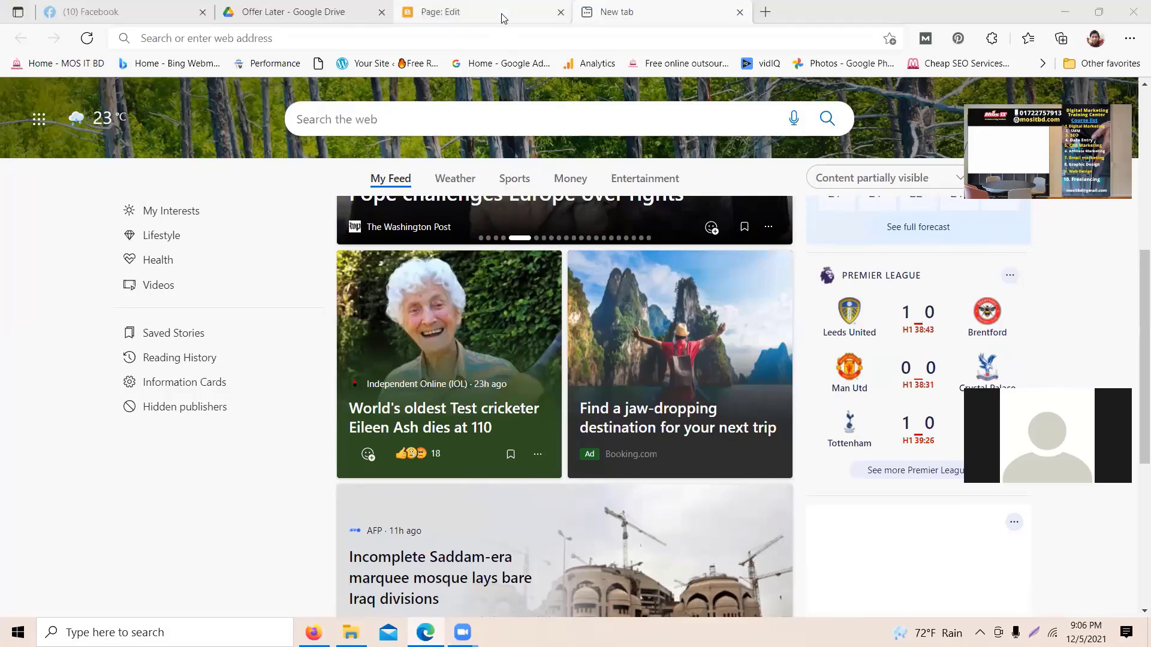
# Bring up the Blogger editor for 'Advance SEO & Digital Marketing Course in Dhaka' and review its Part-4 section.
pyautogui.click(503, 19)
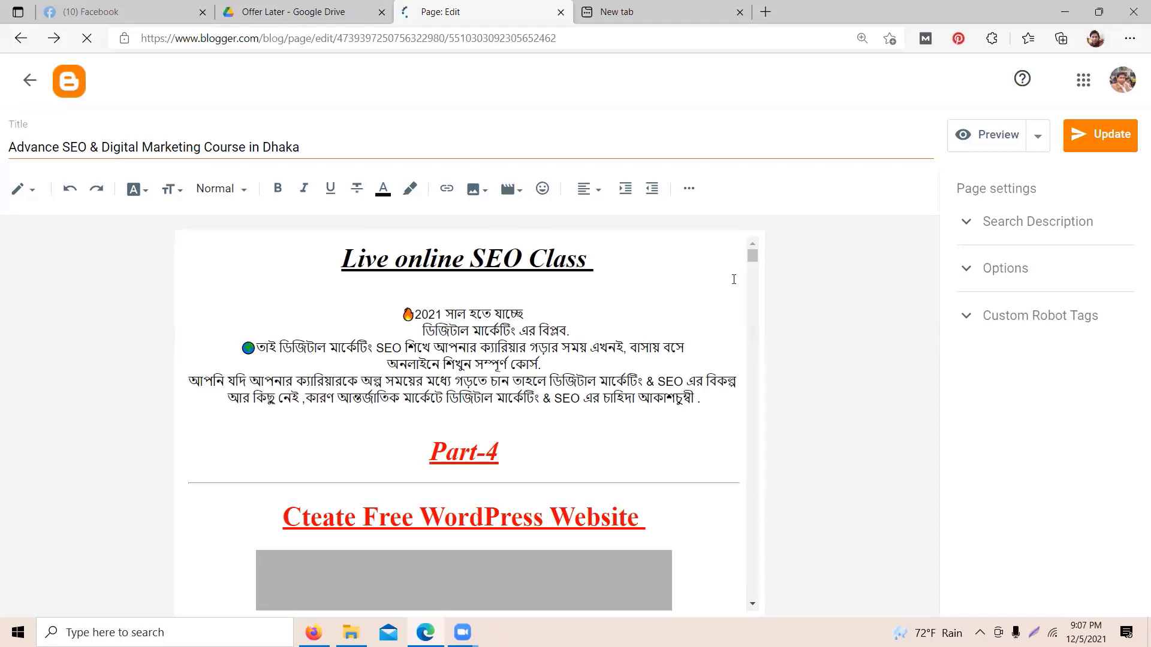
pyautogui.scroll(-3, 750, 281)
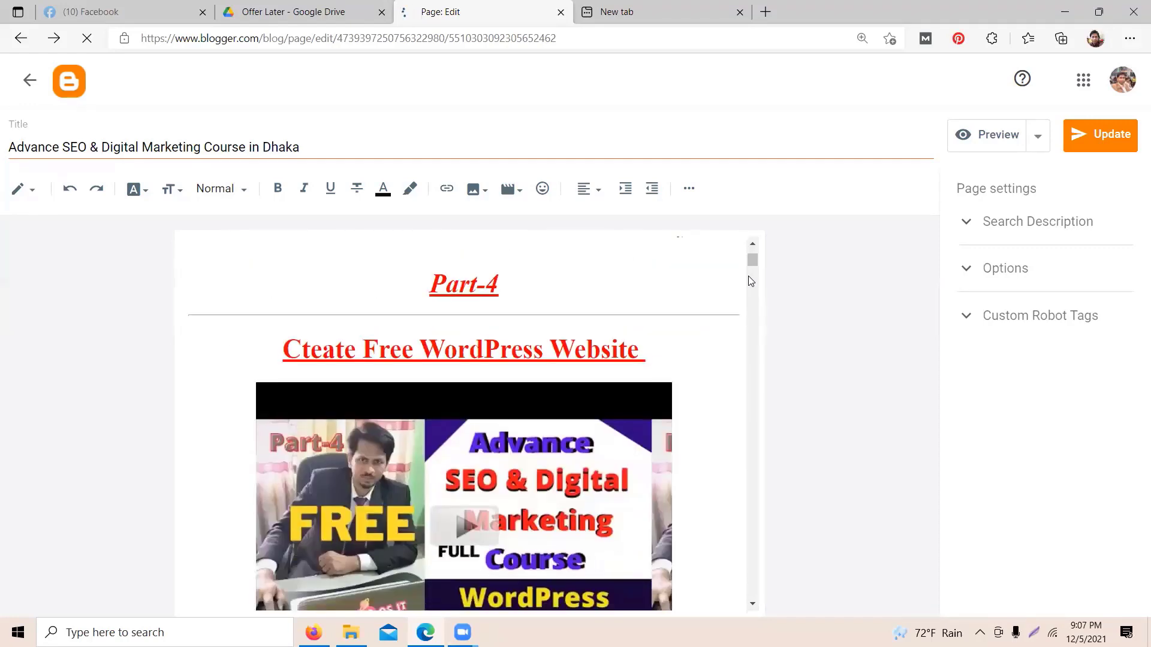
pyautogui.scroll(3, 749, 281)
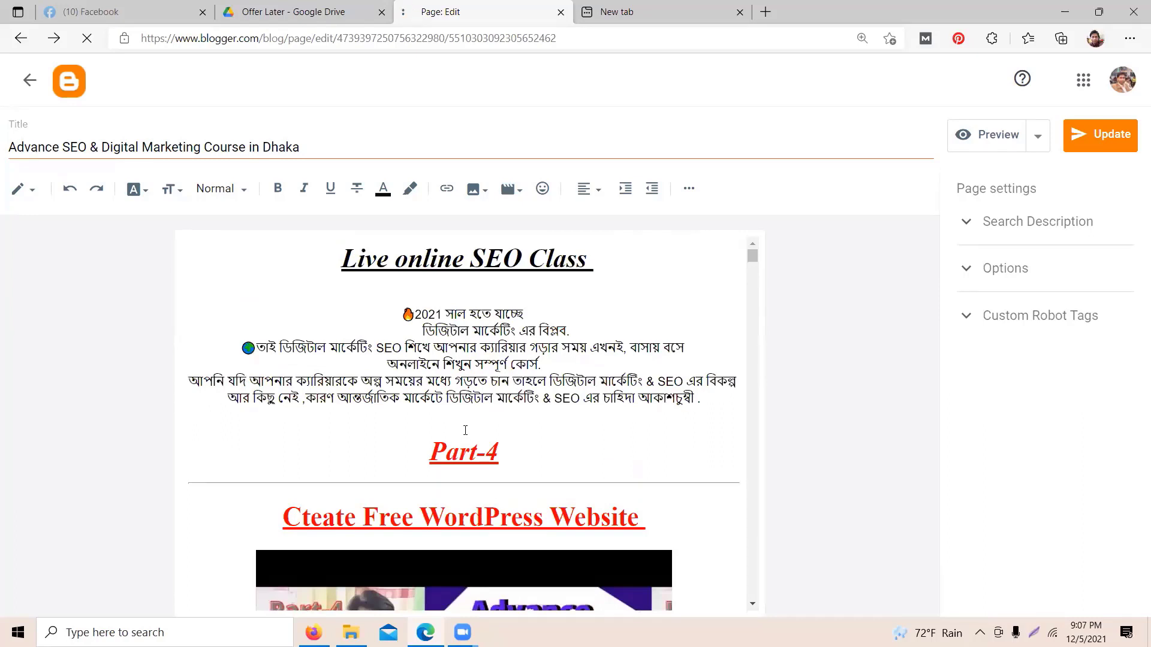
# Copy the Part-4 heading into new blank lines above and change it to Part-5.
pyautogui.click(457, 453)
pyautogui.click(428, 437)
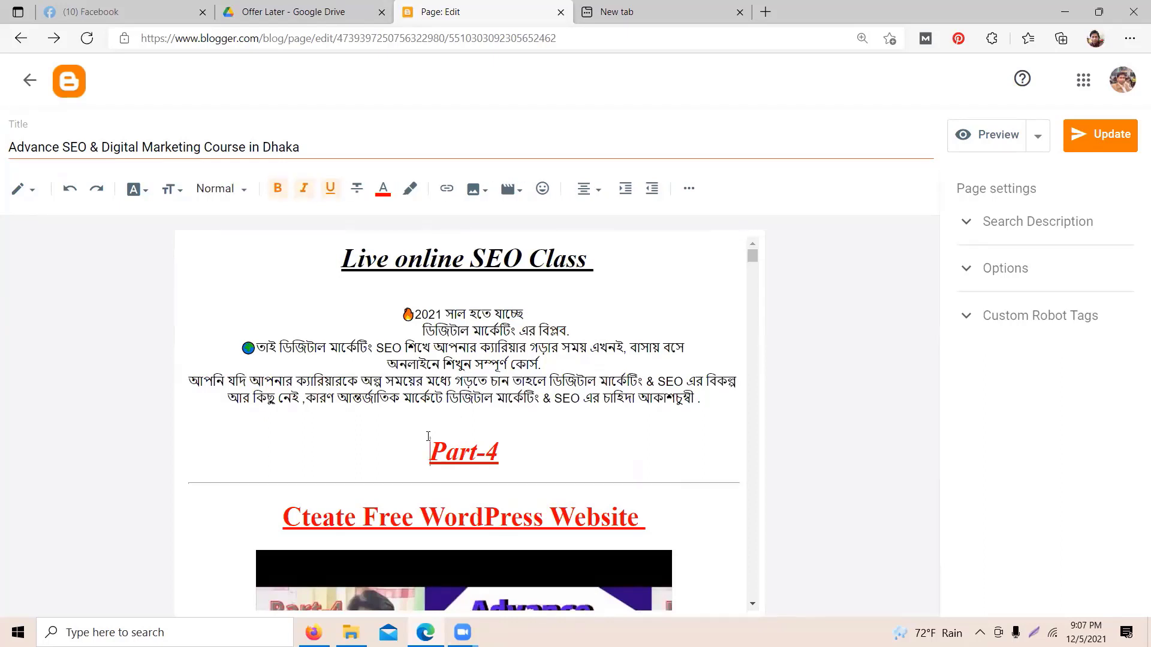
pyautogui.press('Return')
pyautogui.press('Return')
pyautogui.press('Return')
pyautogui.press('Return')
pyautogui.scroll(-3, 699, 390)
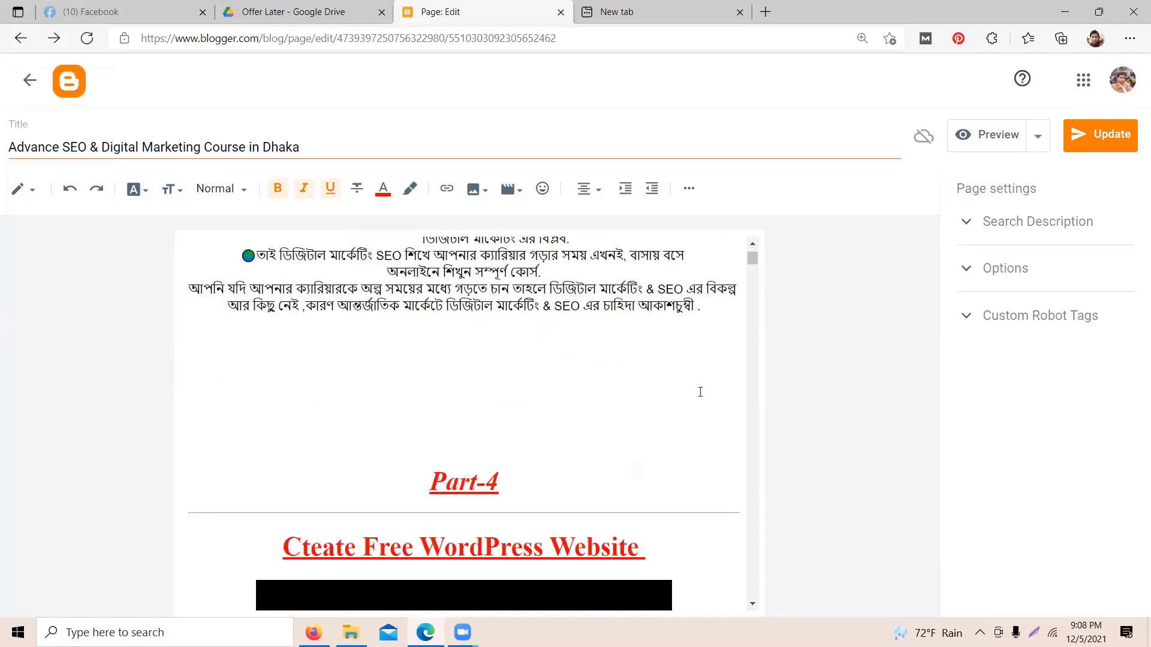
pyautogui.click(491, 353)
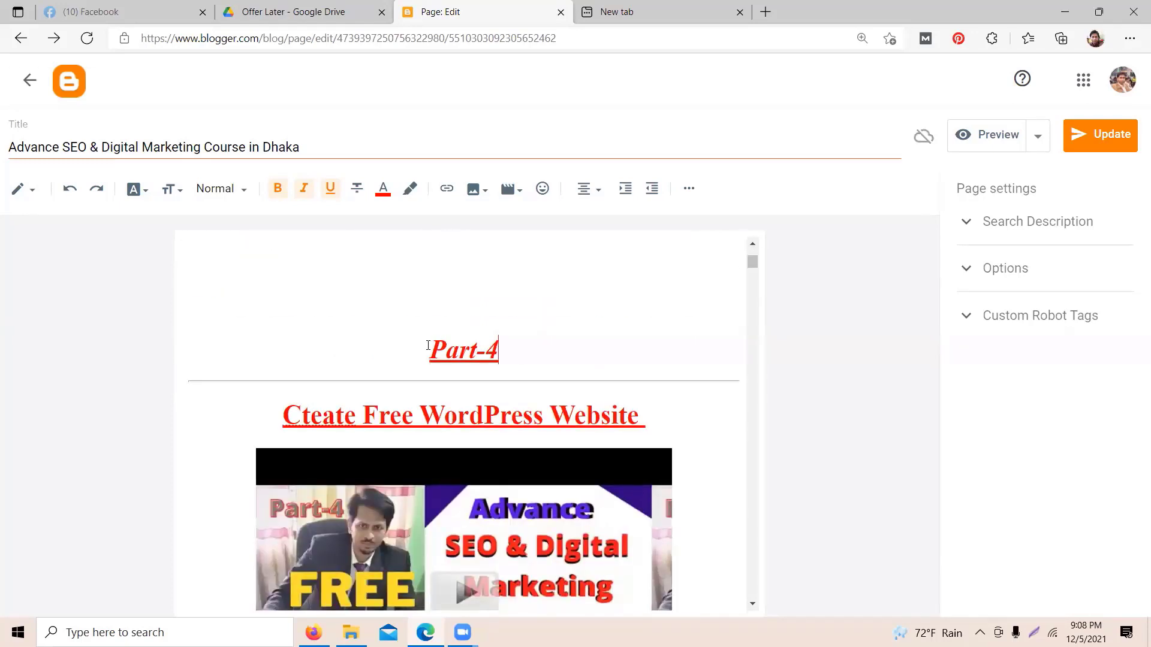
pyautogui.keyDown('shift'); pyautogui.click(428, 346); pyautogui.keyUp('shift')
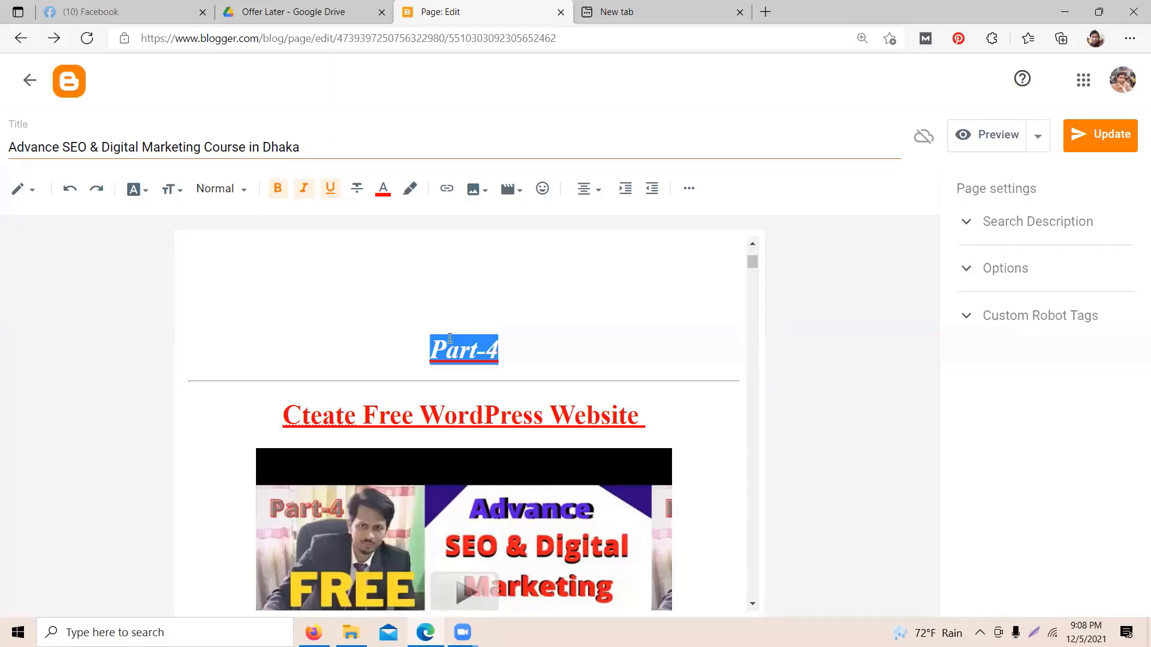
pyautogui.rightClick(451, 342)
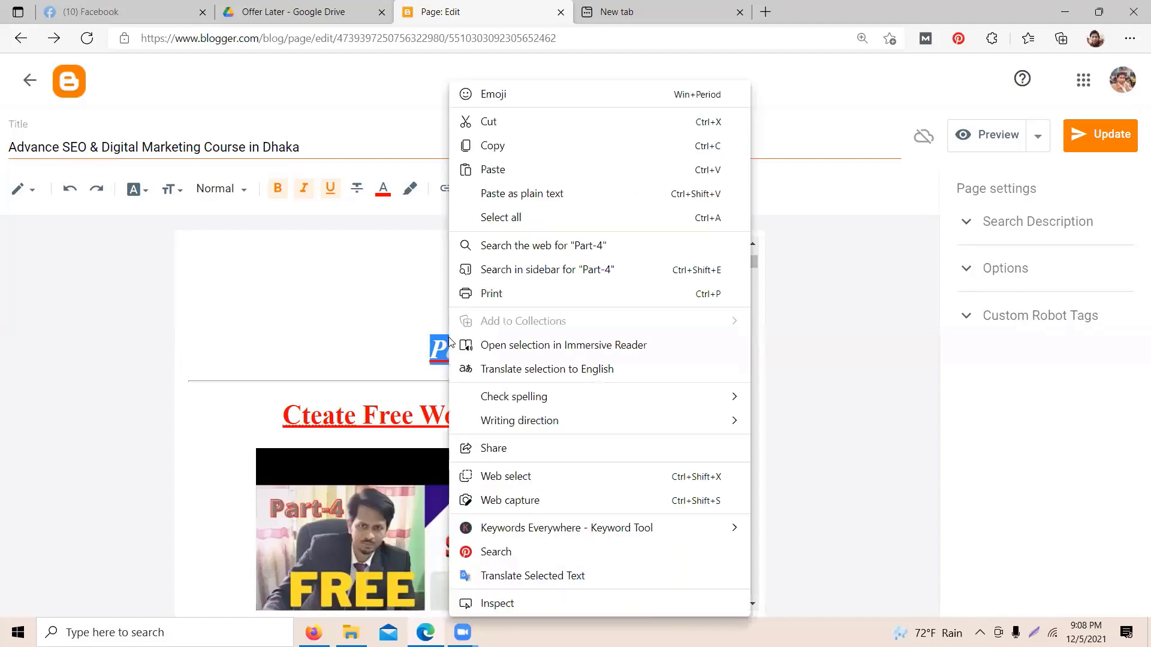
pyautogui.click(535, 148)
pyautogui.scroll(3, 514, 260)
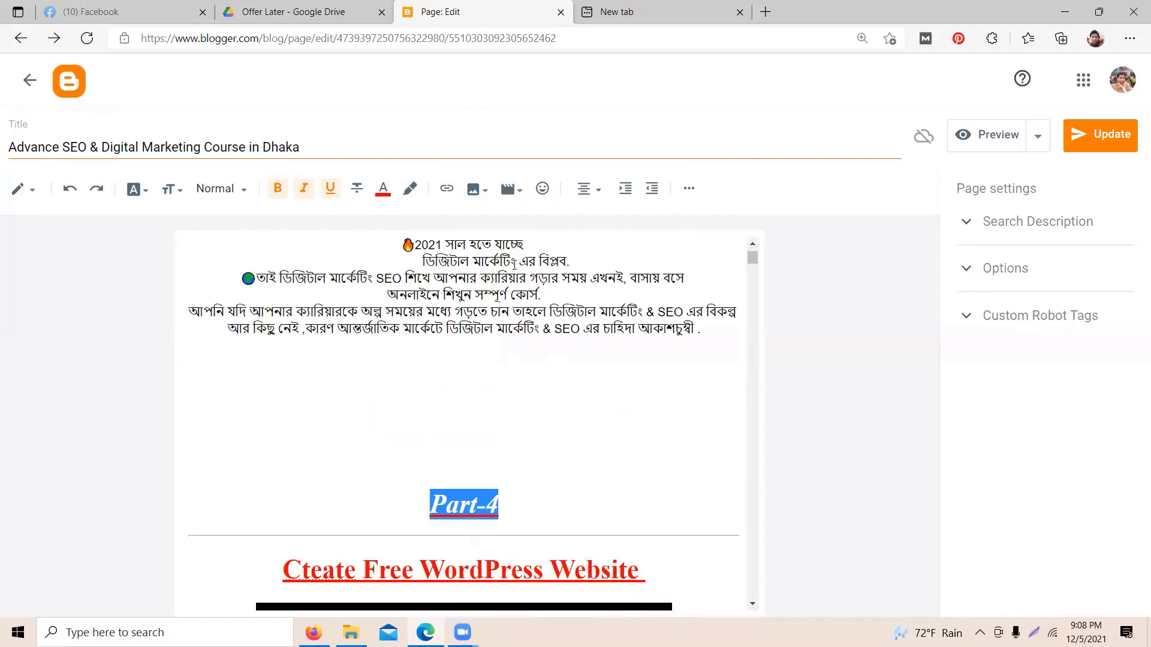
pyautogui.click(445, 389)
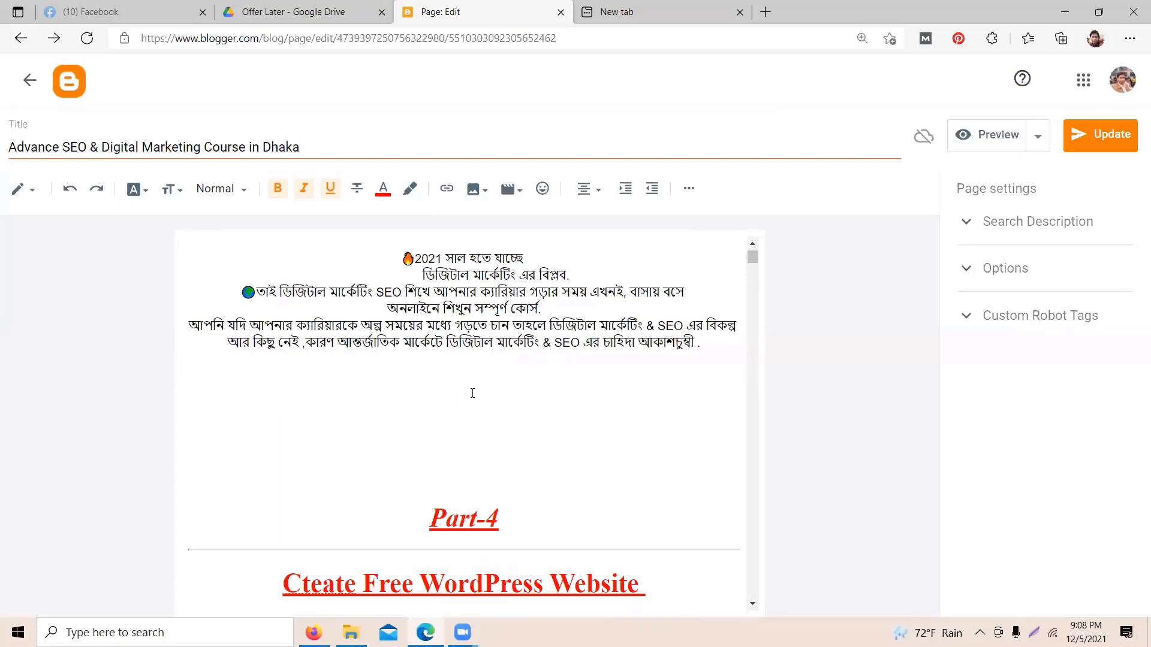
pyautogui.rightClick(471, 394)
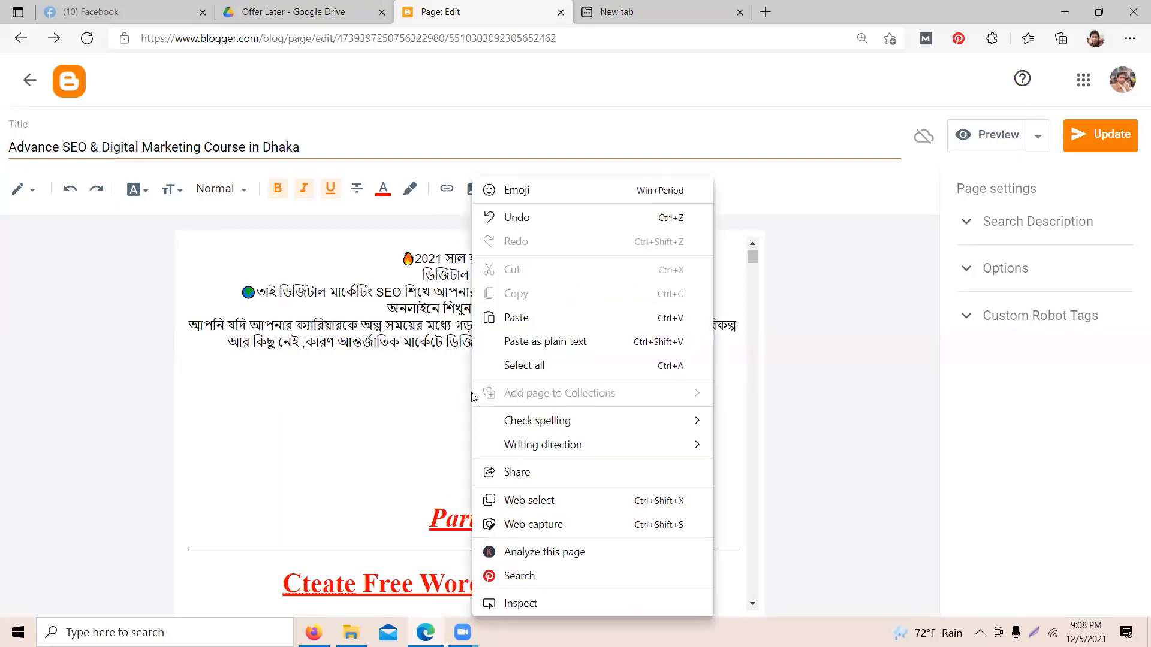
pyautogui.click(526, 317)
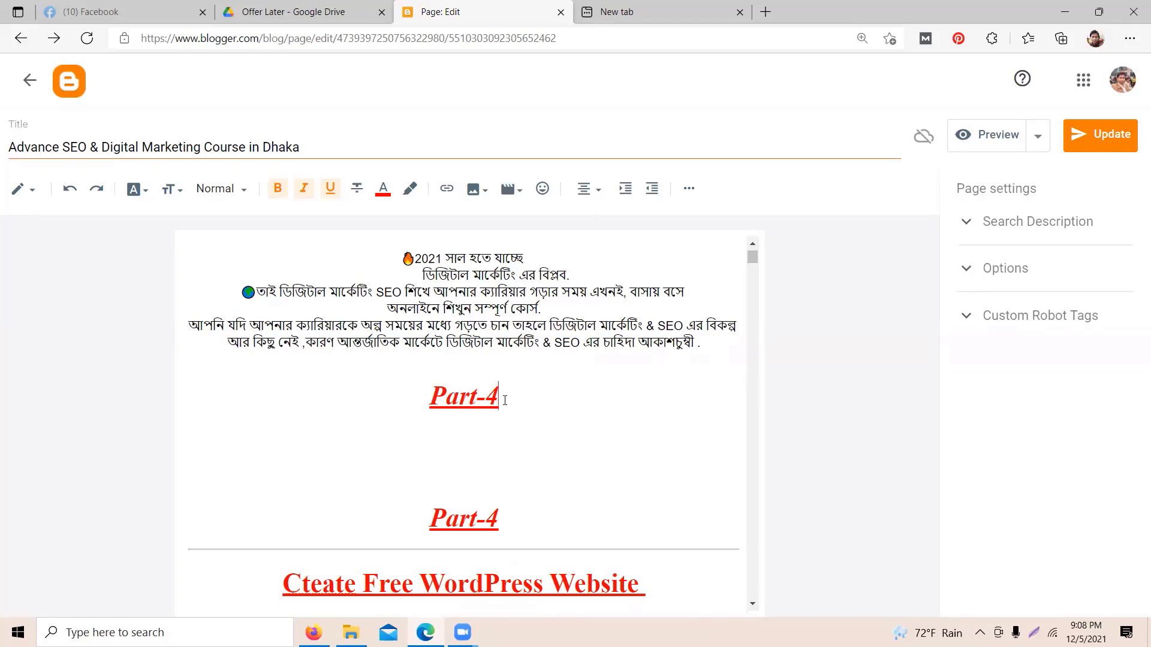
pyautogui.press('BackSpace')
pyautogui.write('5')
# Cut the original Part-4 heading and paste it on a new line further down.
pyautogui.scroll(-3, 429, 416)
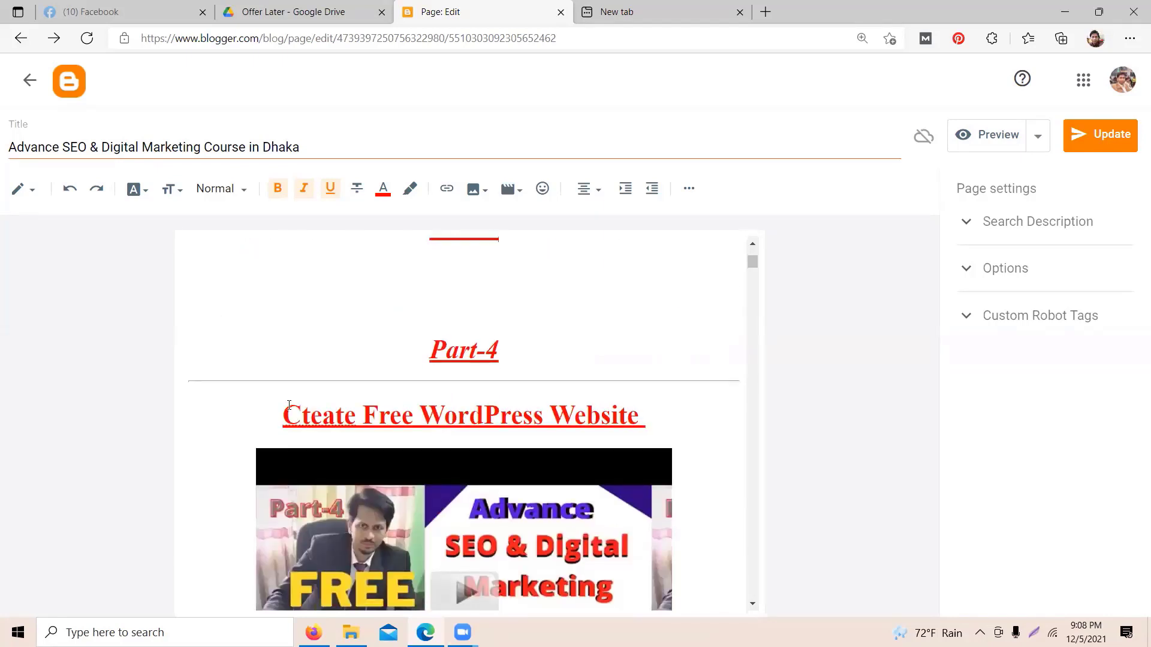
pyautogui.click(289, 405)
pyautogui.press('Return')
pyautogui.press('Return')
pyautogui.press('Return')
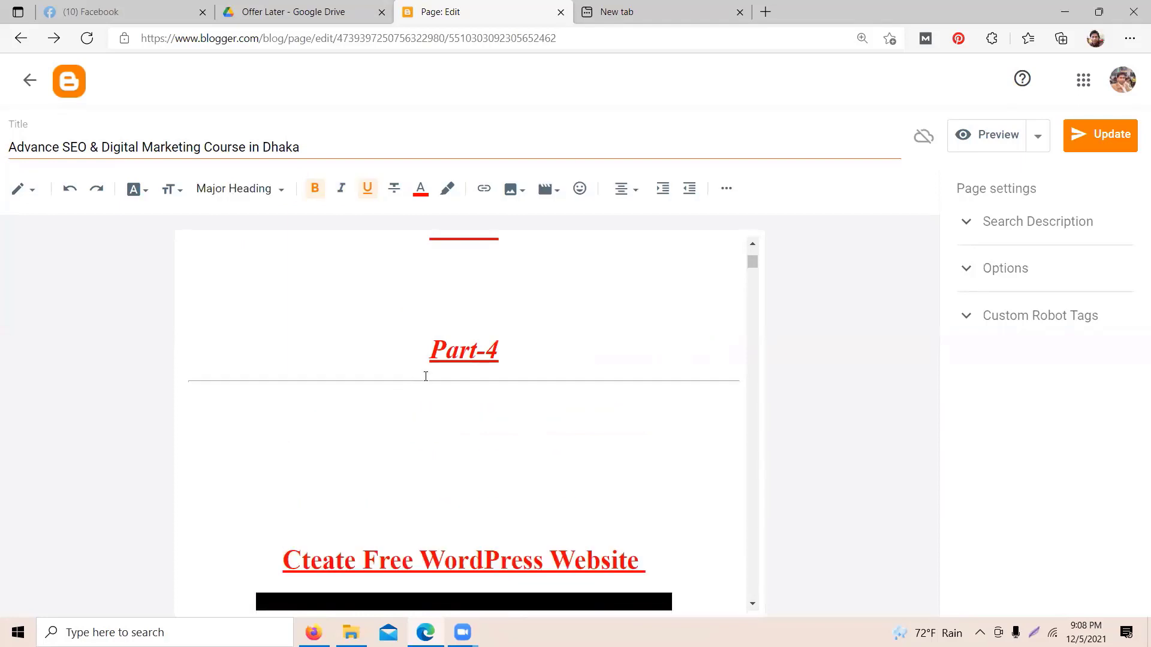
pyautogui.moveTo(504, 353); pyautogui.dragTo(428, 352)
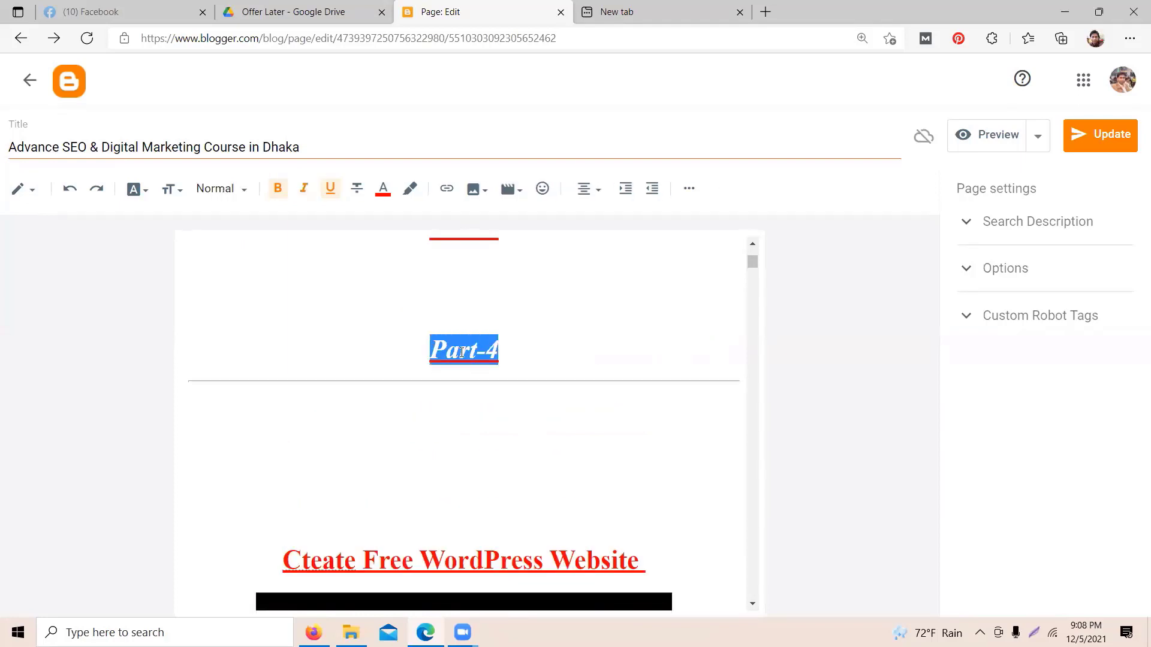
pyautogui.rightClick(461, 352)
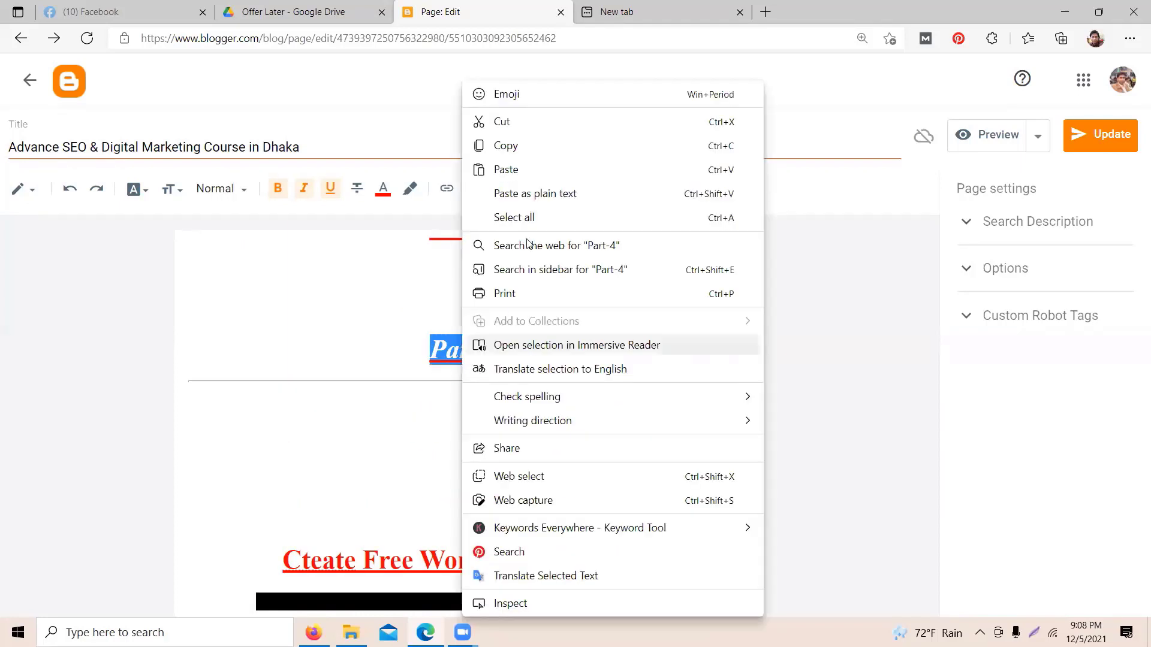
pyautogui.click(535, 127)
pyautogui.click(431, 422)
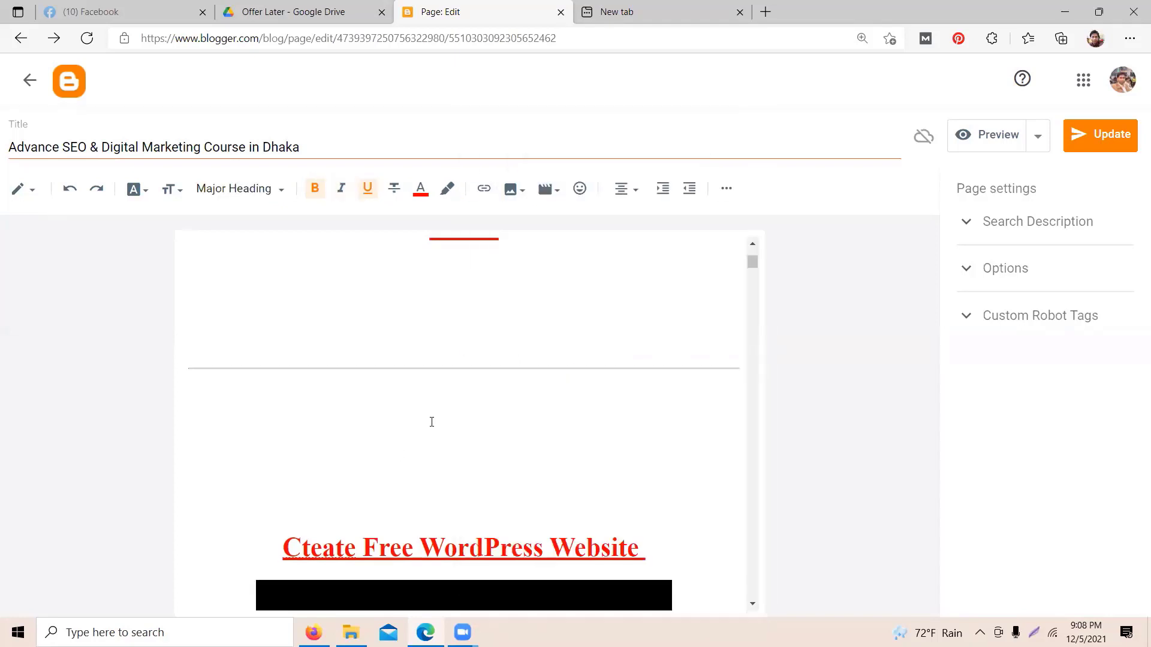
pyautogui.rightClick(432, 422)
pyautogui.click(481, 316)
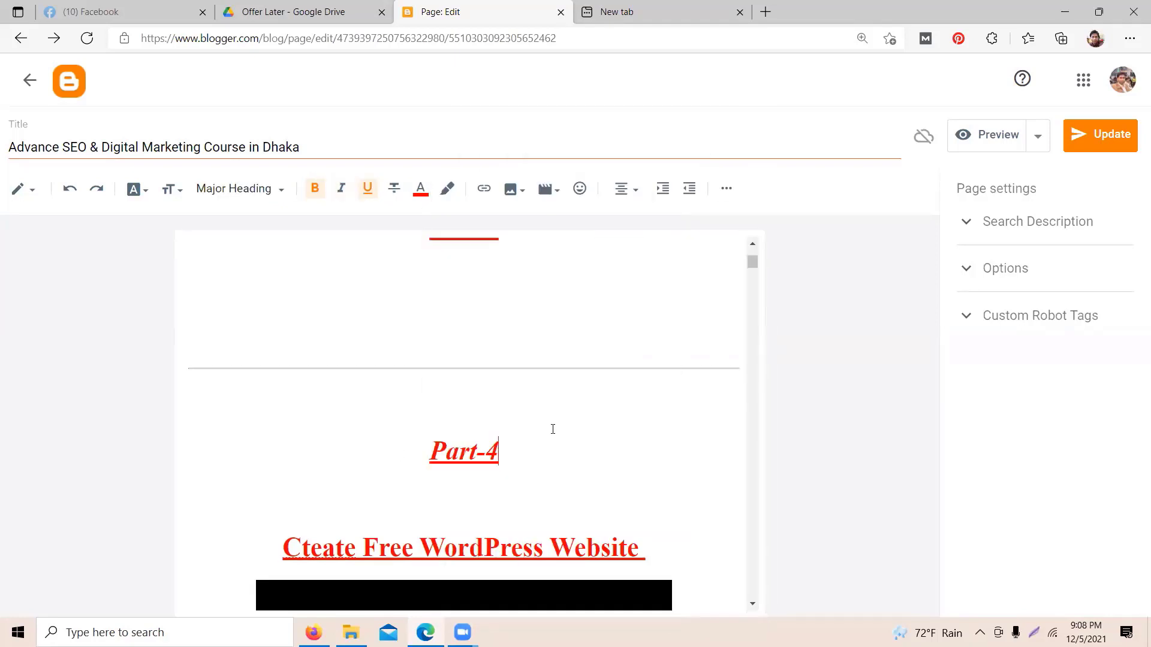
pyautogui.scroll(3, 553, 429)
pyautogui.scroll(-2, 552, 429)
pyautogui.click(479, 328)
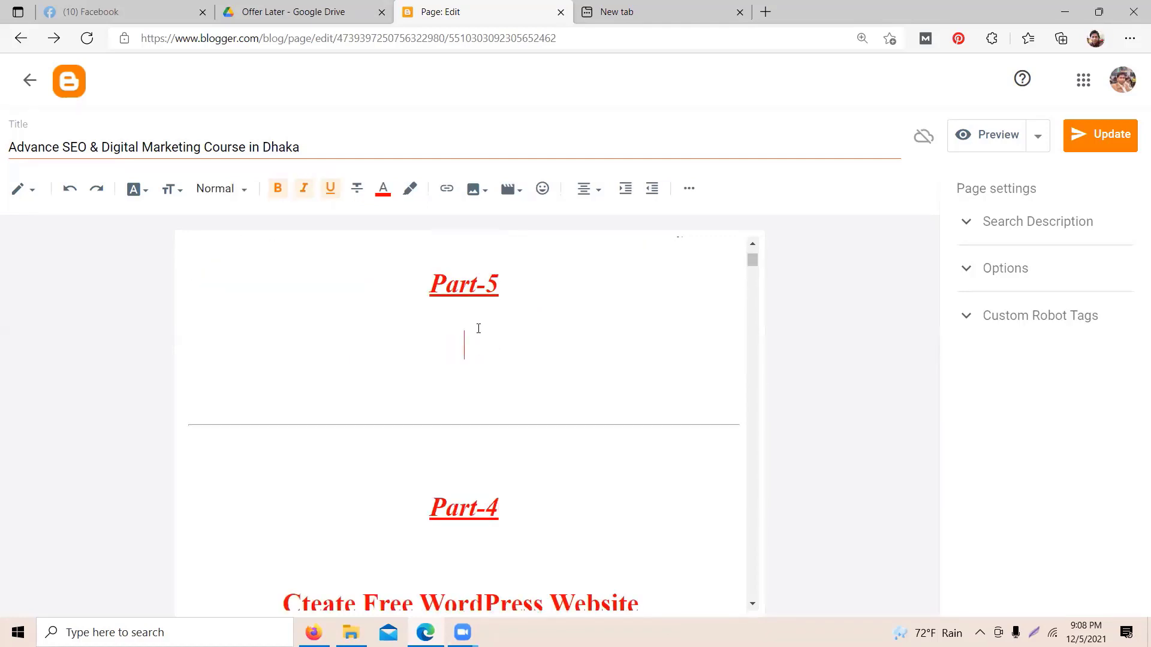
# Copy the 'Cteate Free WordPress Website' heading and paste it directly under Part-5.
pyautogui.scroll(1, 473, 332)
pyautogui.scroll(-1, 473, 335)
pyautogui.scroll(-2, 474, 334)
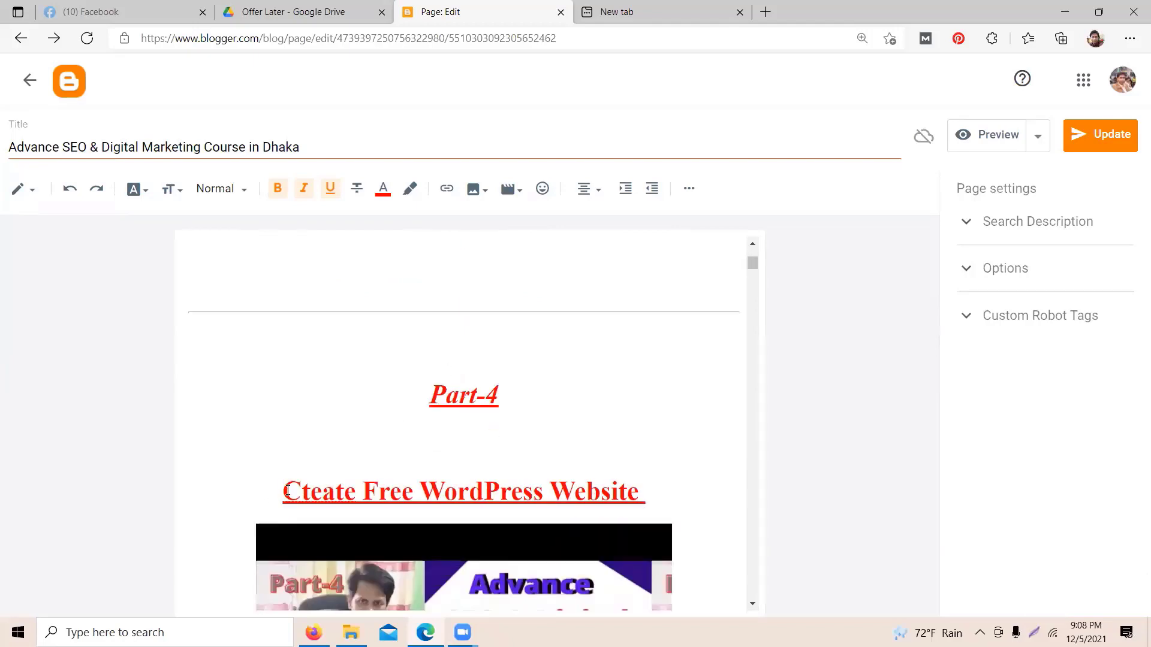
pyautogui.moveTo(287, 490); pyautogui.dragTo(605, 489)
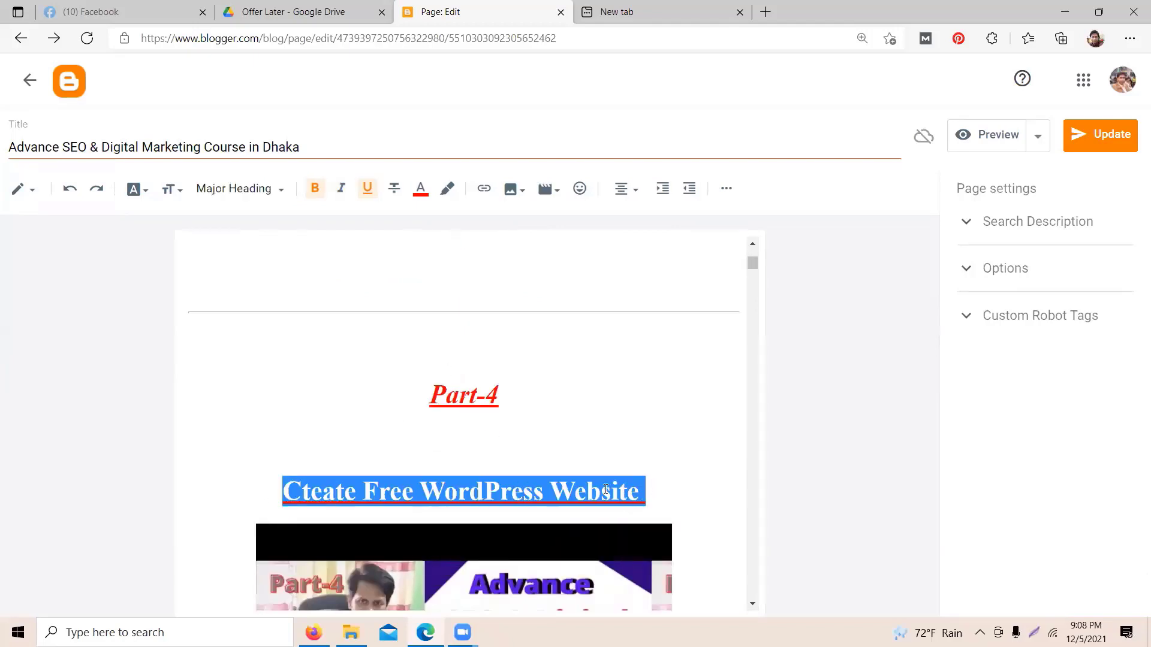
pyautogui.rightClick(606, 490)
pyautogui.click(667, 147)
pyautogui.scroll(3, 470, 424)
pyautogui.click(468, 375)
pyautogui.rightClick(467, 375)
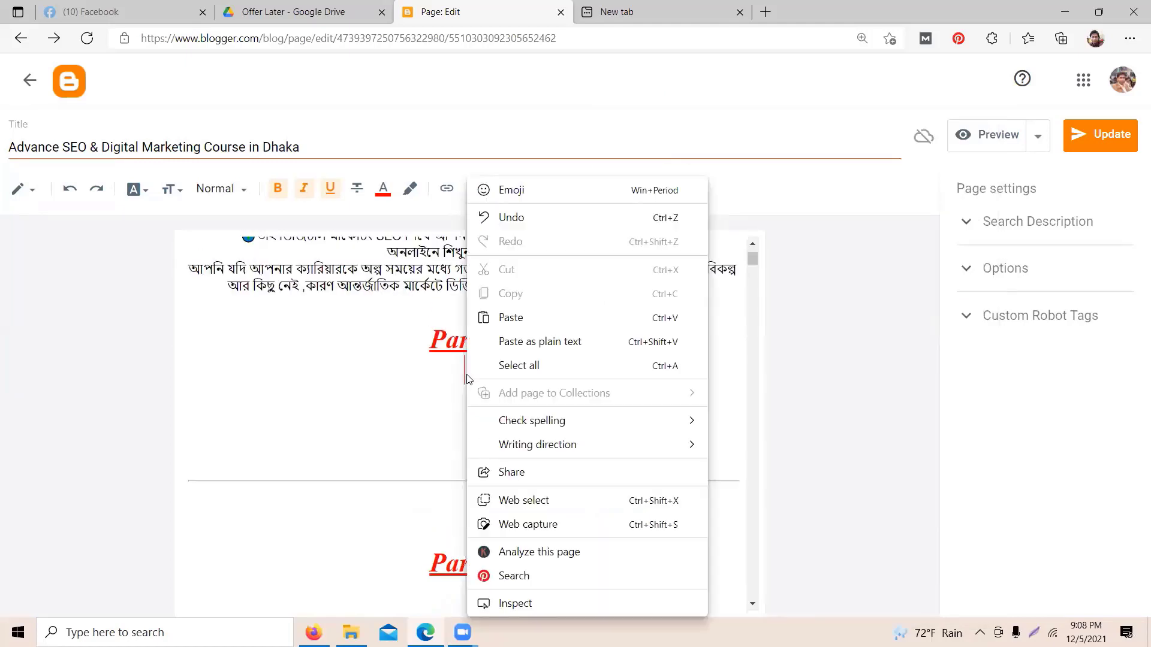
pyautogui.click(520, 246)
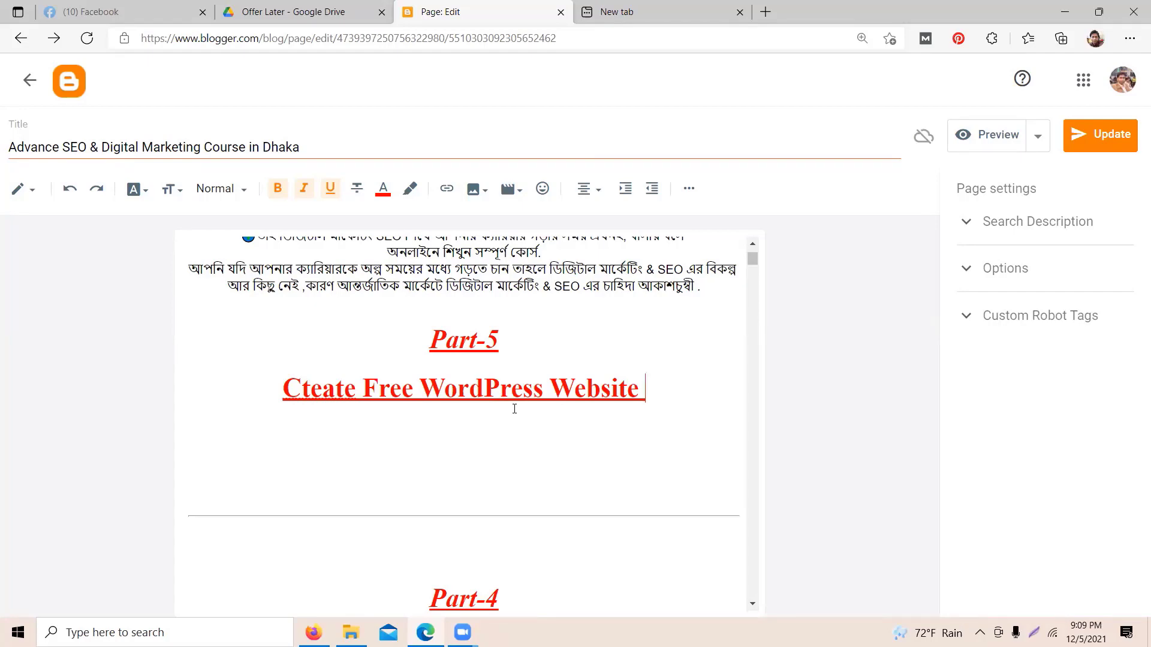
# Place the cursor on the empty line below the pasted heading and review the page.
pyautogui.scroll(2, 515, 409)
pyautogui.scroll(-4, 515, 407)
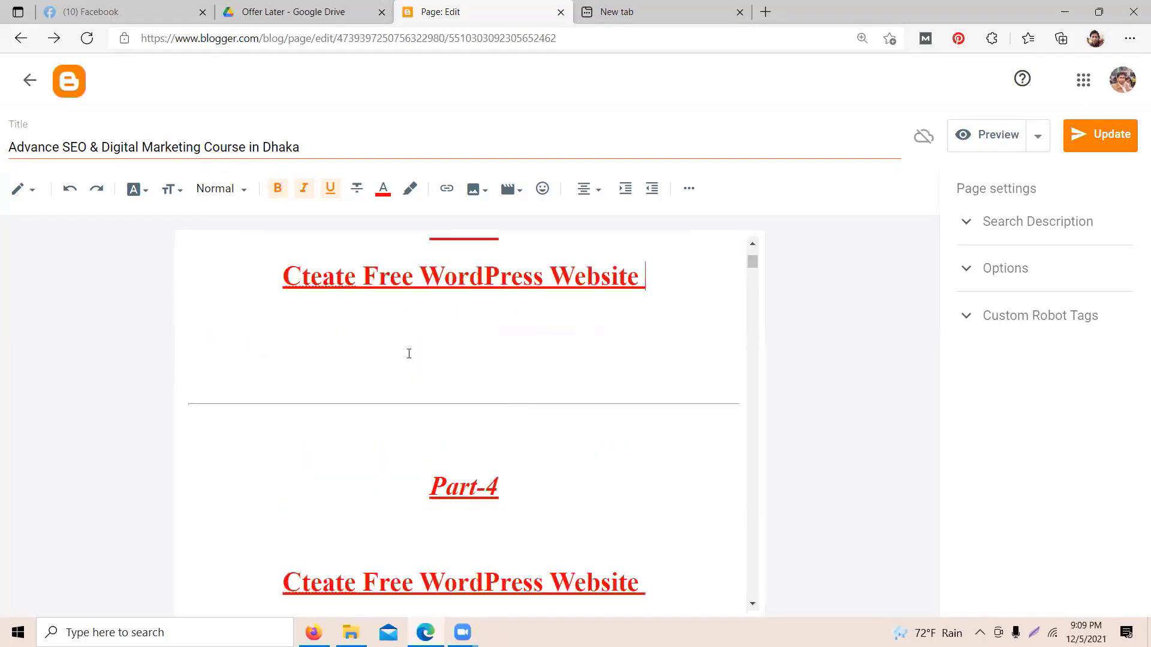
pyautogui.click(411, 322)
pyautogui.scroll(2, 413, 323)
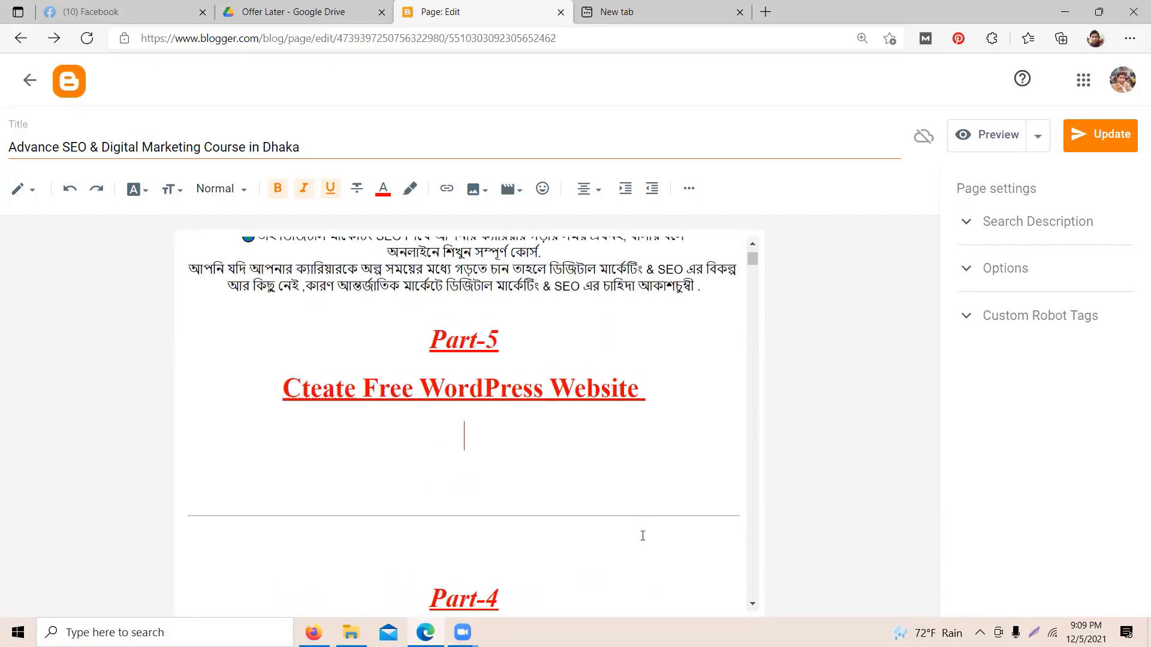
pyautogui.scroll(1, 712, 422)
pyautogui.scroll(-1, 696, 522)
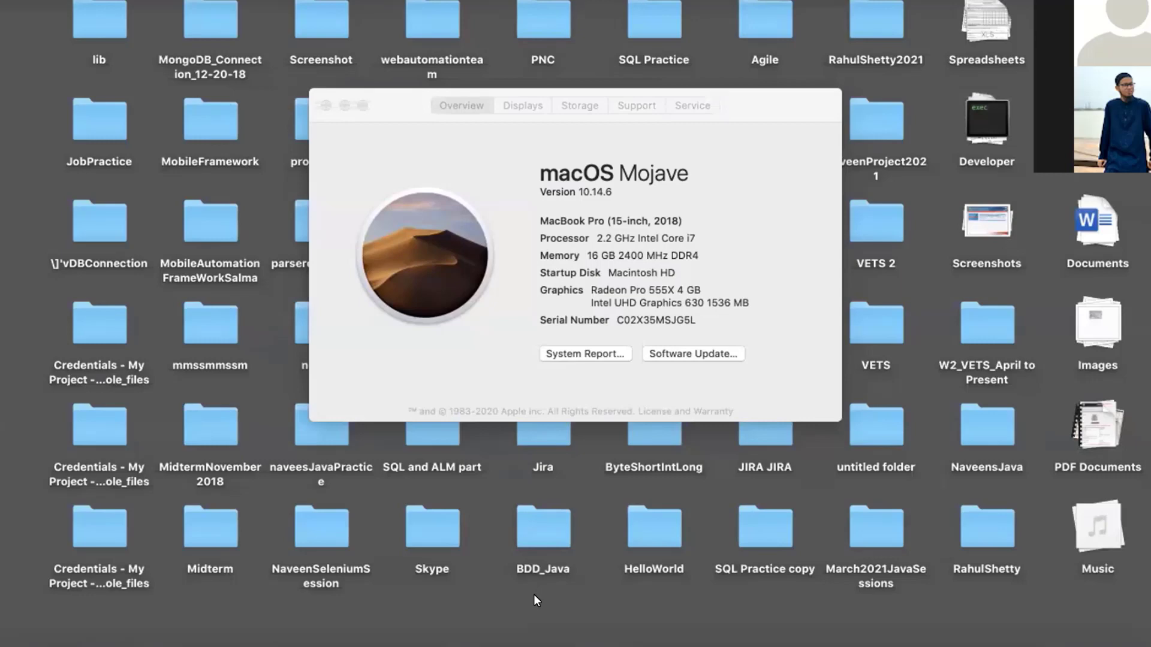
# Minimize About This Mac and search 'Google' from a new Chrome tab to reach google.com.
pyautogui.click(344, 106)
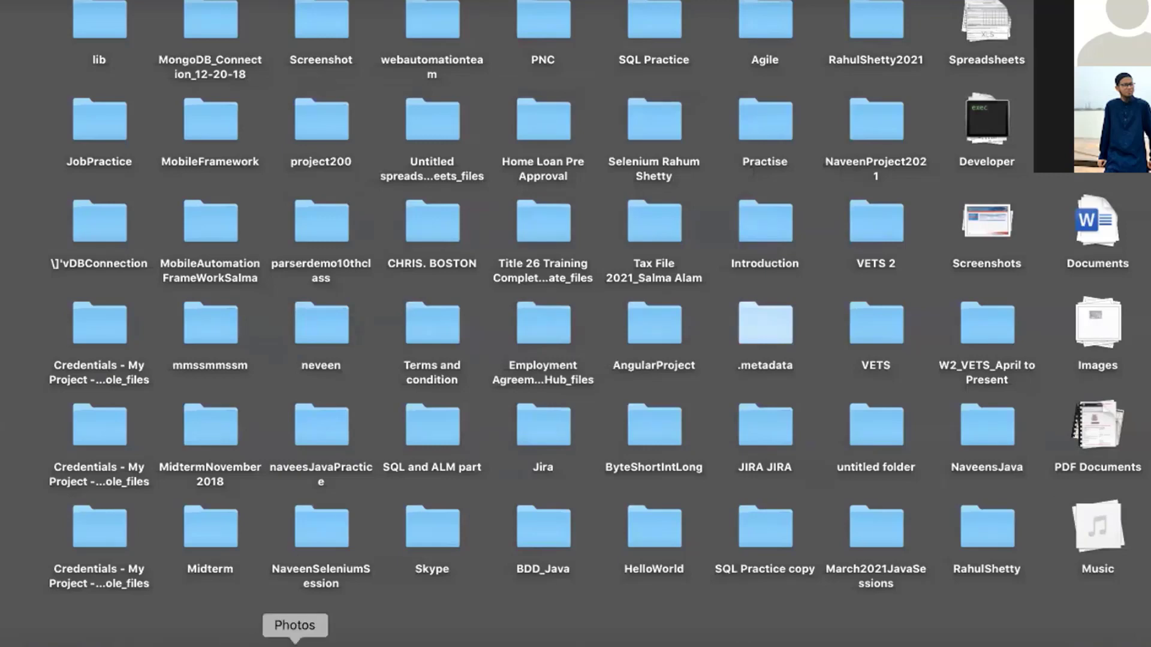
pyautogui.click(322, 645)
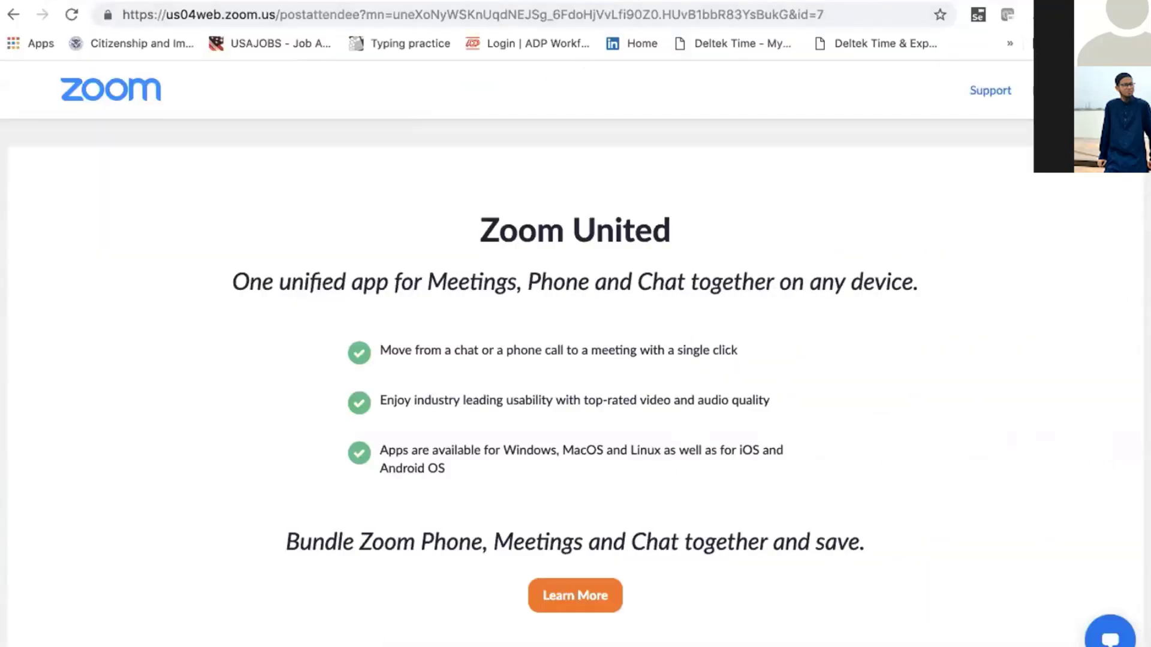
pyautogui.press('super+t')
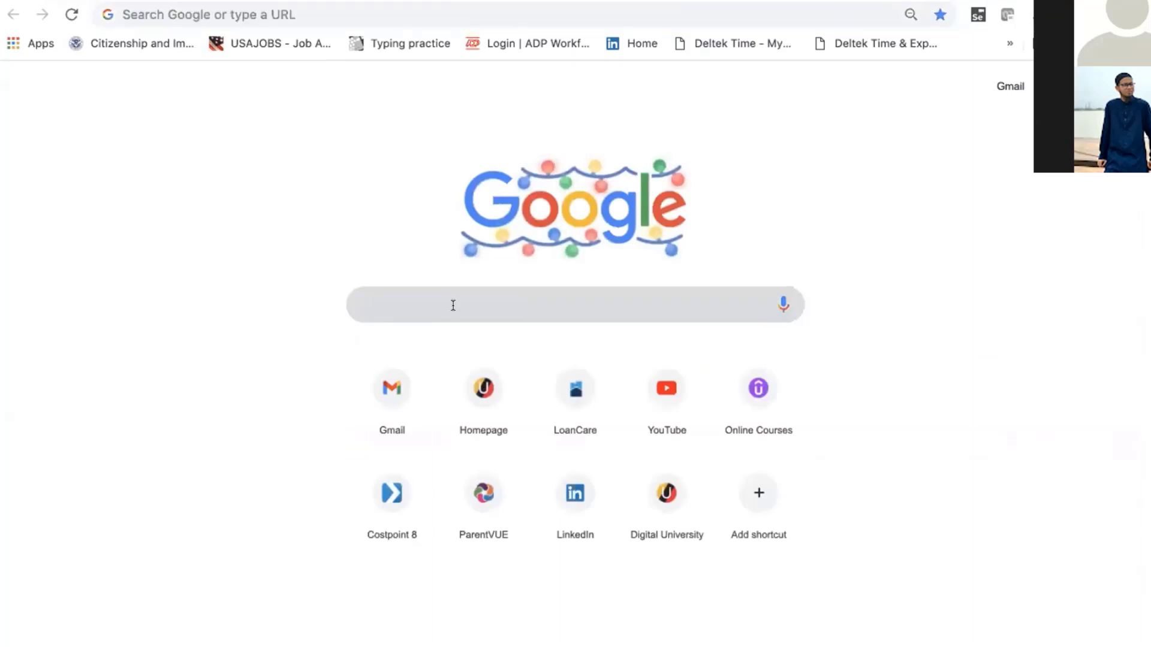
pyautogui.write('Google')
pyautogui.press('Return')
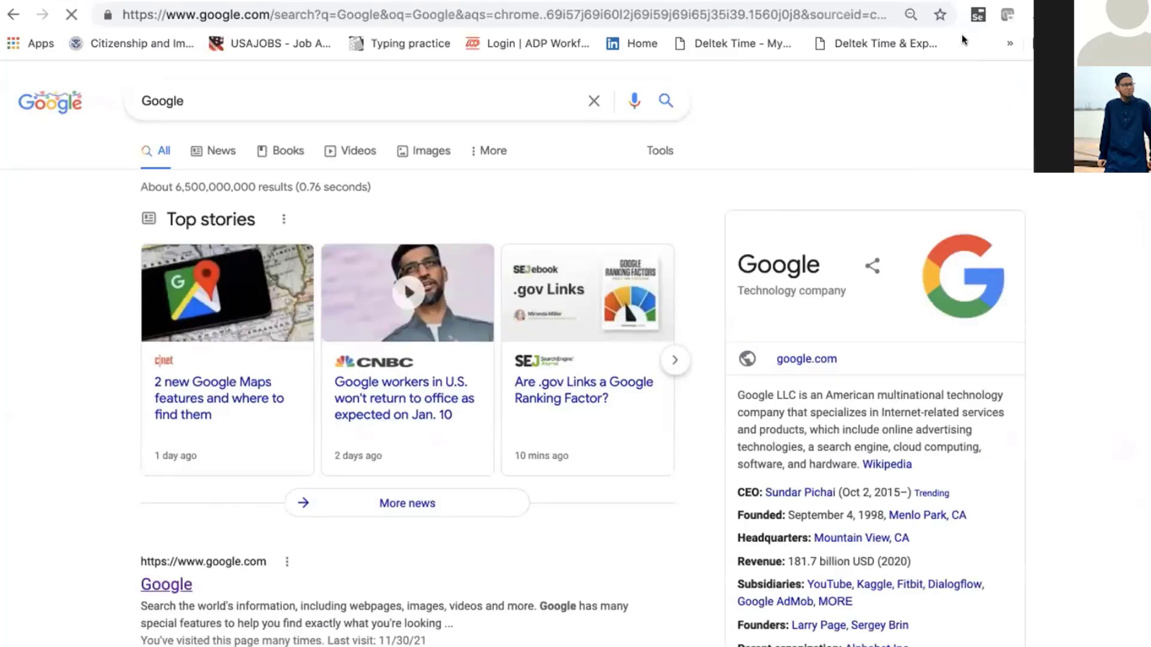
pyautogui.click(538, 316)
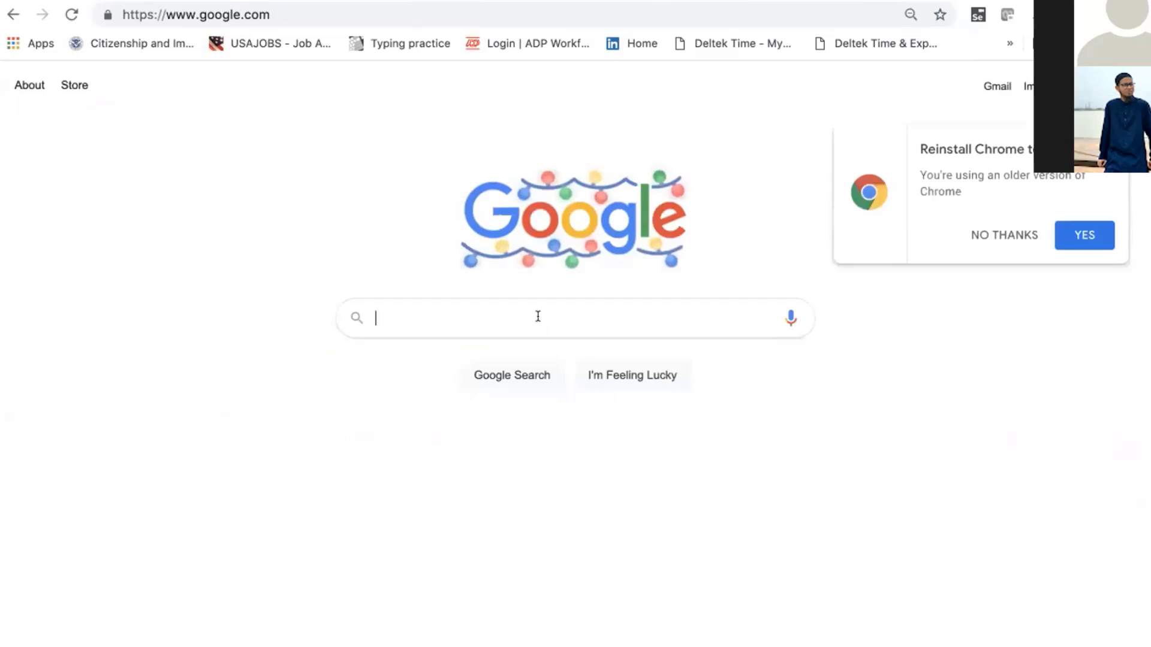
# Search Google for wordpress.com and open the official WordPress.com result.
pyautogui.write('Wordpress.')
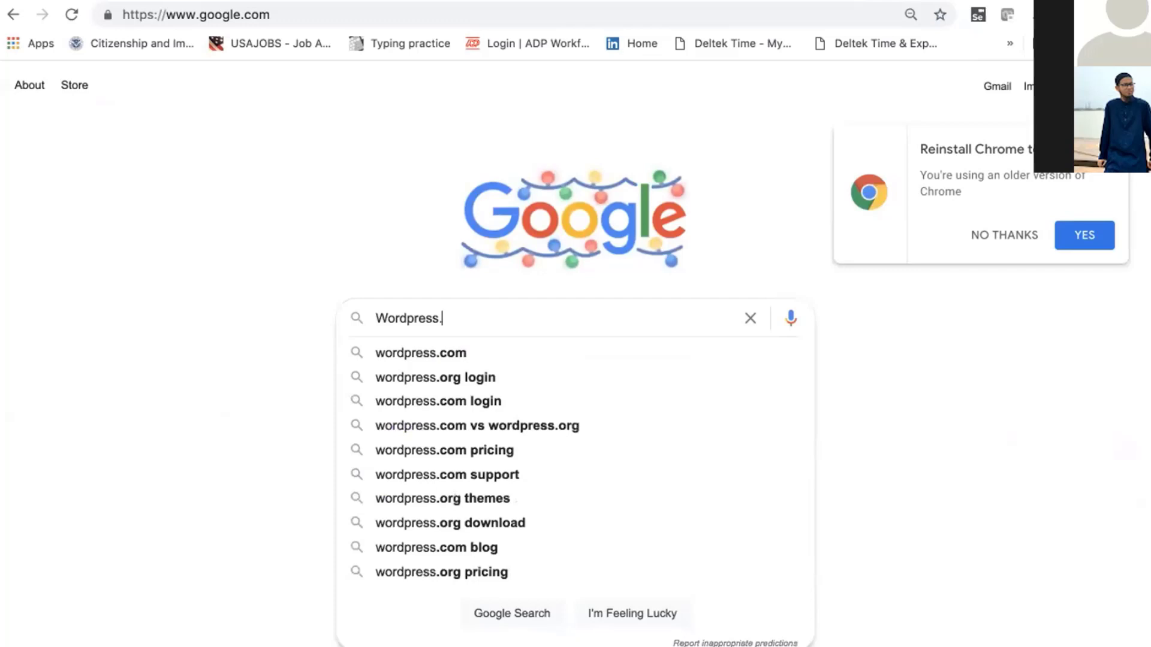
pyautogui.write('c')
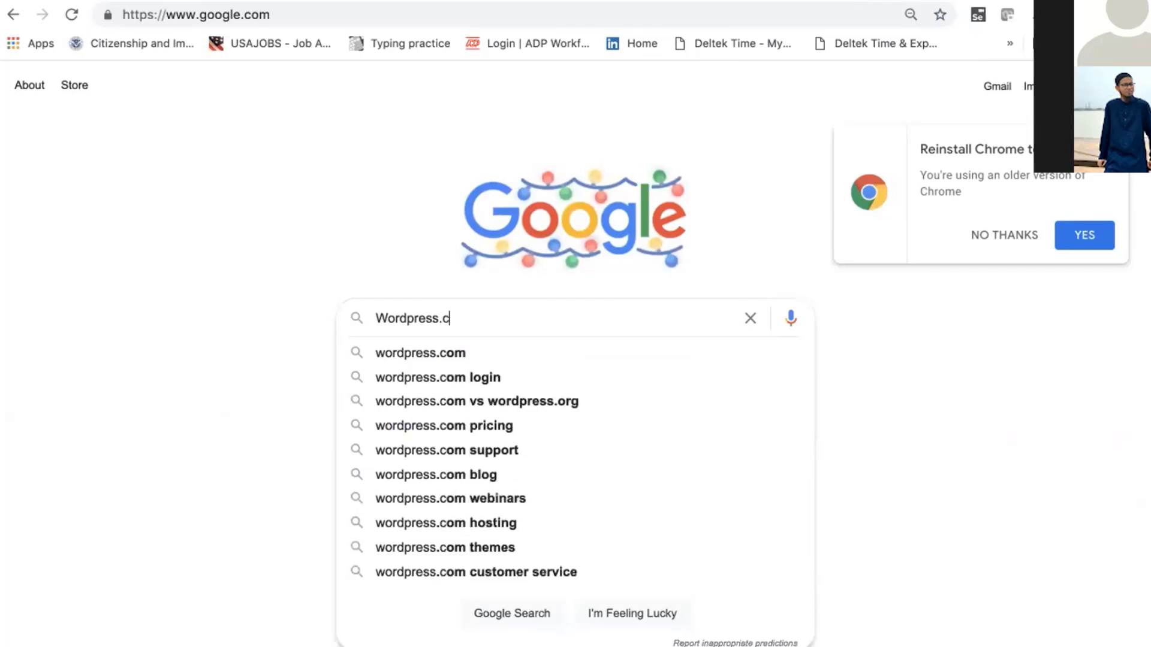
pyautogui.click(456, 352)
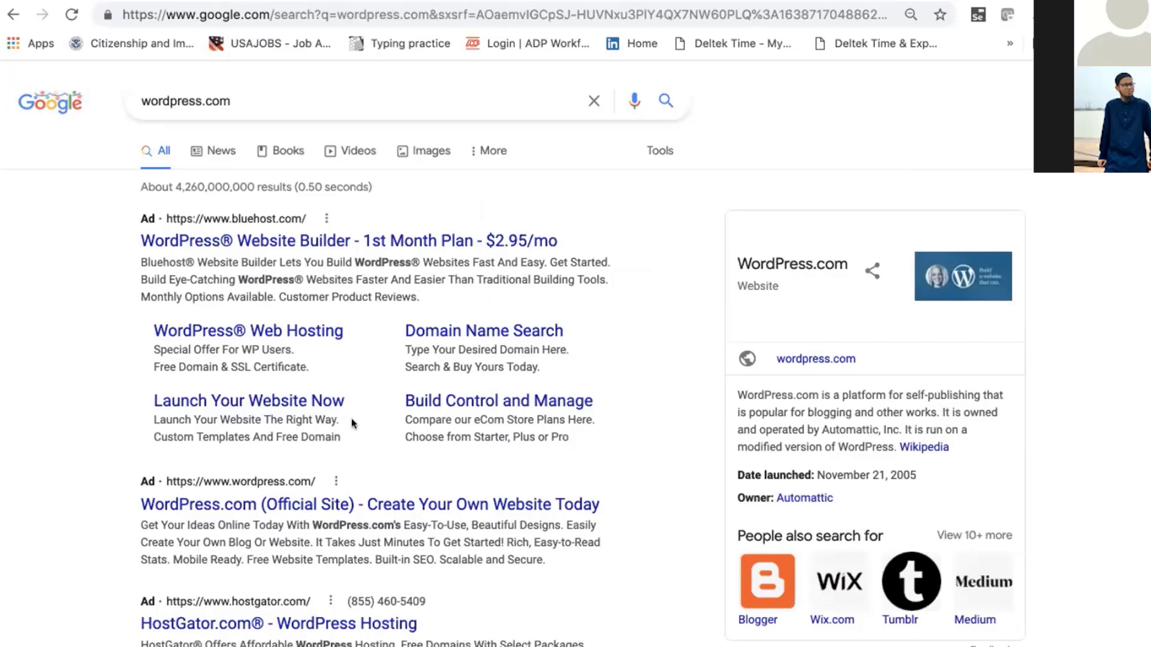
pyautogui.scroll(-2, 375, 456)
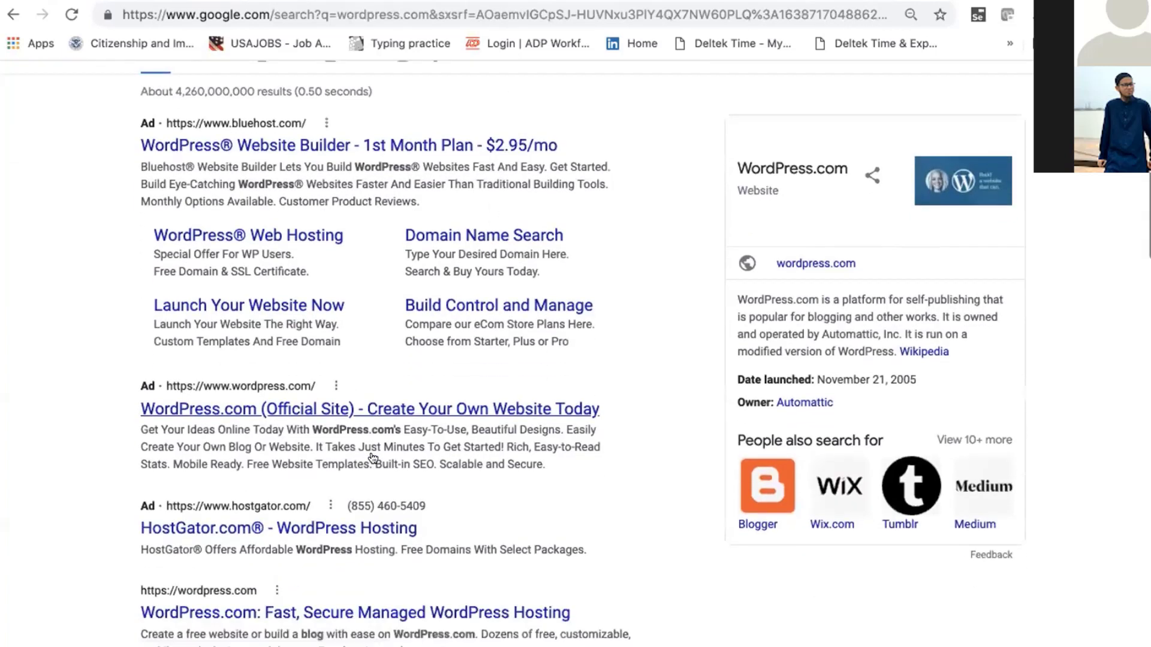
pyautogui.scroll(-3, 373, 457)
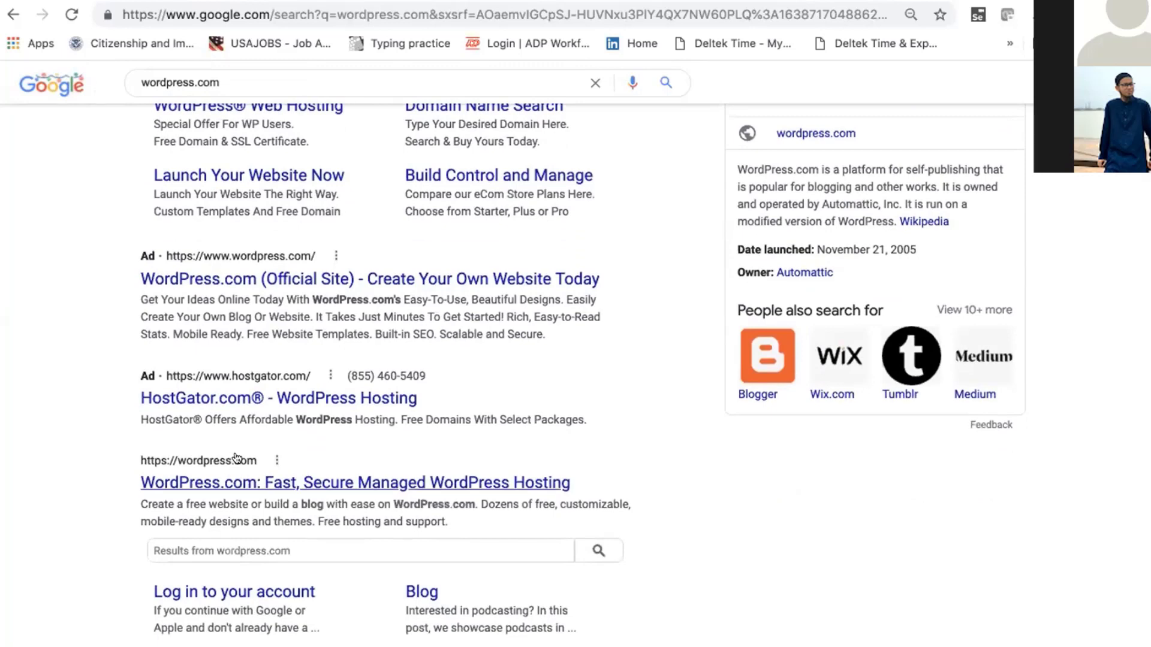
pyautogui.click(238, 484)
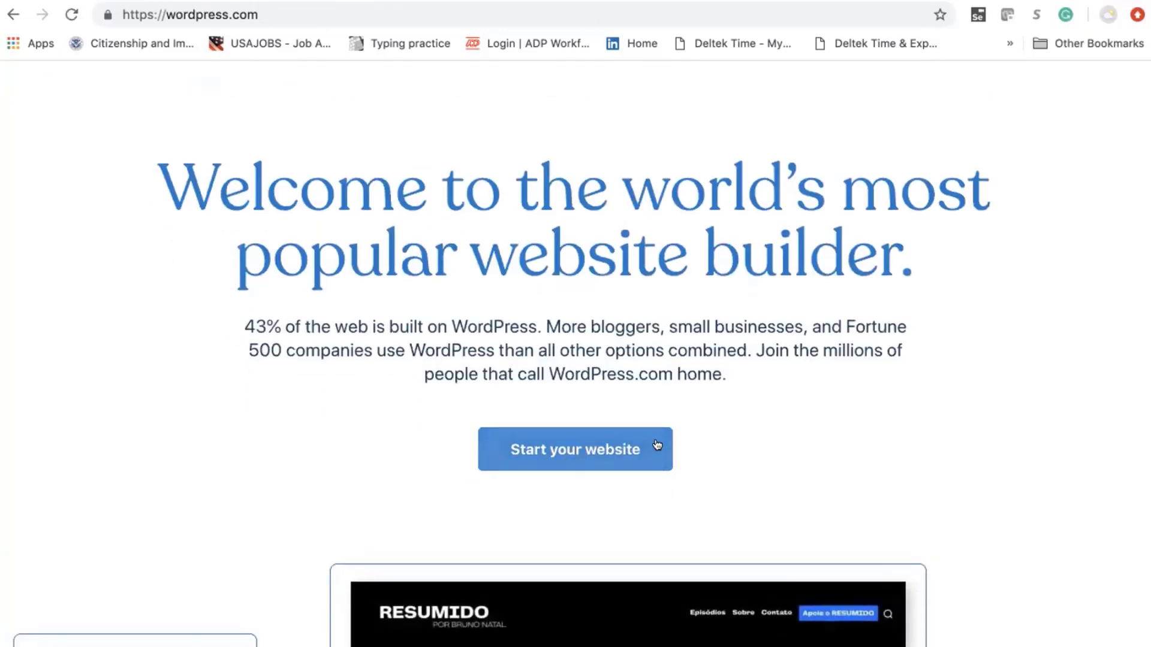
# Begin 'Start your website', then switch to Safari and search Google for wordpress.com.
pyautogui.scroll(-1, 658, 445)
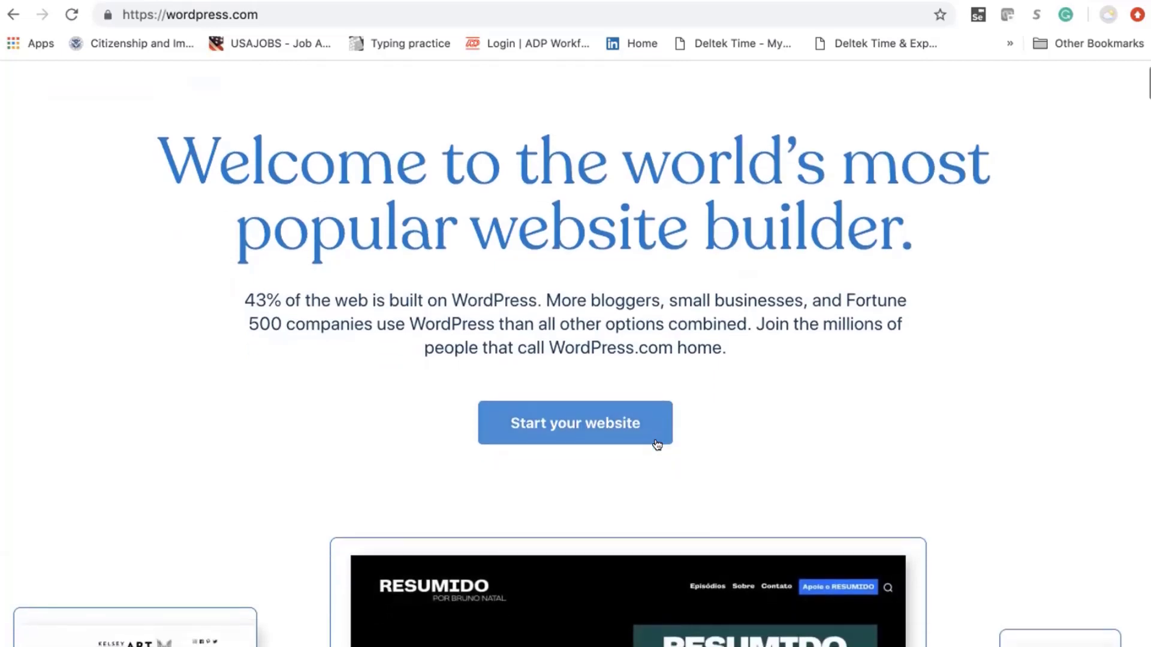
pyautogui.click(620, 423)
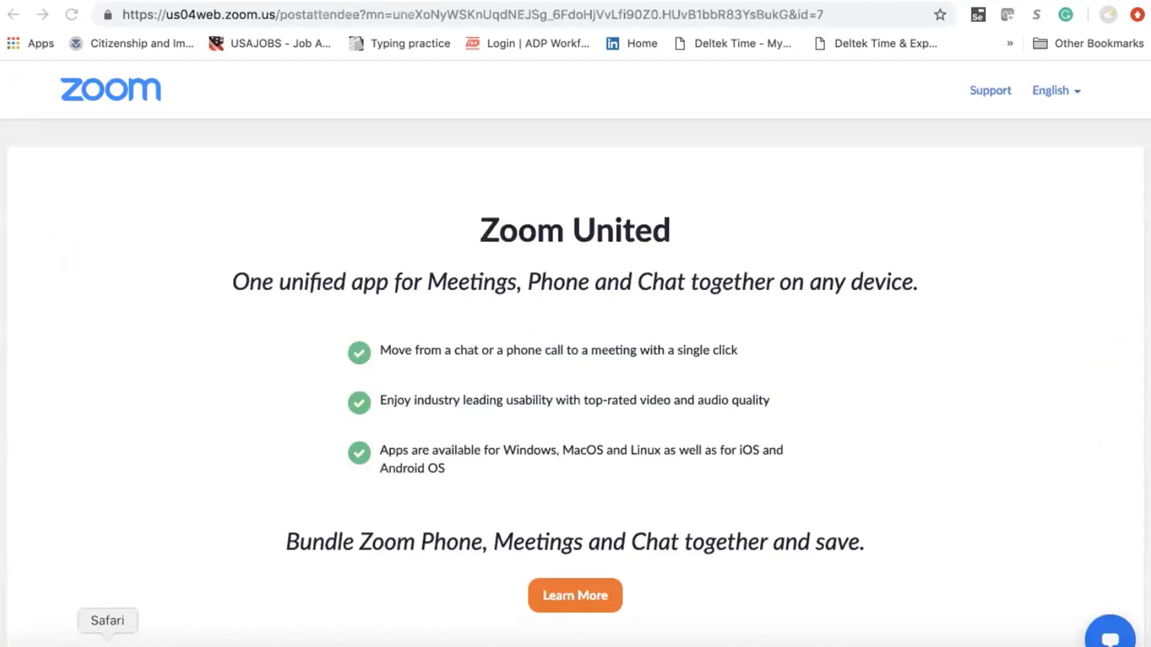
pyautogui.click(108, 642)
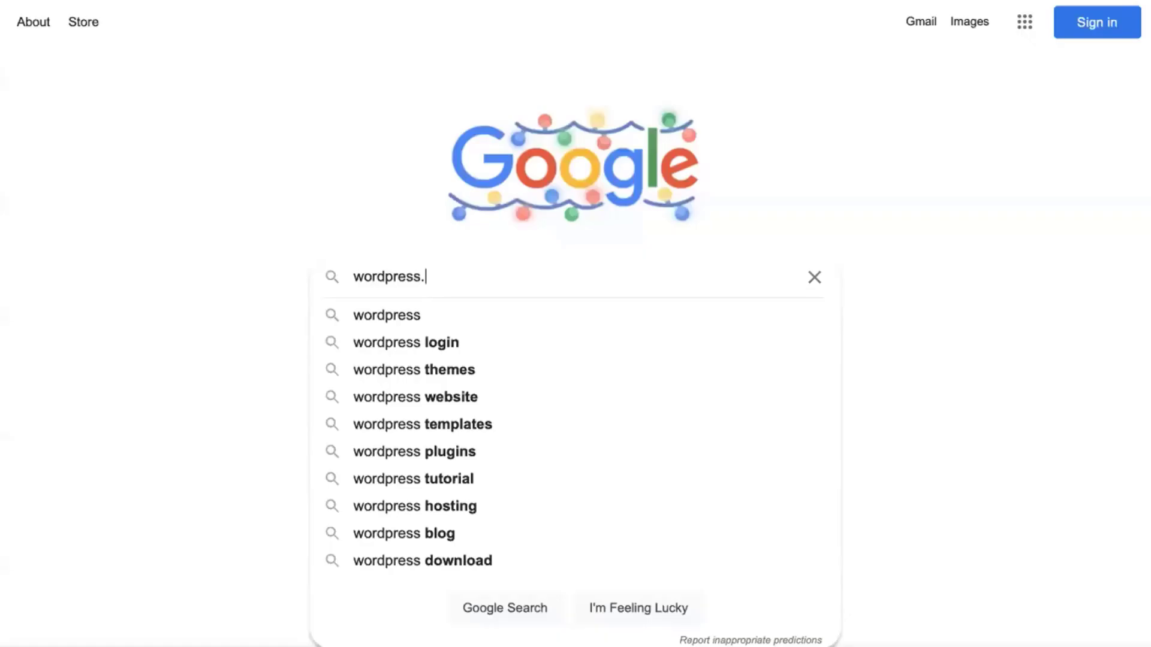
pyautogui.write('com')
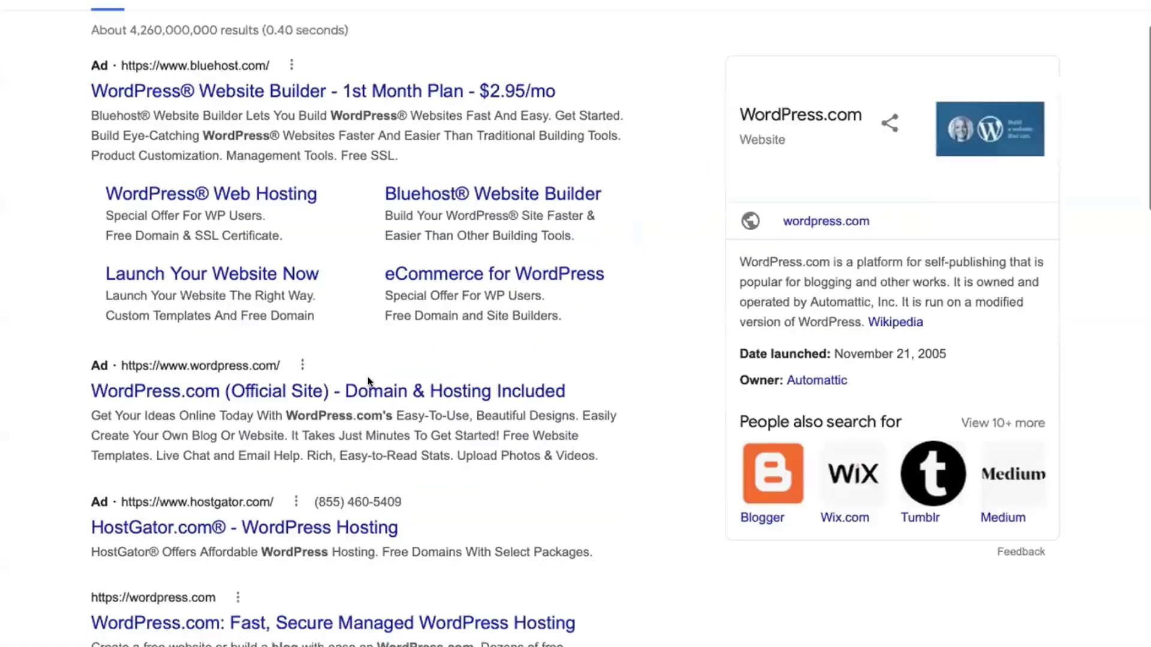
pyautogui.scroll(-2, 315, 376)
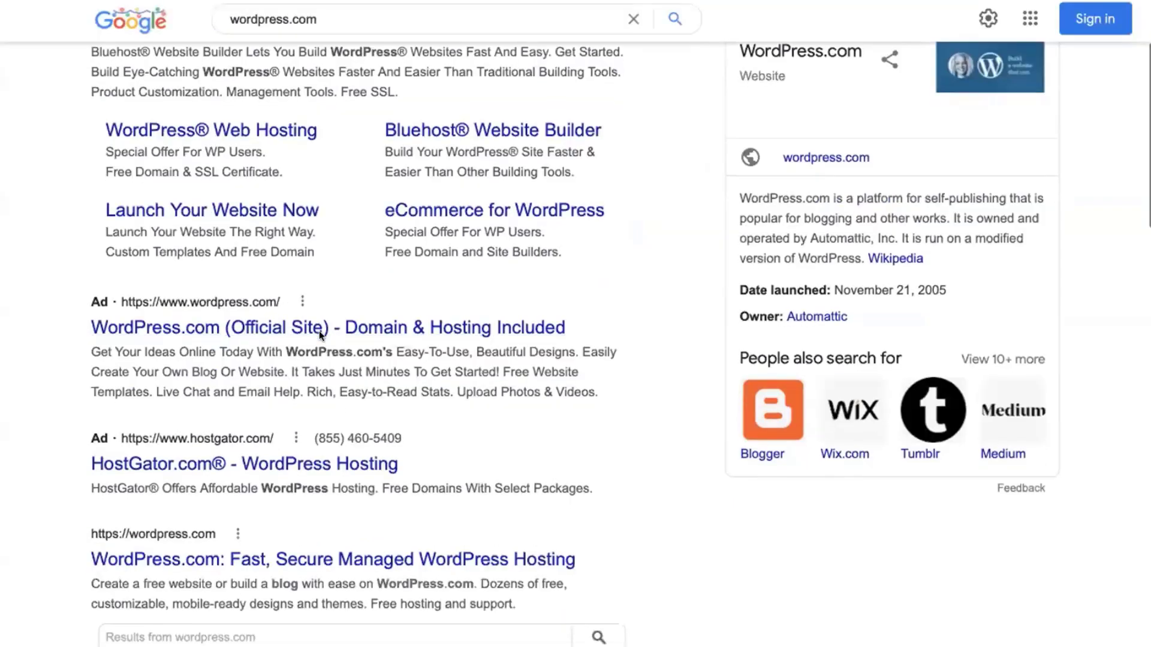
pyautogui.scroll(-6, 319, 334)
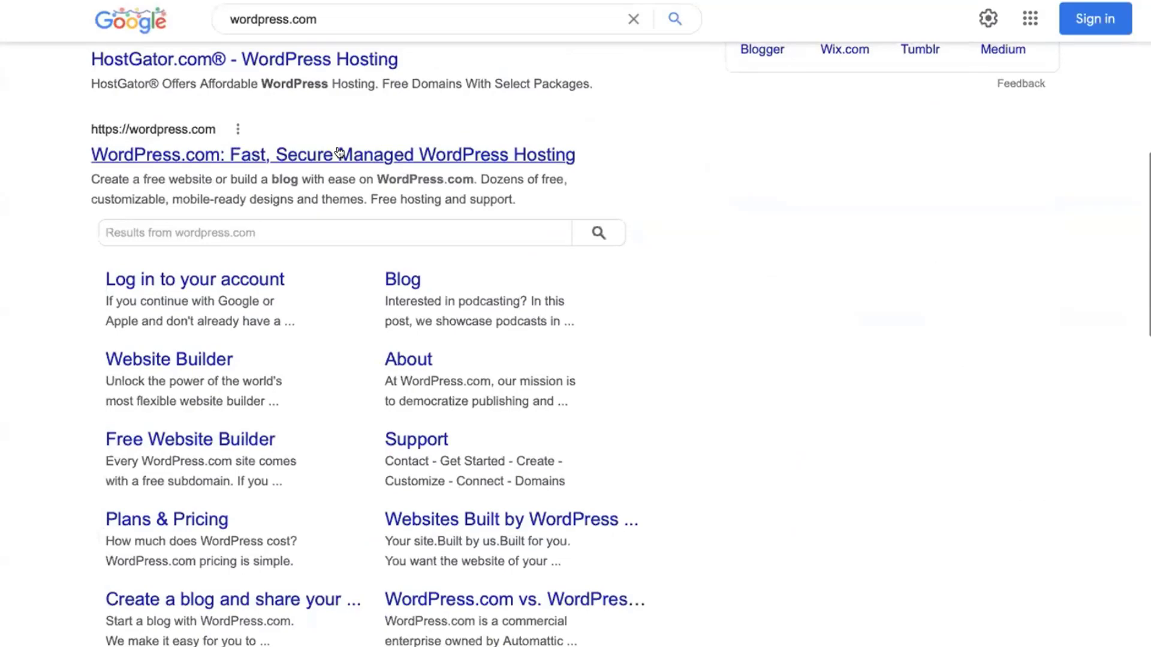
# Go from the WordPress.com result to the Step 1 sign-up form and select its email field.
pyautogui.click(339, 153)
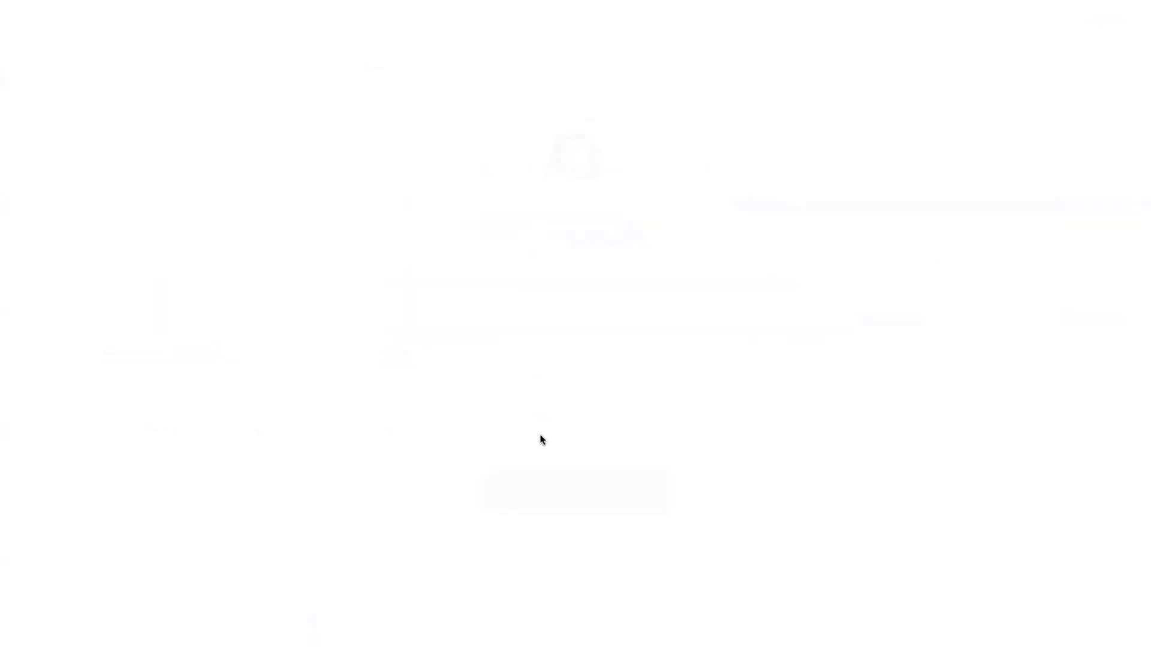
pyautogui.click(557, 499)
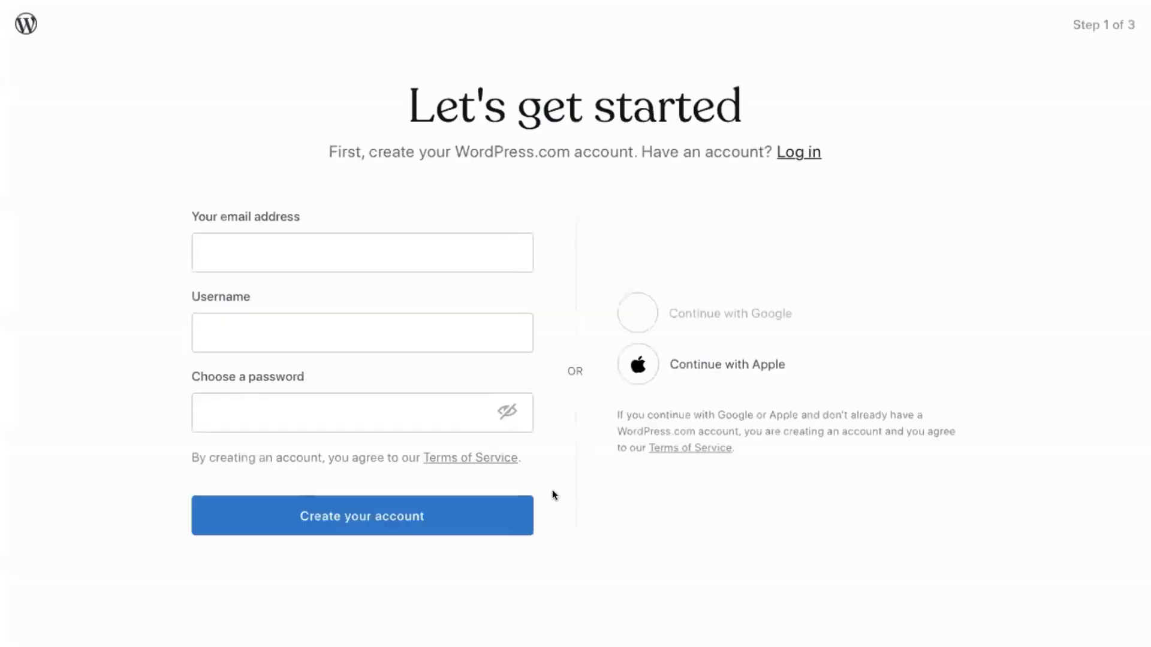
pyautogui.click(320, 244)
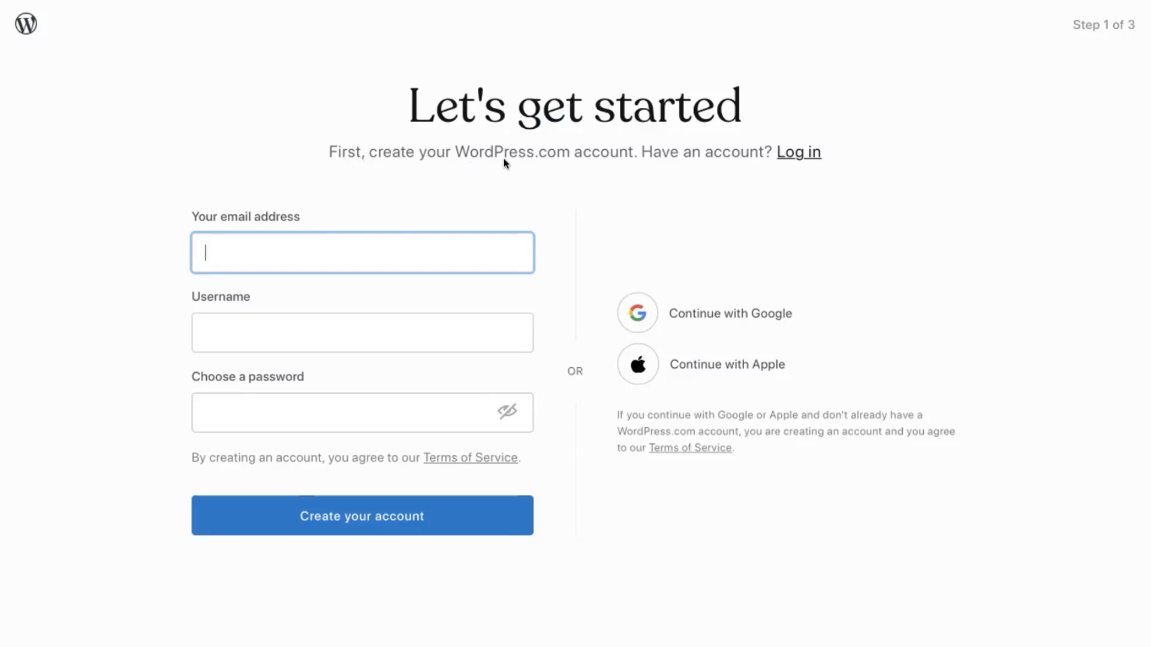
# Try signing up with a Google account, then abandon it and return to the form.
pyautogui.click(783, 168)
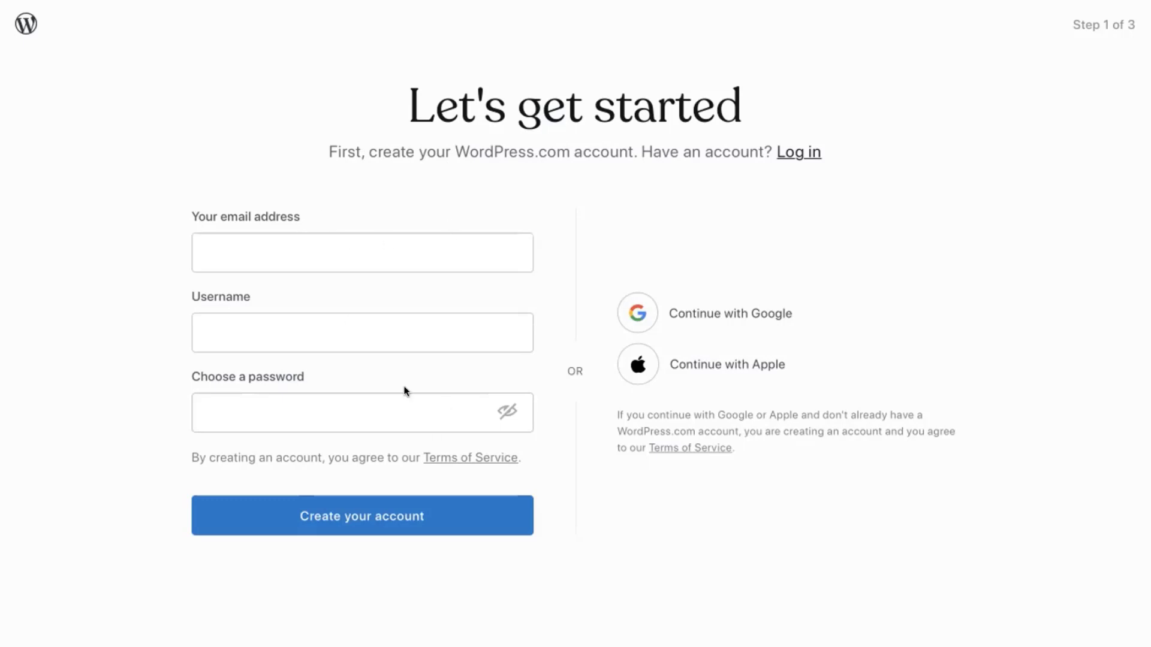
pyautogui.click(333, 234)
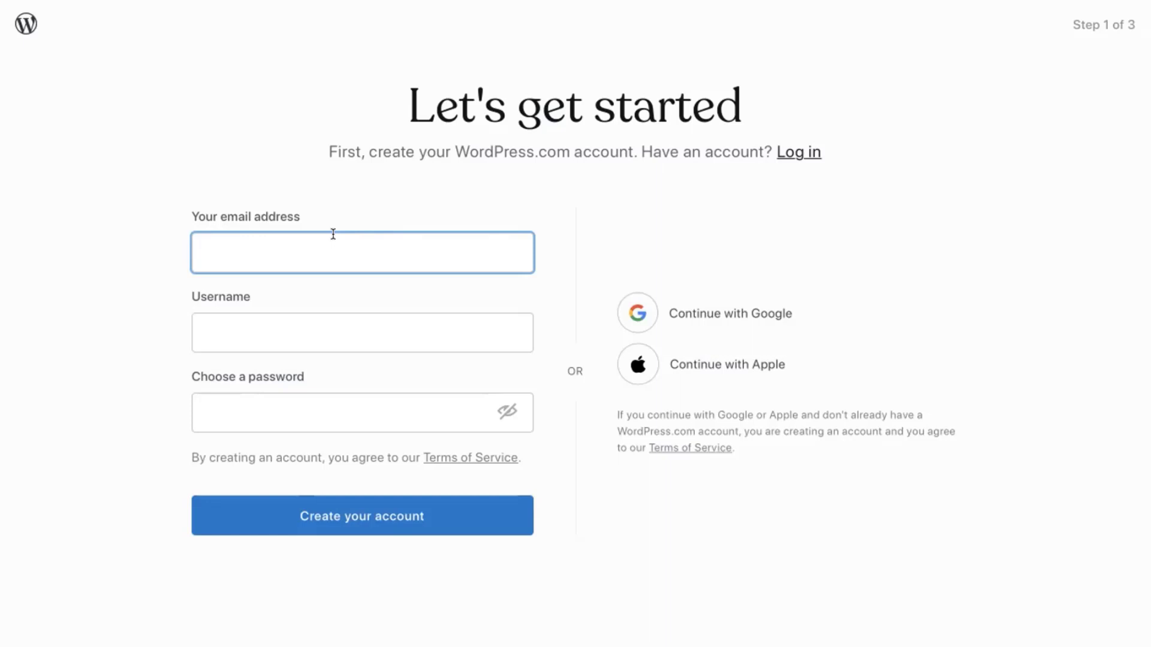
pyautogui.click(683, 309)
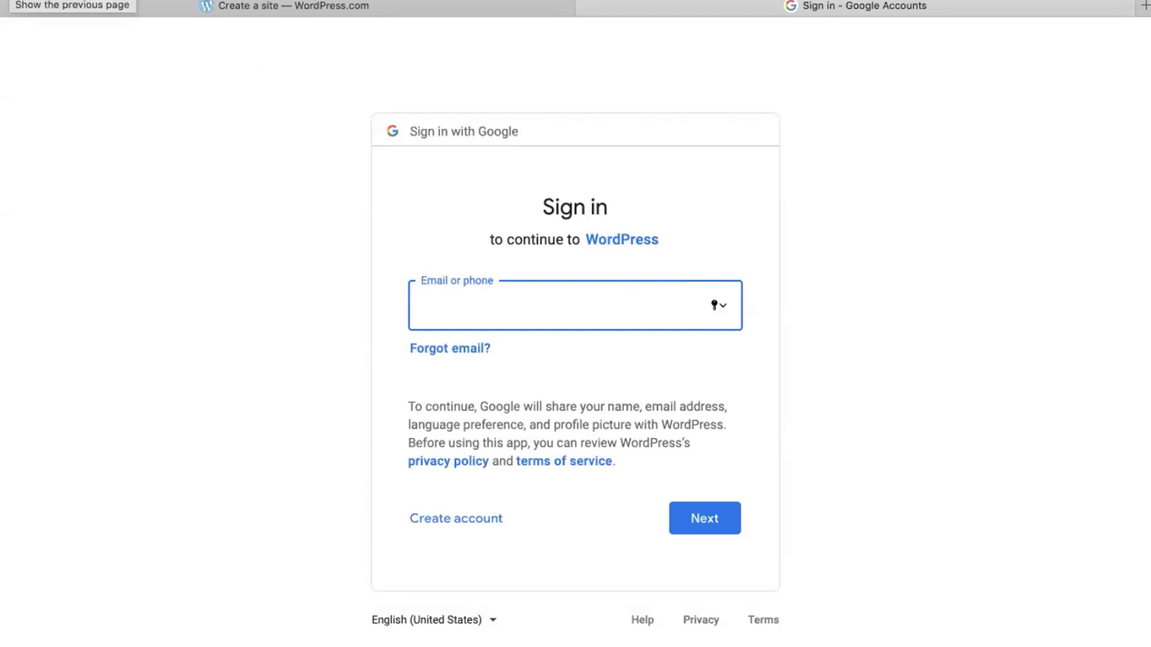
pyautogui.click(9, 0)
# Enter the email address, a username (then replace it), and a password, and create the account.
pyautogui.click(263, 255)
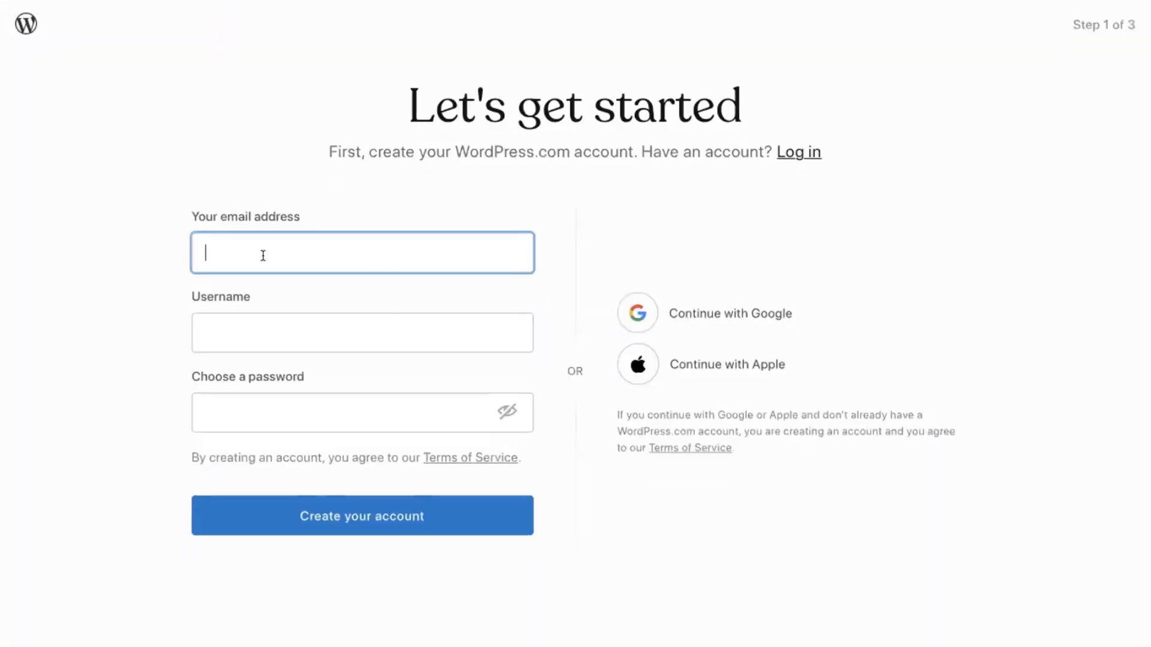
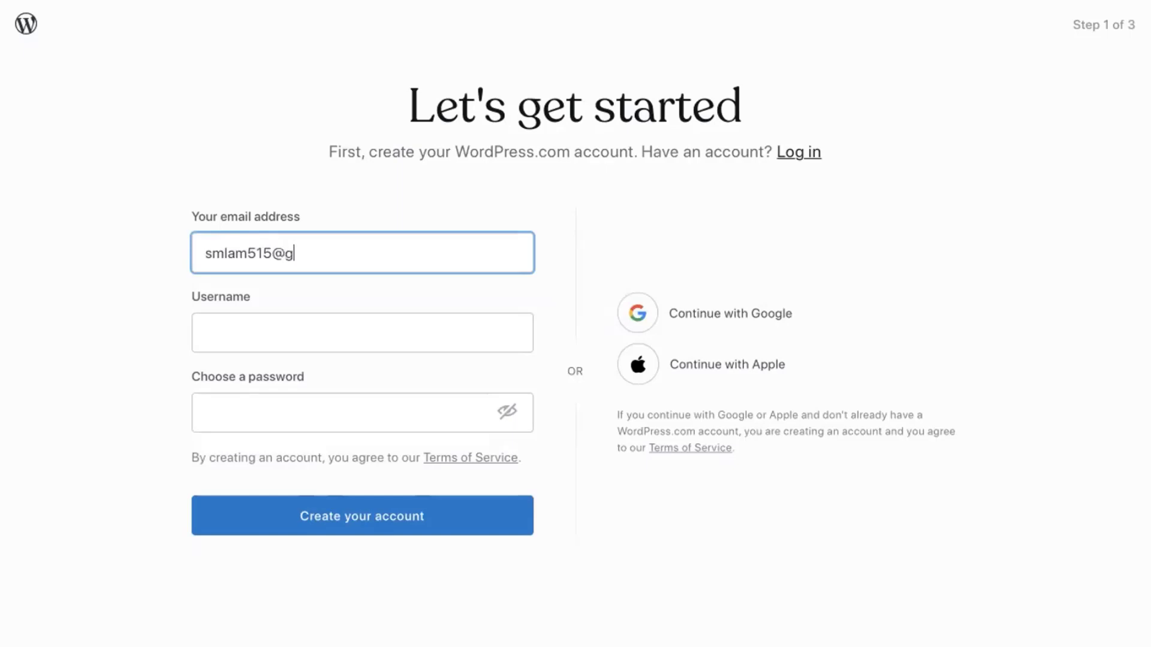
pyautogui.press('Tab')
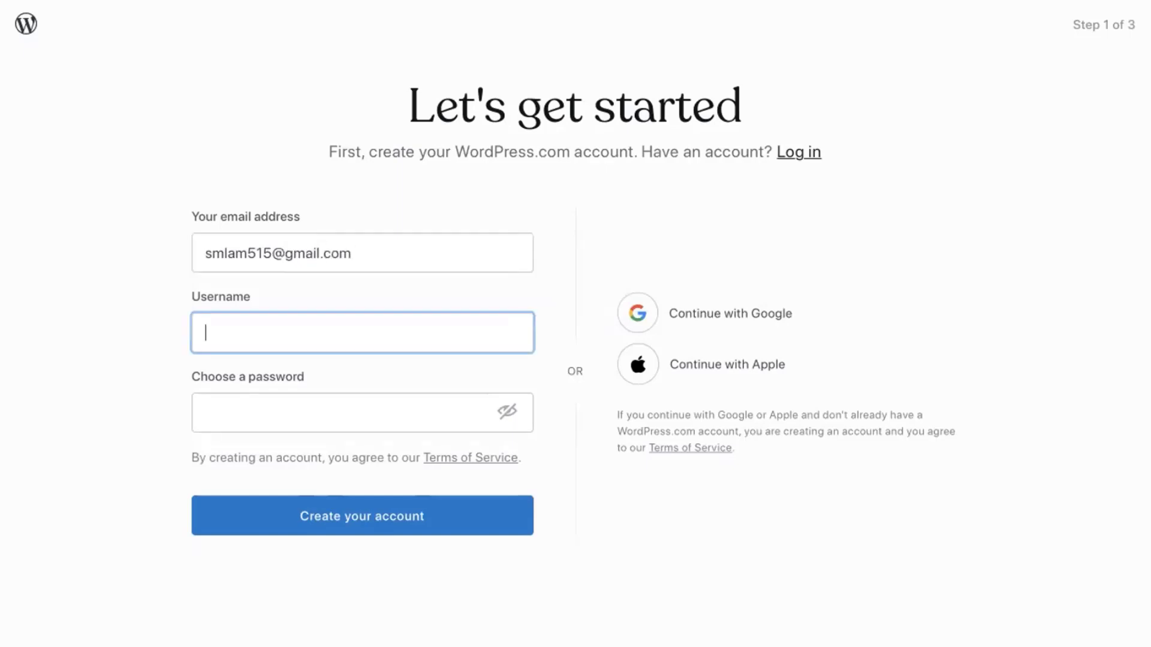
pyautogui.press('Tab')
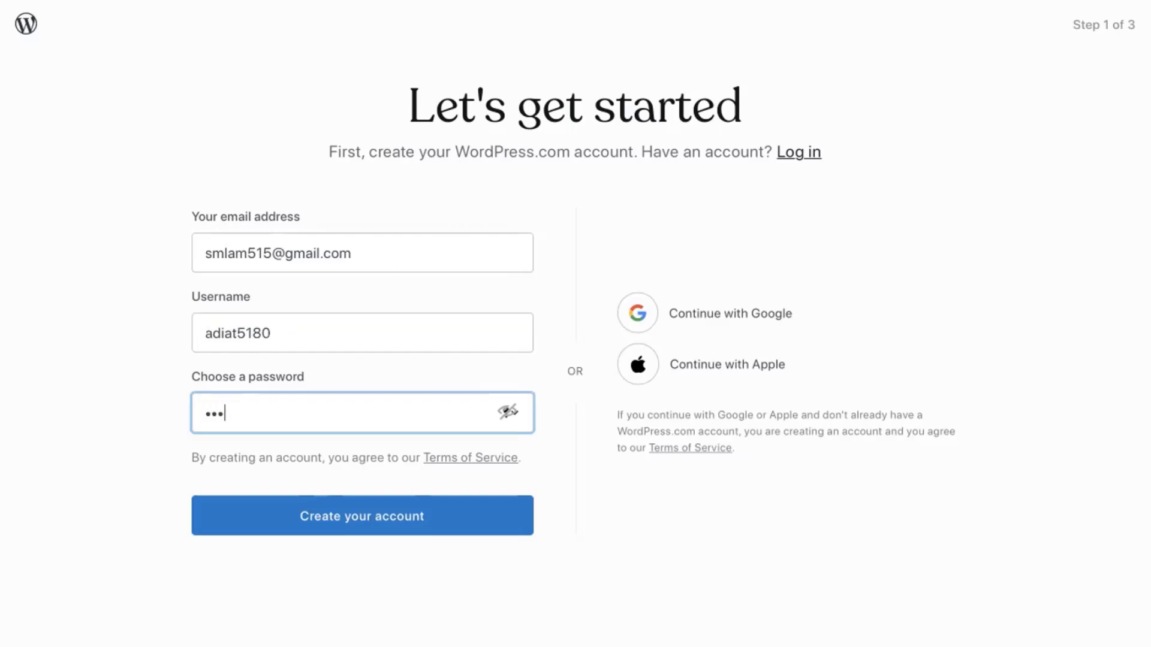
pyautogui.moveTo(275, 343); pyautogui.dragTo(156, 320)
pyautogui.press('BackSpace')
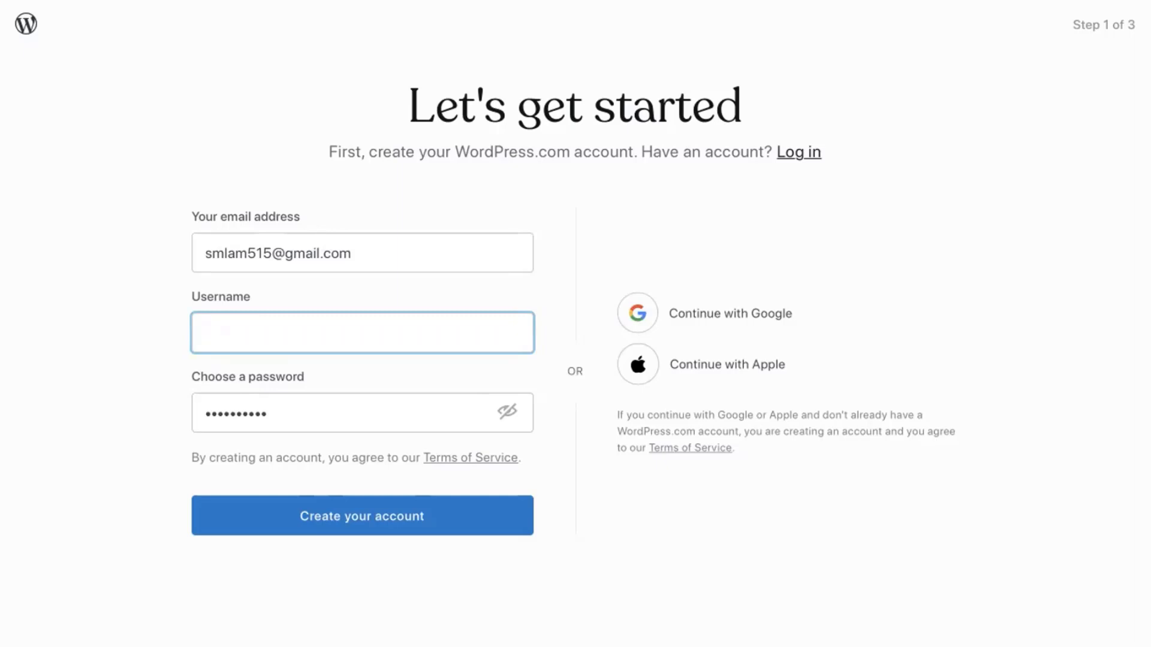
pyautogui.write('SalmaAlam')
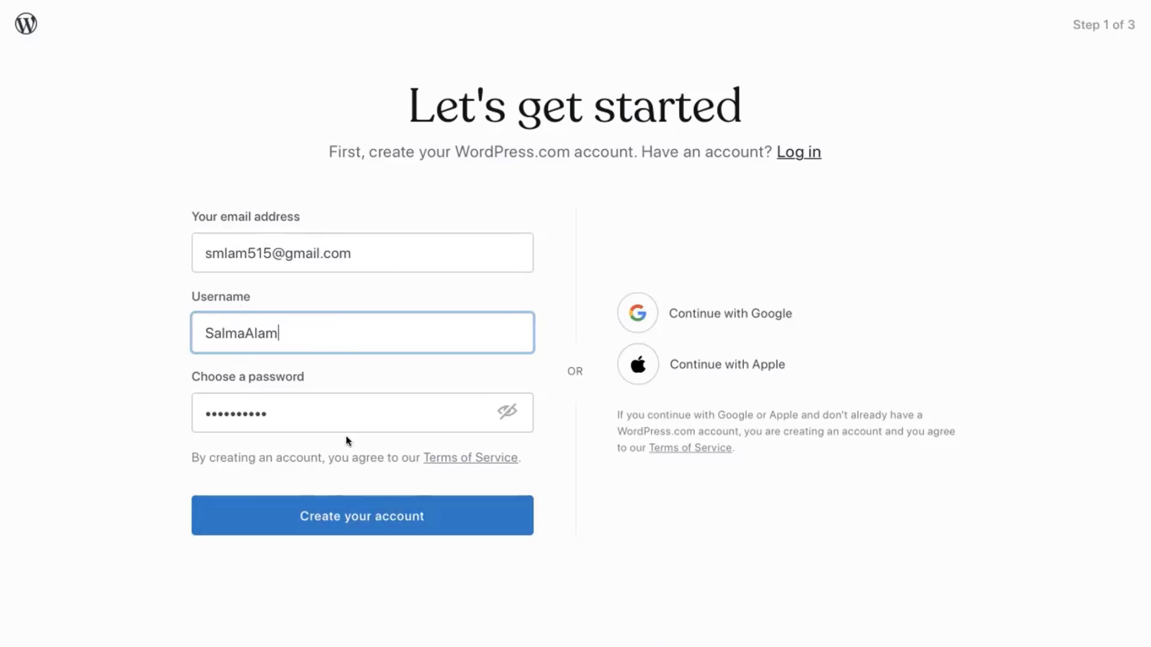
pyautogui.click(340, 510)
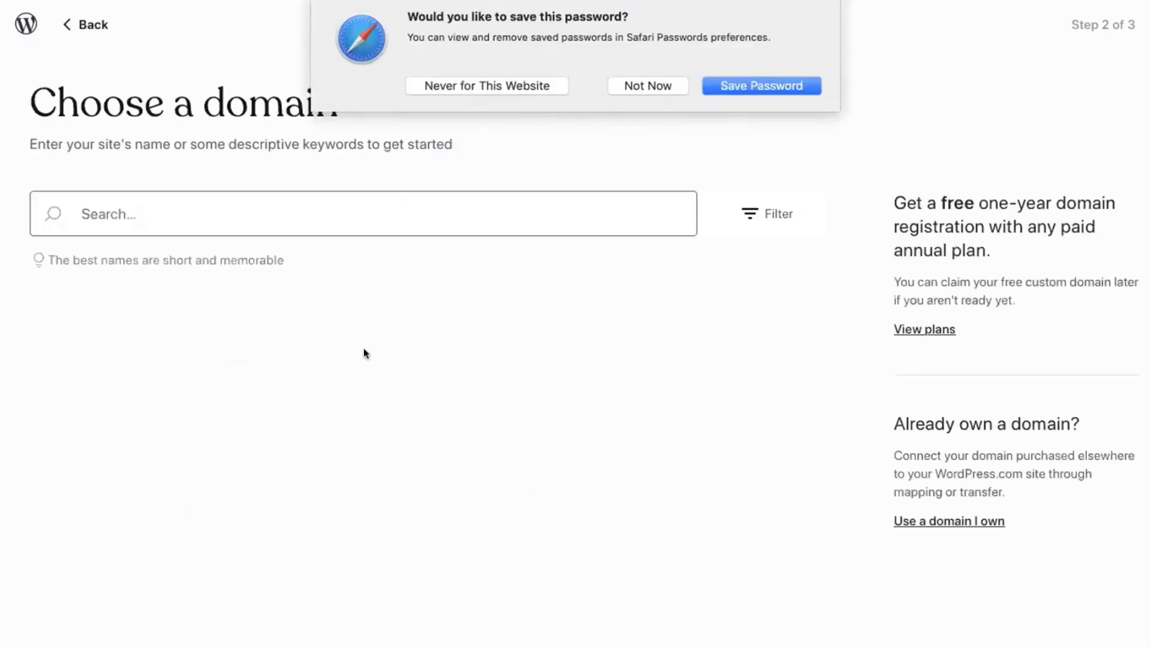
pyautogui.click(652, 86)
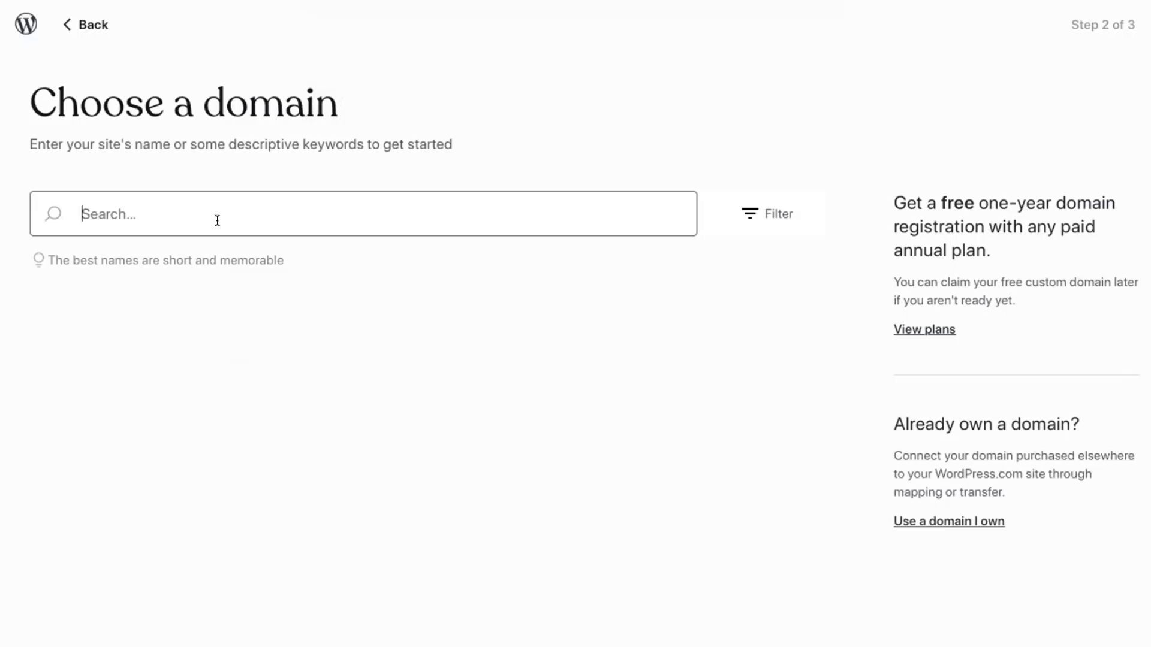
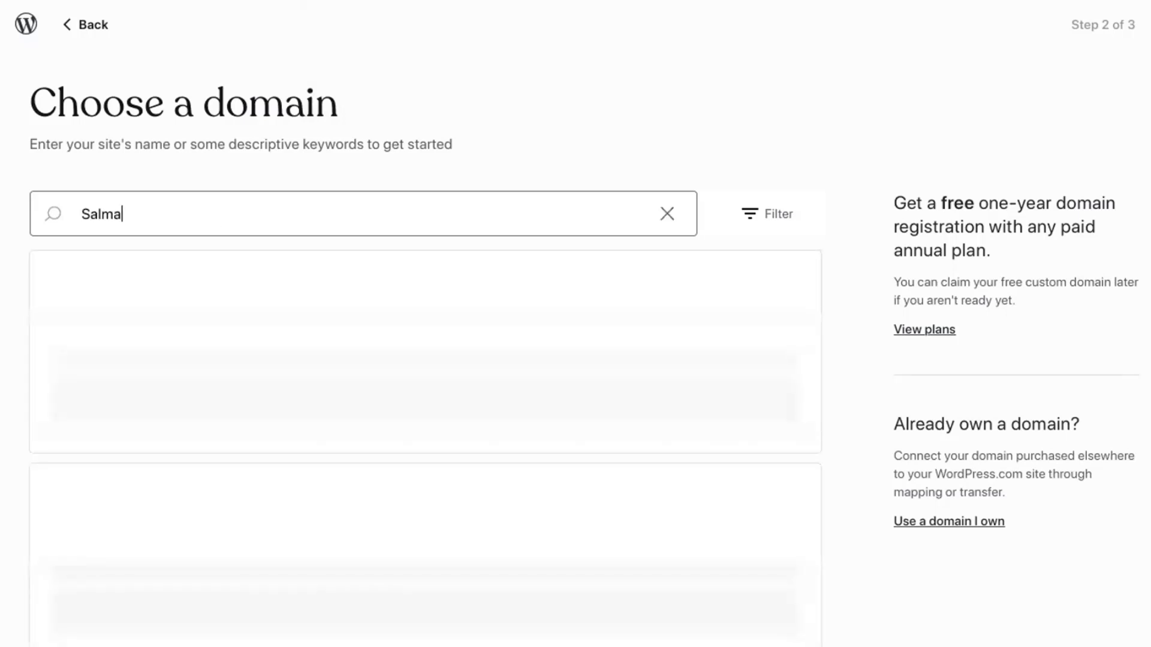
pyautogui.scroll(-2, 380, 398)
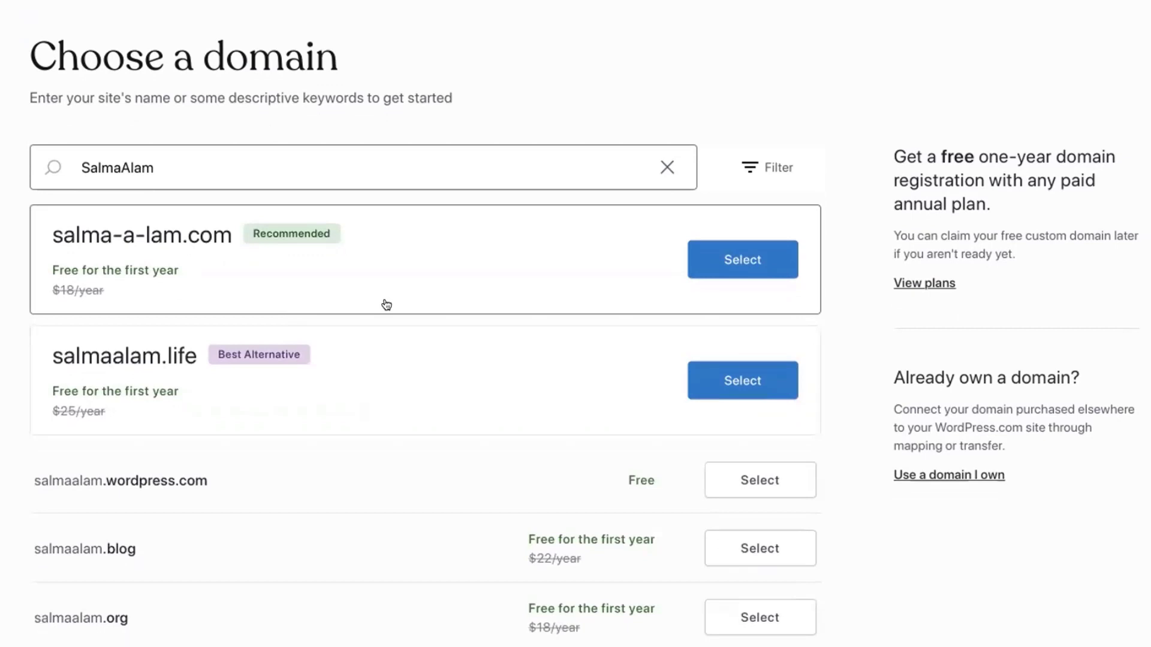
pyautogui.scroll(-2, 386, 304)
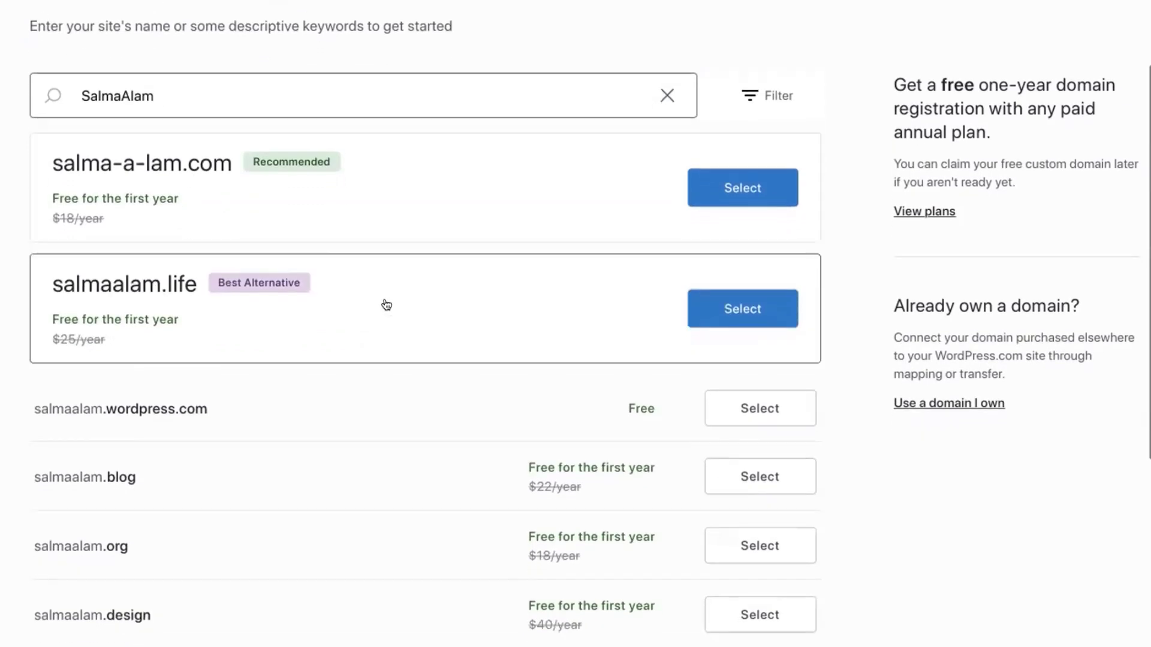
pyautogui.scroll(-4, 342, 427)
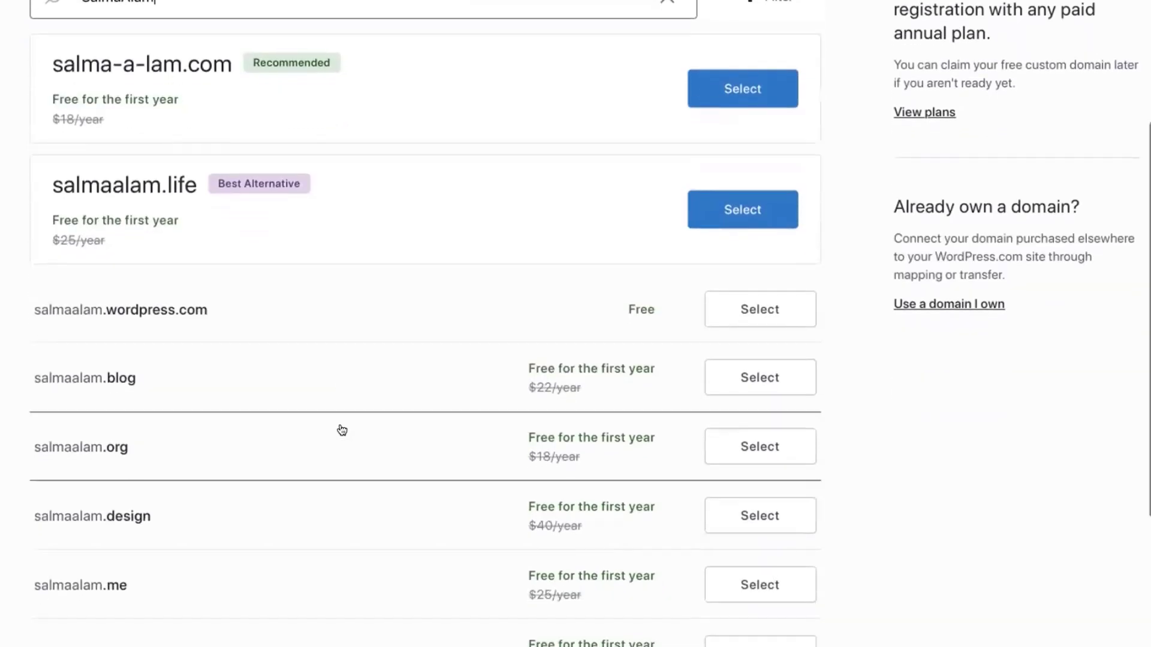
pyautogui.scroll(-3, 342, 430)
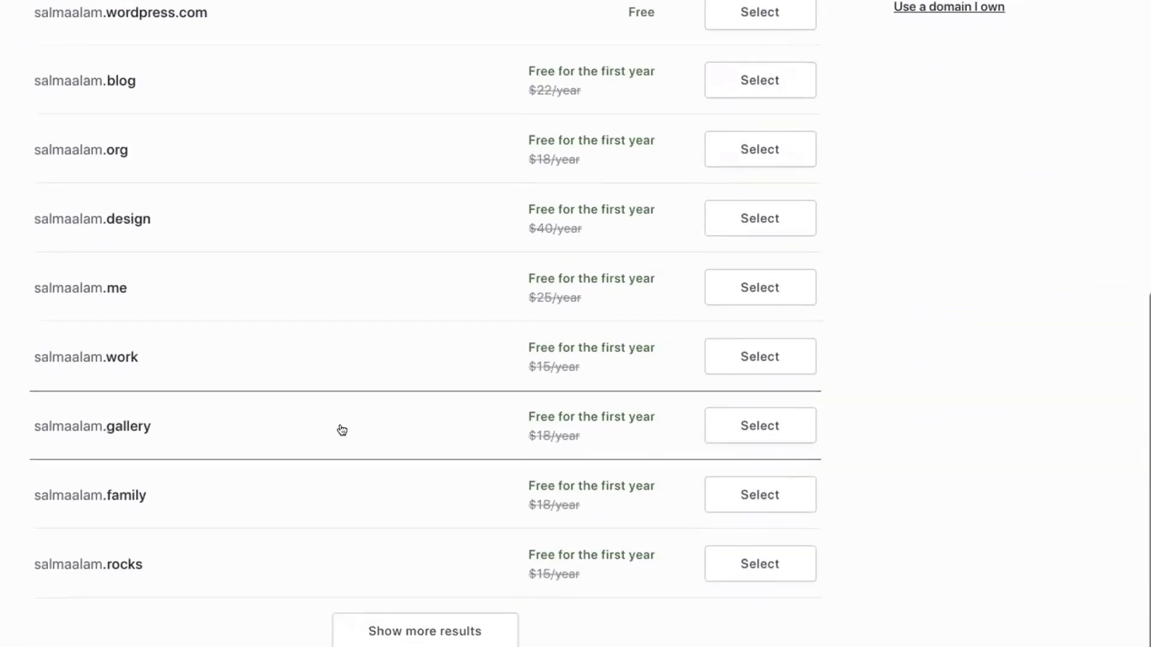
pyautogui.scroll(8, 342, 429)
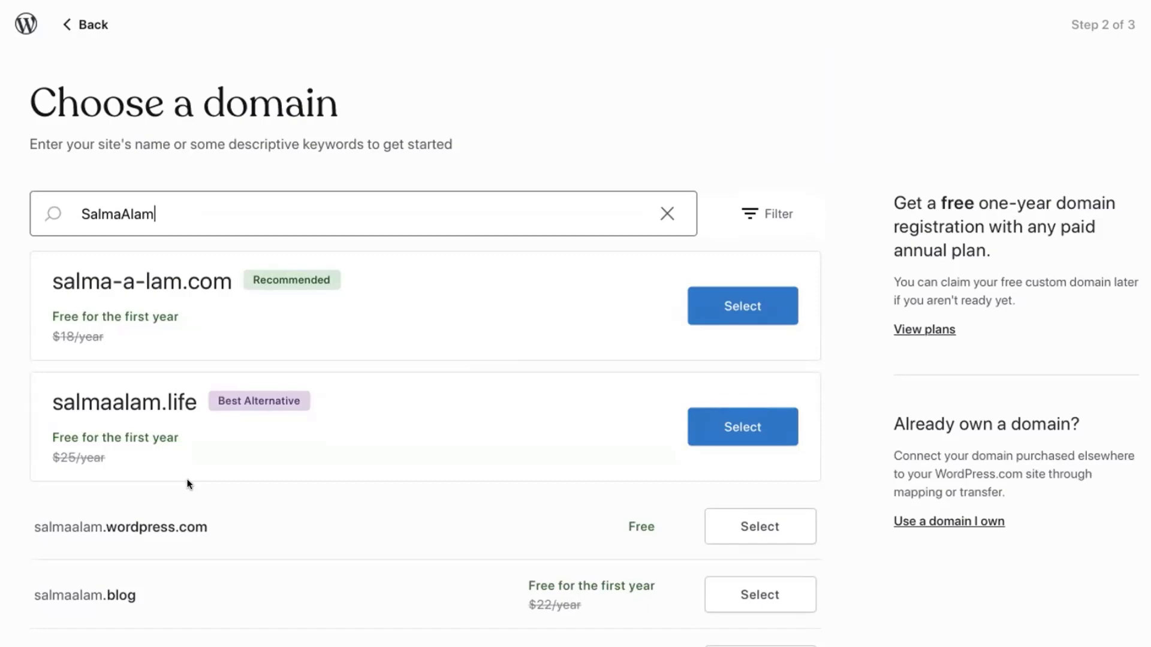
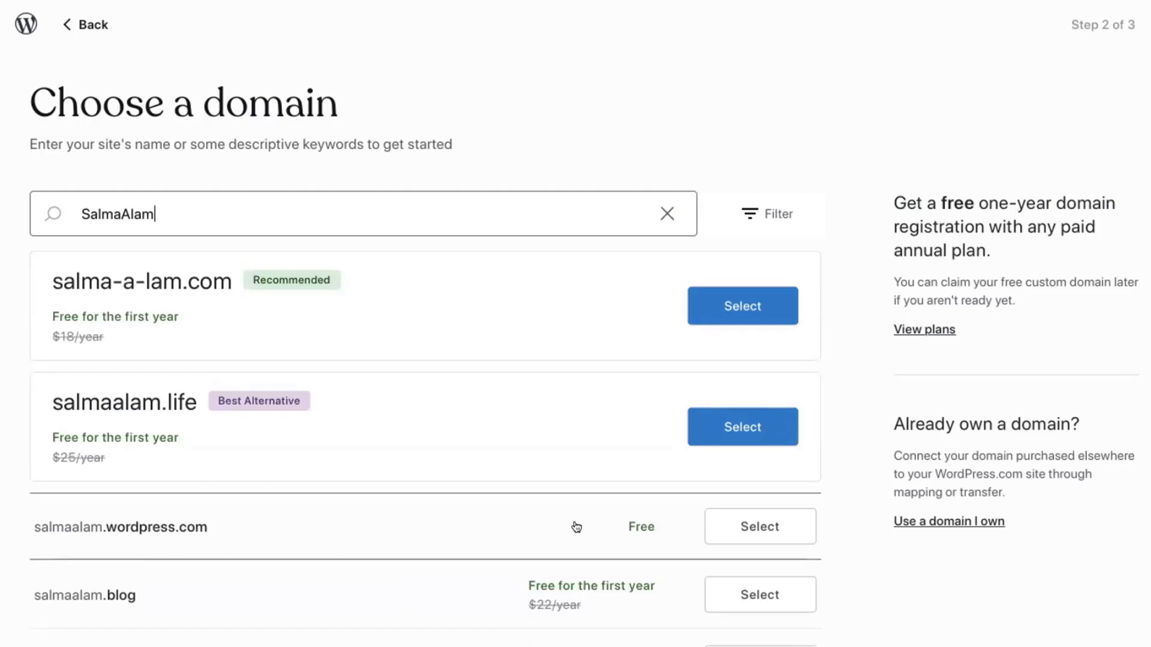
# Select the free wordpress.com address, browse the paid plans, and start with a free site instead.
pyautogui.click(732, 527)
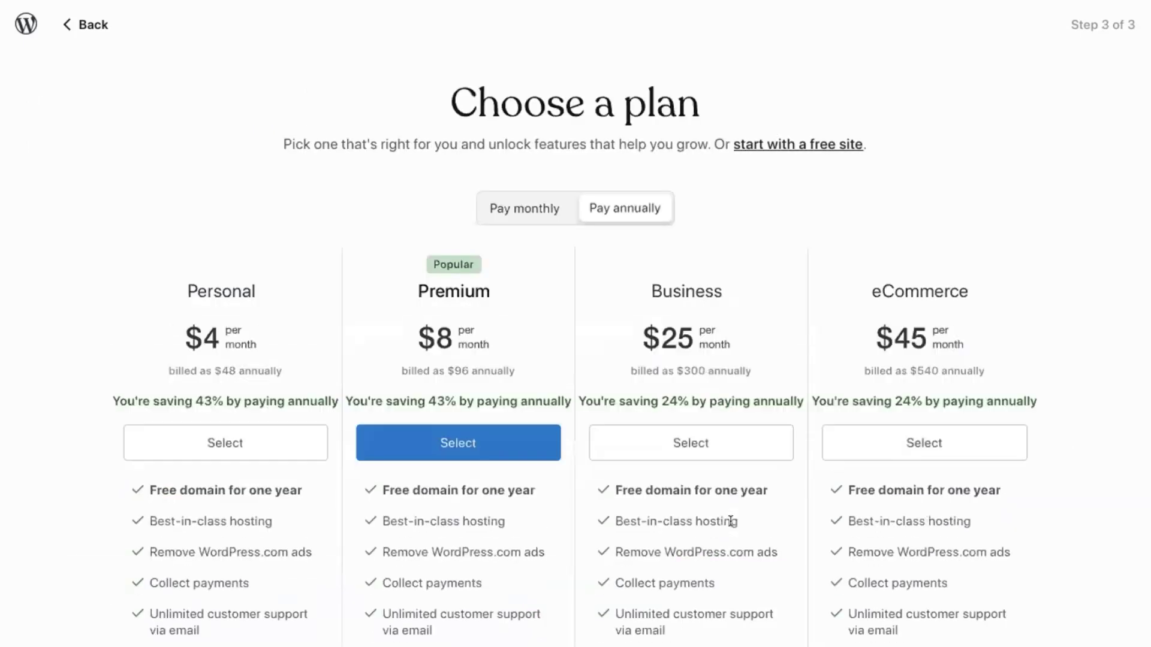
pyautogui.scroll(-2, 610, 522)
pyautogui.scroll(-2, 699, 504)
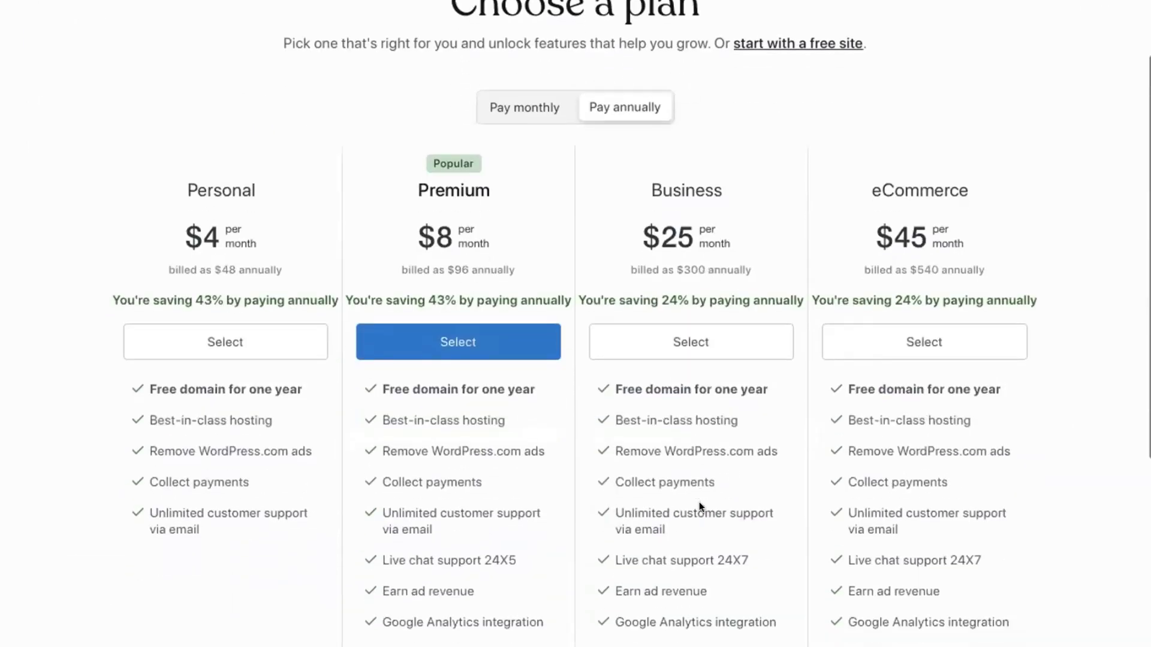
pyautogui.scroll(2, 699, 503)
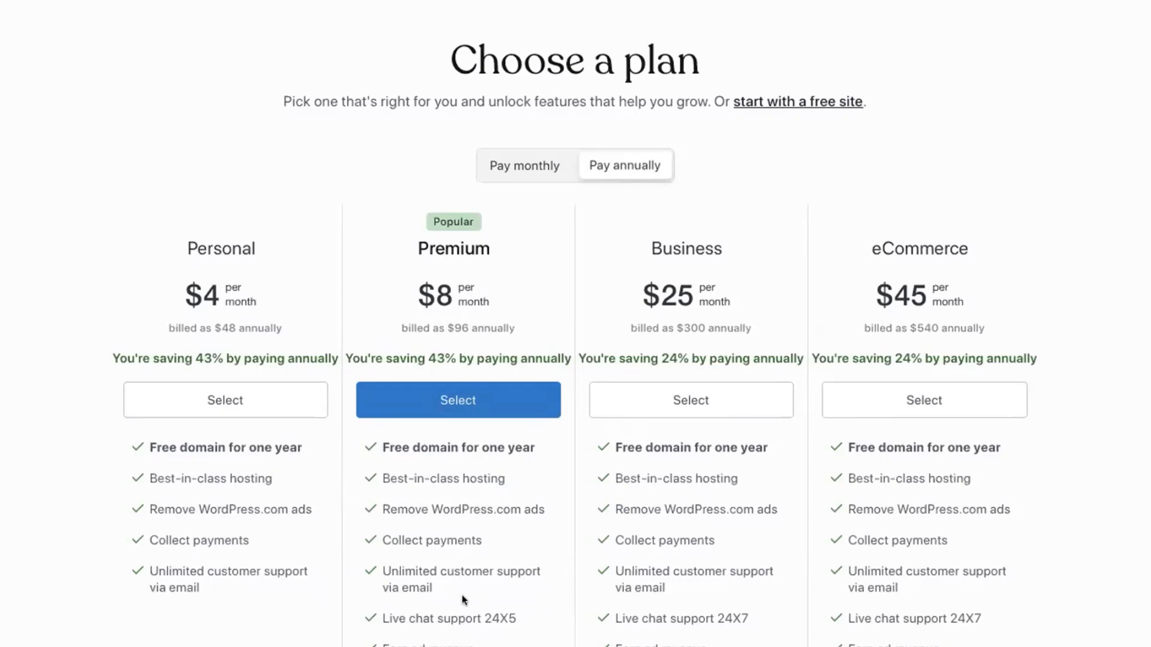
pyautogui.scroll(-8, 663, 506)
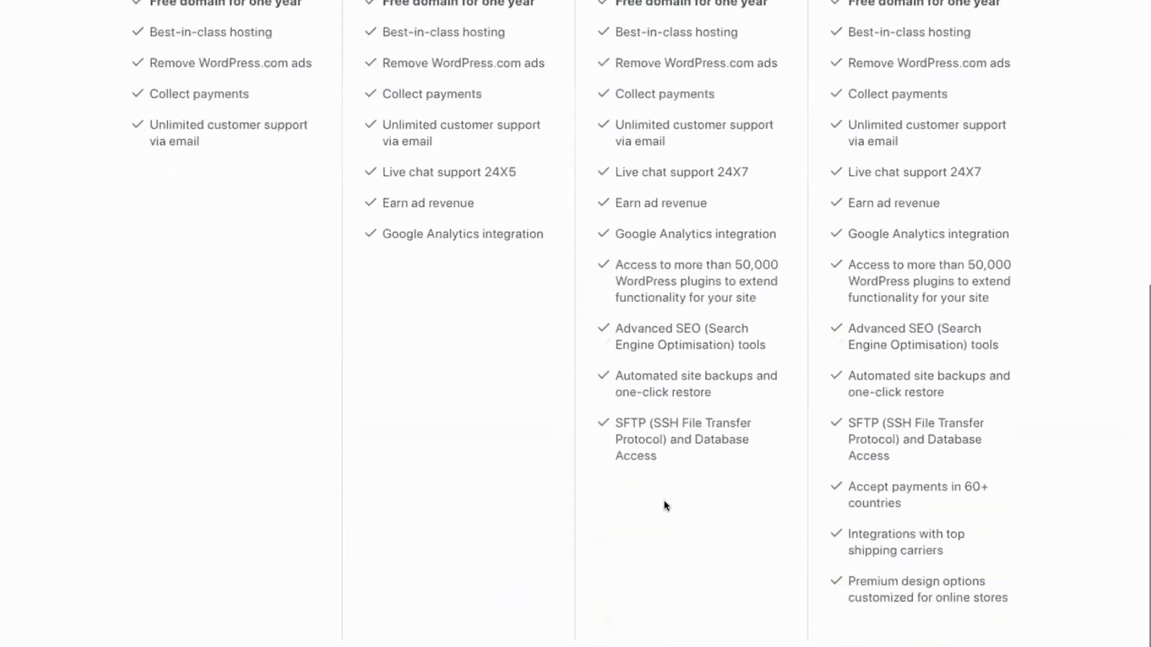
pyautogui.scroll(-2, 666, 574)
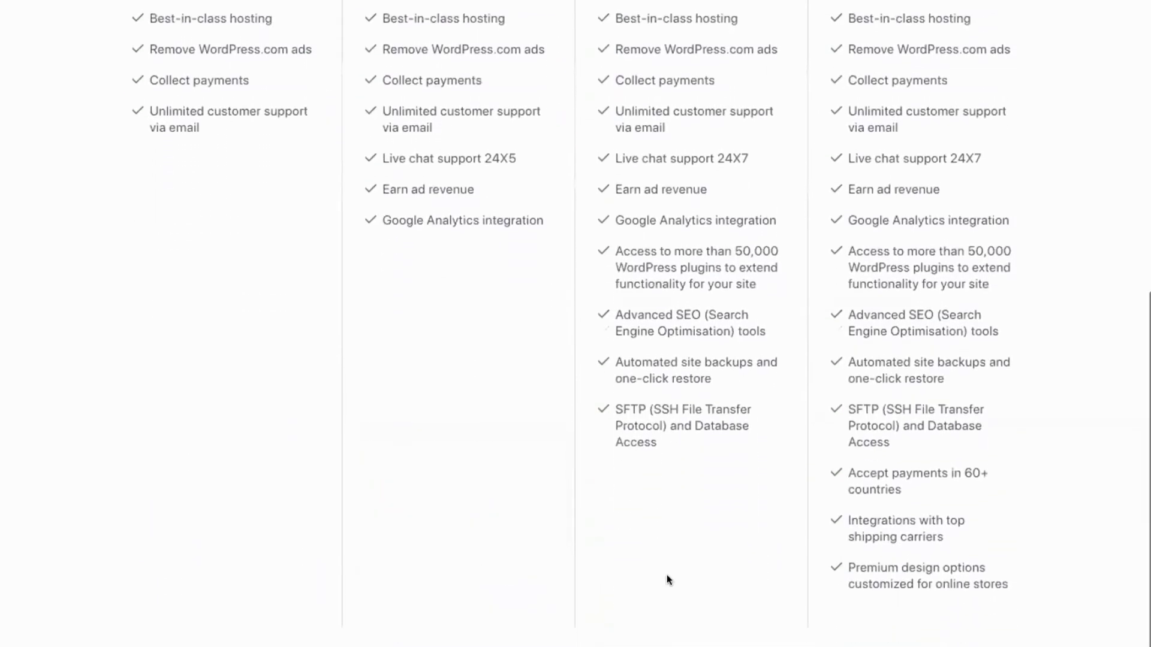
pyautogui.scroll(-2, 666, 574)
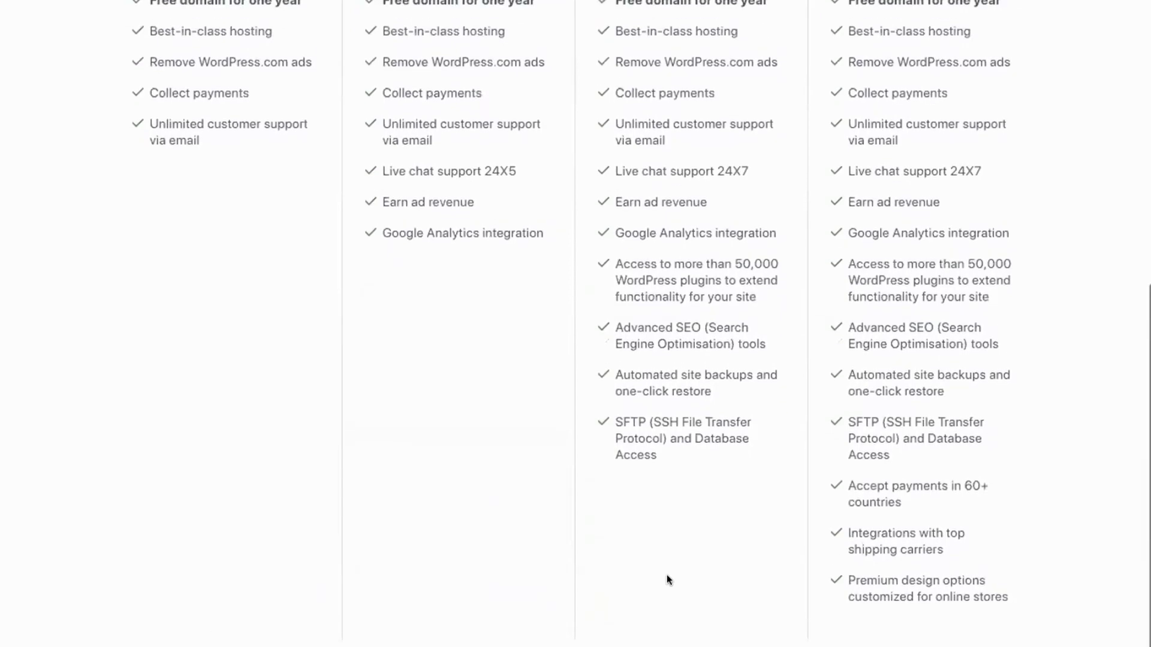
pyautogui.scroll(1, 668, 579)
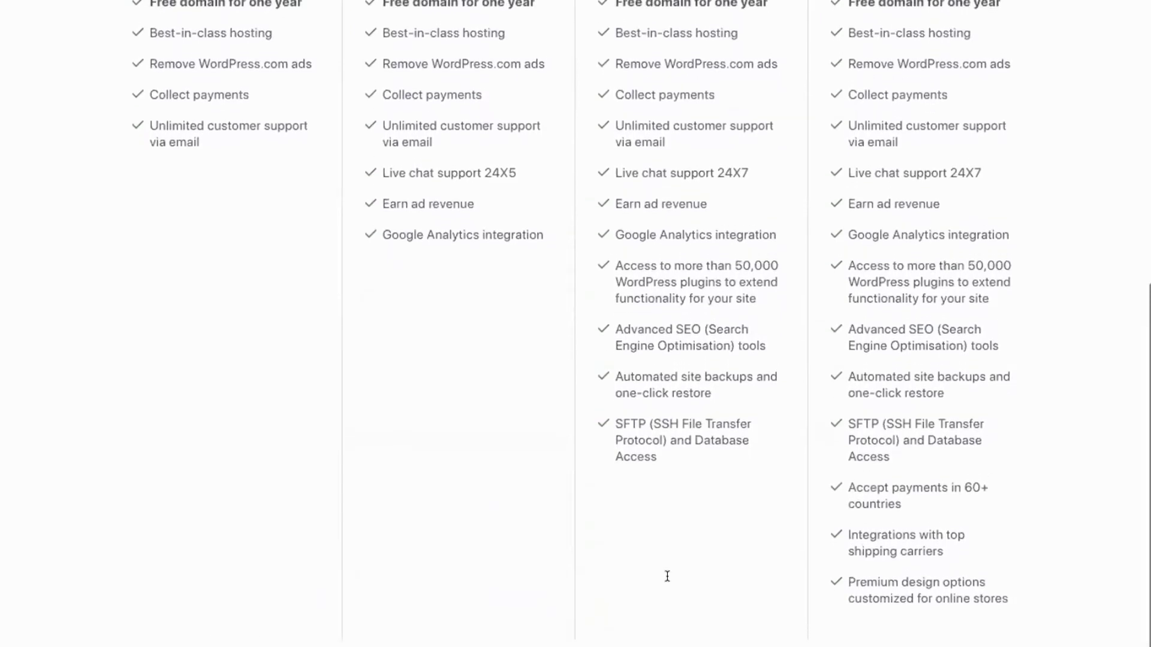
pyautogui.scroll(4, 667, 576)
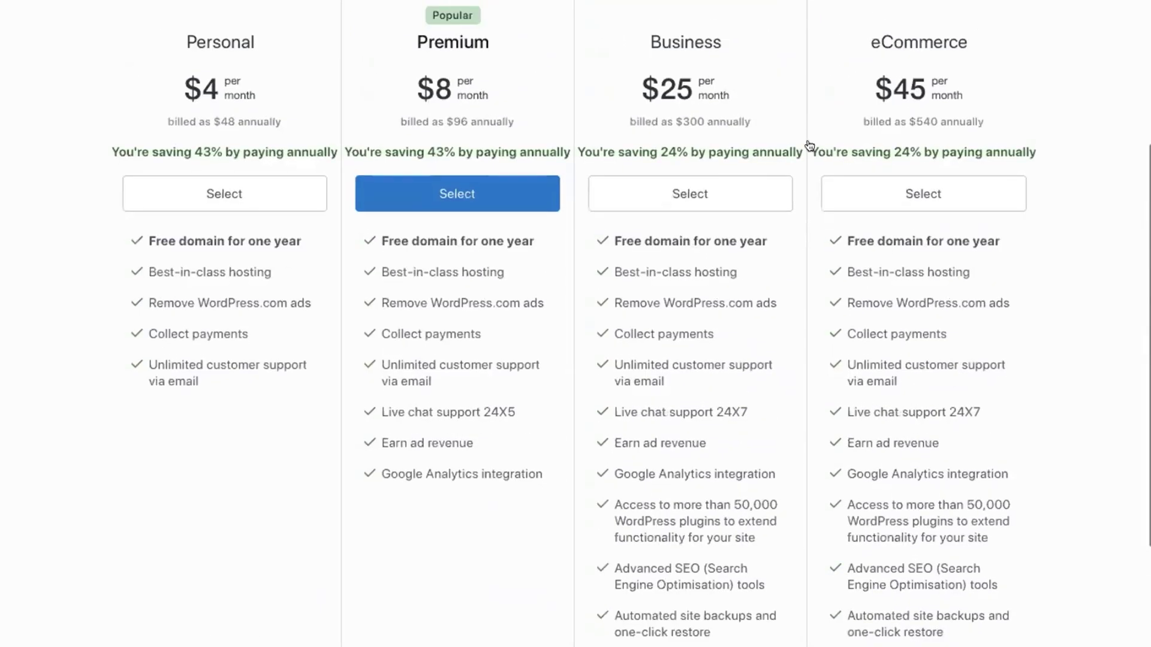
pyautogui.scroll(-1, 809, 147)
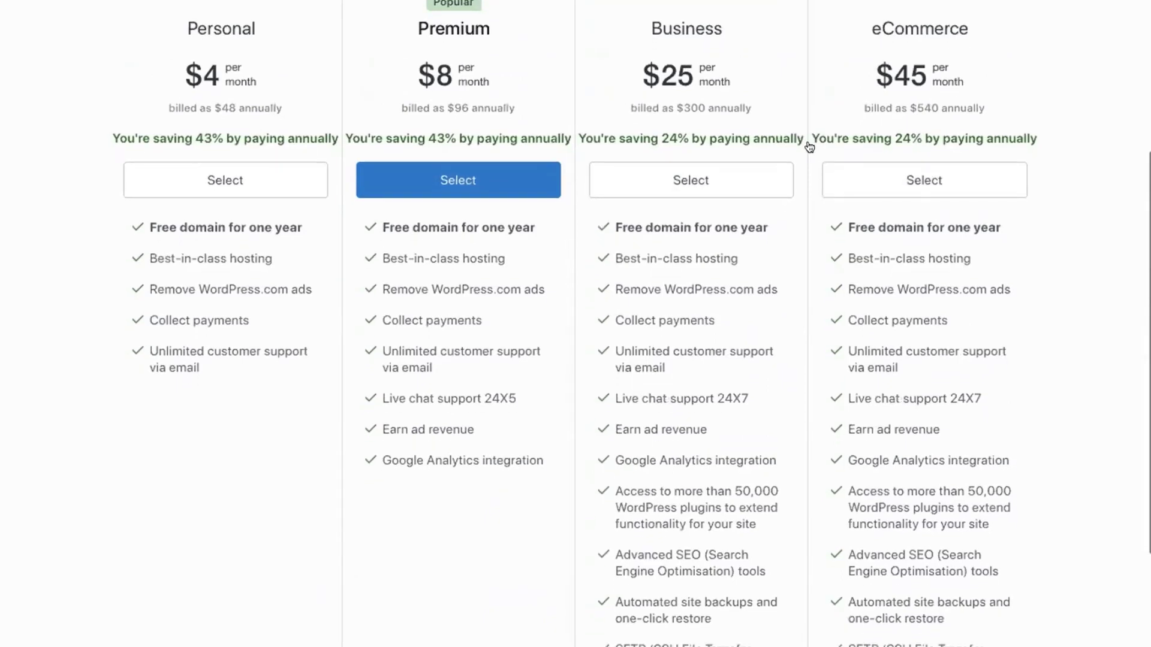
pyautogui.scroll(2, 809, 146)
pyautogui.scroll(1, 642, 161)
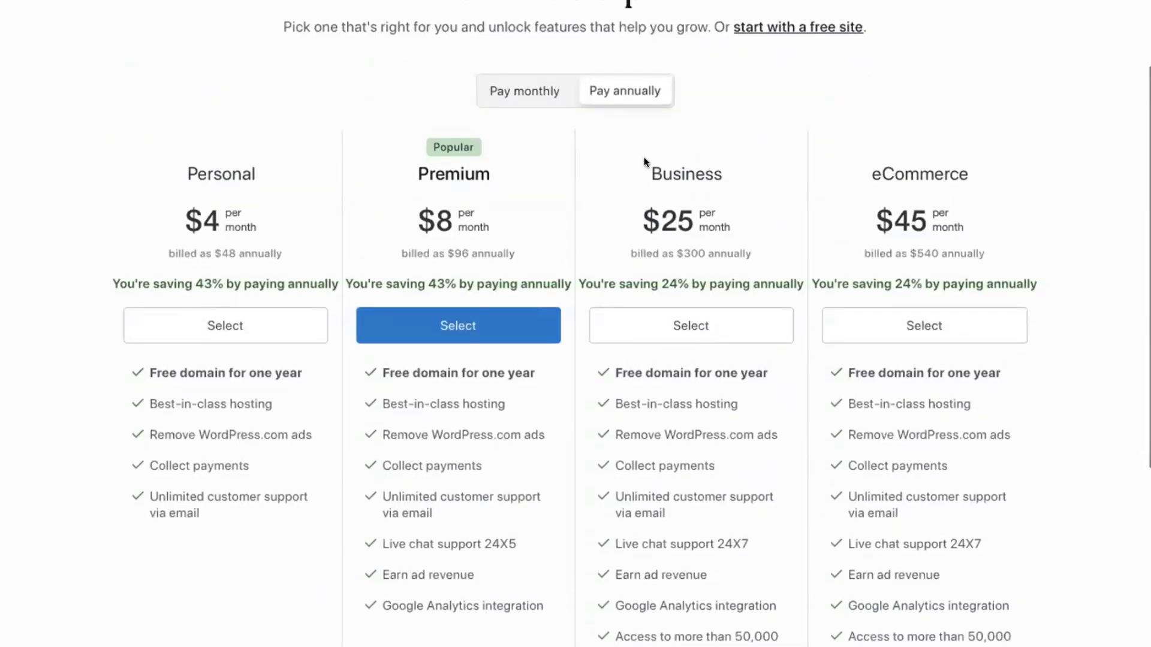
pyautogui.scroll(4, 644, 162)
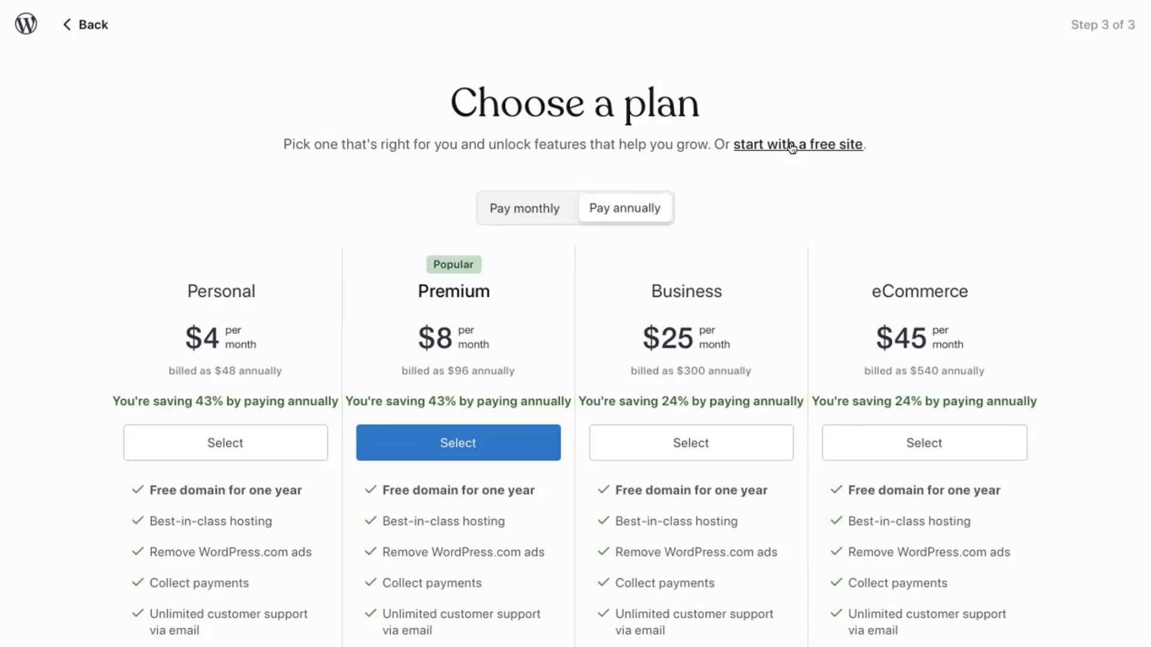
pyautogui.click(792, 148)
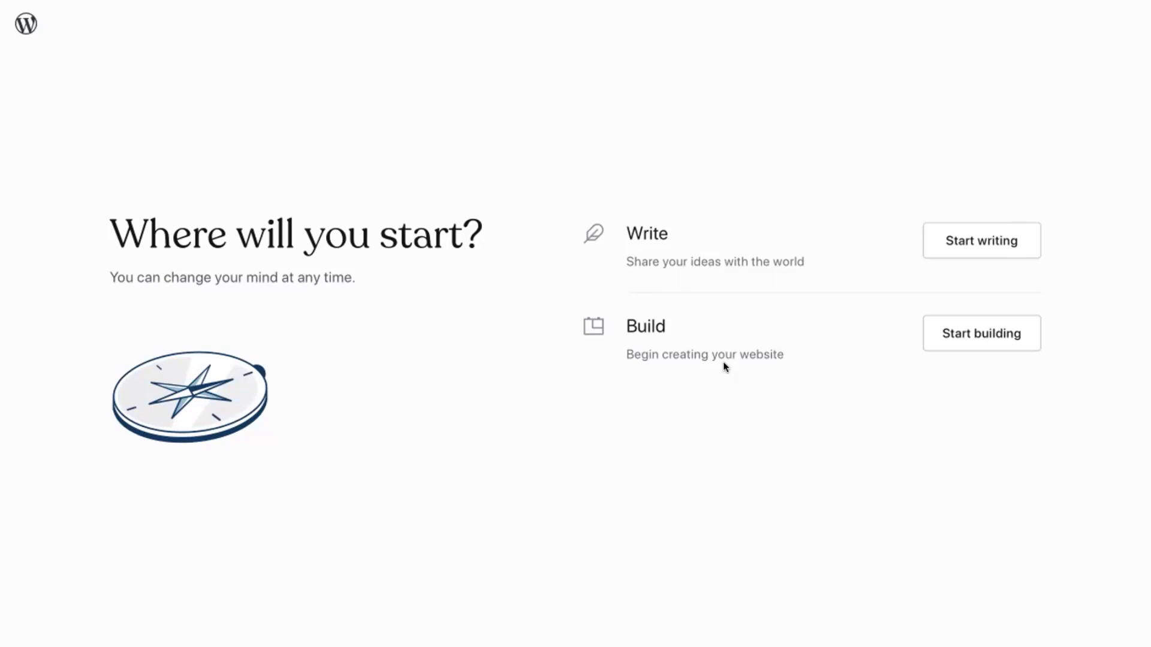
# Choose to start writing and enter 'My Personal Blog' as the blog name before continuing.
pyautogui.click(943, 235)
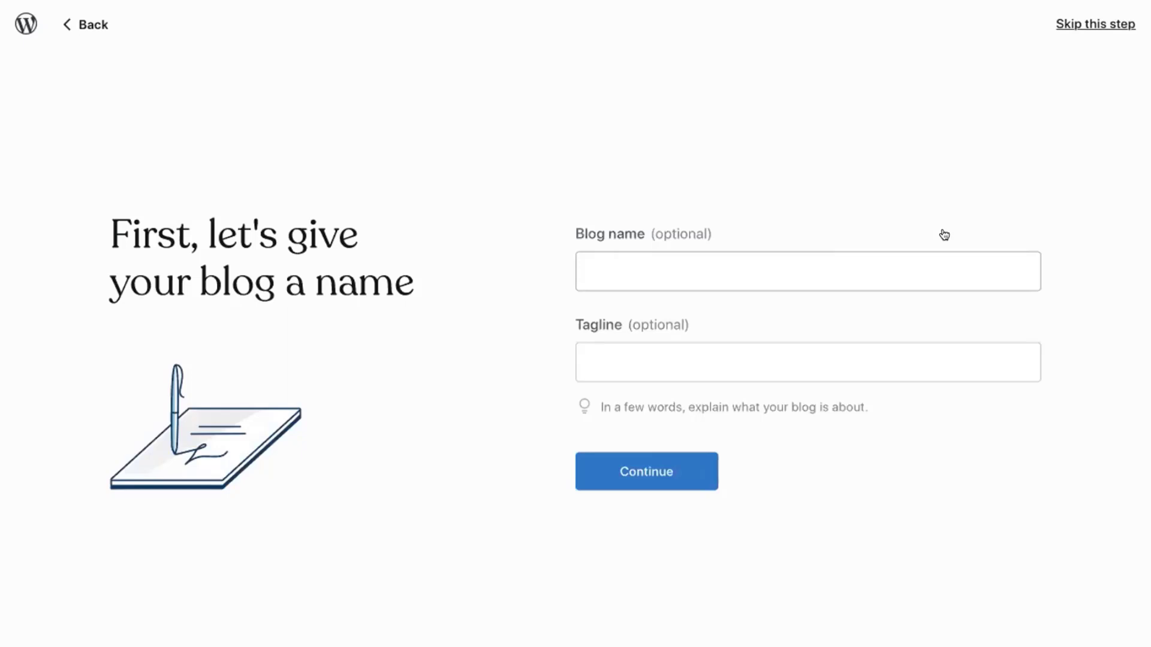
pyautogui.click(782, 260)
pyautogui.write('My ')
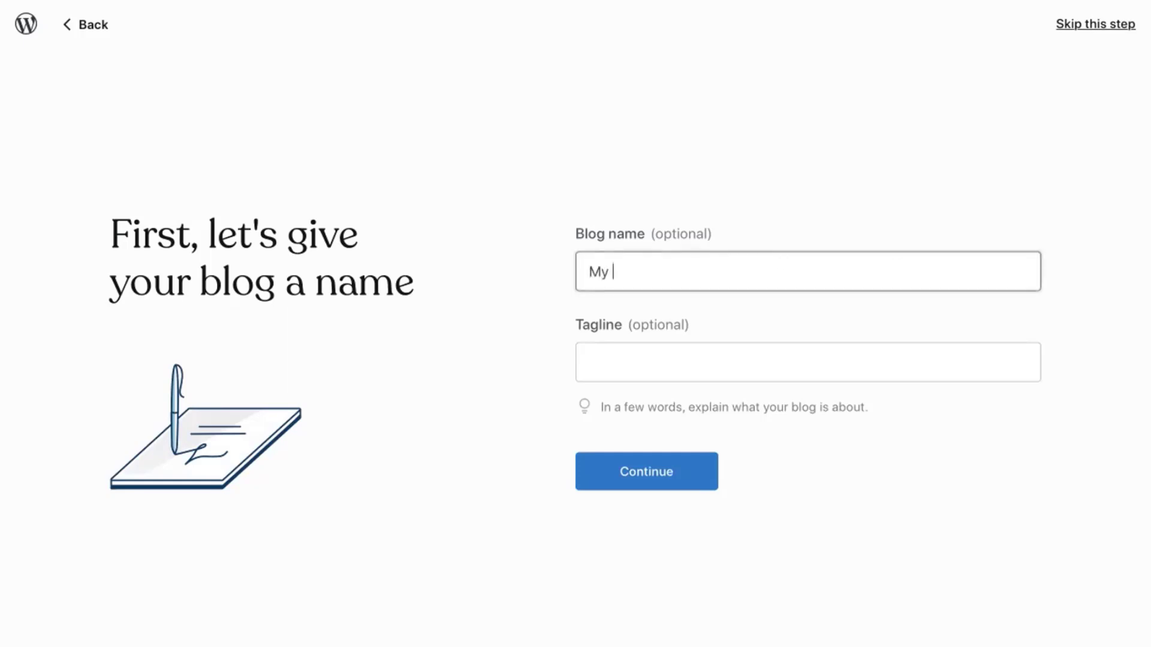
pyautogui.write('Personal Blog')
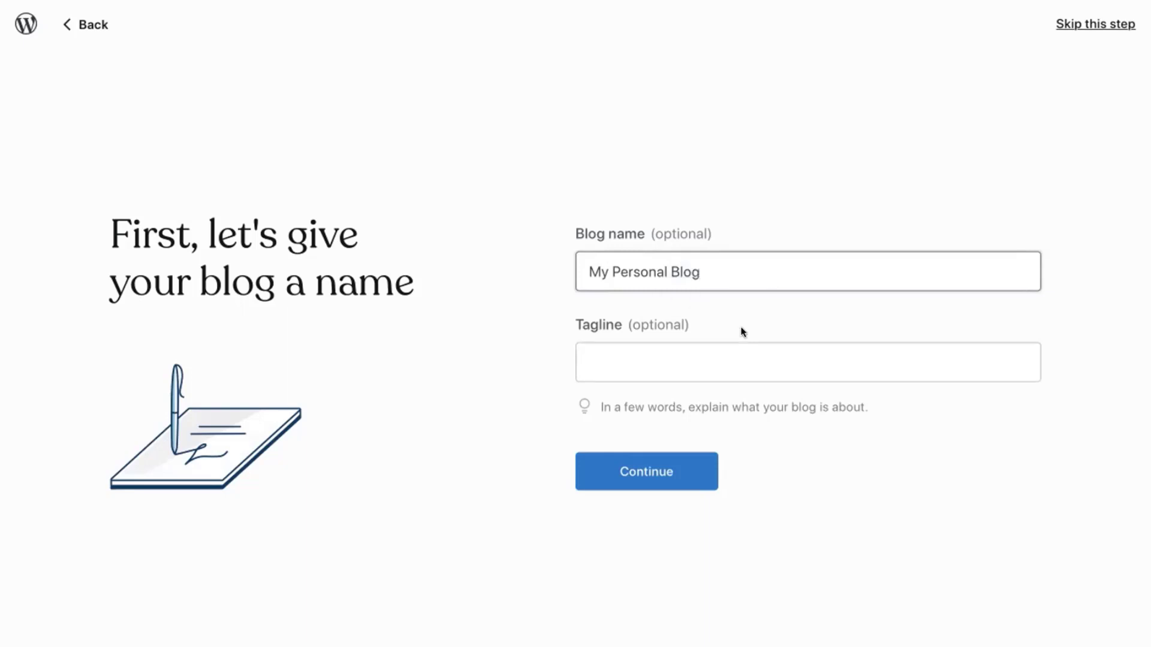
pyautogui.click(726, 338)
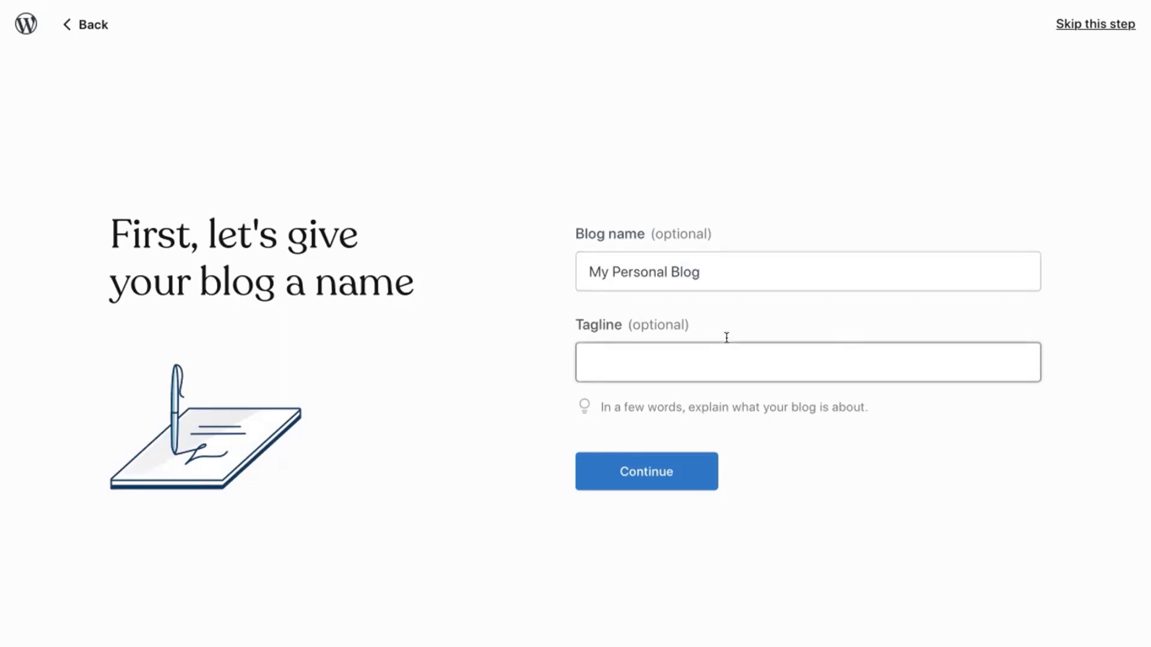
pyautogui.click(651, 470)
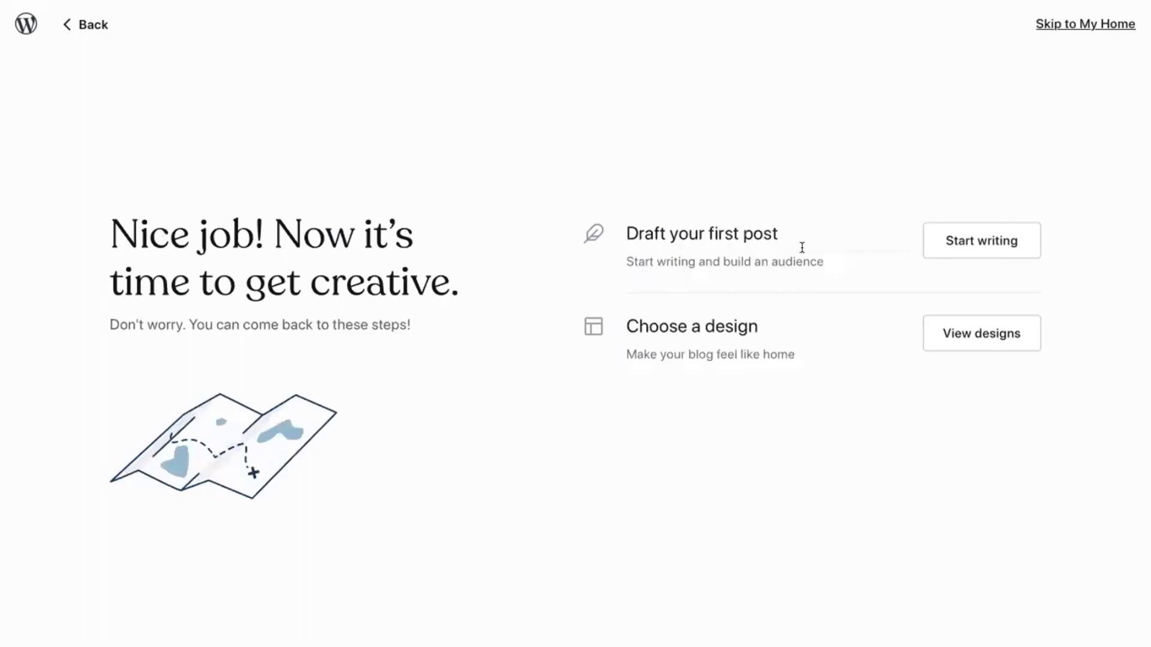
# Browse the available blog designs, scrolling down through the Themes grid.
pyautogui.click(962, 336)
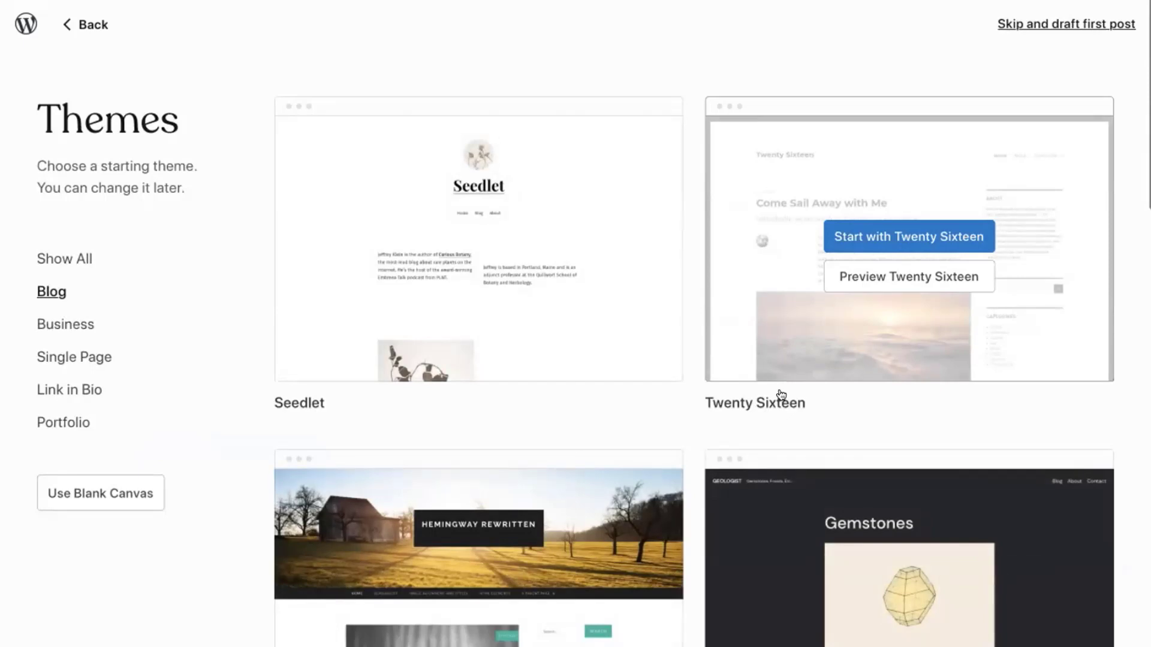
pyautogui.scroll(-3, 781, 395)
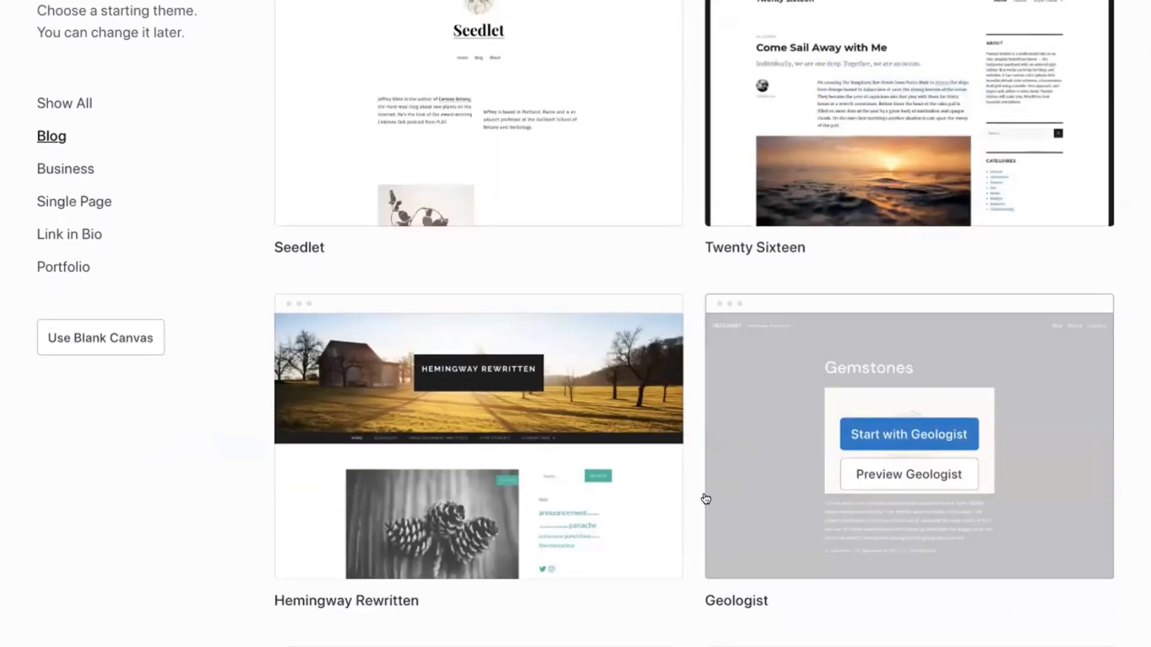
pyautogui.scroll(-2, 704, 498)
pyautogui.scroll(-2, 705, 499)
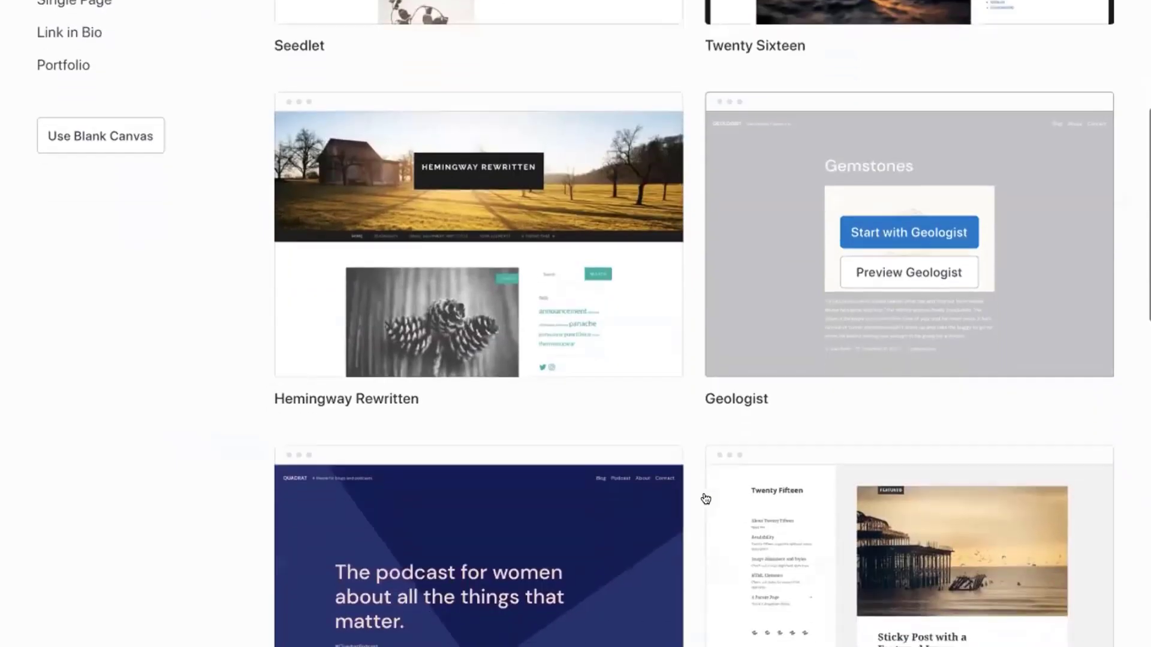
pyautogui.scroll(-2, 704, 498)
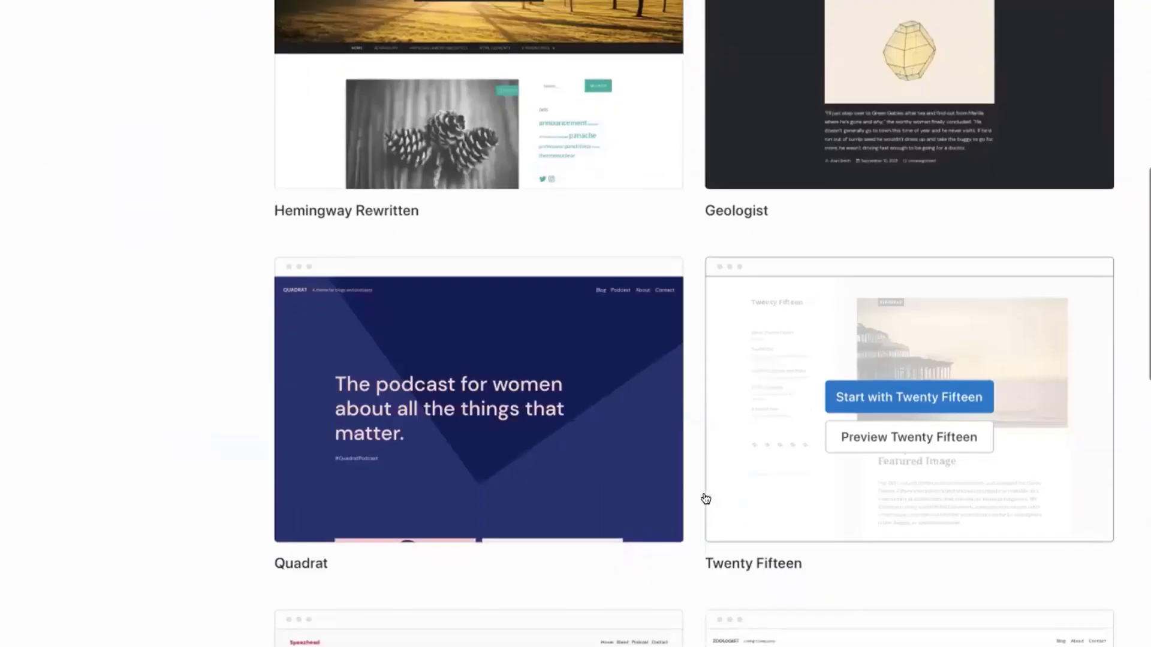
pyautogui.scroll(-2, 794, 564)
pyautogui.scroll(-2, 794, 568)
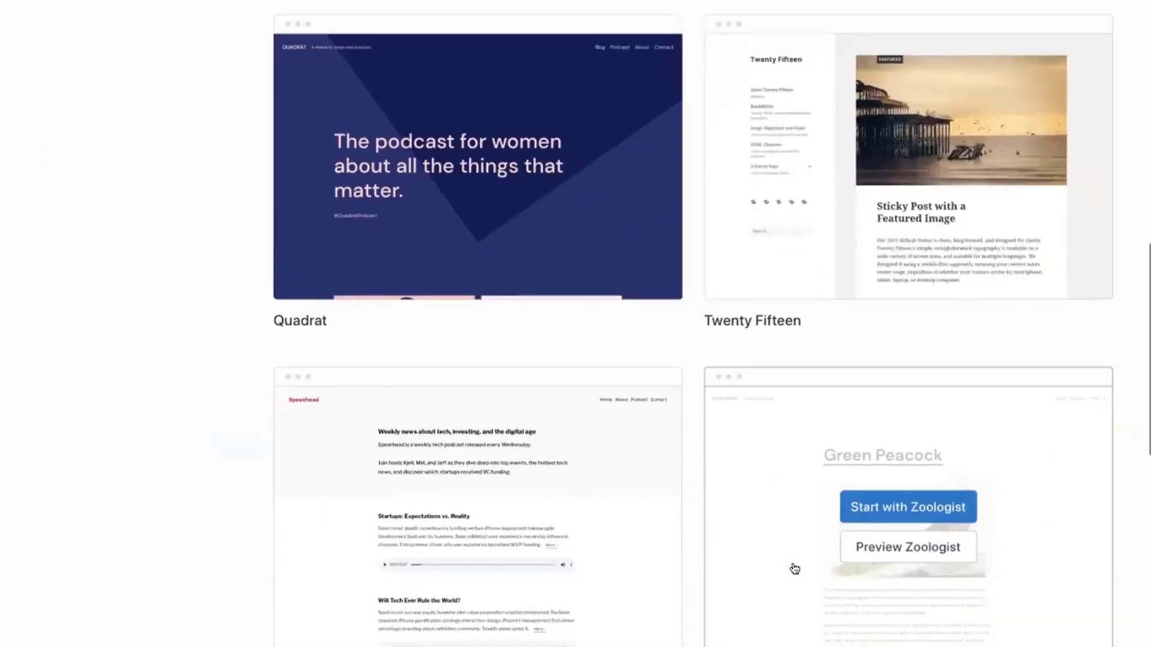
pyautogui.scroll(-2, 794, 568)
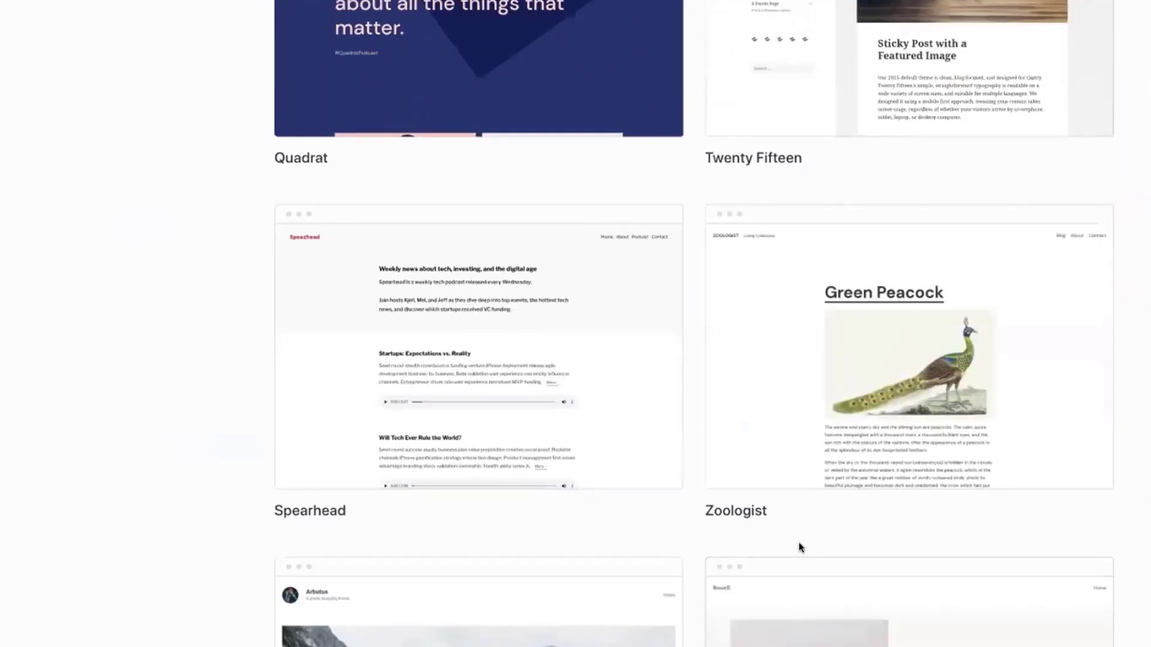
pyautogui.scroll(-2, 798, 543)
pyautogui.scroll(-2, 799, 546)
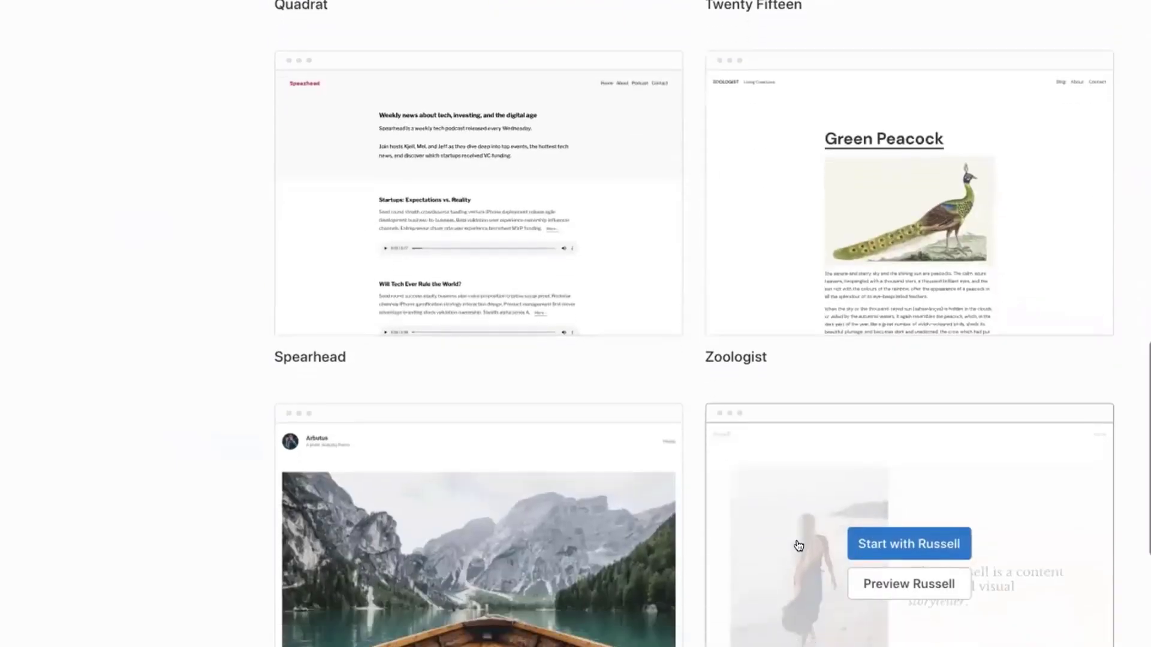
pyautogui.scroll(-1, 798, 545)
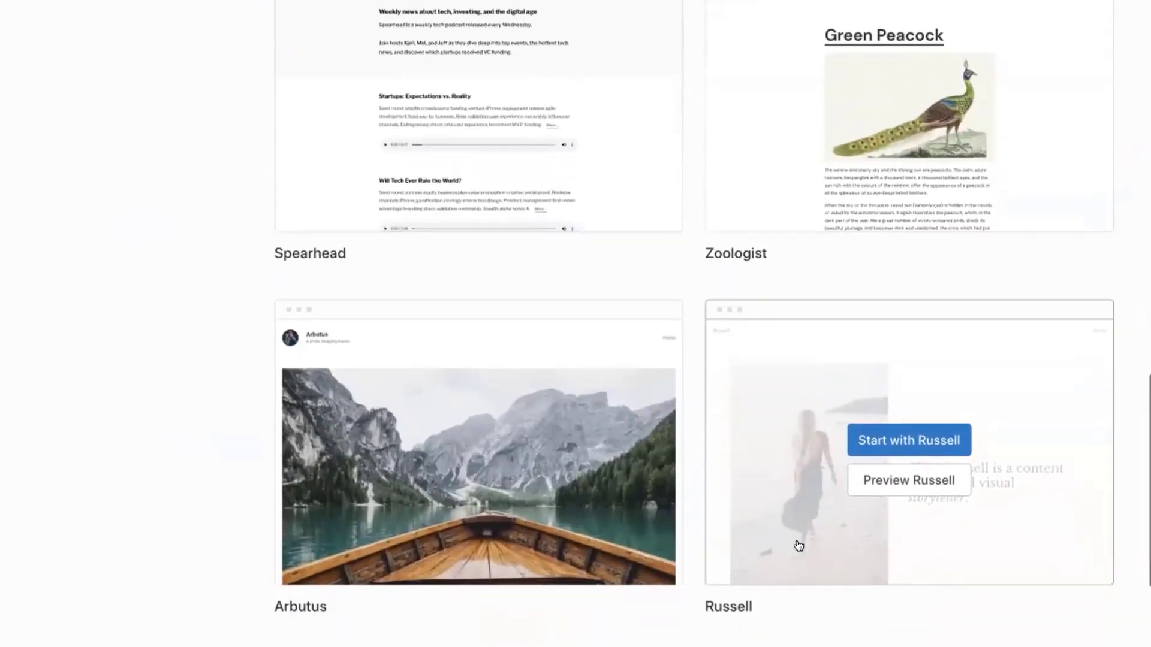
pyautogui.scroll(-1, 798, 546)
pyautogui.scroll(-2, 799, 546)
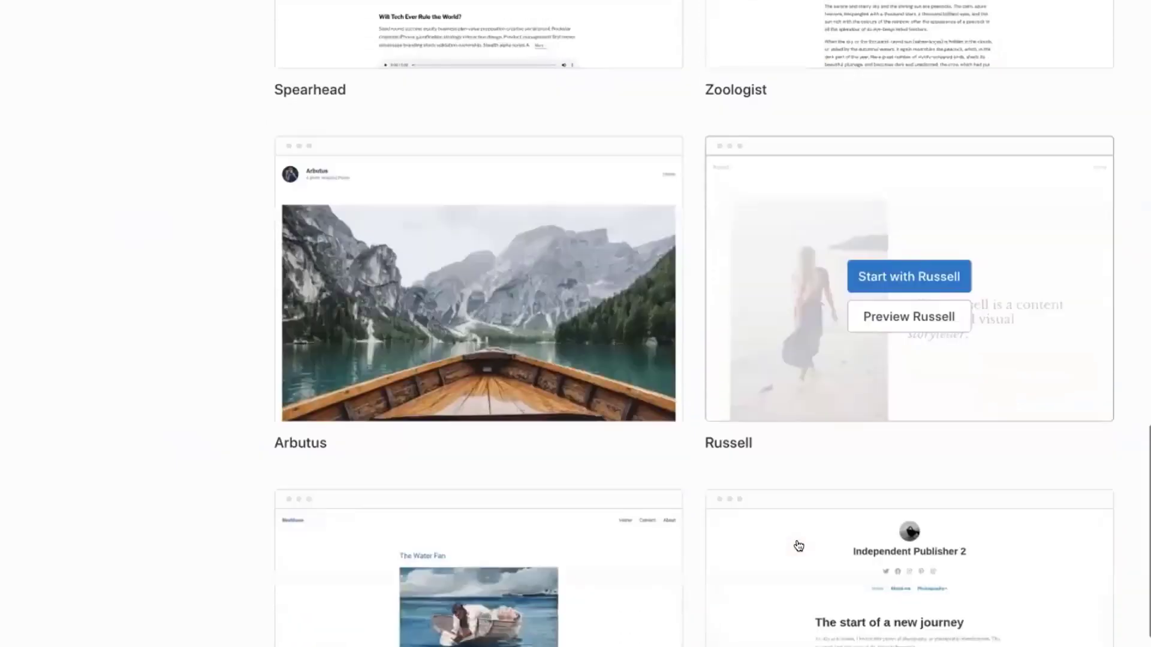
pyautogui.scroll(-3, 798, 545)
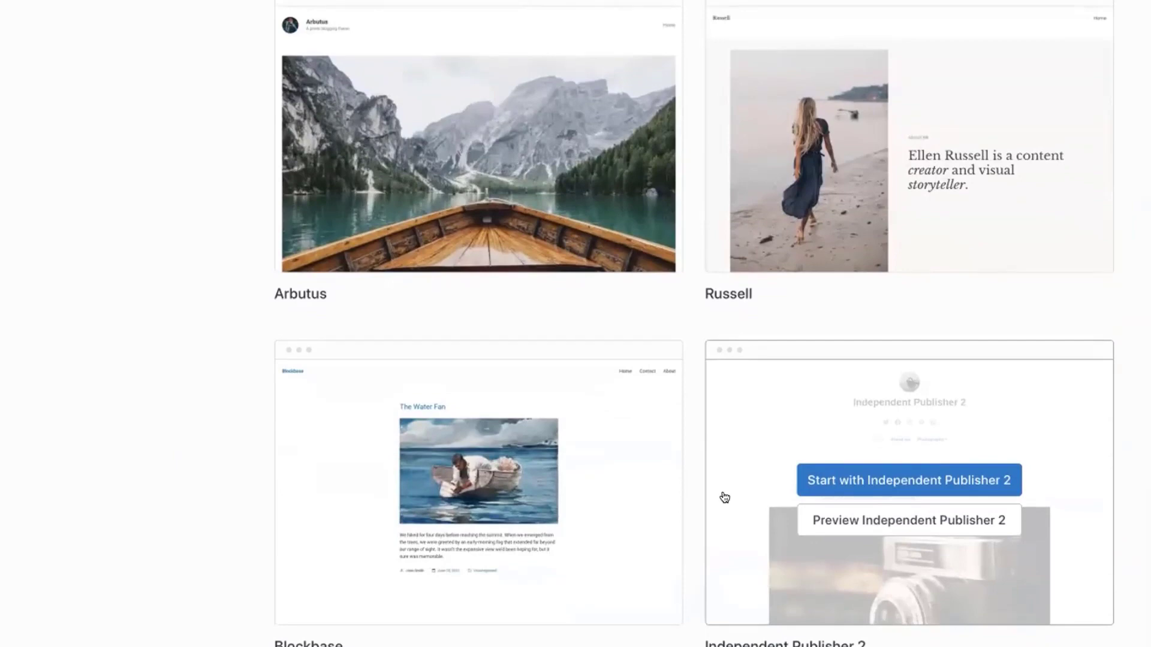
# Return to the top of the grid and start the site with Twenty Sixteen.
pyautogui.scroll(3, 724, 498)
pyautogui.scroll(10, 725, 498)
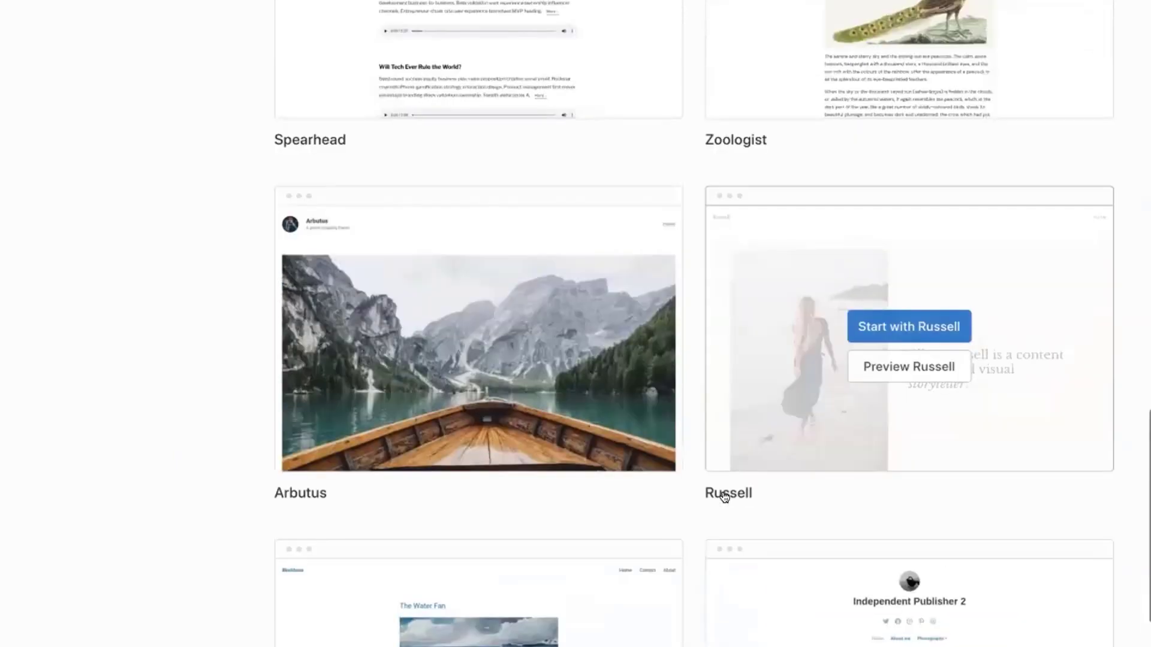
pyautogui.scroll(3, 724, 498)
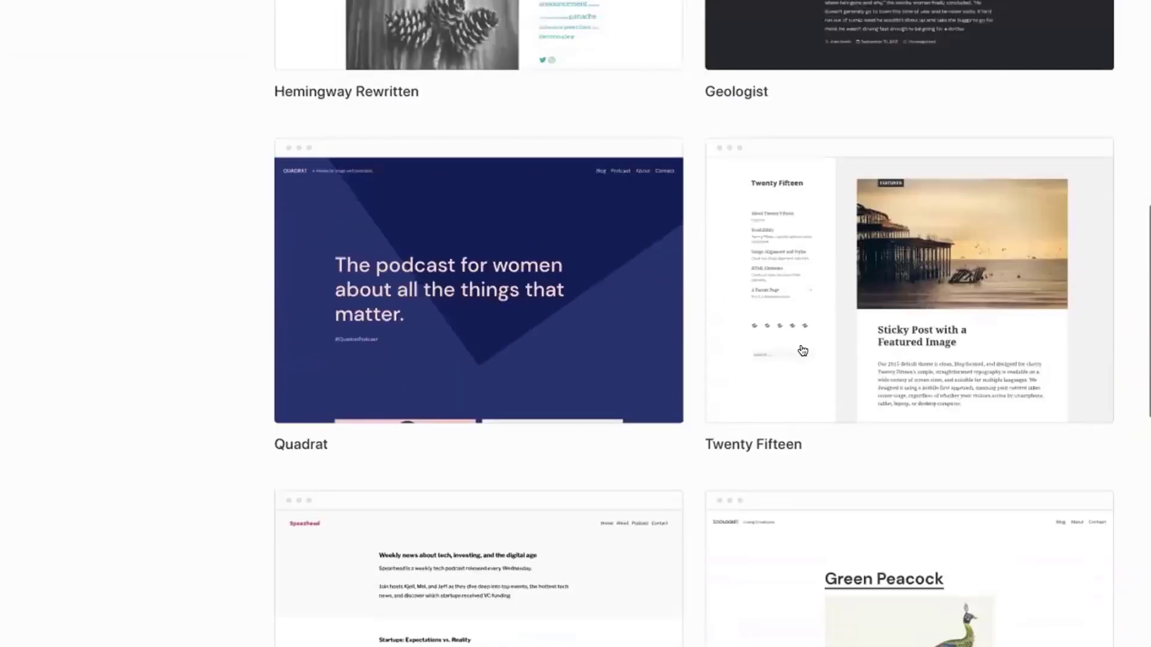
pyautogui.moveTo(732, 362)
pyautogui.scroll(7, 747, 339)
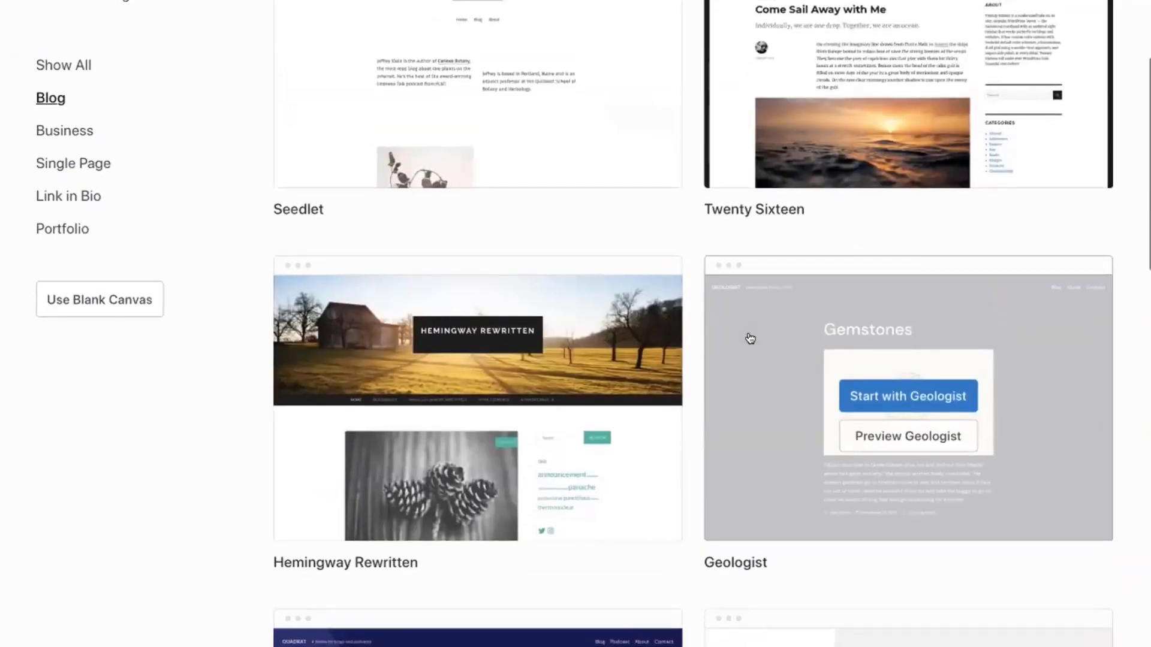
pyautogui.scroll(3, 749, 339)
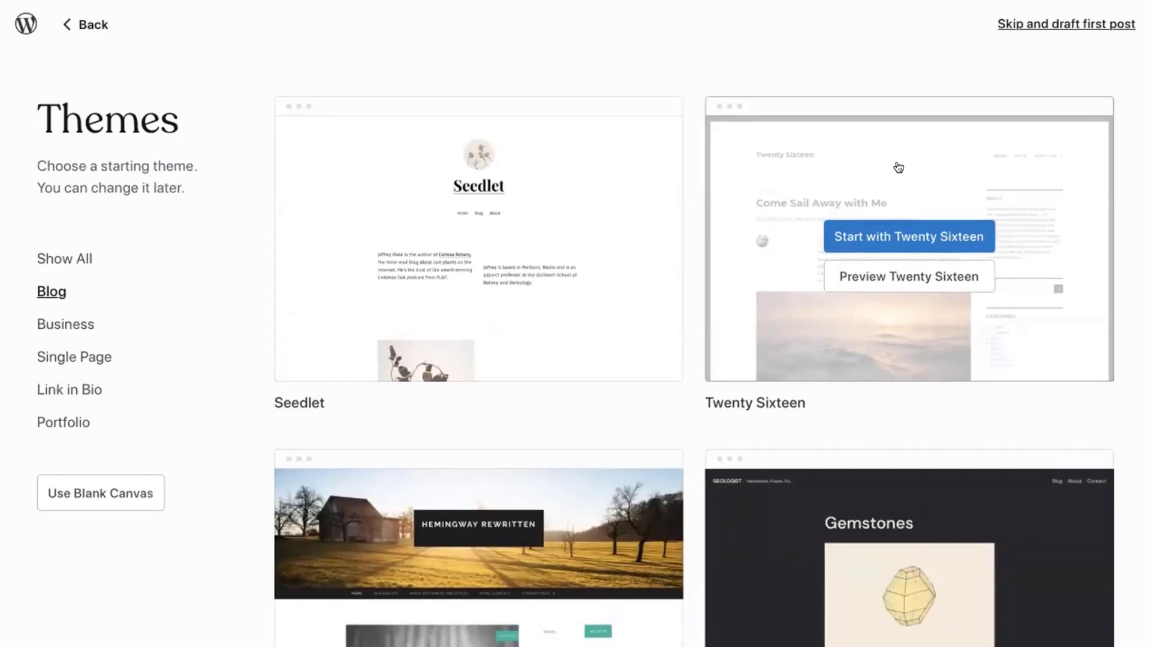
pyautogui.click(909, 235)
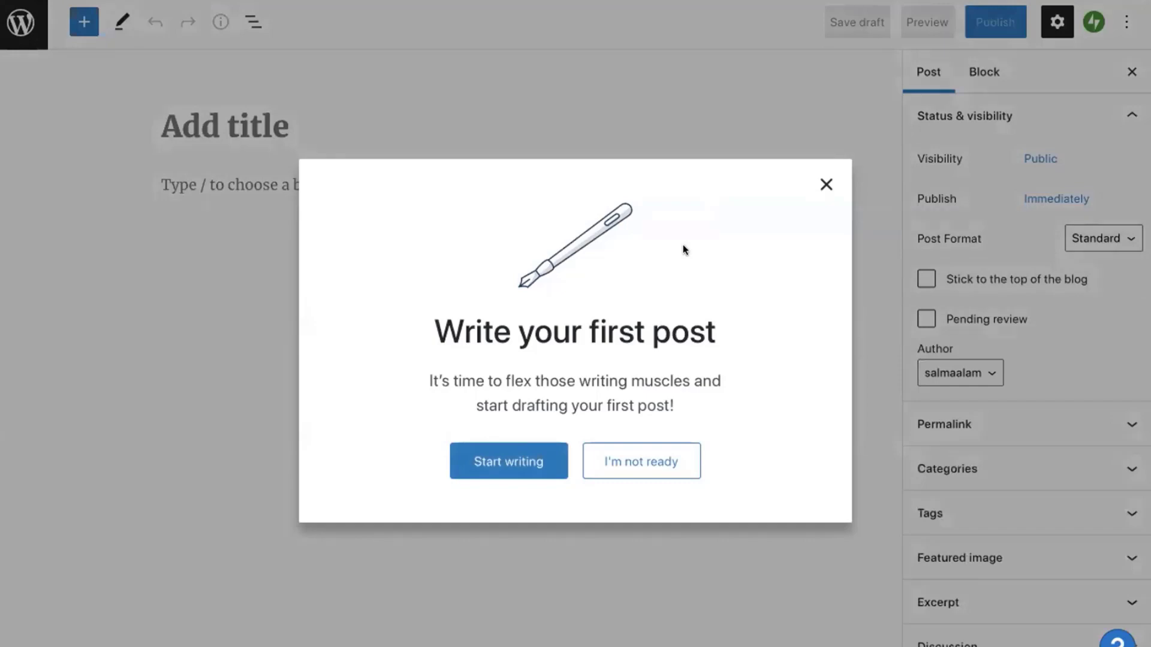
# Dismiss the 'Write your first post' prompt and place the caret in the empty paragraph block.
pyautogui.click(504, 467)
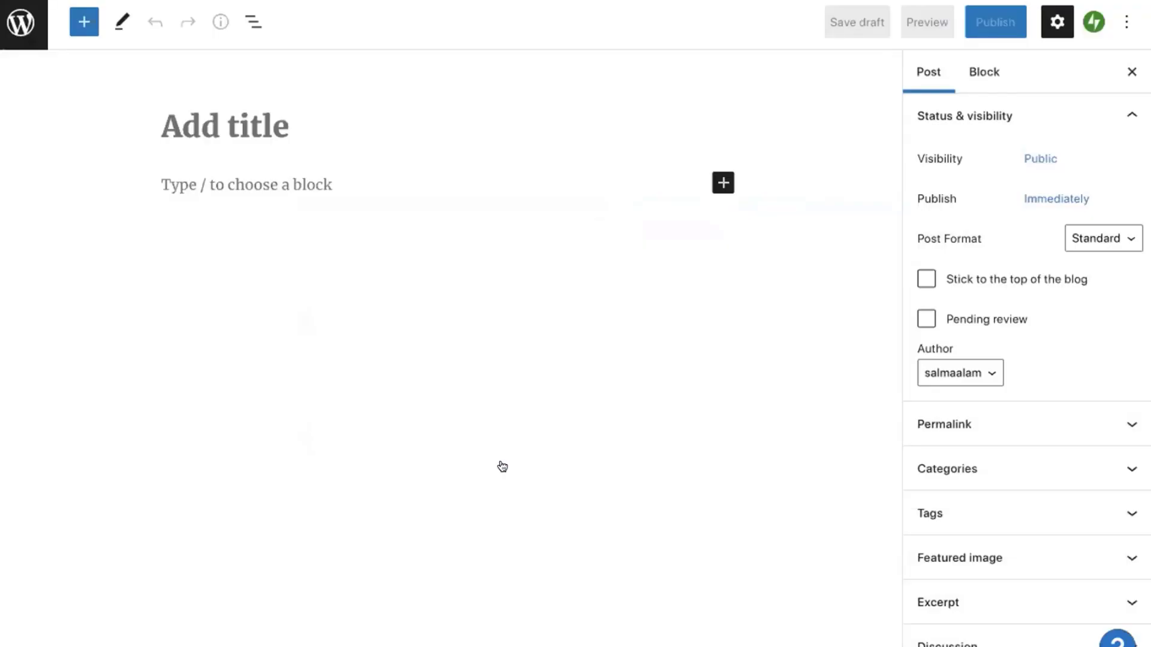
pyautogui.click(253, 174)
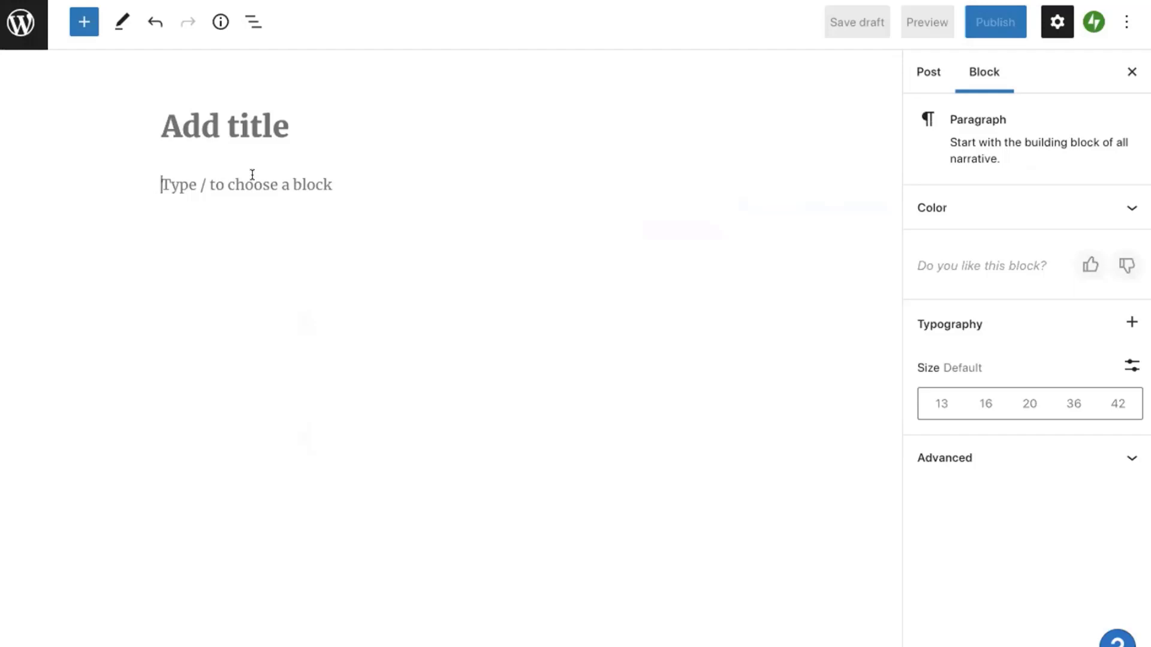
# Title the post 'Digital Marketing', correcting the mistyped capital in 'MArketing'.
pyautogui.click(252, 174)
pyautogui.click(228, 125)
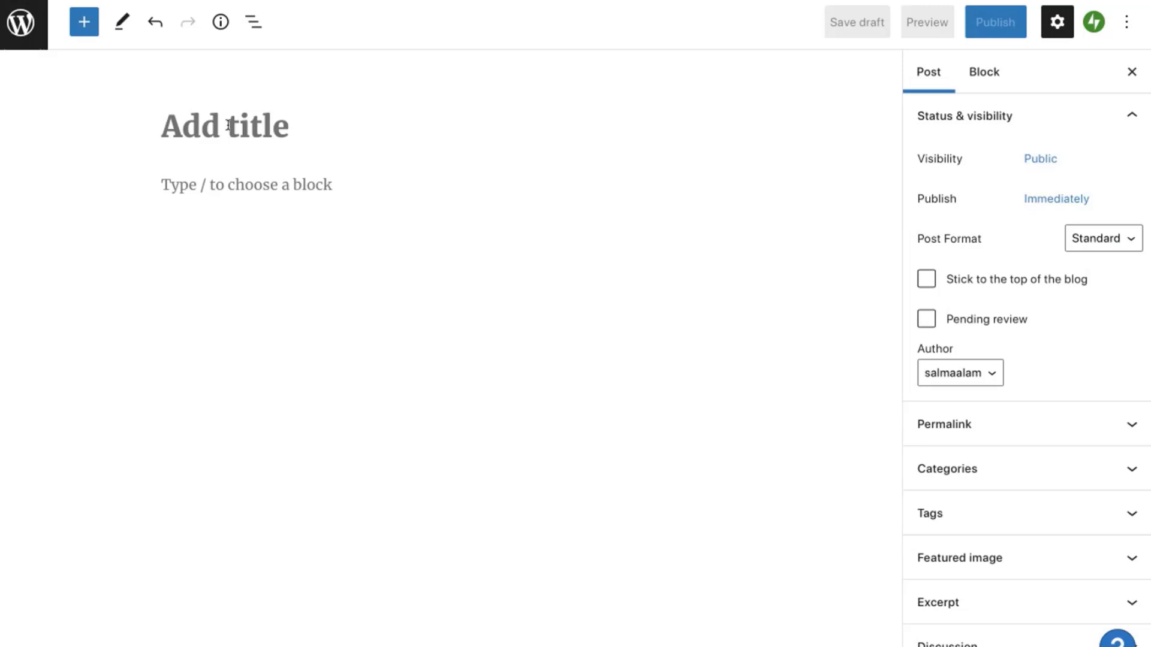
pyautogui.write('Di')
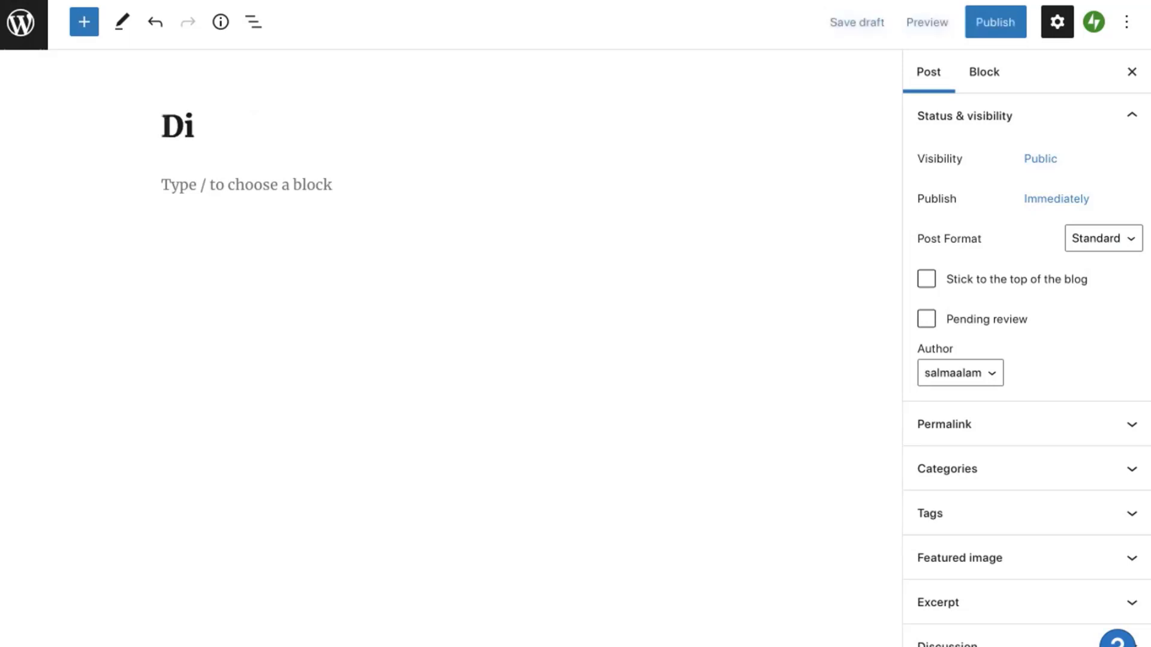
pyautogui.write('gita')
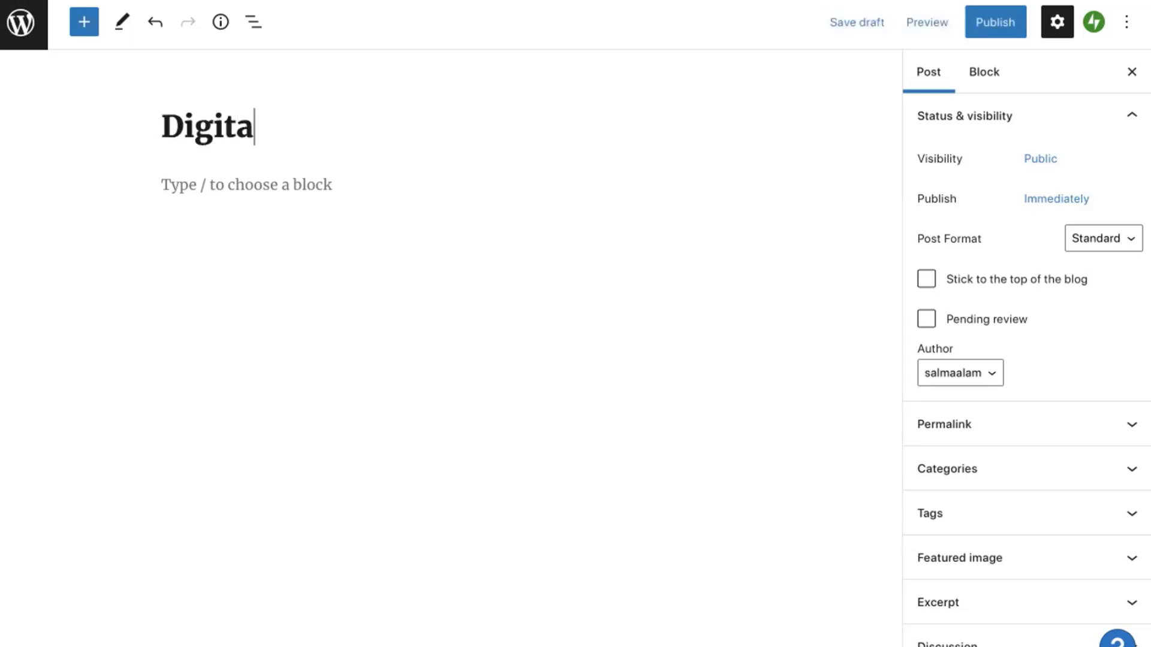
pyautogui.write('l MArketing')
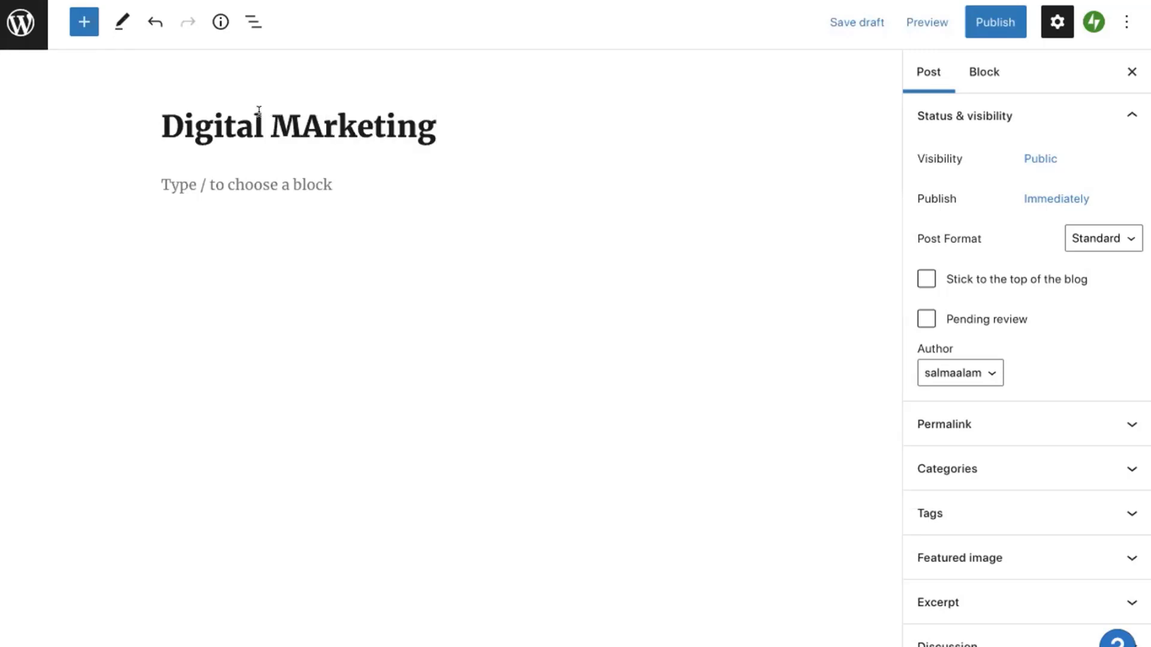
pyautogui.click(322, 126)
pyautogui.press('BackSpace')
pyautogui.write('a')
pyautogui.click(467, 125)
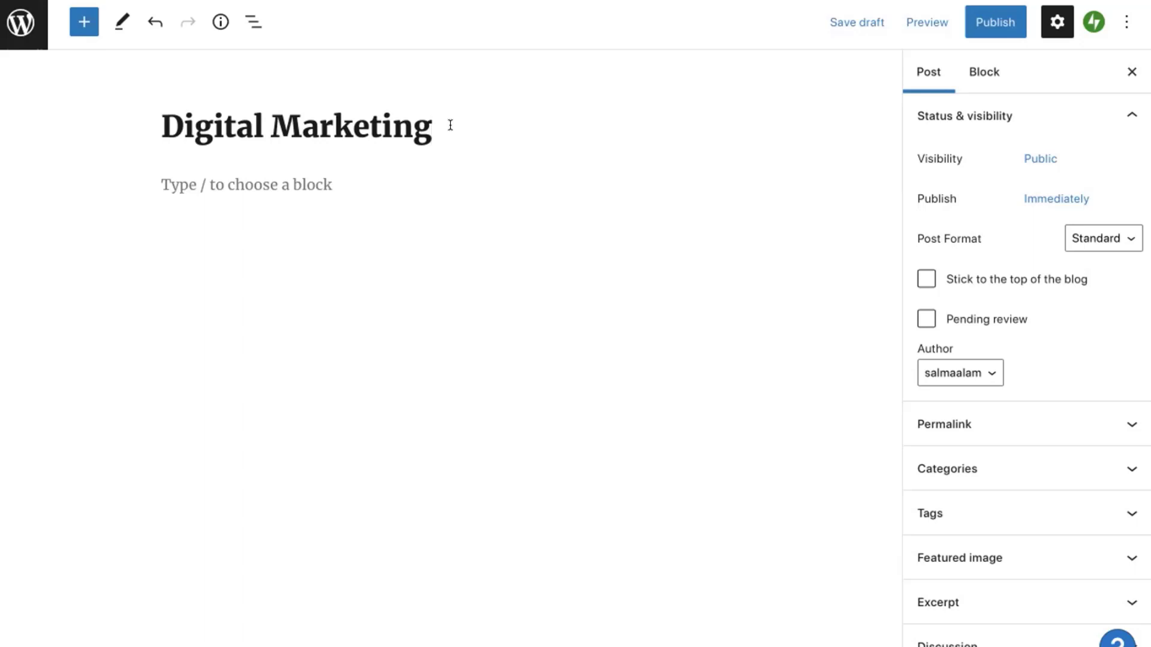
# Write the body text 'I am a digital marketing expert', fixing the typo in 'expert'.
pyautogui.click(222, 174)
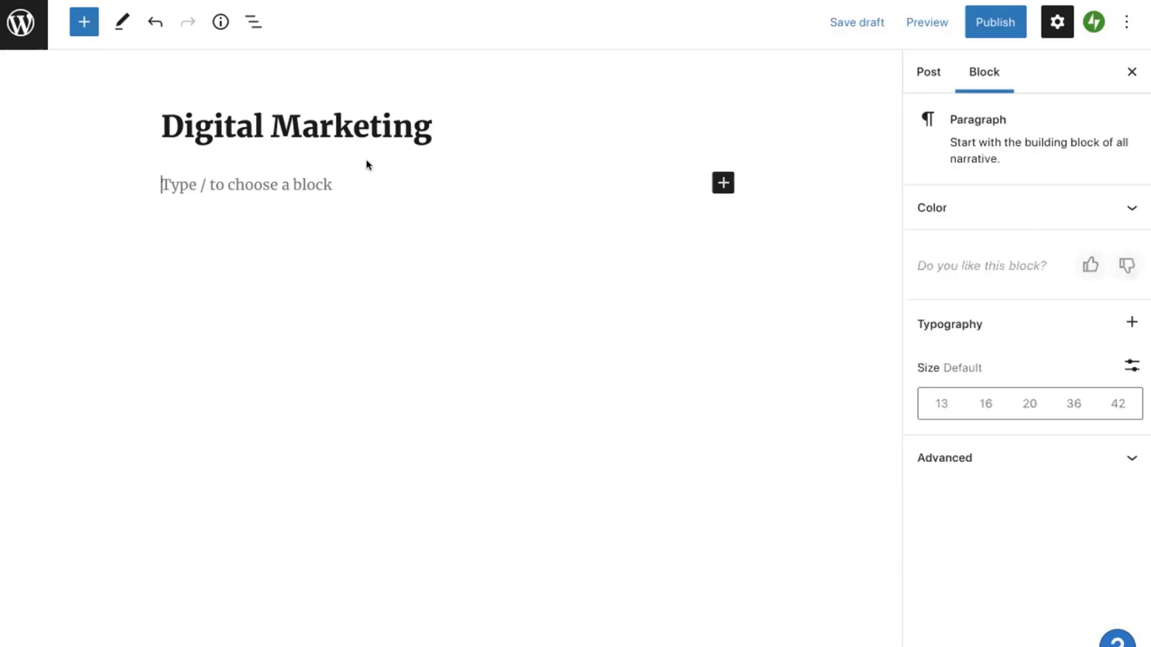
pyautogui.write('I am ')
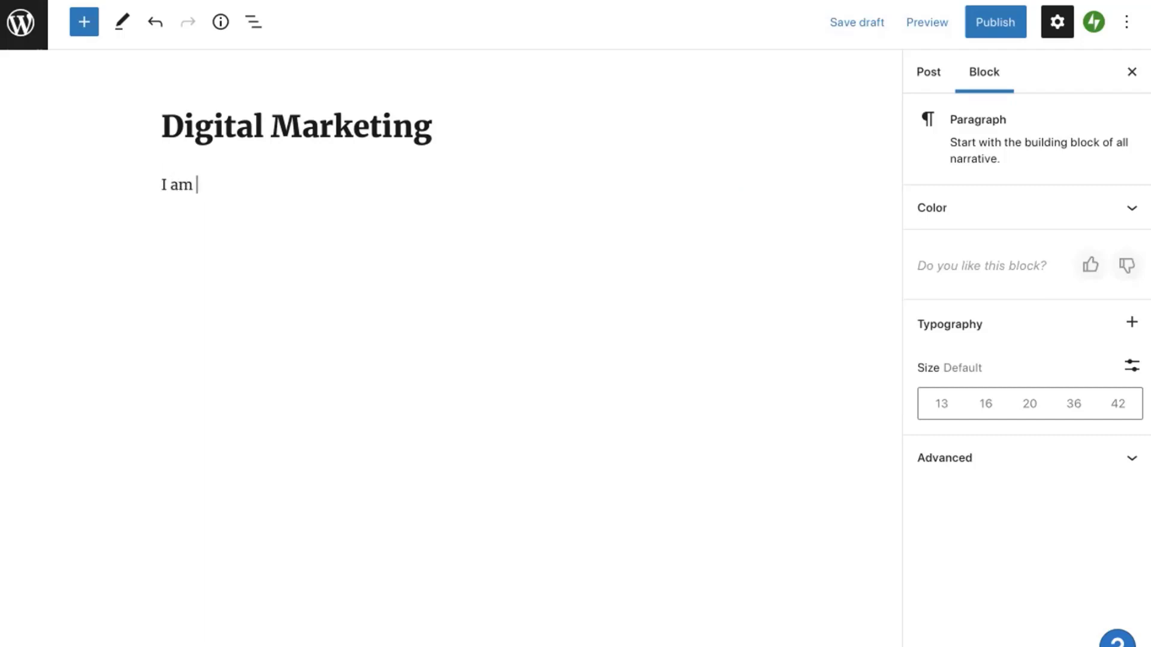
pyautogui.write('a digital ma')
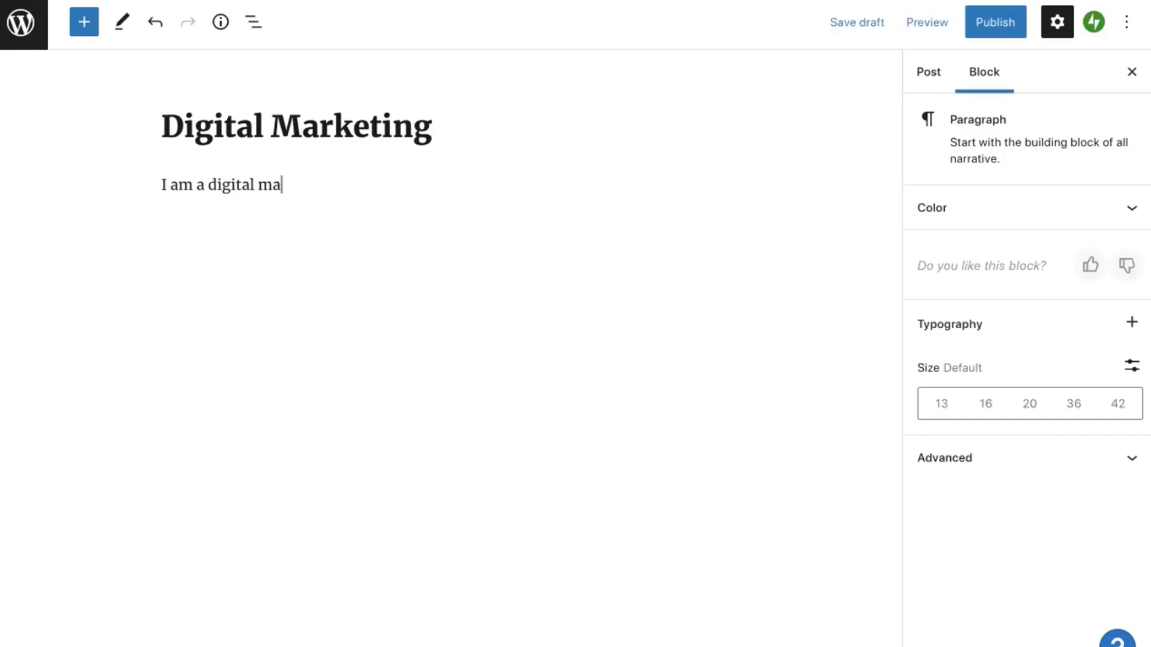
pyautogui.write('rketing expet')
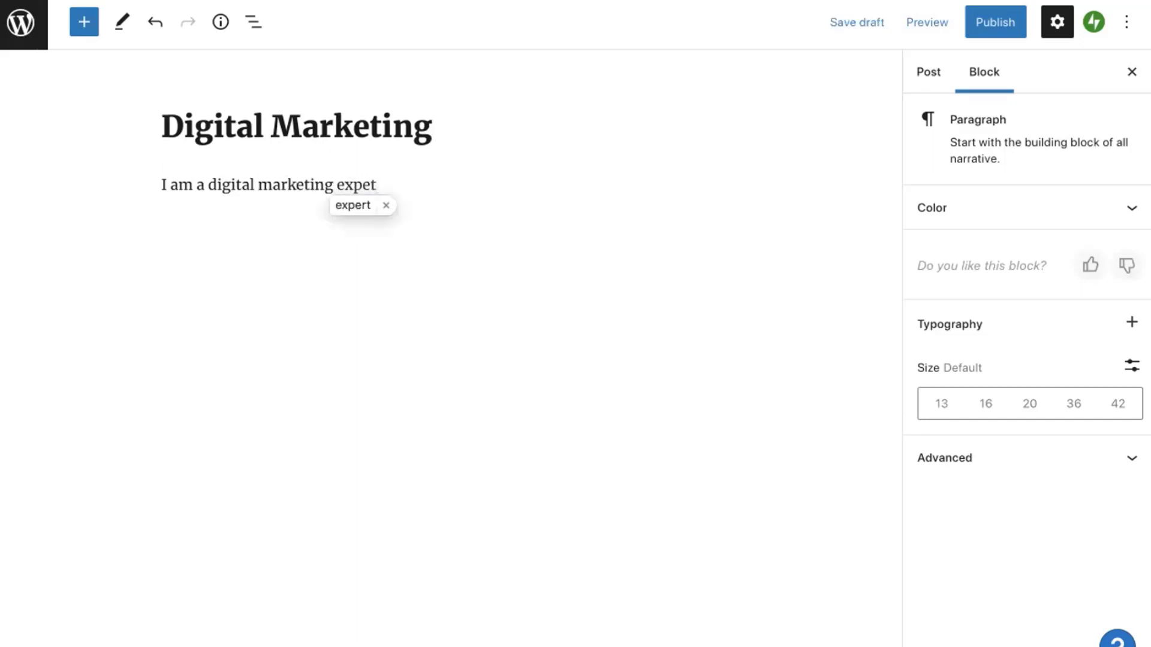
pyautogui.press('BackSpace')
pyautogui.press('BackSpace')
pyautogui.write('ert')
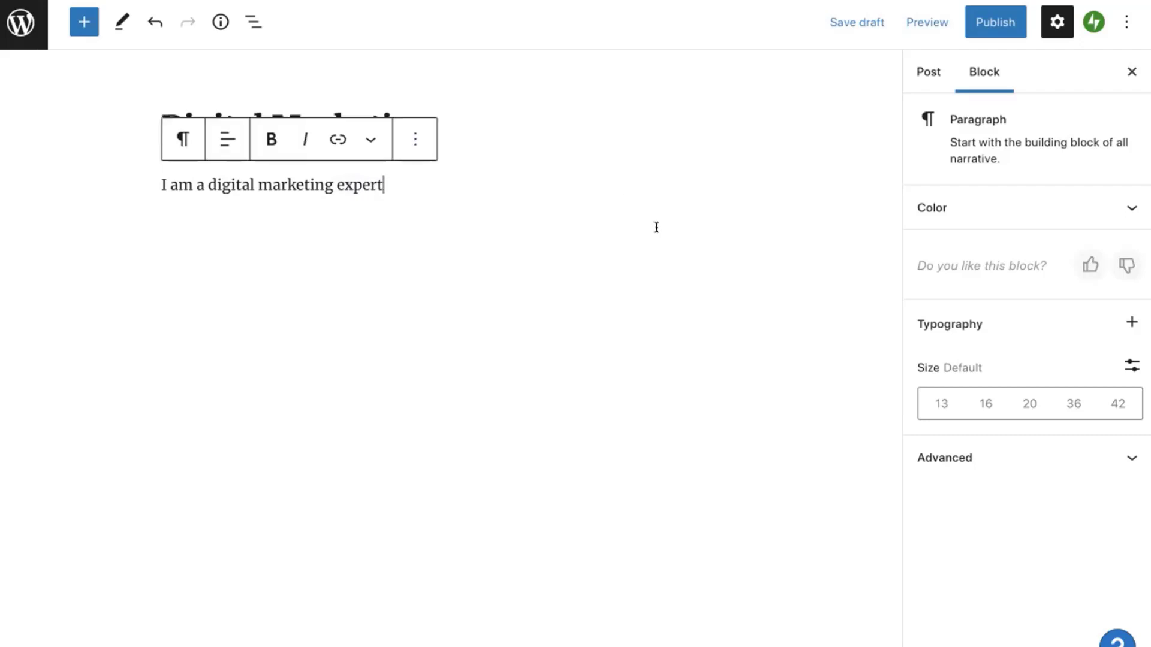
pyautogui.click(585, 282)
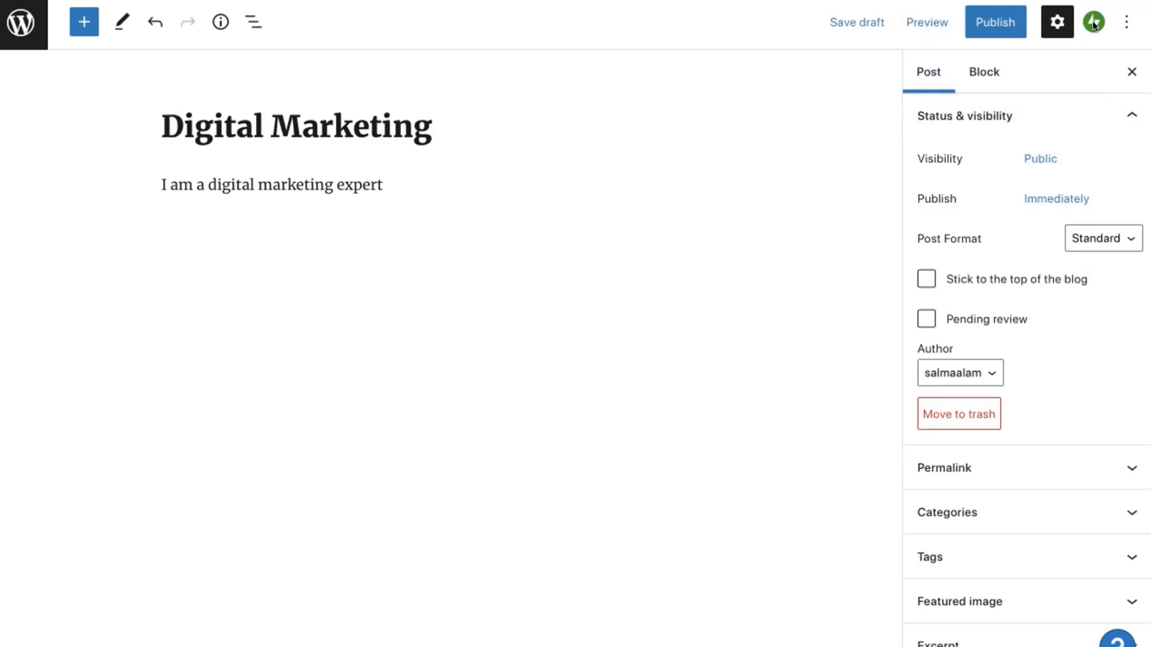
# Publish the Digital Marketing post, confirm it, and view the live post.
pyautogui.click(999, 22)
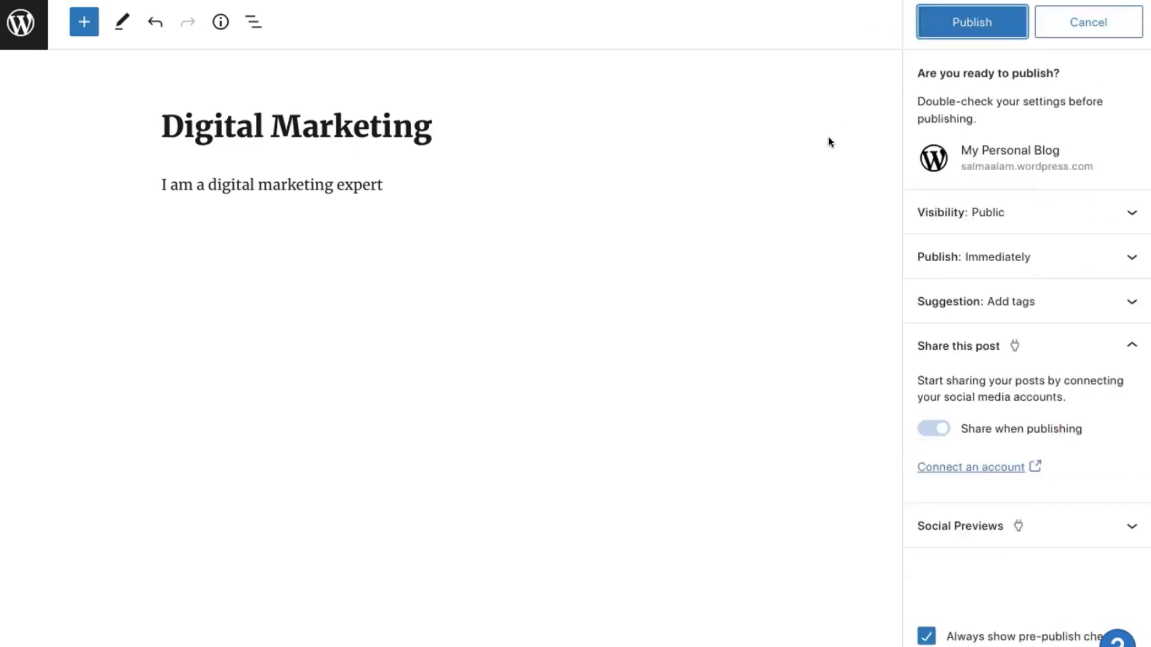
pyautogui.click(965, 22)
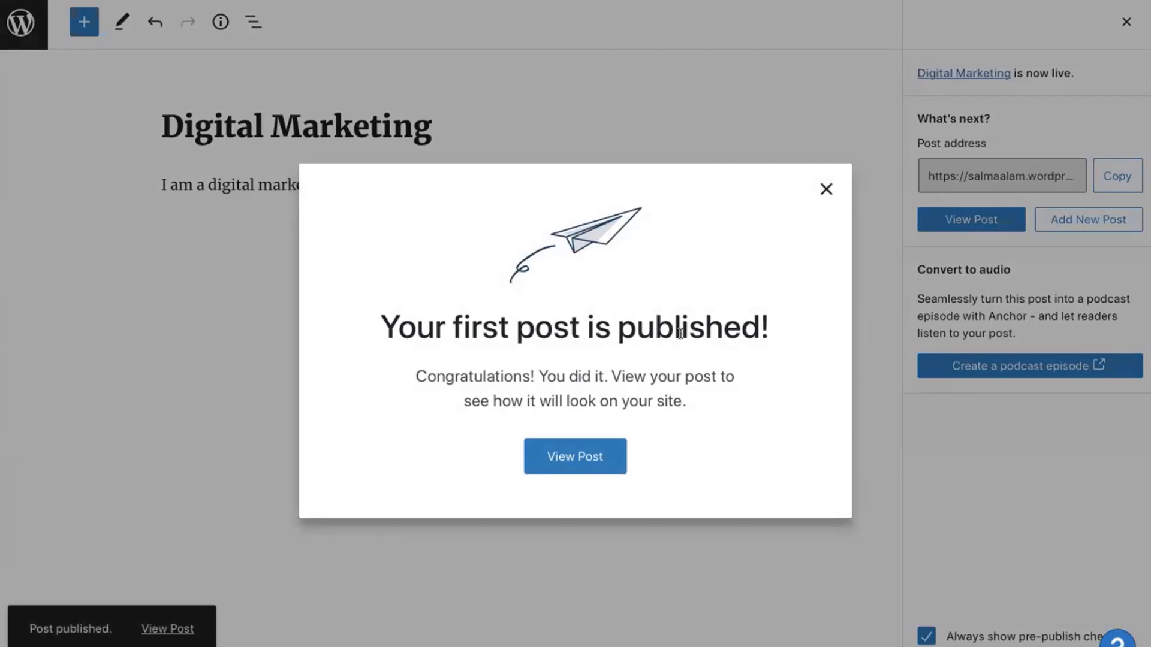
pyautogui.click(560, 456)
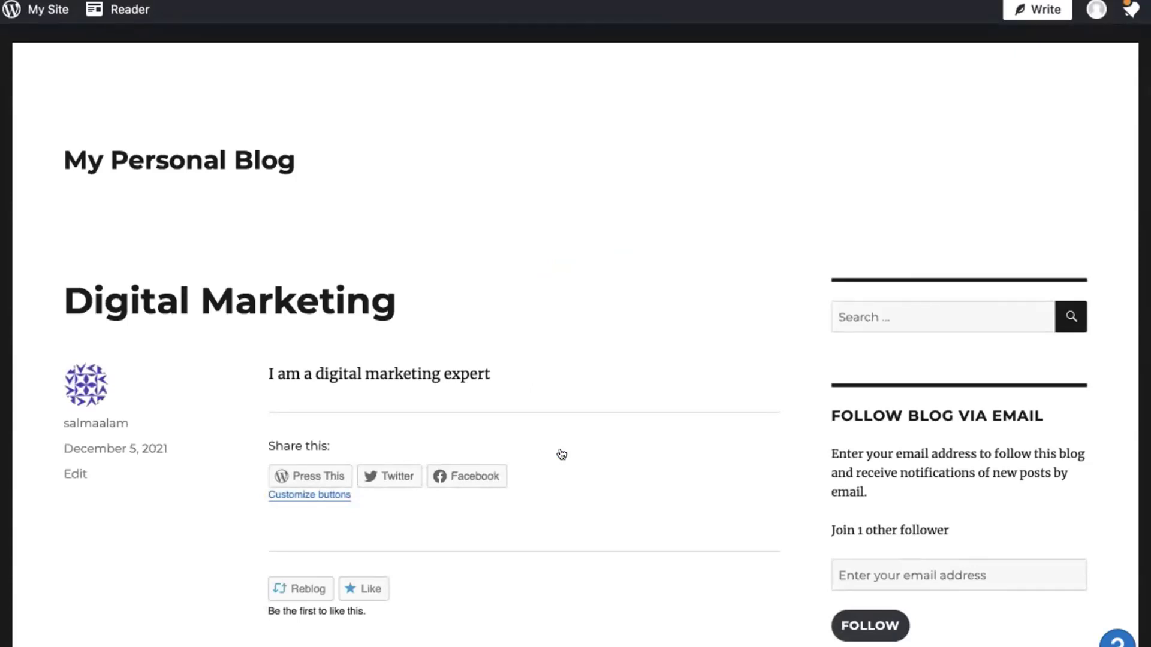
# Look over the live Digital Marketing post, then return to the My Home dashboard.
pyautogui.scroll(-2, 561, 454)
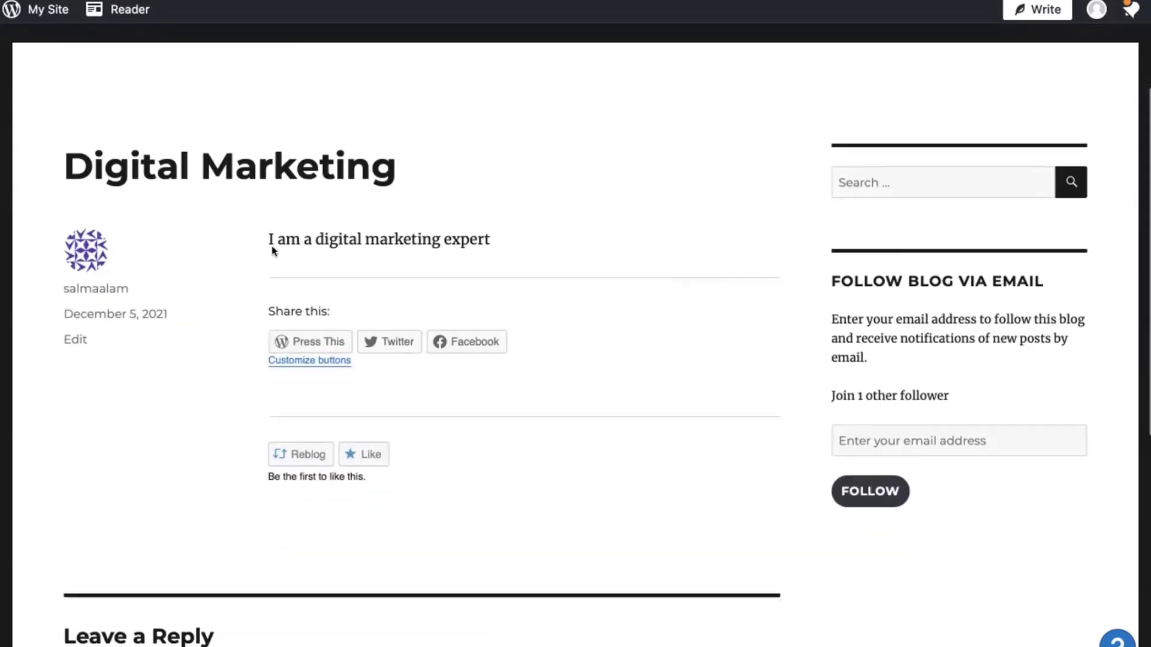
pyautogui.scroll(2, 271, 246)
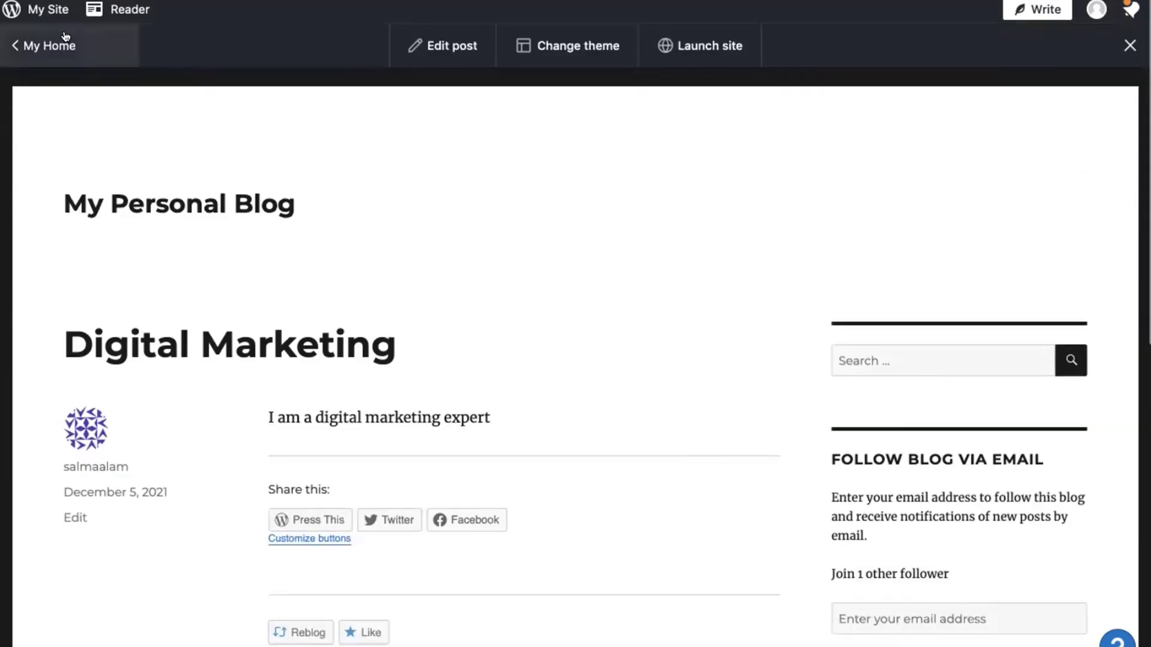
pyautogui.click(7, 46)
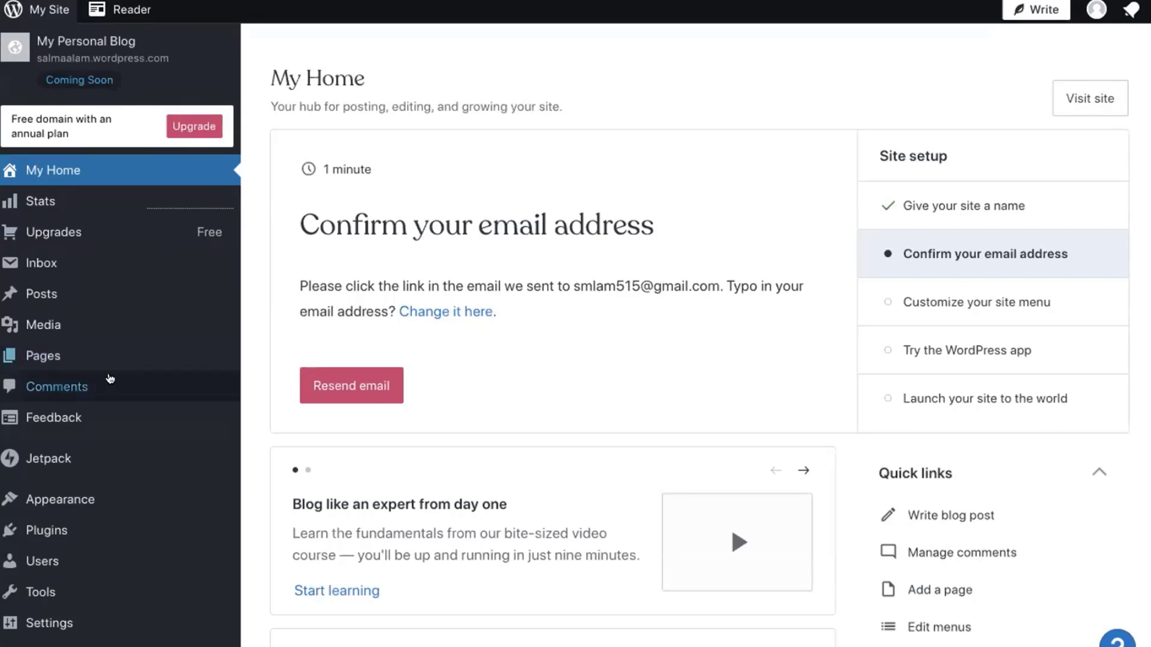
# Open Appearance and look through the Themes page showing Twenty Sixteen as current.
pyautogui.scroll(-1, 89, 420)
pyautogui.click(70, 467)
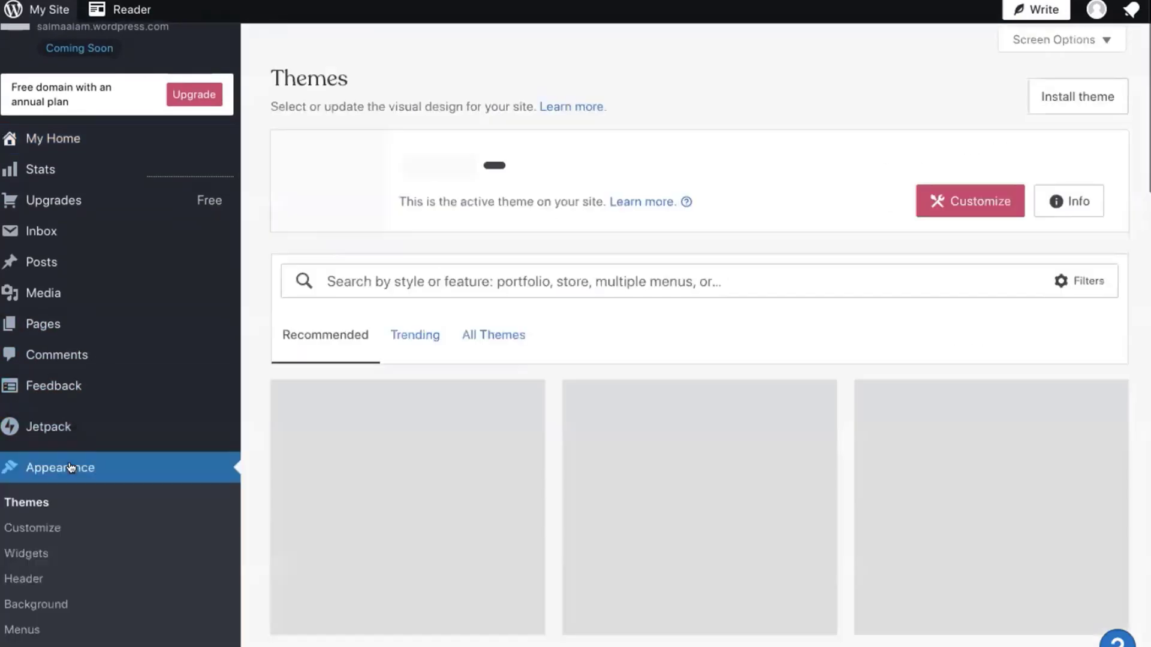
pyautogui.scroll(-1, 426, 547)
pyautogui.scroll(-1, 426, 547)
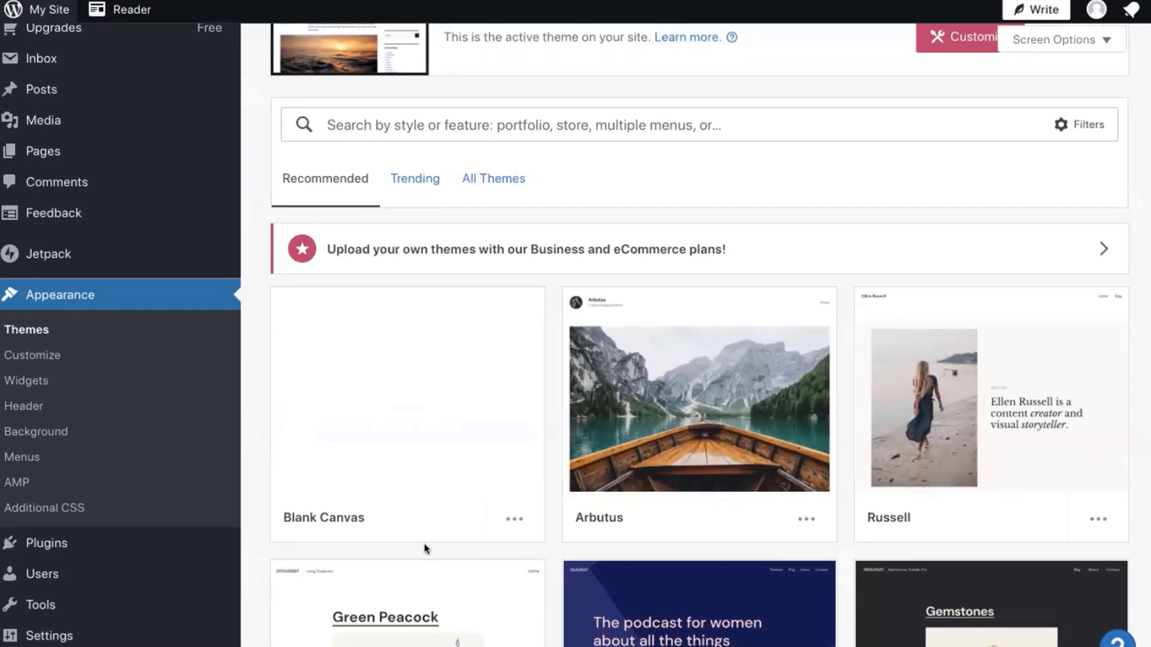
pyautogui.scroll(3, 423, 543)
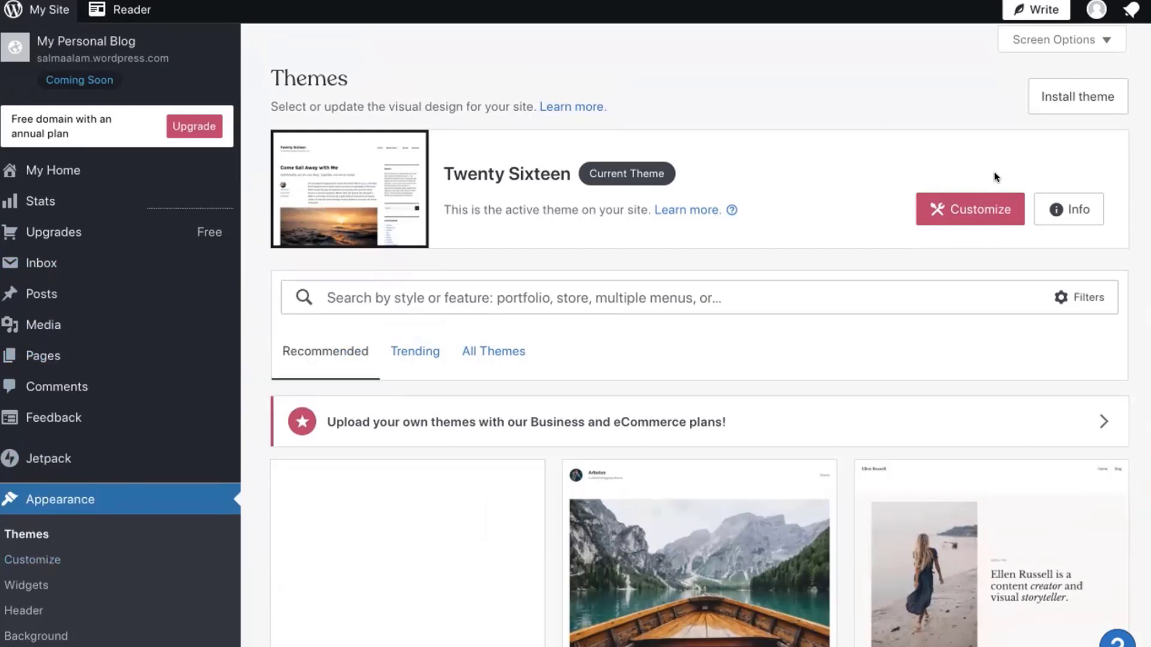
# Open the Customizer for Twenty Sixteen, retrying after it fails to load.
pyautogui.click(978, 203)
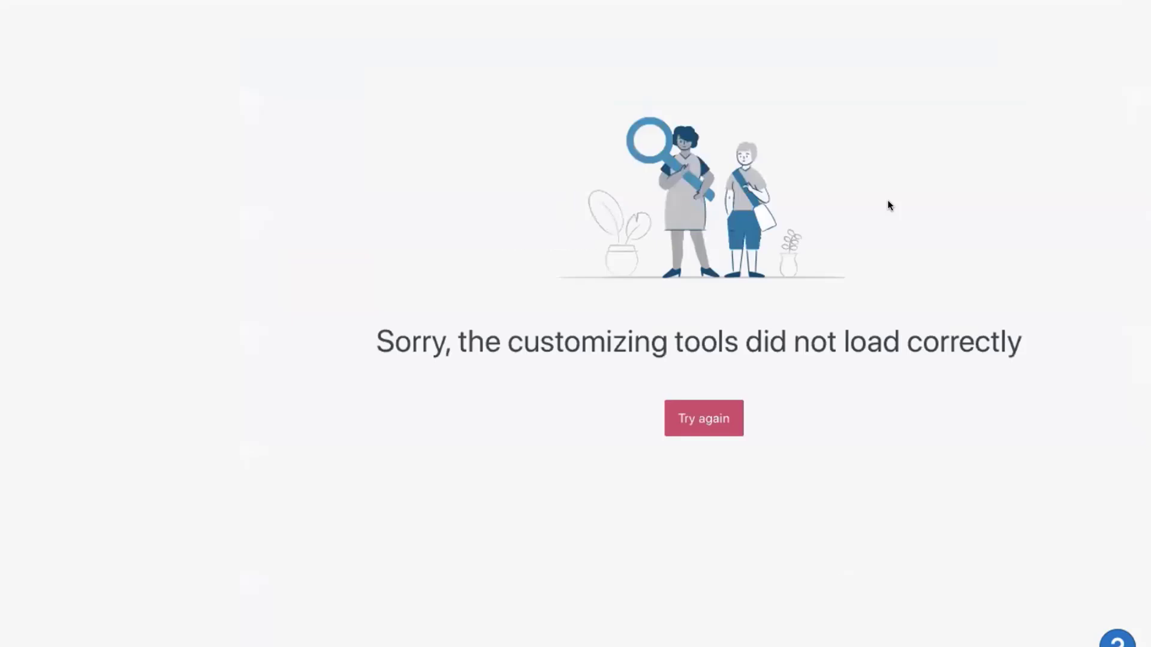
pyautogui.click(696, 425)
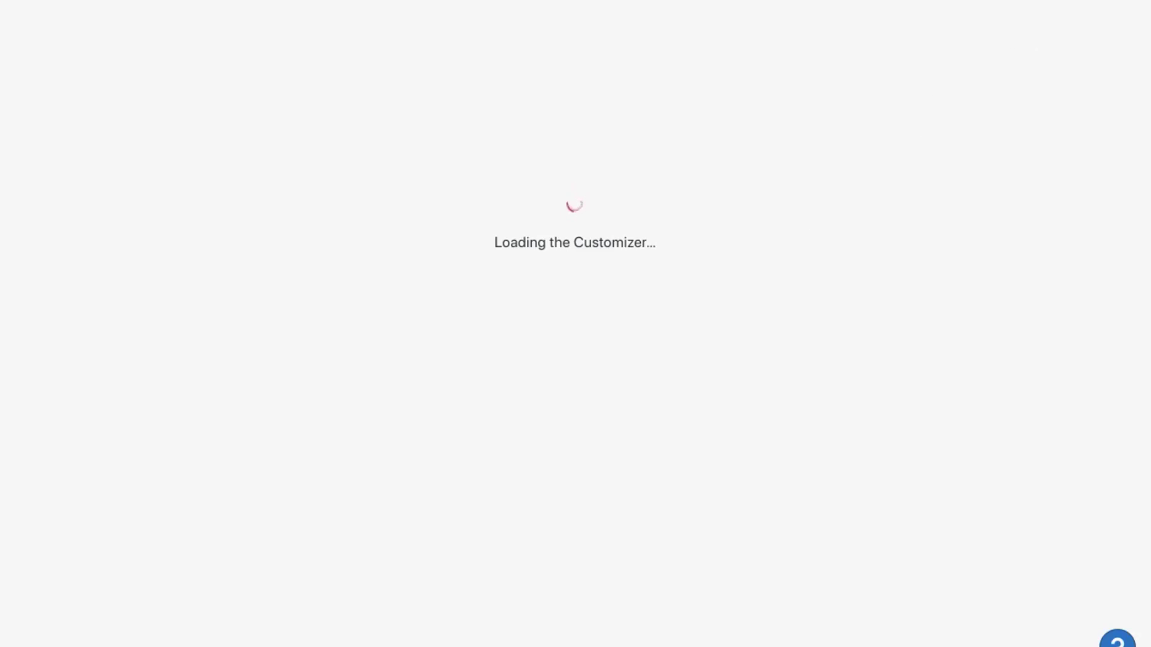
# In a new tab, search Google for 'neve theme wordpress'.
pyautogui.press('super+t')
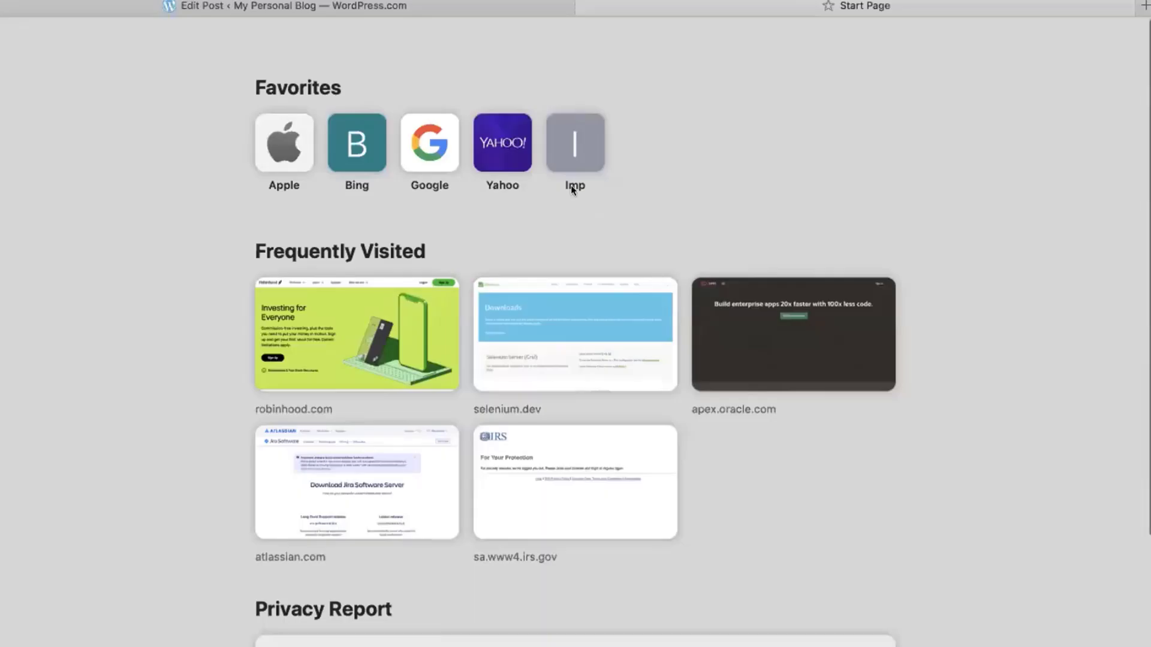
pyautogui.click(412, 155)
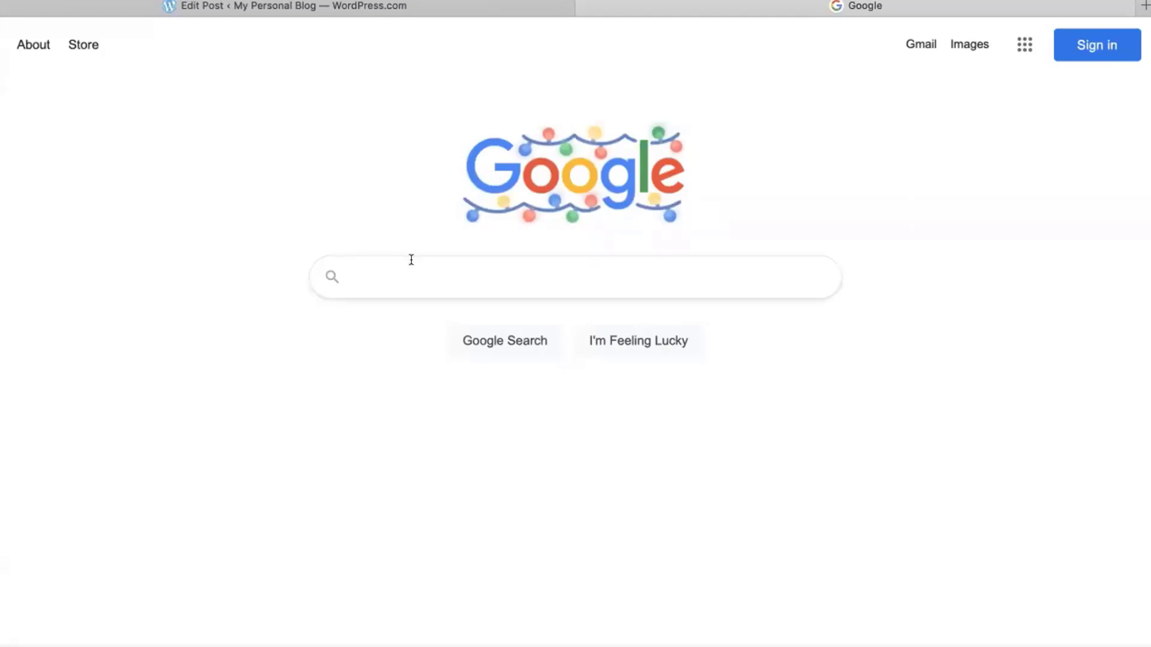
pyautogui.write('may')
pyautogui.press('BackSpace')
pyautogui.press('BackSpace')
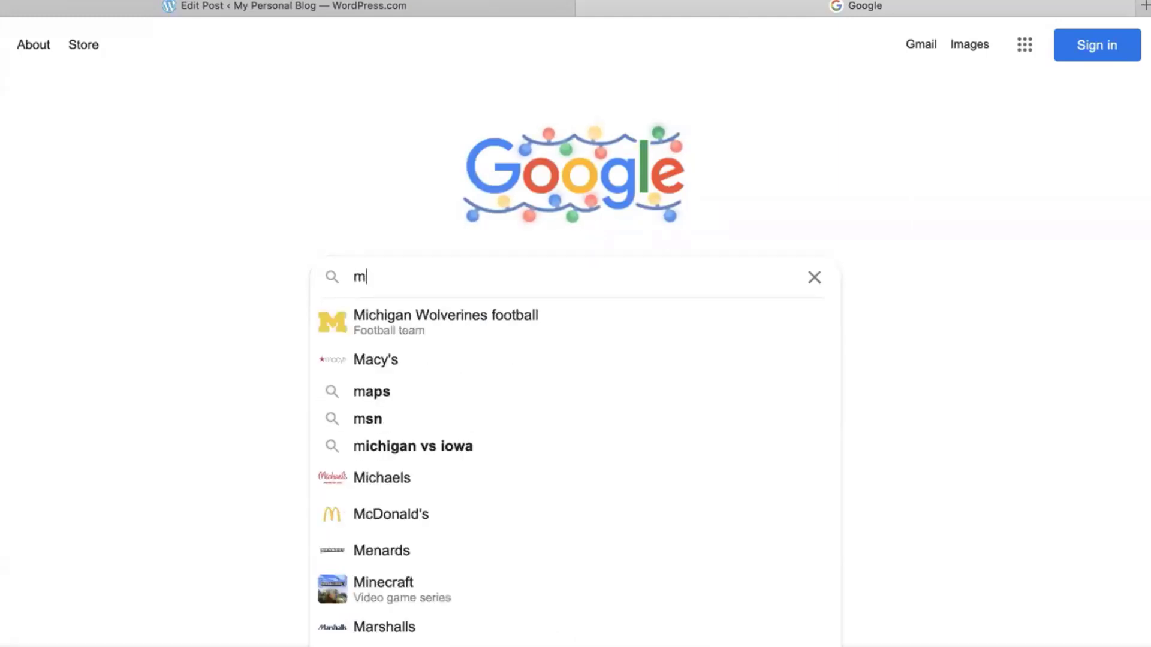
pyautogui.press('BackSpace')
pyautogui.write('nav')
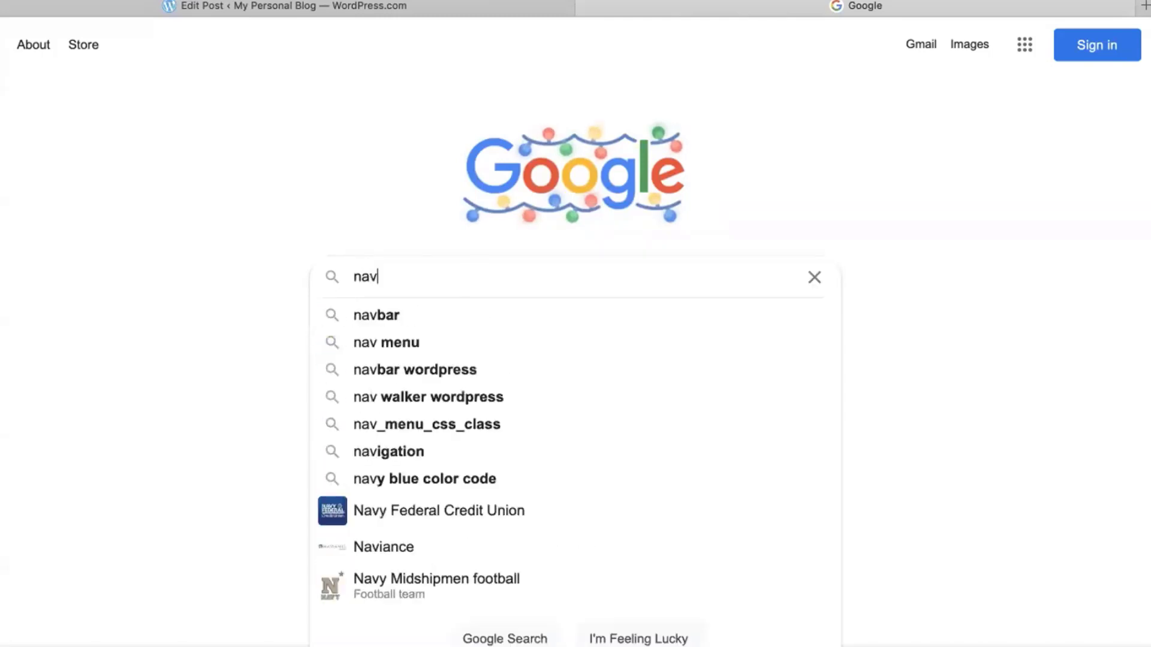
pyautogui.write('y')
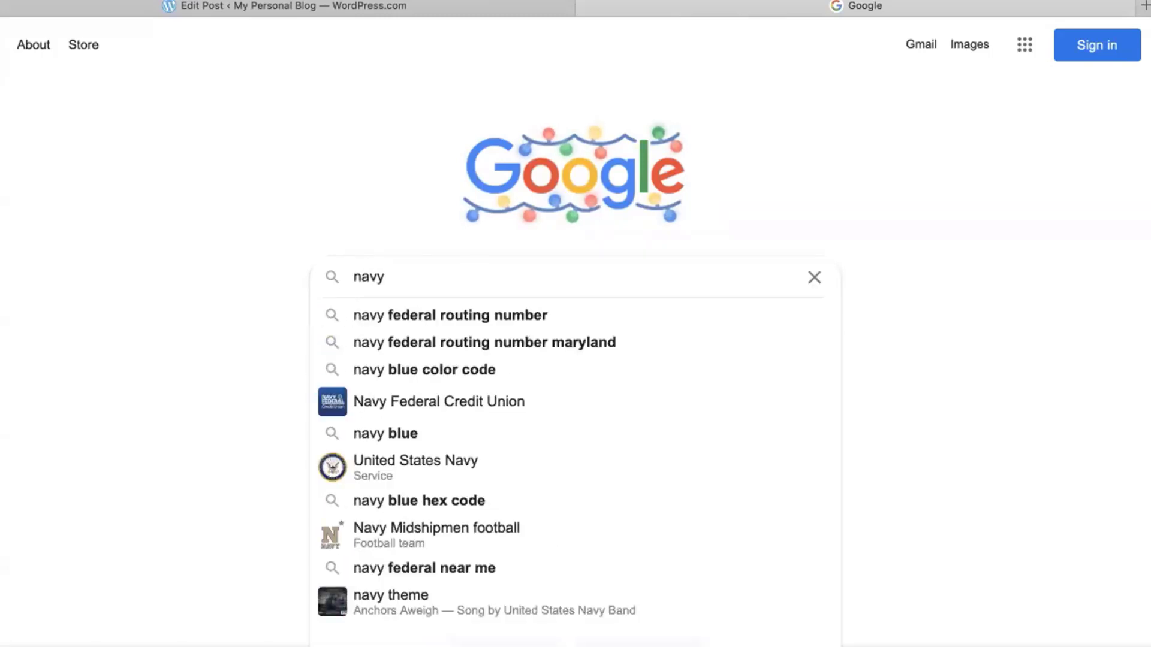
pyautogui.press('BackSpace')
pyautogui.press('BackSpace')
pyautogui.press('BackSpace')
pyautogui.write('e')
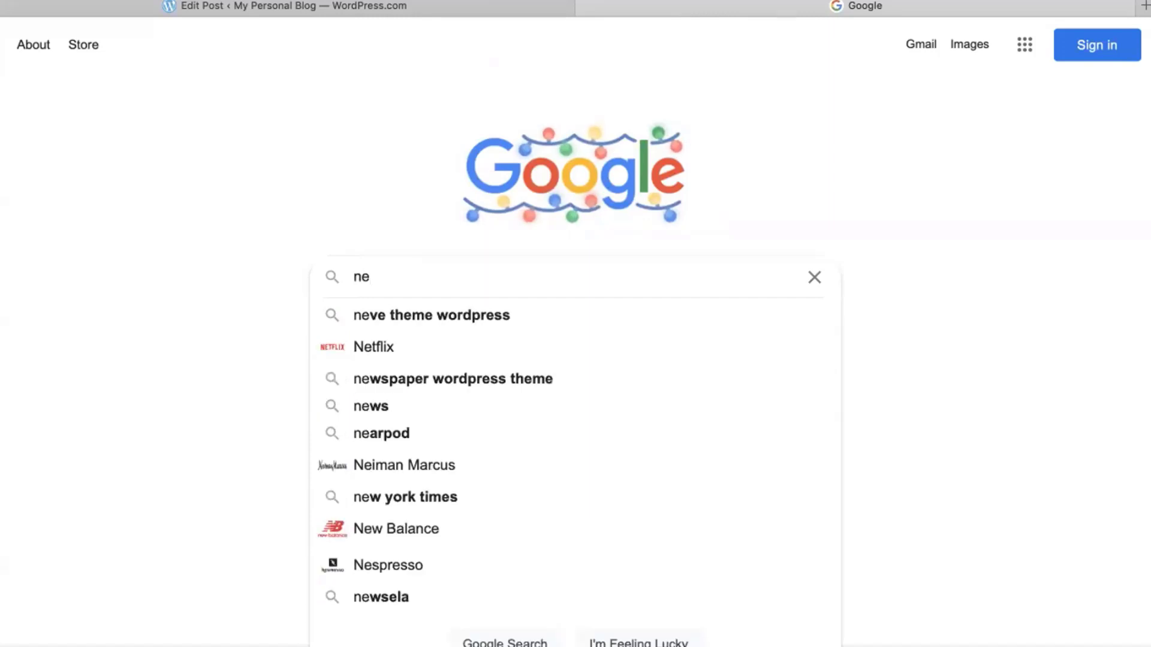
pyautogui.click(478, 320)
# Open the Themeisle Neve theme page from the search results.
pyautogui.scroll(-3, 422, 397)
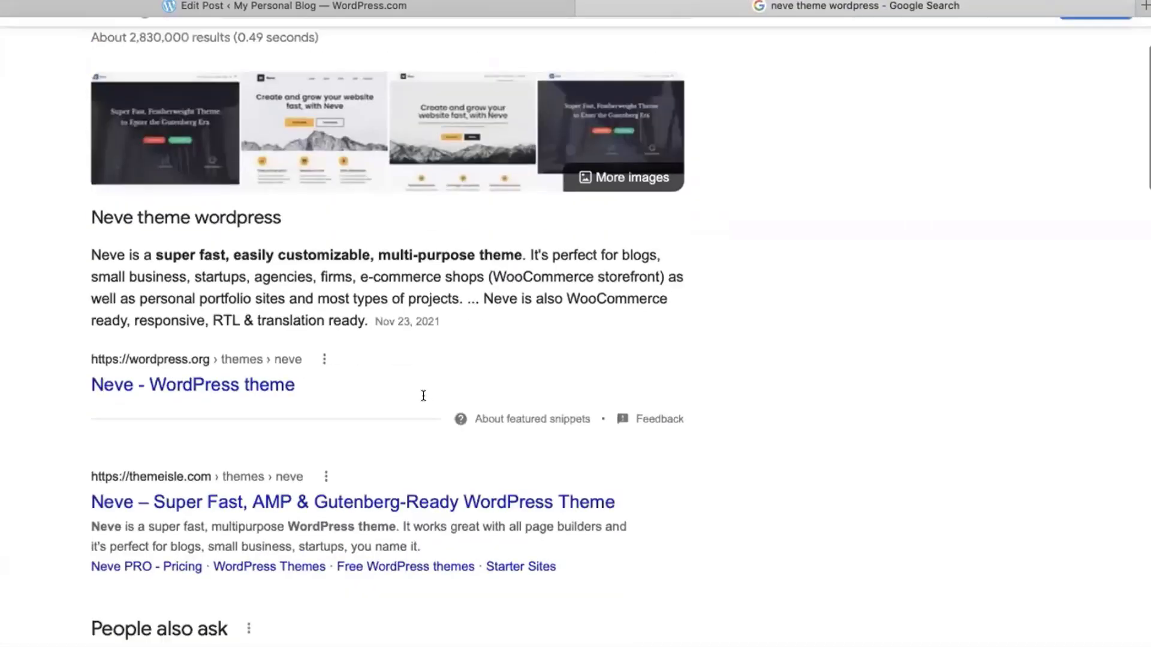
pyautogui.scroll(1, 424, 402)
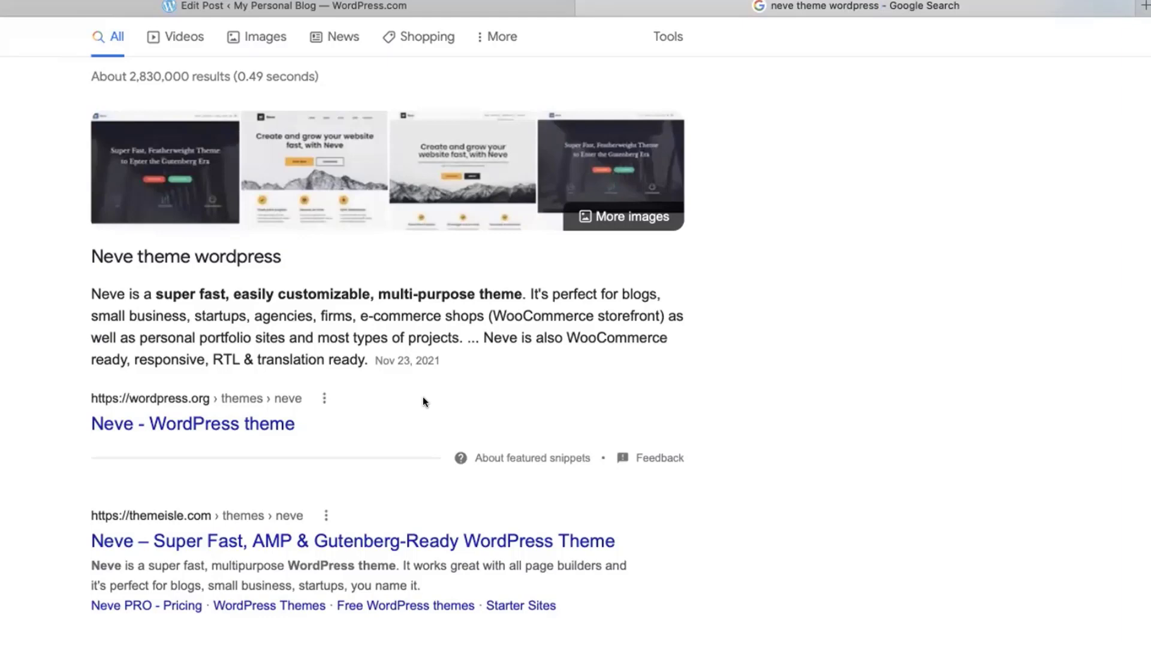
pyautogui.scroll(-3, 422, 396)
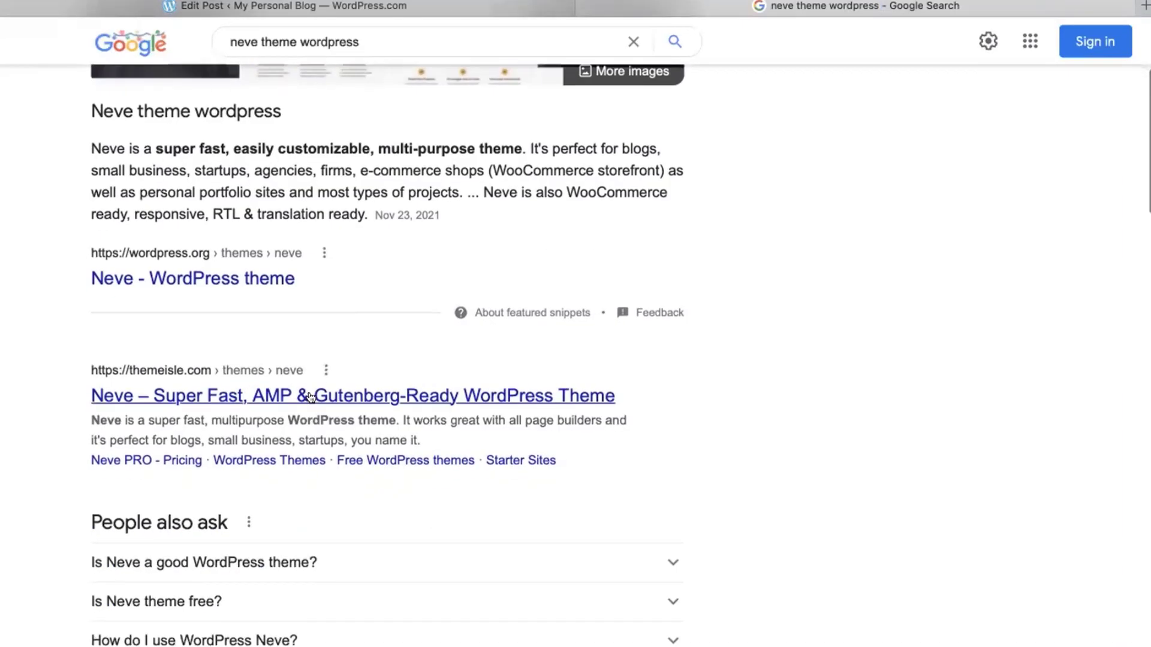
pyautogui.click(313, 397)
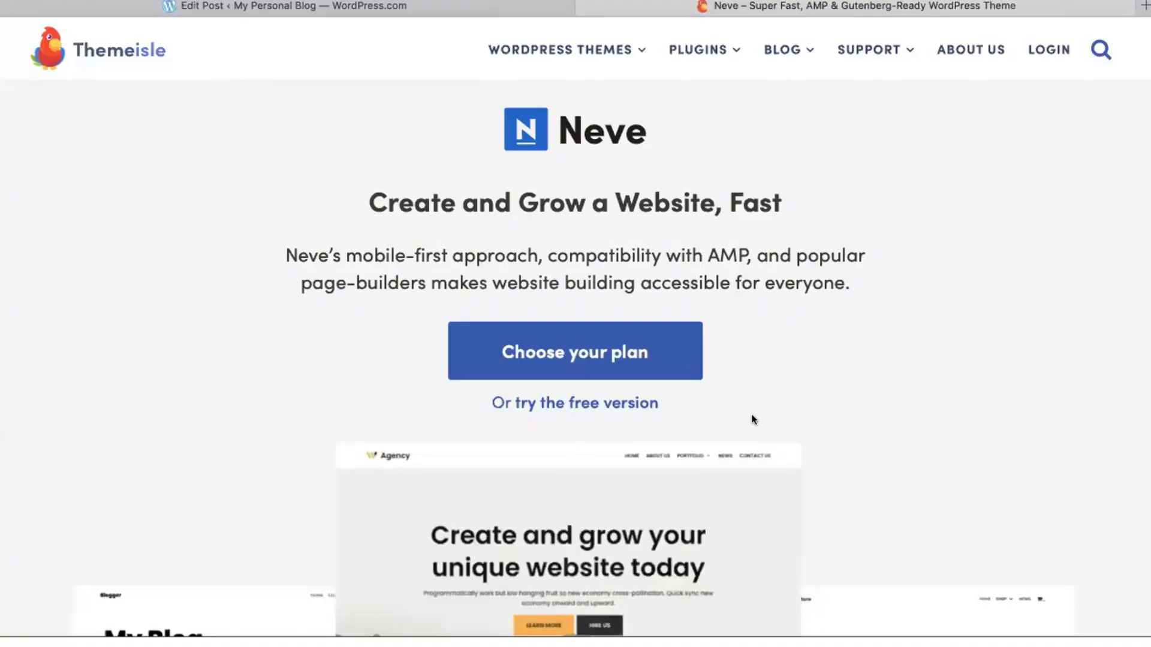
# Scroll through the Neve theme page to review its features.
pyautogui.scroll(-10, 752, 417)
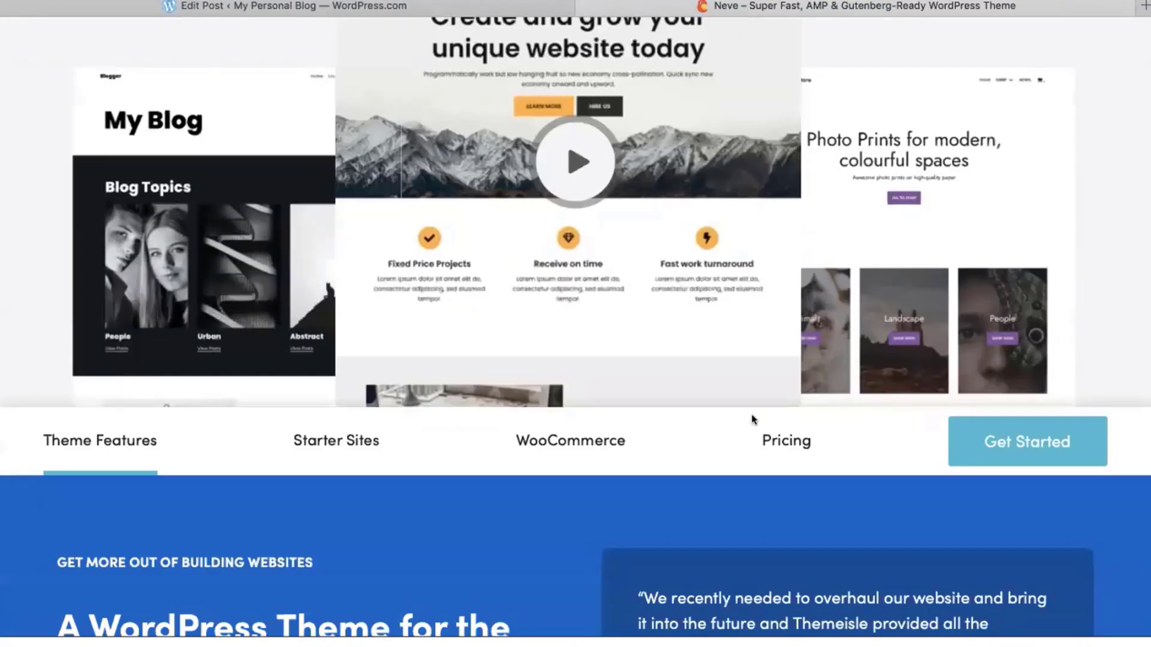
pyautogui.scroll(-3, 752, 417)
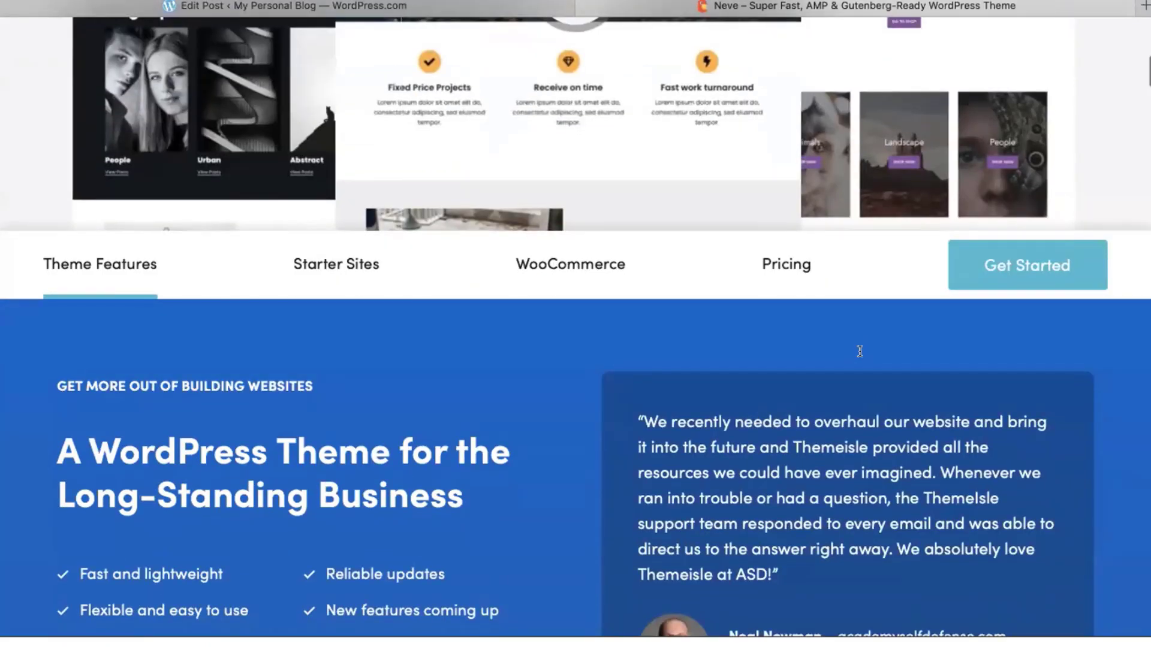
pyautogui.scroll(-1, 859, 352)
pyautogui.scroll(-2, 859, 359)
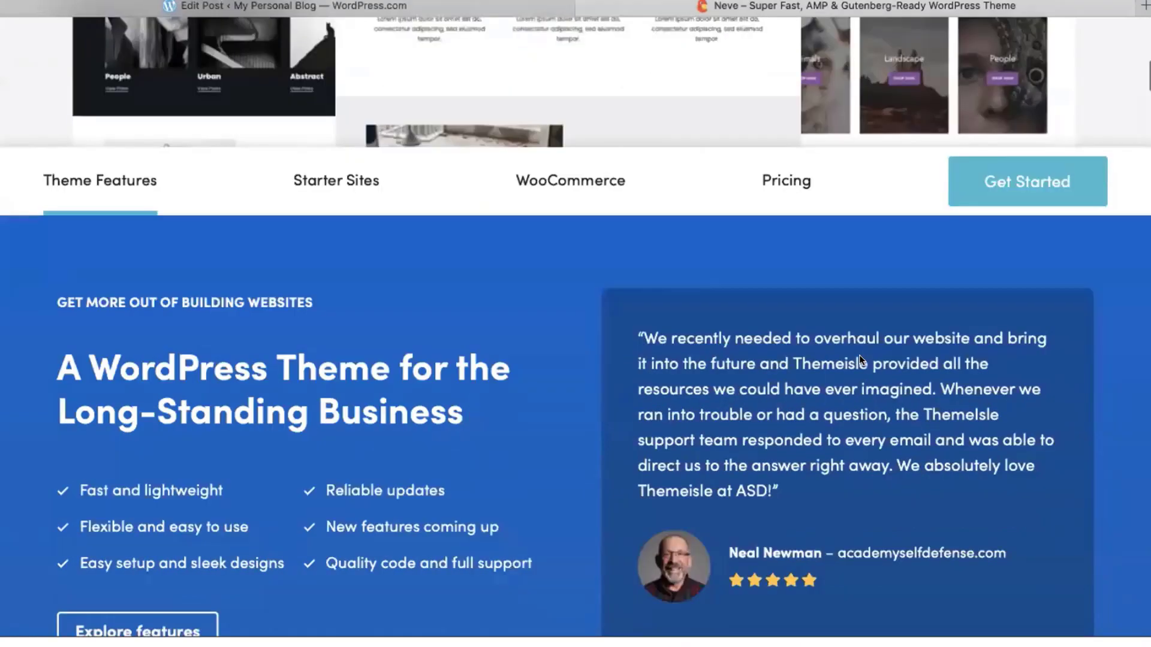
pyautogui.scroll(-1, 859, 358)
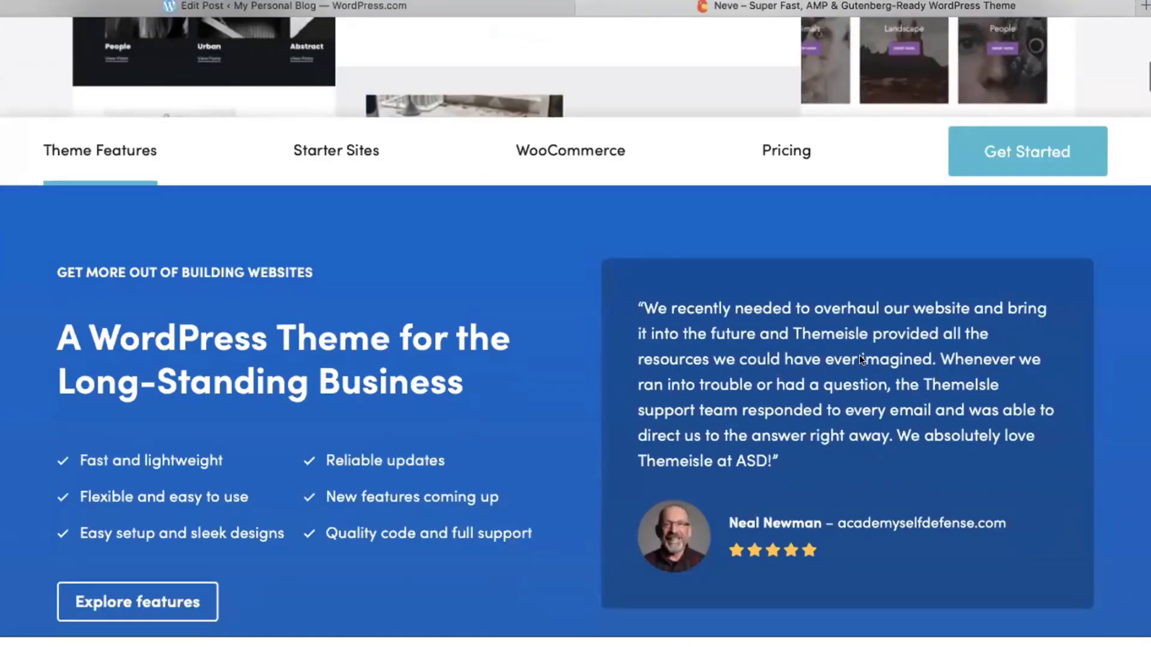
pyautogui.scroll(1, 858, 356)
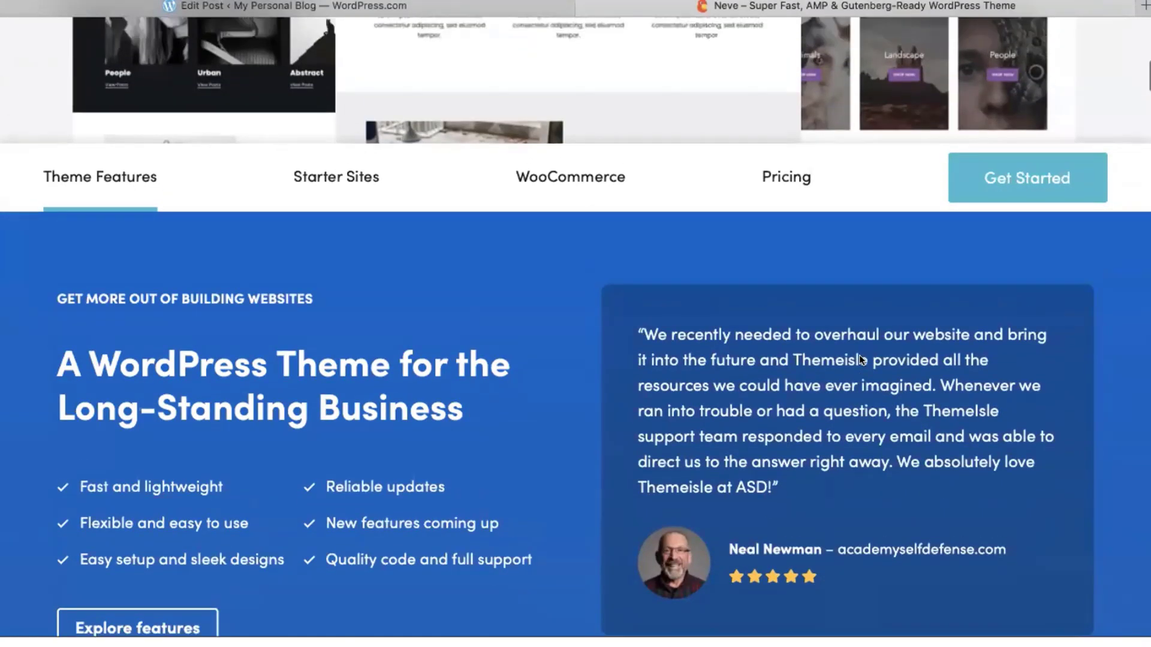
pyautogui.scroll(-15, 859, 359)
pyautogui.scroll(-3, 860, 360)
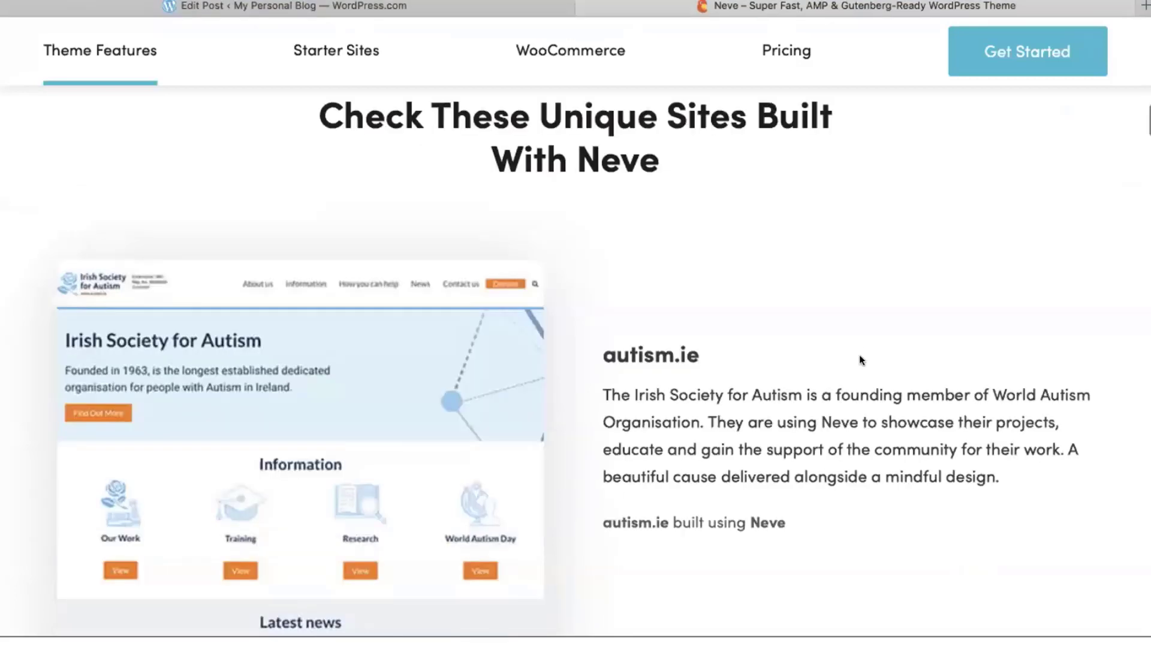
pyautogui.scroll(-5, 861, 361)
pyautogui.scroll(15, 897, 331)
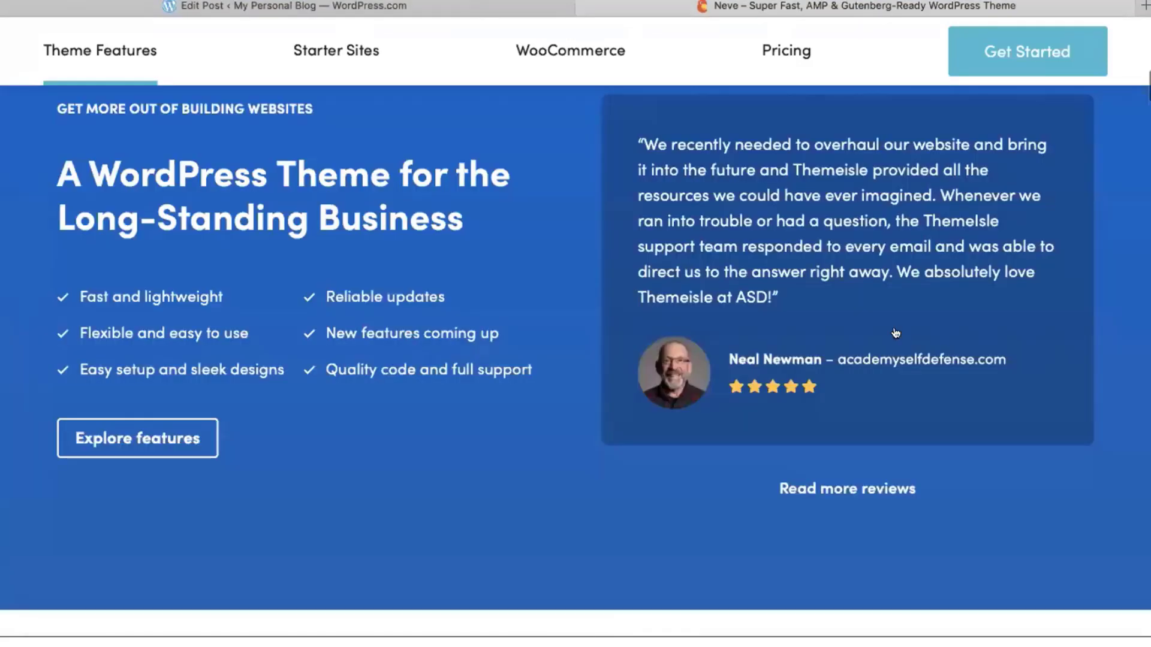
pyautogui.scroll(10, 1004, 279)
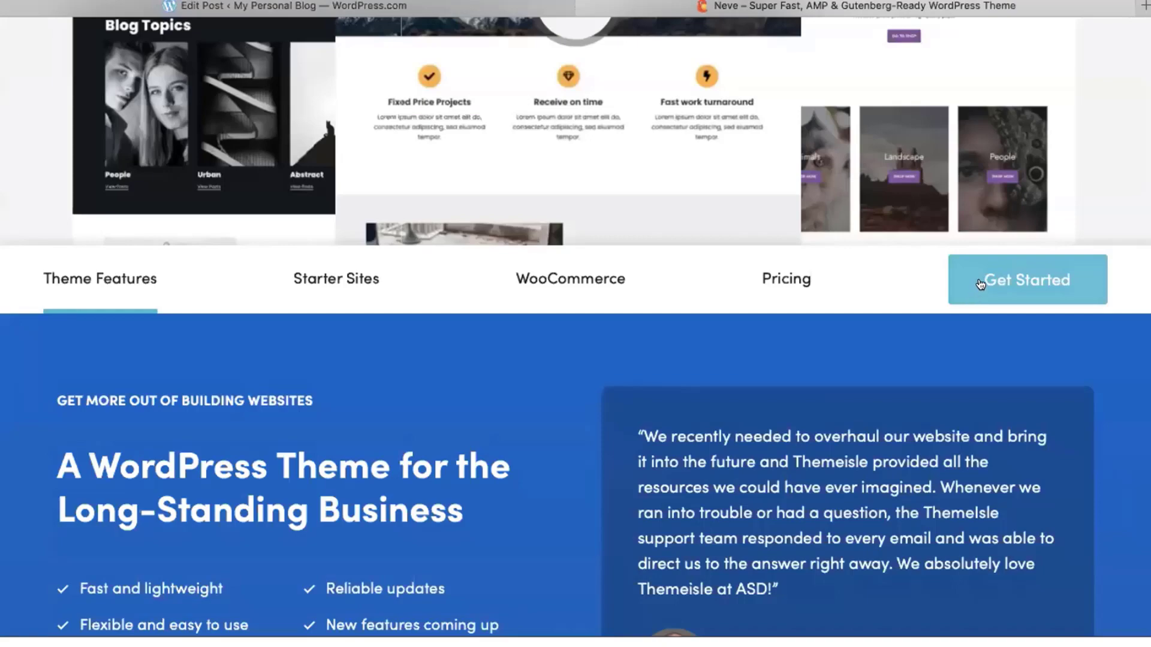
# Review the Neve PRO plans (Personal $59, Business $149, Agency $259), then go back.
pyautogui.click(981, 284)
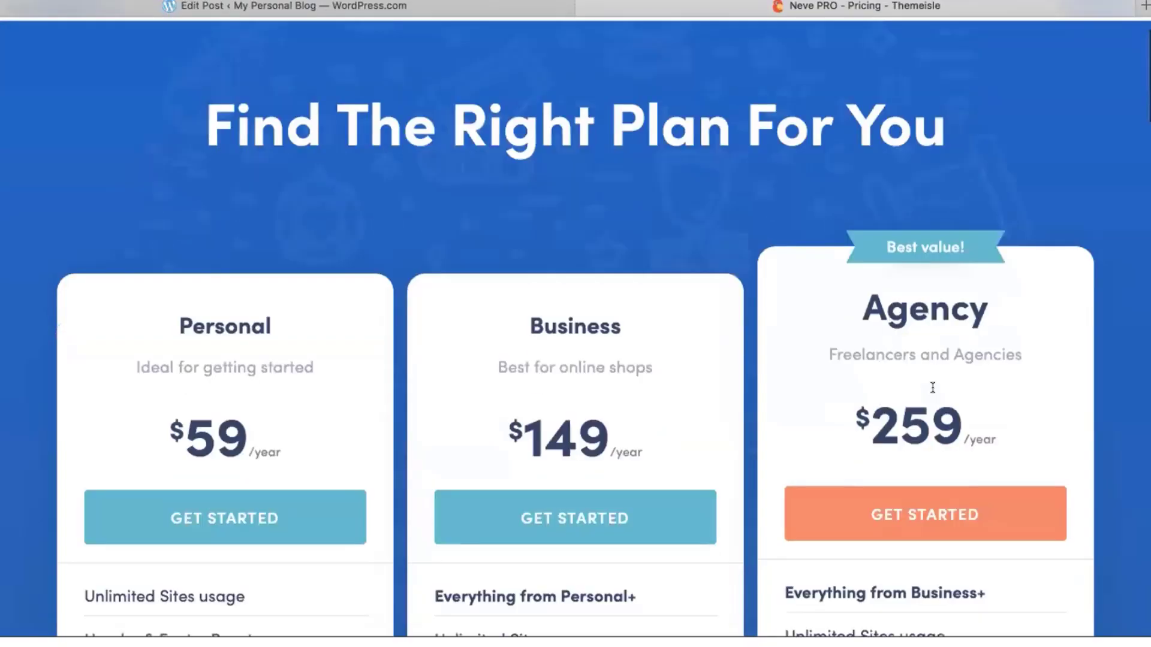
pyautogui.scroll(-3, 933, 388)
pyautogui.scroll(4, 942, 349)
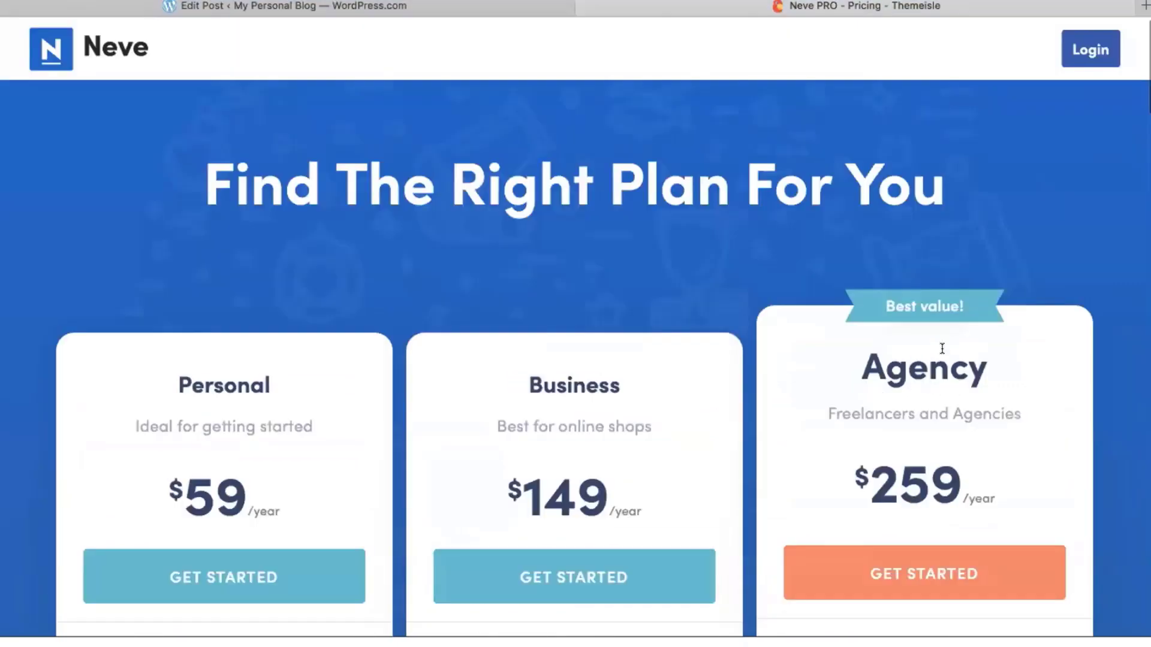
pyautogui.scroll(-3, 942, 348)
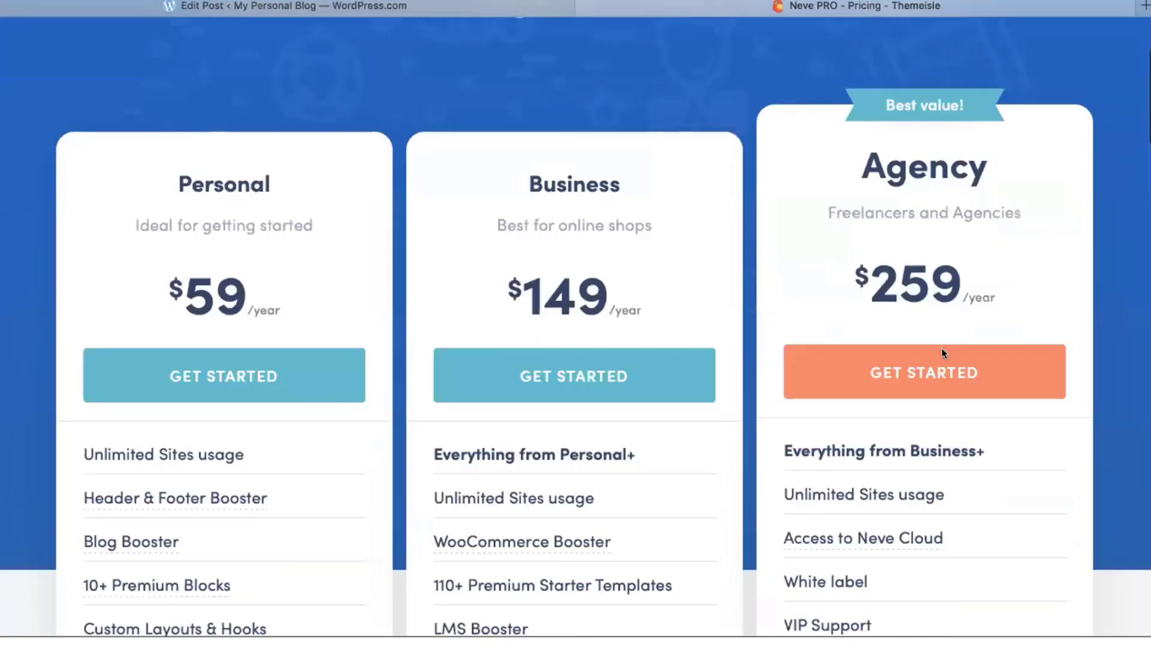
pyautogui.scroll(-10, 941, 348)
pyautogui.scroll(-1, 942, 353)
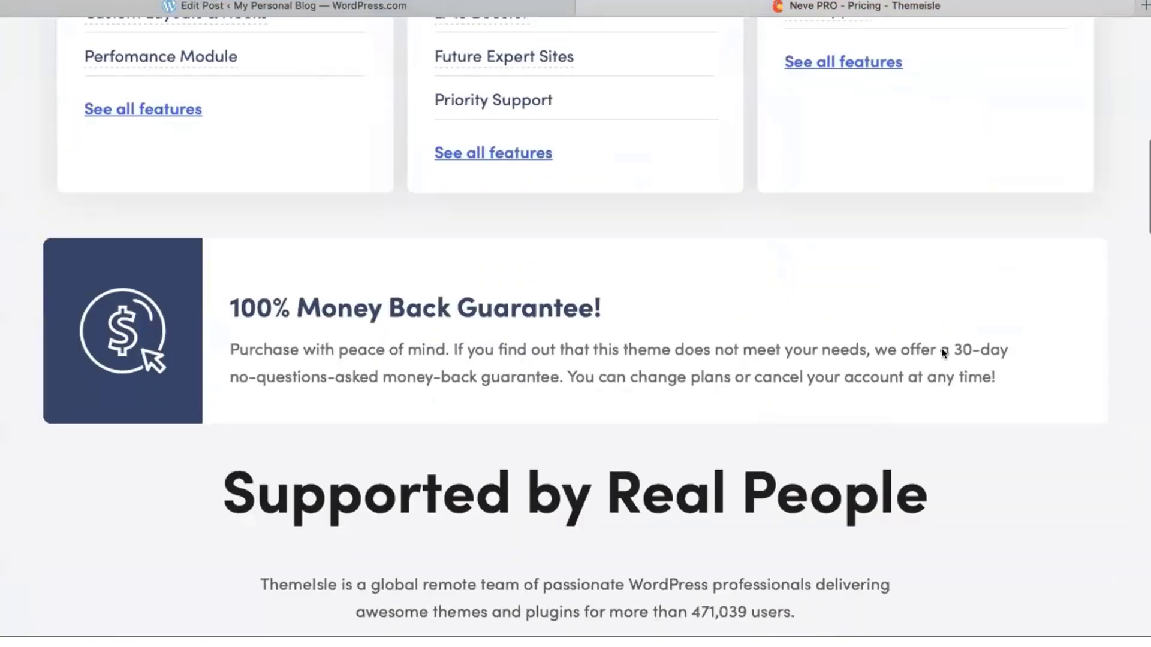
pyautogui.scroll(-4, 944, 353)
pyautogui.scroll(-1, 99, 17)
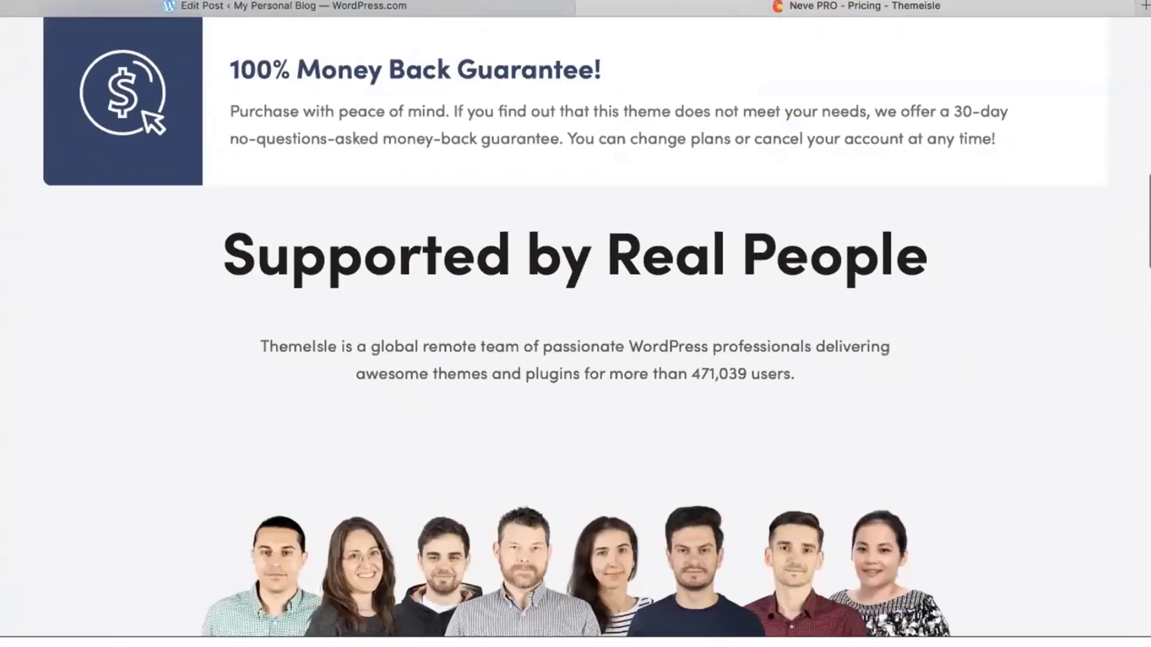
pyautogui.scroll(3, 71, 18)
pyautogui.scroll(2, 69, 12)
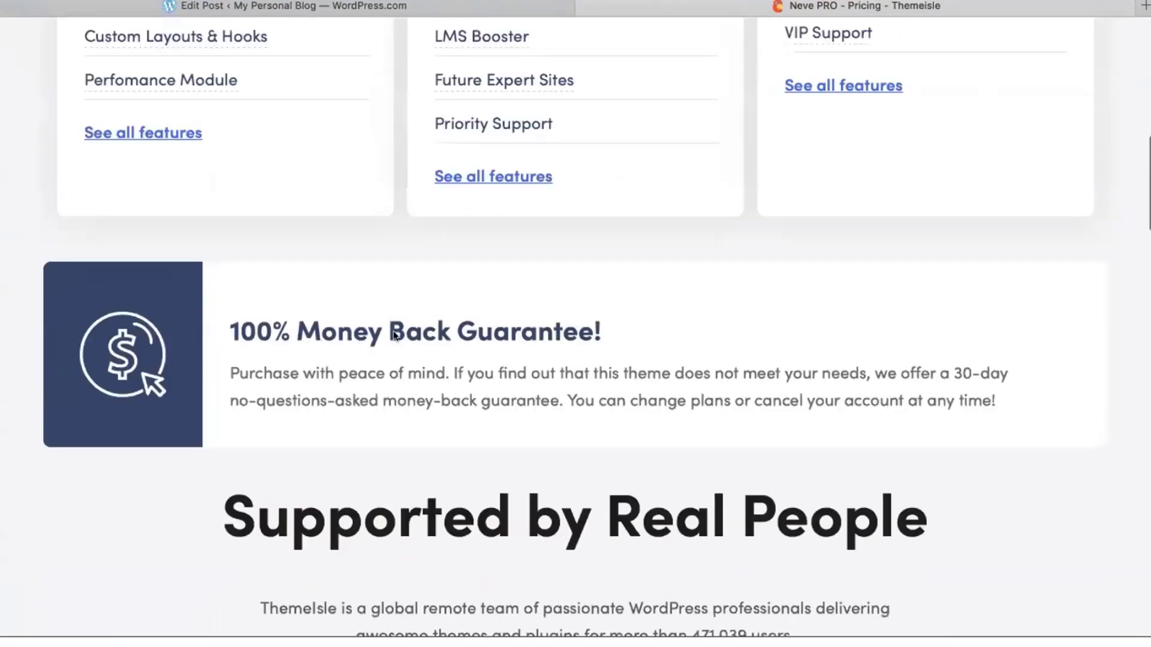
pyautogui.scroll(2, 393, 335)
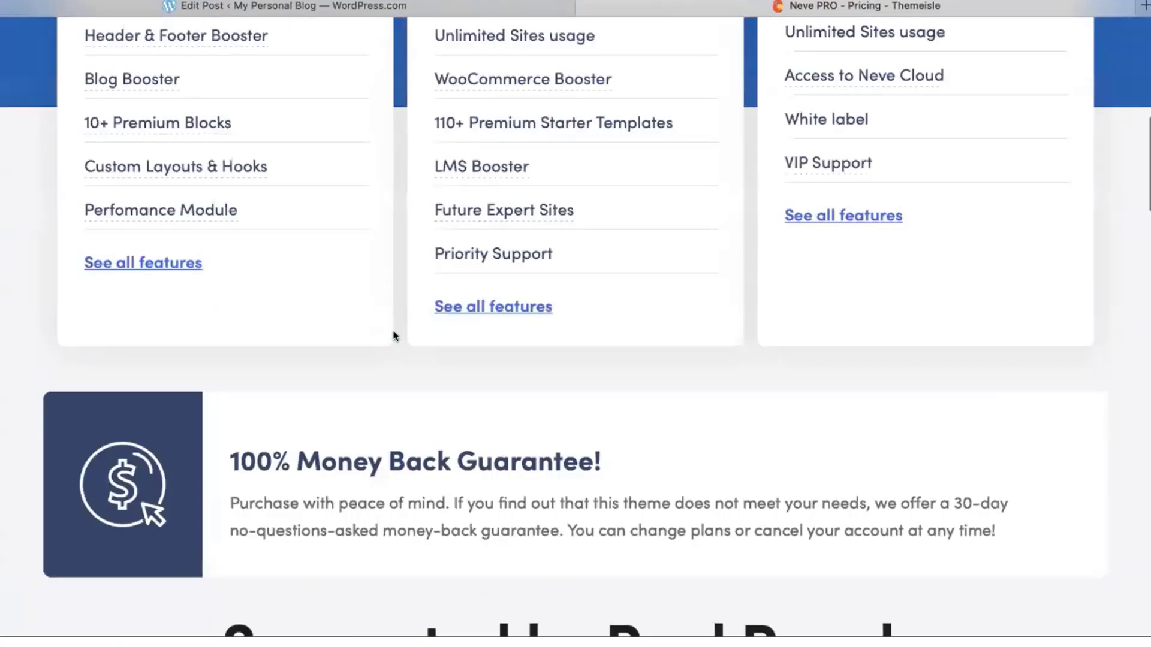
pyautogui.press('super+bracketleft')
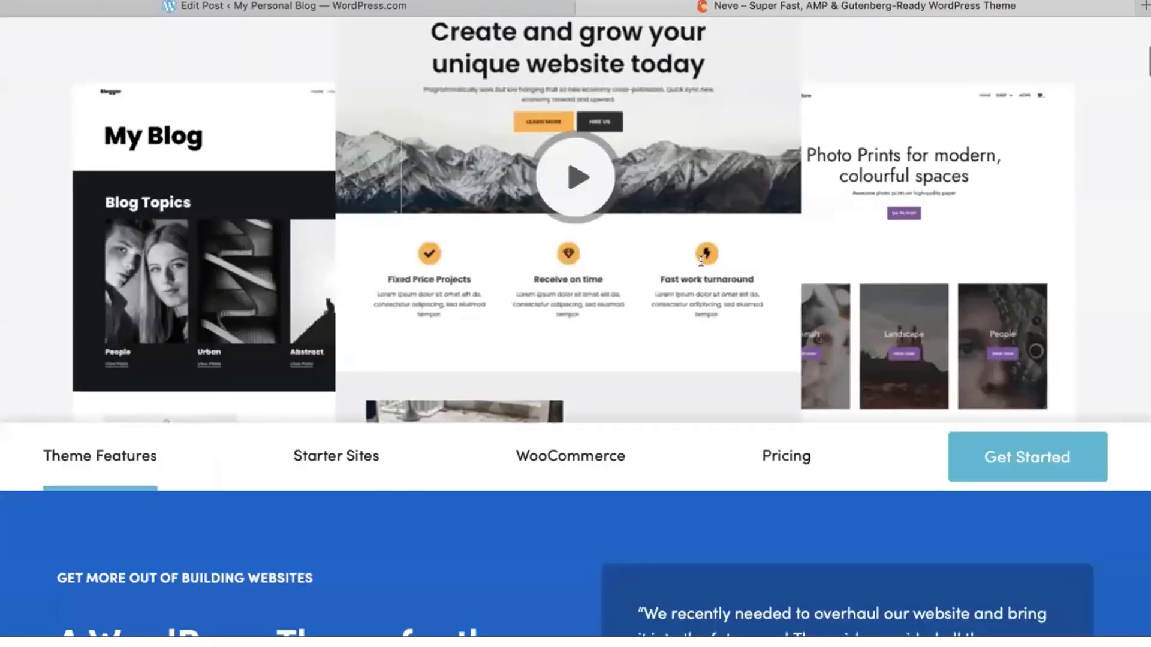
# Download the free Neve version by subscribing with an e-mail address and allowing the download.
pyautogui.scroll(8, 659, 311)
pyautogui.scroll(1, 601, 405)
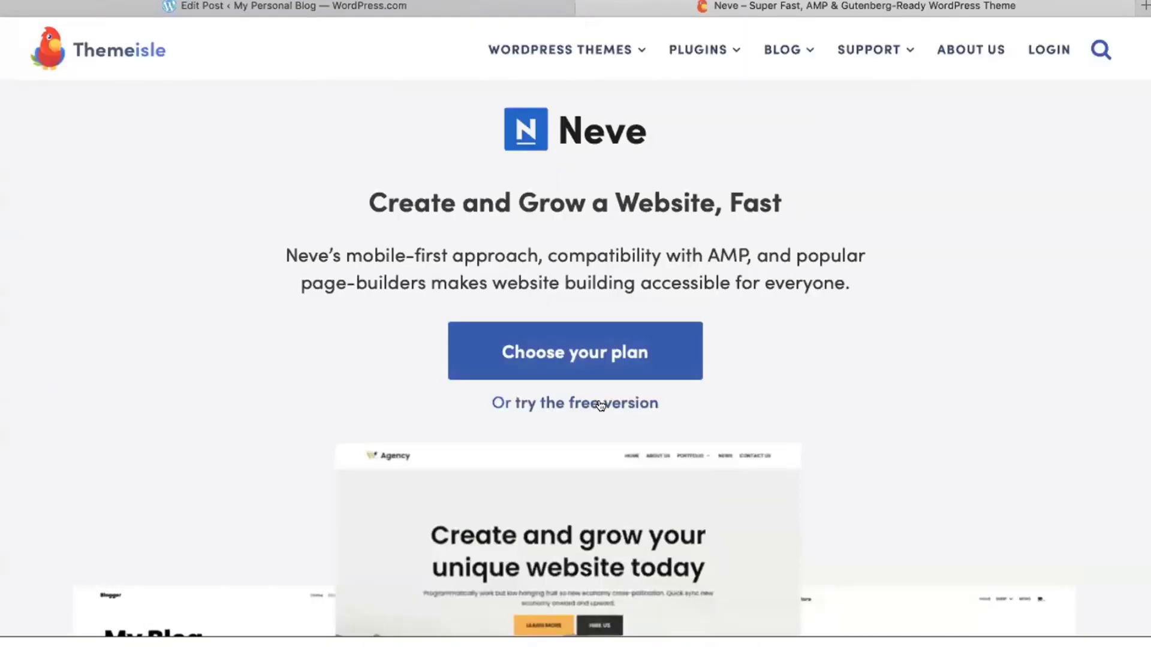
pyautogui.click(601, 406)
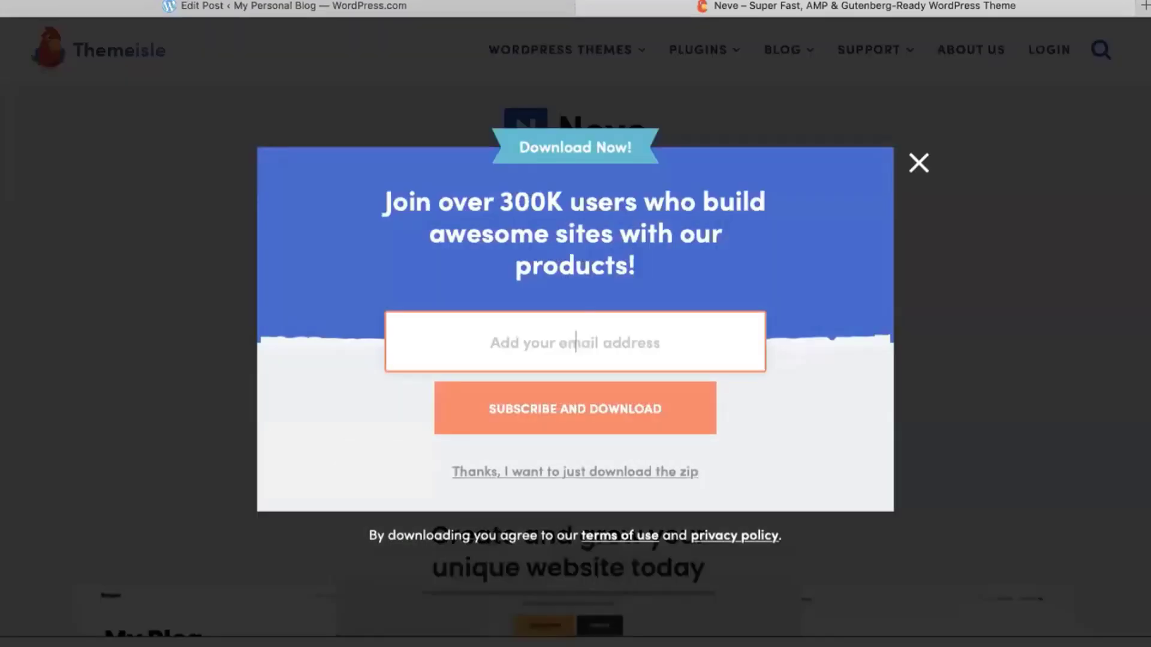
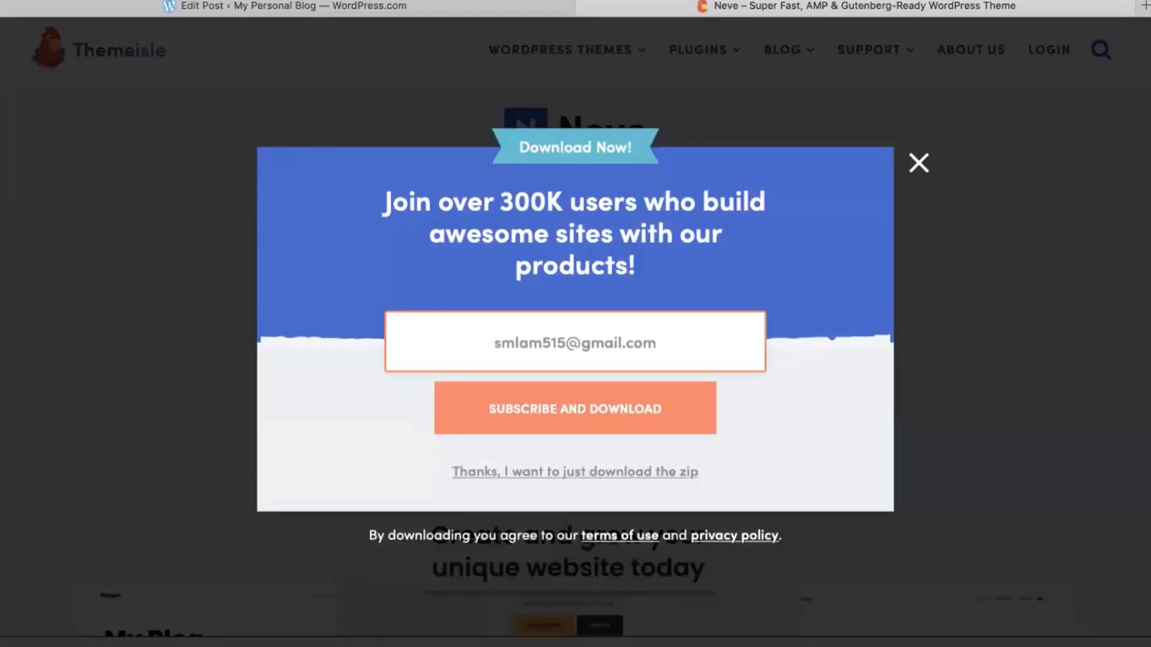
pyautogui.click(587, 408)
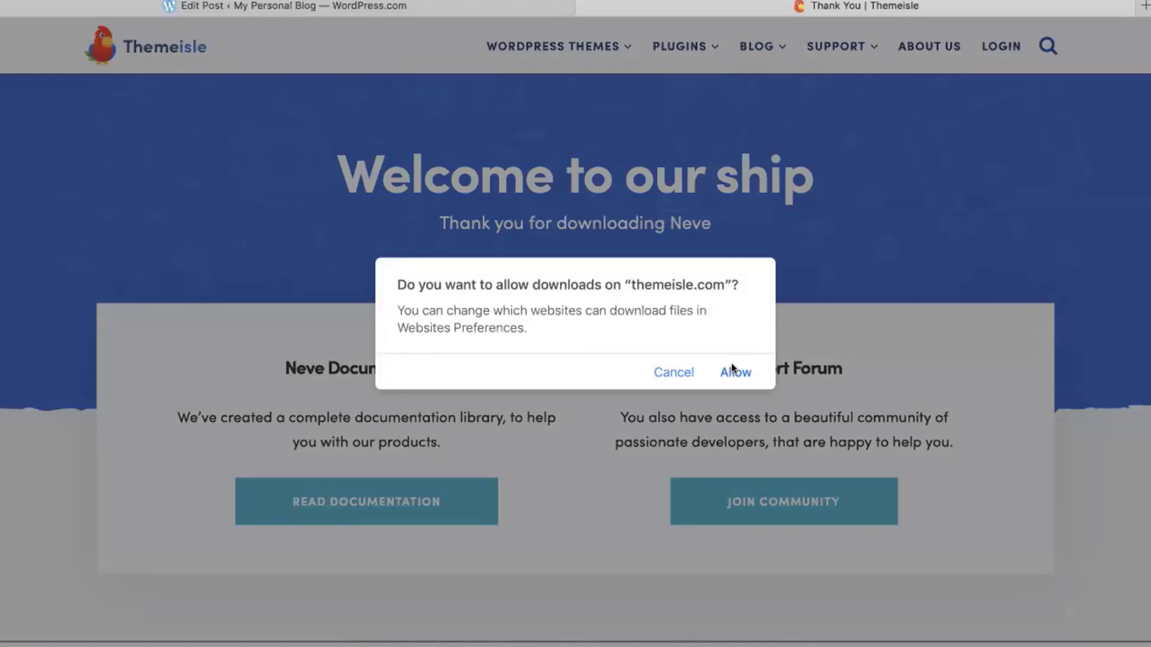
pyautogui.click(743, 370)
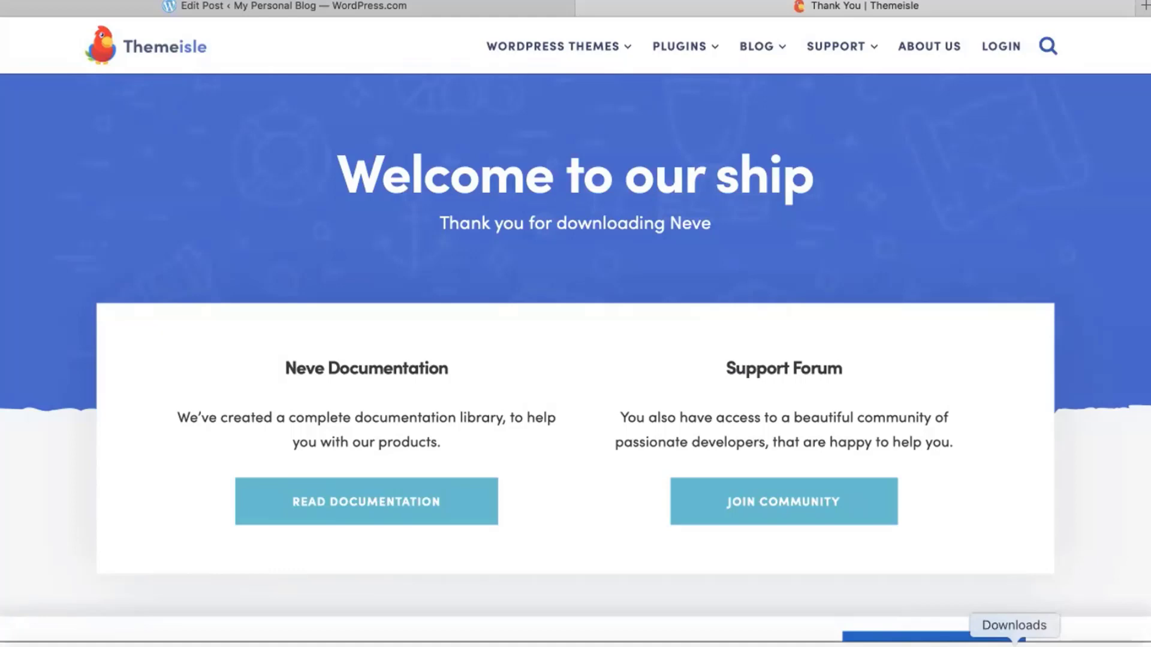
# Open the downloaded neve theme folder in Finder's Downloads and browse its files.
pyautogui.click(1014, 640)
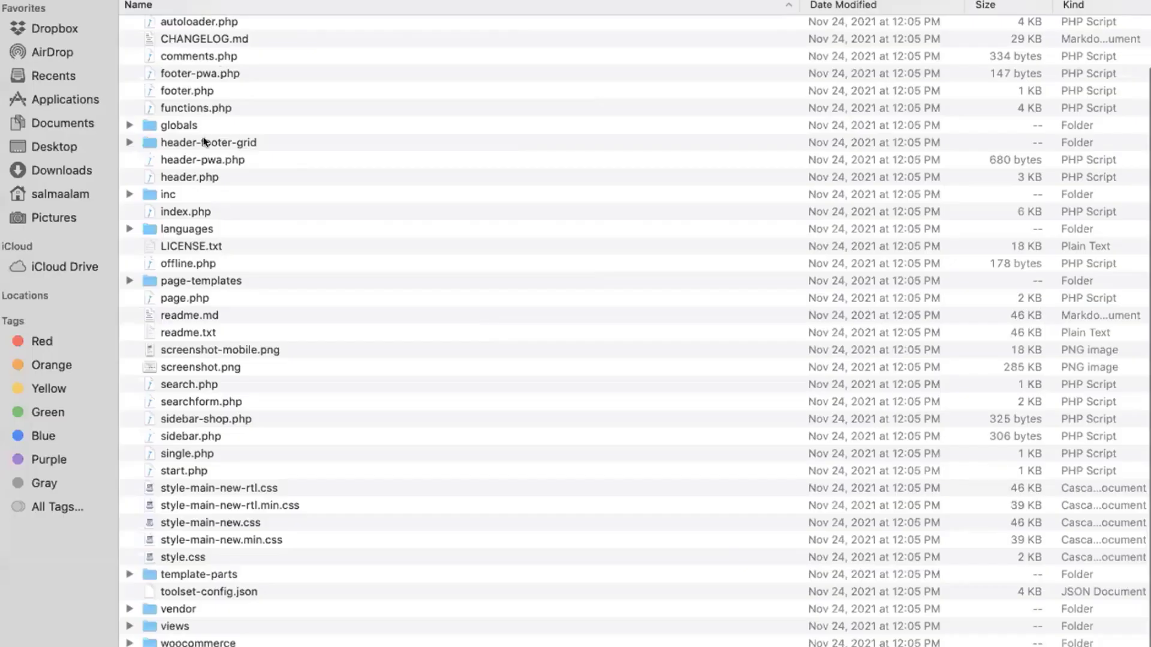
pyautogui.scroll(3, 208, 358)
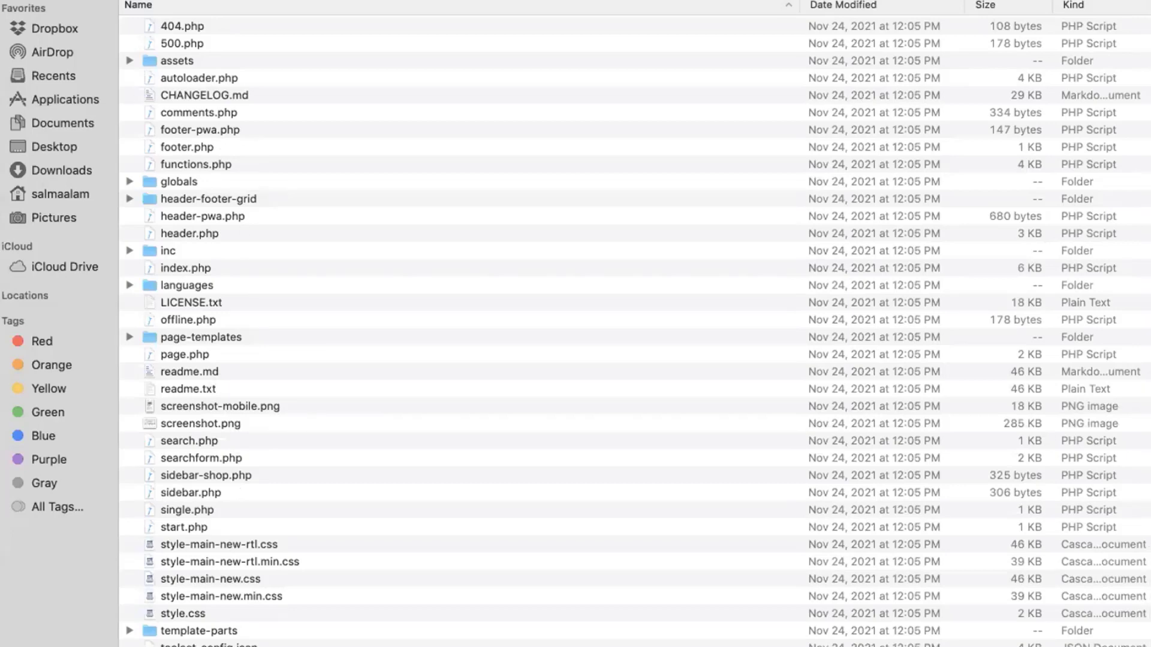
pyautogui.click(156, 27)
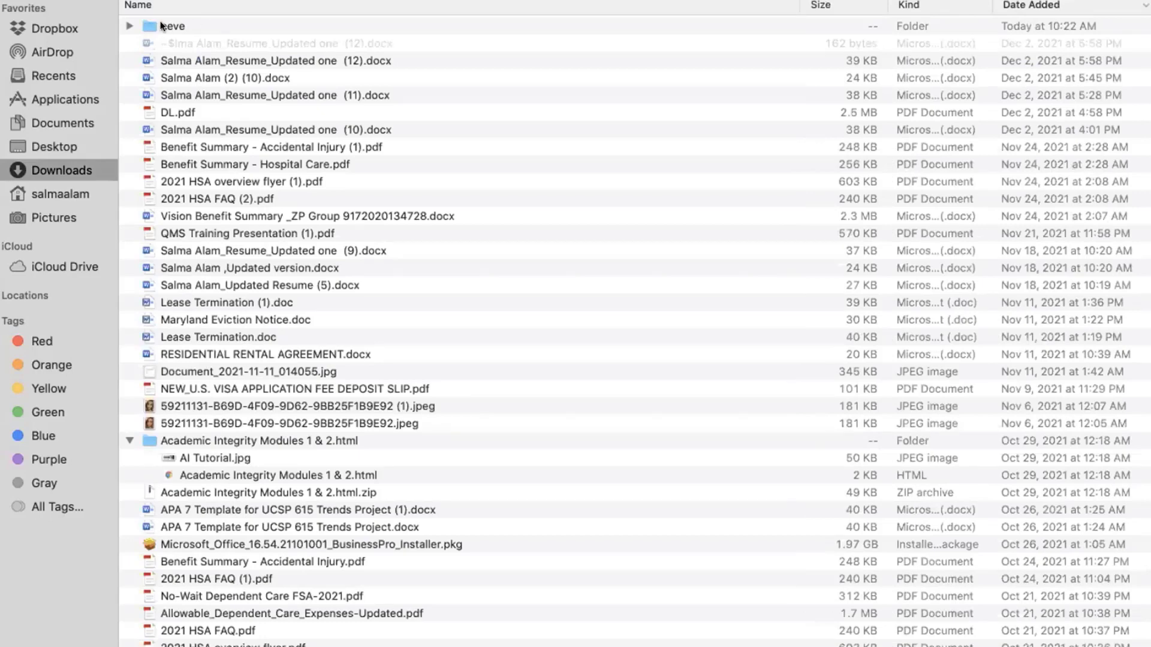
pyautogui.click(163, 23)
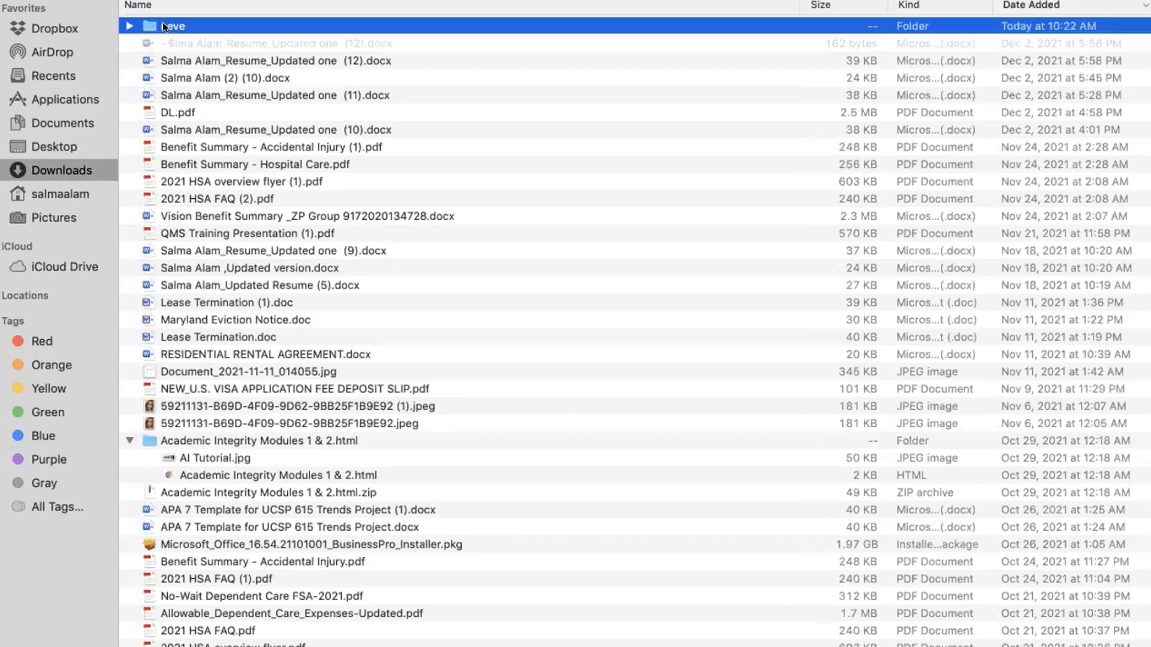
pyautogui.doubleClick(163, 23)
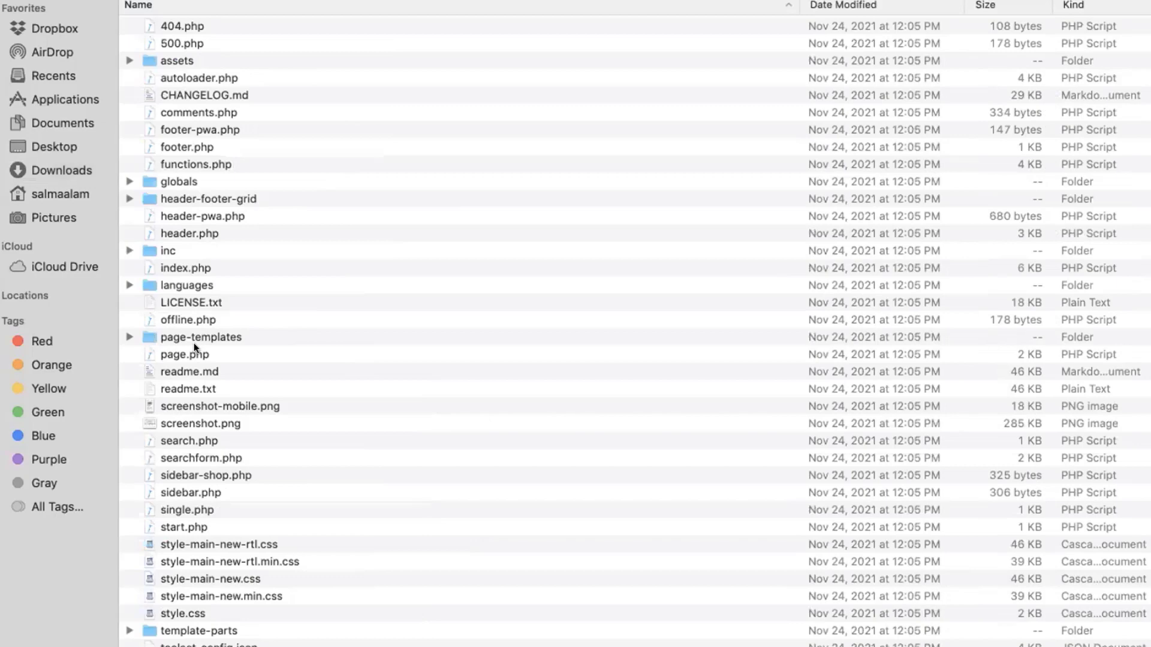
pyautogui.scroll(-2, 195, 348)
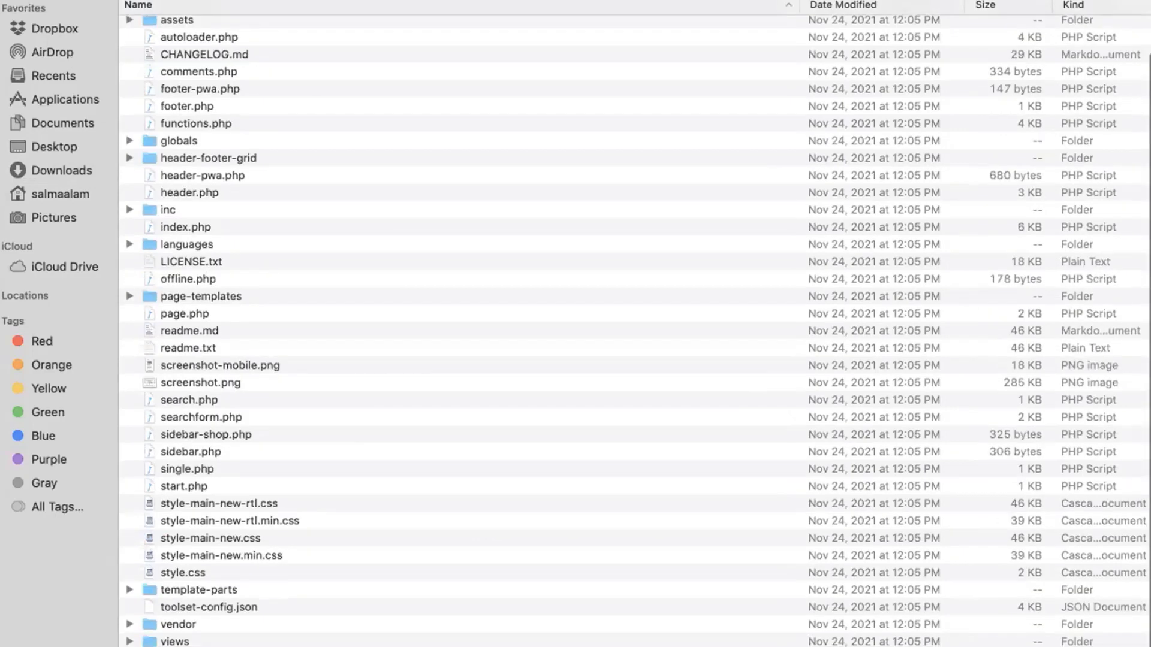
pyautogui.scroll(2, 172, 27)
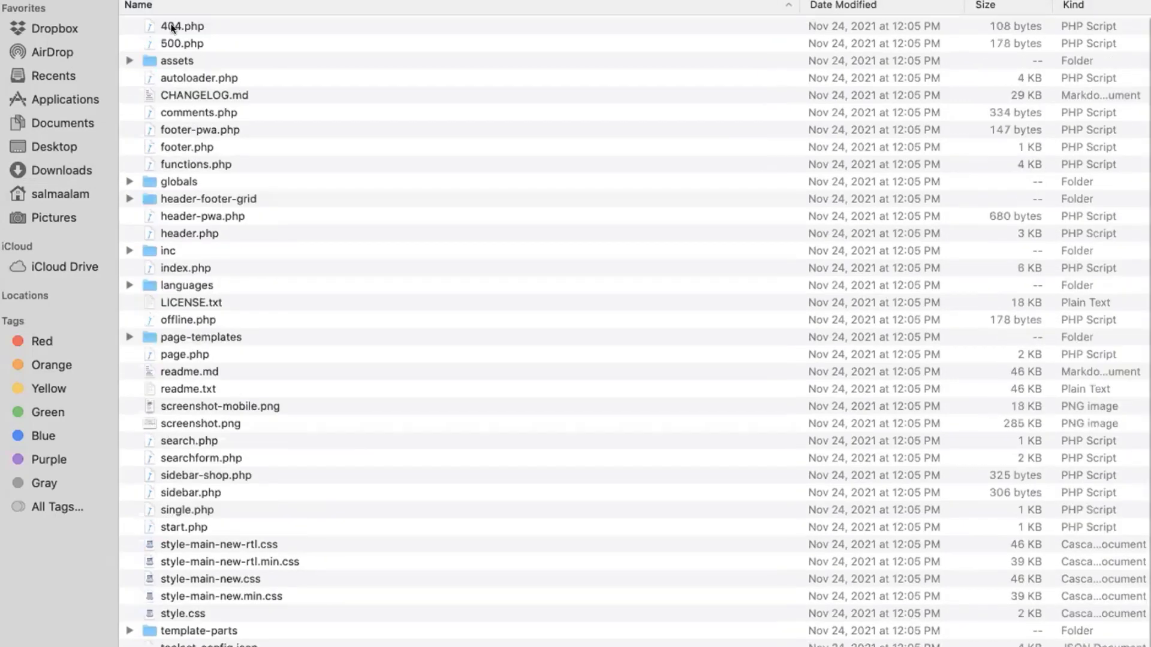
# Go back to the Downloads listing and dismiss the neve folder's actions menu.
pyautogui.press('super+bracketleft')
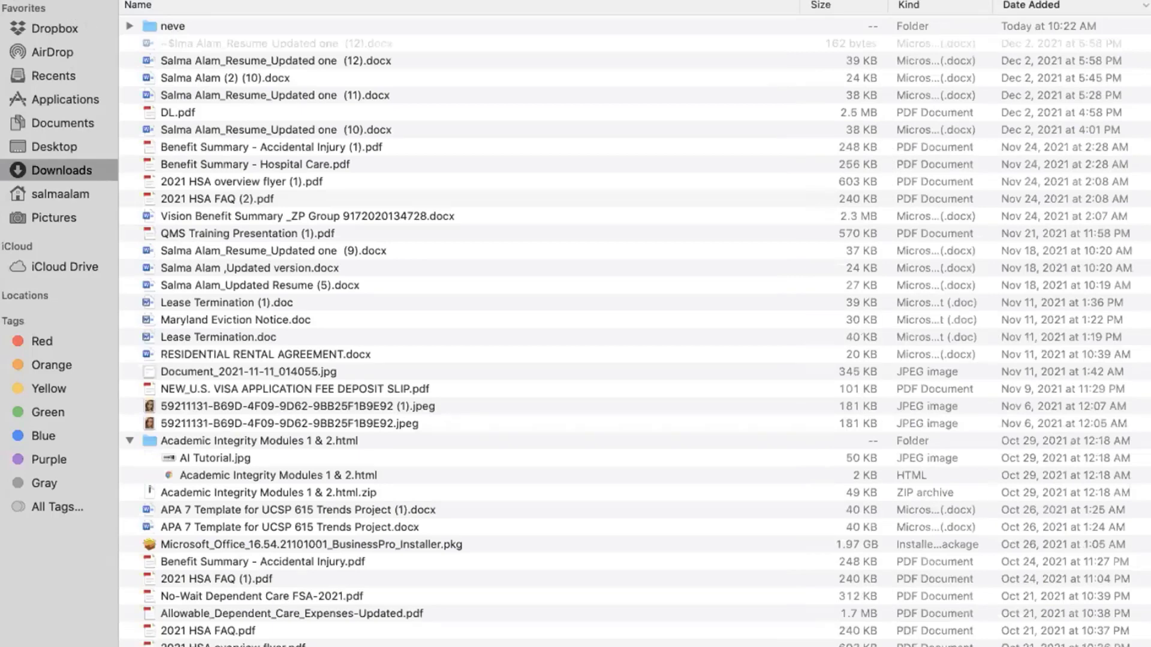
pyautogui.rightClick(172, 26)
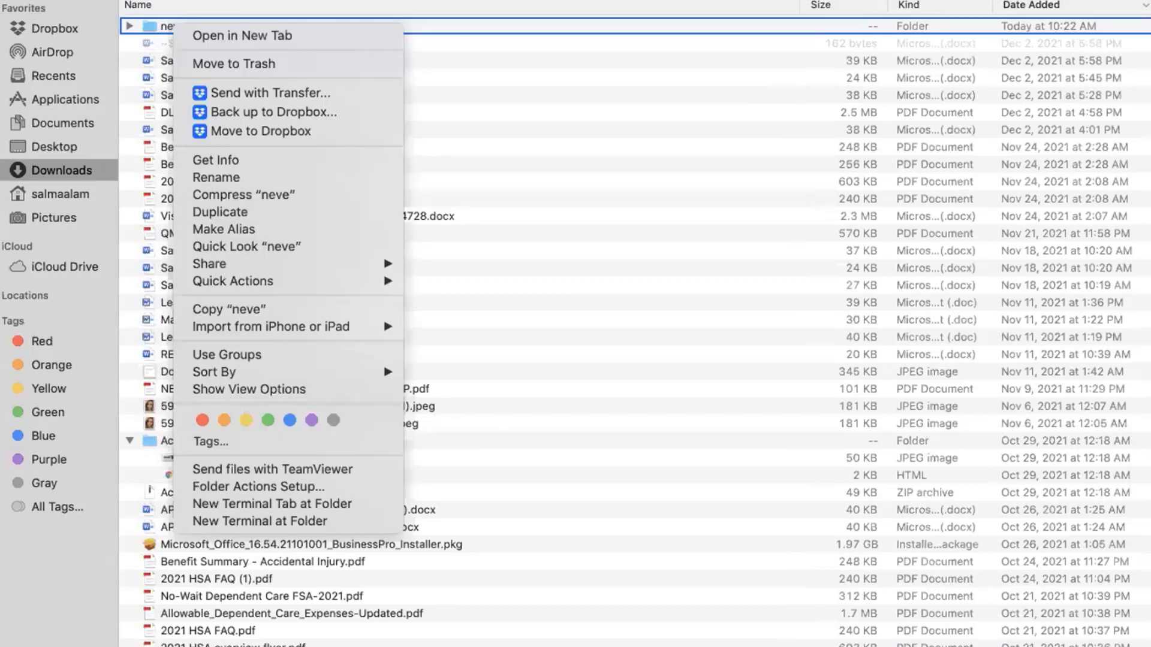
pyautogui.click(947, 179)
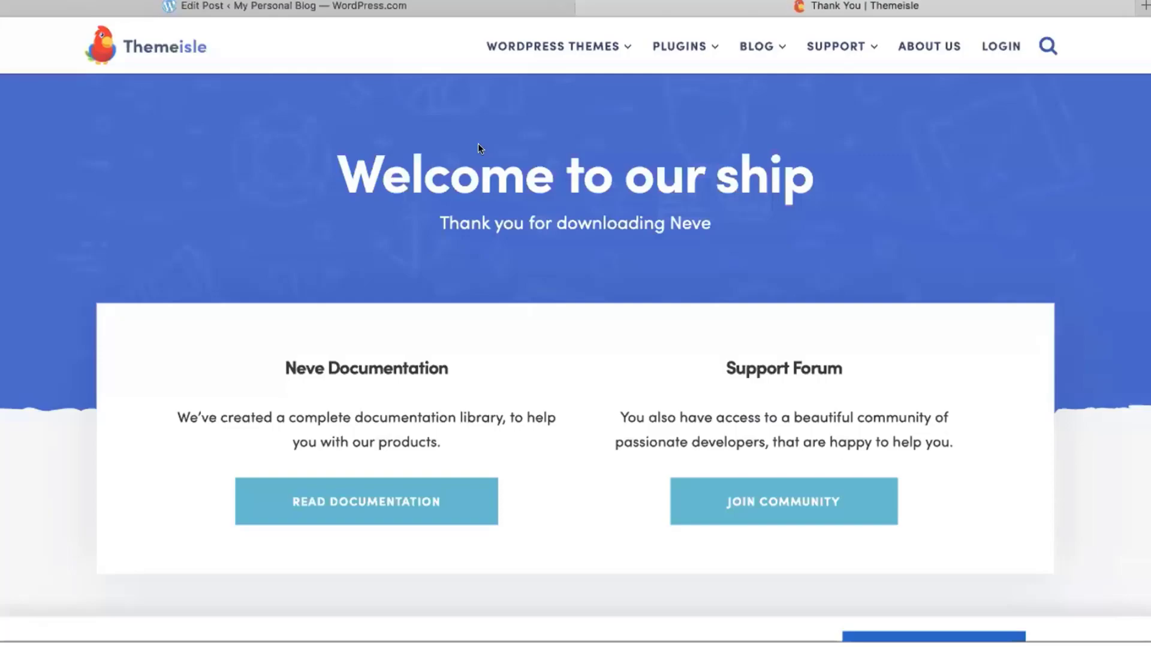
# Switch to the Edit Post tab, now showing Appearance > Themes with Twenty Sixteen current.
pyautogui.press('super+shift+backslash')
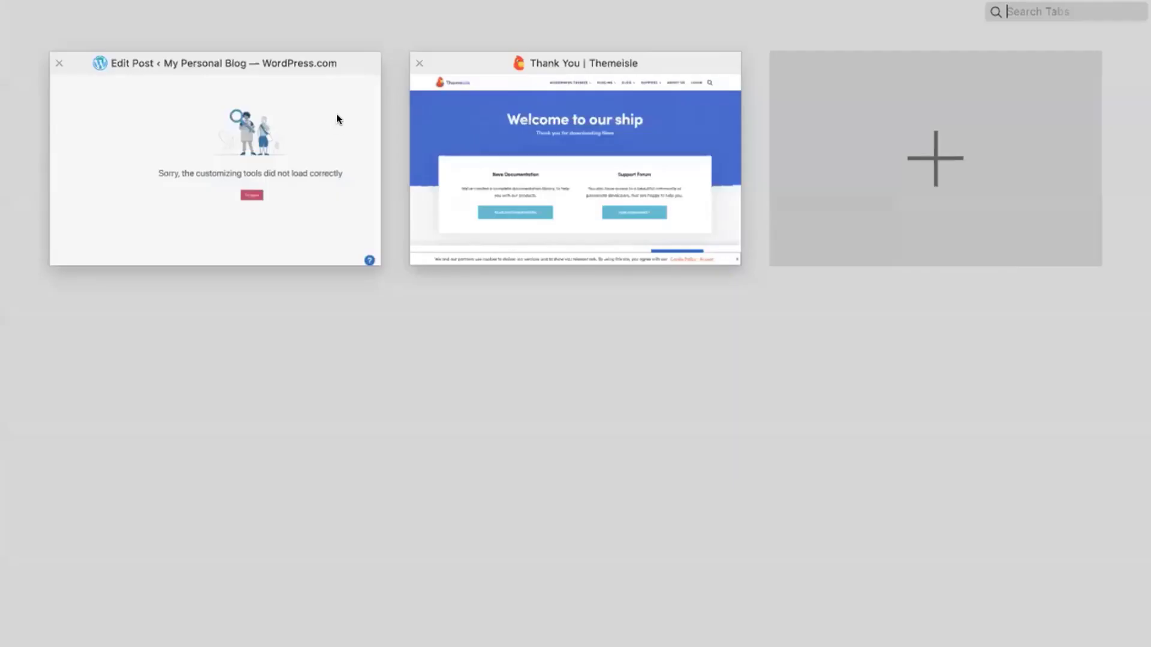
pyautogui.click(336, 119)
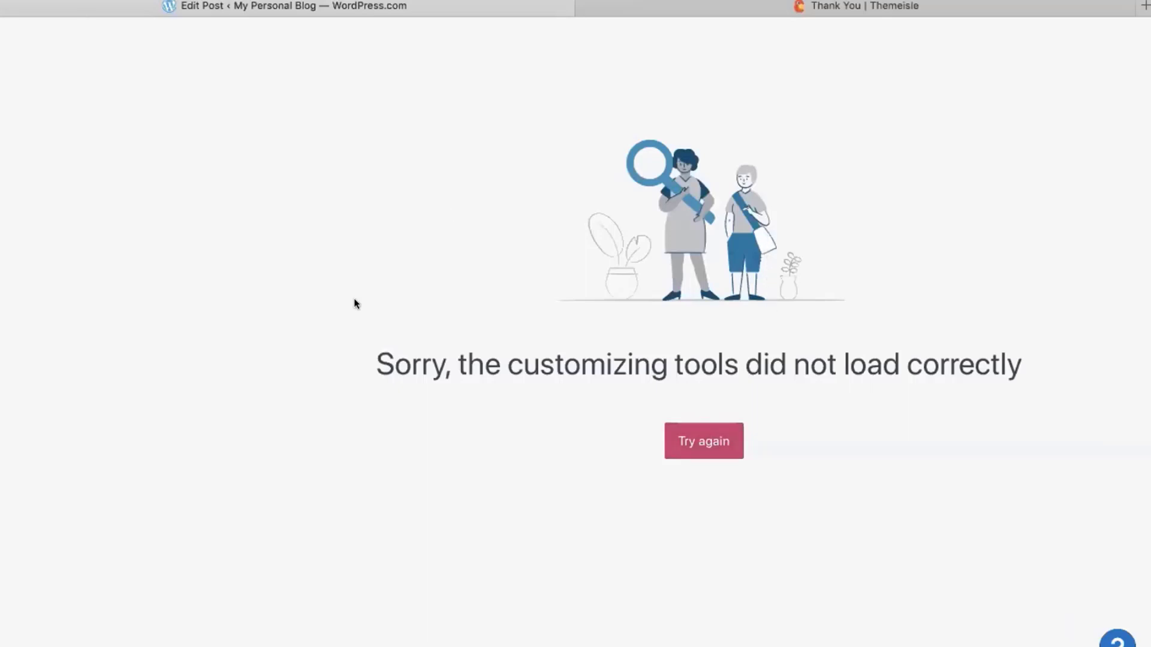
pyautogui.scroll(-1, 508, 420)
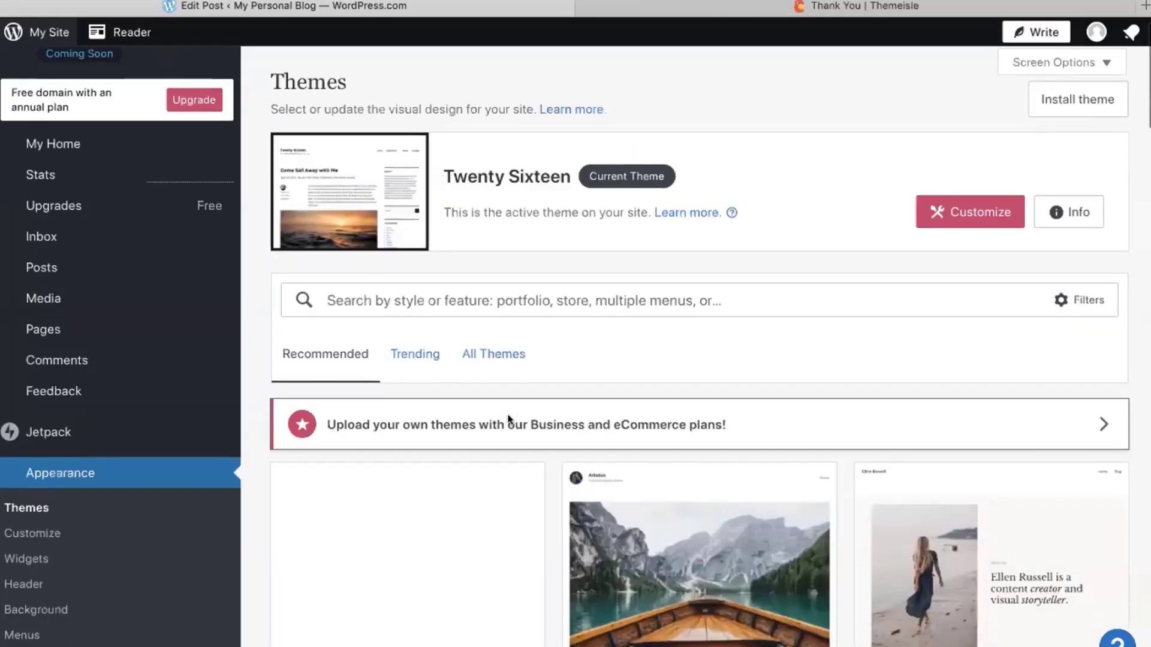
pyautogui.scroll(-2, 508, 418)
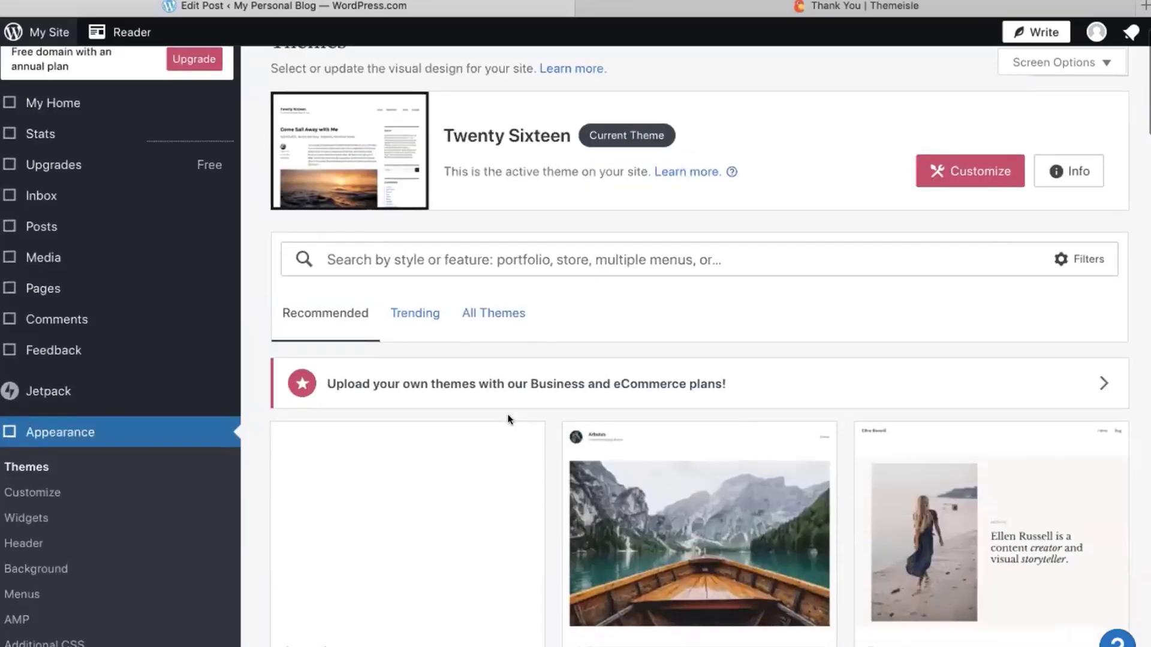
pyautogui.scroll(3, 1027, 145)
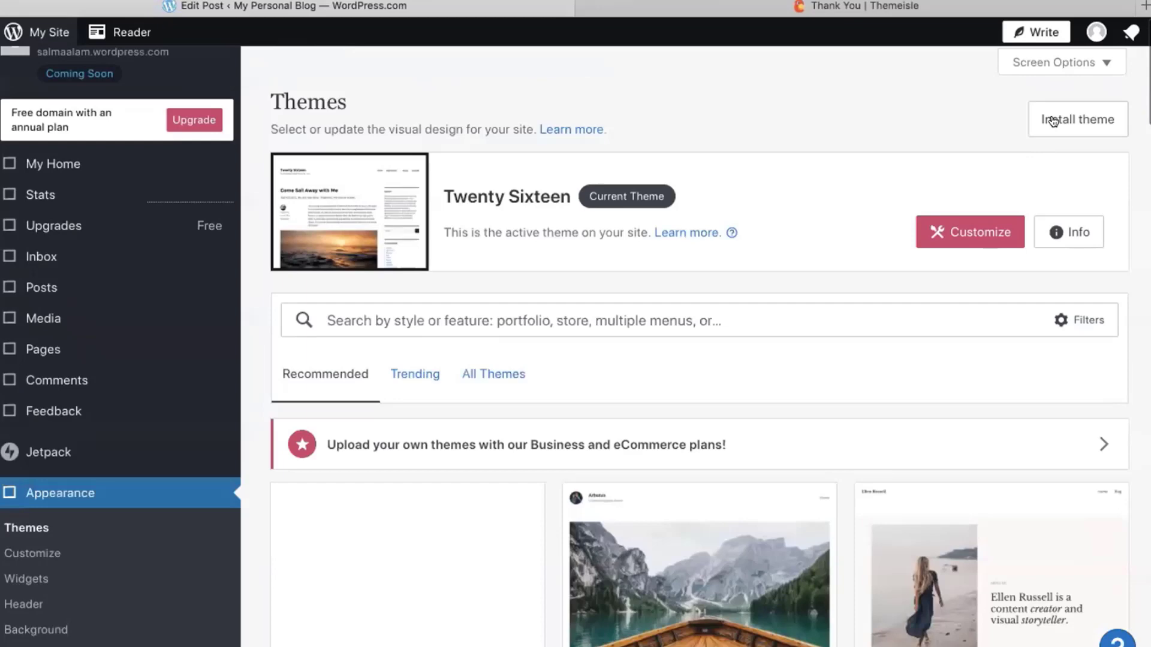
pyautogui.click(1050, 120)
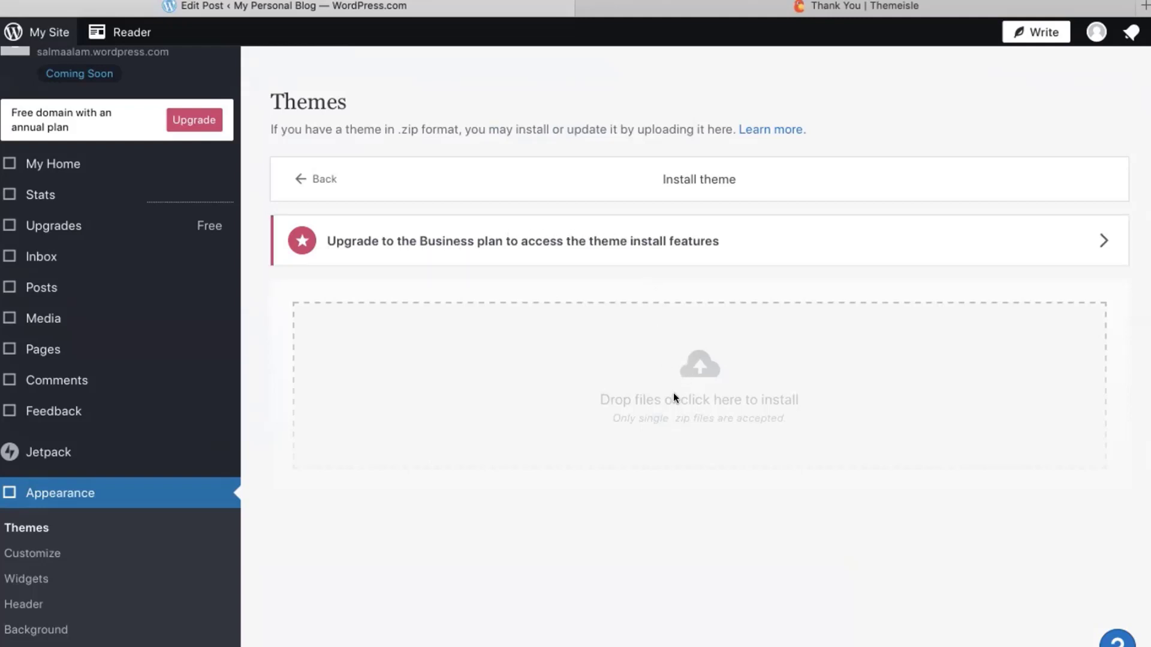
pyautogui.scroll(-1, 673, 398)
pyautogui.scroll(1, 678, 389)
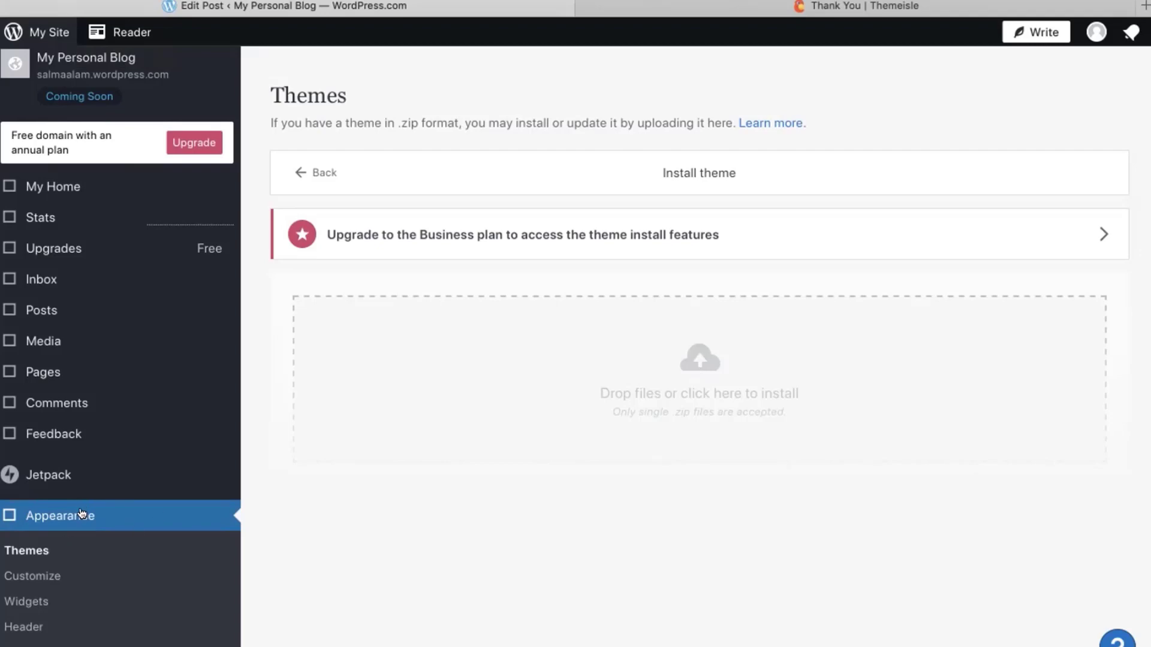
pyautogui.click(33, 550)
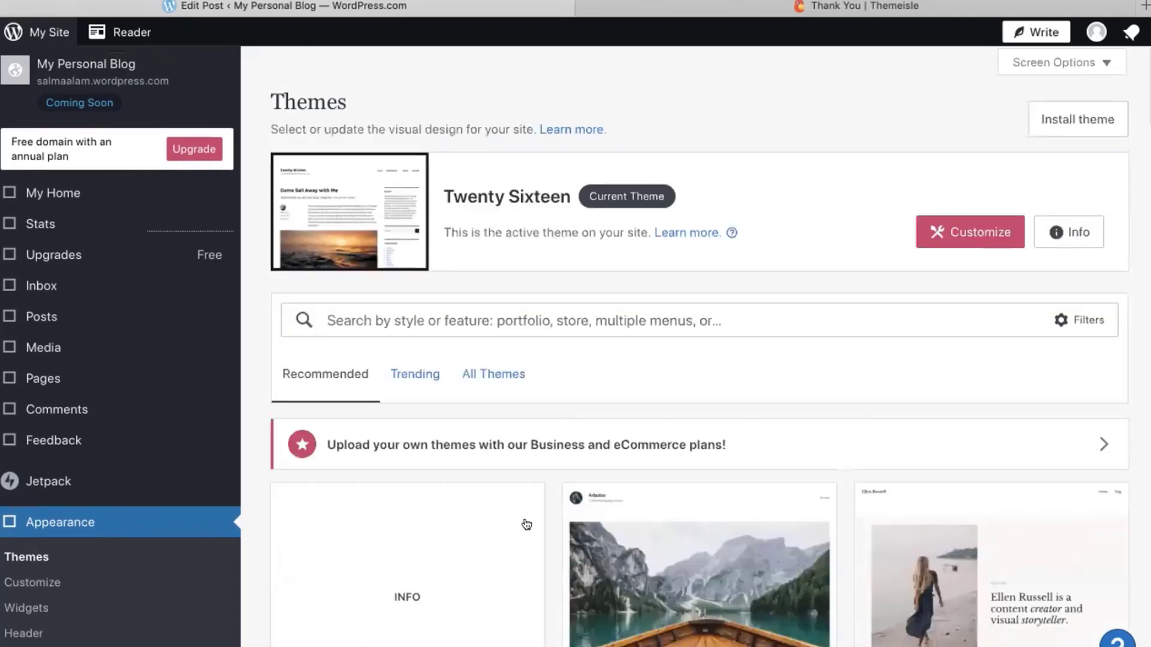
pyautogui.scroll(-3, 526, 523)
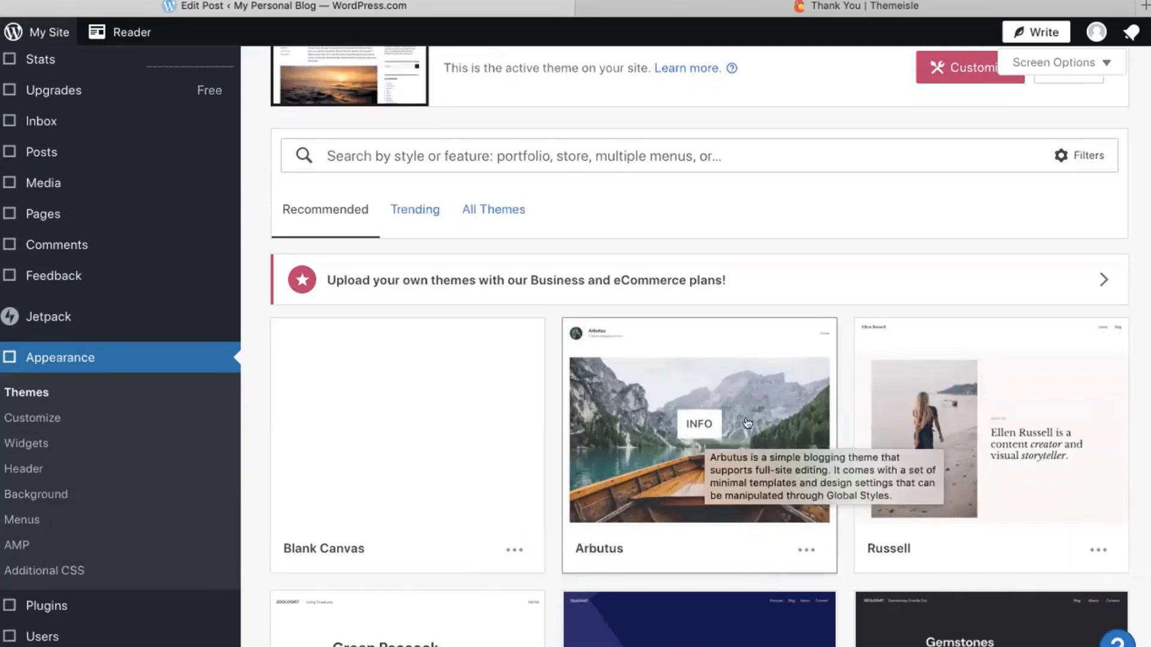
pyautogui.scroll(-2, 849, 556)
pyautogui.scroll(-4, 849, 558)
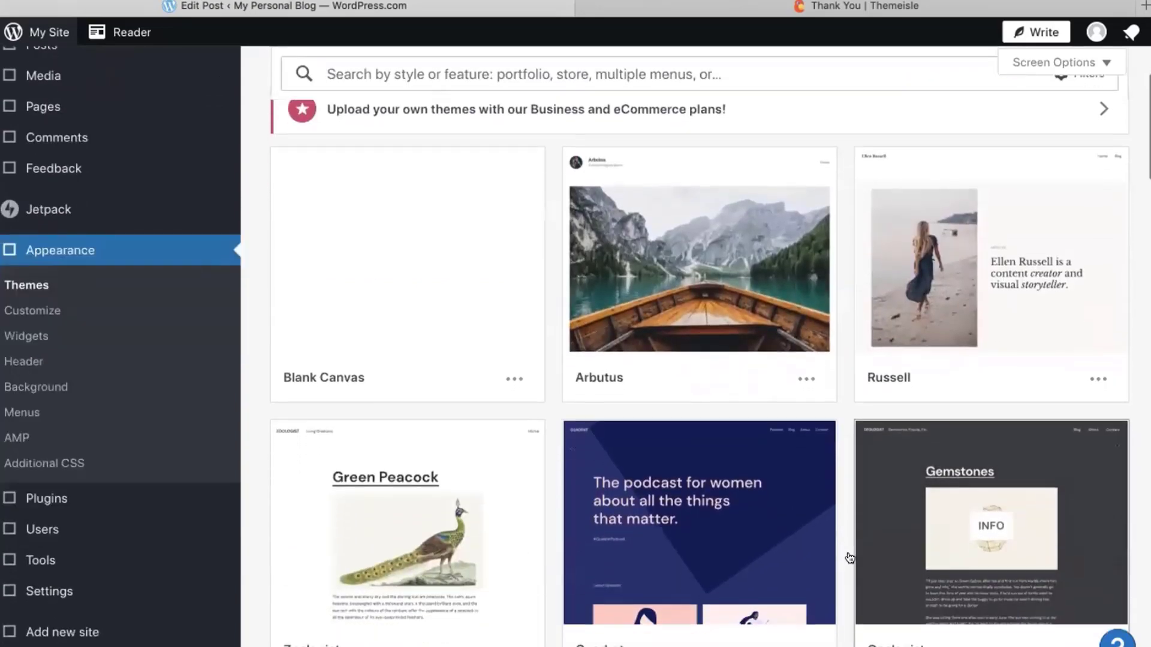
pyautogui.scroll(-3, 850, 568)
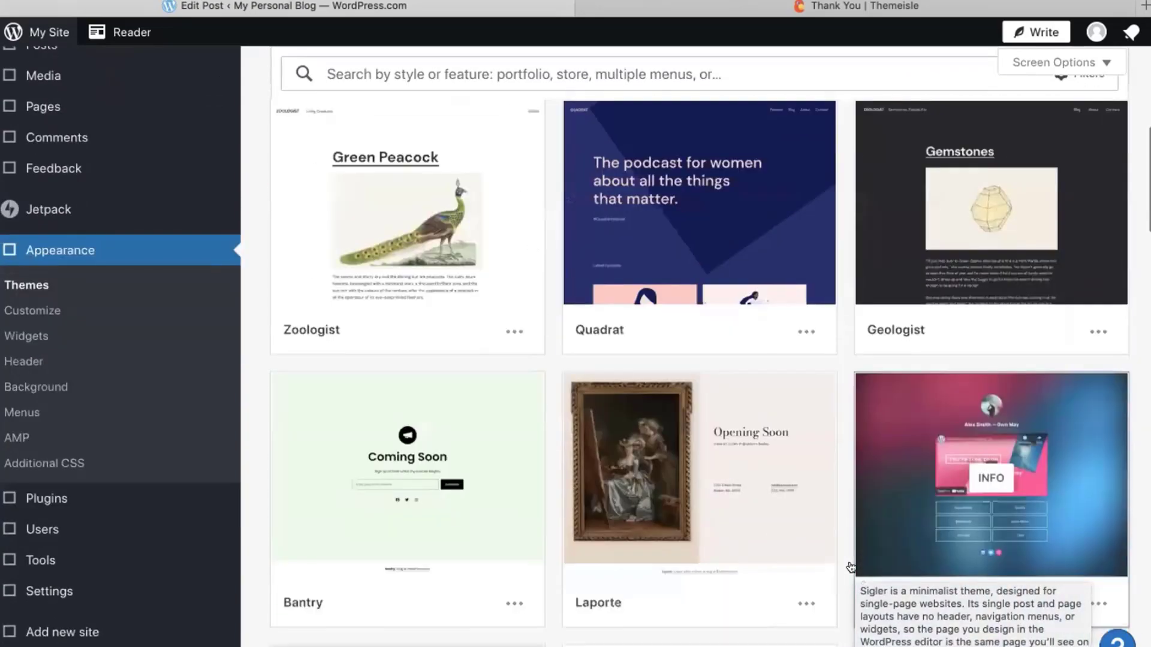
pyautogui.scroll(15, 851, 563)
pyautogui.scroll(-1, 856, 536)
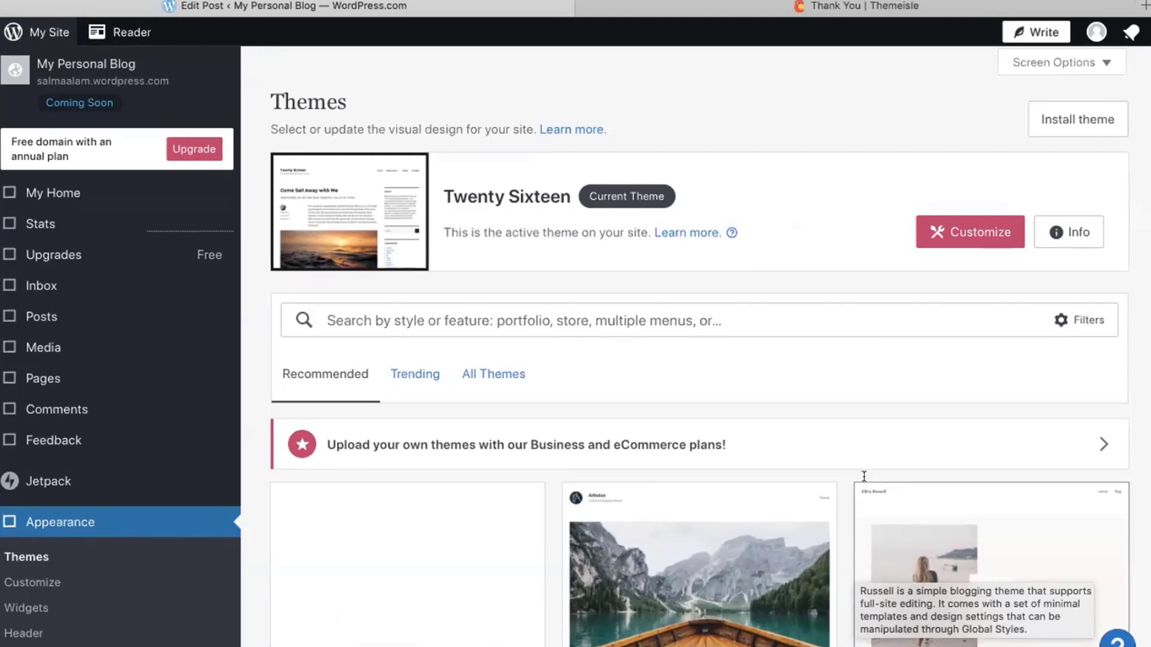
# Open the Install theme page with its .zip upload area and Business plan notice.
pyautogui.click(1066, 123)
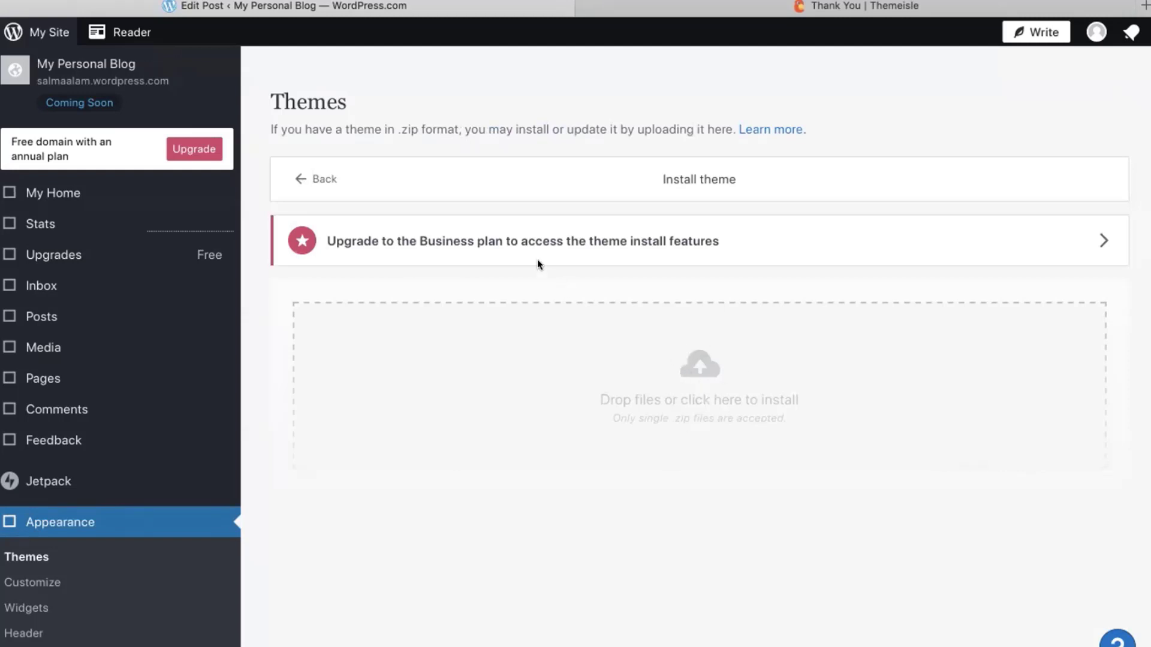
pyautogui.tripleClick(693, 177)
pyautogui.click(724, 319)
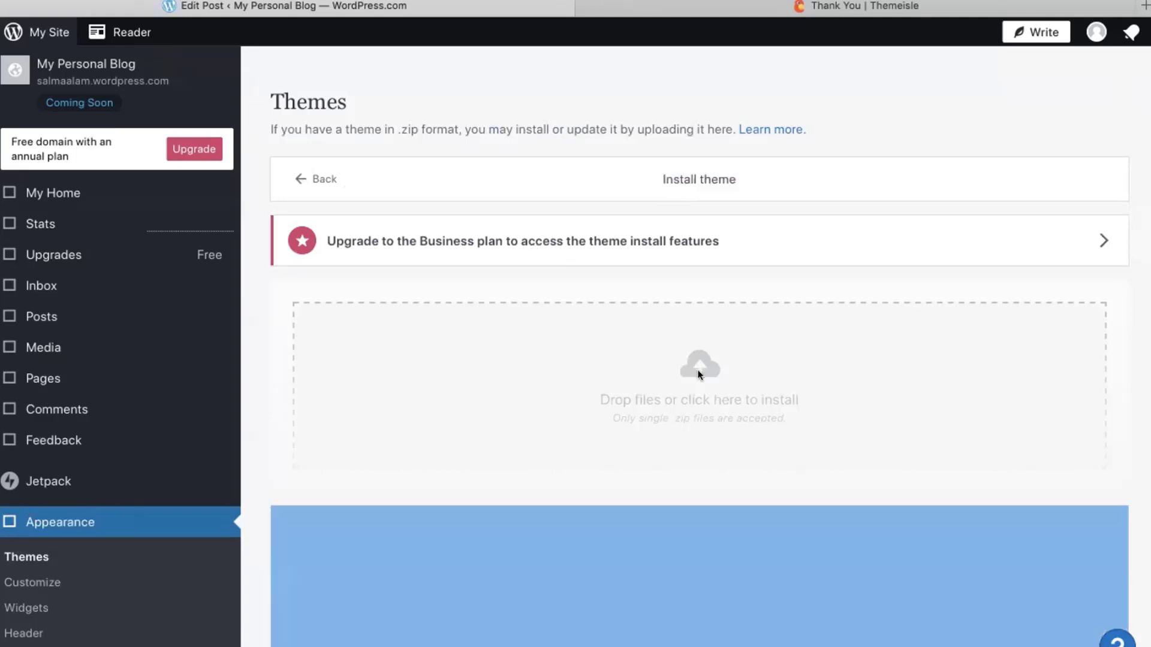
pyautogui.click(623, 241)
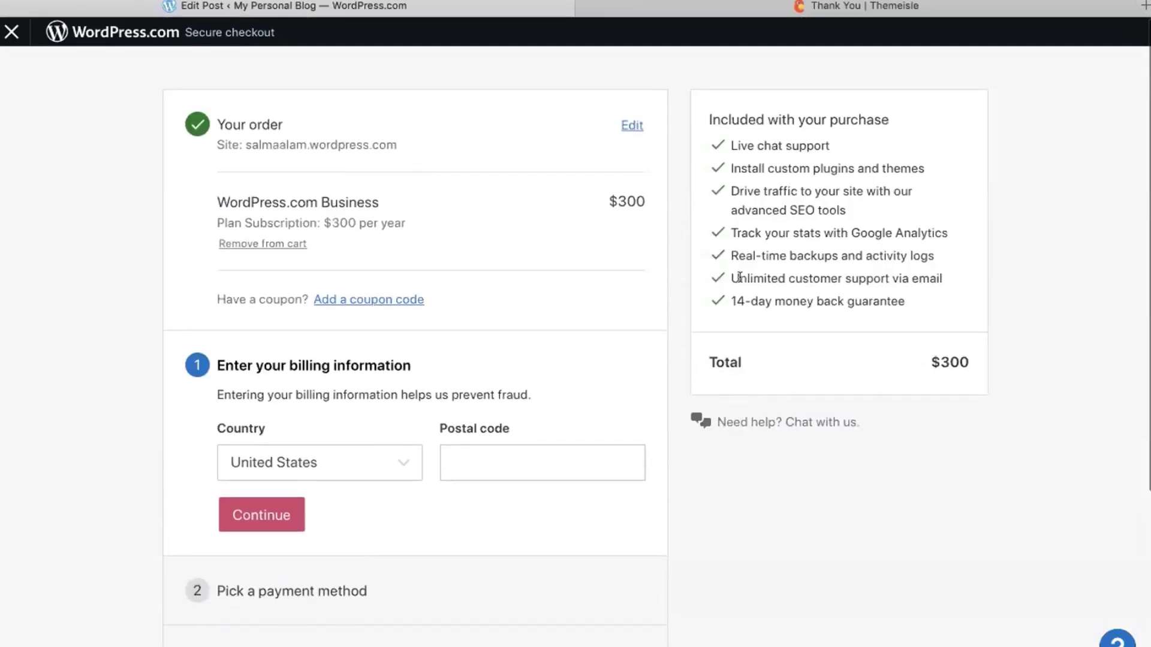
pyautogui.scroll(-3, 466, 510)
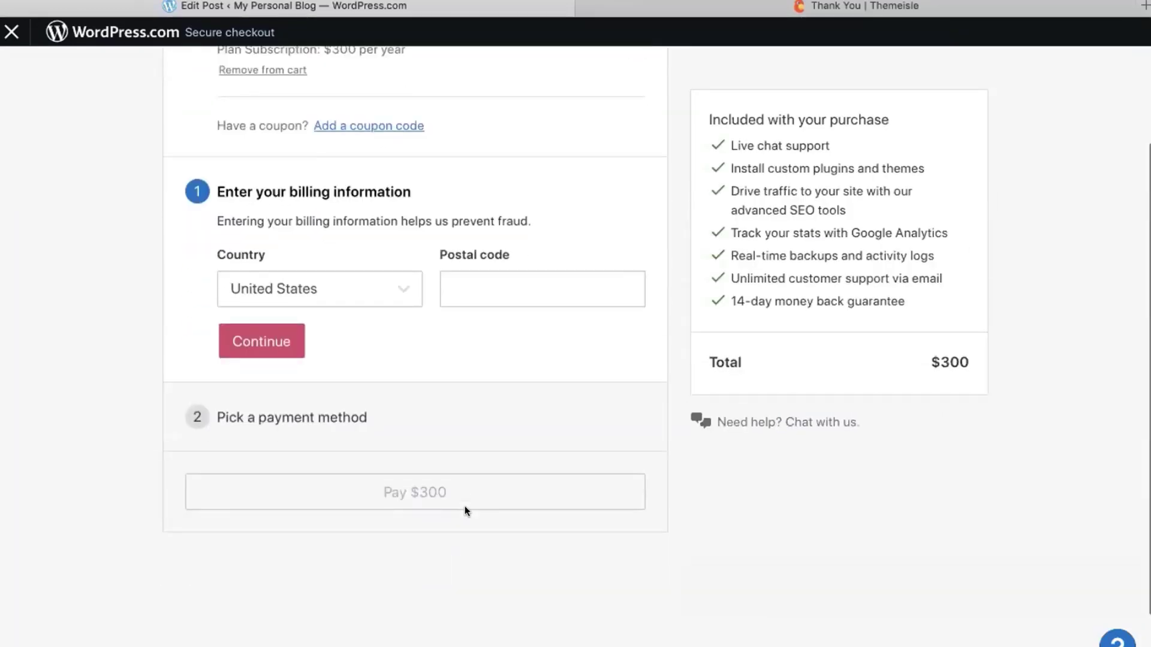
pyautogui.scroll(3, 362, 405)
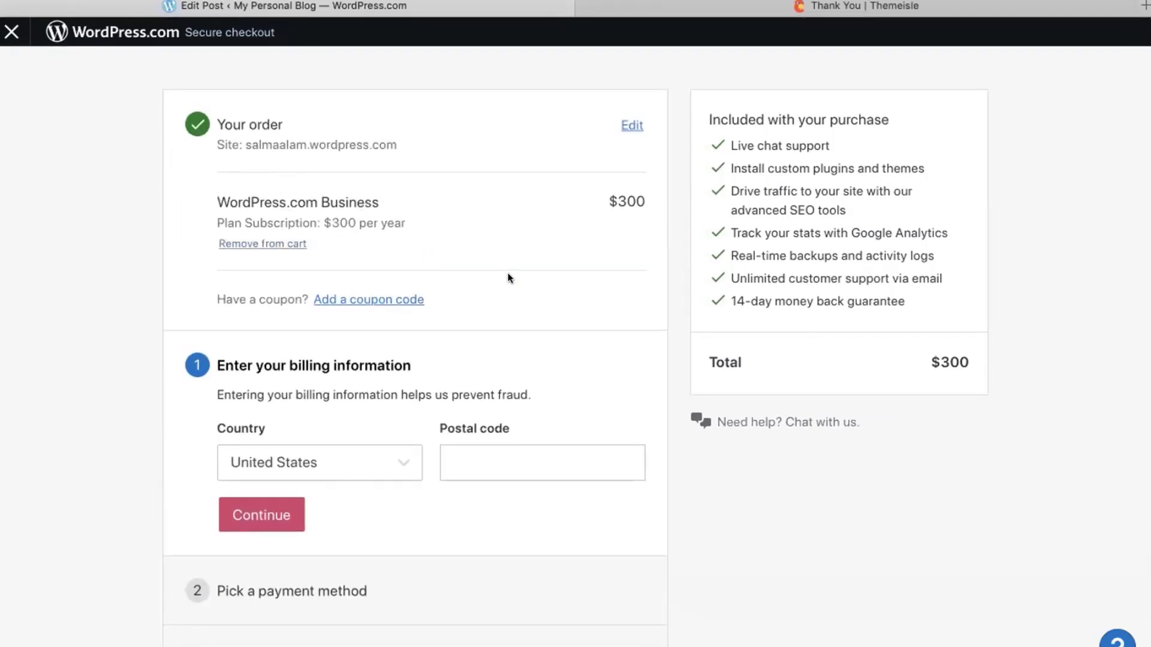
pyautogui.scroll(-4, 432, 360)
pyautogui.scroll(4, 432, 360)
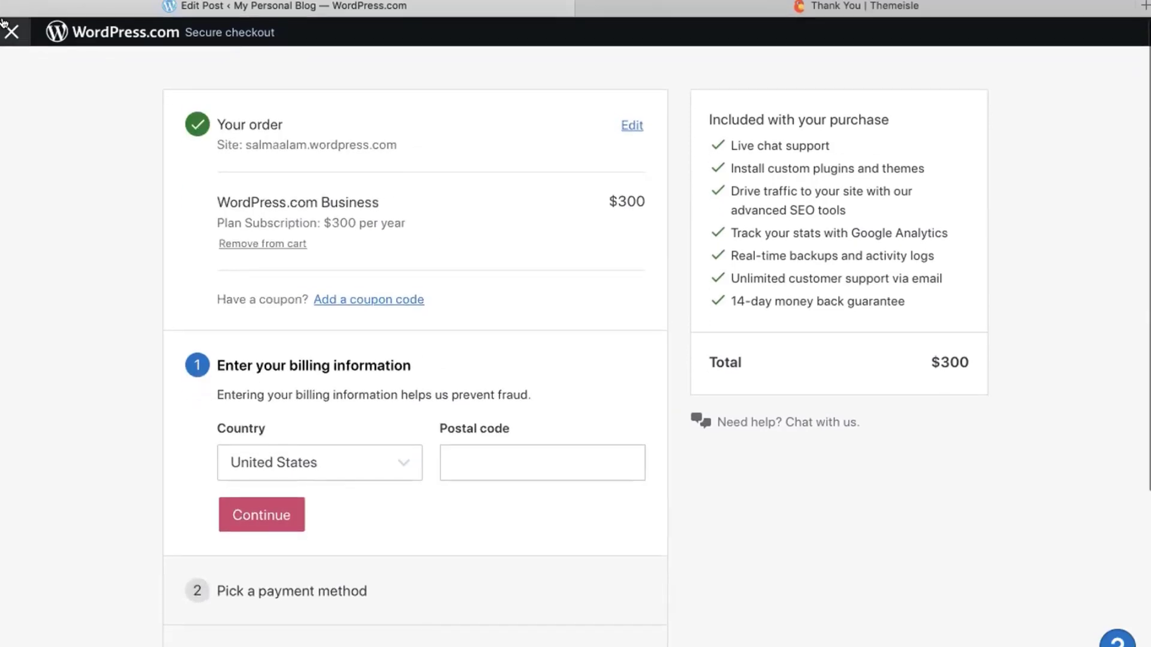
pyautogui.click(11, 31)
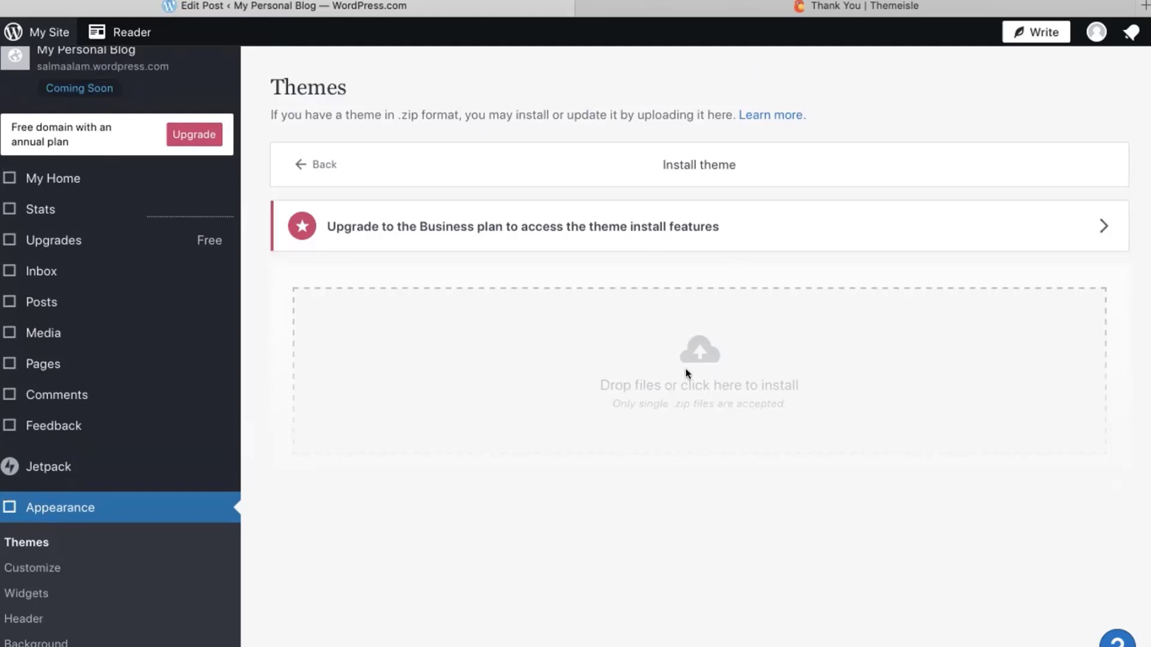
pyautogui.scroll(-1, 832, 276)
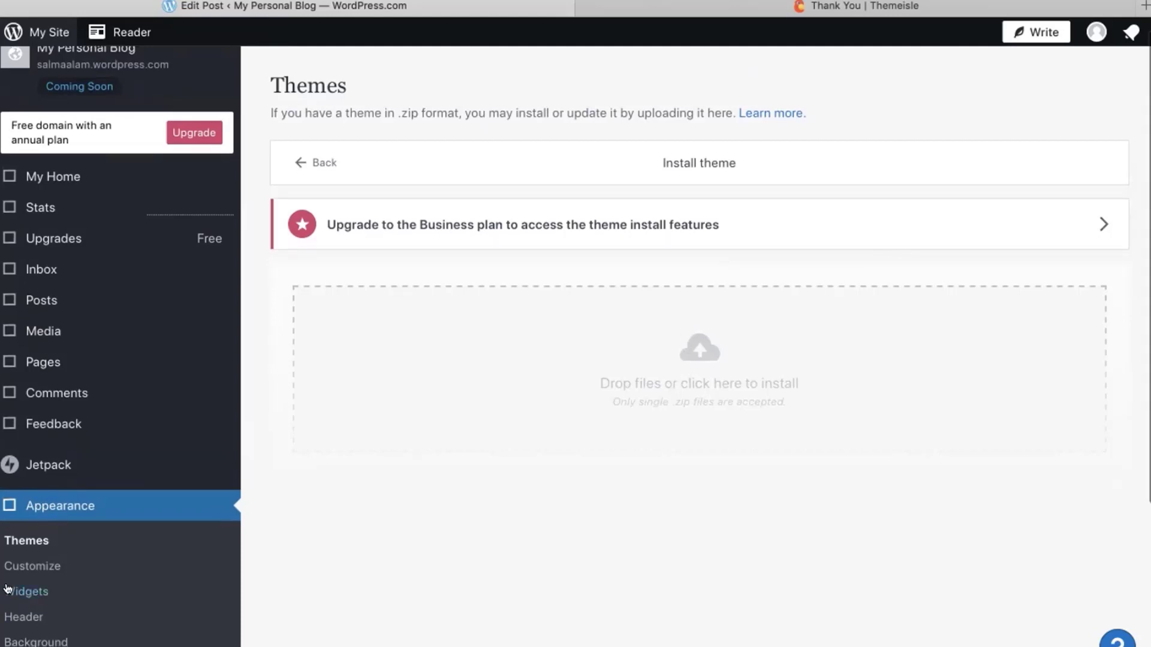
pyautogui.click(30, 539)
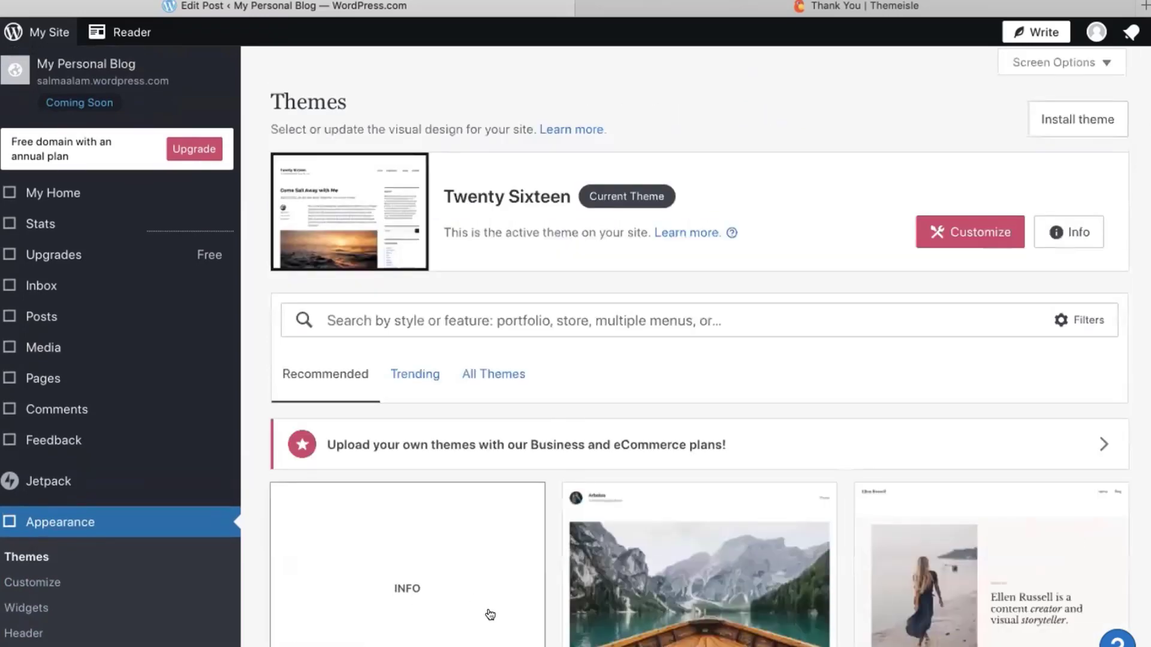
pyautogui.moveTo(491, 614)
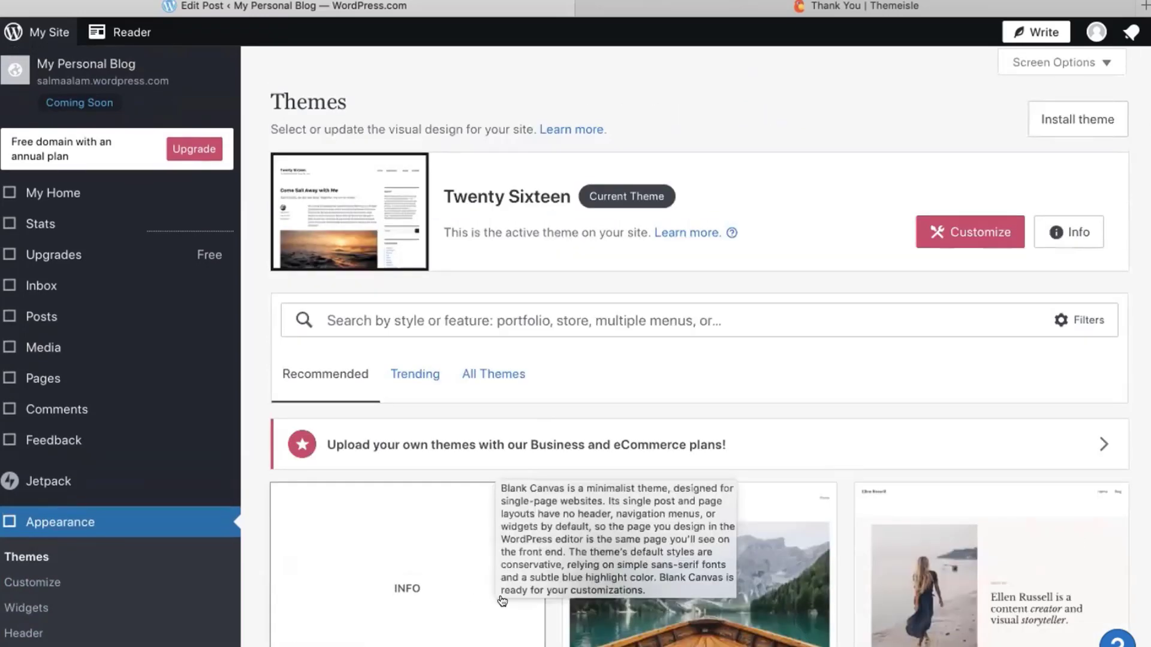
pyautogui.scroll(-8, 686, 618)
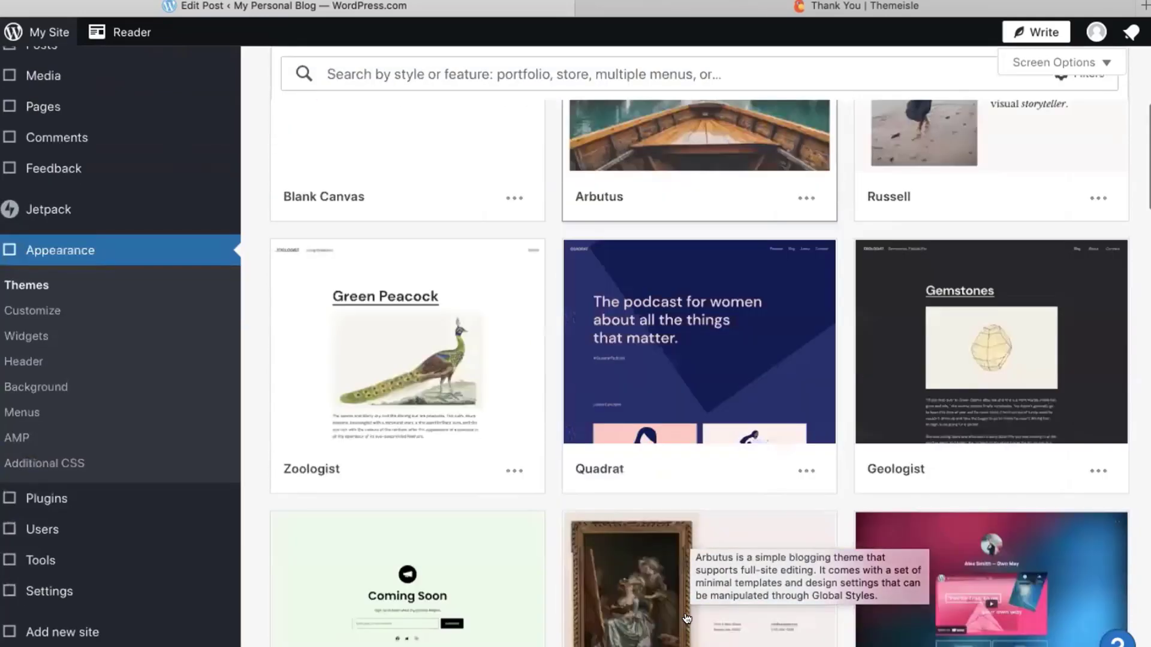
pyautogui.scroll(-1, 686, 619)
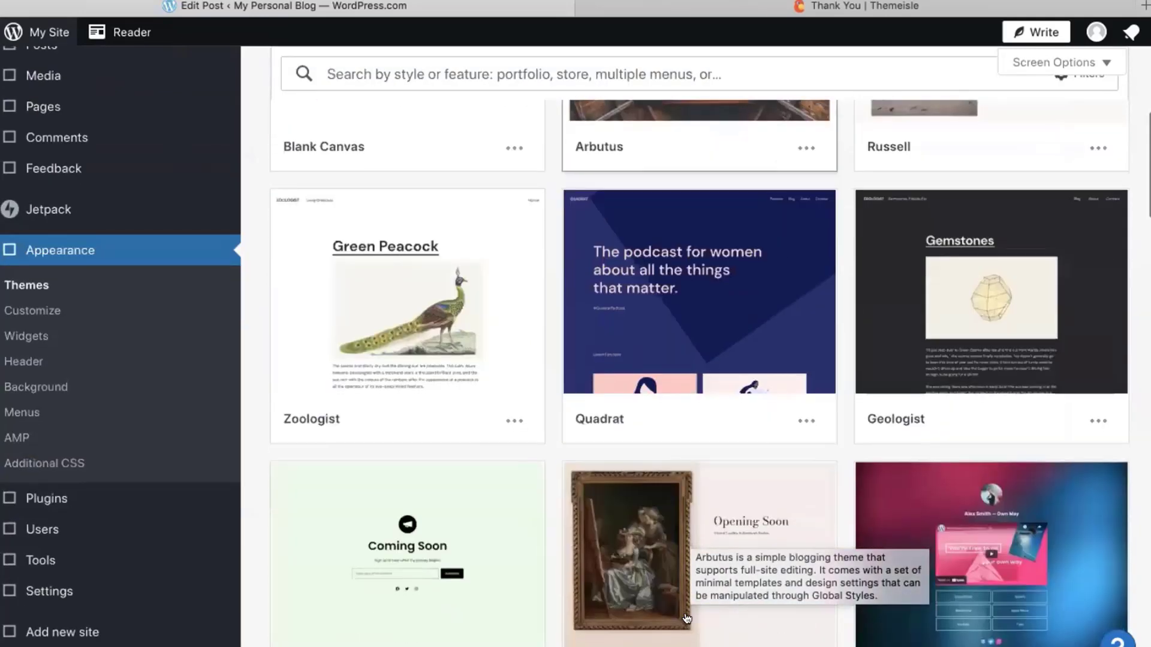
pyautogui.click(425, 68)
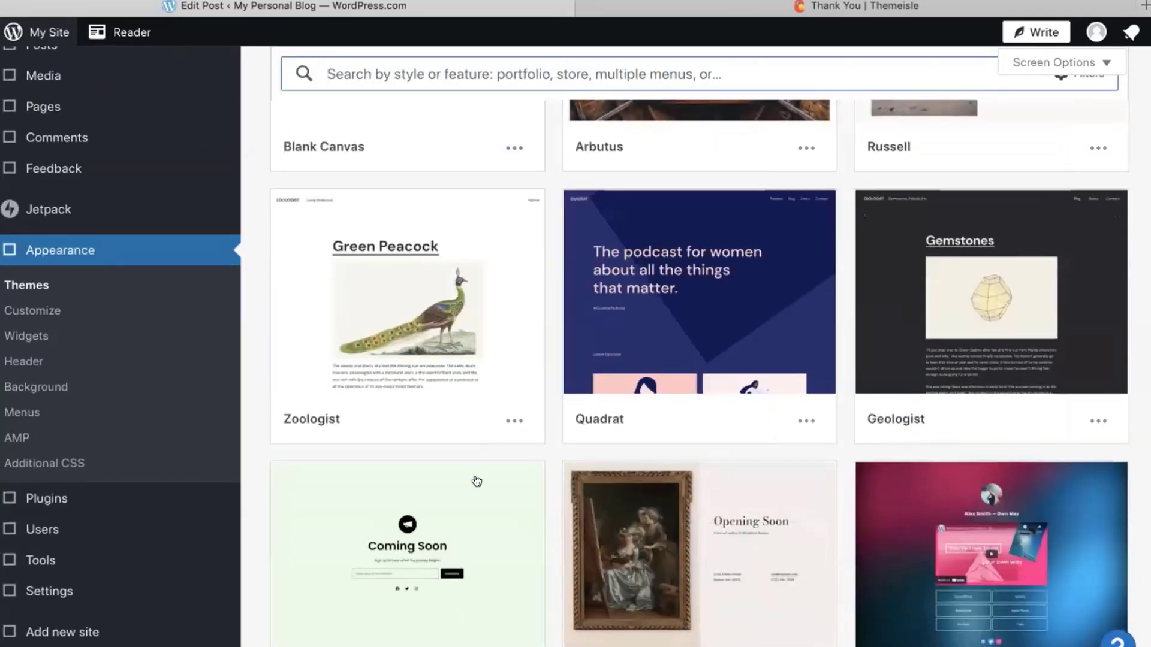
pyautogui.scroll(-1, 477, 481)
pyautogui.scroll(-8, 476, 481)
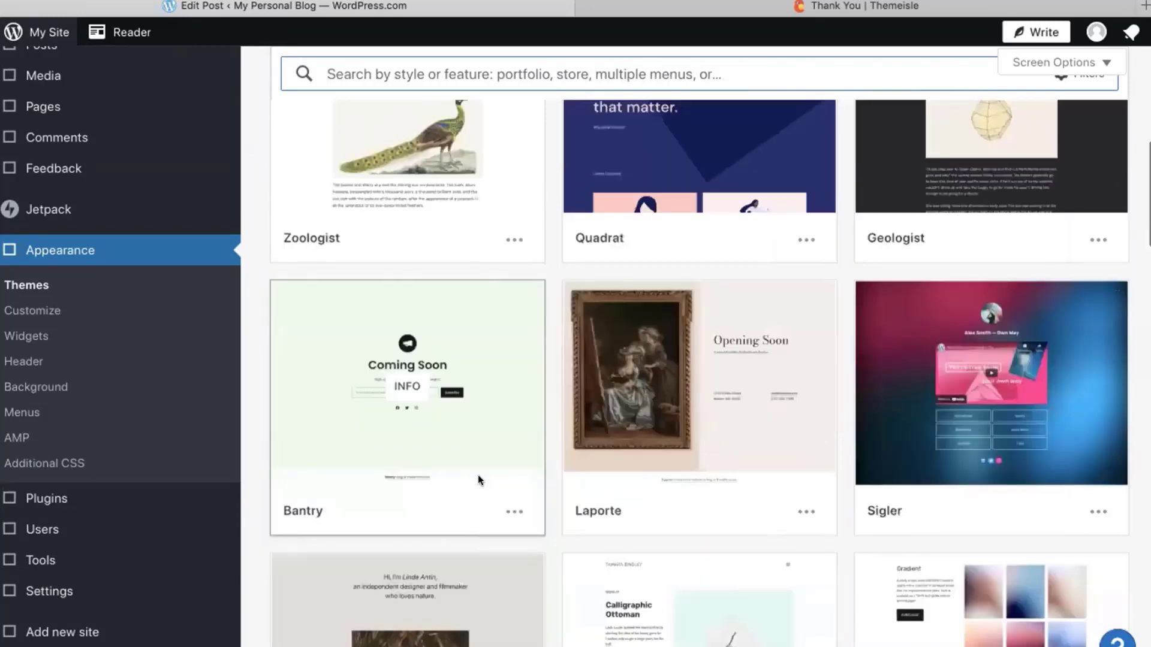
pyautogui.scroll(-6, 478, 479)
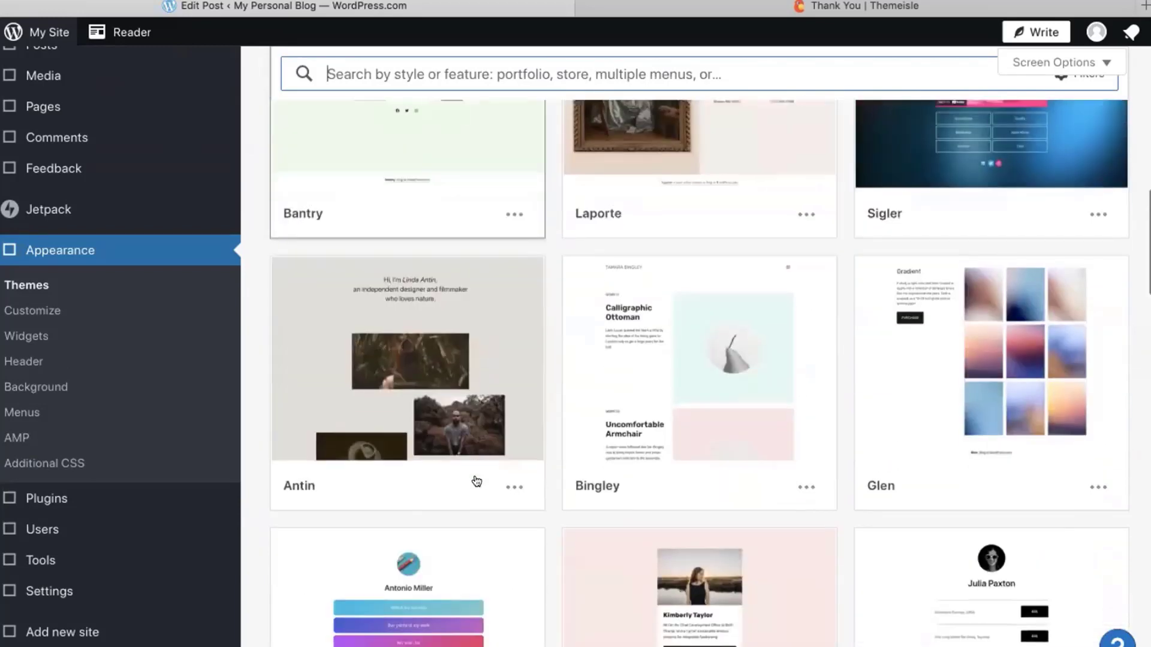
pyautogui.scroll(-10, 476, 478)
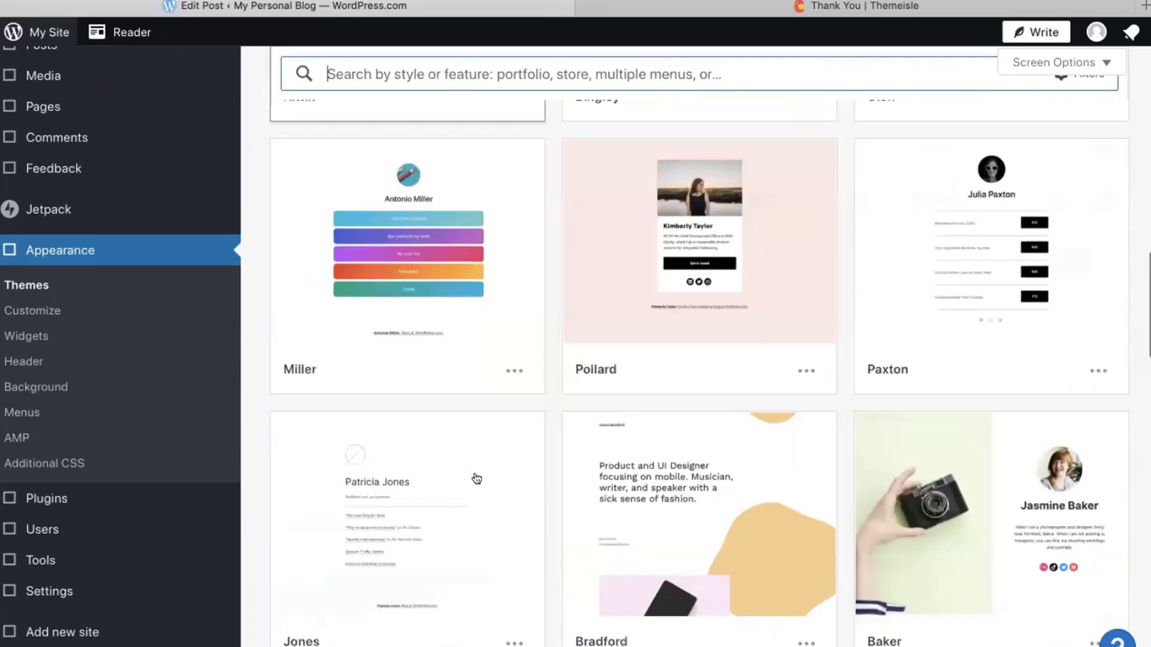
pyautogui.scroll(-4, 476, 477)
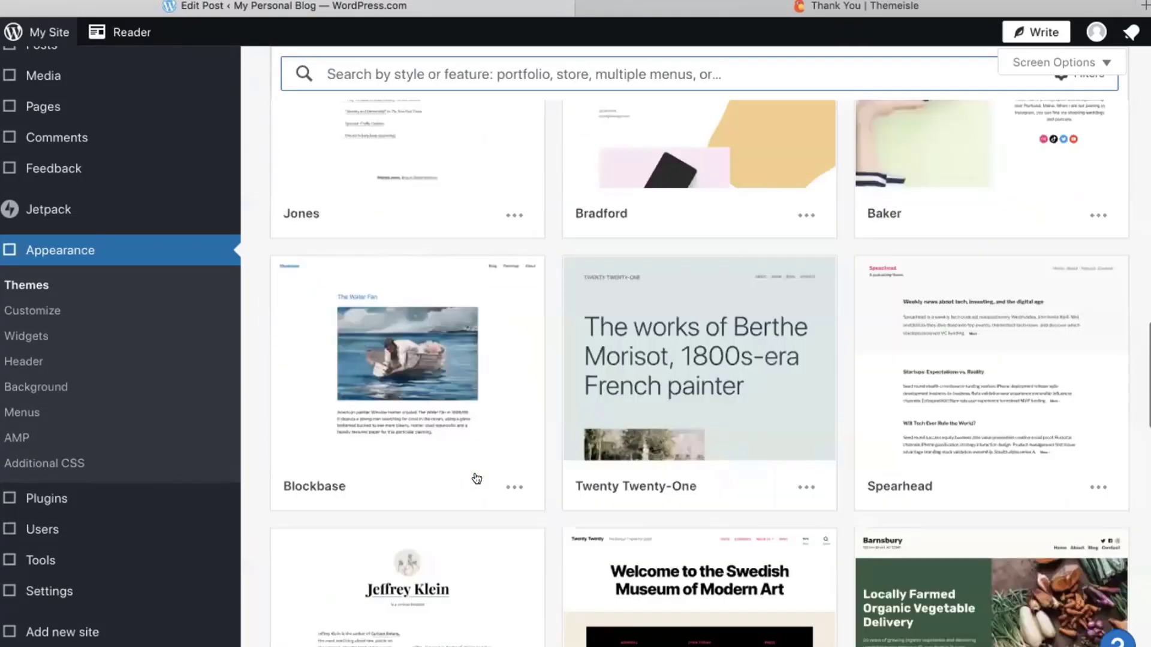
pyautogui.scroll(-10, 476, 477)
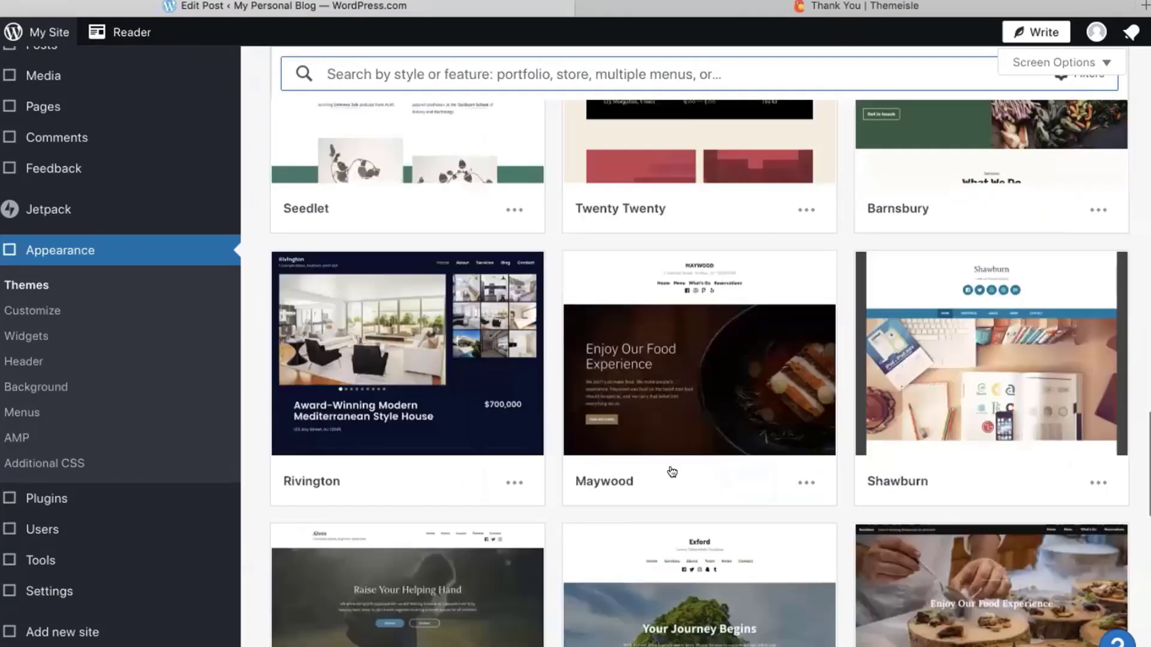
pyautogui.scroll(-10, 670, 470)
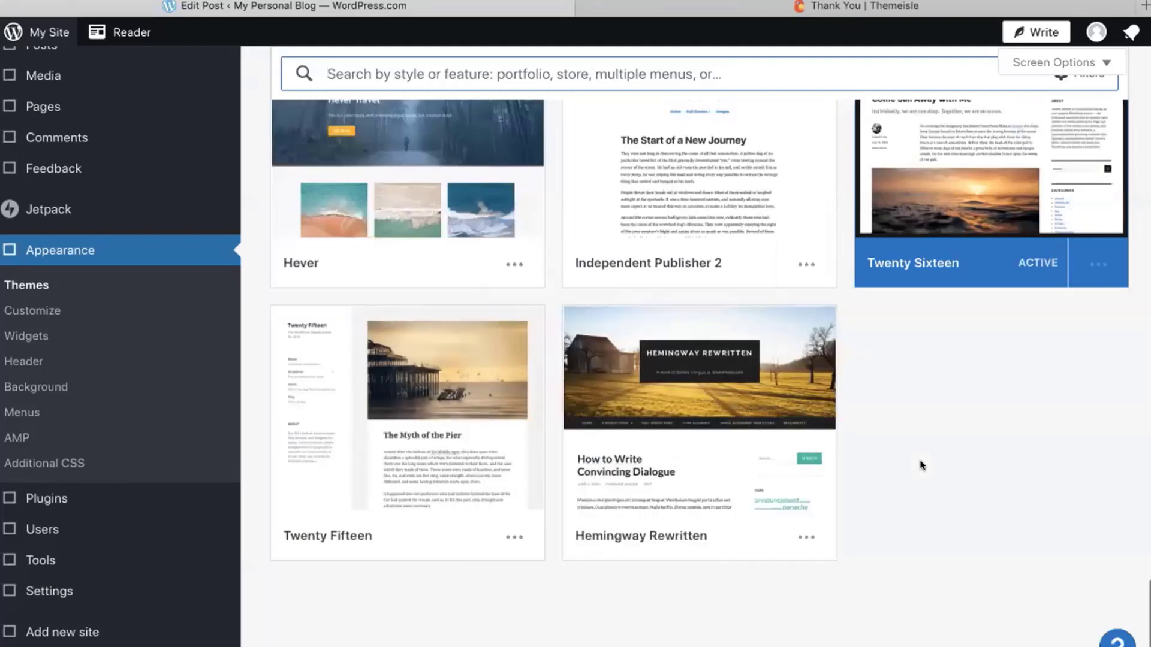
pyautogui.scroll(1, 812, 533)
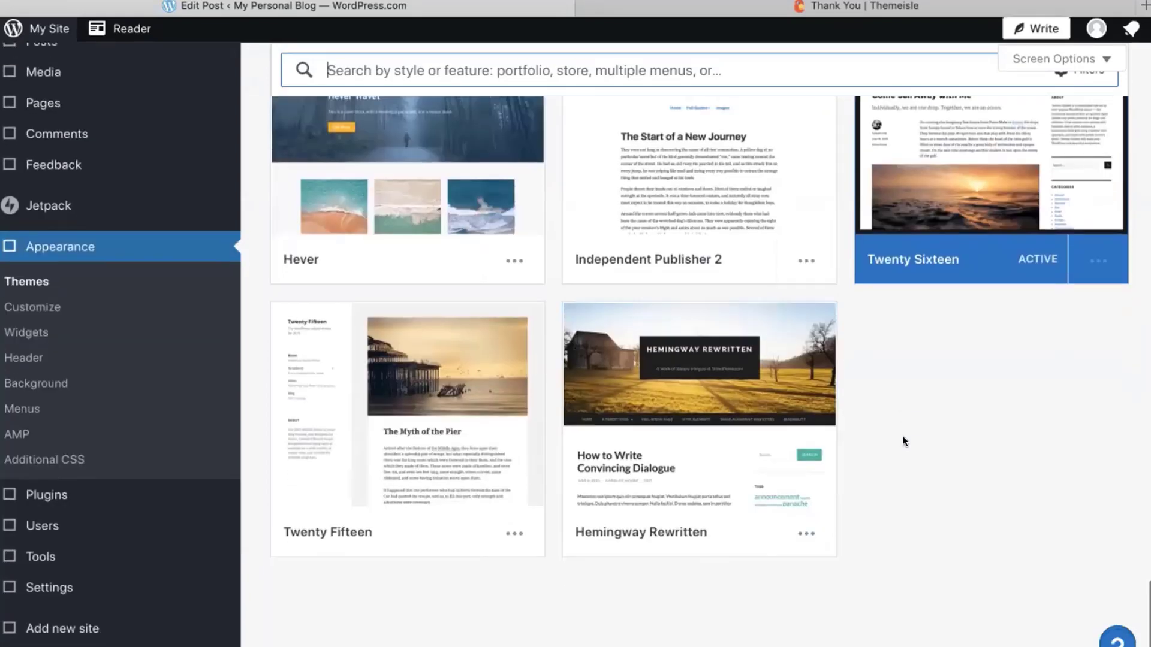
pyautogui.scroll(3, 901, 440)
pyautogui.scroll(2, 899, 443)
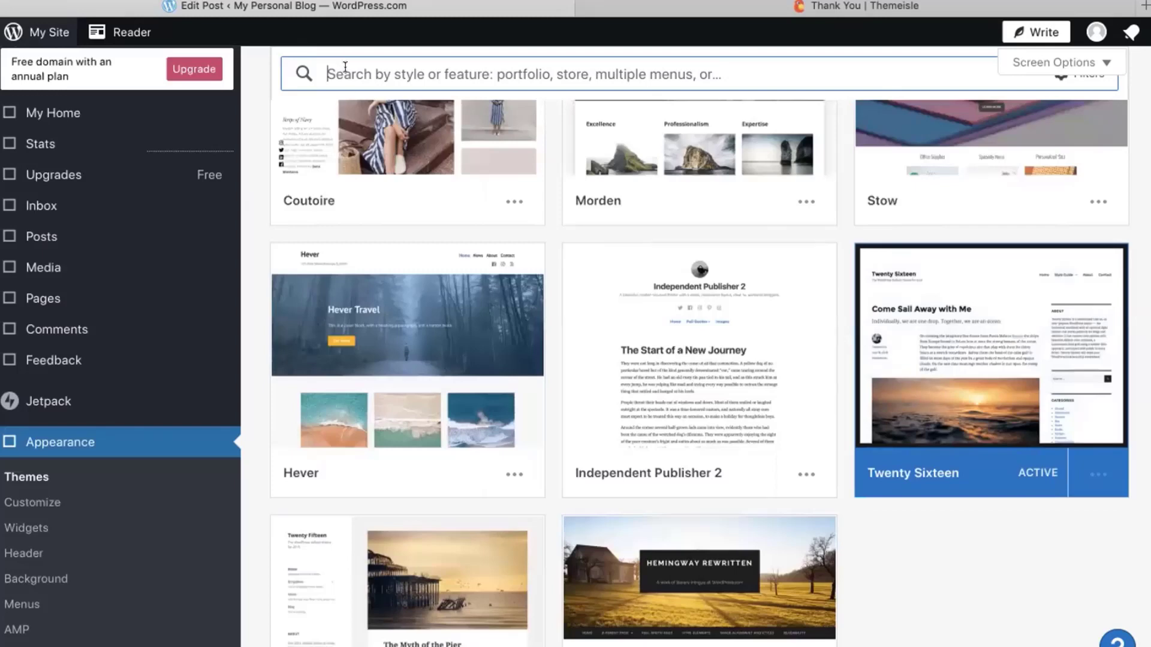
# Search themes for 'neve' and open the details page of the resulting Rockfield theme.
pyautogui.write('neve')
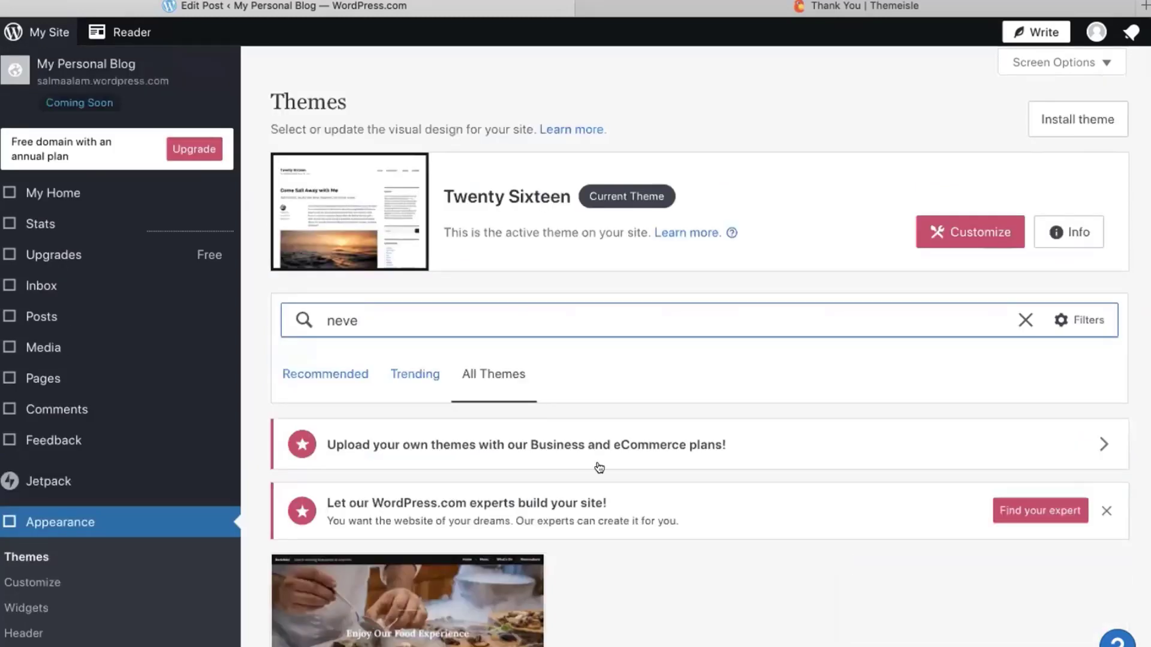
pyautogui.scroll(-1, 624, 506)
pyautogui.scroll(-3, 625, 506)
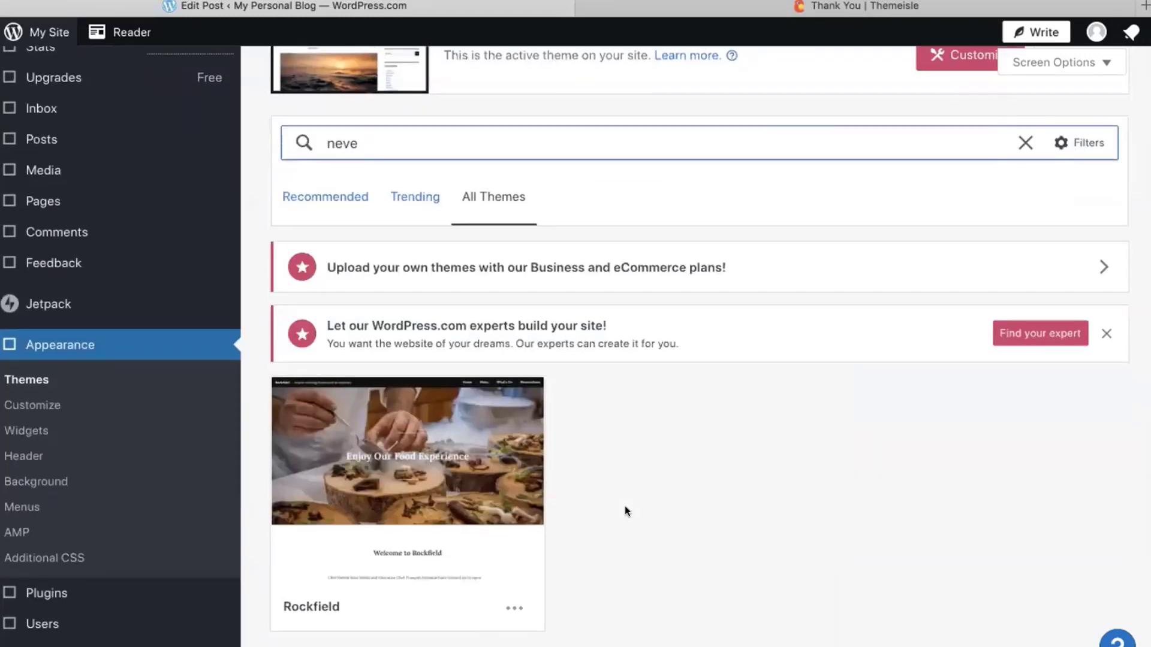
pyautogui.moveTo(456, 474)
pyautogui.moveTo(396, 449)
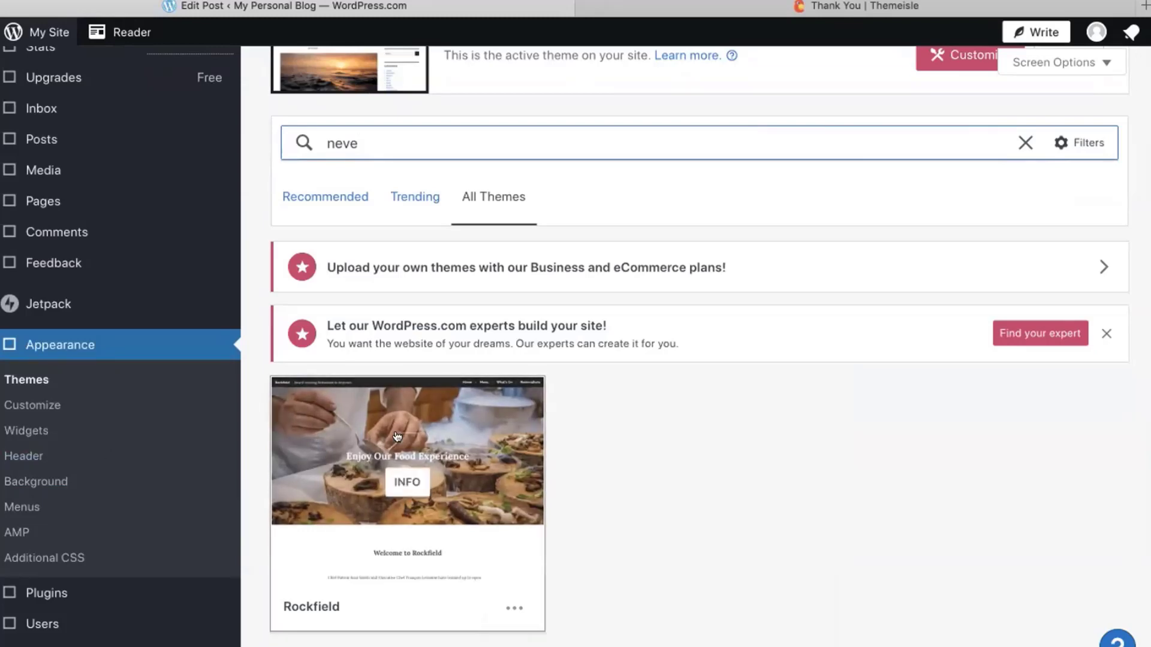
pyautogui.click(375, 420)
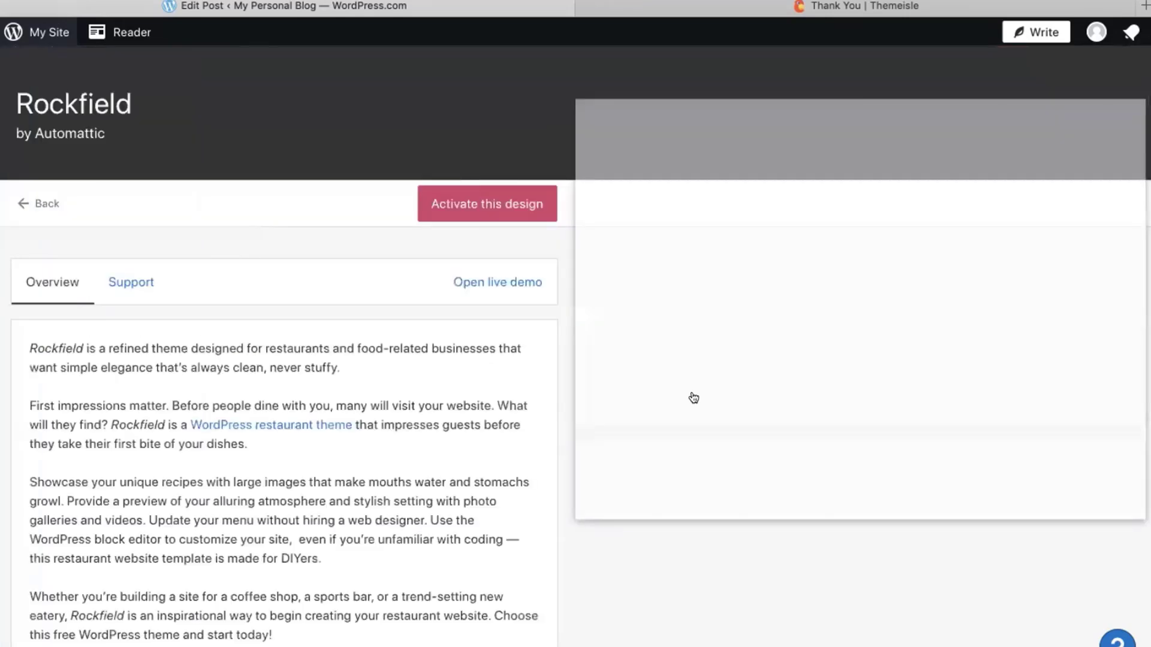
# Look over the Rockfield details page and start activating it with 'Activate this design'.
pyautogui.scroll(-2, 695, 396)
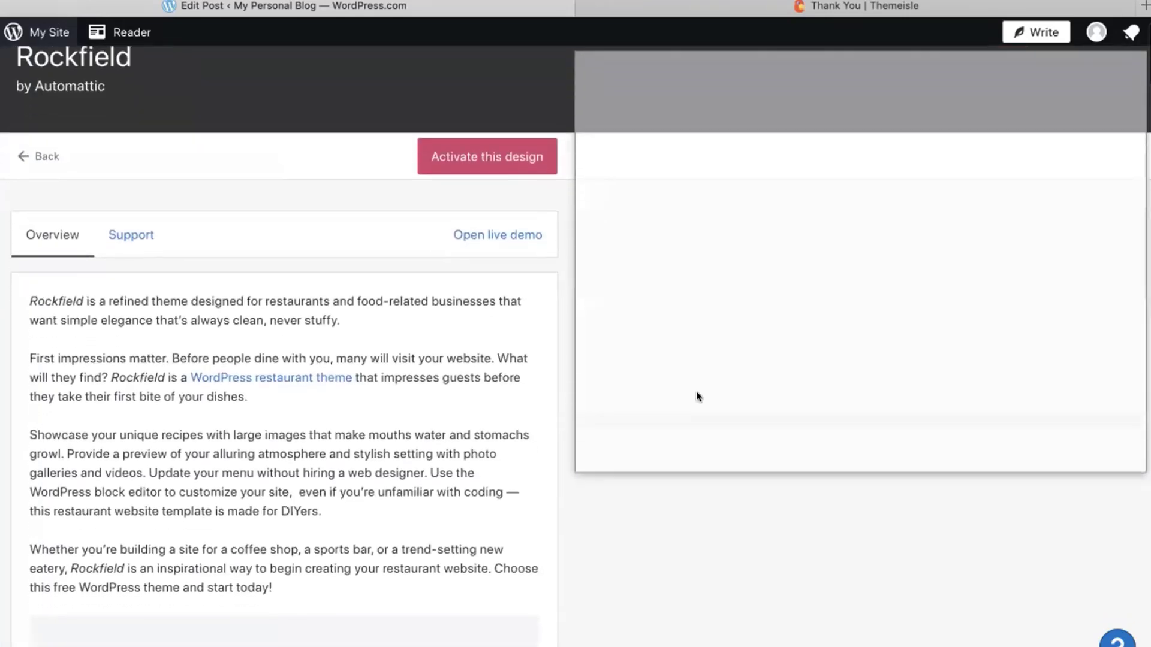
pyautogui.scroll(-3, 697, 395)
pyautogui.scroll(-2, 697, 397)
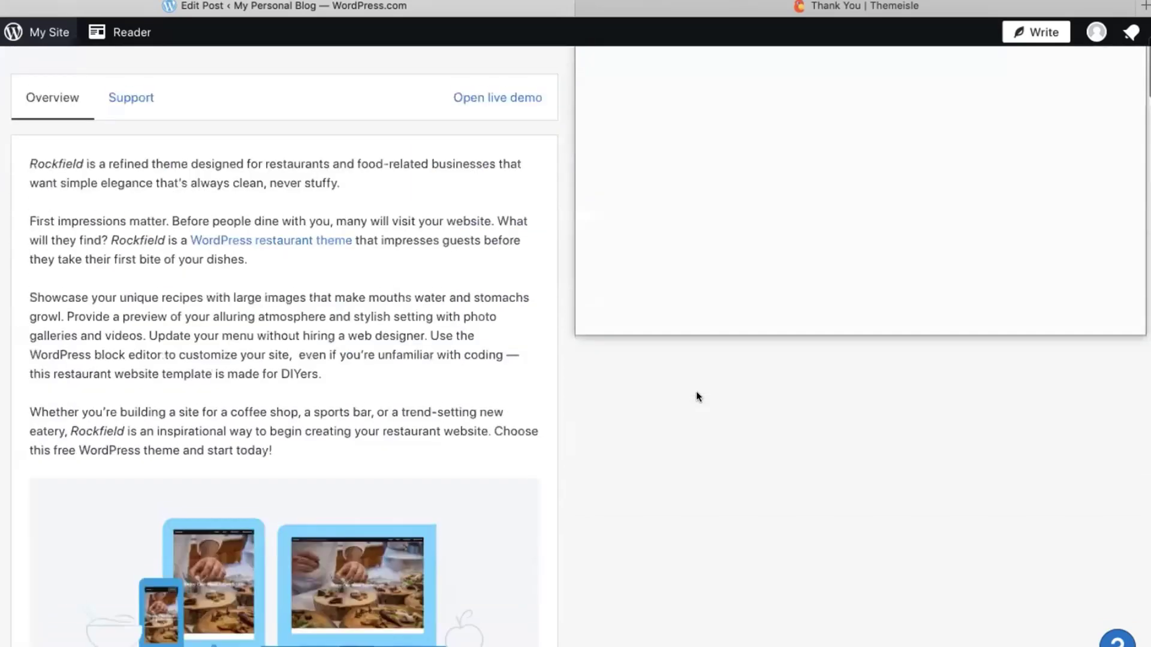
pyautogui.scroll(3, 504, 137)
pyautogui.click(504, 136)
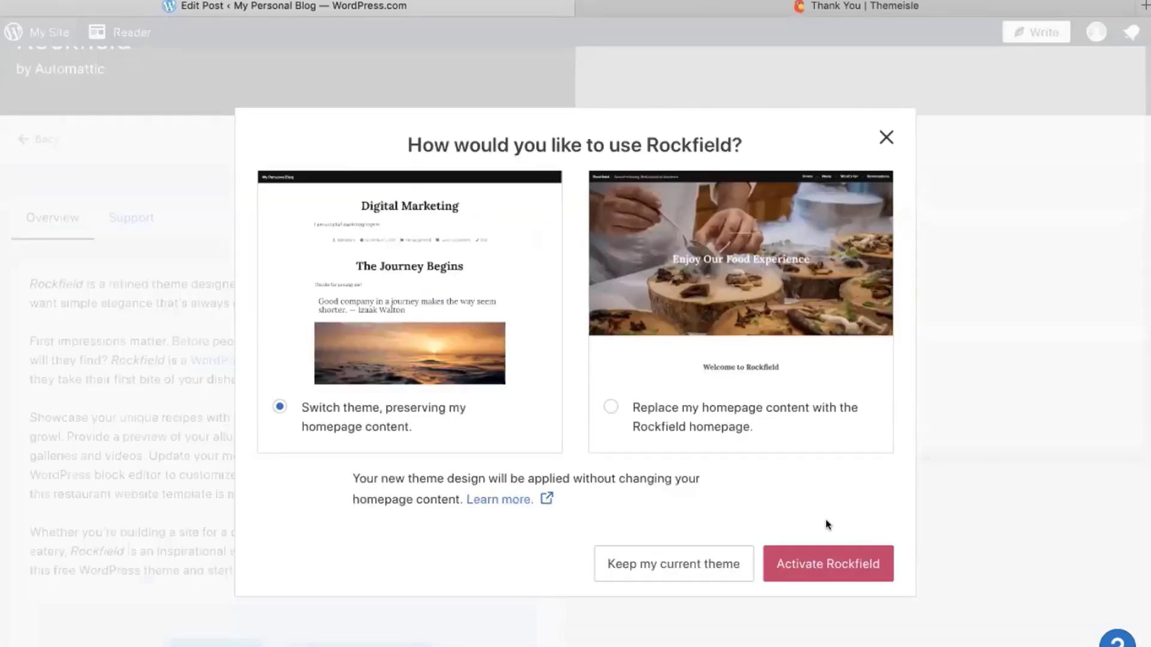
# Activate Rockfield keeping the current homepage content, then launch the Customizer.
pyautogui.click(829, 551)
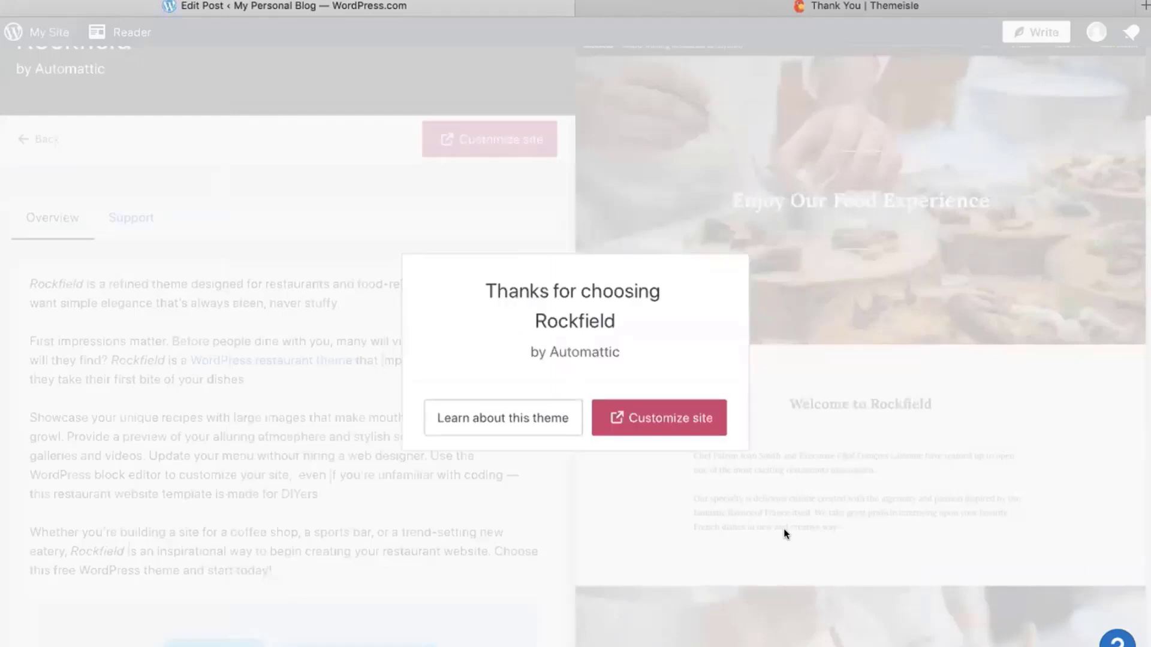
pyautogui.click(680, 412)
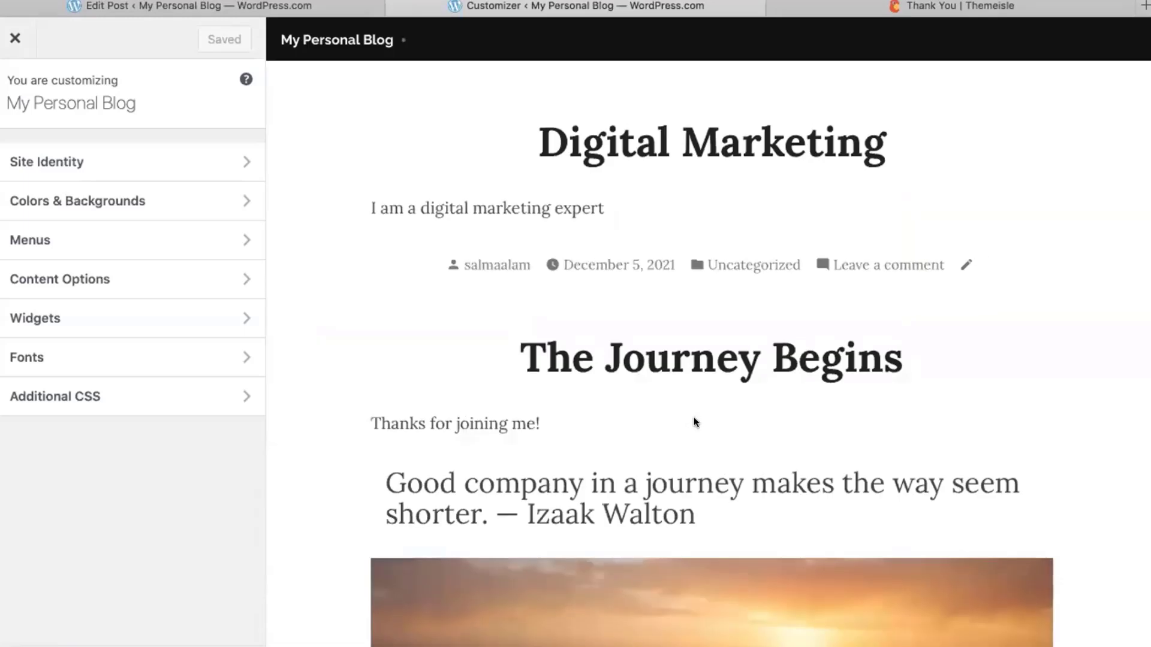
# Scroll through the My Personal Blog preview in the Customizer, then close it to My Home.
pyautogui.scroll(-1, 731, 449)
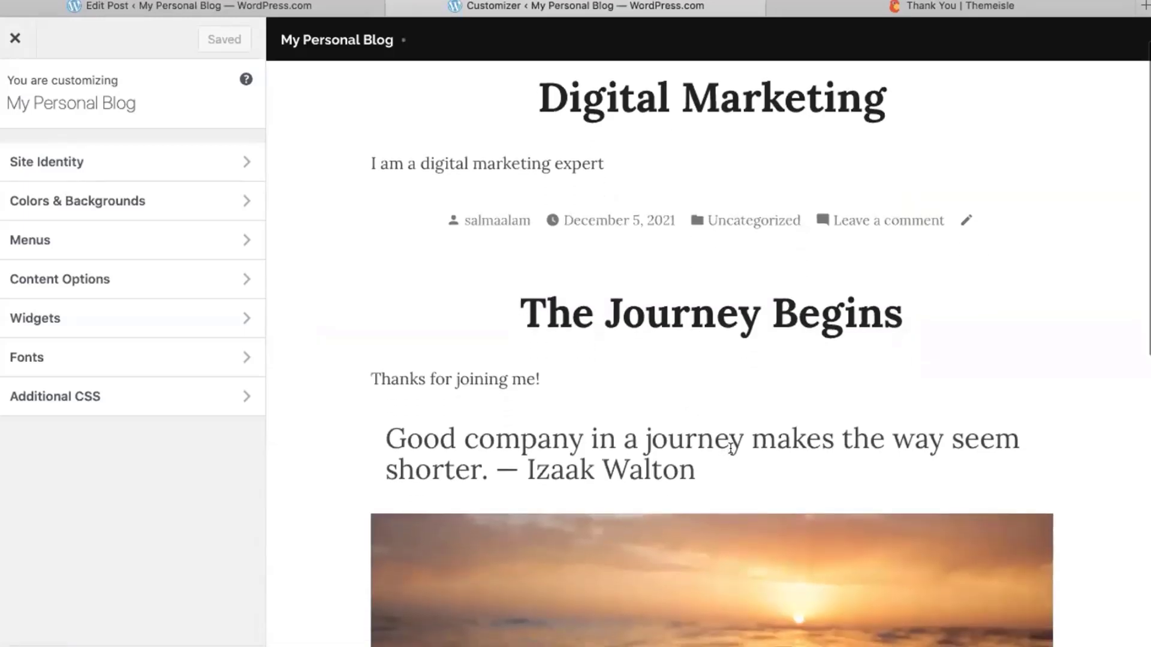
pyautogui.scroll(-2, 731, 450)
pyautogui.scroll(3, 731, 452)
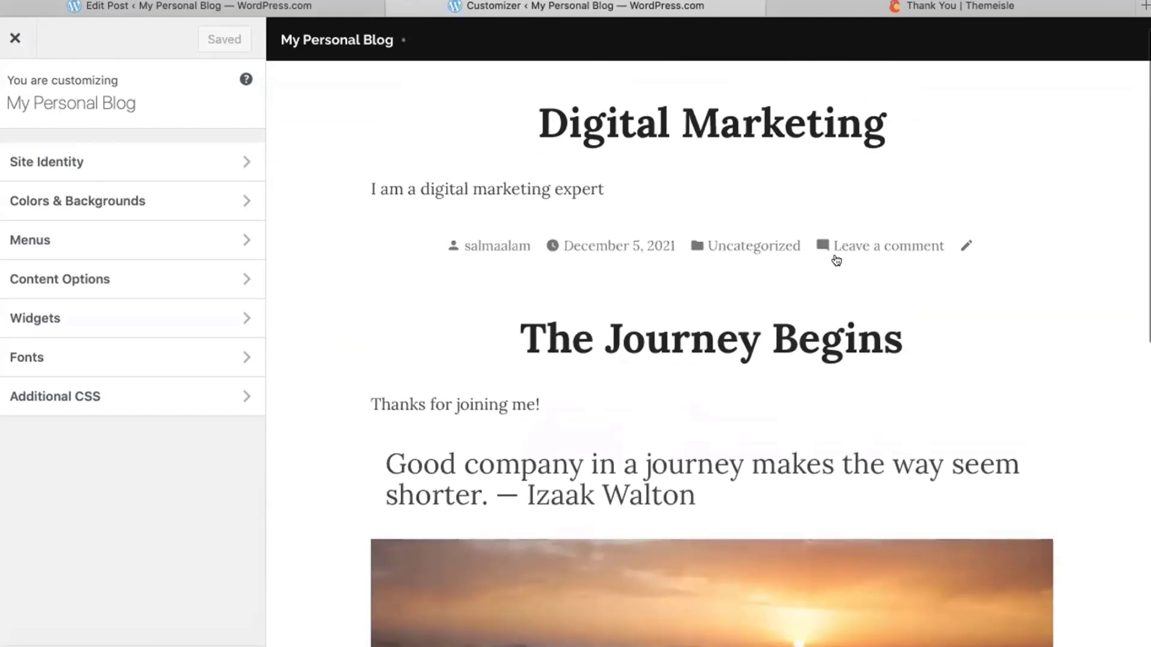
pyautogui.scroll(-6, 873, 406)
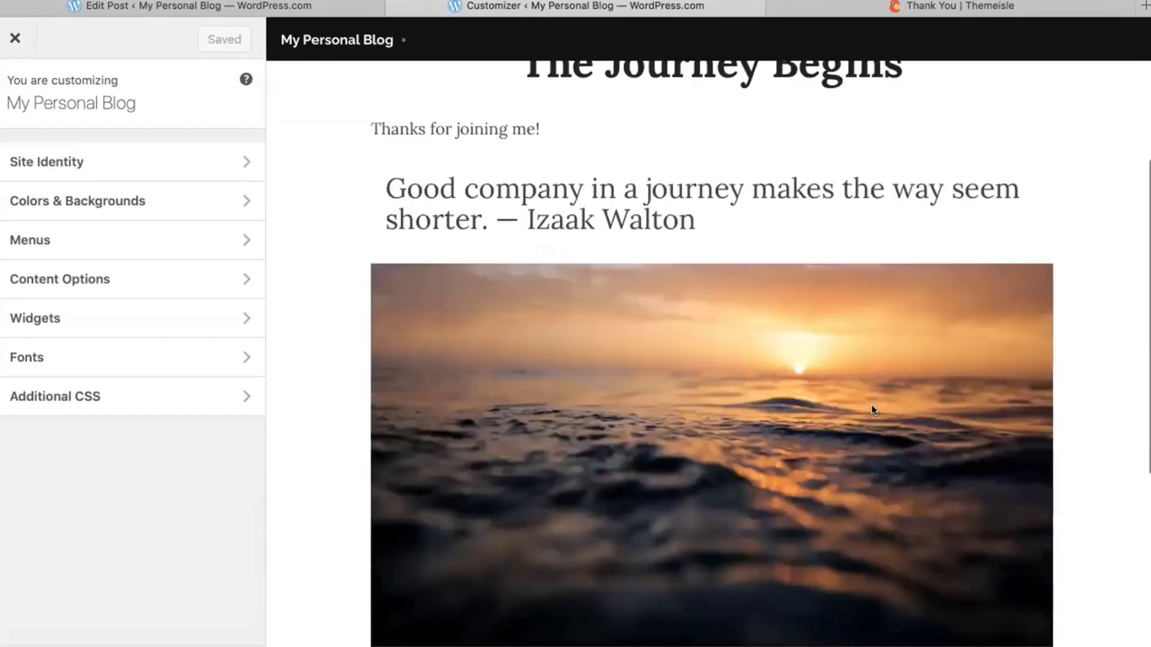
pyautogui.scroll(-5, 872, 404)
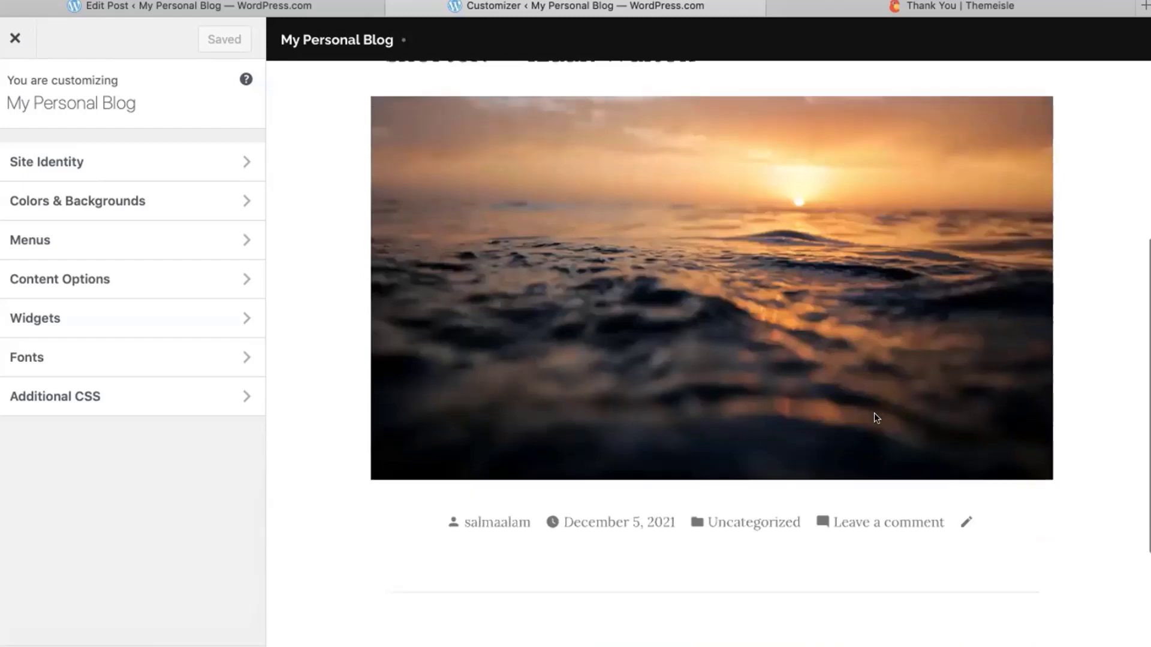
pyautogui.scroll(-4, 740, 407)
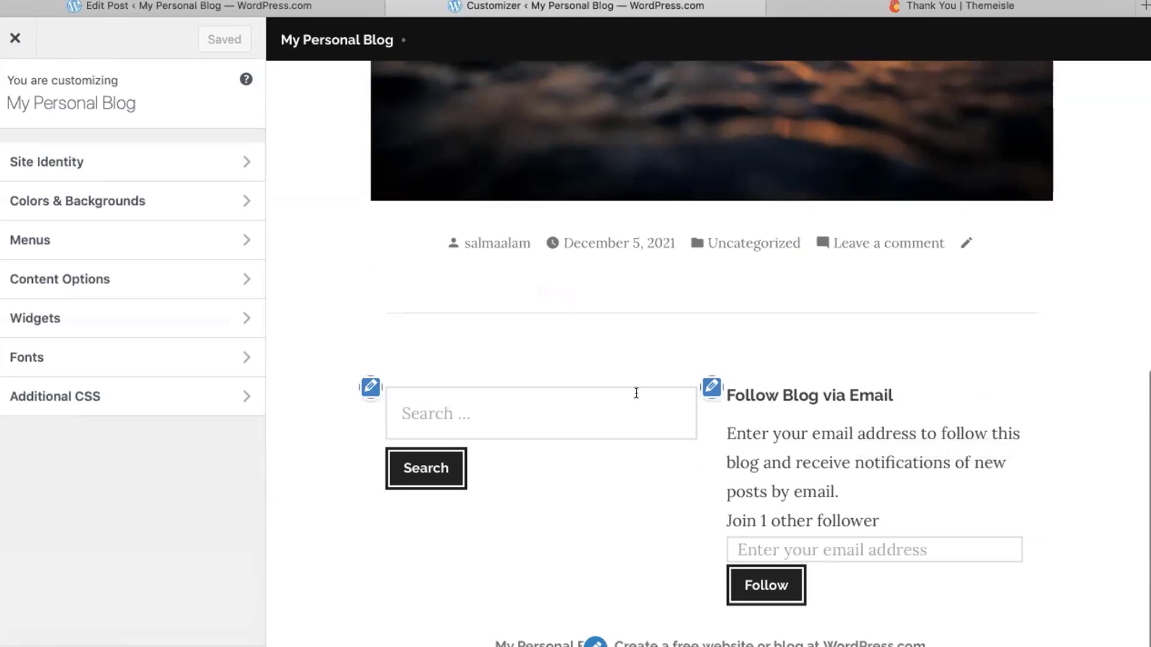
pyautogui.scroll(5, 652, 365)
pyautogui.click(14, 38)
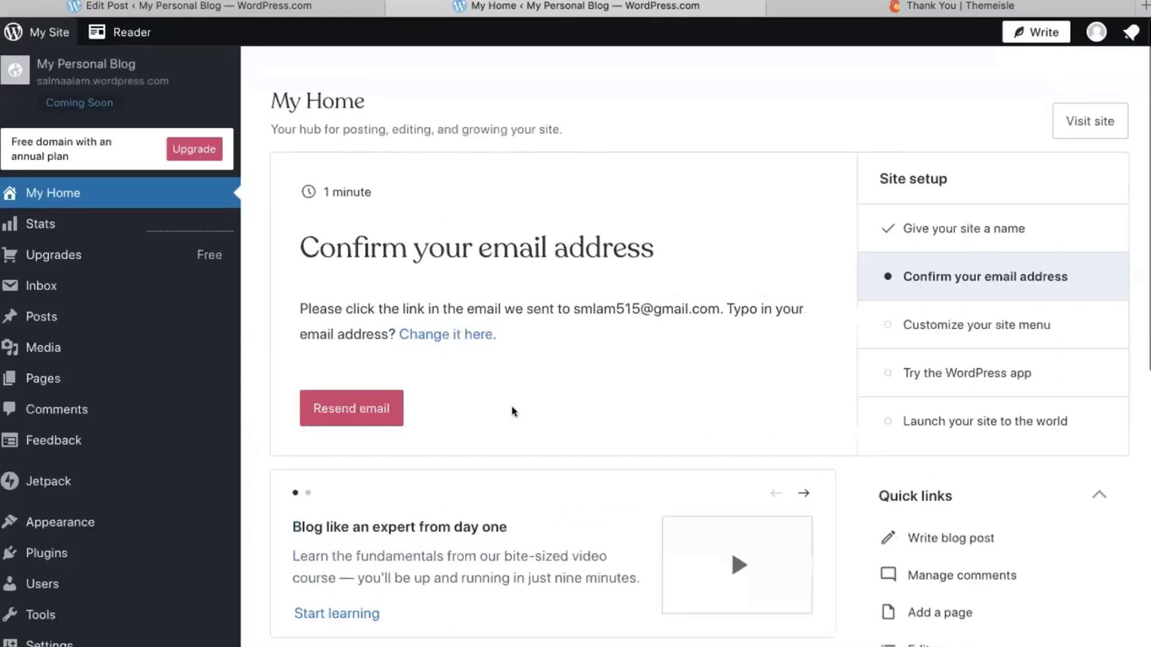
pyautogui.scroll(-2, 512, 405)
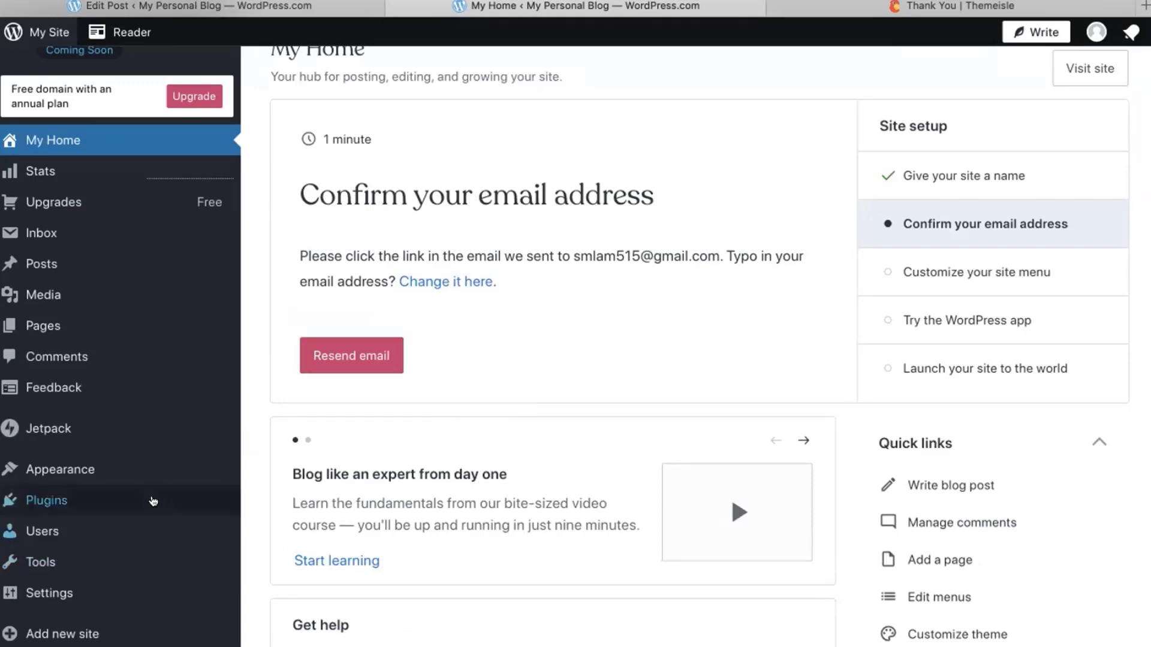
pyautogui.scroll(2, 153, 498)
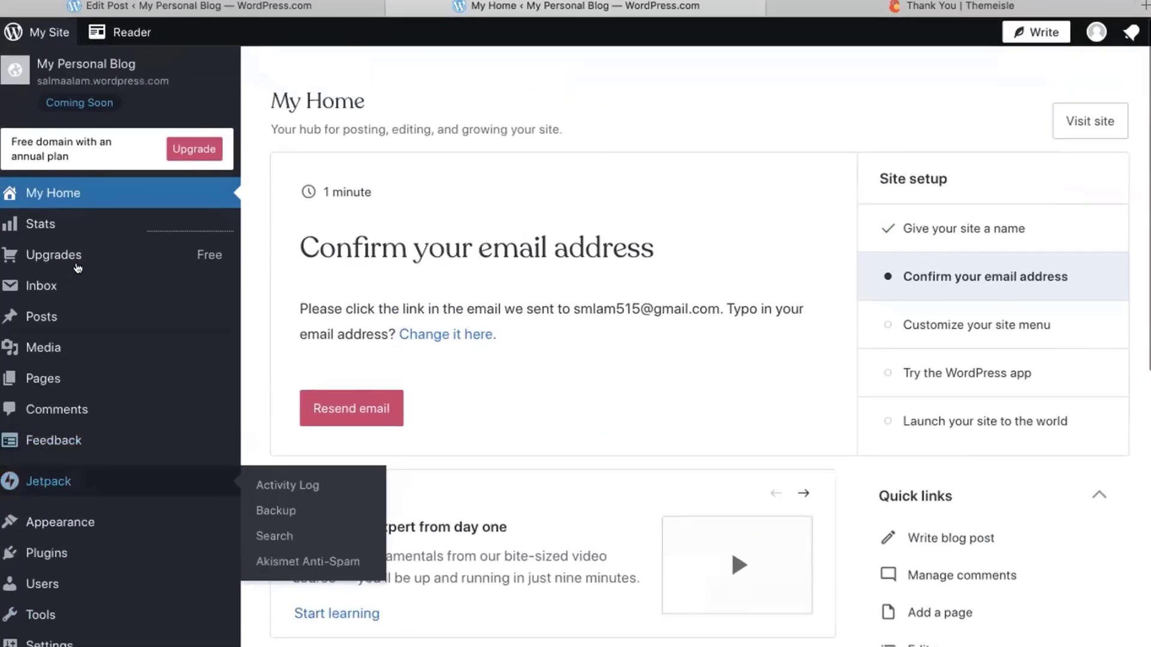
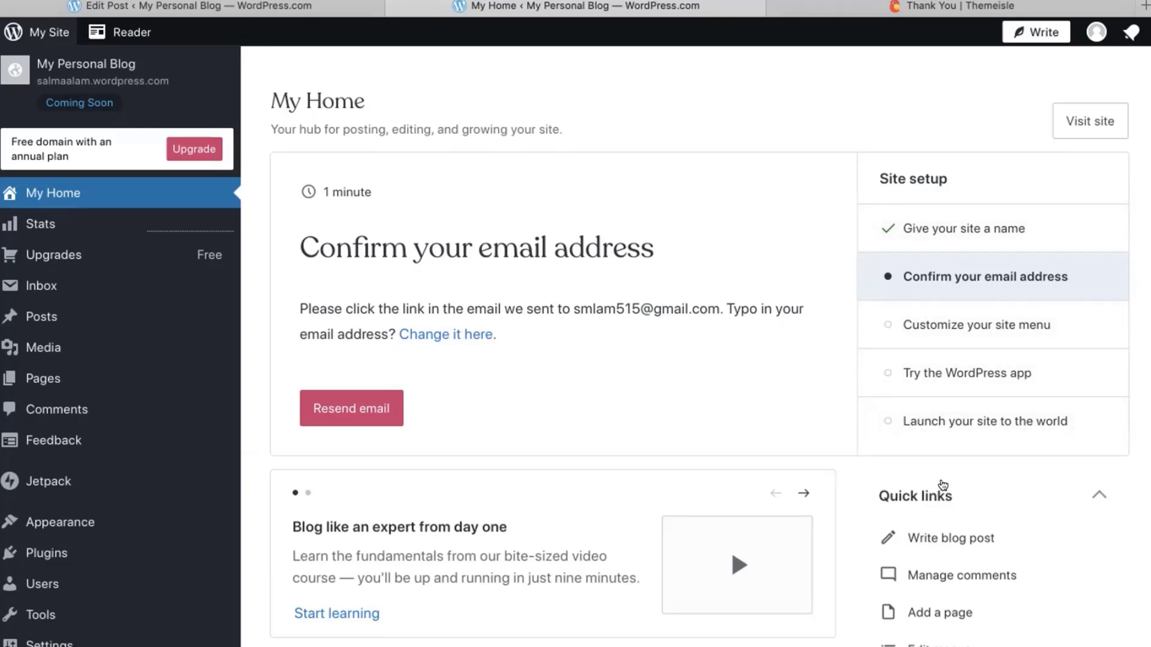
# Scroll My Home, then go to Appearance to see the Themes page with Rockfield current.
pyautogui.scroll(-3, 829, 462)
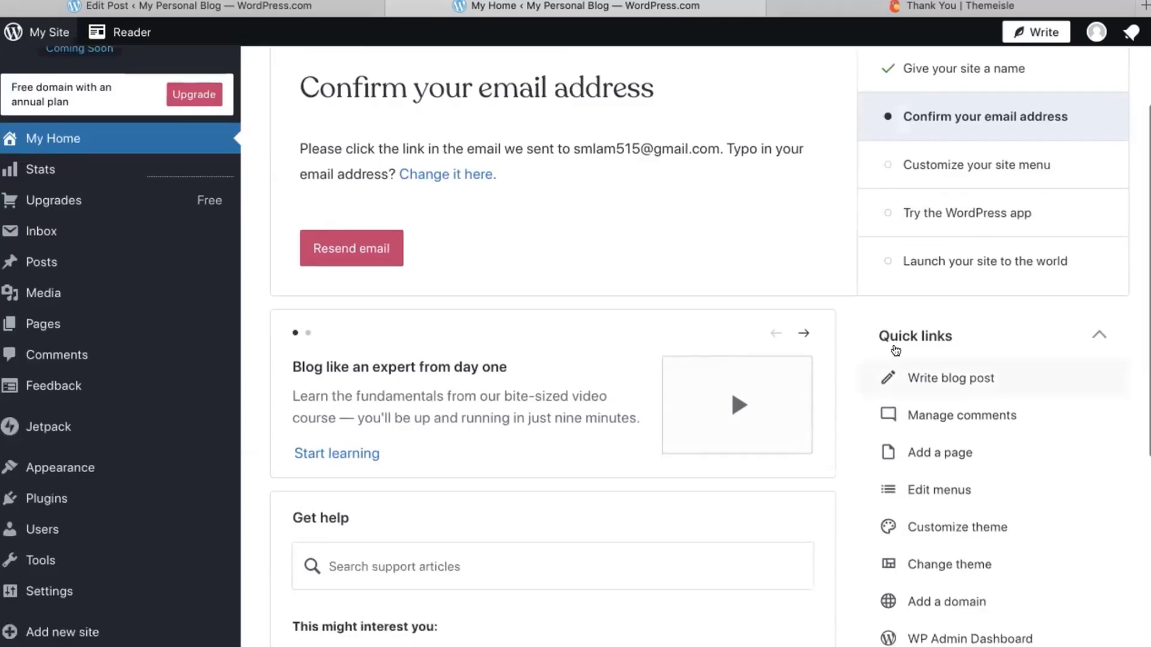
pyautogui.scroll(3, 895, 351)
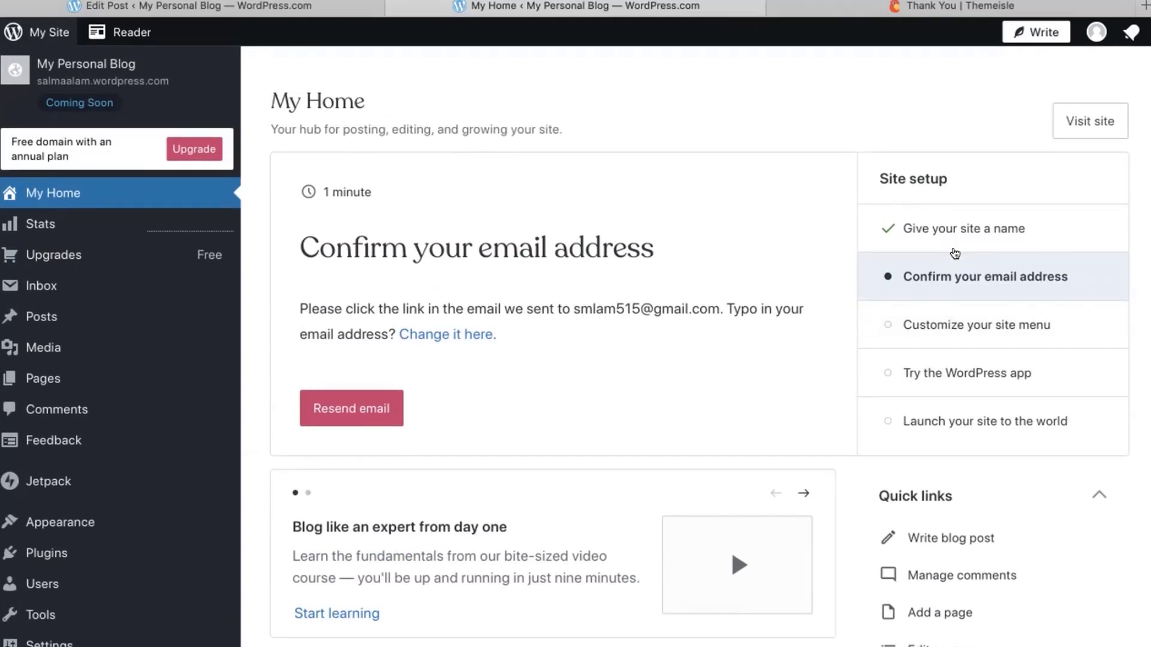
pyautogui.scroll(-1, 658, 418)
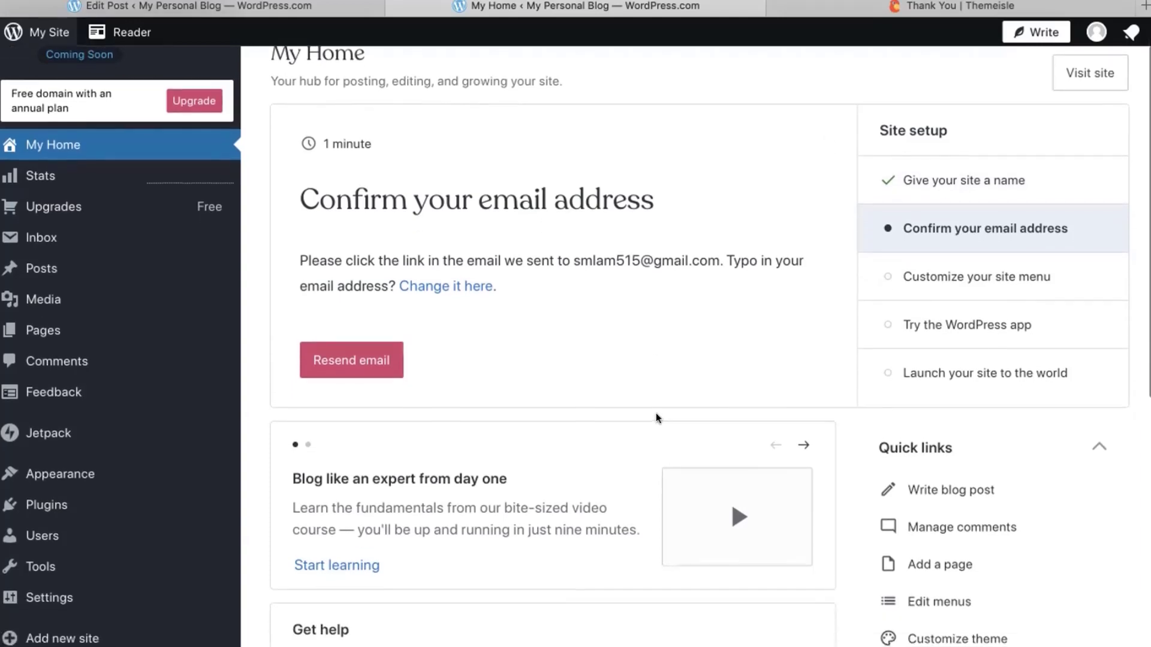
pyautogui.click(60, 463)
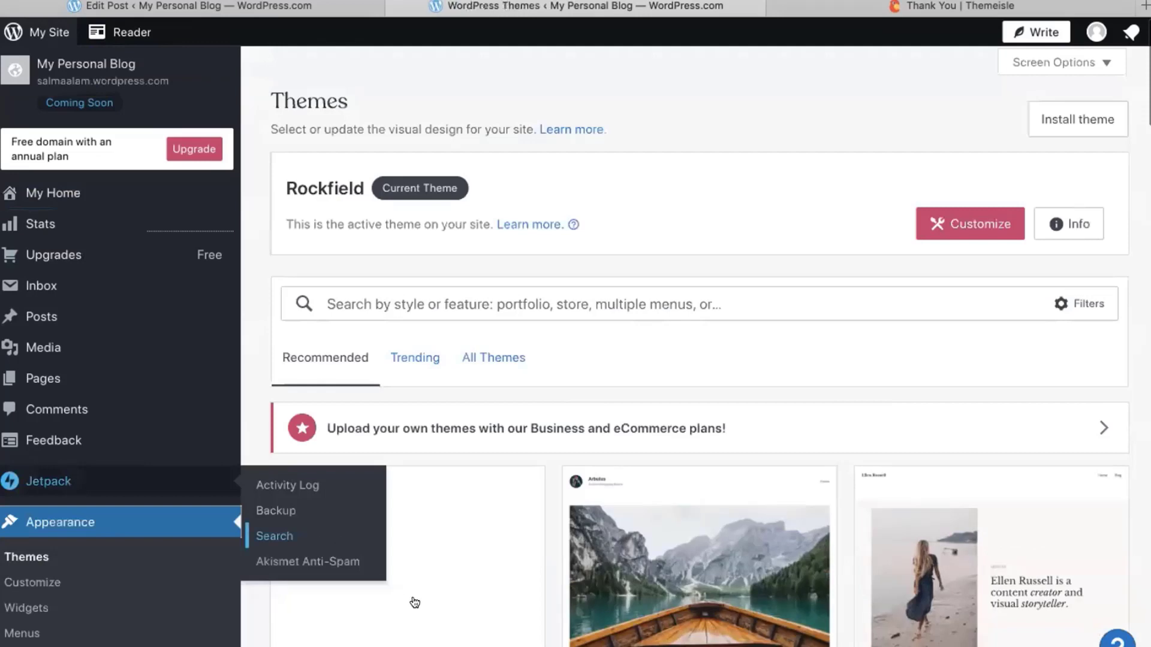
# Customize the current Rockfield theme and look over the Digital Marketing preview.
pyautogui.scroll(-3, 26, 393)
pyautogui.scroll(3, 27, 393)
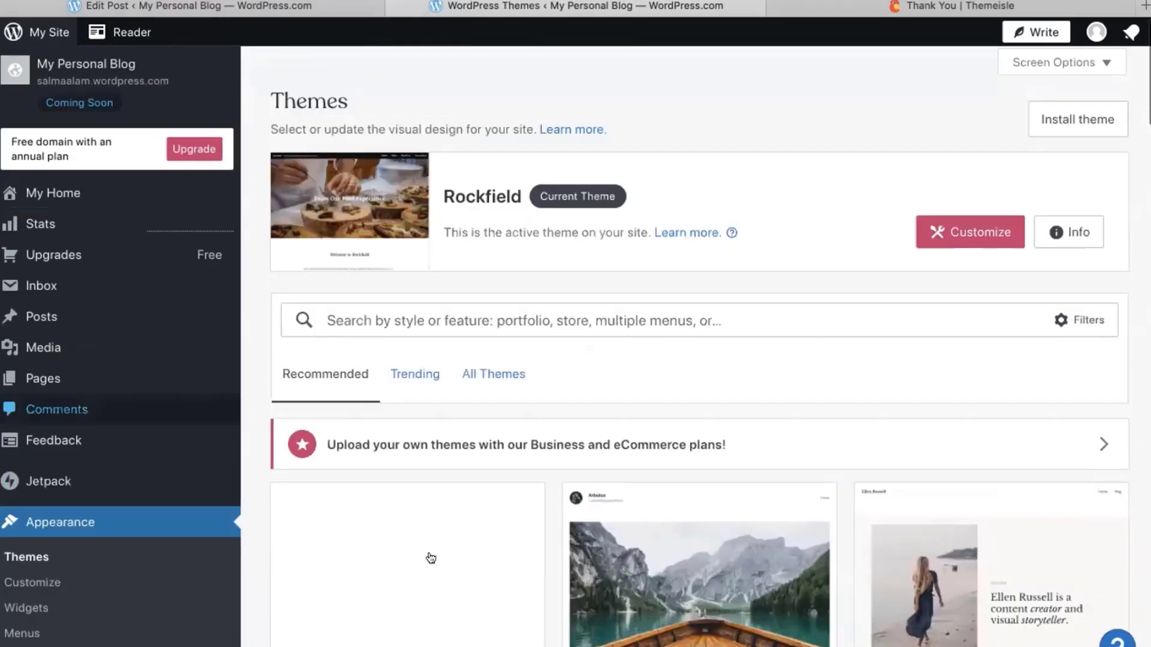
pyautogui.scroll(-2, 512, 619)
pyautogui.scroll(2, 513, 619)
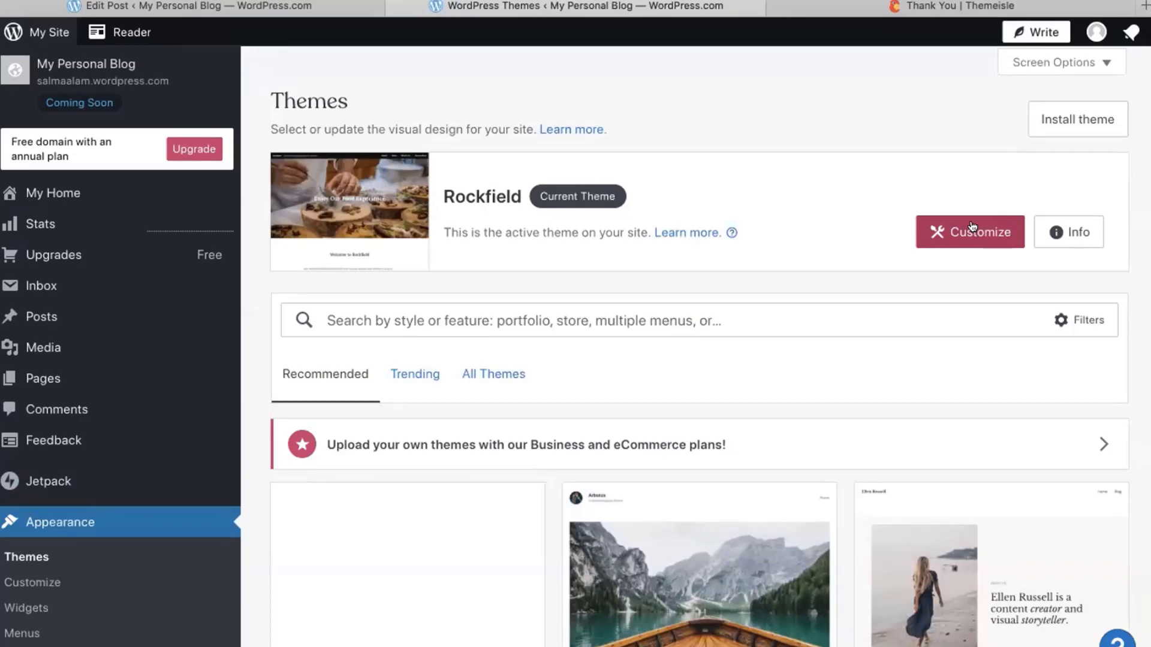
pyautogui.click(972, 228)
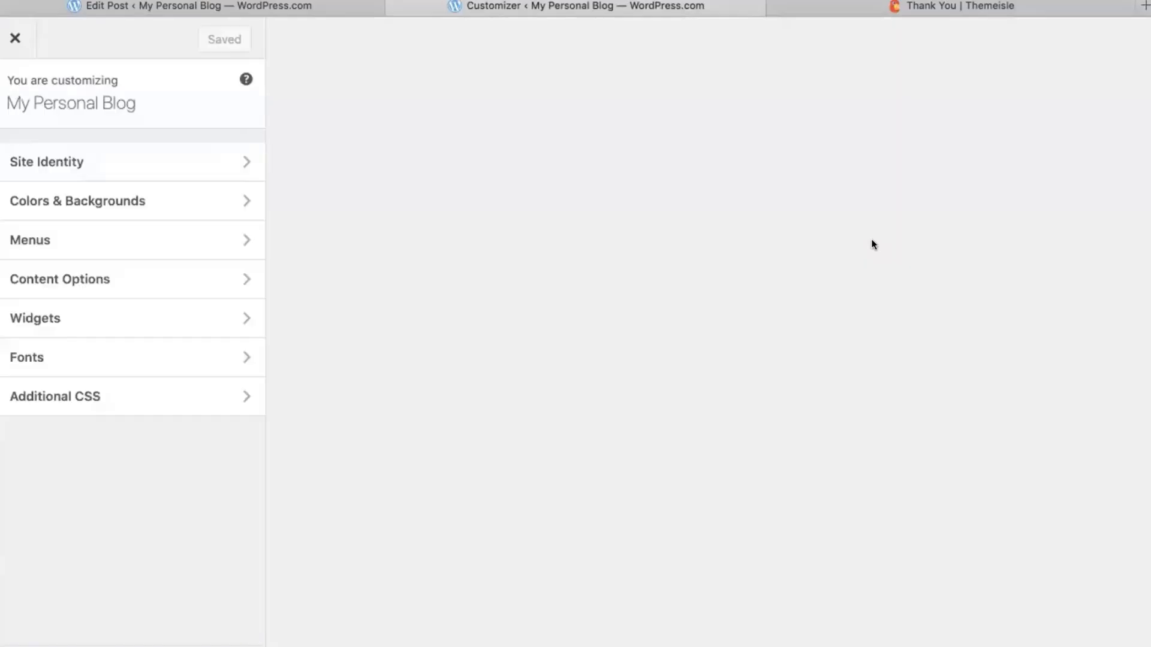
pyautogui.scroll(-3, 797, 333)
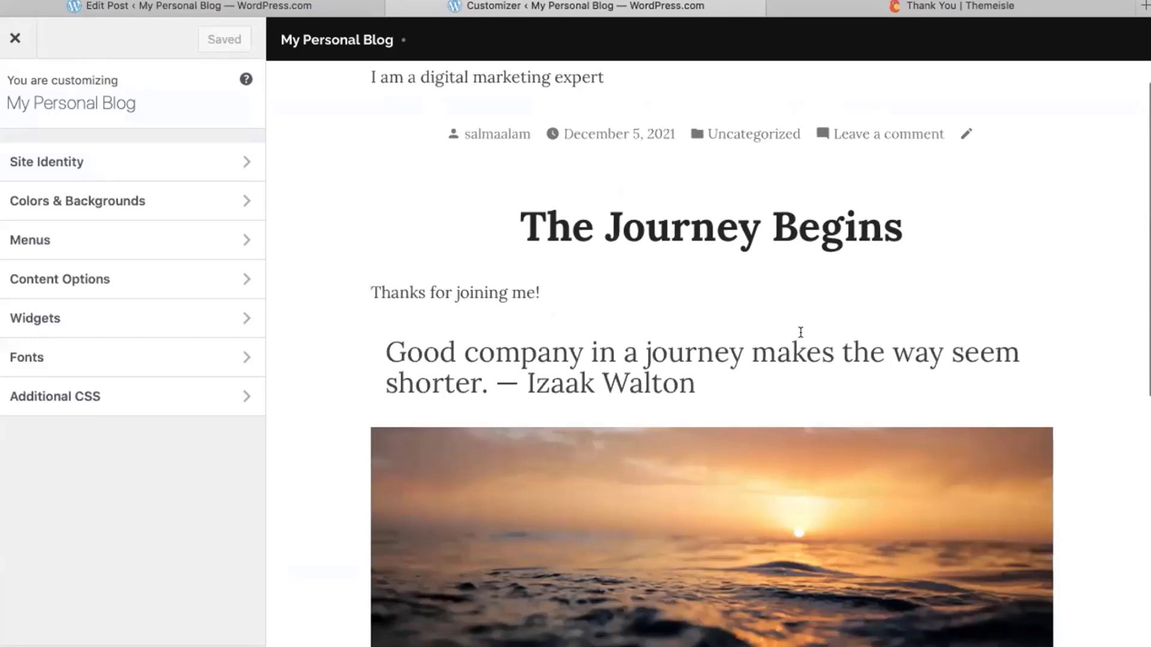
pyautogui.scroll(3, 800, 330)
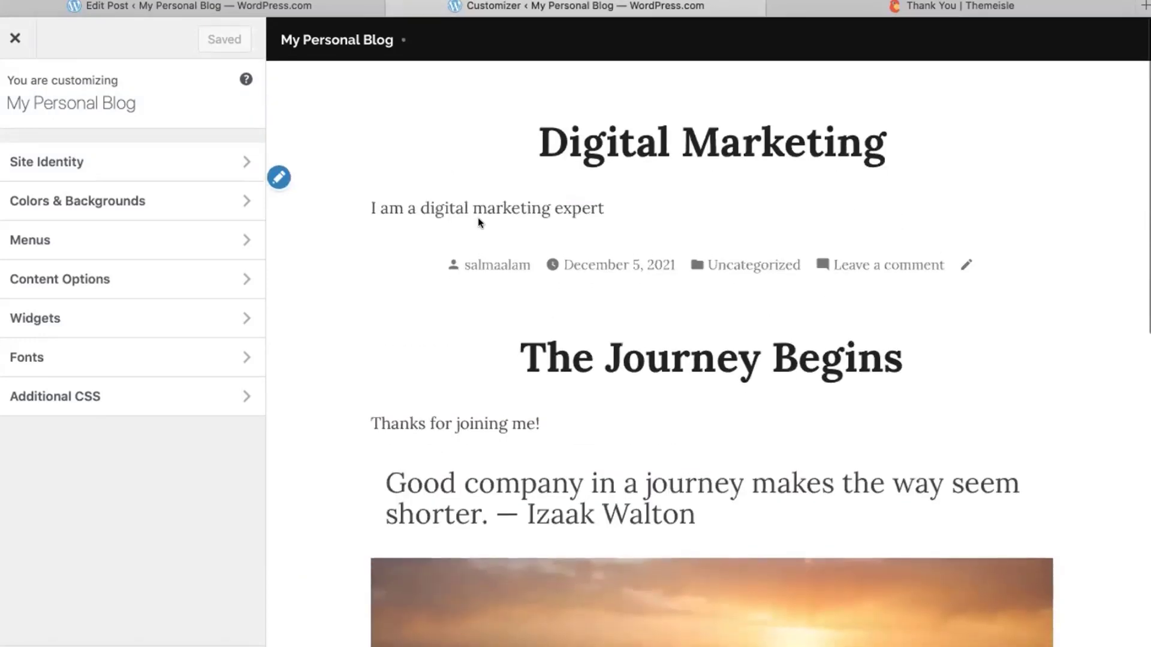
pyautogui.click(10, 36)
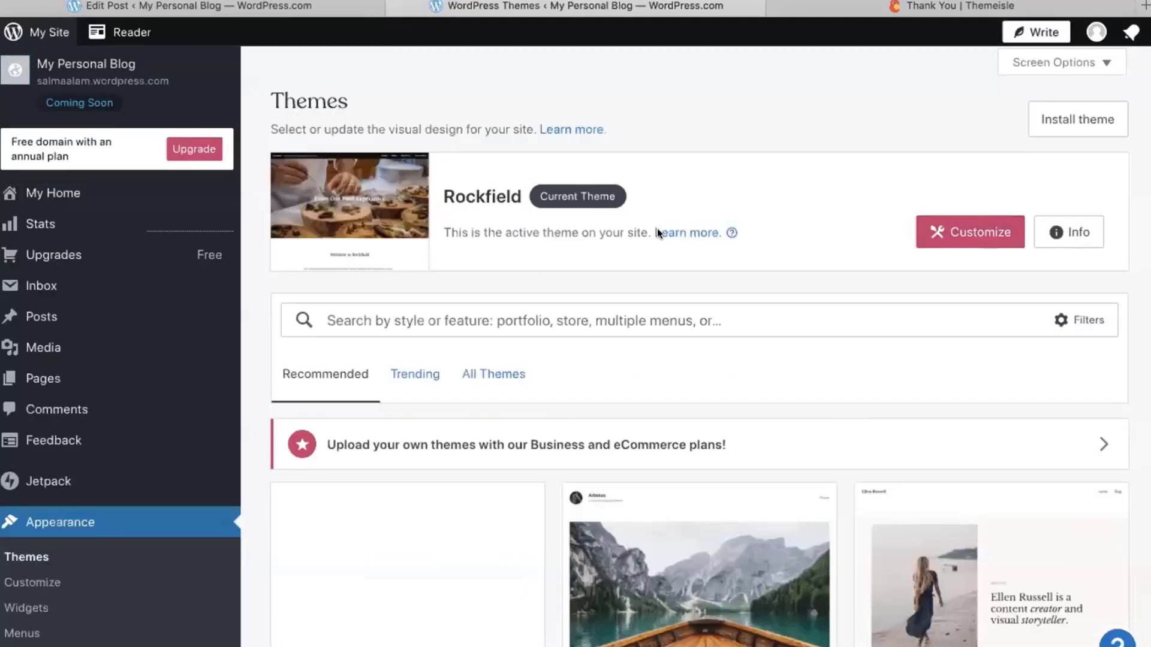
pyautogui.scroll(-2, 660, 270)
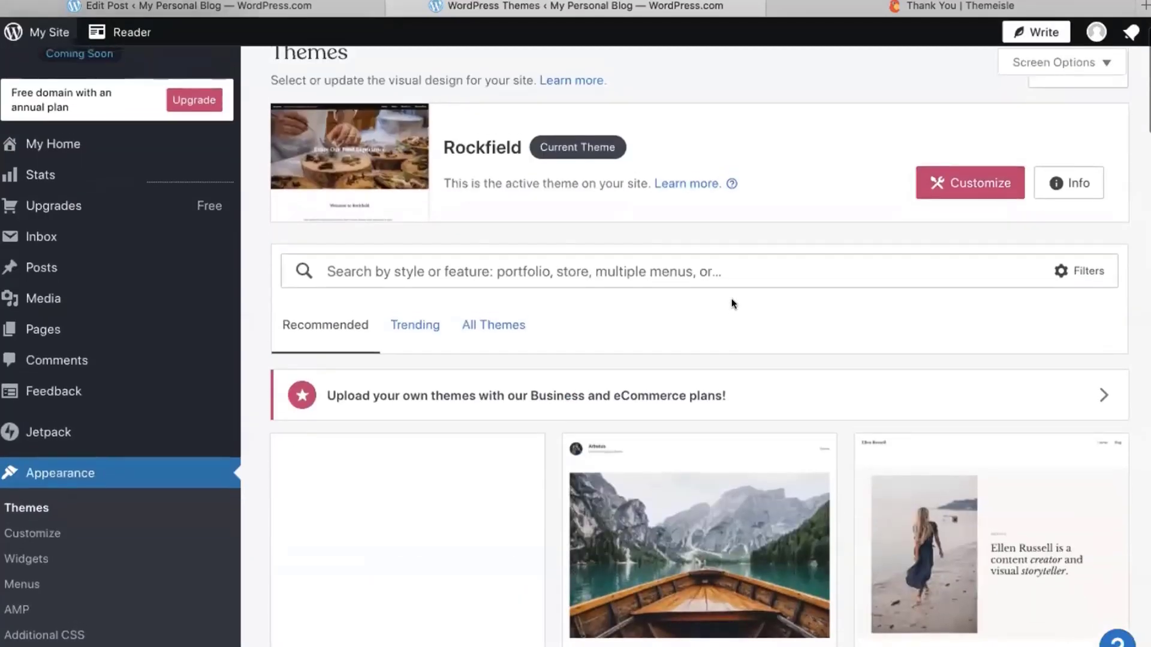
pyautogui.scroll(-2, 731, 300)
pyautogui.scroll(3, 731, 299)
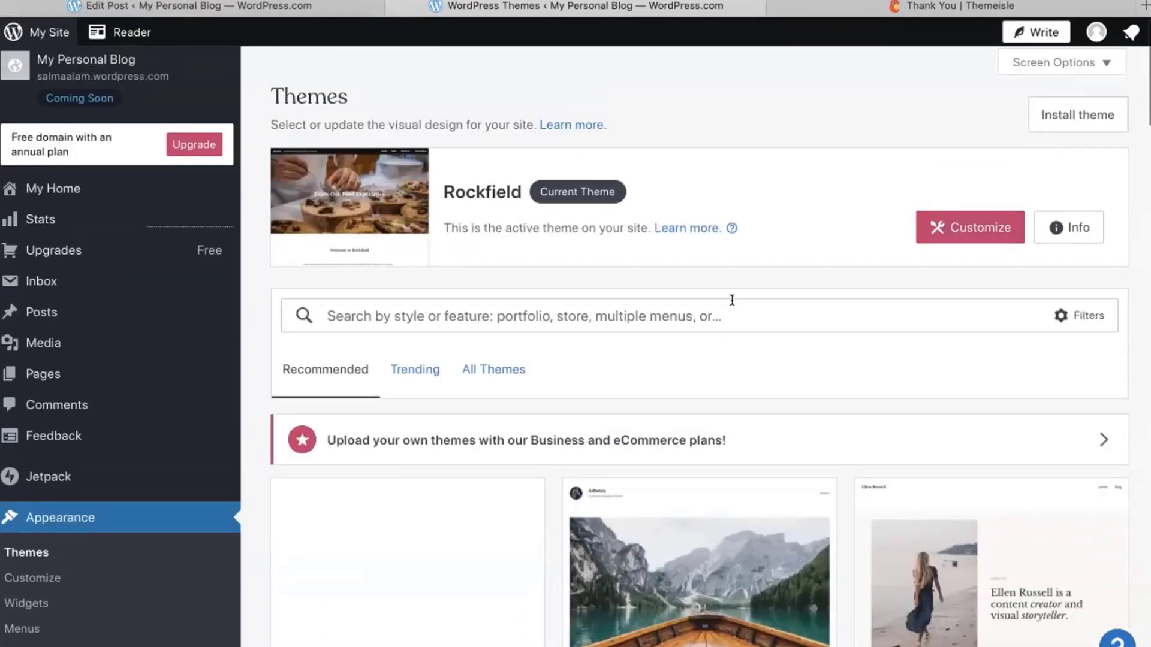
pyautogui.scroll(1, 732, 298)
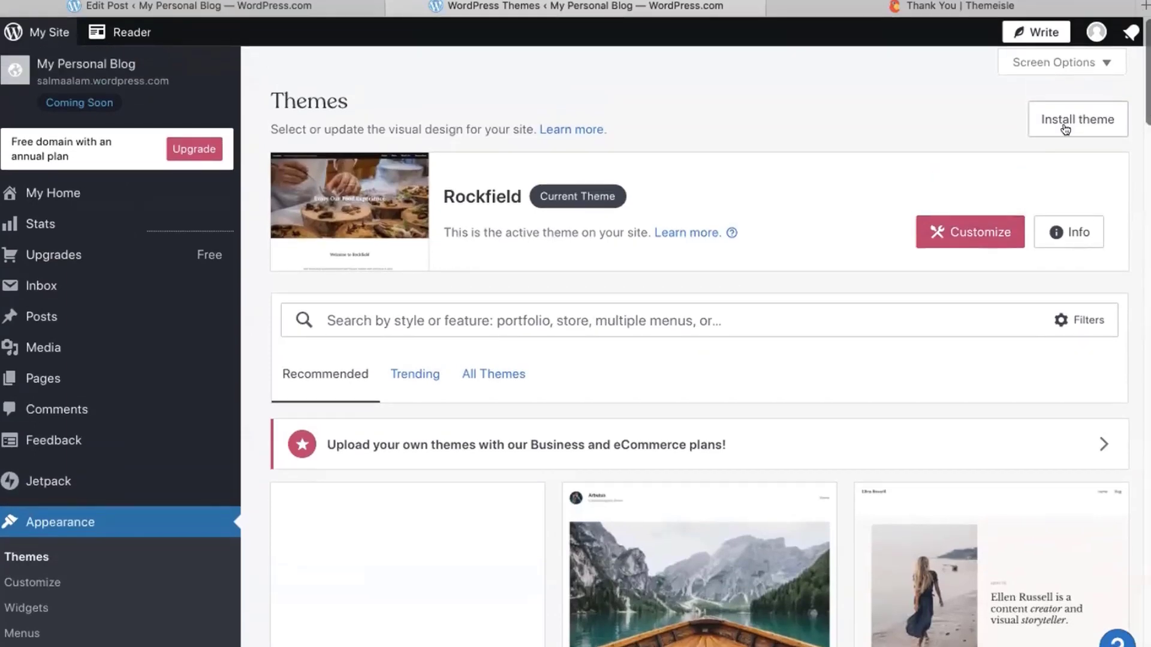
pyautogui.scroll(-1, 231, 506)
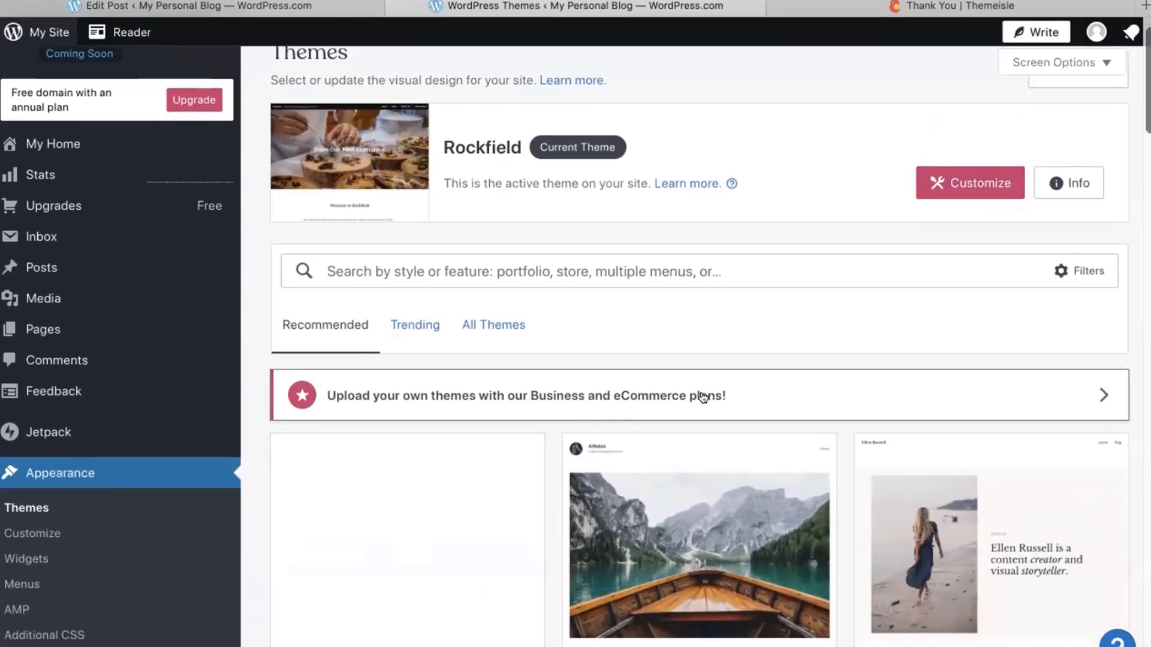
pyautogui.scroll(2, 702, 397)
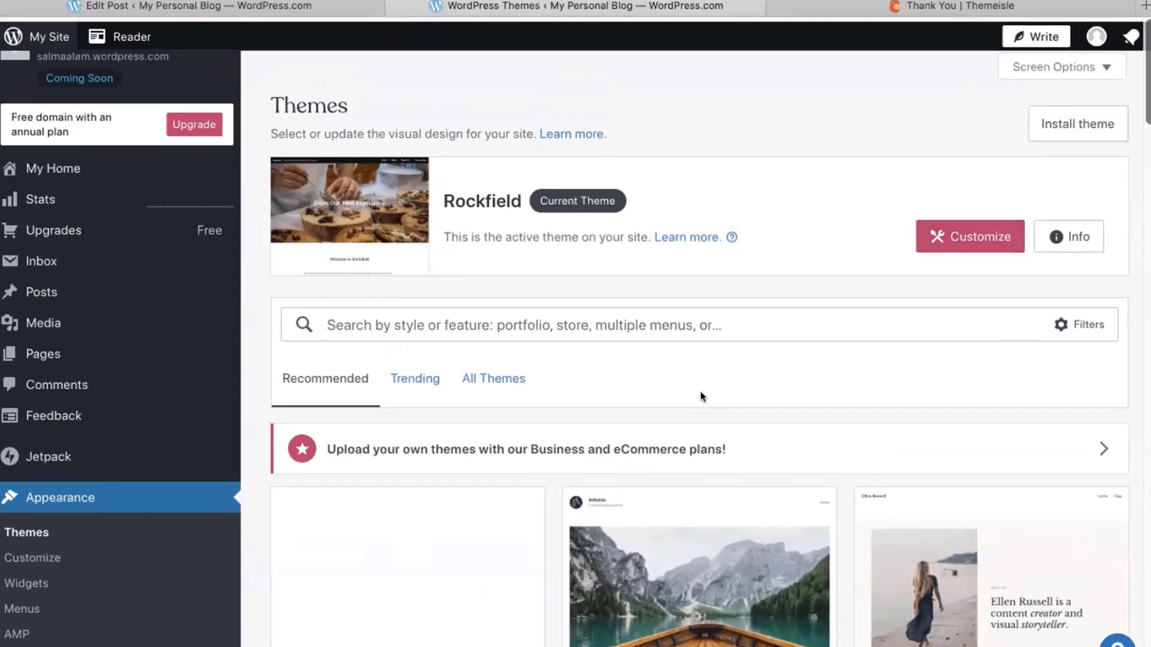
pyautogui.click(500, 376)
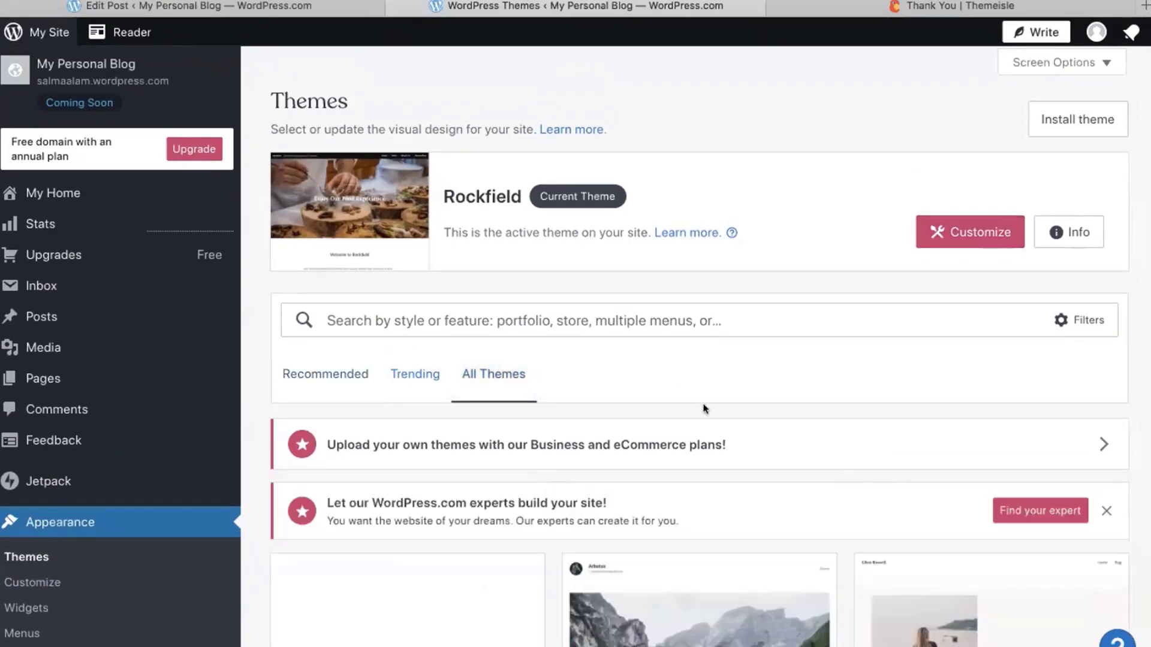
pyautogui.scroll(-2, 704, 409)
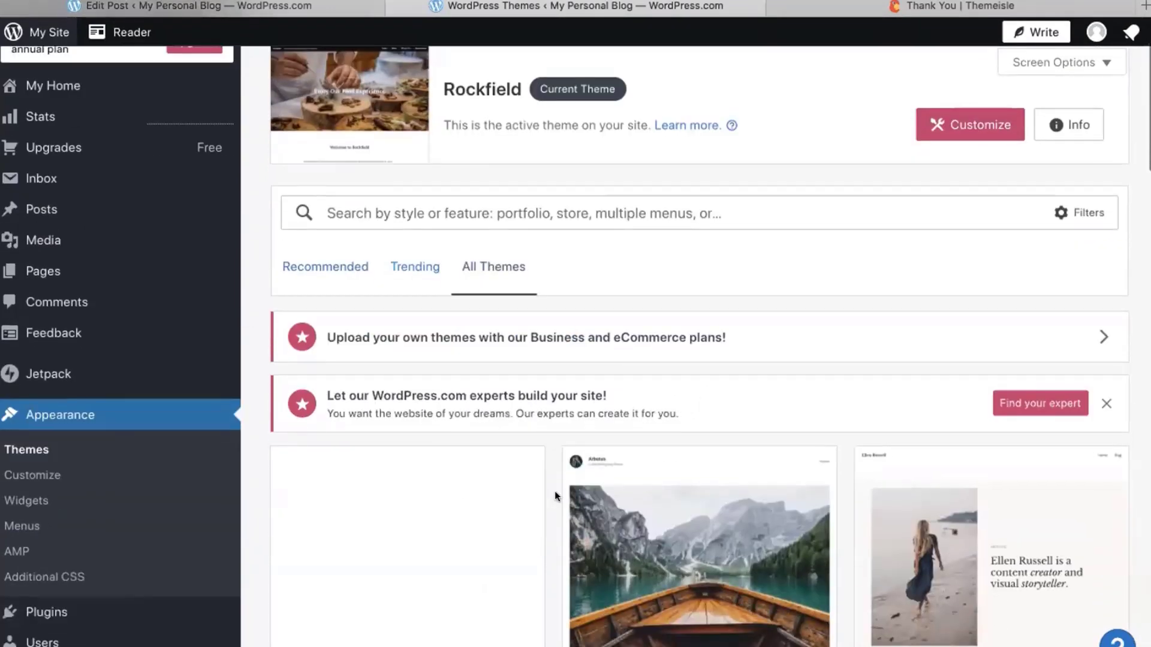
pyautogui.scroll(-6, 555, 491)
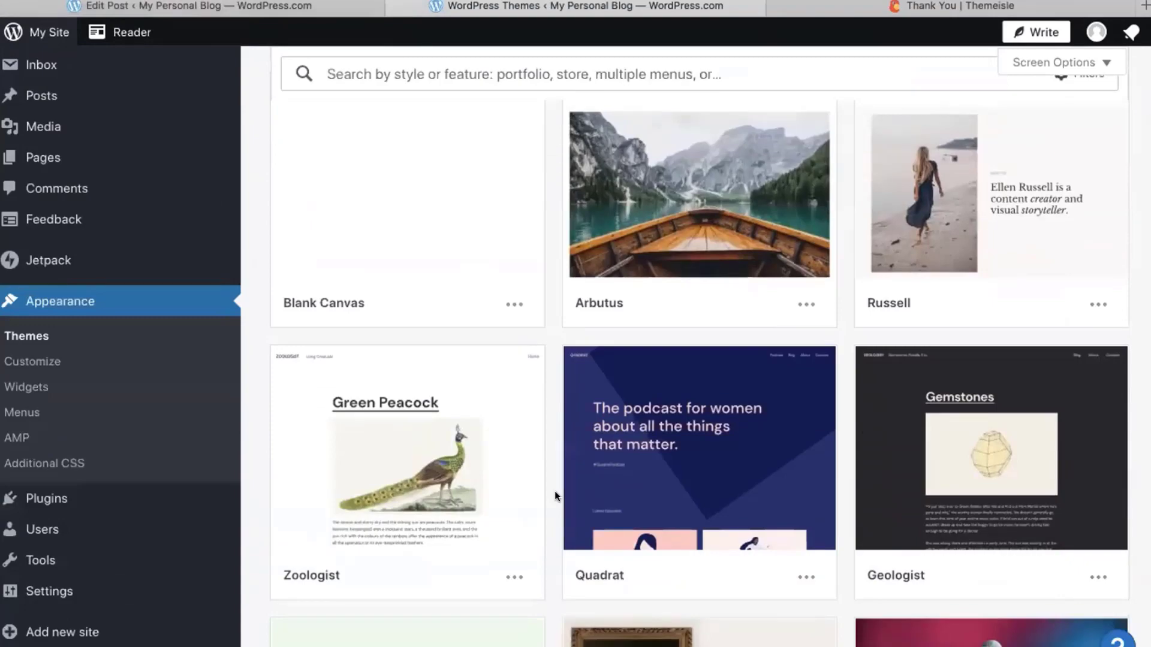
pyautogui.scroll(-5, 555, 491)
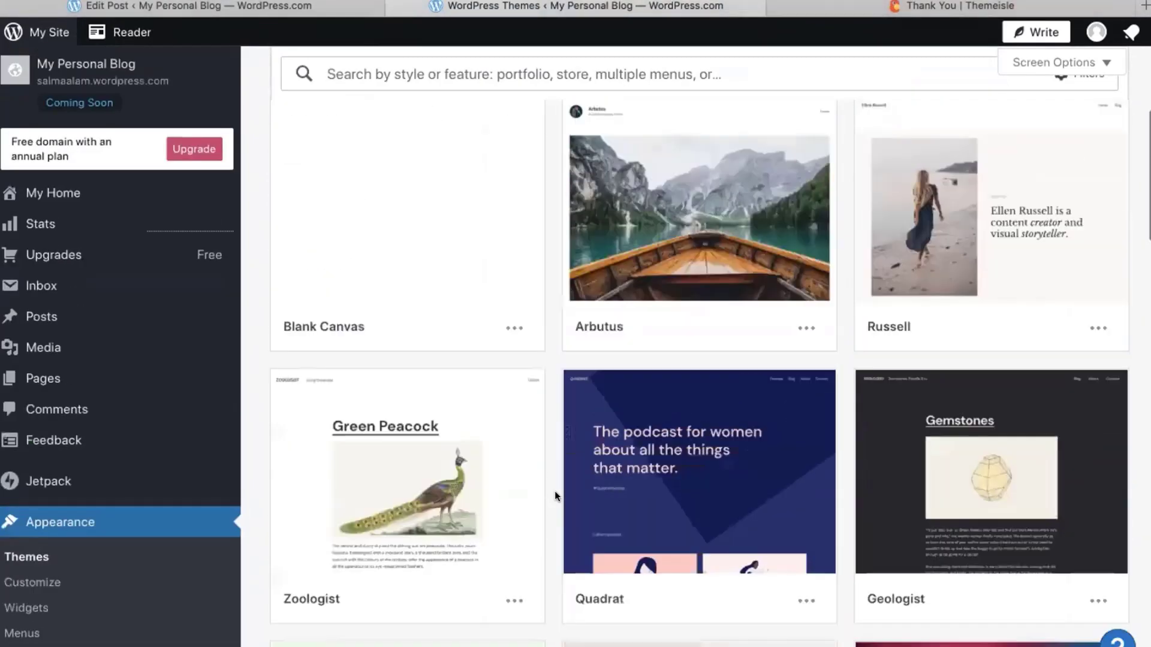
pyautogui.scroll(-12, 555, 490)
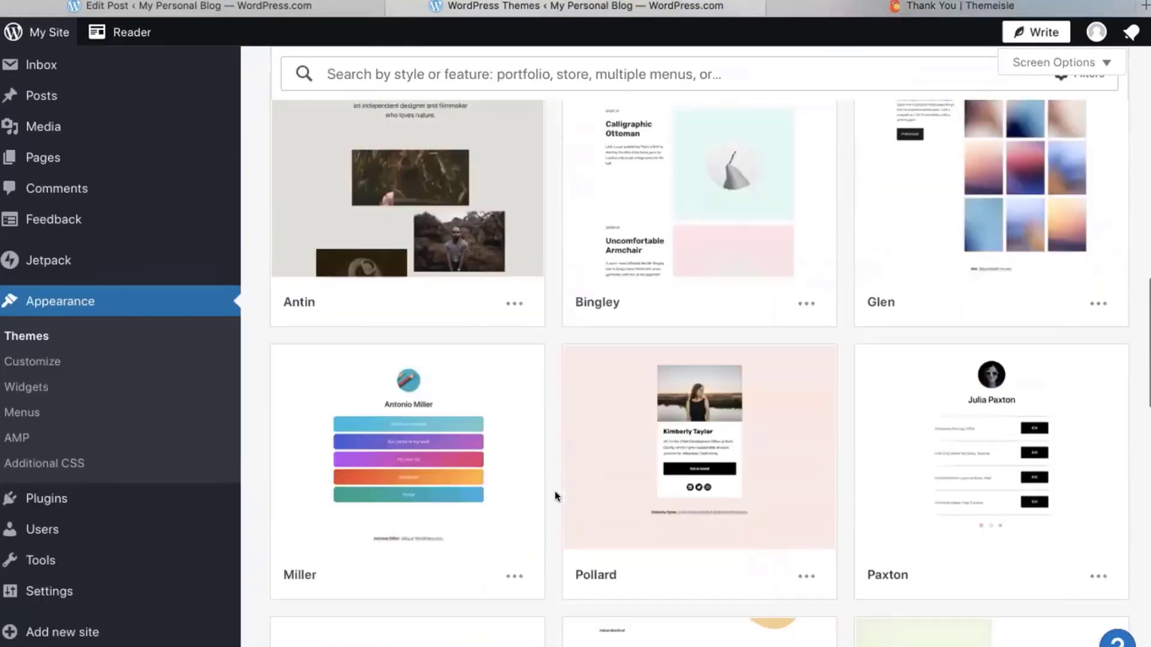
pyautogui.scroll(-10, 555, 490)
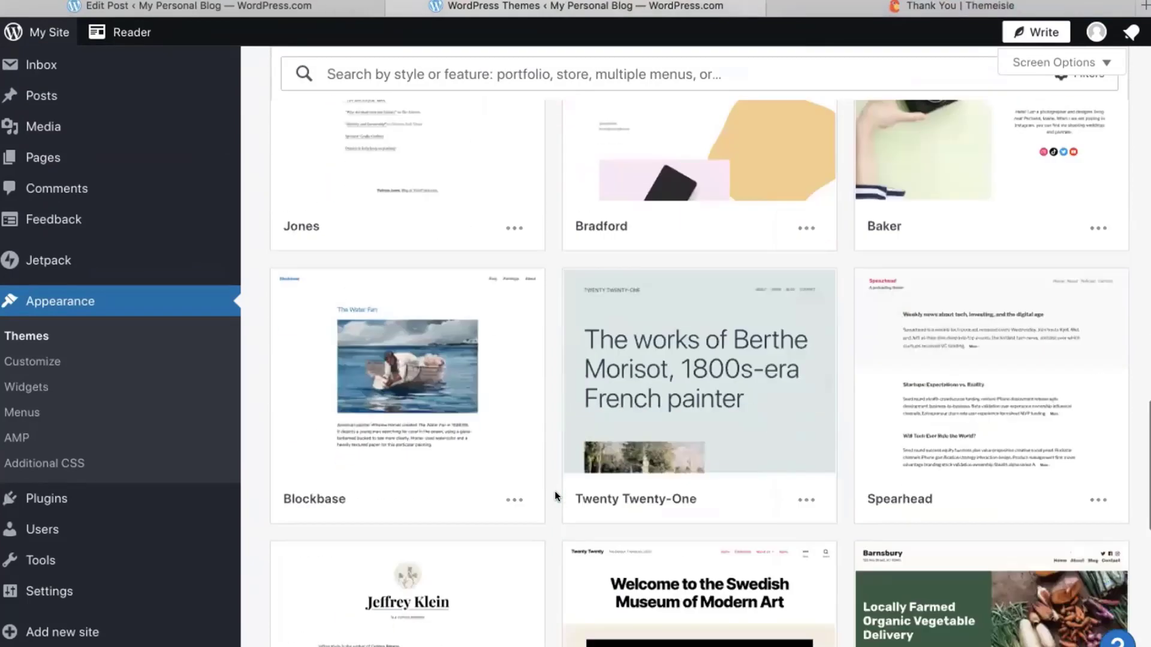
pyautogui.scroll(-4, 555, 491)
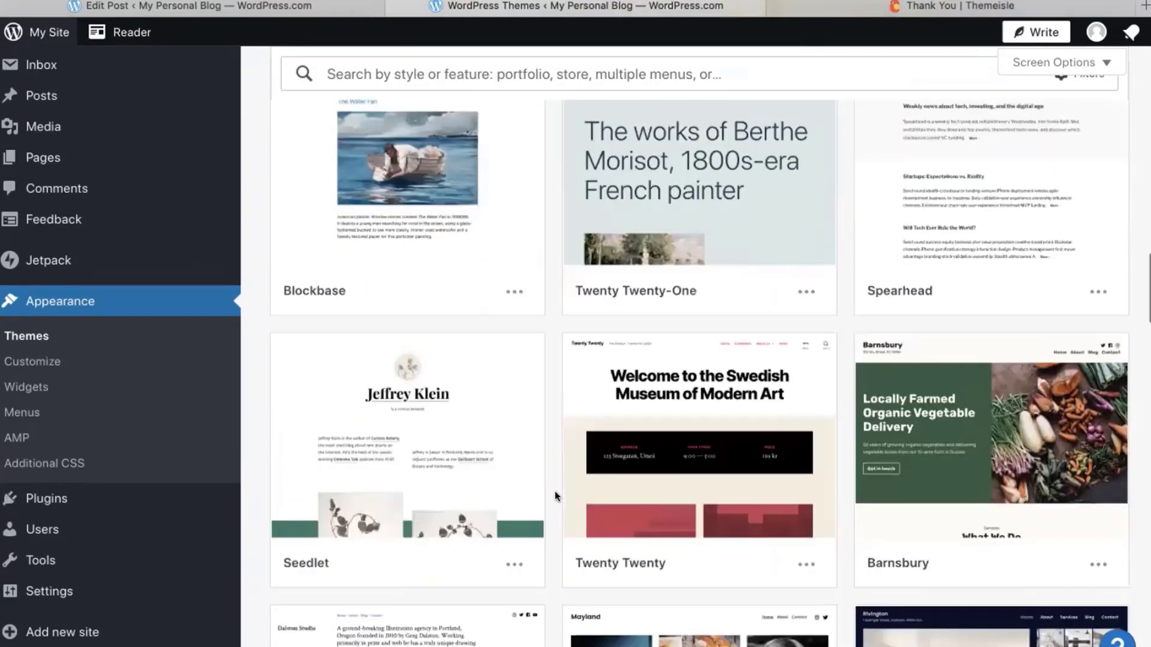
pyautogui.scroll(-4, 555, 491)
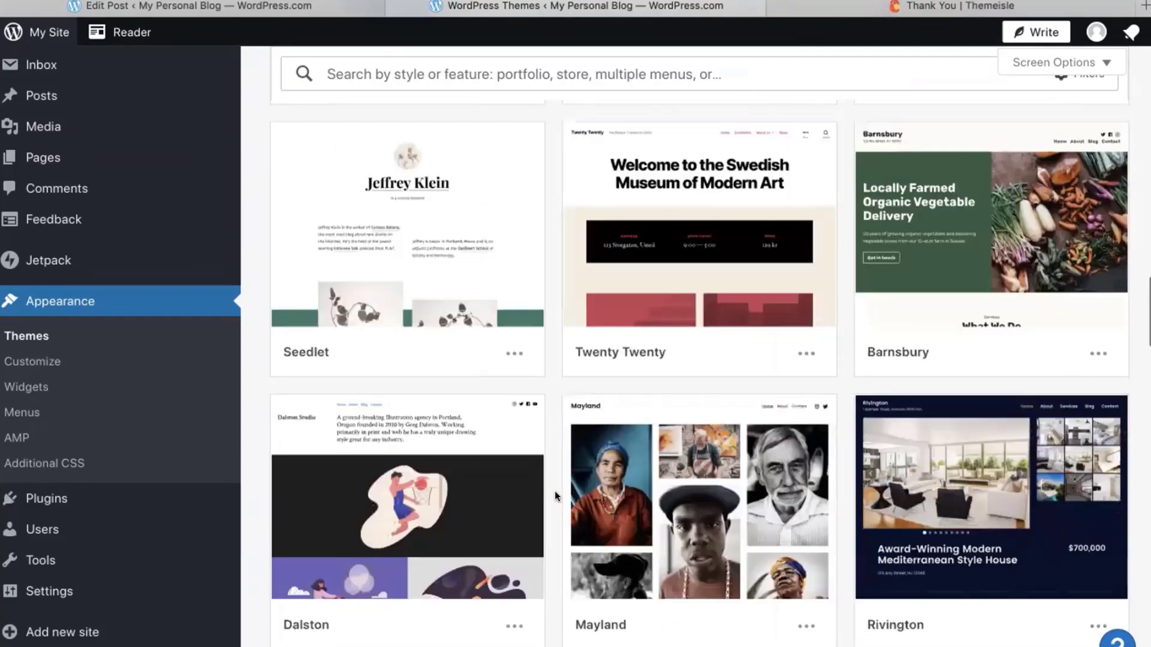
pyautogui.scroll(-5, 555, 491)
pyautogui.scroll(-3, 555, 491)
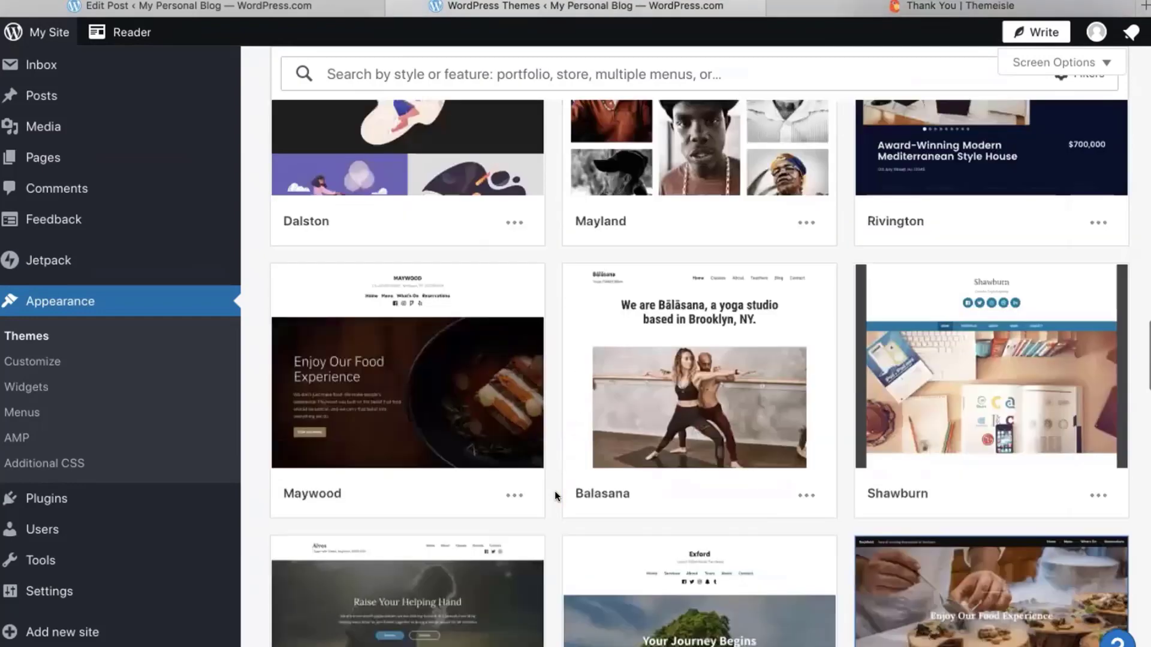
pyautogui.scroll(-5, 555, 490)
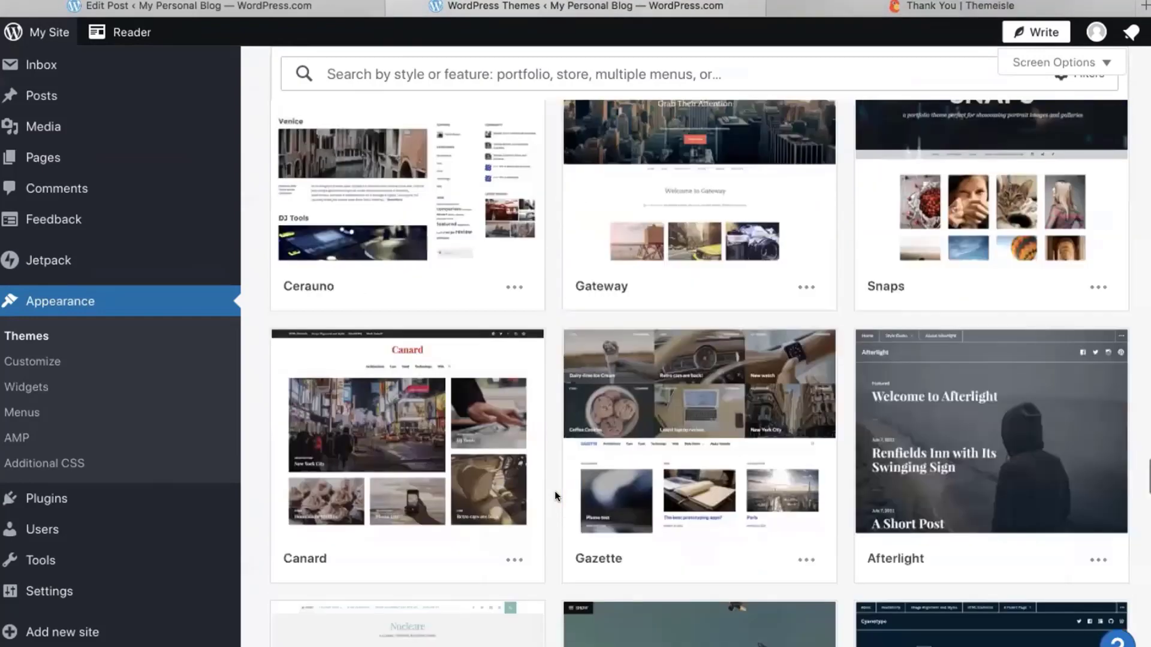
pyautogui.scroll(-5, 555, 491)
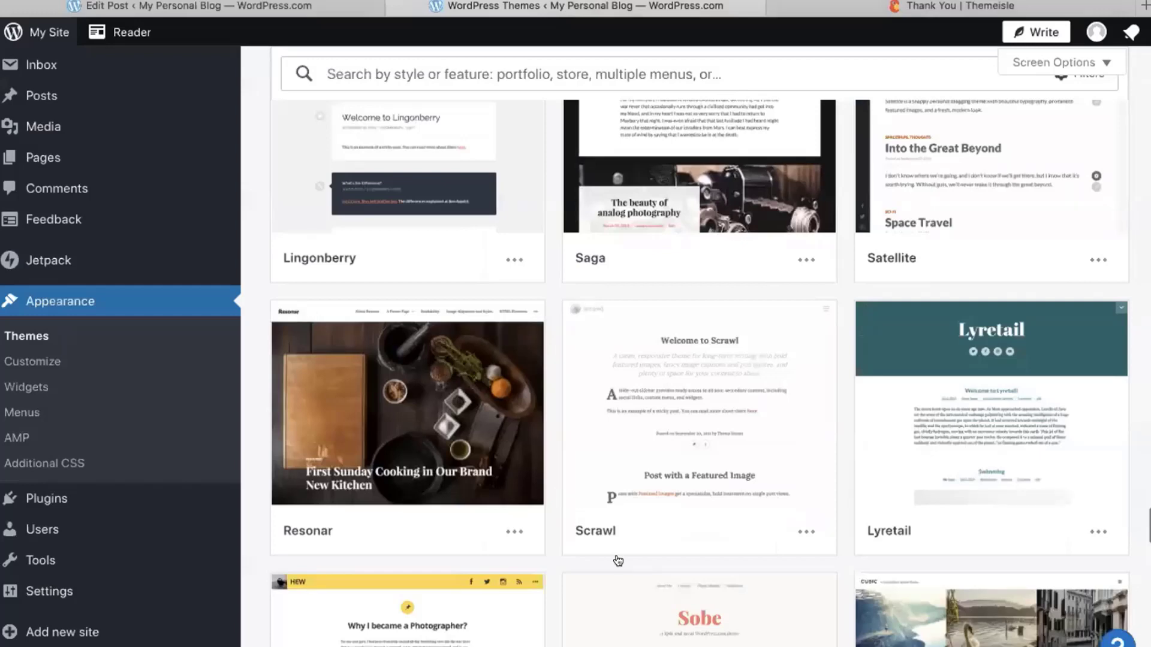
pyautogui.scroll(-5, 618, 561)
pyautogui.scroll(-5, 618, 560)
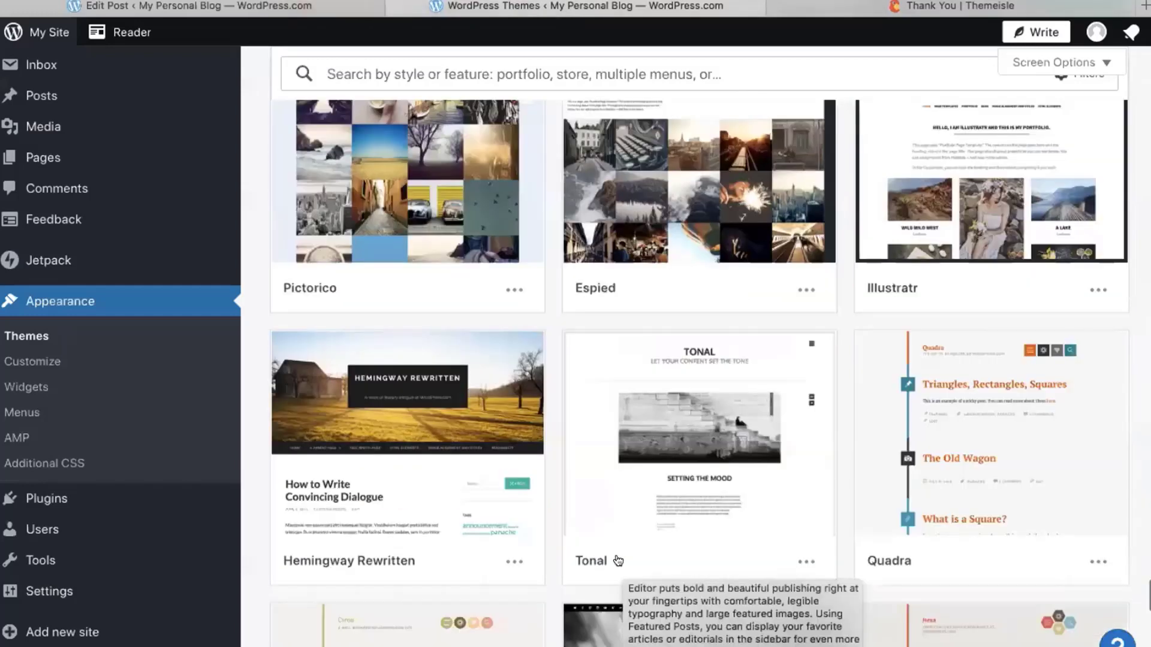
pyautogui.scroll(-2, 617, 560)
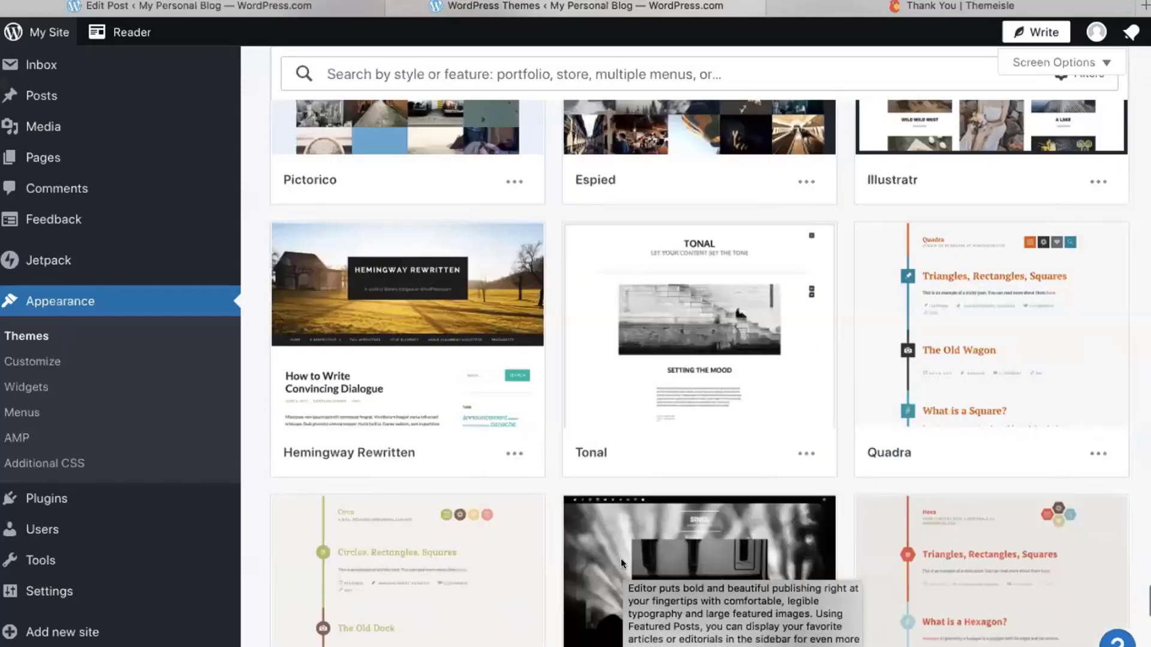
pyautogui.scroll(-10, 620, 559)
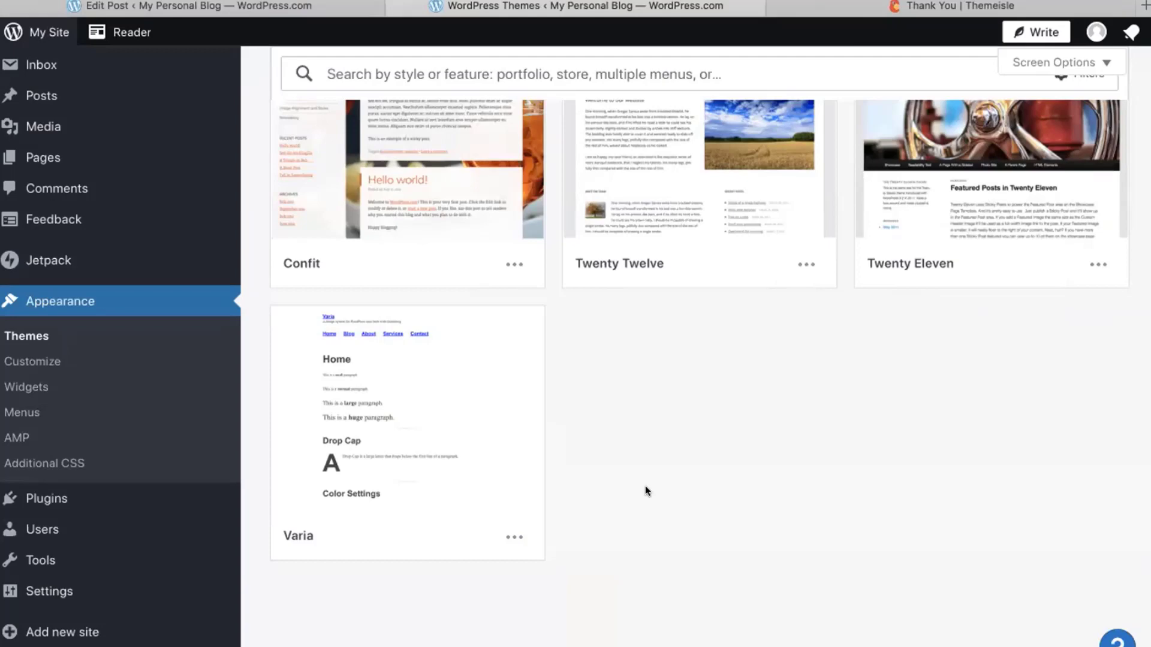
pyautogui.scroll(10, 645, 486)
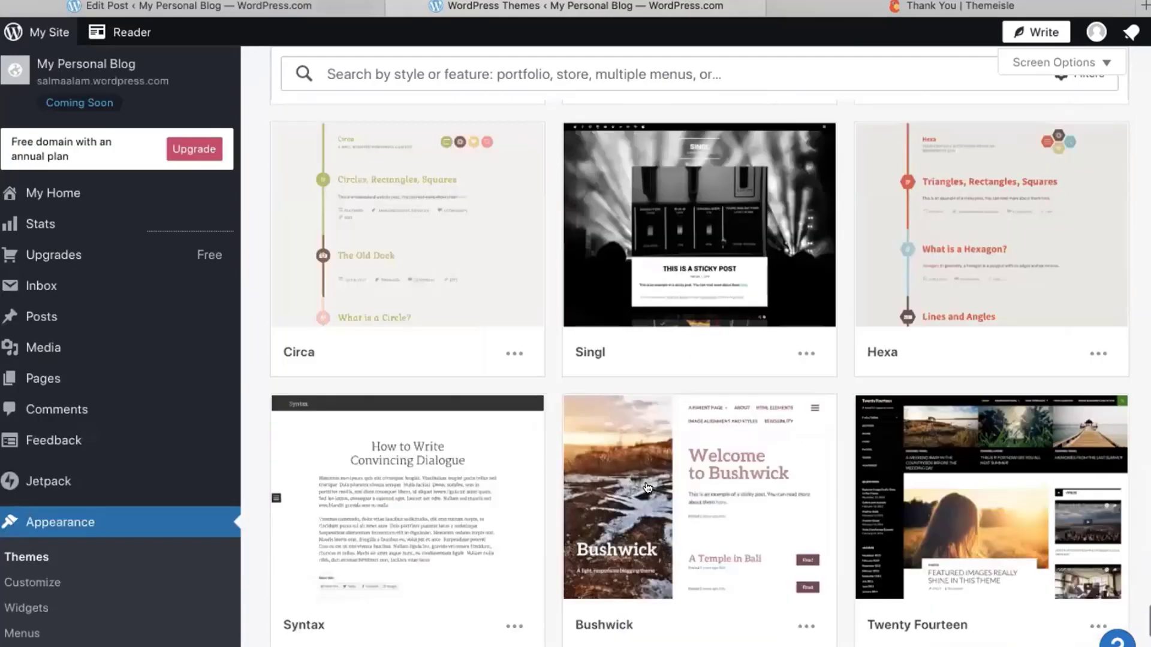
pyautogui.scroll(3, 647, 486)
pyautogui.scroll(5, 648, 486)
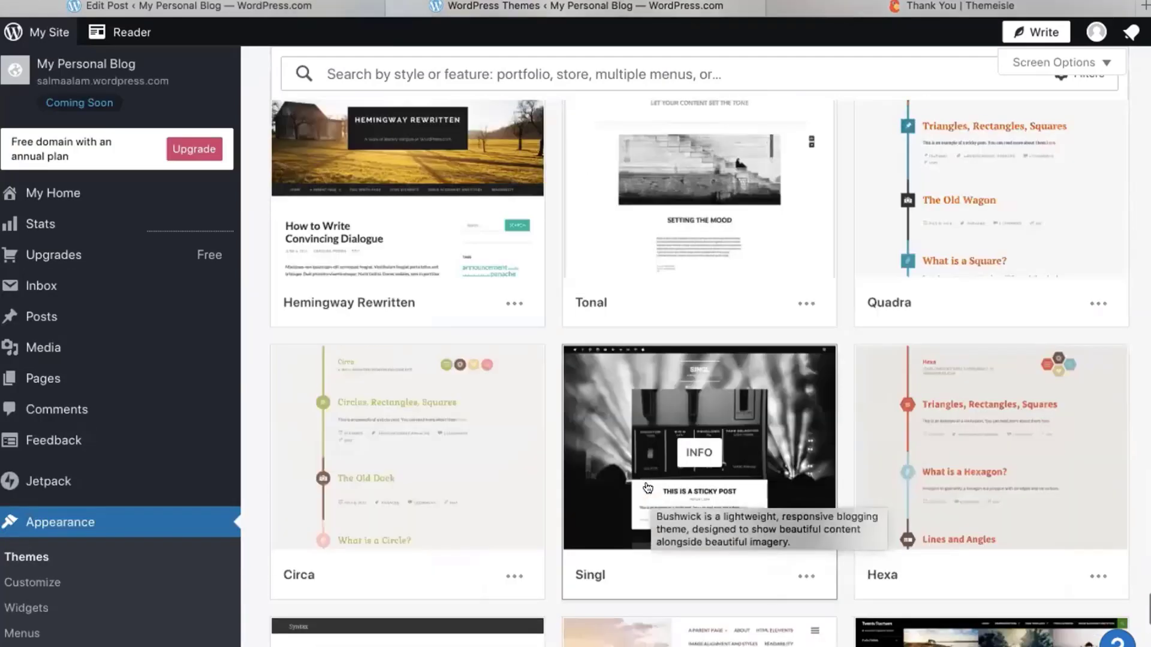
pyautogui.scroll(8, 648, 486)
pyautogui.scroll(10, 647, 487)
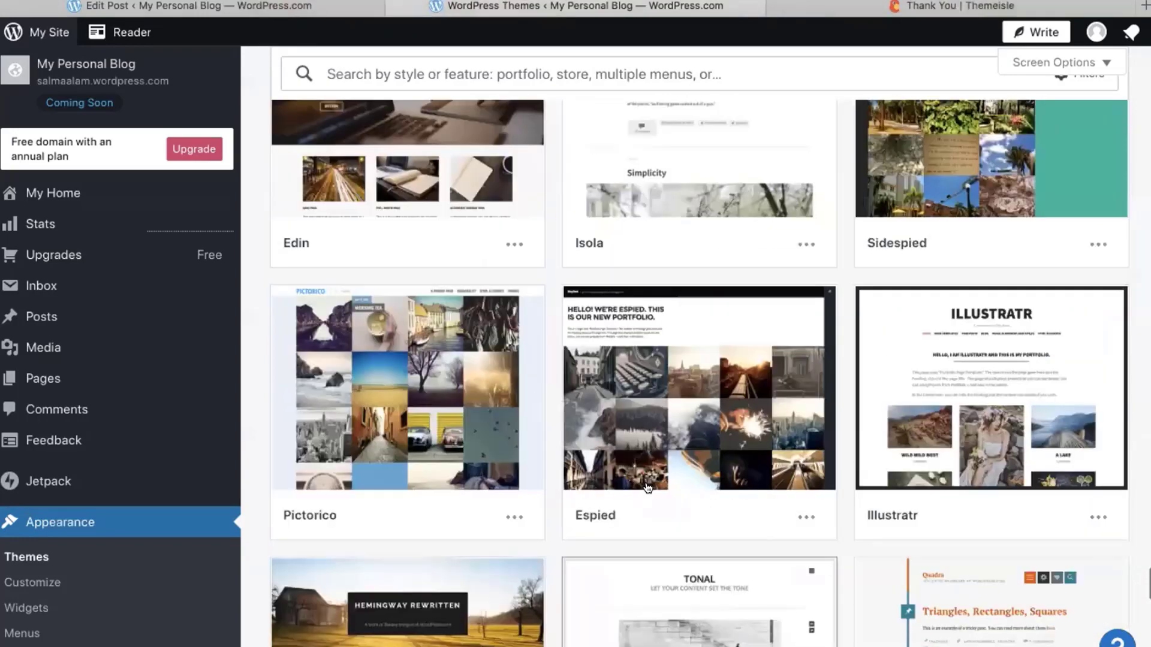
pyautogui.scroll(10, 647, 487)
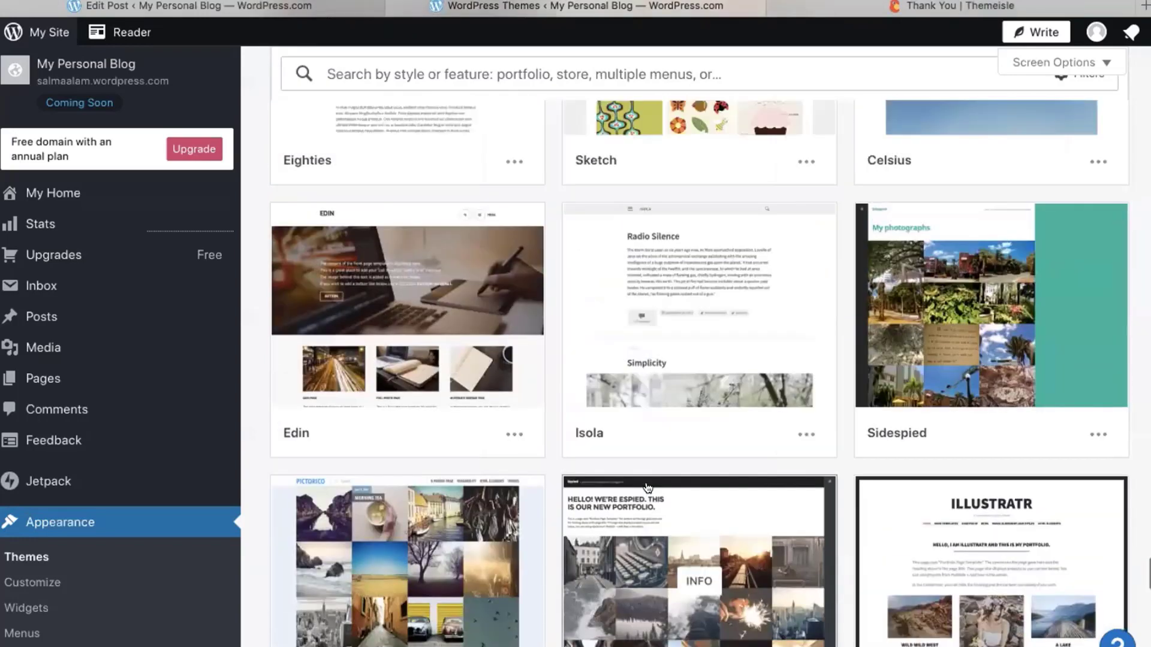
pyautogui.scroll(9, 645, 489)
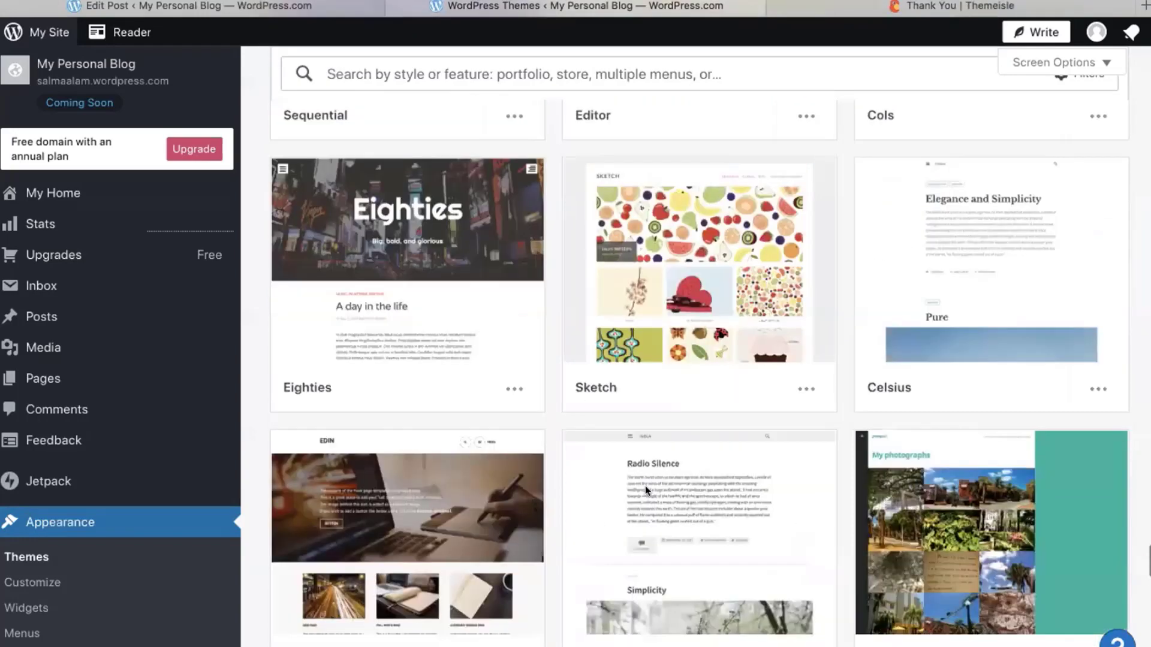
pyautogui.scroll(8, 430, 483)
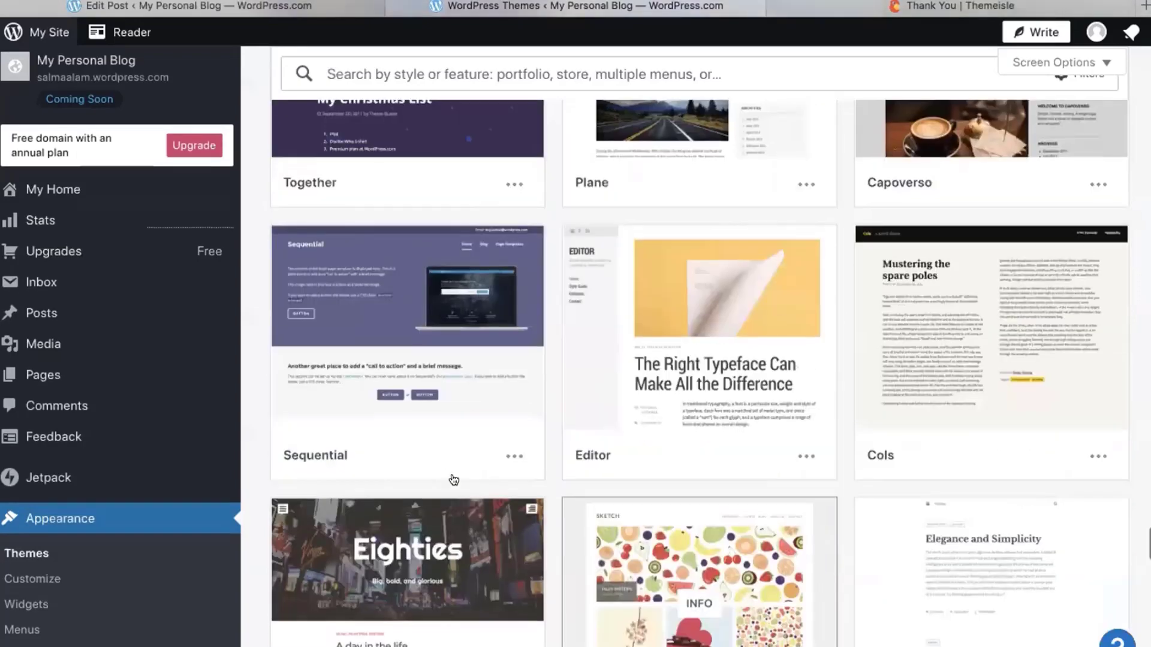
pyautogui.scroll(-3, 469, 454)
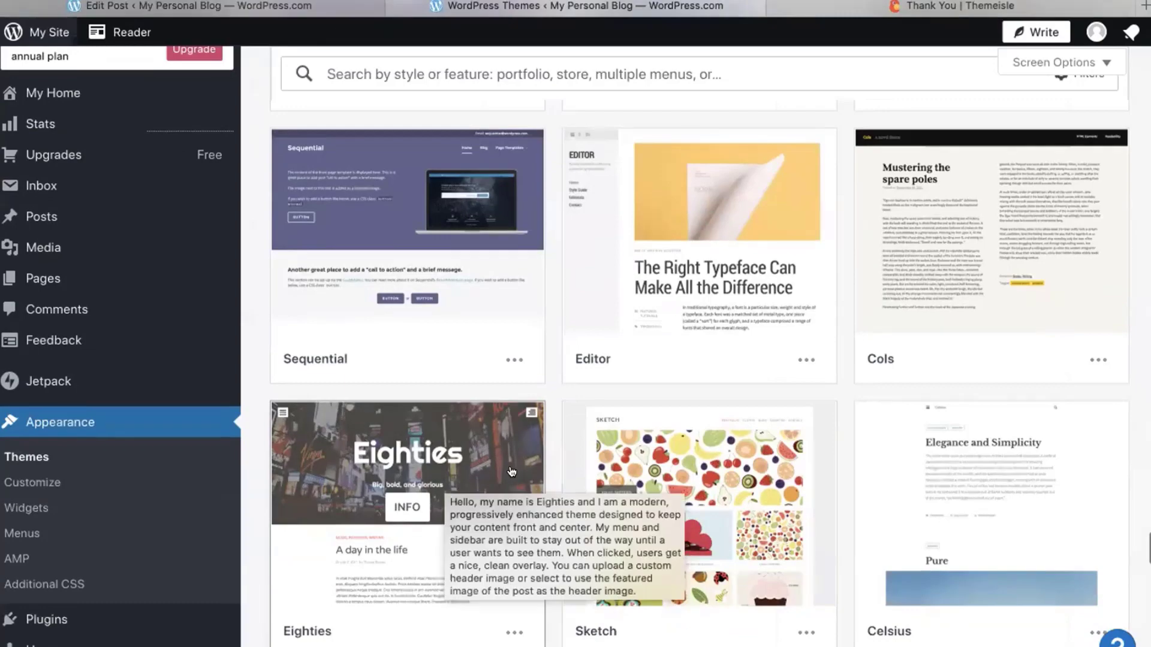
pyautogui.scroll(-3, 440, 513)
pyautogui.scroll(-6, 440, 514)
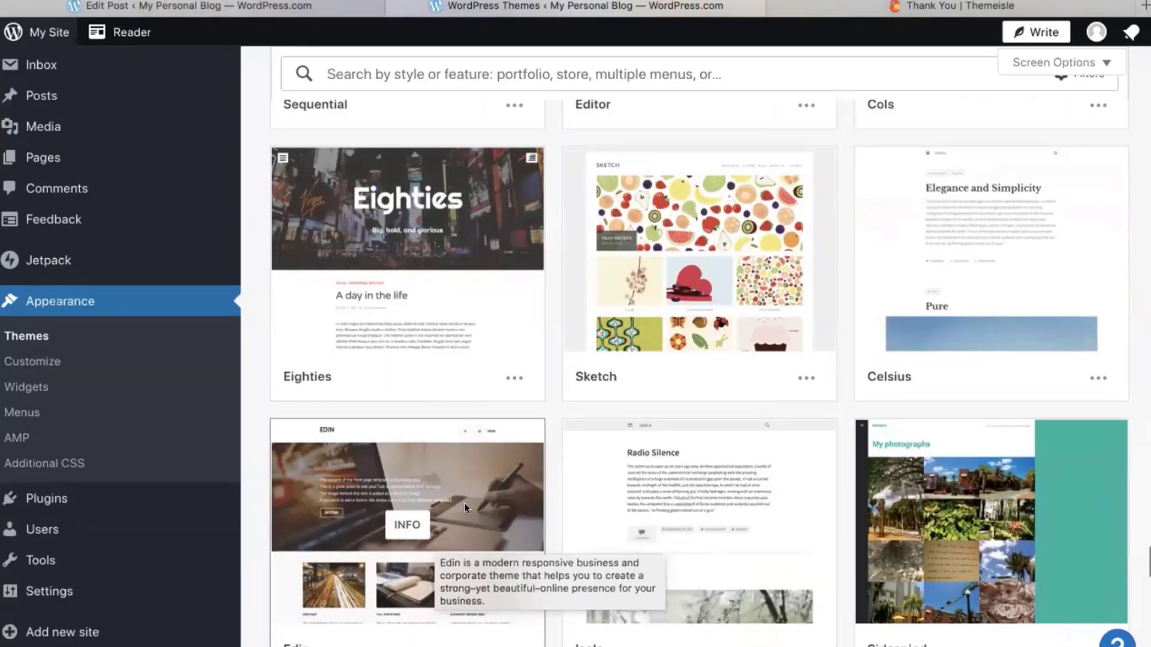
# Open Edin's details, browse its live demo, and activate Edin by Automattic.
pyautogui.click(481, 466)
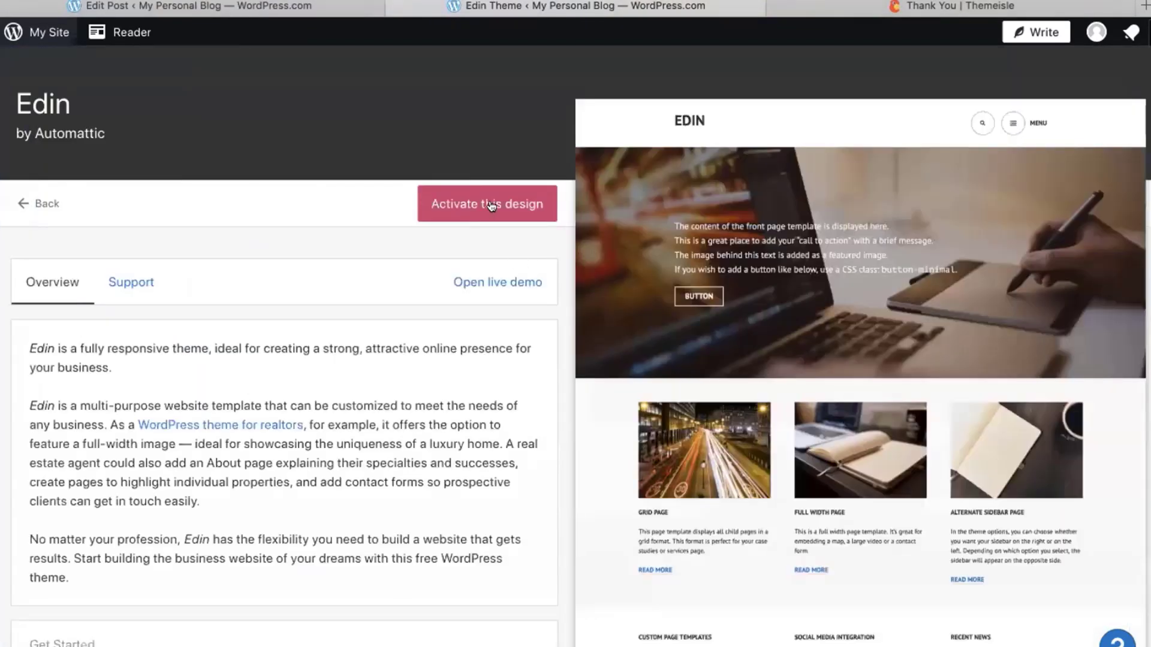
pyautogui.click(500, 281)
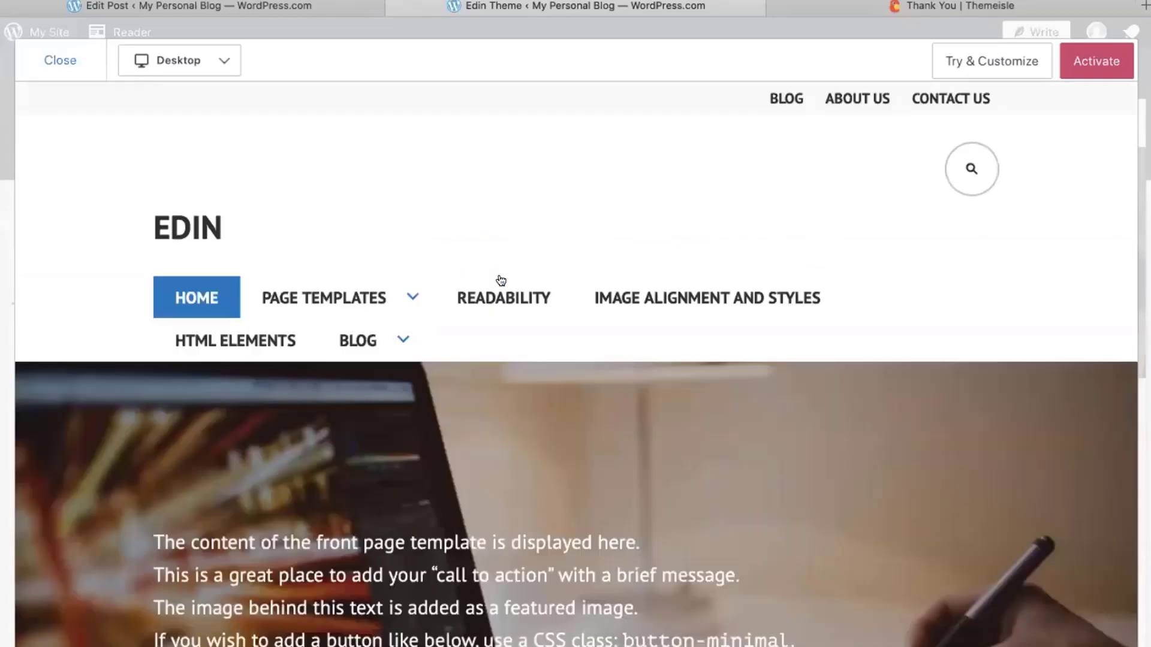
pyautogui.scroll(-7, 500, 280)
pyautogui.scroll(2, 500, 279)
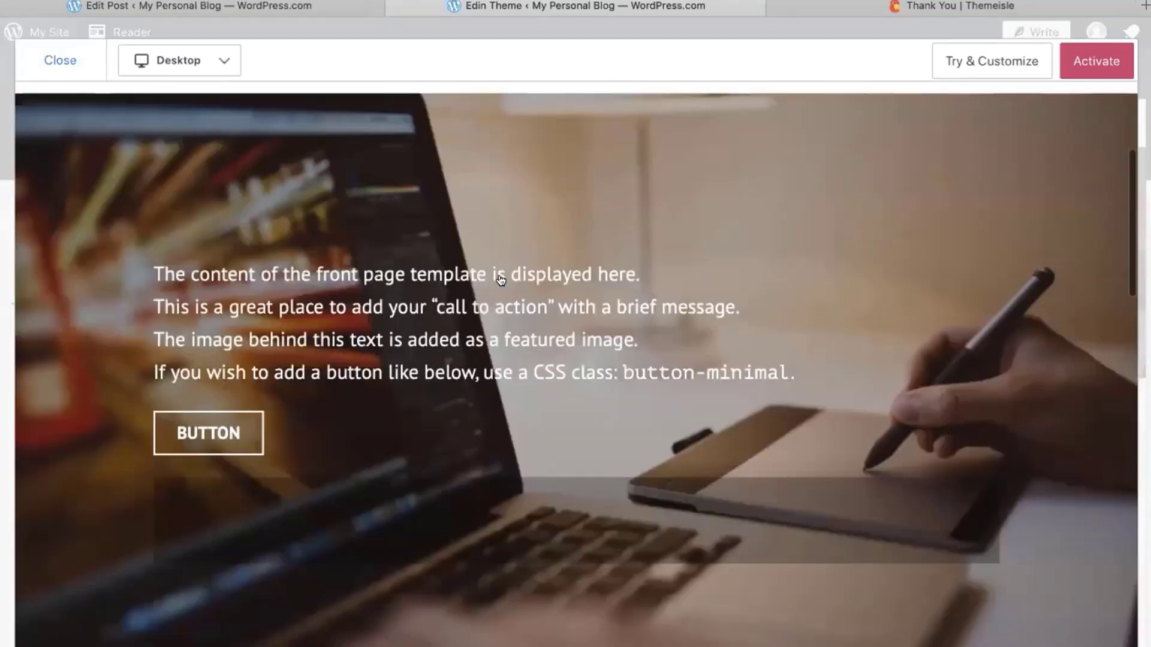
pyautogui.scroll(2, 500, 279)
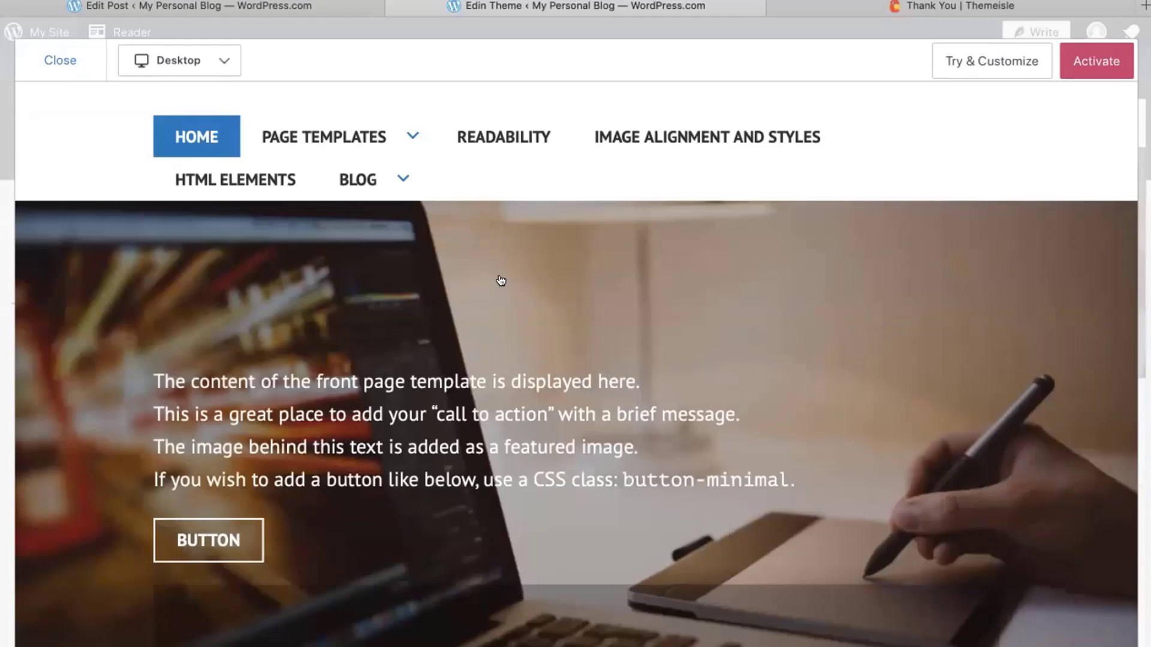
pyautogui.click(1086, 62)
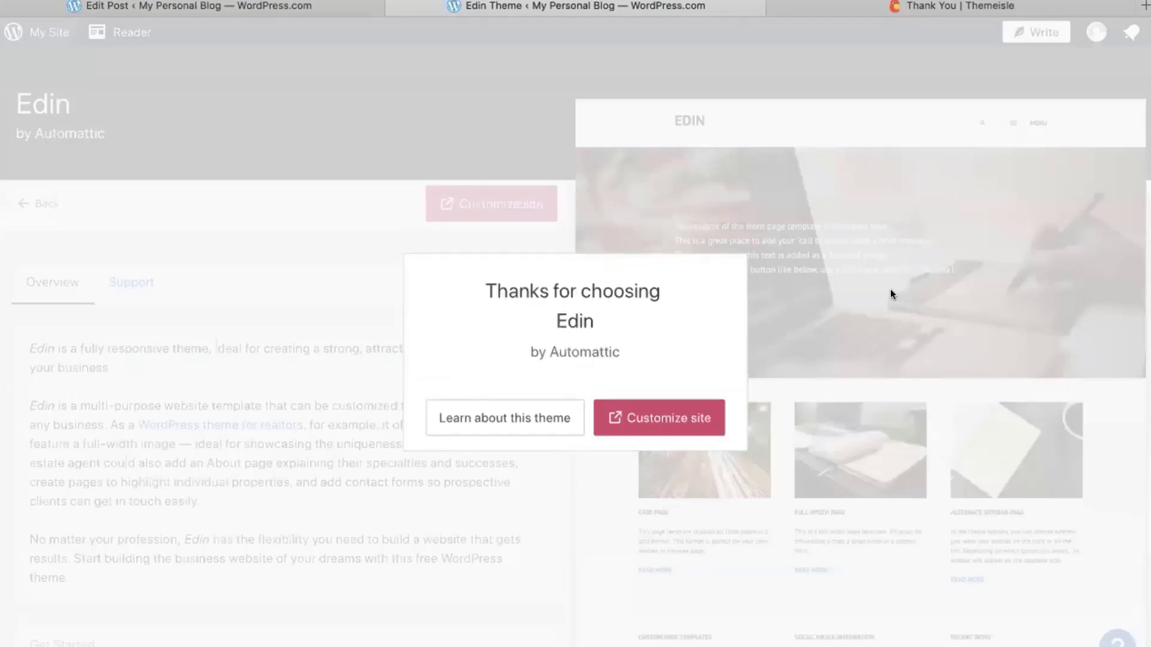
# Customize the site from the Edin confirmation and scroll through the restyled blog preview.
pyautogui.click(681, 414)
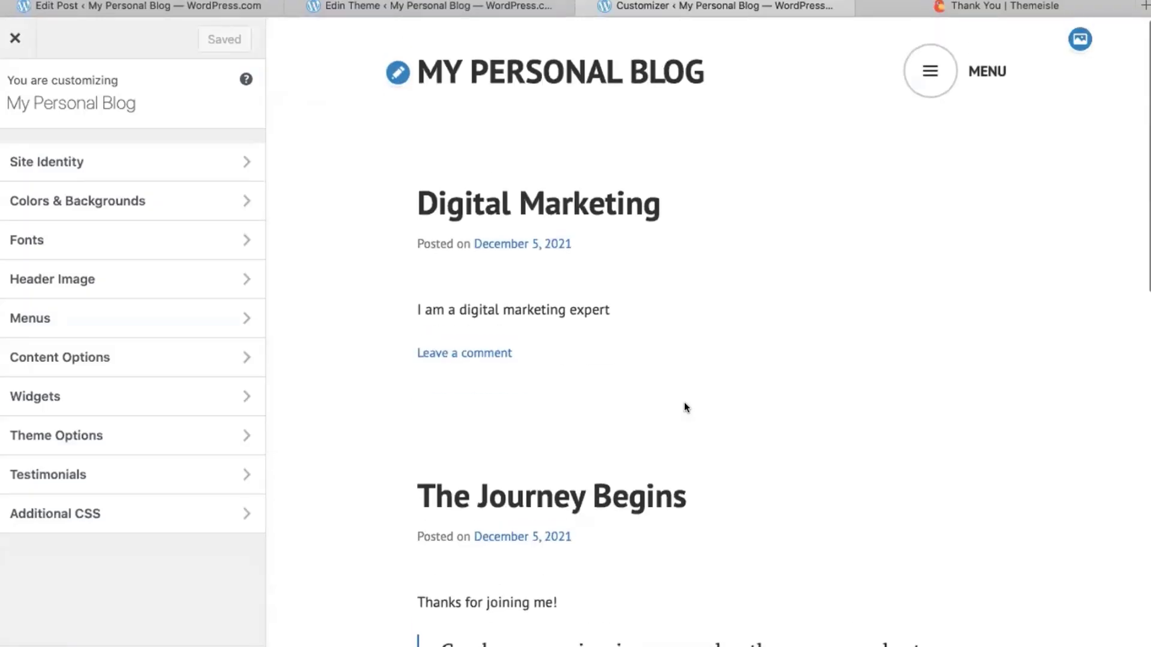
pyautogui.scroll(-10, 684, 407)
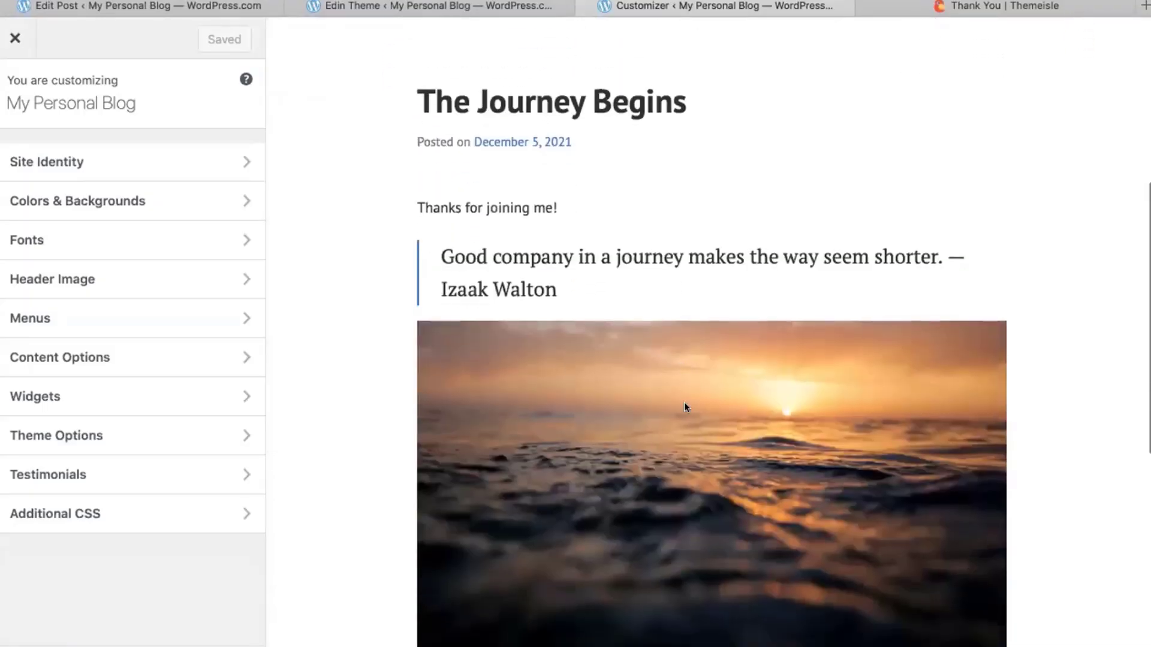
pyautogui.scroll(-4, 684, 407)
pyautogui.scroll(10, 684, 407)
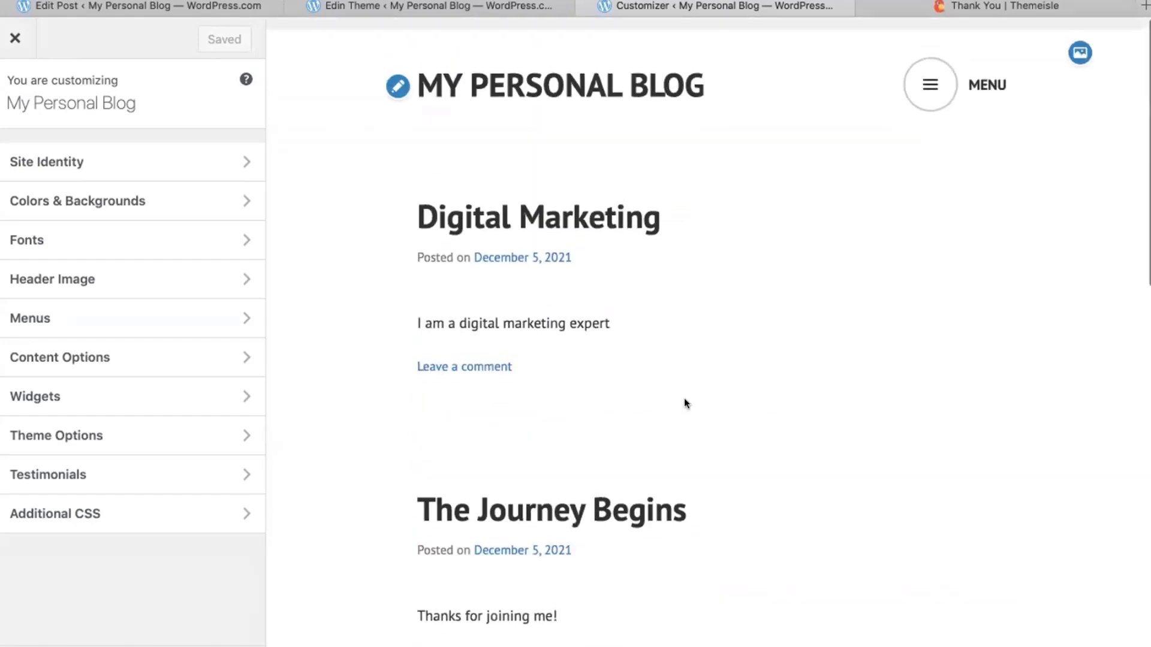
pyautogui.scroll(-1, 685, 399)
pyautogui.scroll(-2, 726, 343)
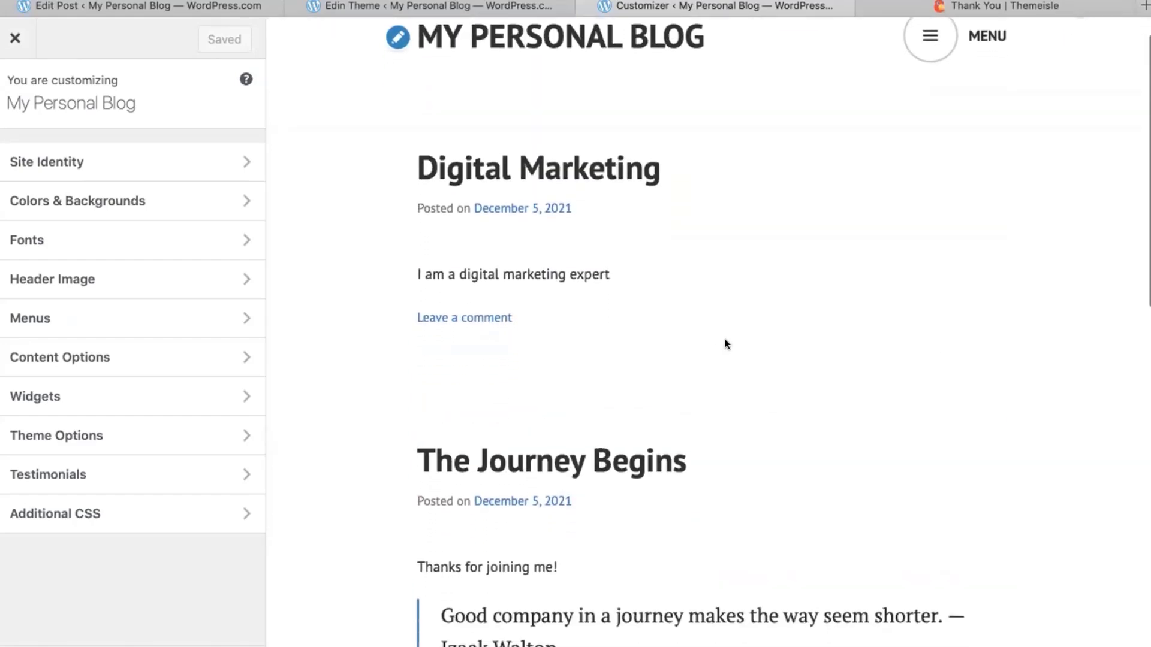
pyautogui.scroll(-2, 726, 343)
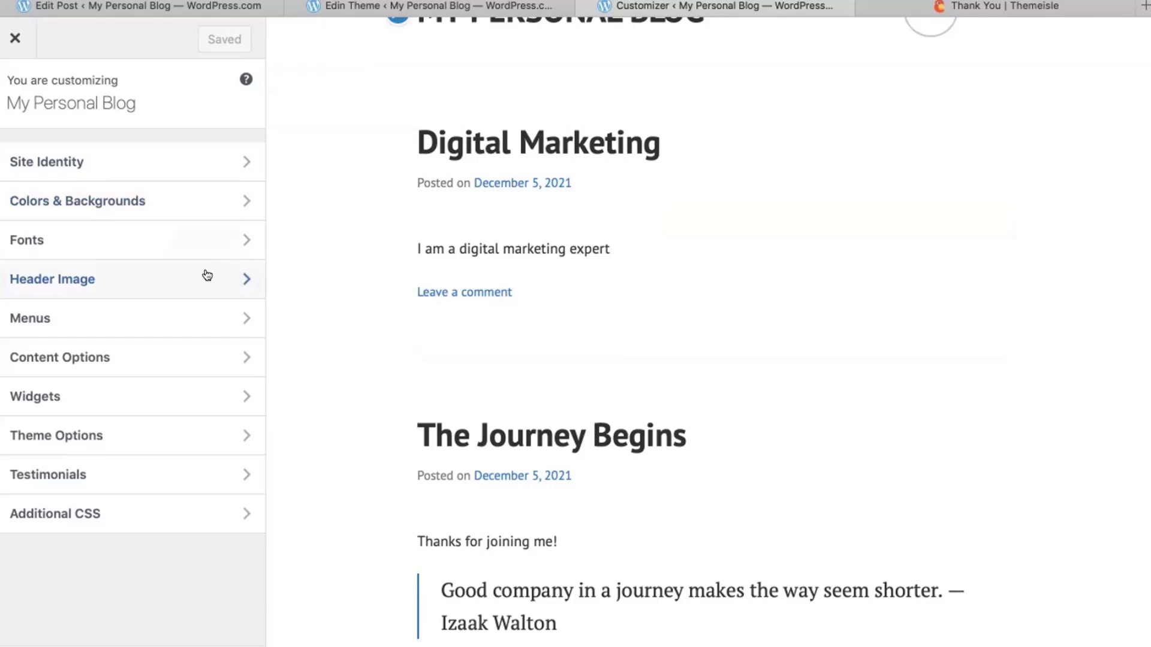
pyautogui.scroll(-5, 495, 368)
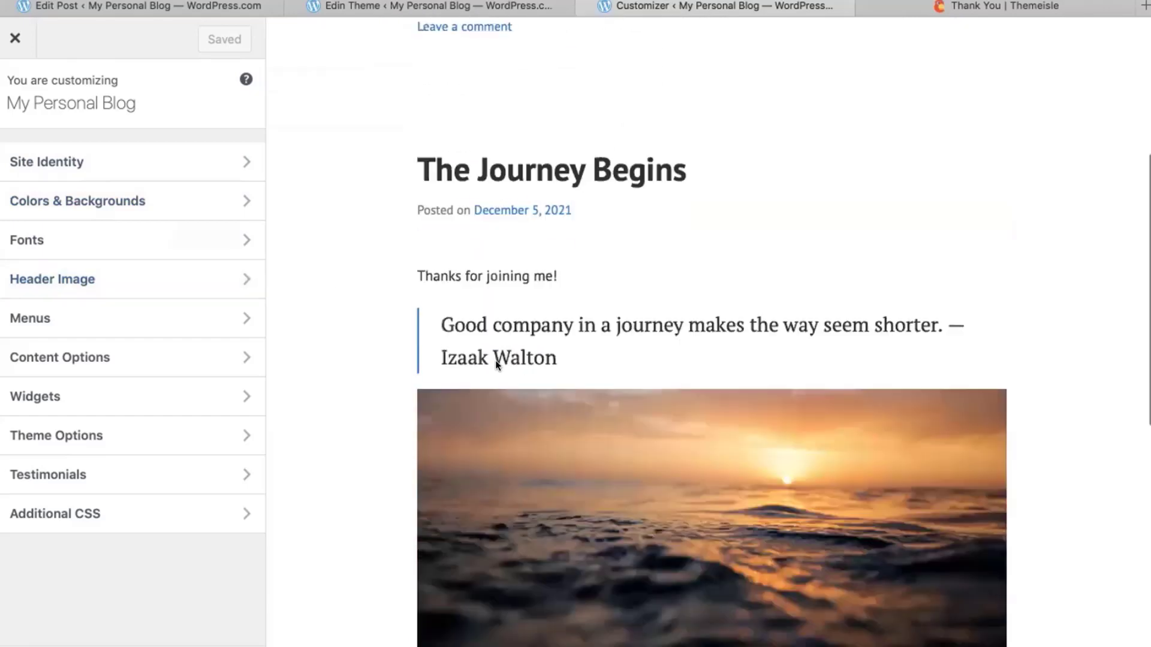
pyautogui.scroll(-10, 495, 361)
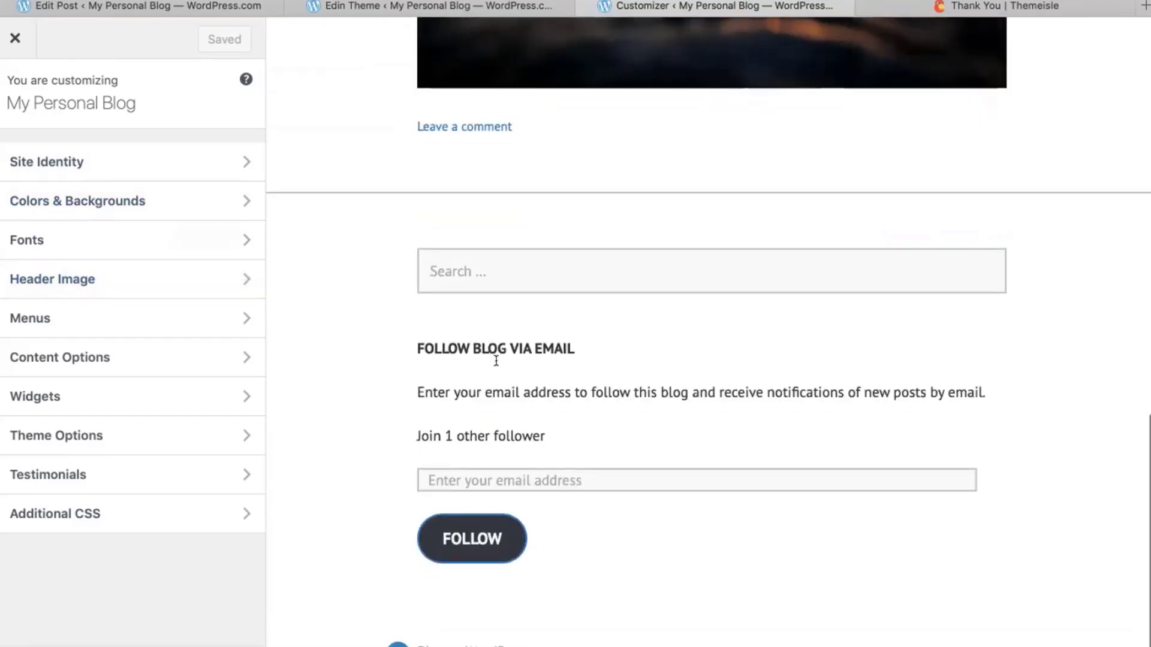
pyautogui.scroll(15, 495, 361)
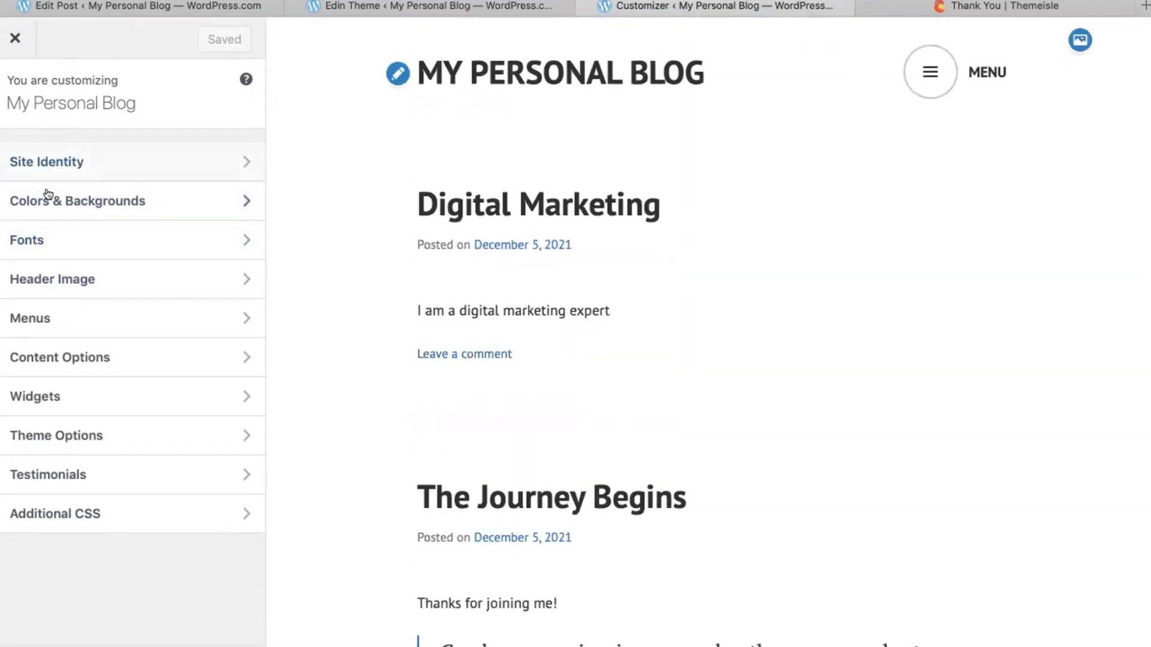
pyautogui.scroll(-1, 54, 422)
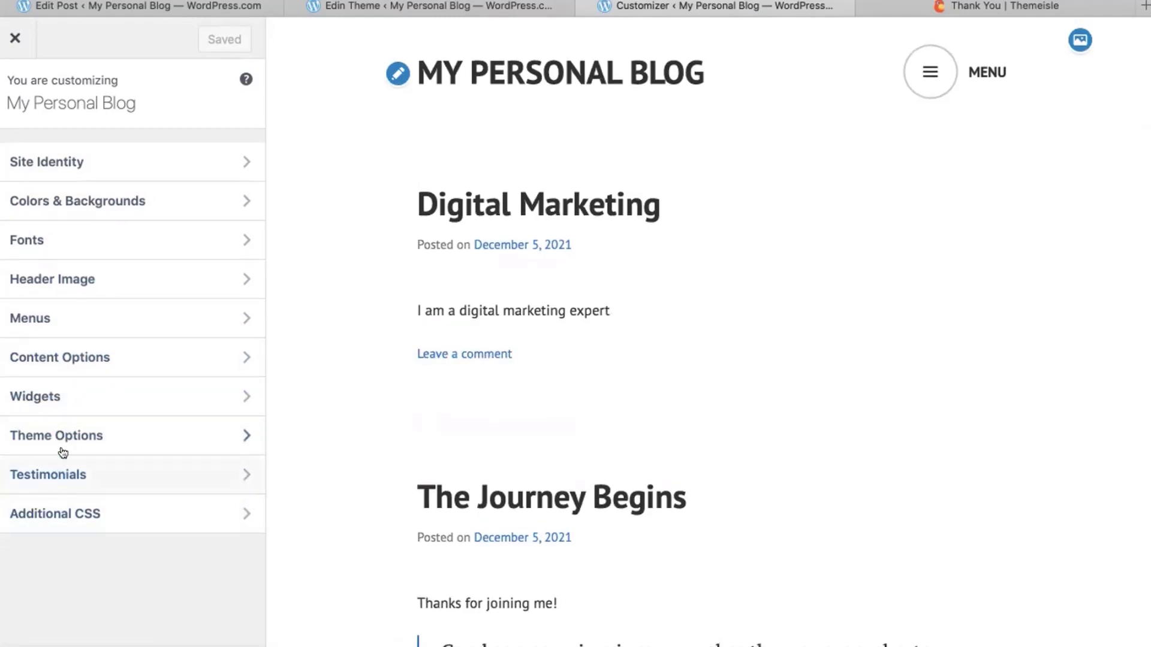
# In Edin's Theme Options, check the first two Featured Page dropdowns, leaving them unset.
pyautogui.click(69, 431)
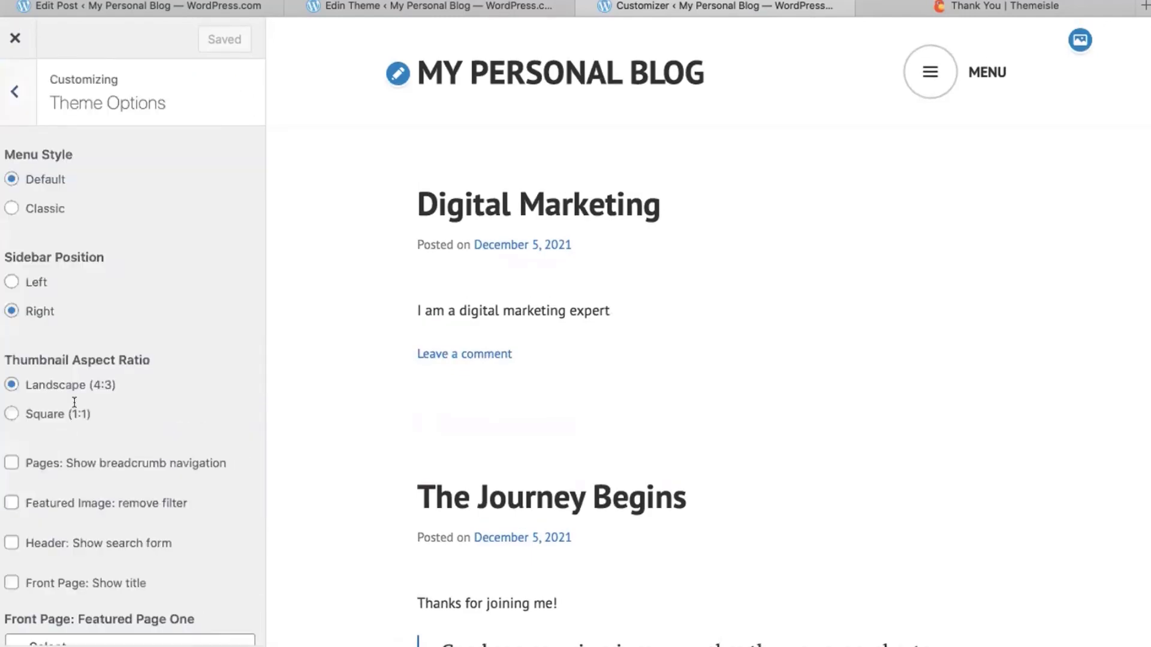
pyautogui.scroll(-3, 150, 347)
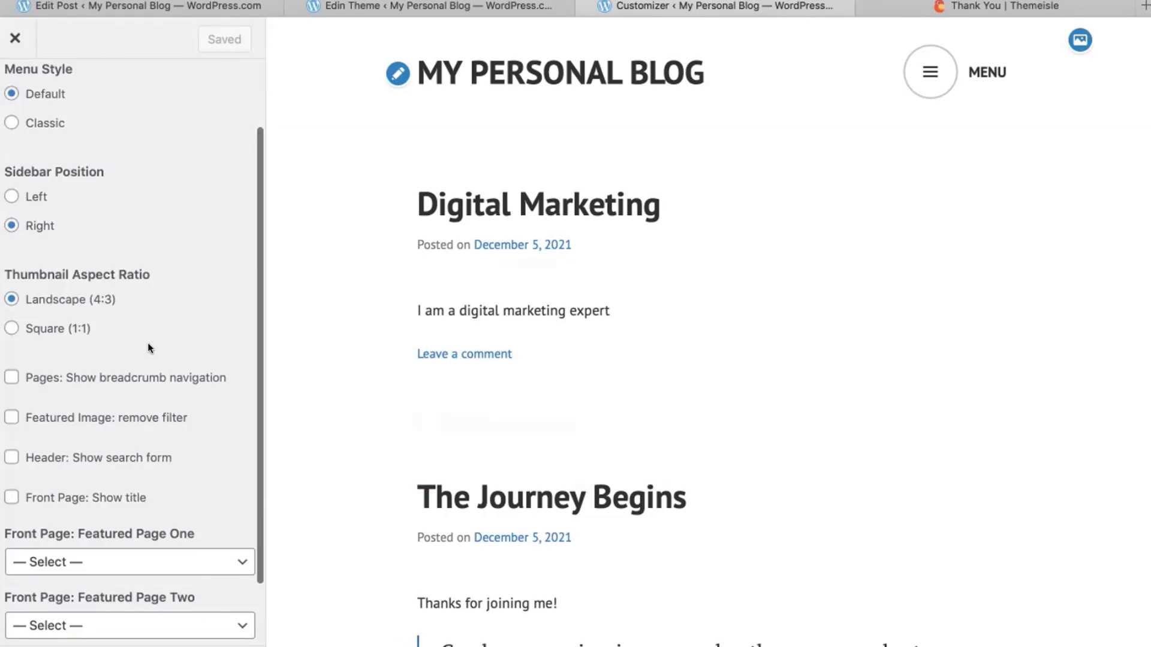
pyautogui.scroll(-1, 148, 348)
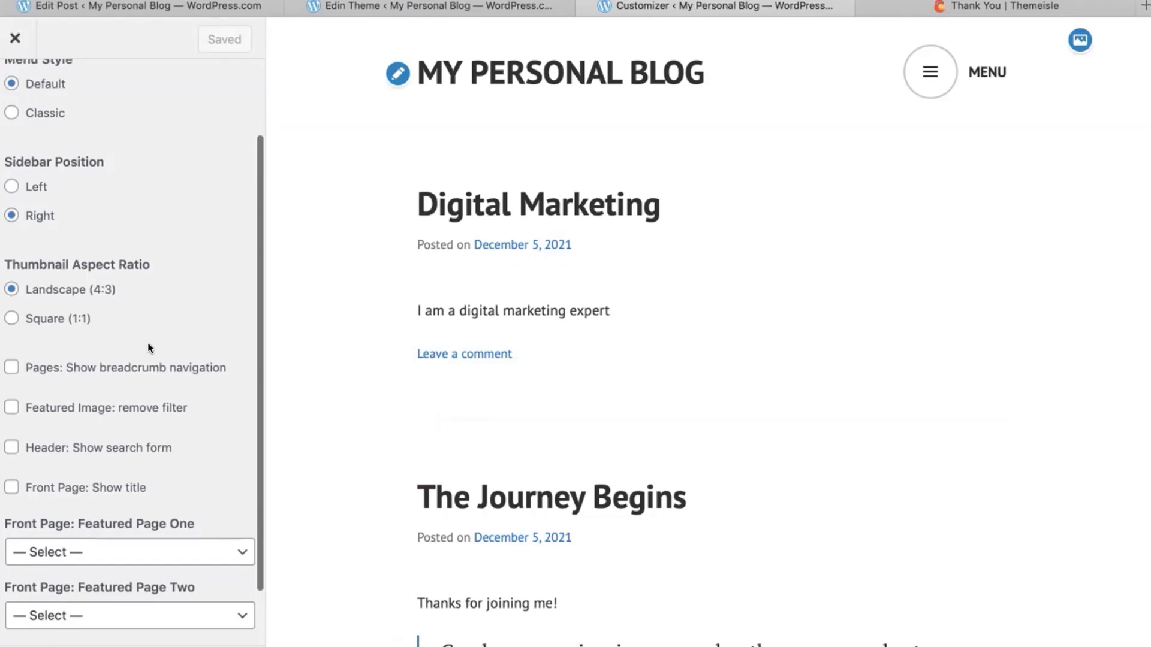
pyautogui.scroll(-5, 147, 342)
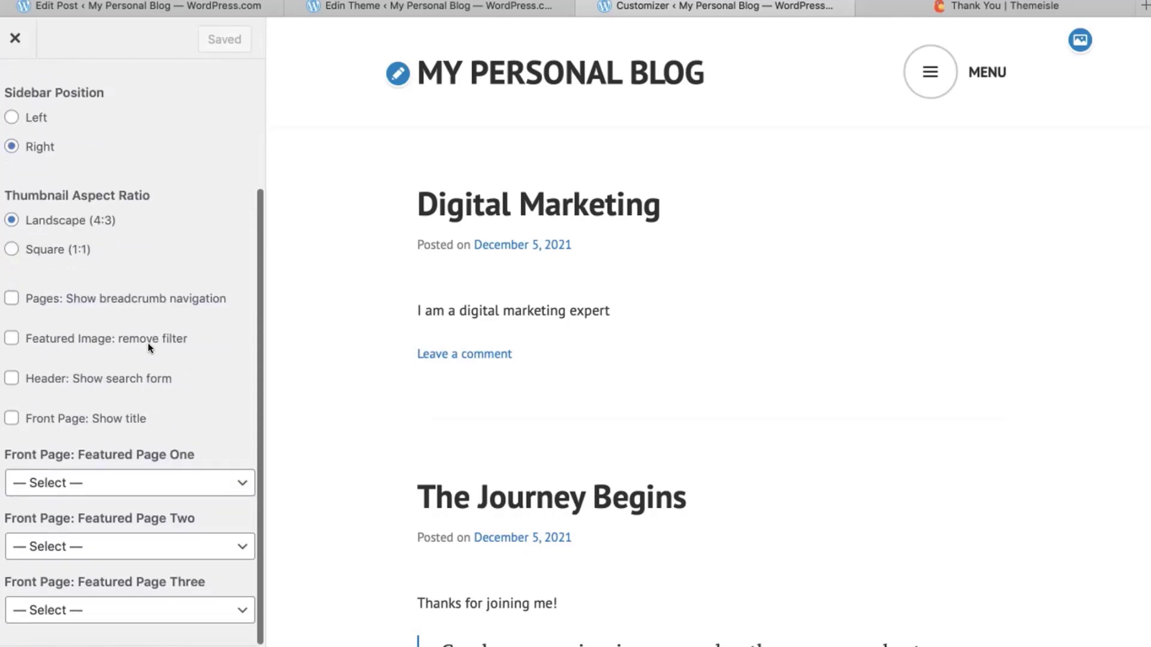
pyautogui.click(154, 546)
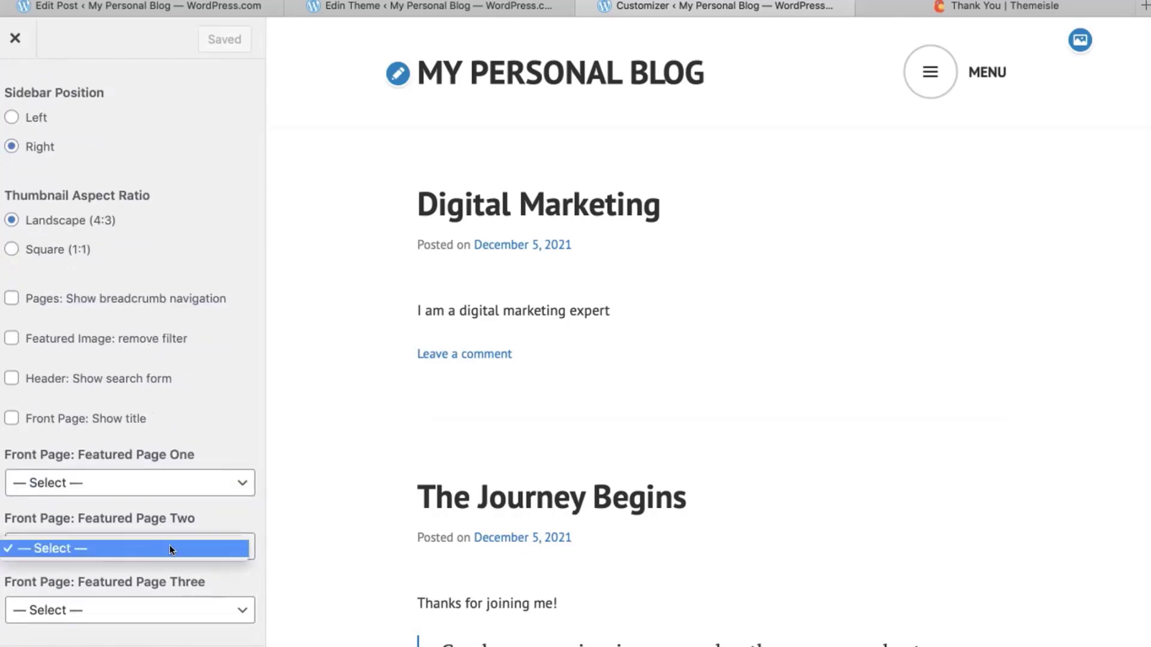
pyautogui.click(169, 548)
pyautogui.click(168, 546)
pyautogui.click(225, 548)
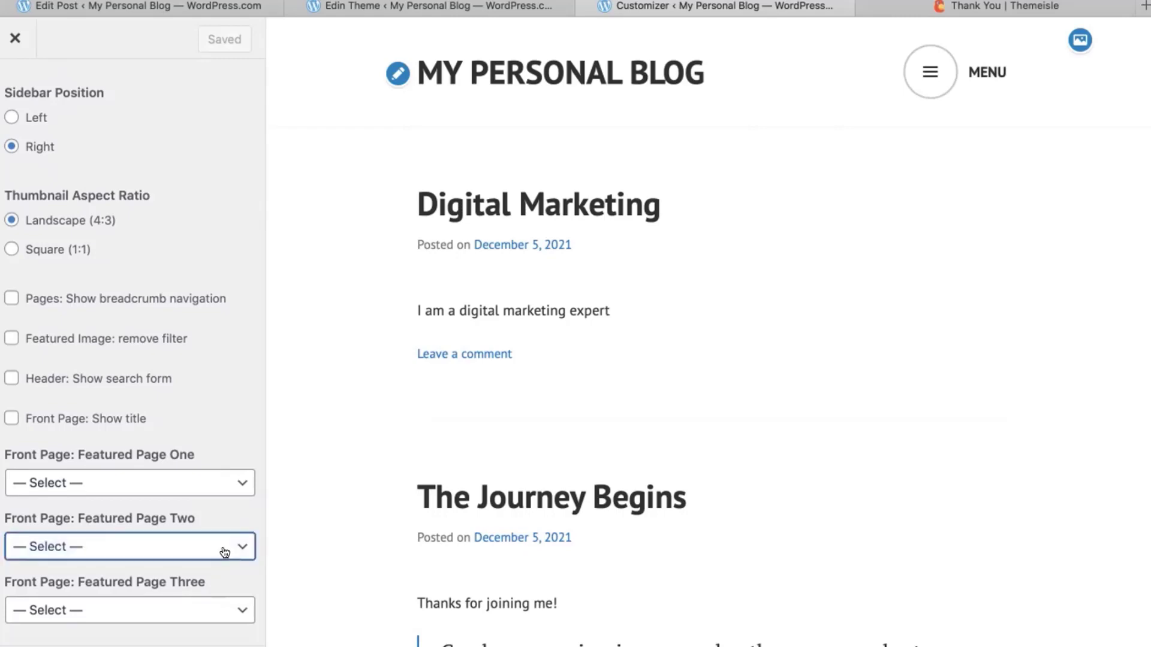
pyautogui.click(233, 546)
pyautogui.click(232, 545)
pyautogui.click(234, 479)
pyautogui.click(236, 476)
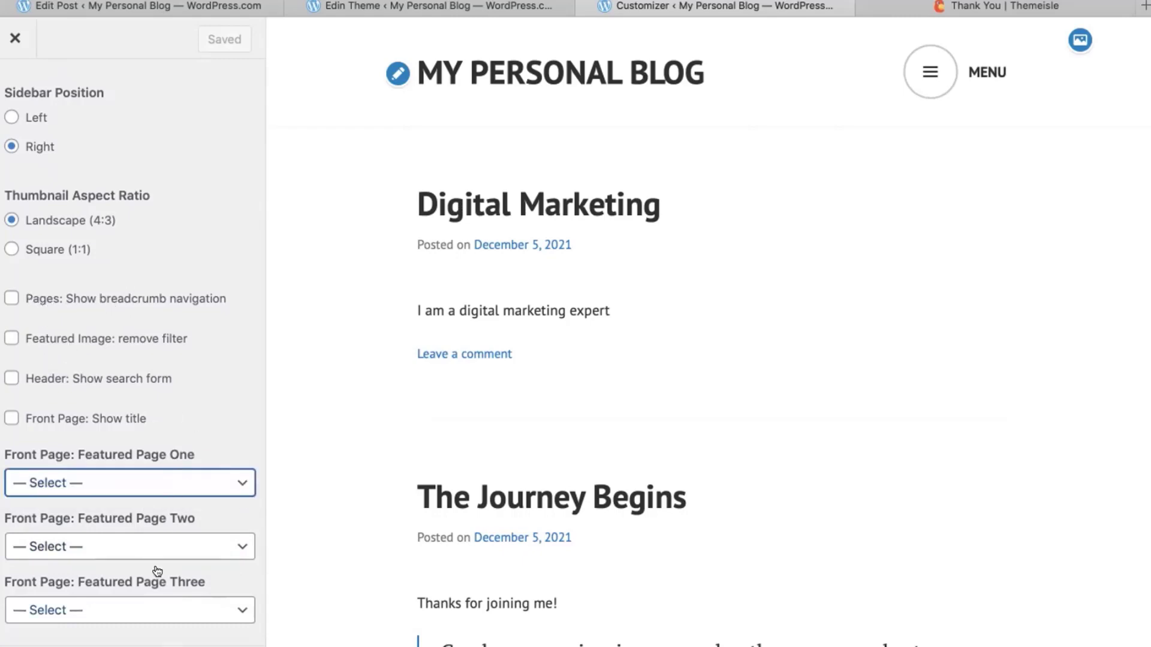
# Toggle page breadcrumb navigation on and back off, leaving all three featured pages at '— Select —'.
pyautogui.click(16, 299)
pyautogui.click(217, 478)
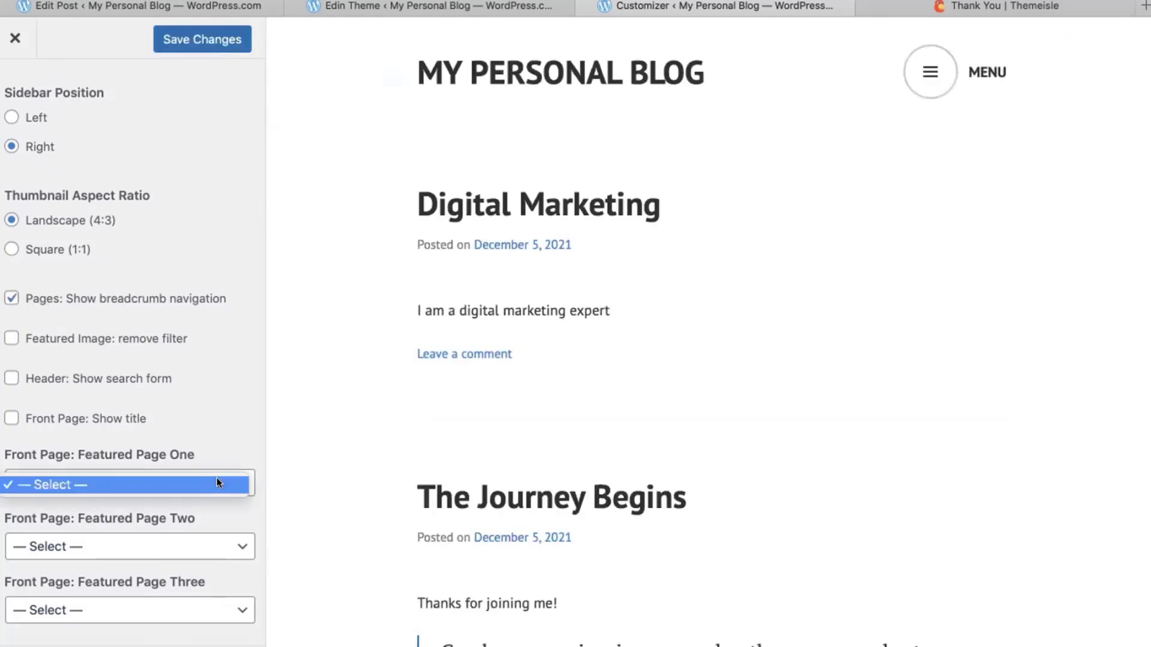
pyautogui.click(7, 292)
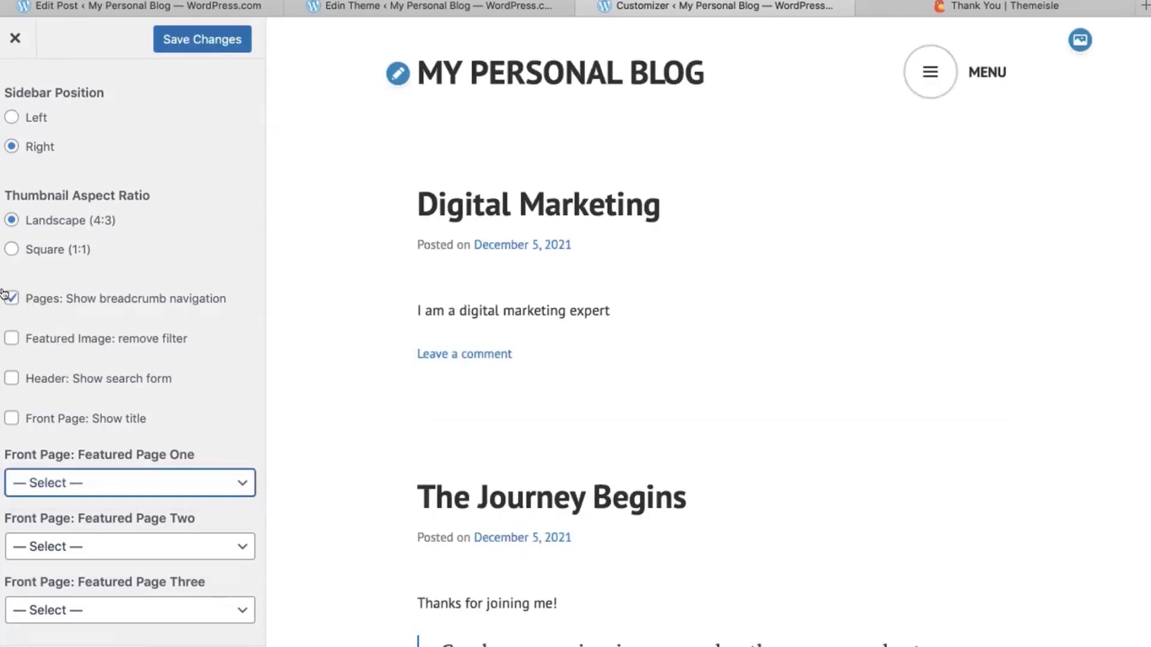
pyautogui.click(6, 297)
pyautogui.click(5, 298)
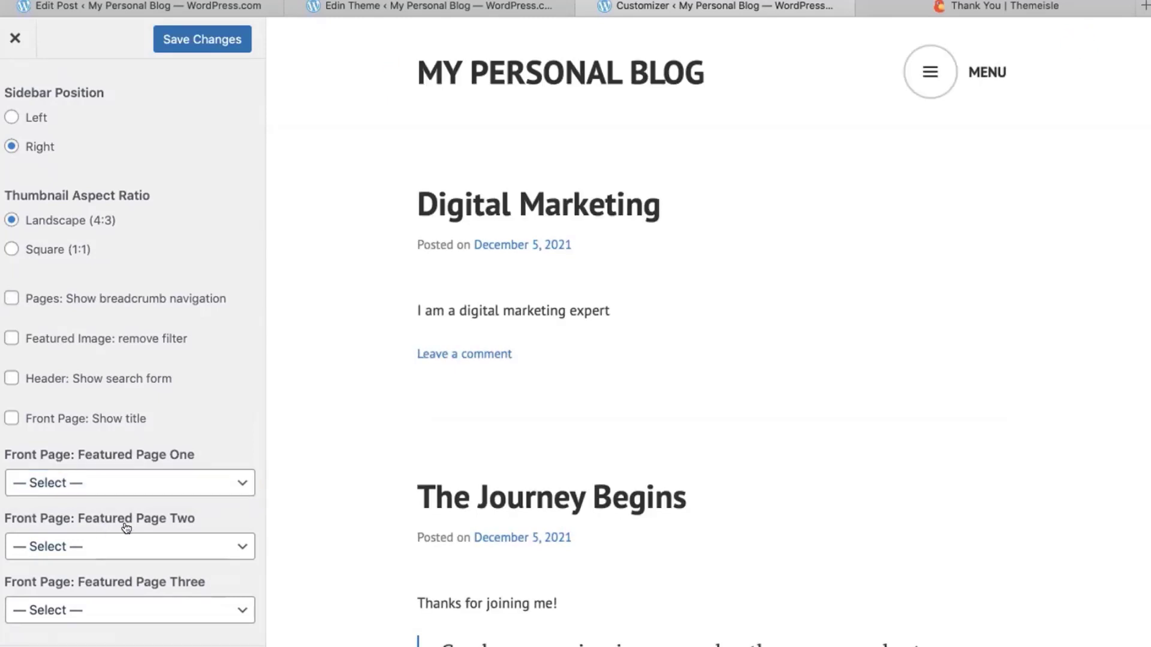
pyautogui.click(138, 545)
pyautogui.click(145, 609)
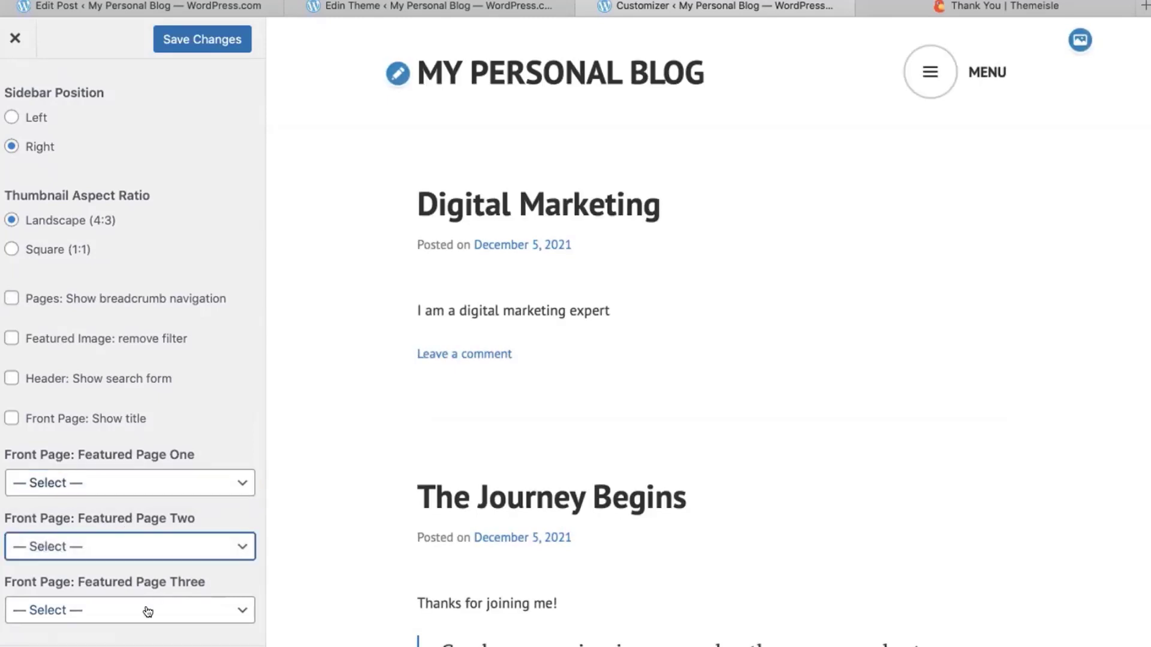
pyautogui.click(145, 610)
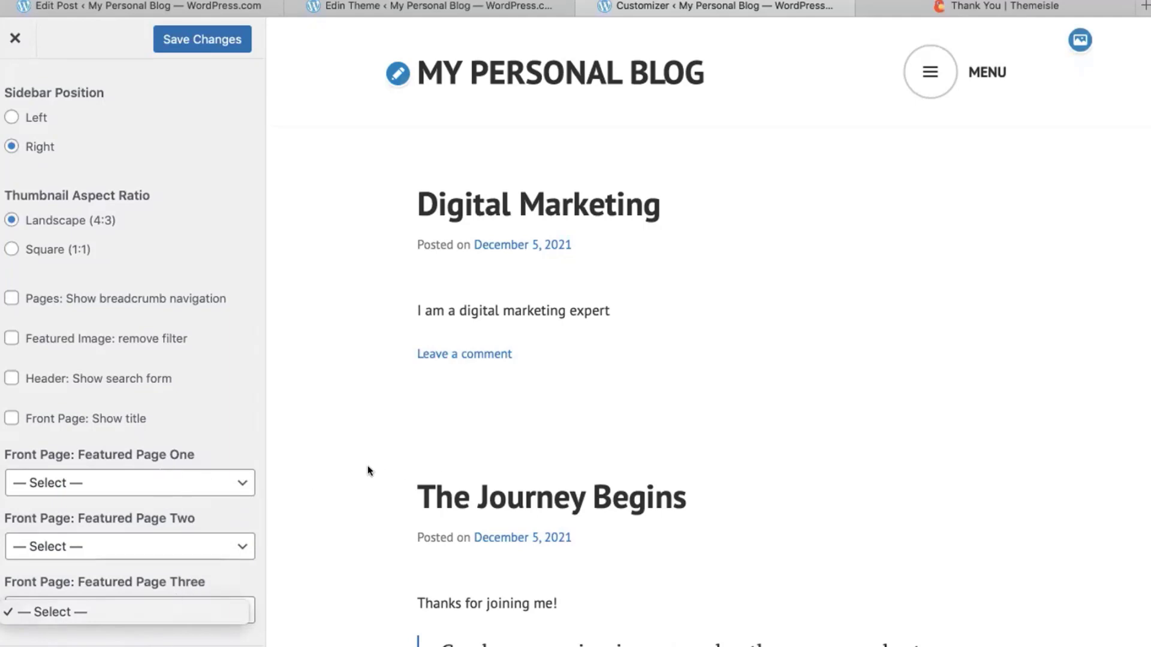
pyautogui.click(52, 612)
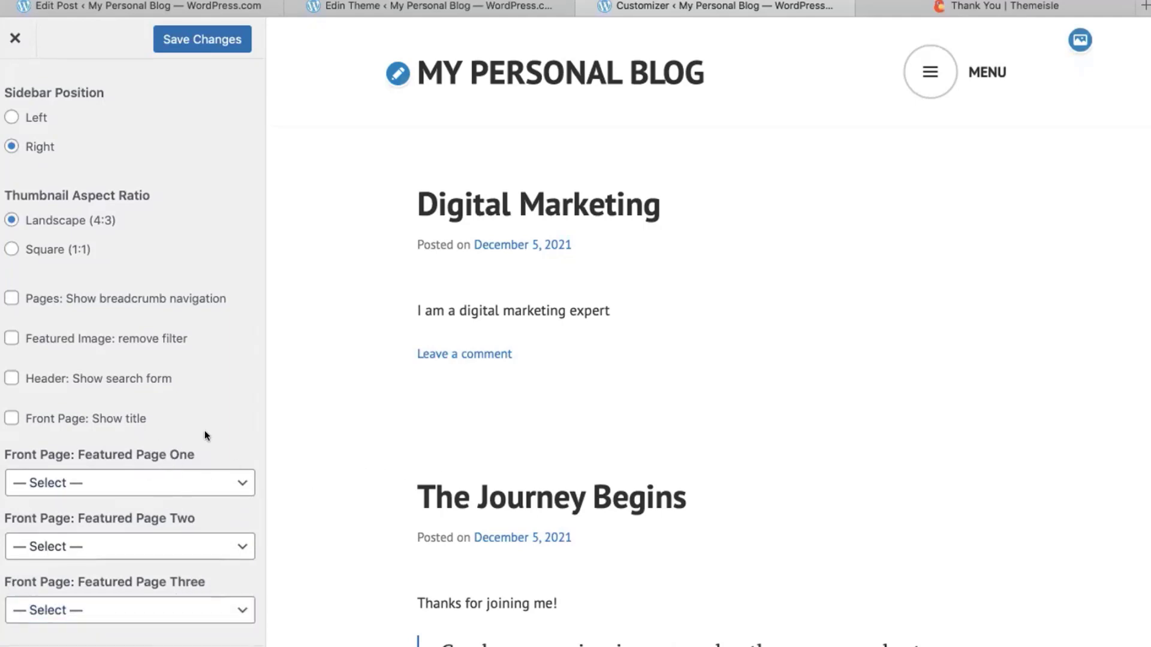
pyautogui.scroll(3, 217, 419)
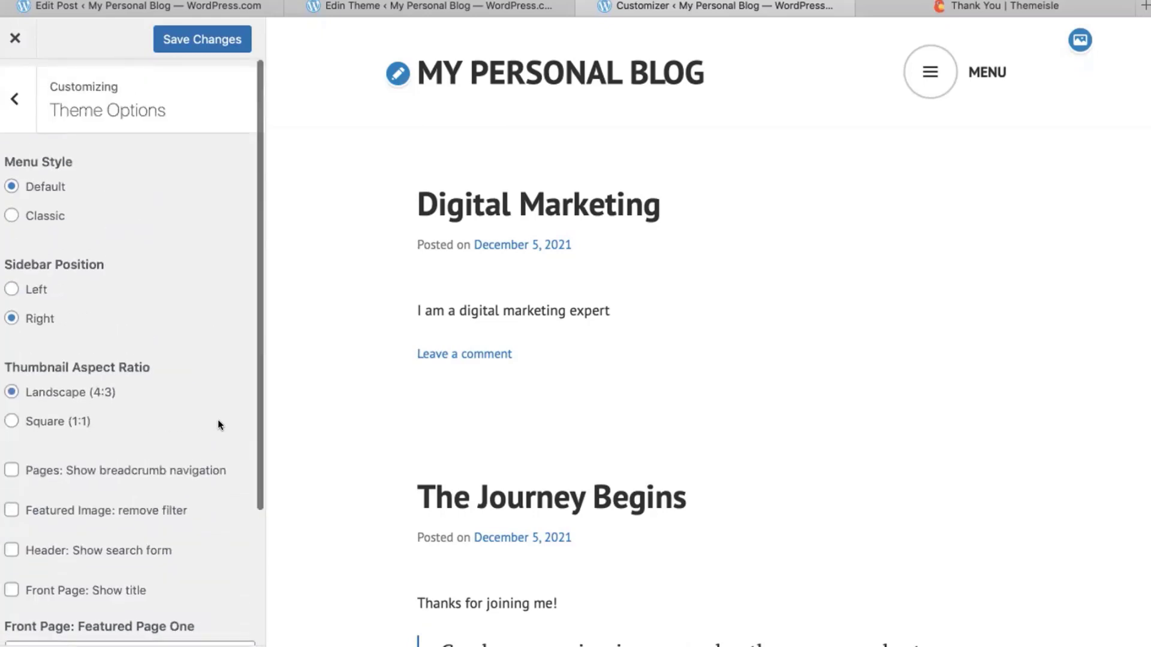
# Close the Customizer and look over the My Home dashboard's setup checklist.
pyautogui.click(14, 38)
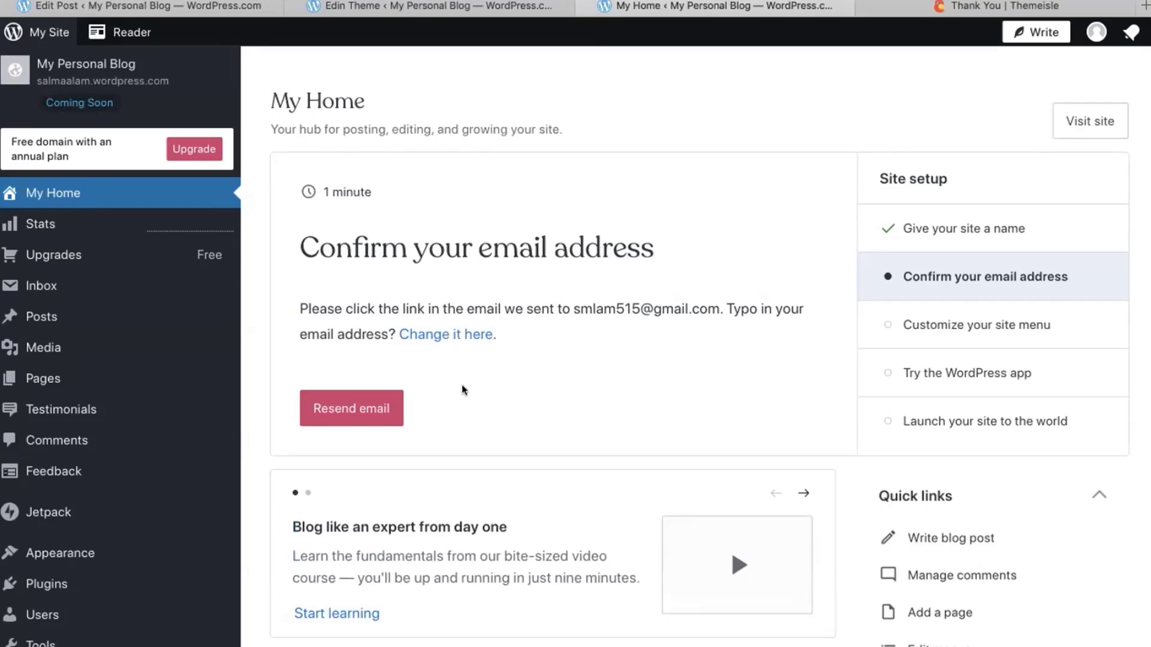
pyautogui.scroll(-2, 710, 389)
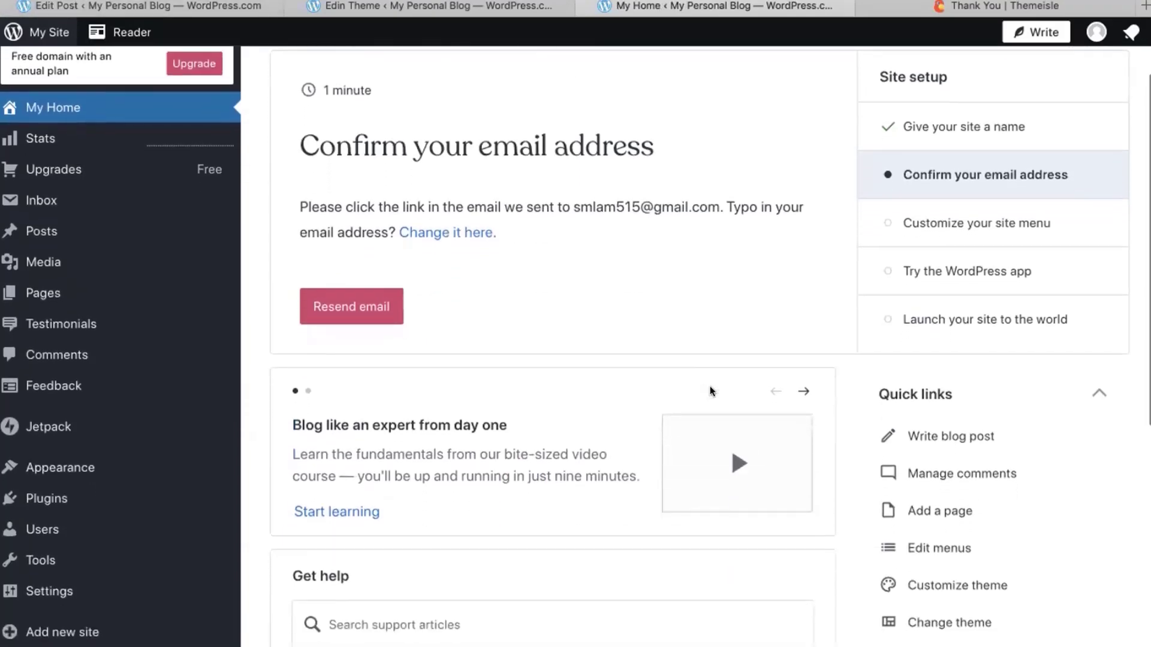
pyautogui.scroll(2, 710, 391)
pyautogui.scroll(1, 711, 394)
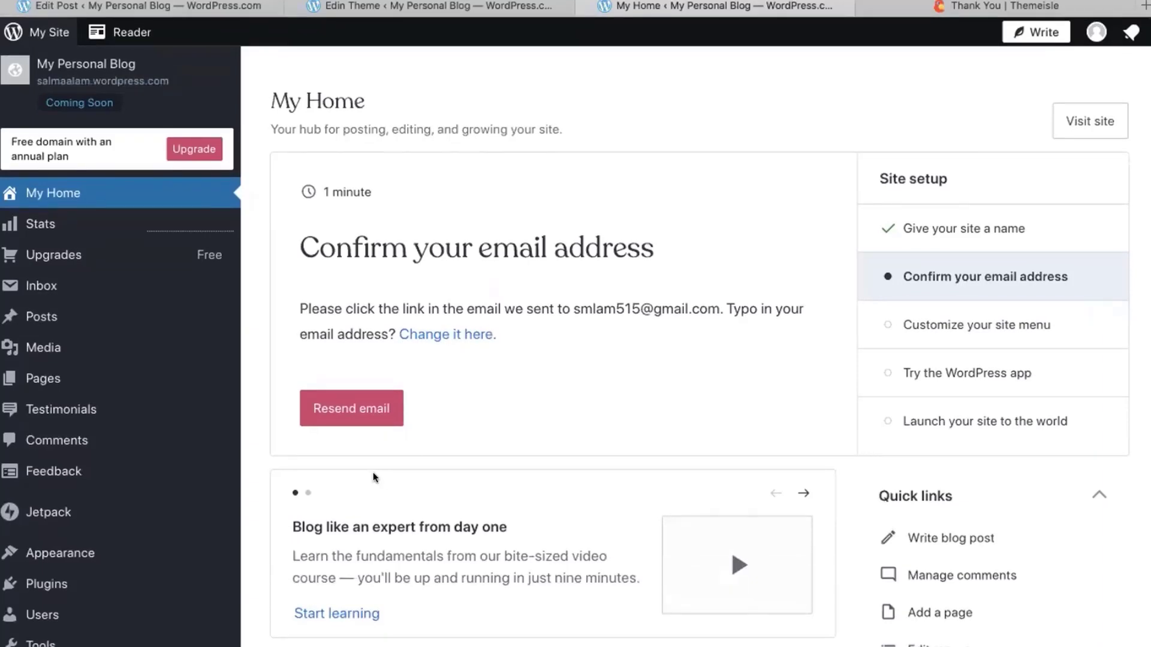
# Open Appearance > Themes and scroll the Recommended themes down to Antin.
pyautogui.click(85, 550)
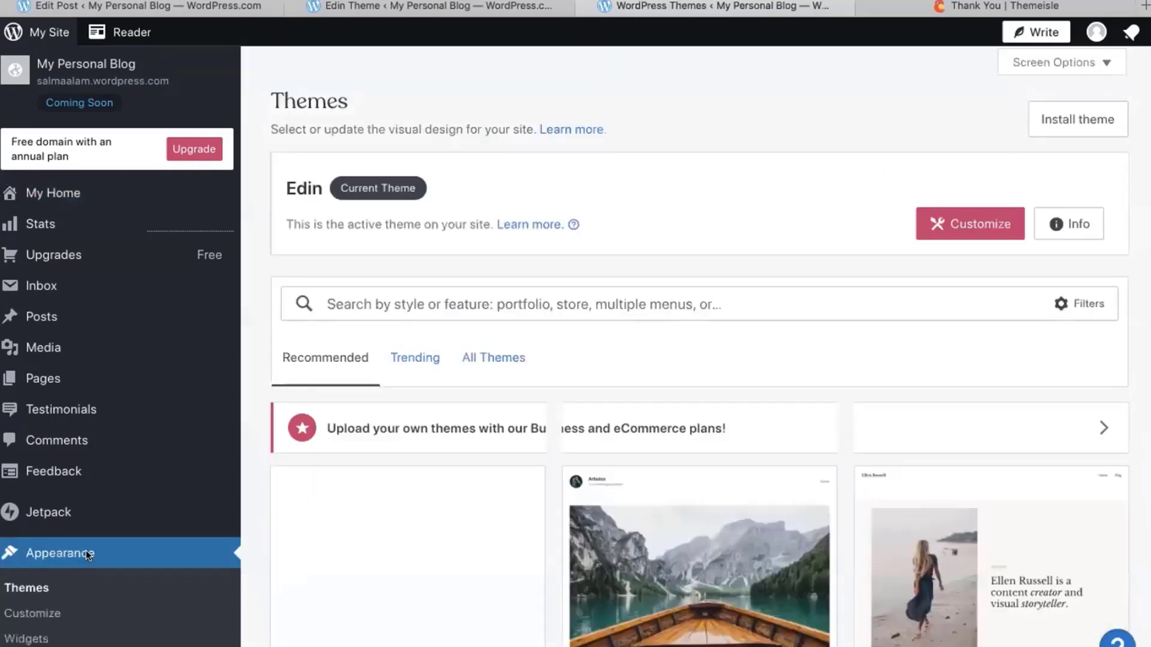
pyautogui.scroll(-2, 650, 495)
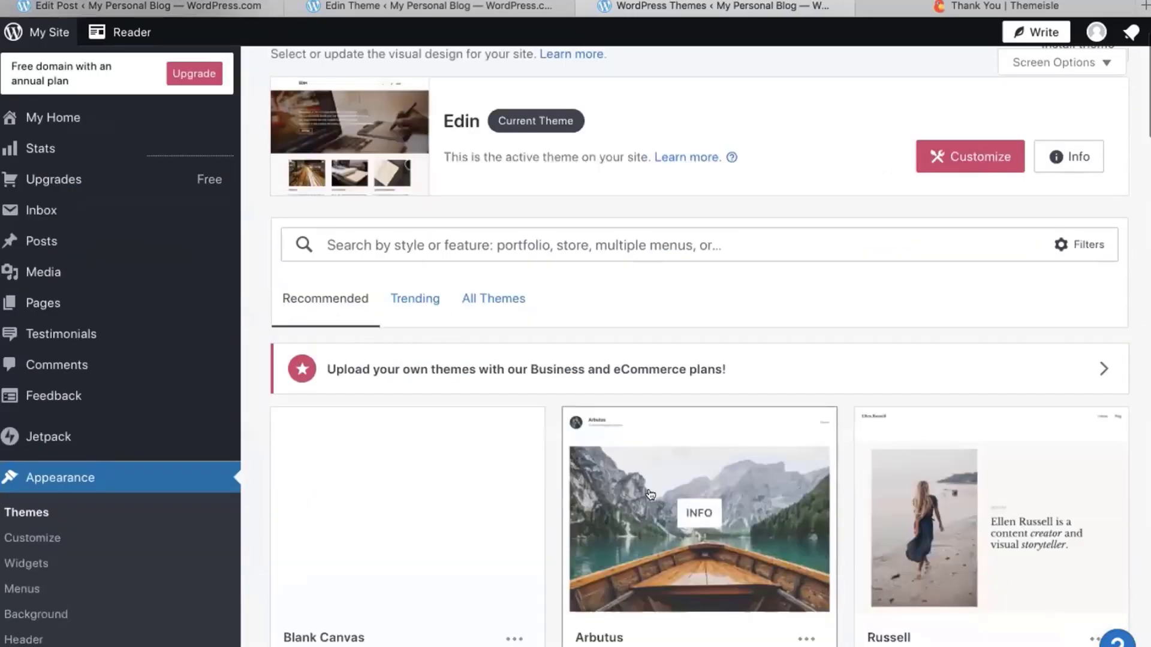
pyautogui.scroll(-3, 650, 494)
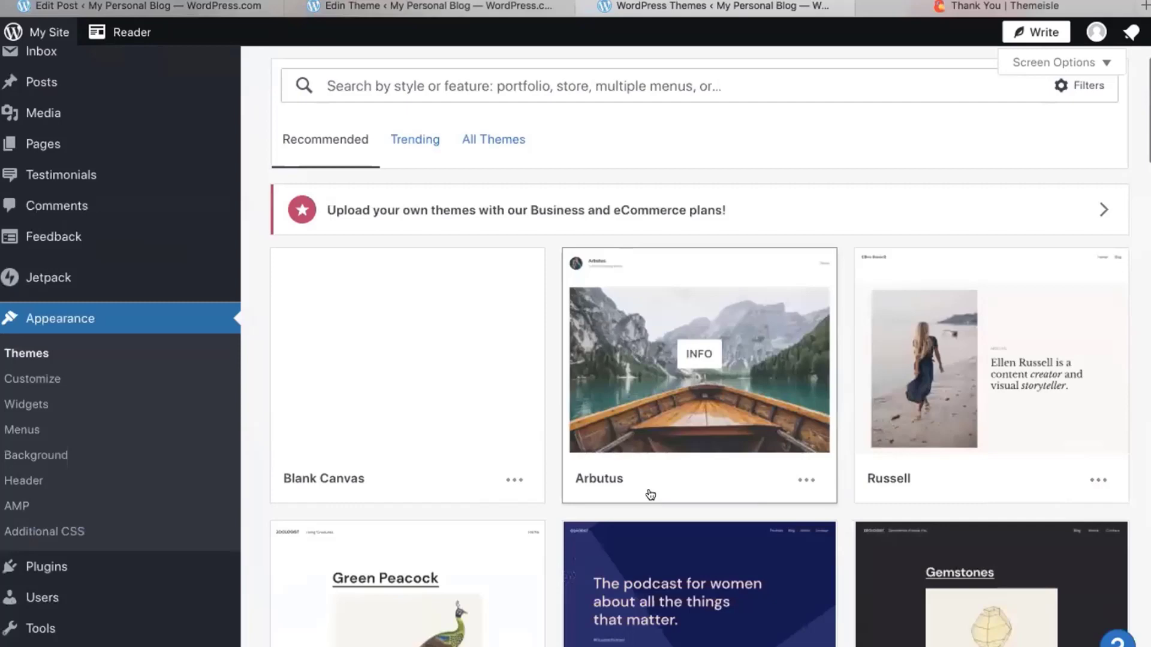
pyautogui.scroll(-1, 651, 494)
pyautogui.scroll(-2, 651, 489)
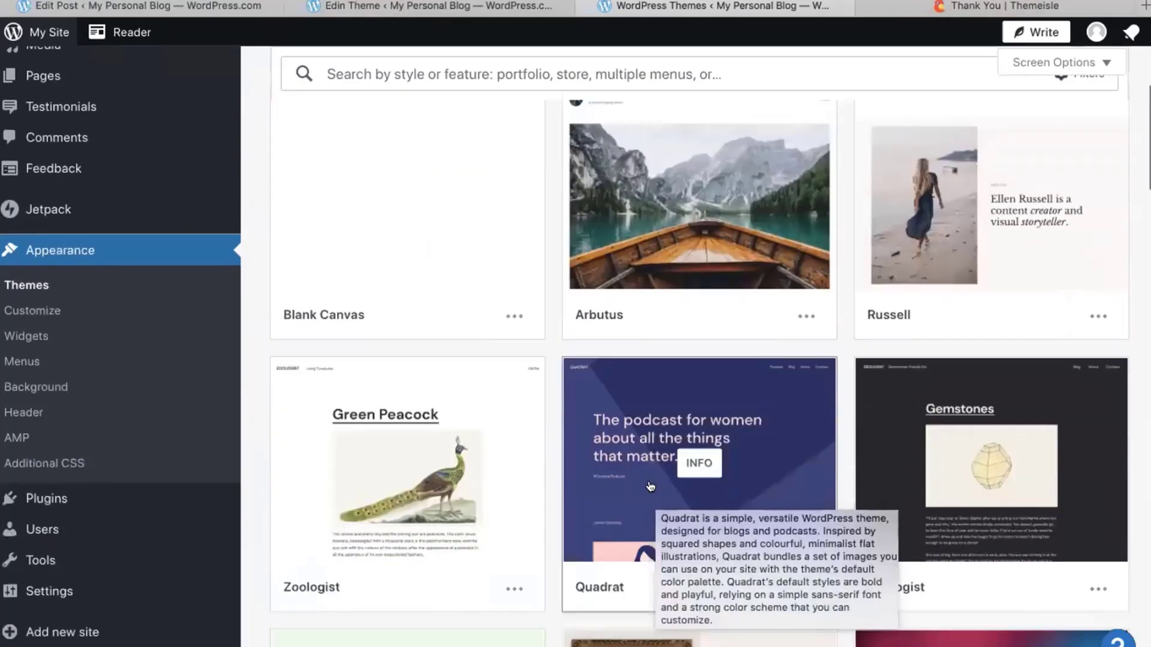
pyautogui.scroll(-3, 650, 487)
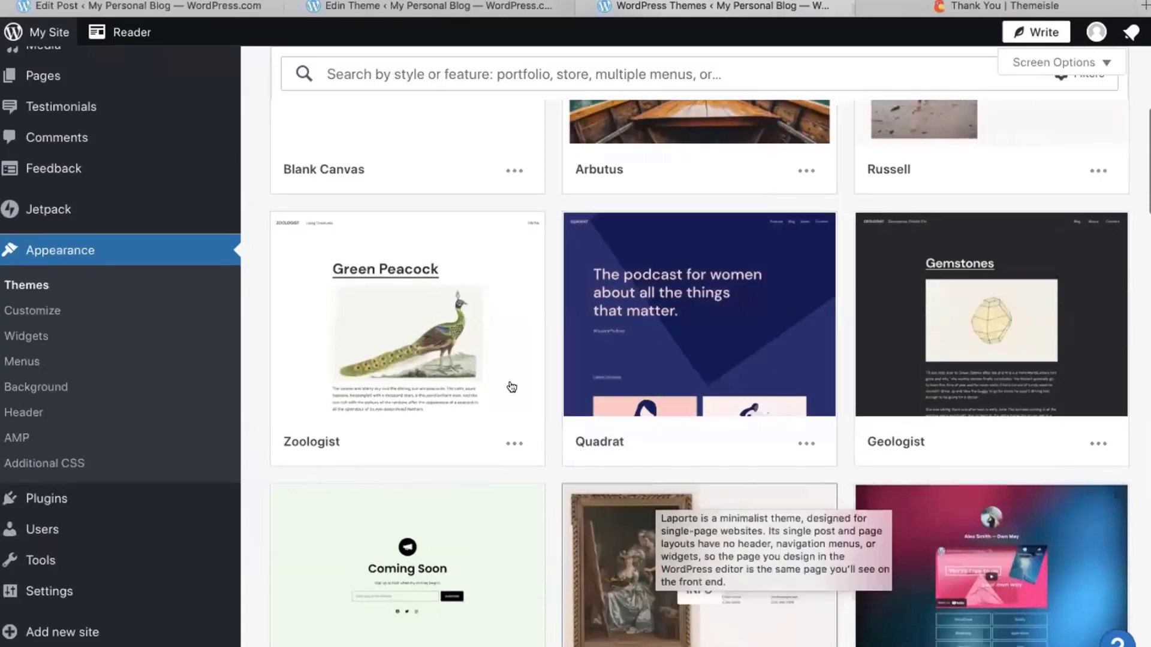
pyautogui.scroll(-12, 479, 300)
pyautogui.scroll(2, 475, 250)
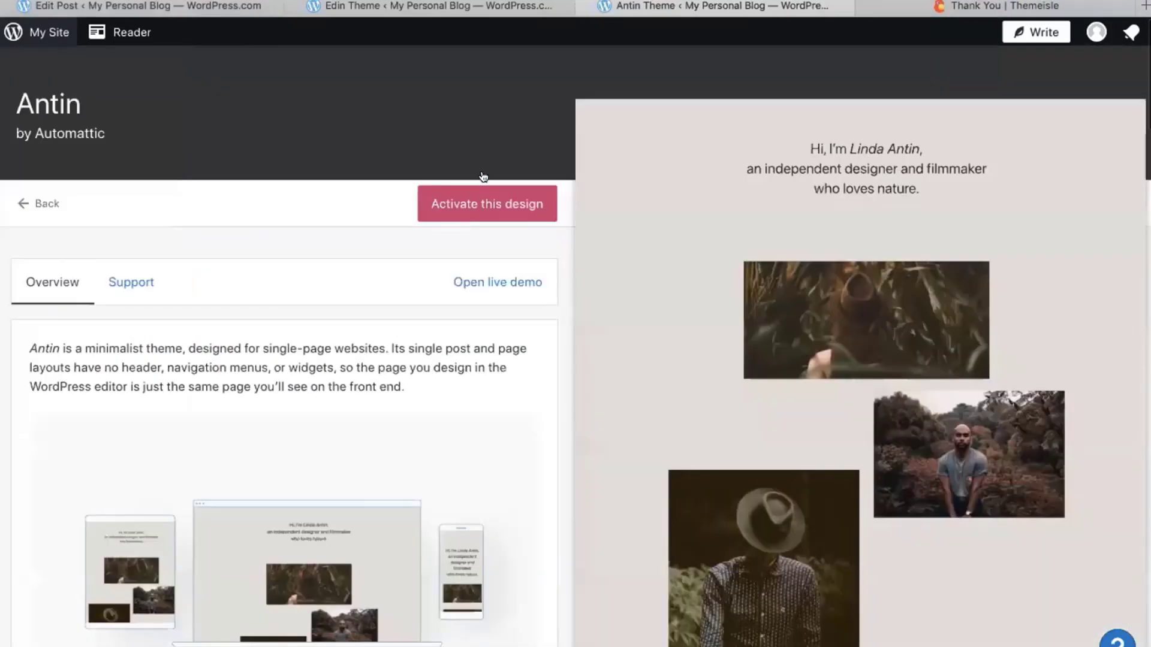
# Activate Antin, preserving homepage content, and start customizing the site in the new theme.
pyautogui.scroll(-2, 485, 177)
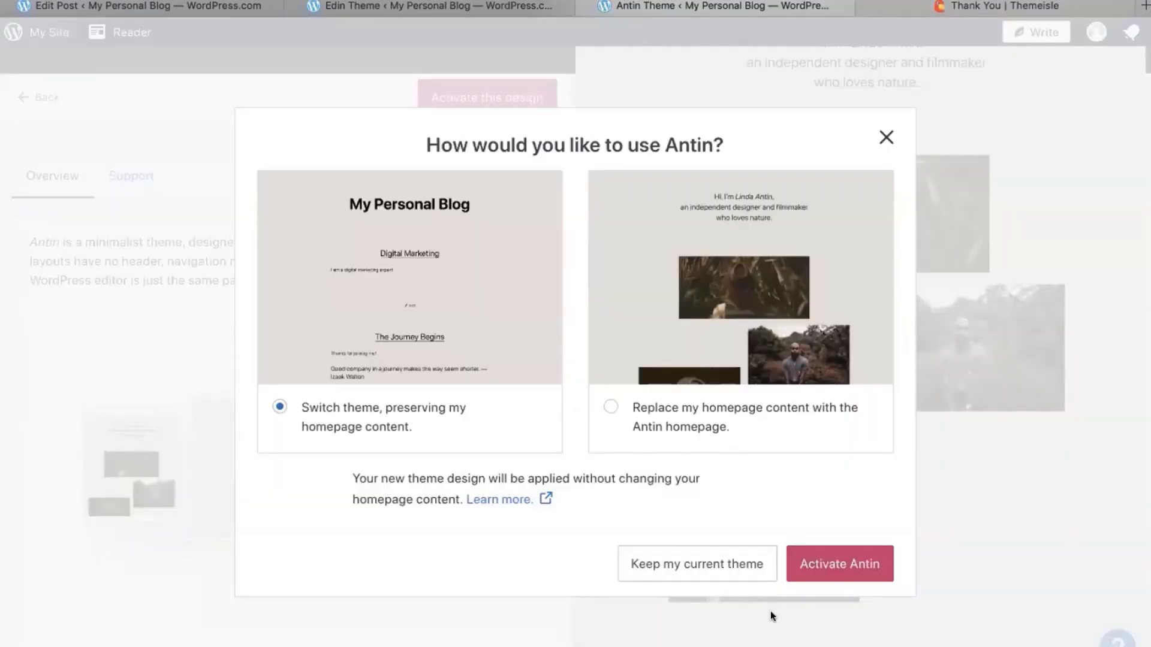
pyautogui.click(841, 566)
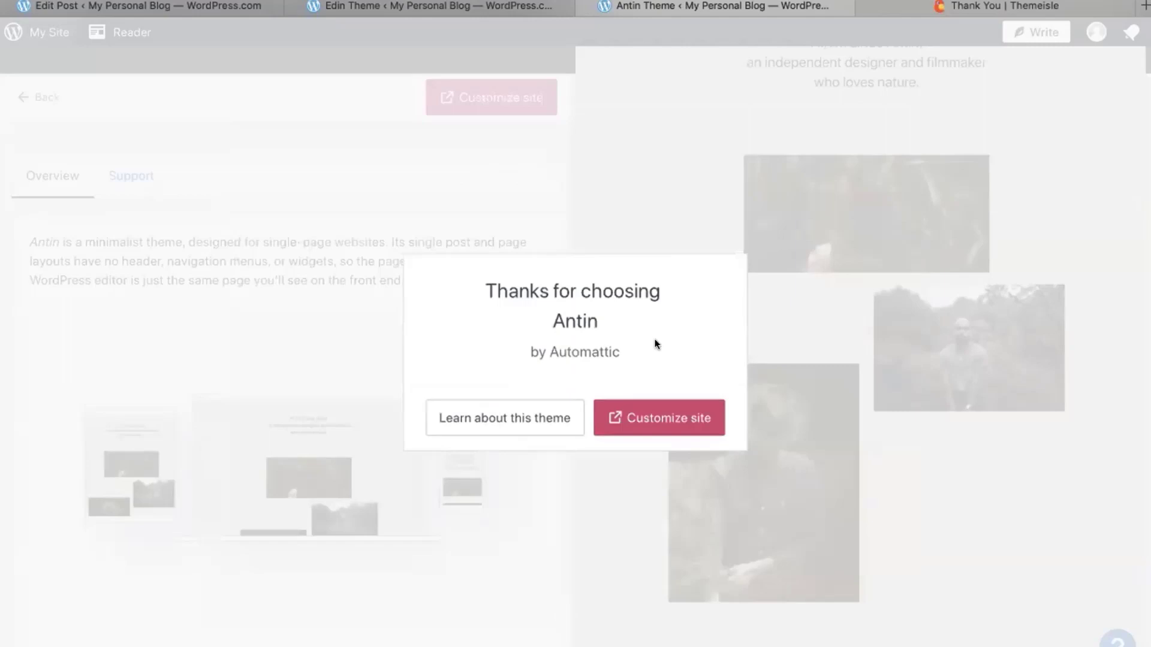
pyautogui.click(687, 420)
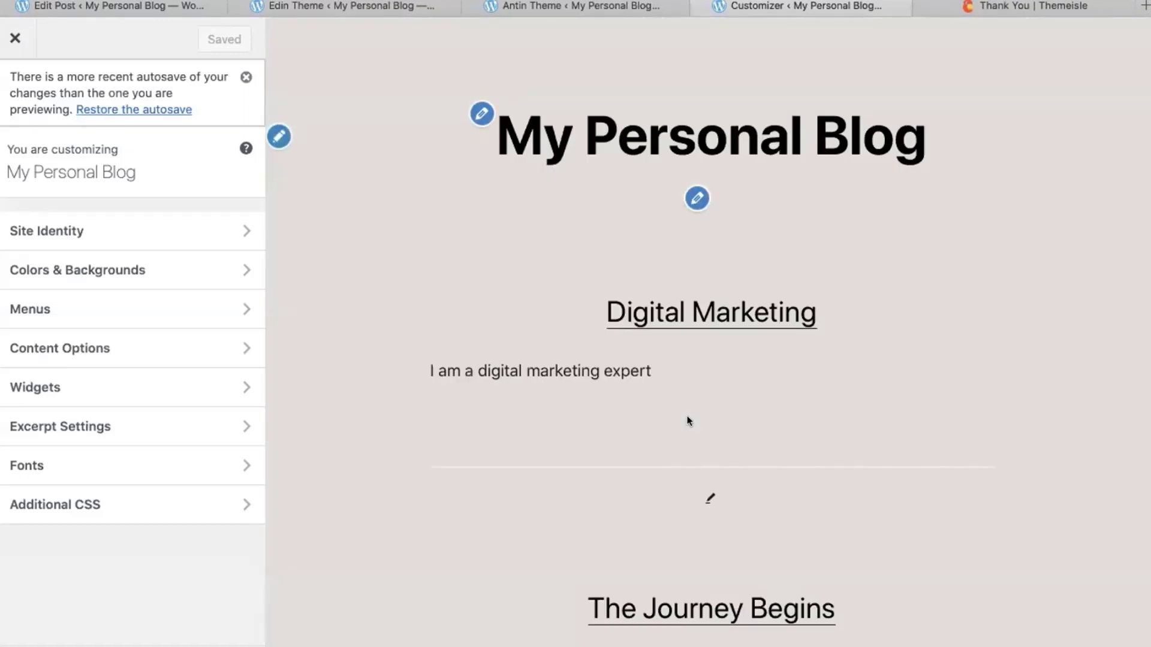
# Scroll the Antin preview down to The Journey Begins post with its quote and sunset image.
pyautogui.scroll(-3, 687, 420)
pyautogui.scroll(-4, 687, 420)
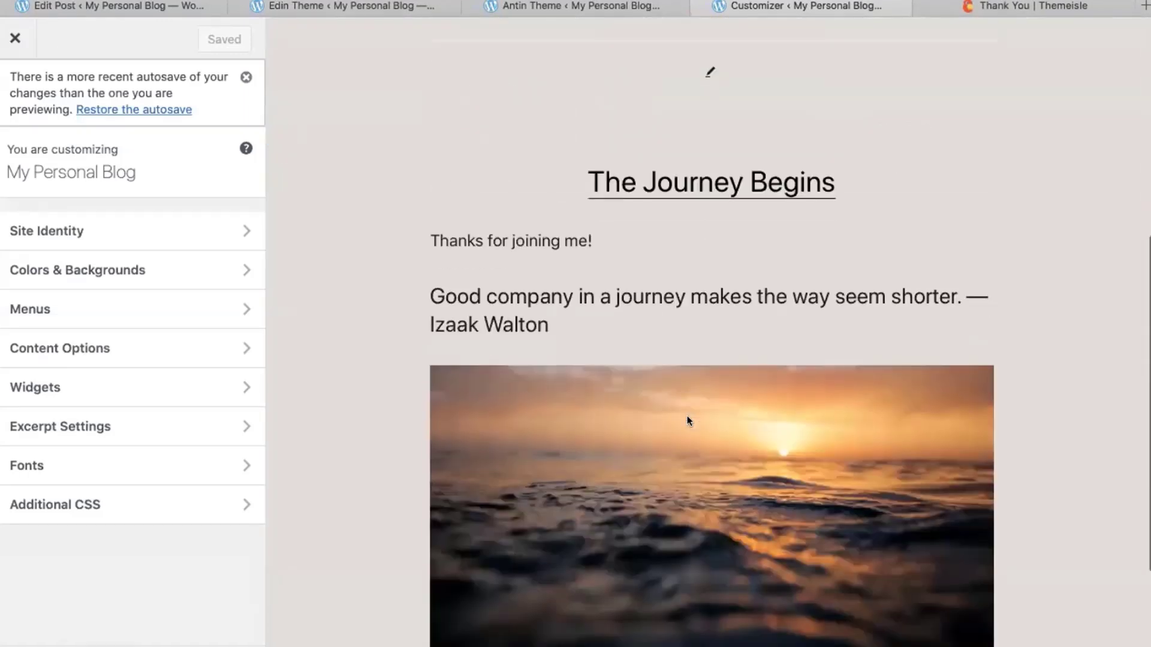
pyautogui.scroll(-3, 688, 419)
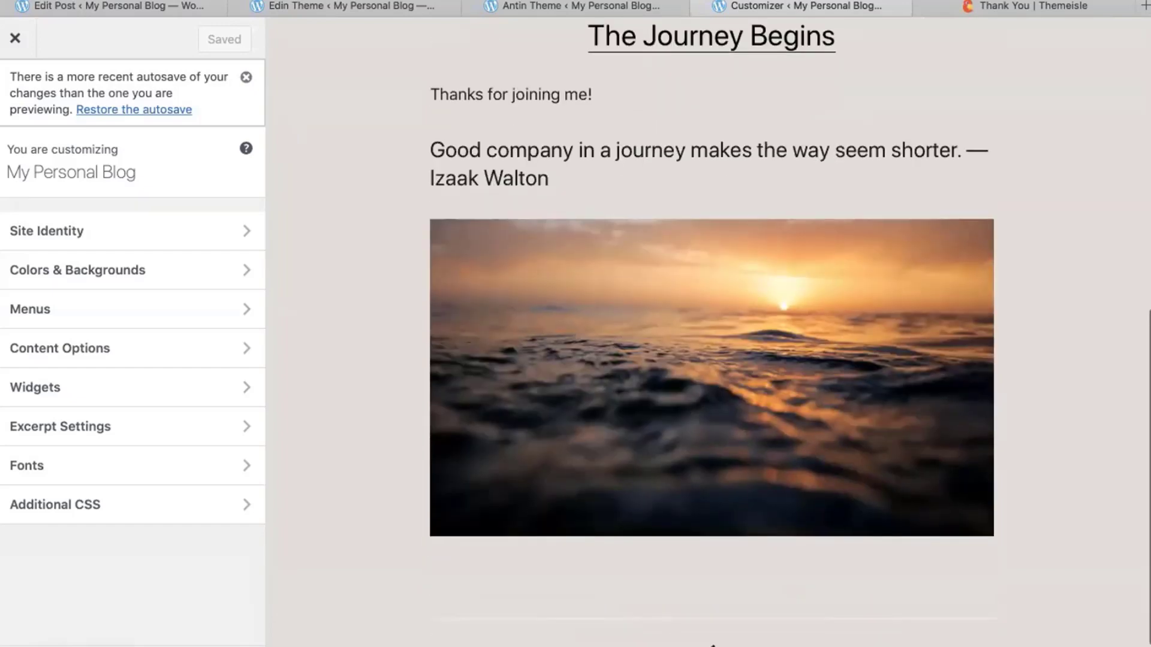
pyautogui.scroll(-2, 667, 494)
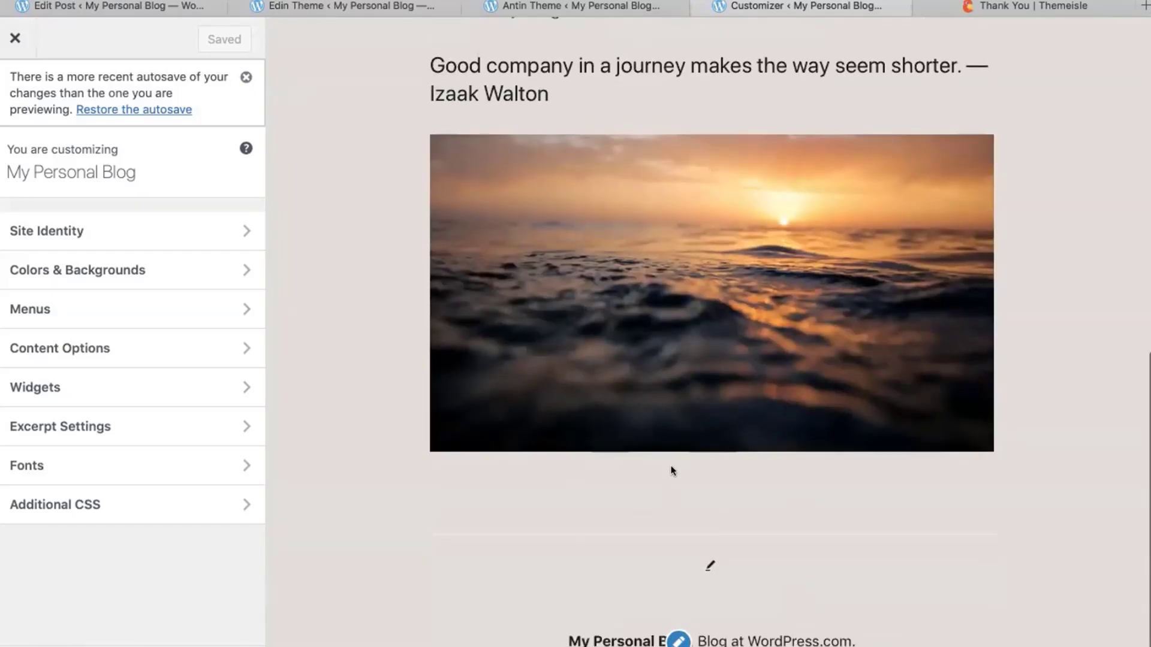
pyautogui.scroll(1, 671, 471)
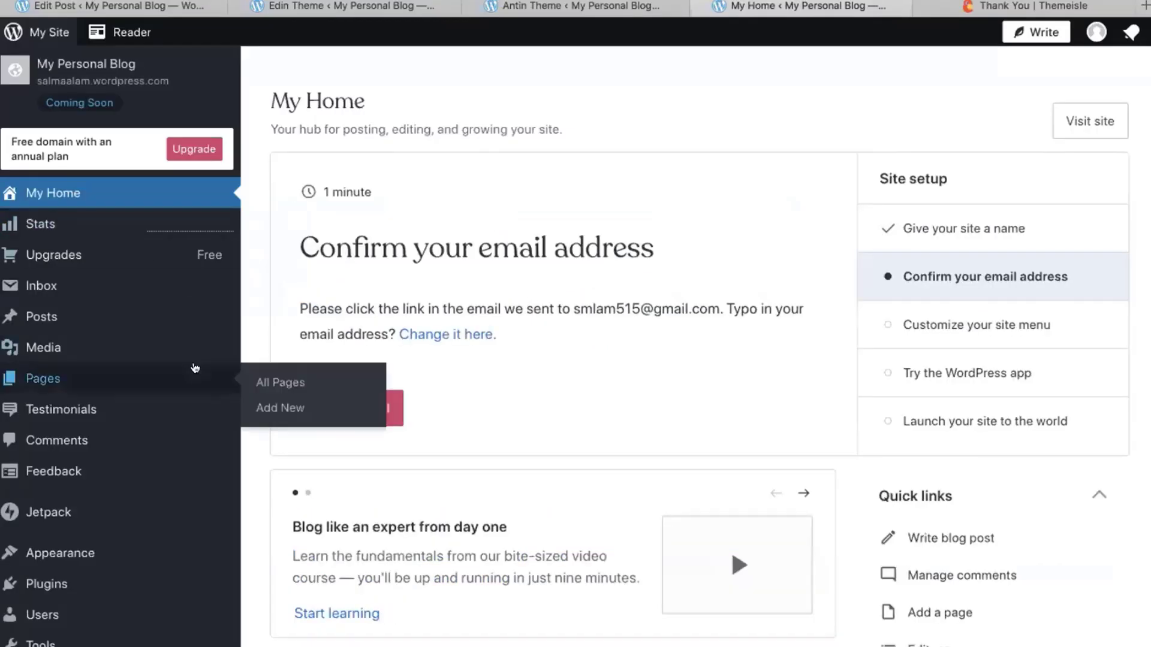
pyautogui.scroll(-3, 192, 369)
pyautogui.scroll(-2, 195, 368)
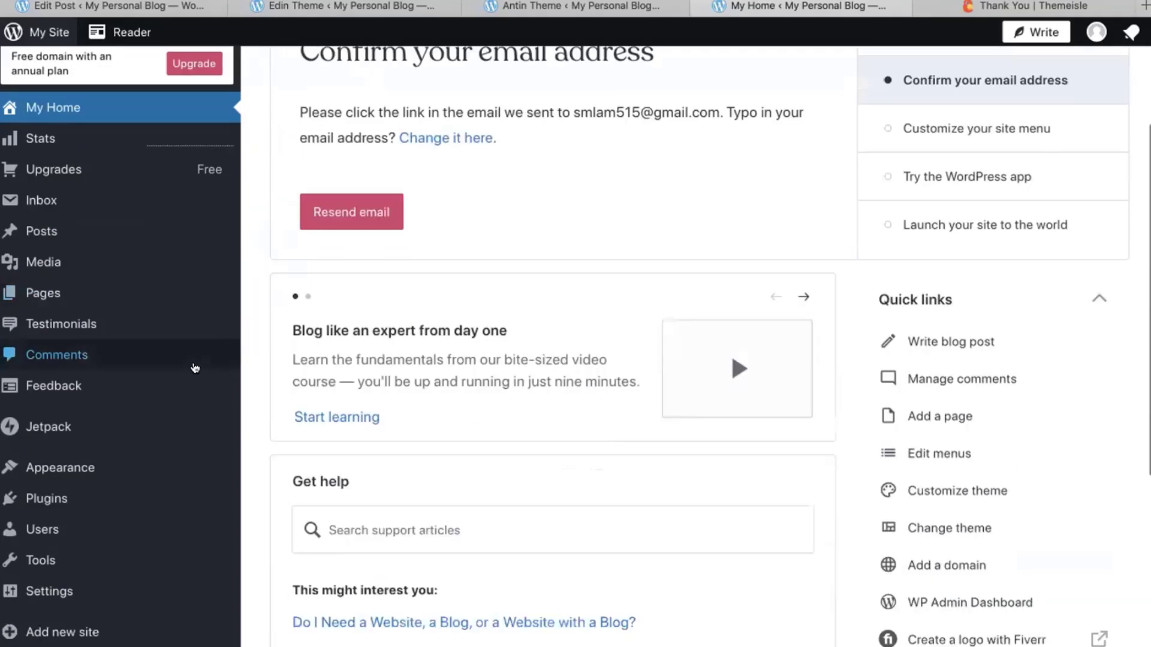
pyautogui.scroll(5, 142, 354)
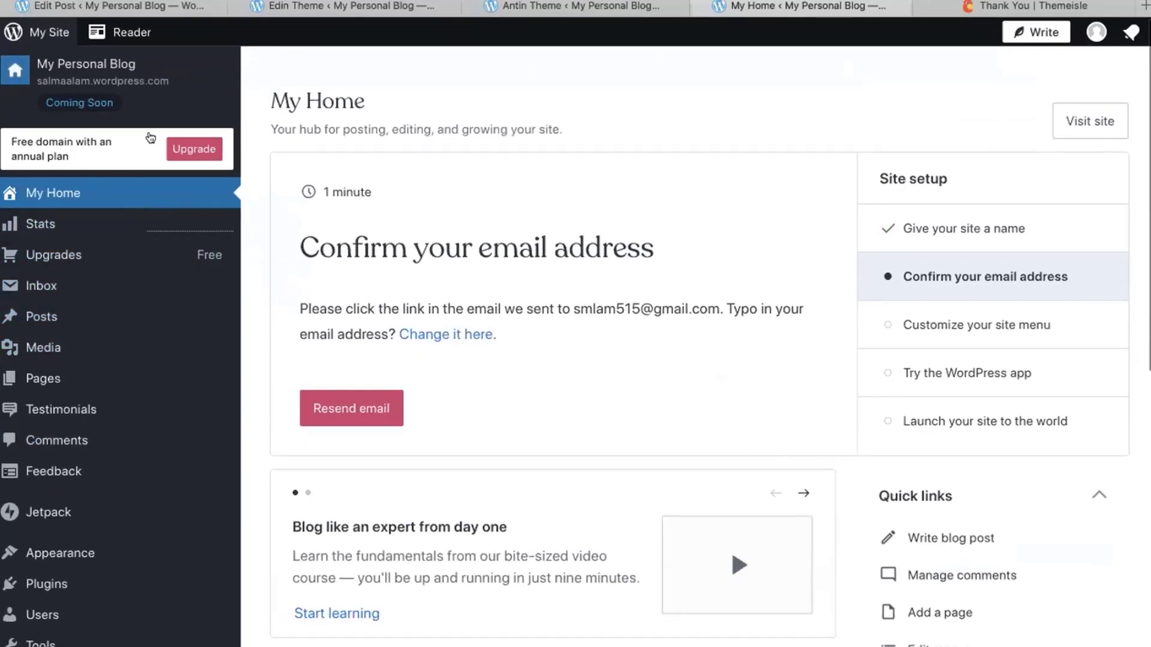
# View the live Antin-styled site, then begin creating a new site with Add new site.
pyautogui.click(99, 63)
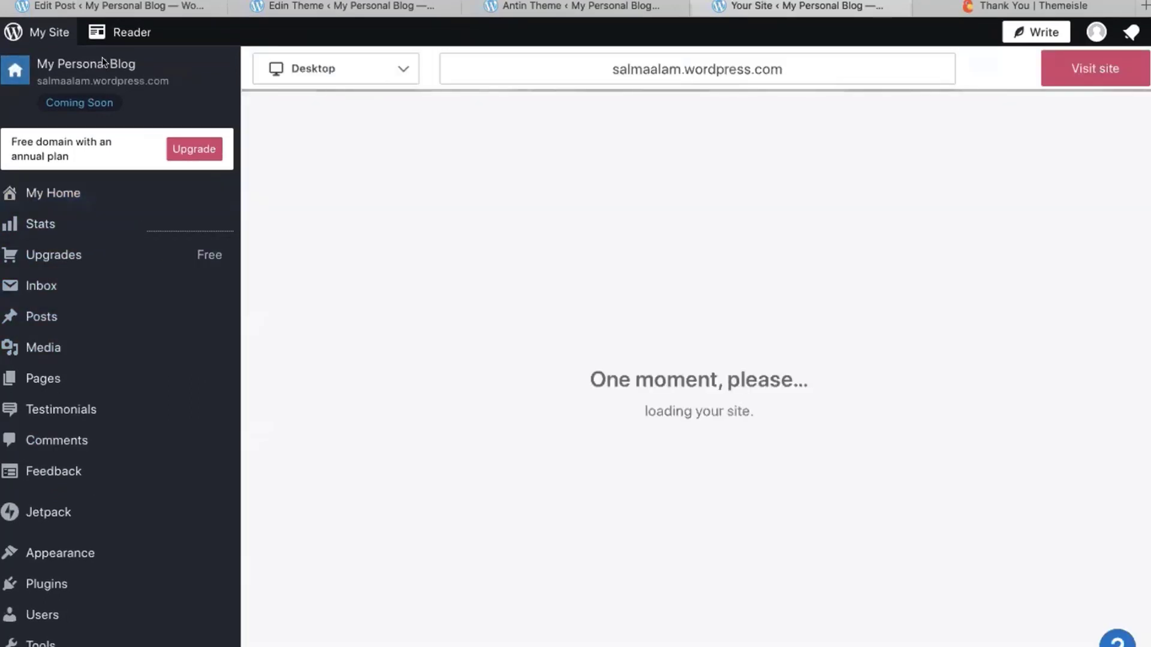
pyautogui.scroll(-1, 469, 321)
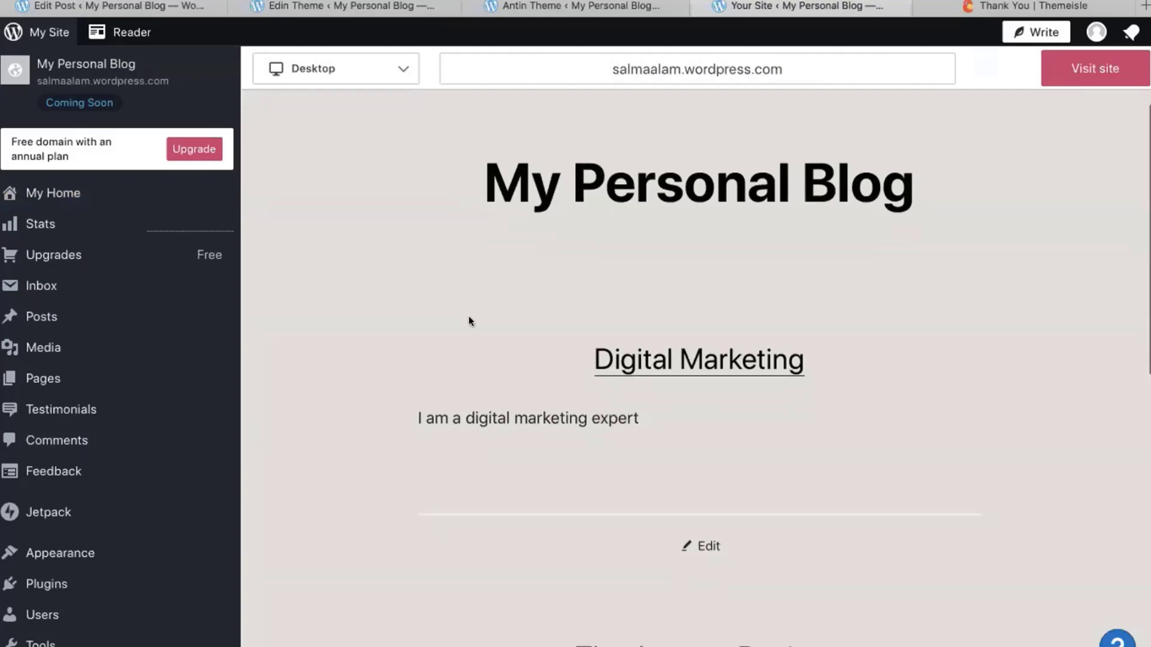
pyautogui.scroll(-5, 470, 321)
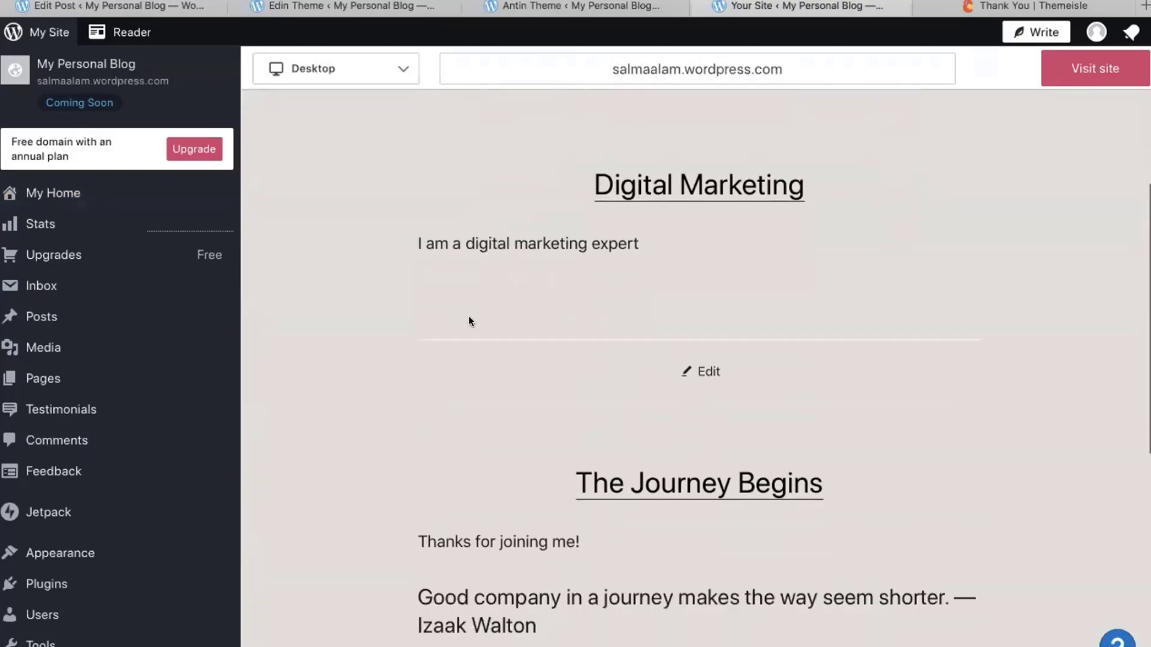
pyautogui.scroll(3, 470, 321)
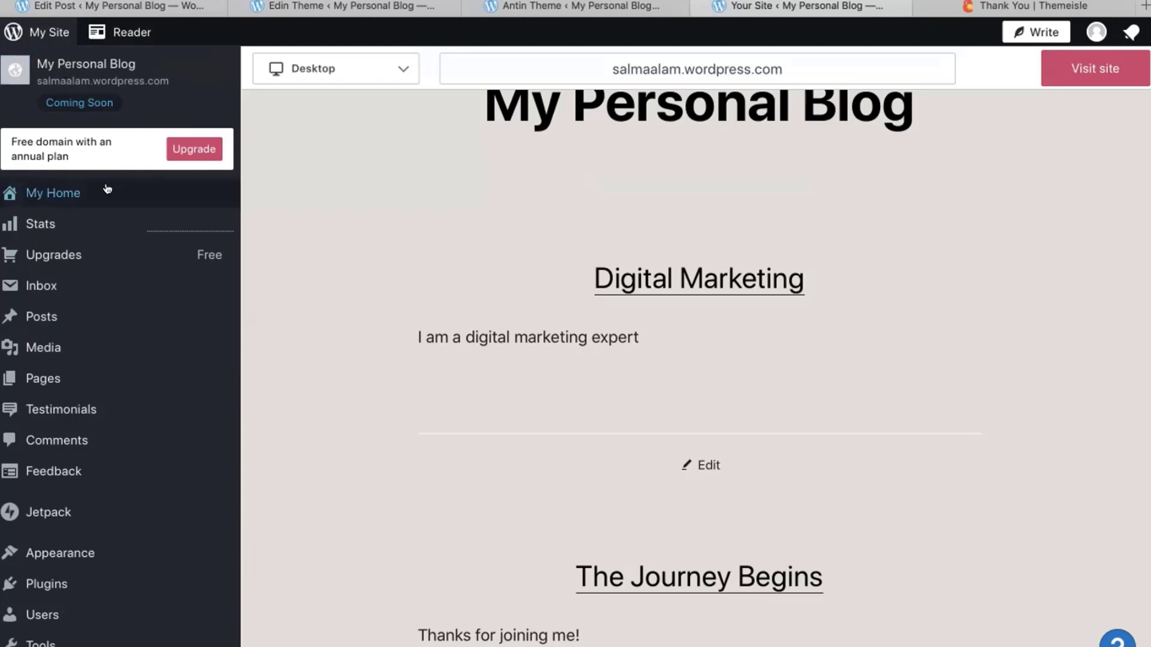
pyautogui.scroll(-3, 106, 216)
pyautogui.scroll(-6, 511, 357)
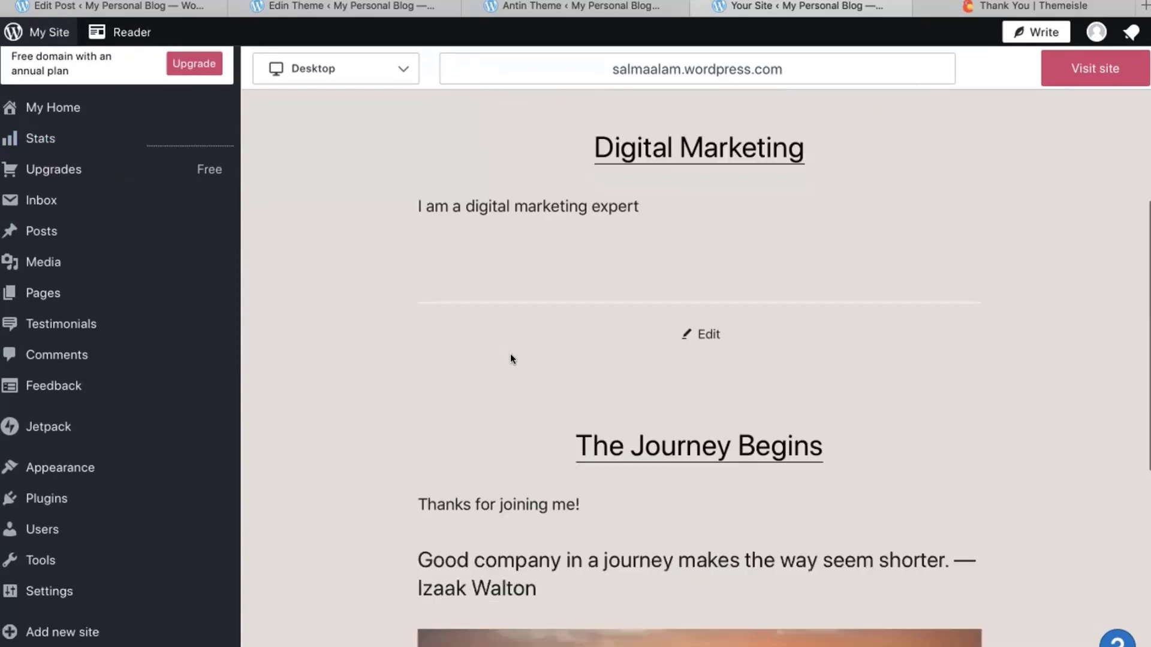
pyautogui.scroll(-2, 511, 356)
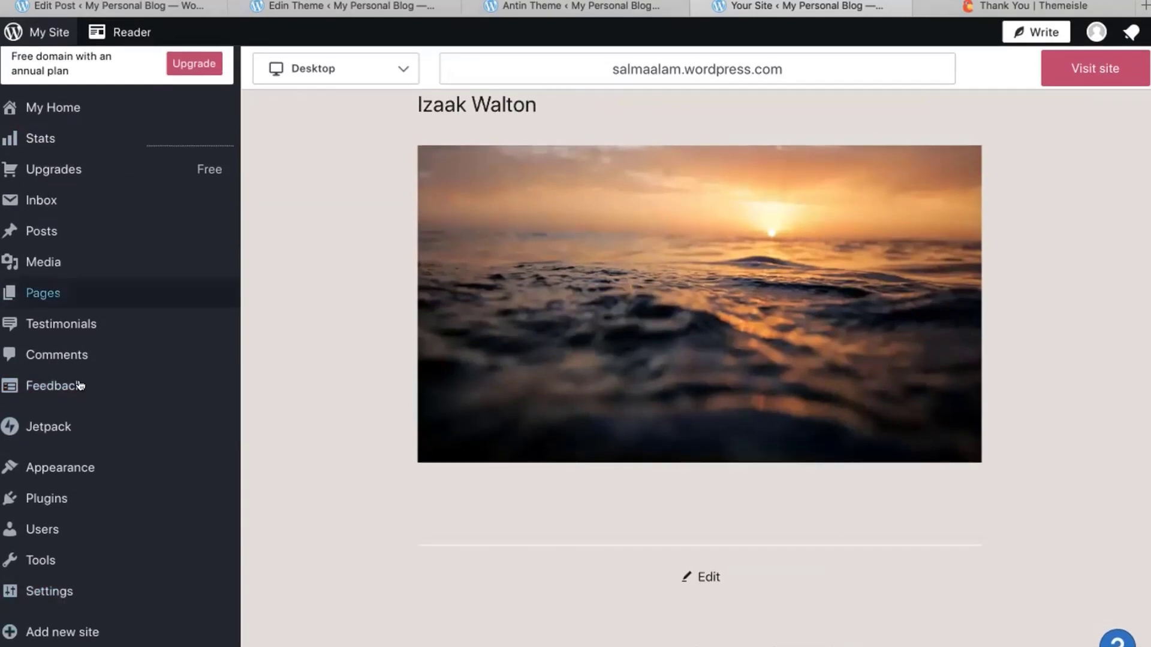
pyautogui.click(79, 632)
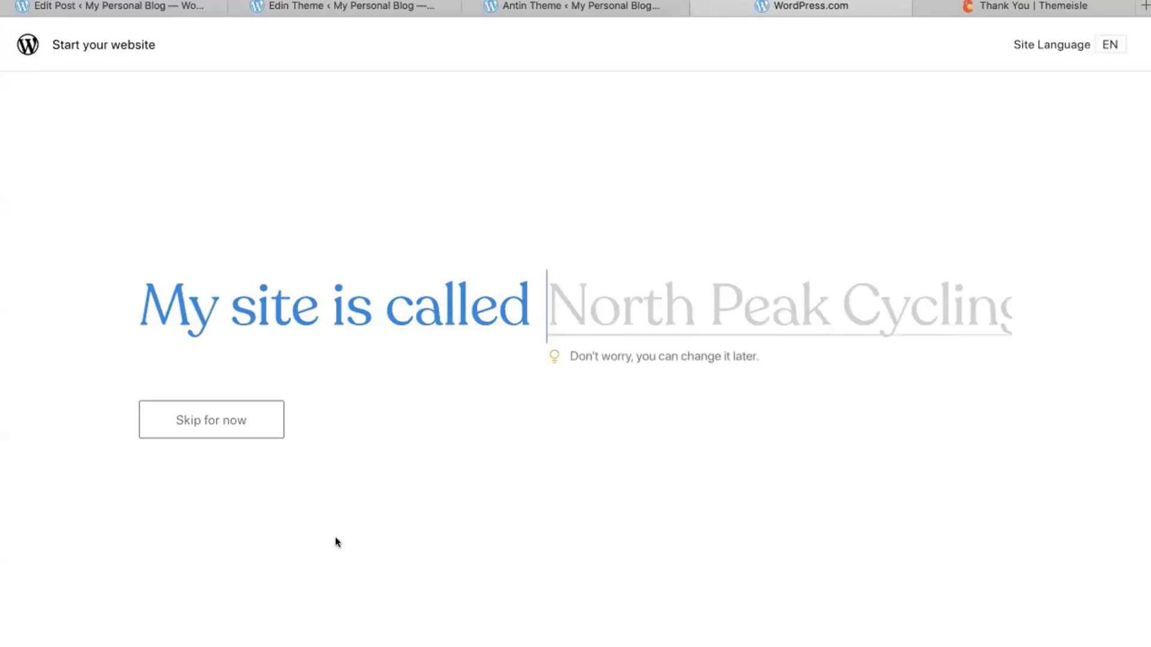
# Name the new site 'digital marketing' and continue to the domain suggestions.
pyautogui.write('S')
pyautogui.press('BackSpace')
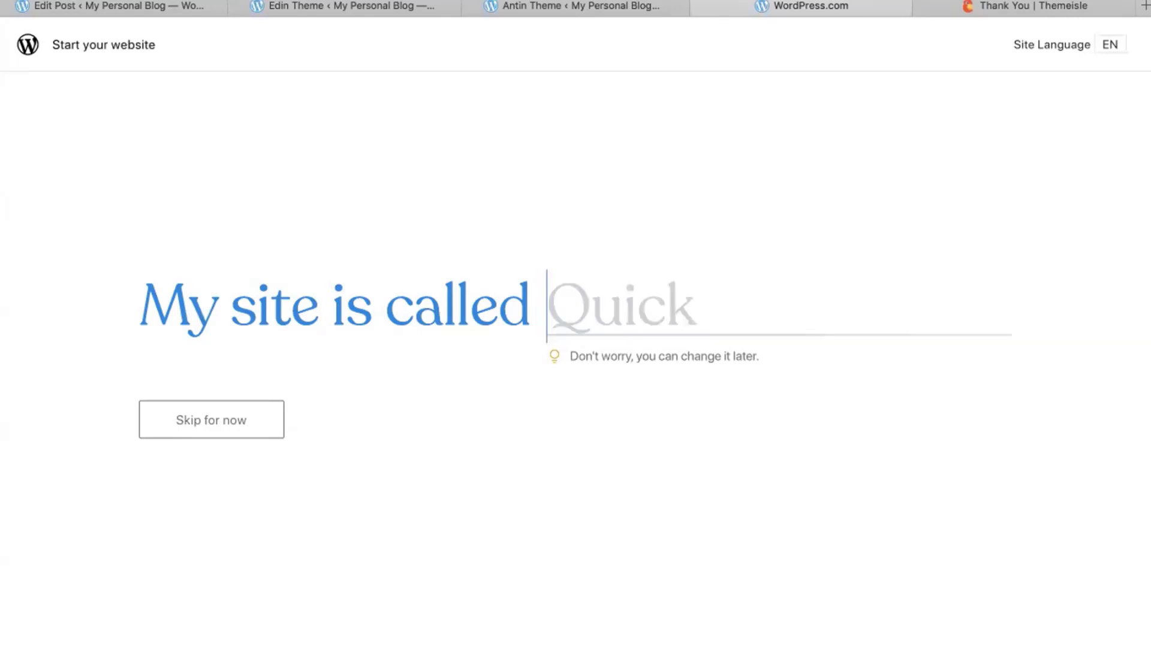
pyautogui.write('digital ma')
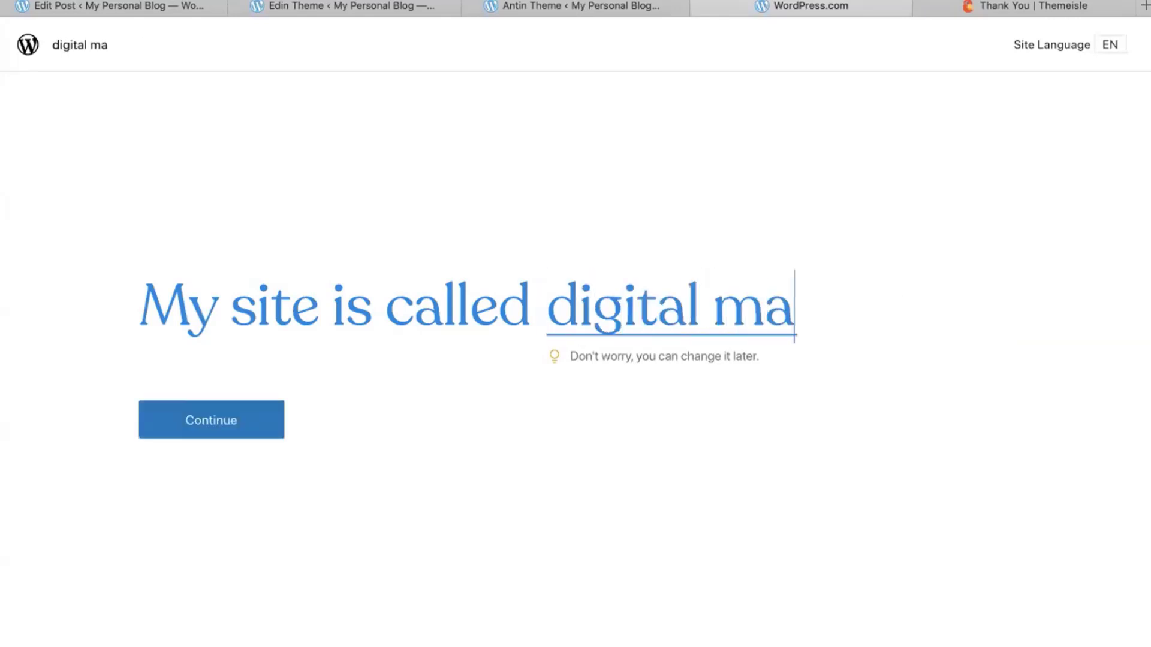
pyautogui.write('rketing')
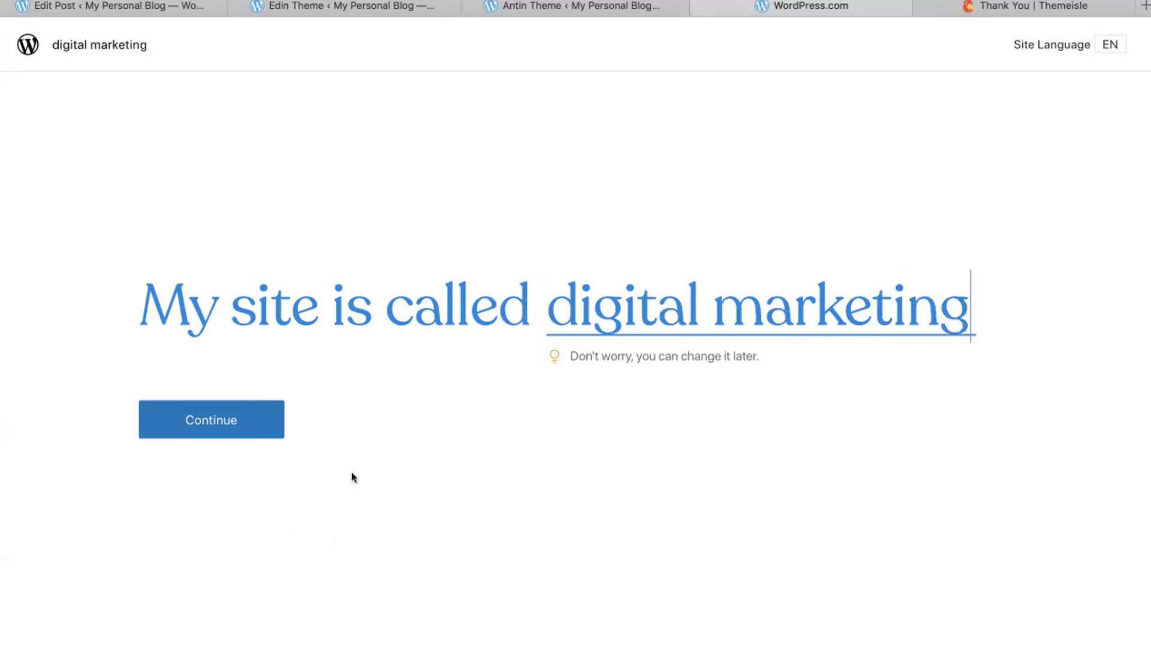
pyautogui.click(238, 426)
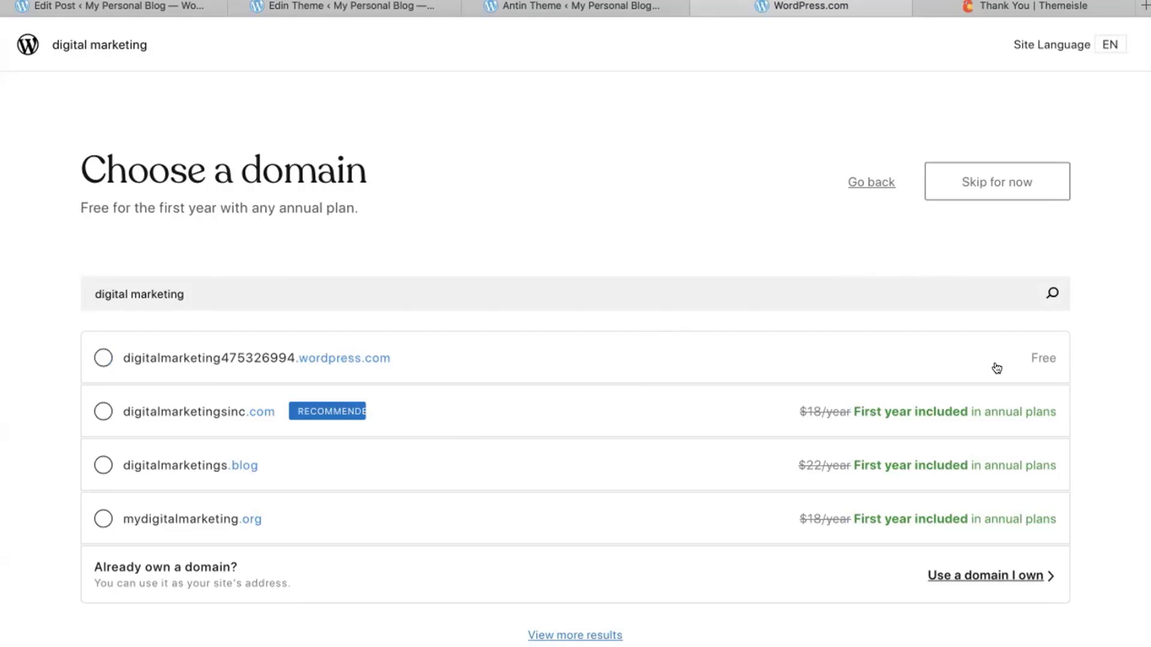
# Go back and extend the site name with the owner's first name and USA.
pyautogui.click(136, 351)
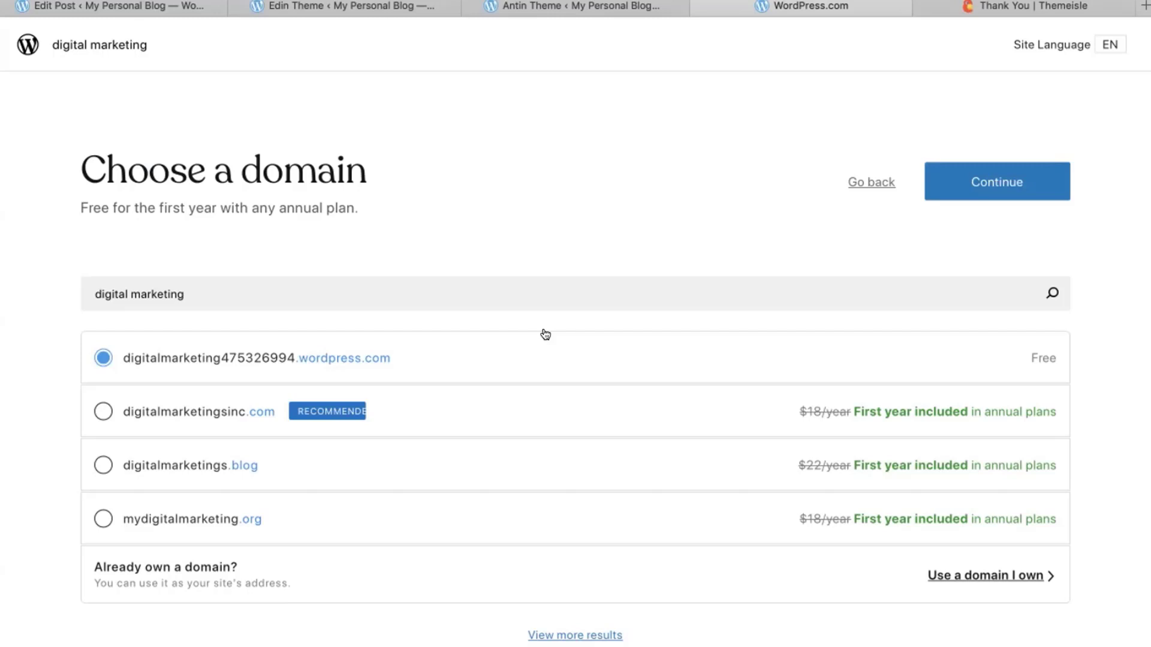
pyautogui.click(869, 181)
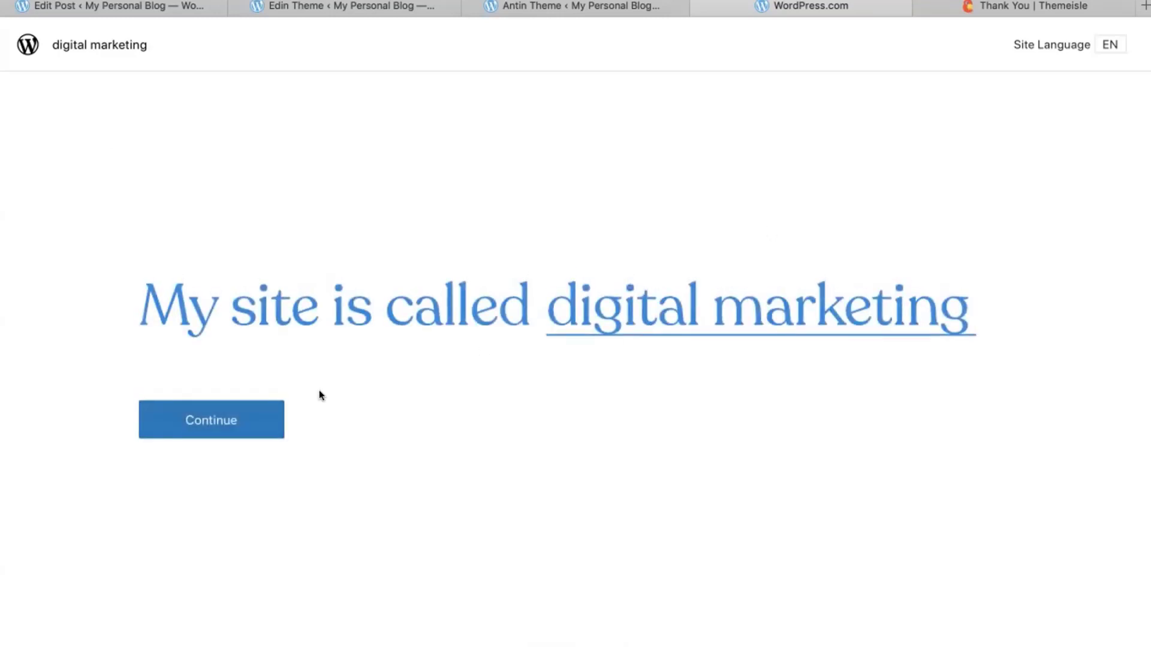
pyautogui.click(960, 304)
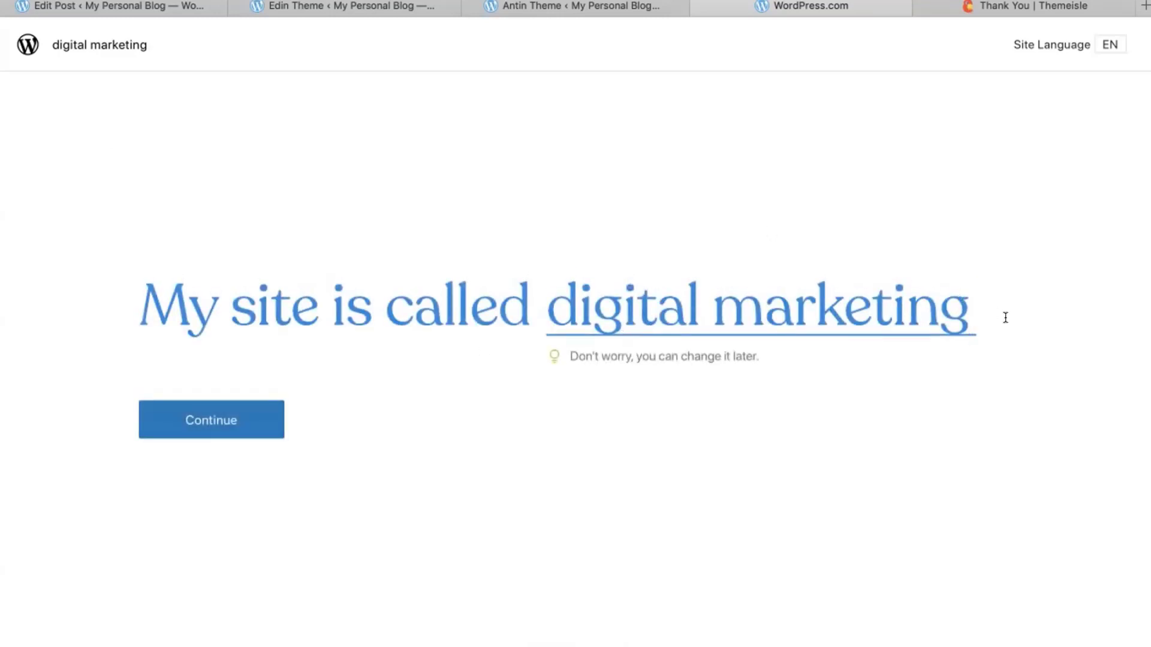
pyautogui.write('USA')
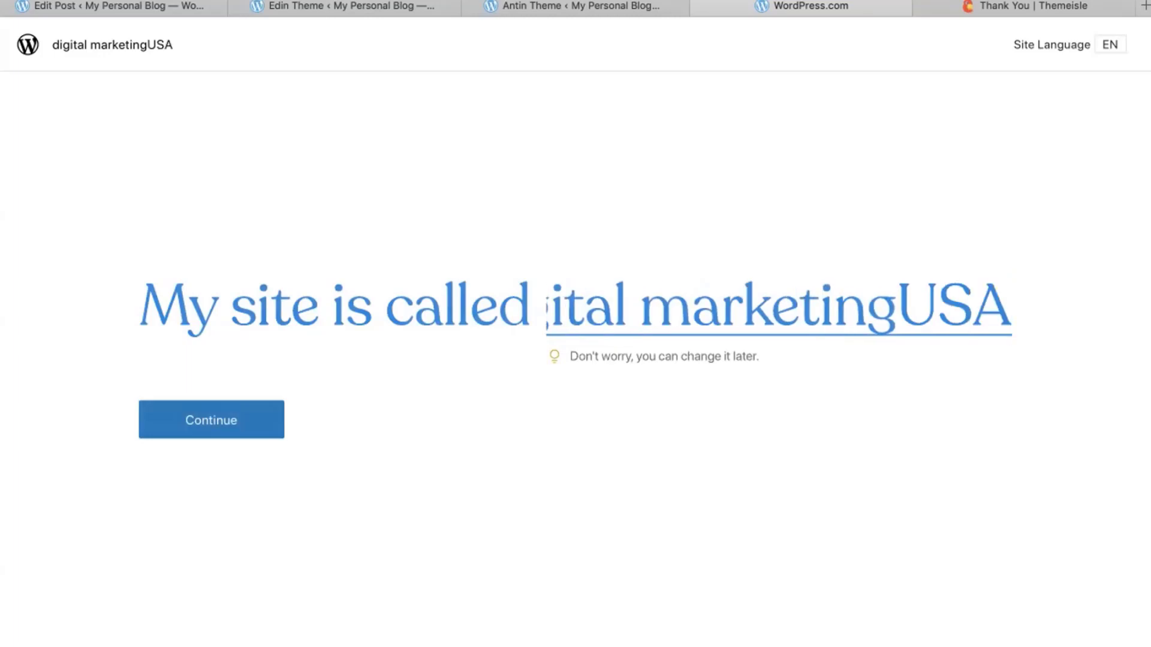
pyautogui.click(893, 301)
pyautogui.write('Salm')
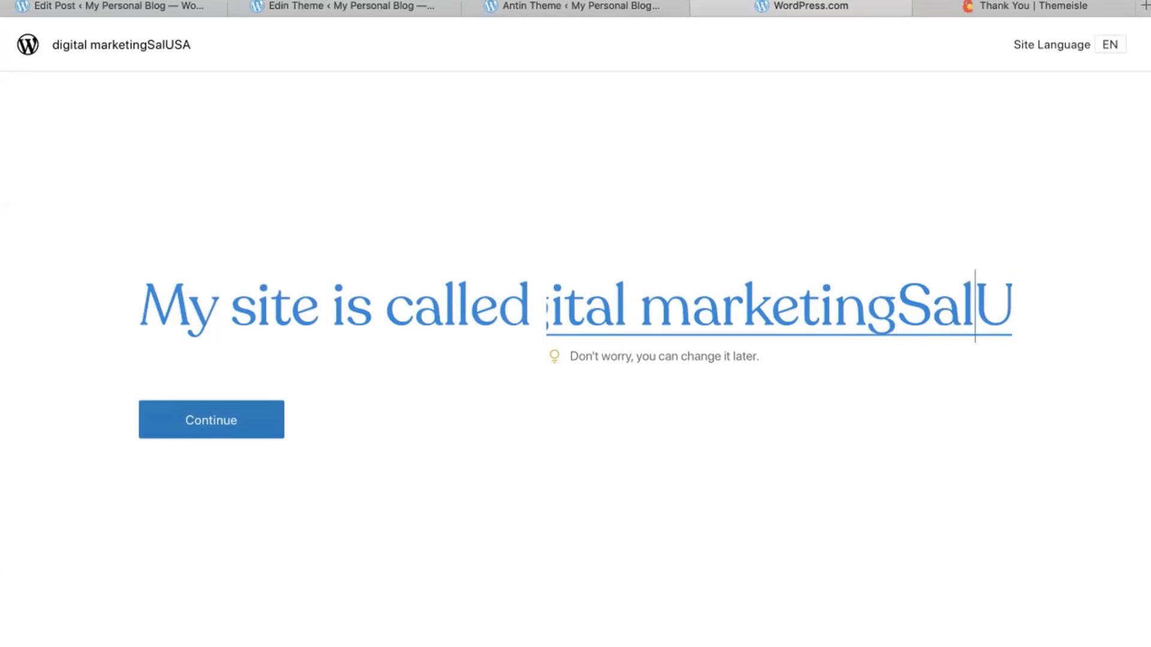
pyautogui.write('a')
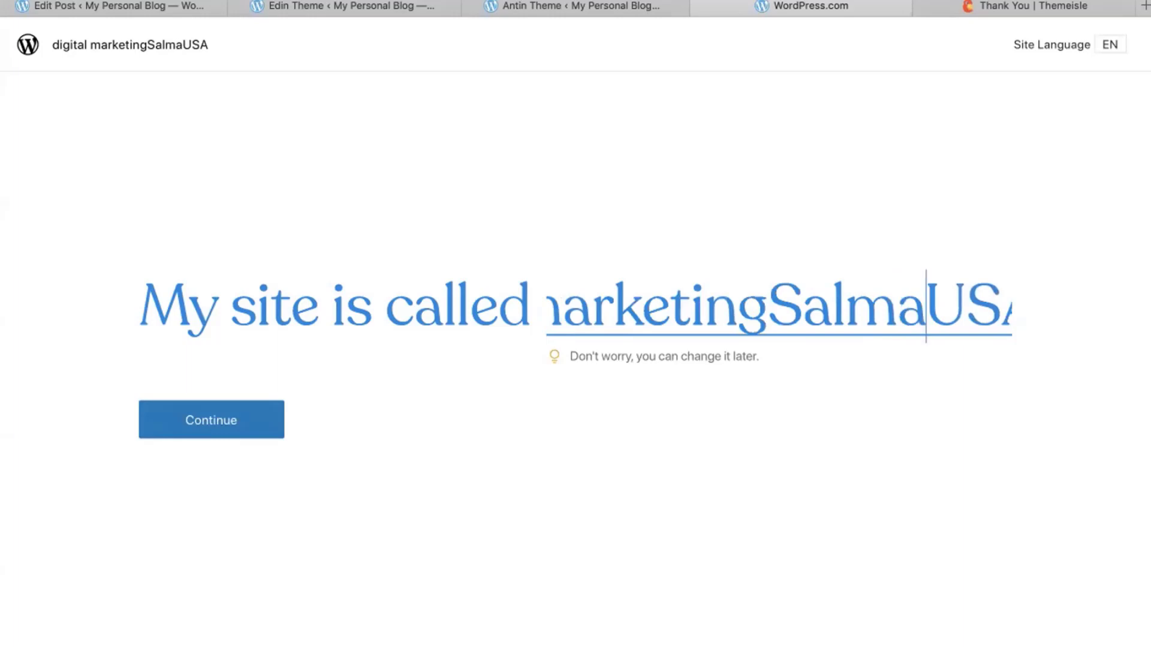
# Choose the first free .wordpress.com address matching the new site name.
pyautogui.click(253, 422)
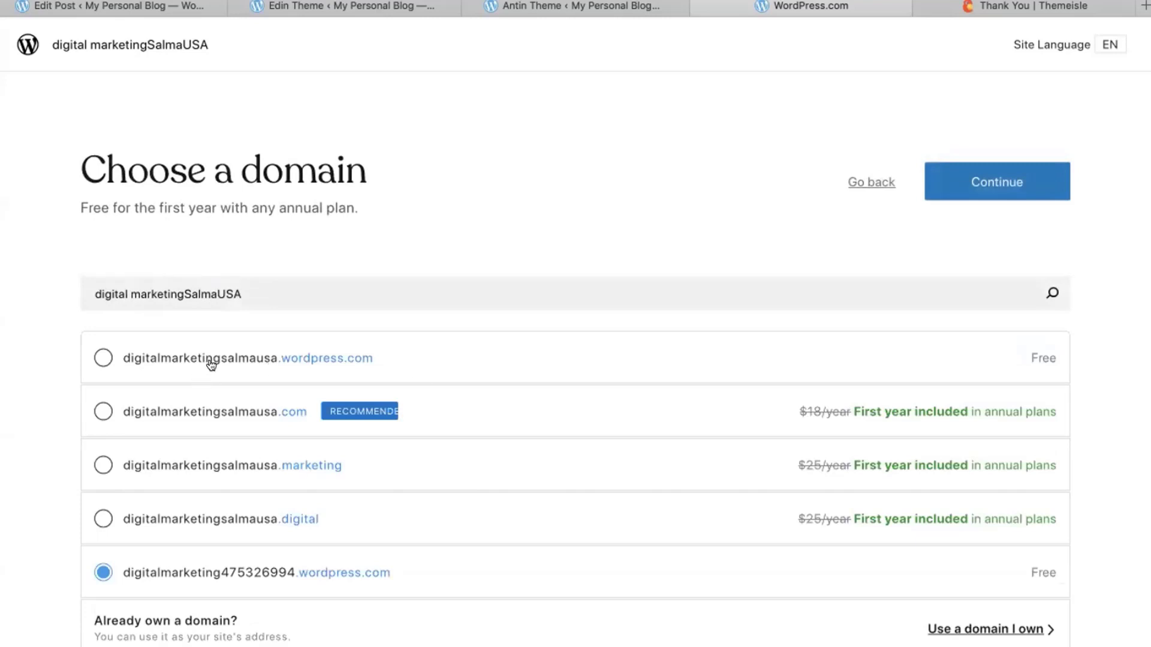
pyautogui.click(102, 357)
pyautogui.scroll(-3, 96, 353)
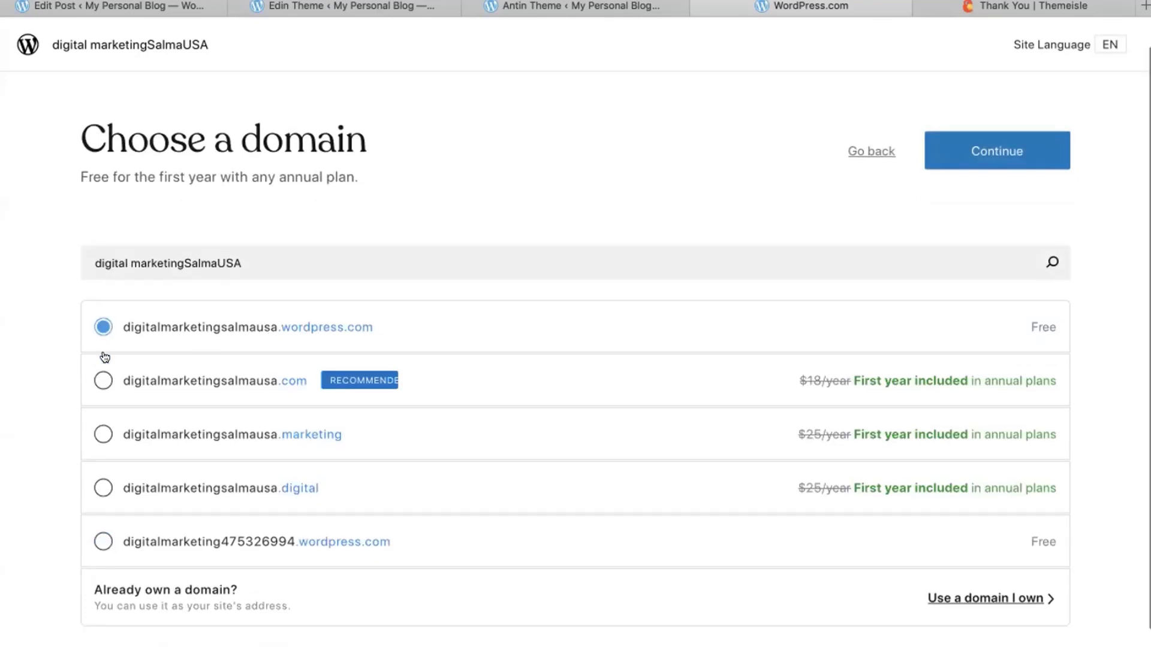
pyautogui.scroll(3, 659, 348)
pyautogui.click(975, 185)
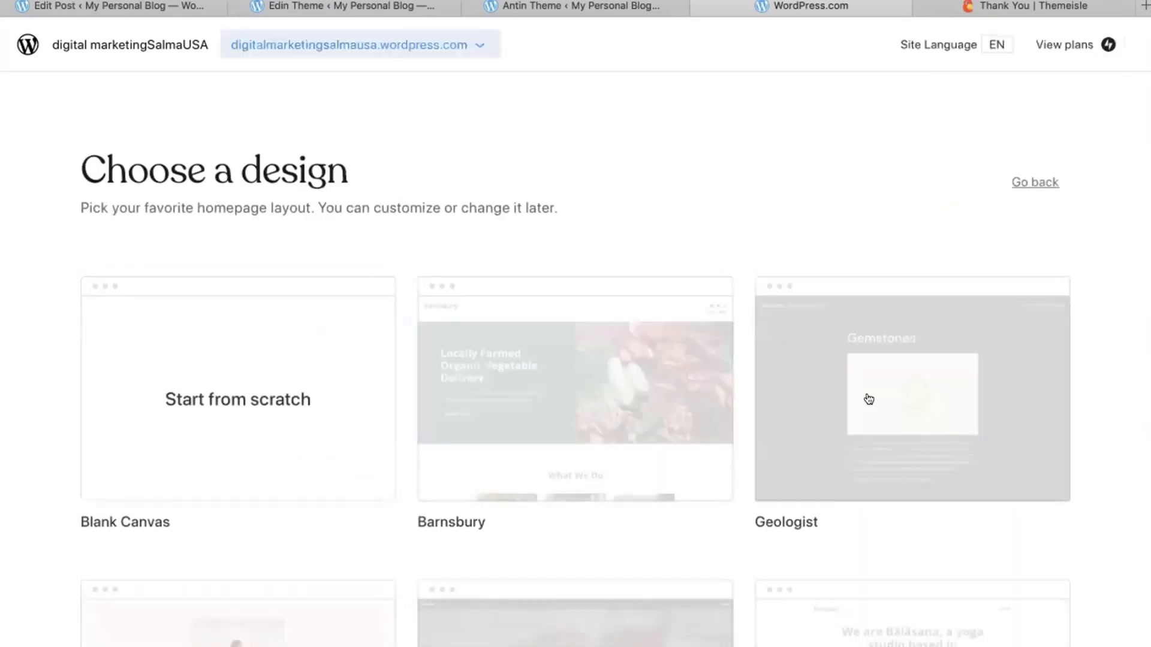
pyautogui.scroll(-1, 885, 443)
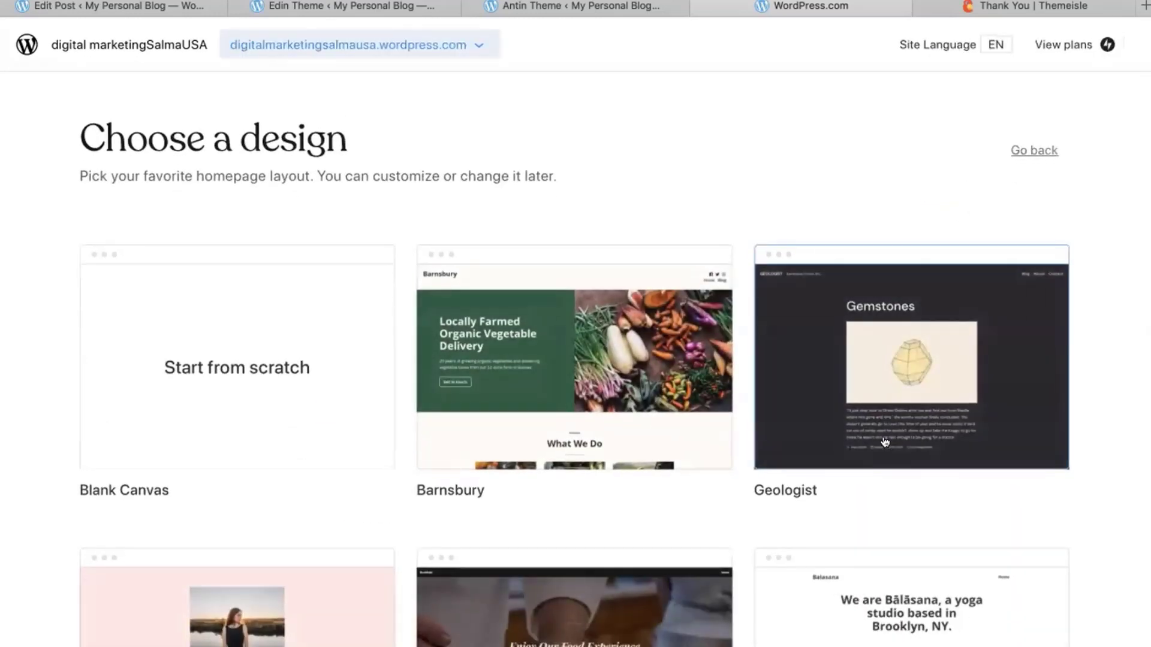
pyautogui.scroll(-1, 885, 443)
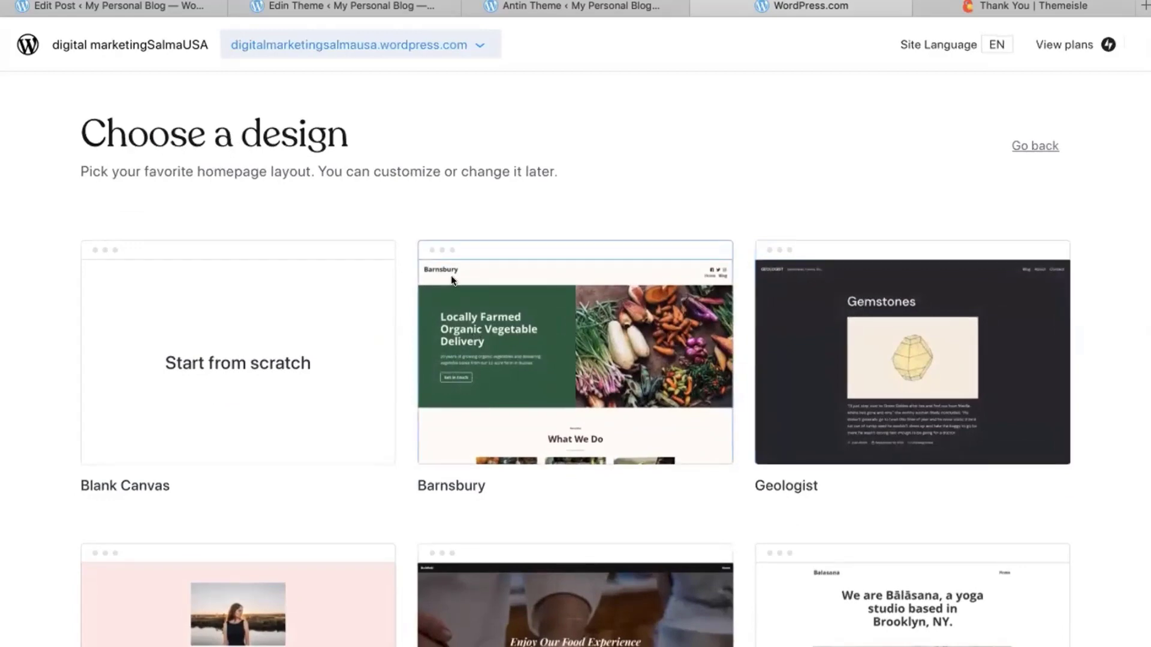
pyautogui.scroll(1, 543, 175)
pyautogui.scroll(-5, 542, 175)
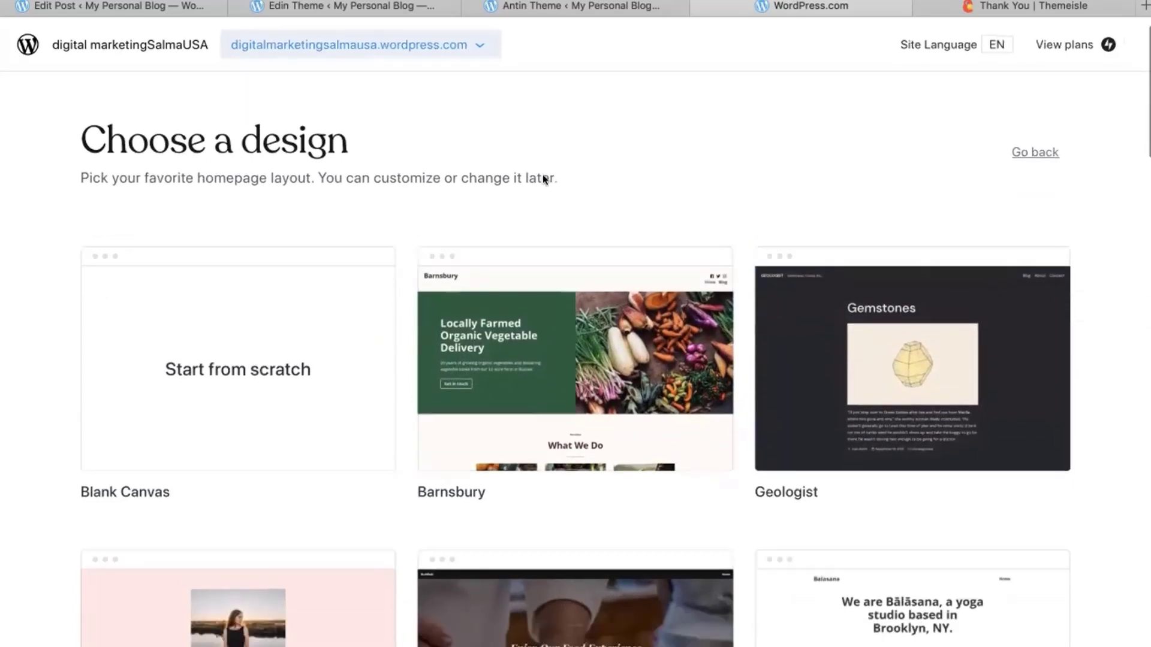
pyautogui.scroll(-6, 544, 181)
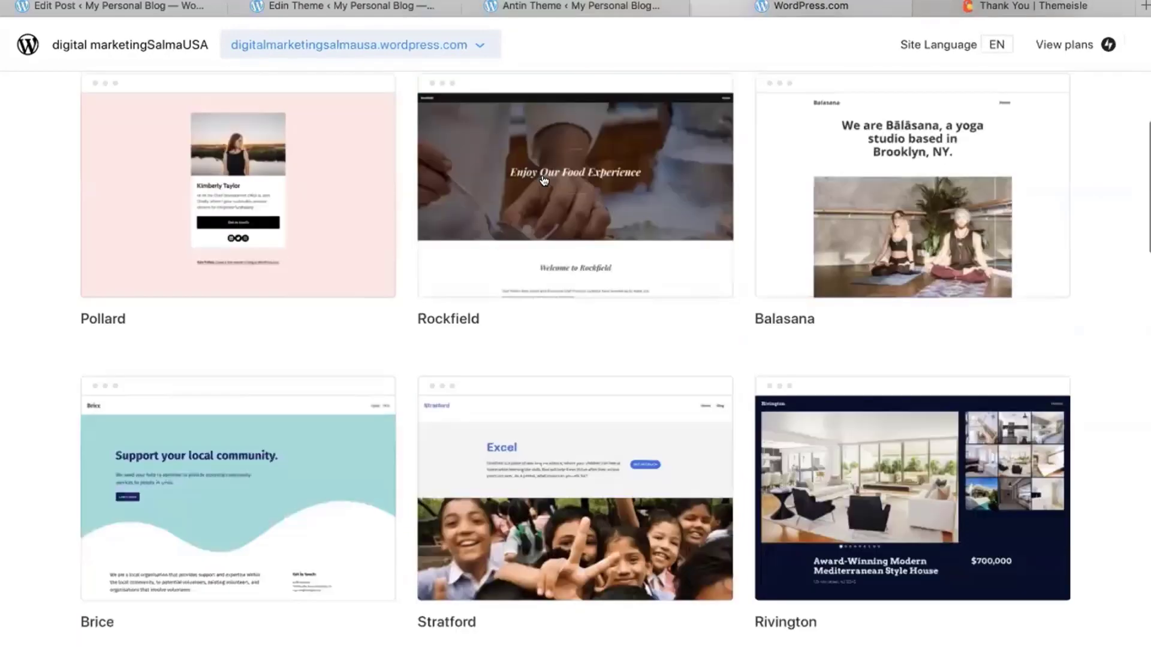
pyautogui.scroll(-4, 543, 181)
pyautogui.scroll(-1, 543, 180)
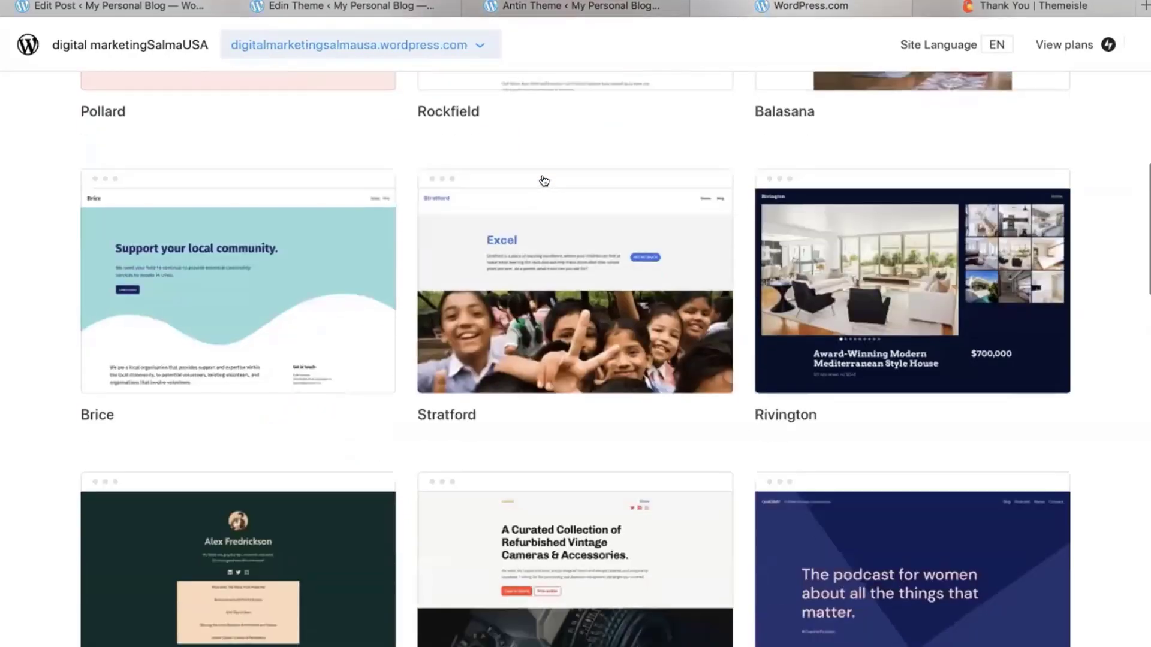
pyautogui.scroll(-3, 544, 180)
pyautogui.scroll(-8, 544, 180)
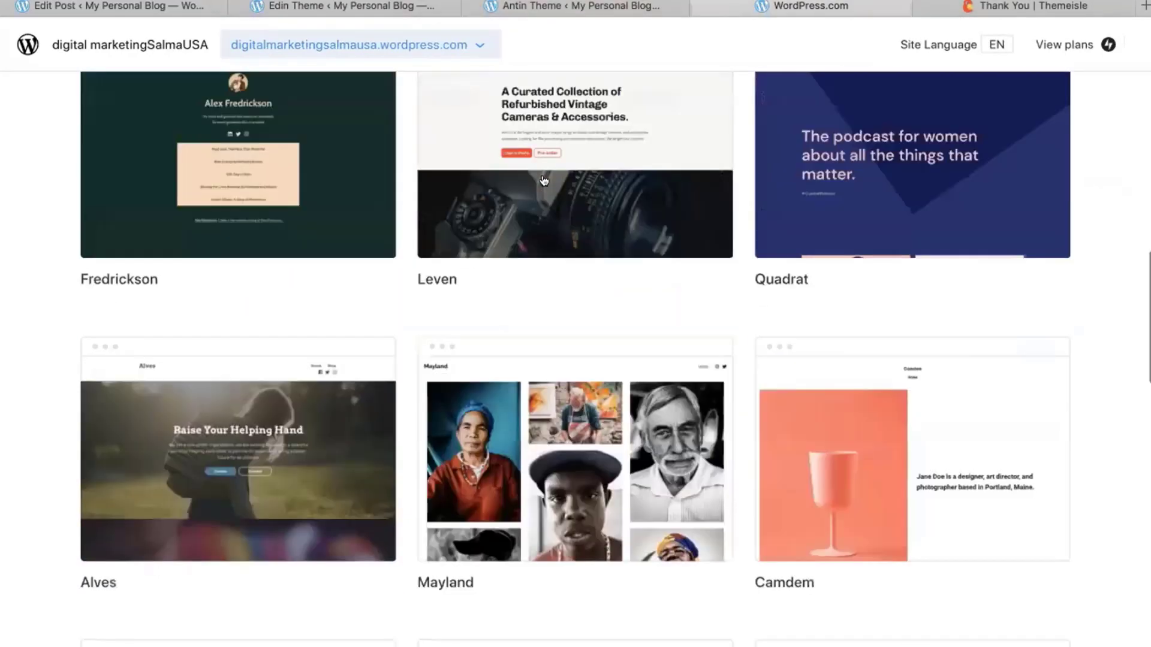
pyautogui.scroll(-10, 544, 181)
pyautogui.scroll(3, 544, 180)
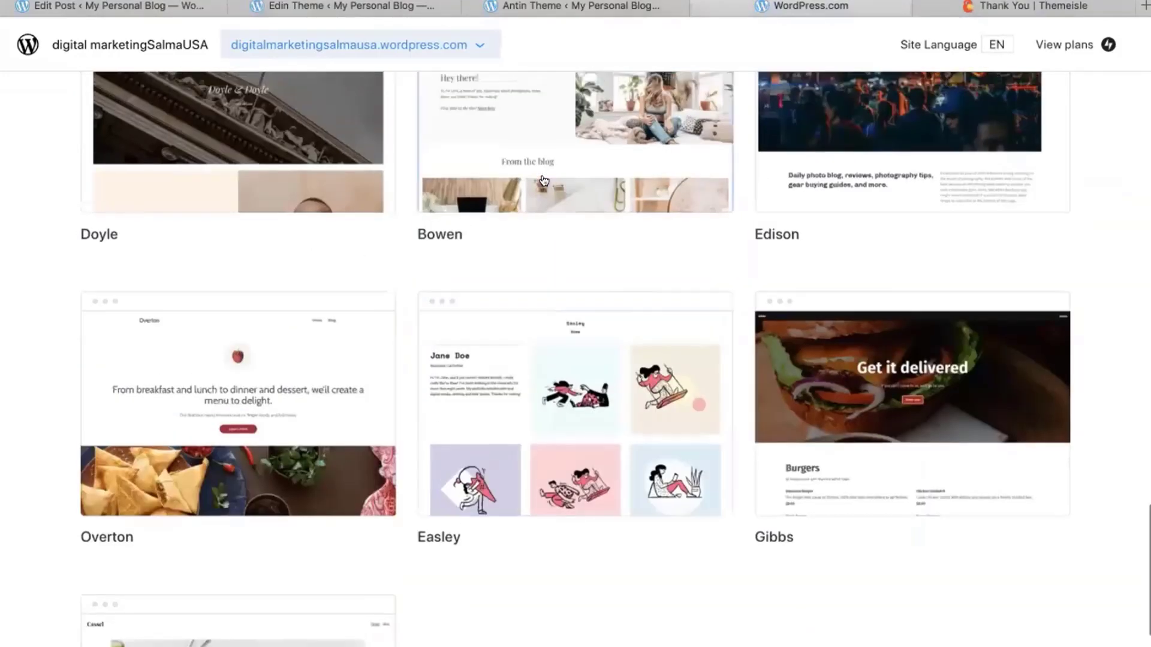
pyautogui.scroll(5, 543, 178)
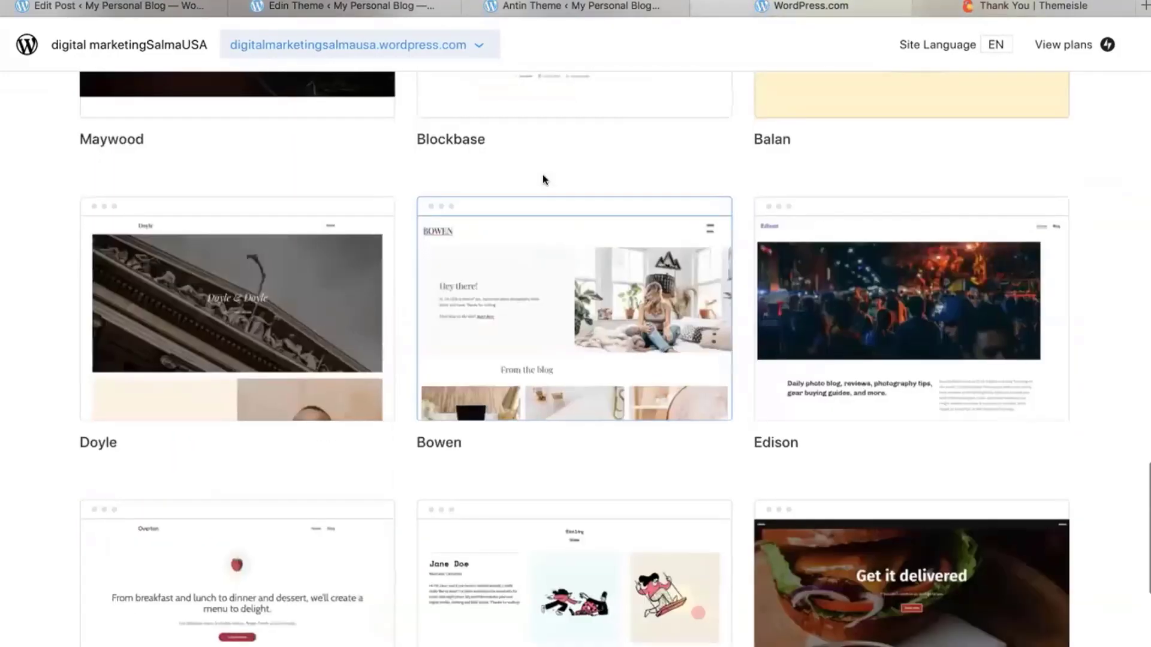
pyautogui.scroll(5, 544, 181)
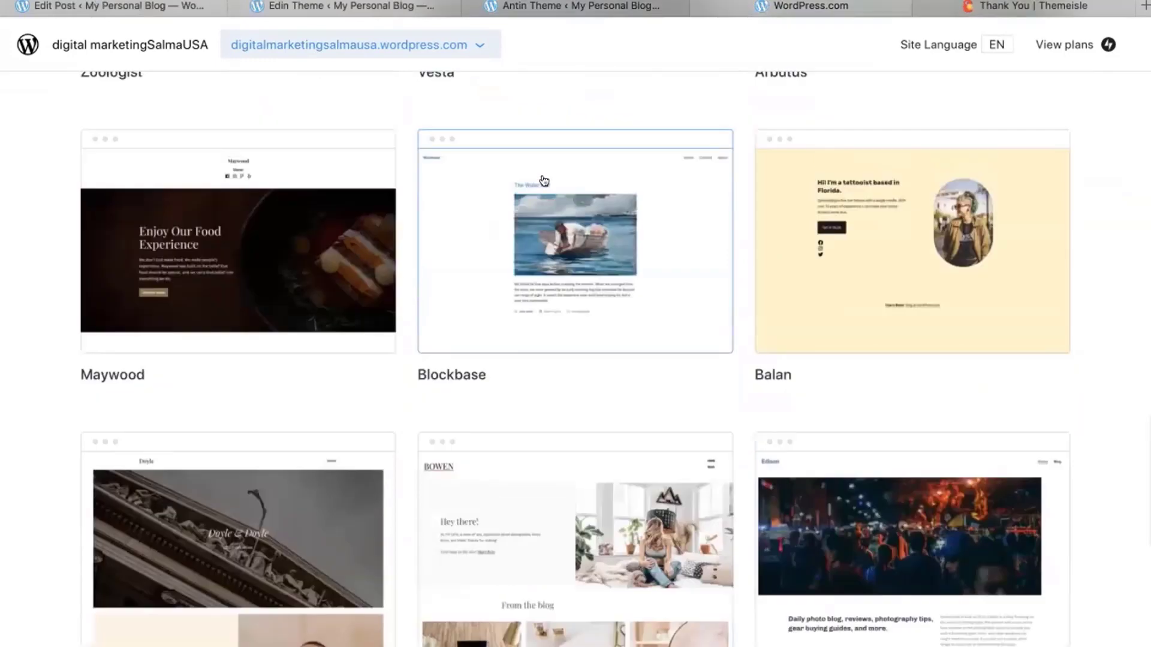
pyautogui.scroll(3, 543, 180)
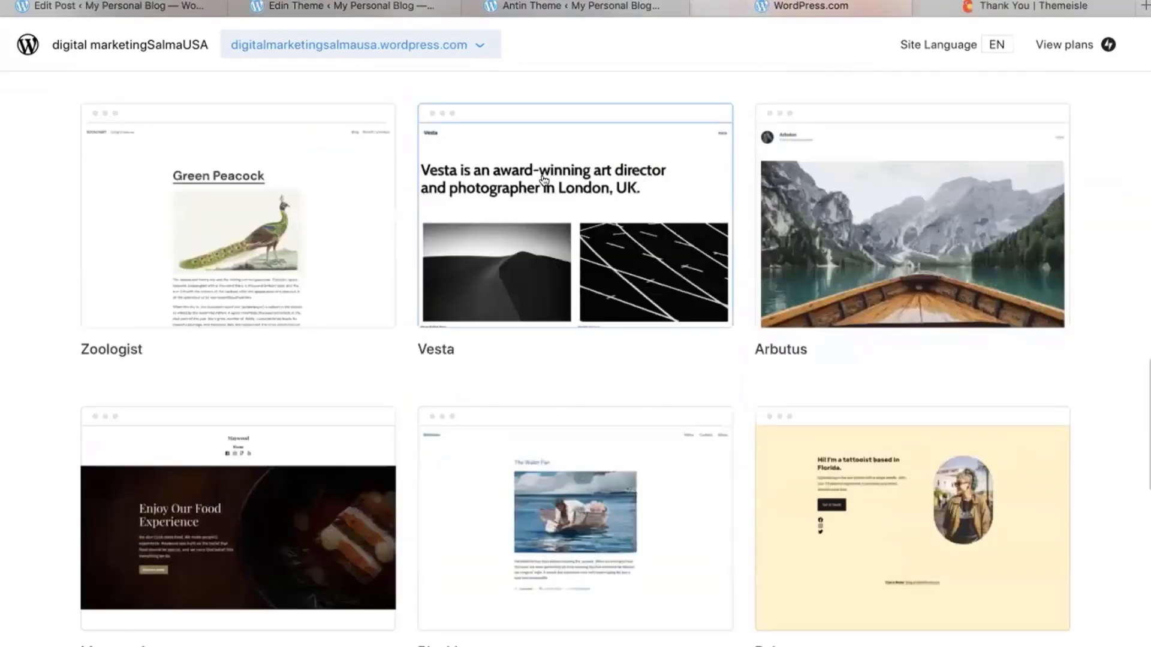
pyautogui.scroll(1, 543, 178)
pyautogui.scroll(4, 542, 177)
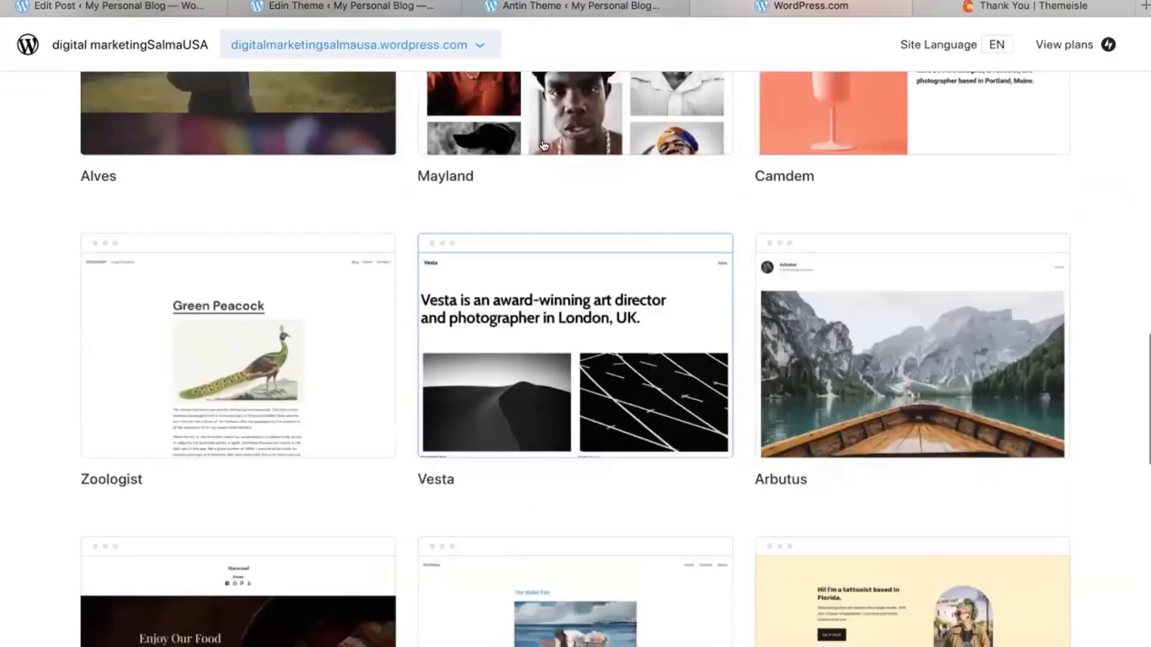
pyautogui.scroll(-8, 543, 146)
pyautogui.scroll(-5, 544, 146)
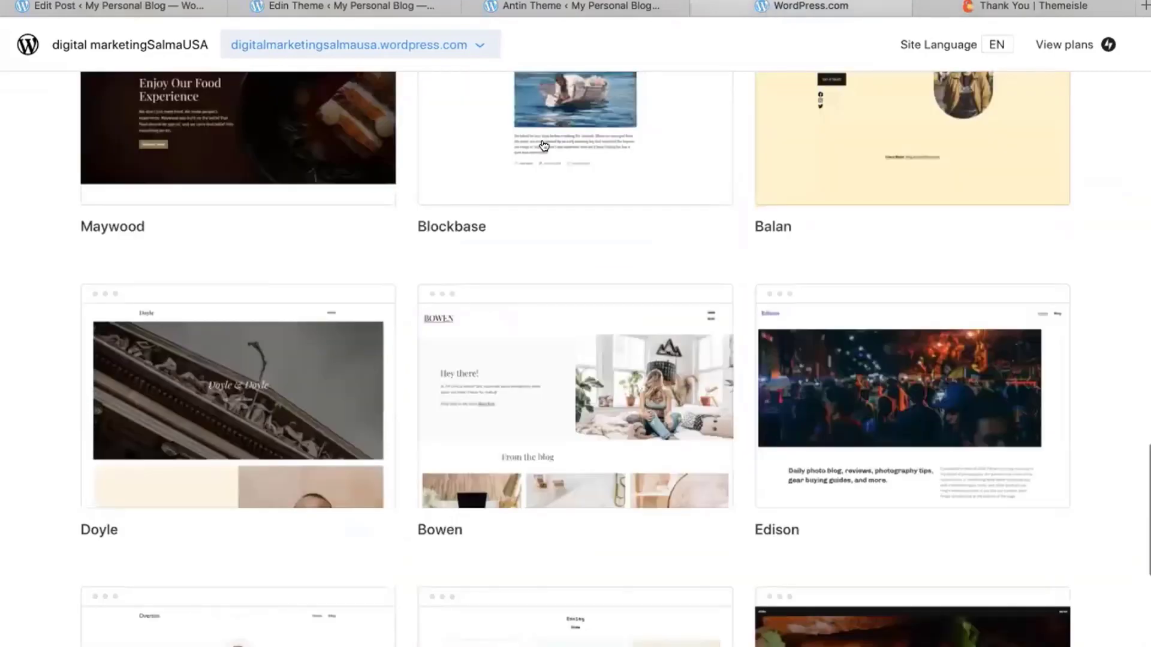
pyautogui.scroll(-12, 543, 145)
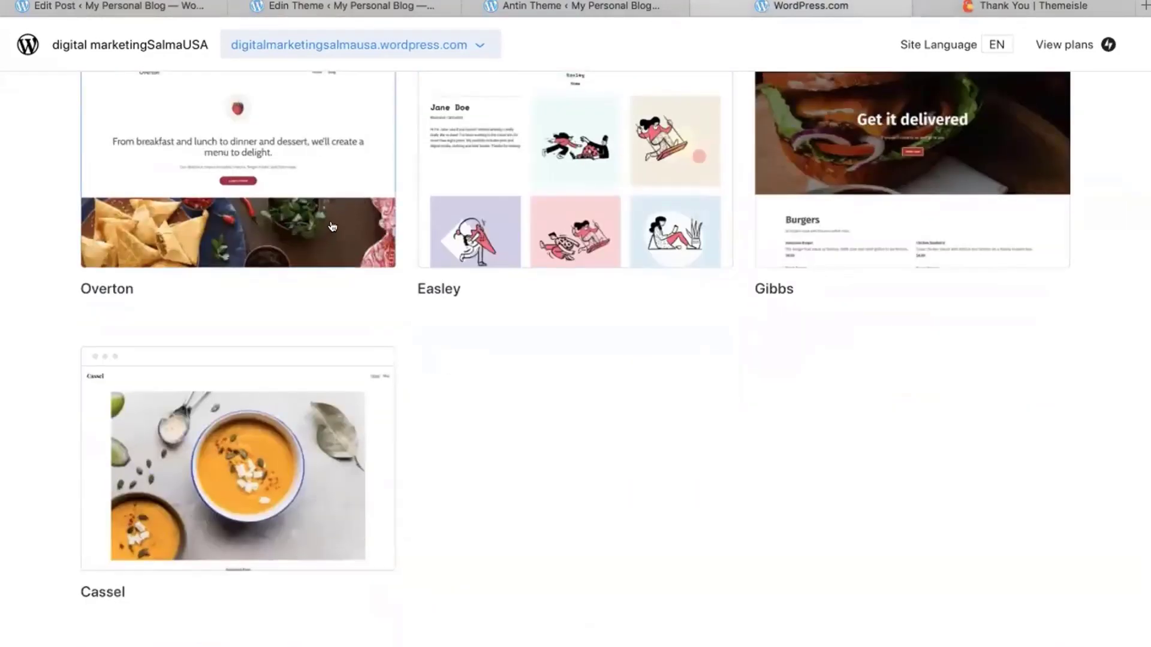
pyautogui.scroll(4, 584, 231)
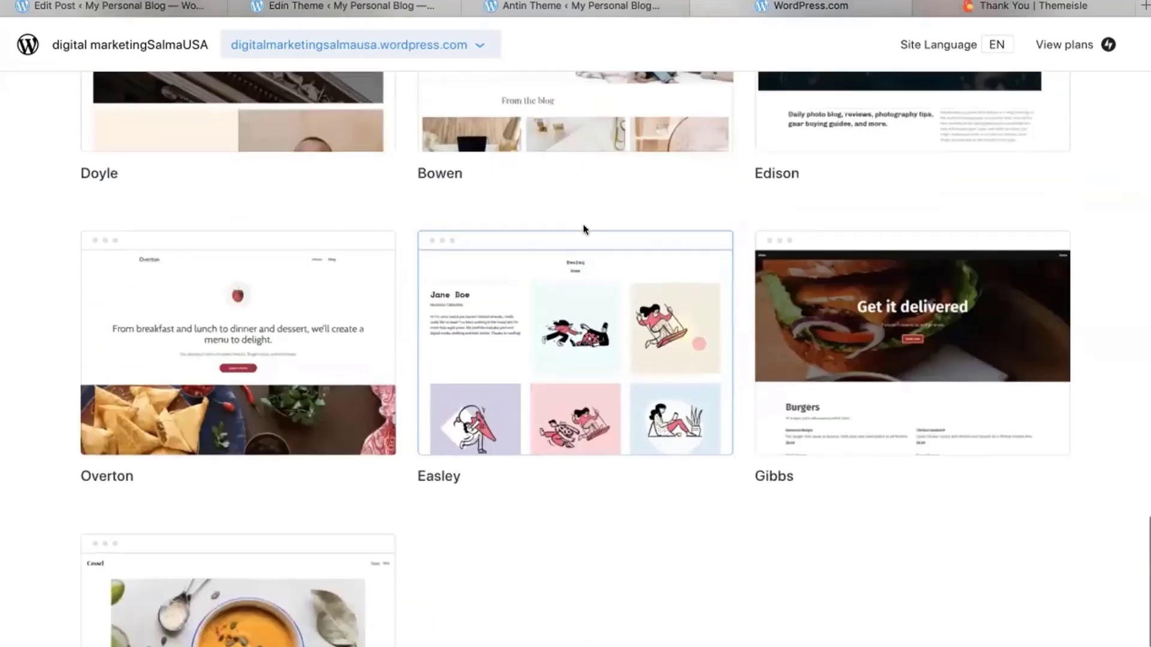
pyautogui.scroll(7, 583, 230)
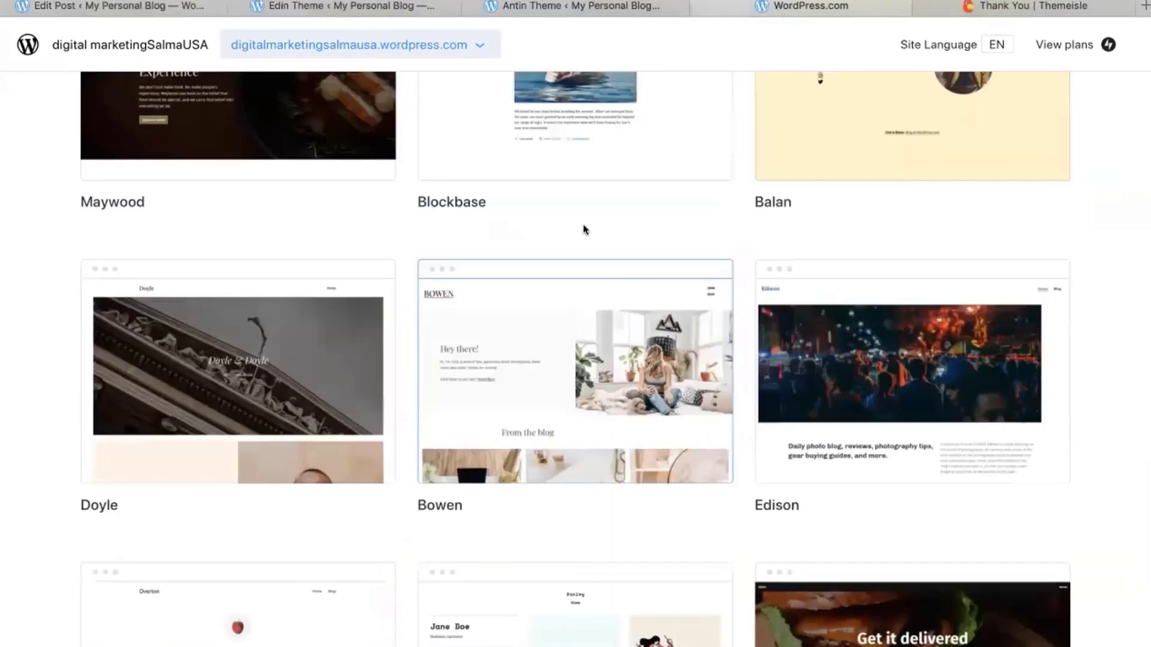
pyautogui.scroll(7, 585, 230)
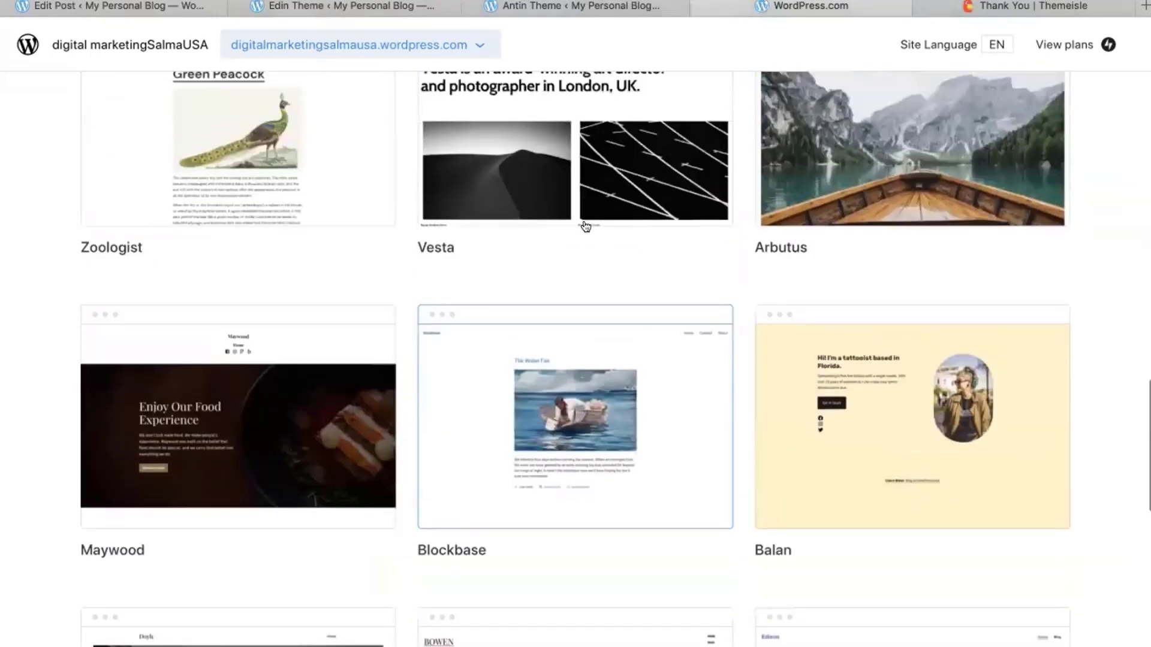
pyautogui.scroll(5, 586, 226)
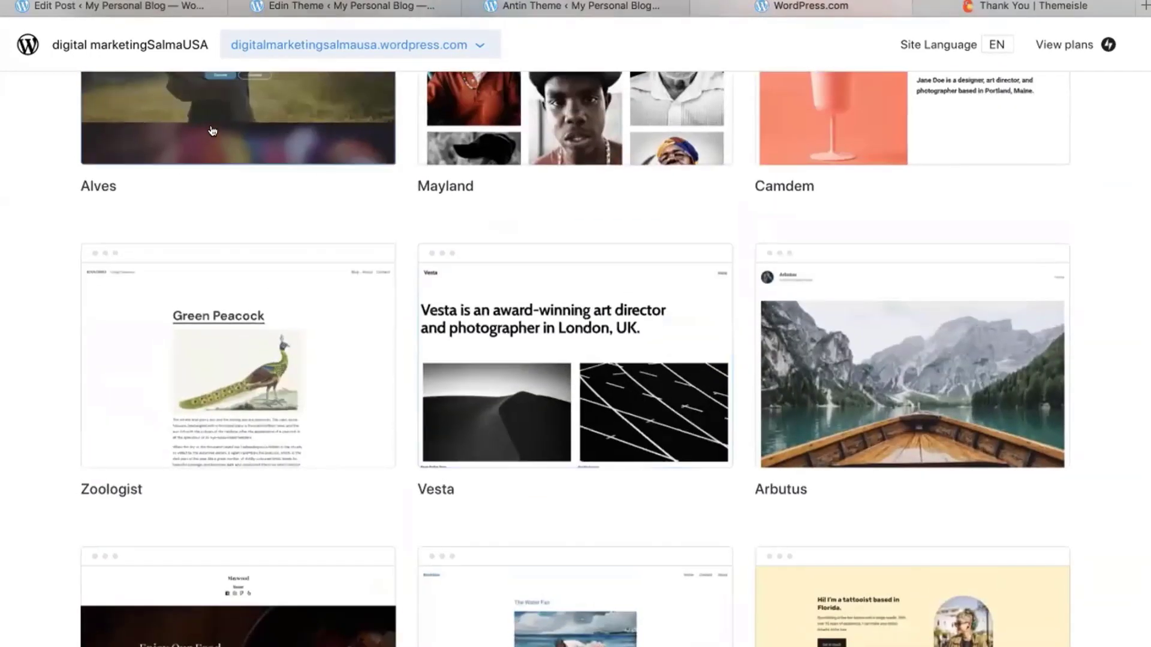
pyautogui.scroll(1, 214, 131)
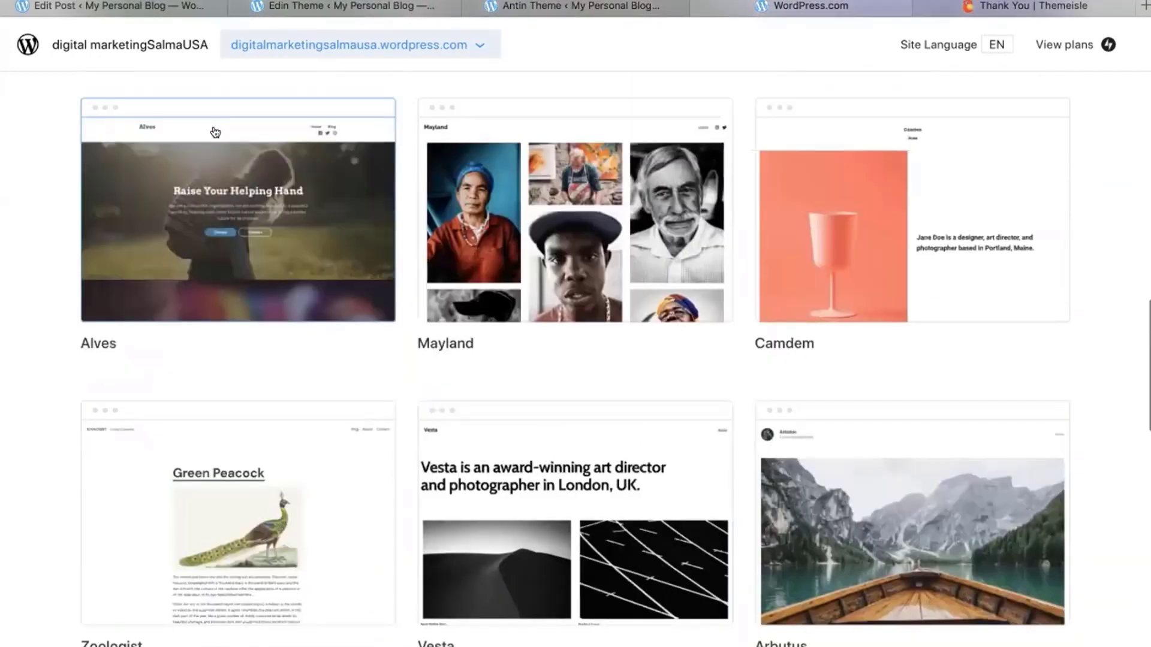
# Choose the Alves design and accept the Arvo / Montserrat font pairing.
pyautogui.click(201, 183)
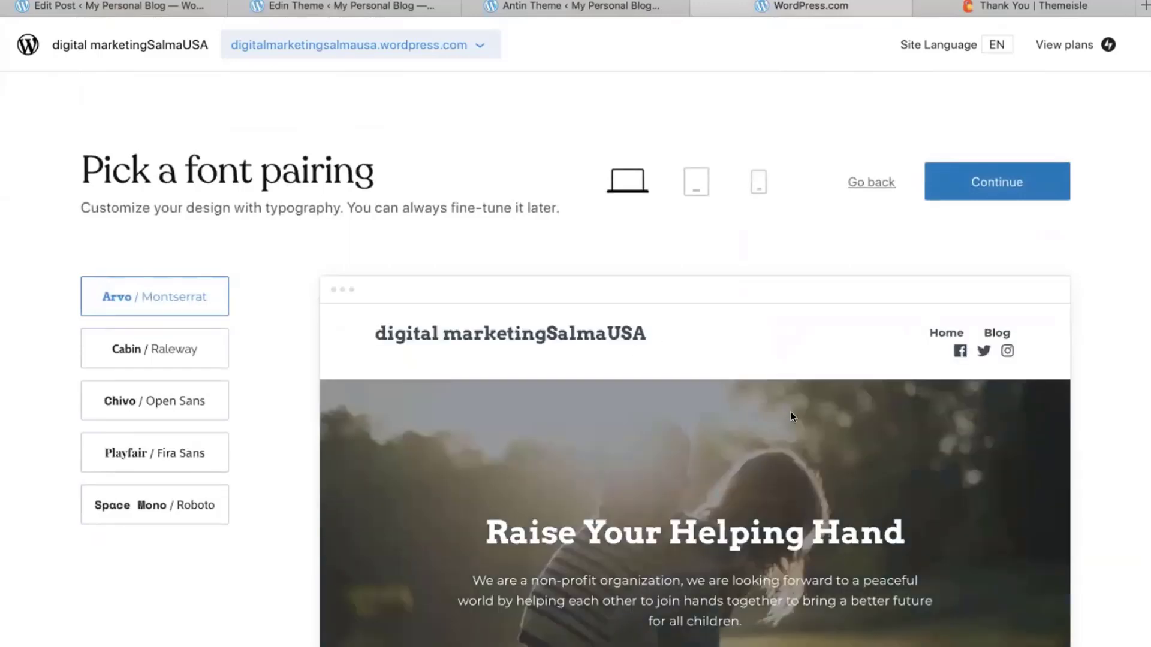
pyautogui.scroll(-1, 790, 415)
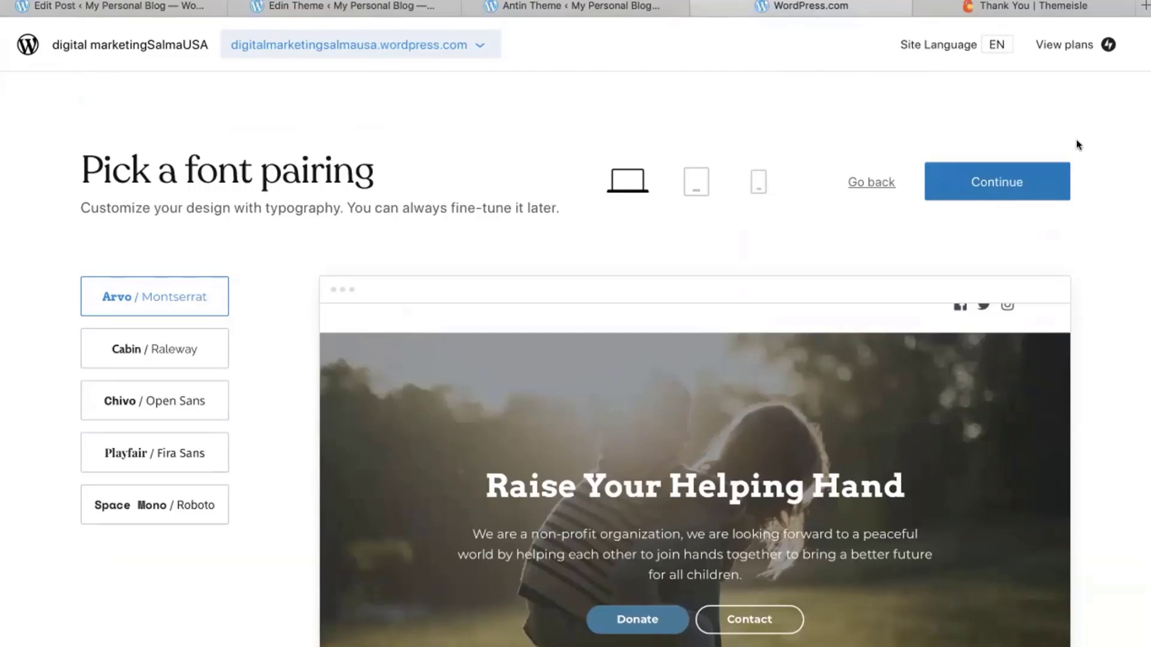
pyautogui.click(1010, 179)
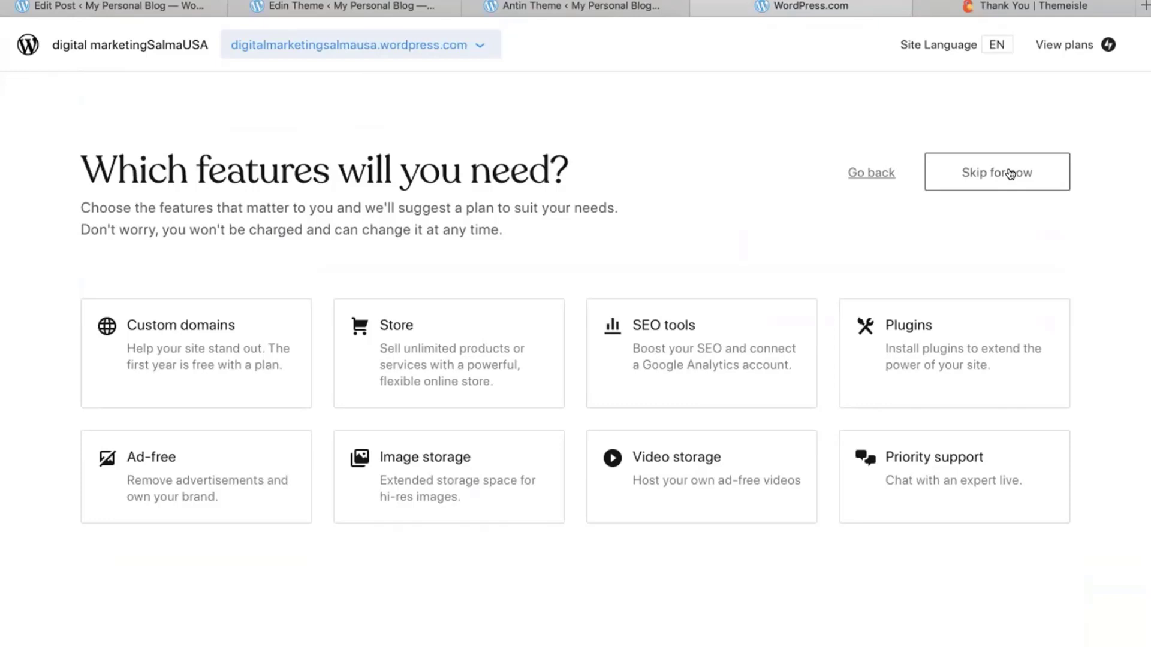
# Skip the 'Which features will you need?' question.
pyautogui.click(1011, 174)
pyautogui.scroll(-2, 767, 331)
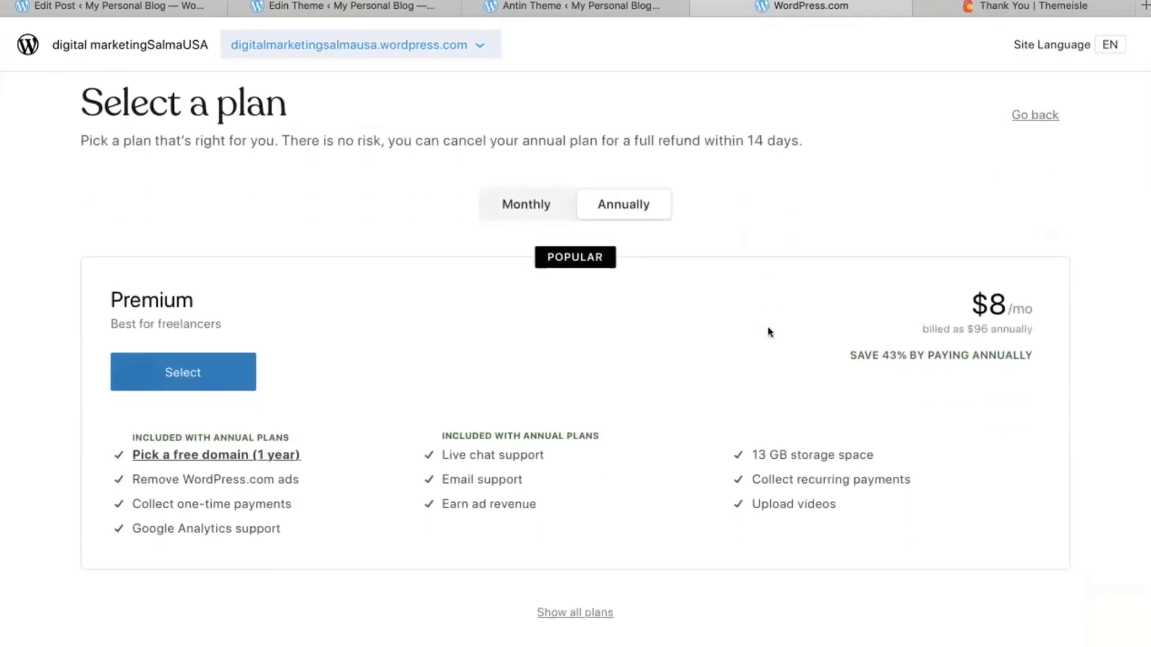
pyautogui.scroll(-1, 767, 331)
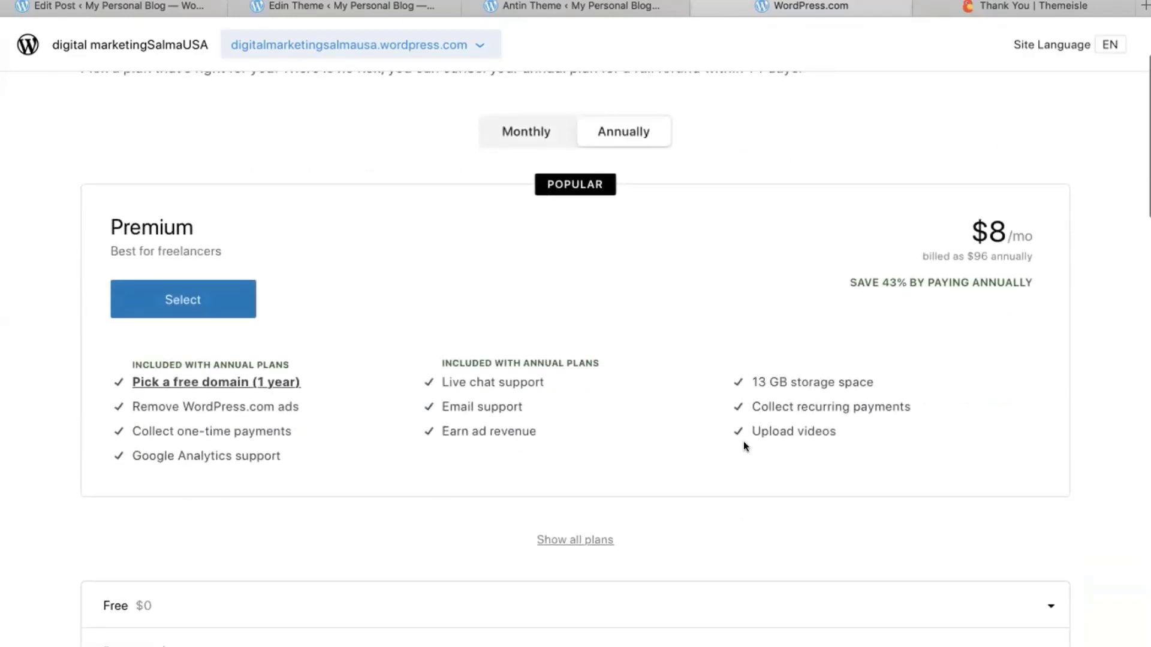
pyautogui.scroll(-2, 743, 442)
pyautogui.scroll(5, 732, 479)
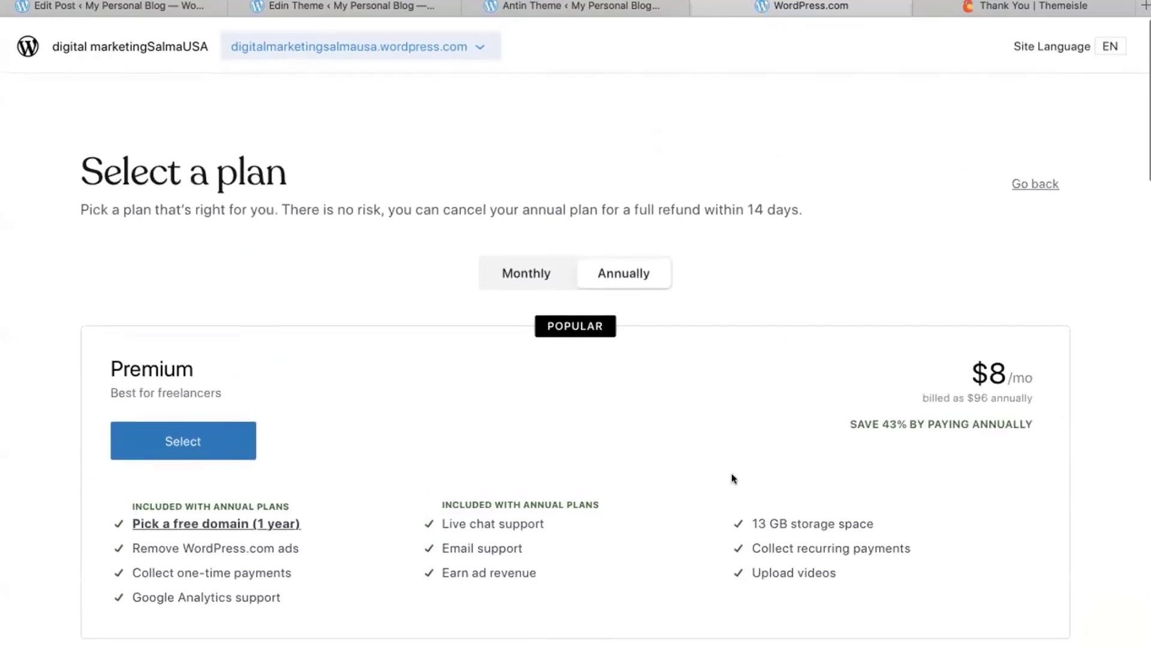
# Expand the Free $0 plan's details and select it.
pyautogui.scroll(-5, 626, 455)
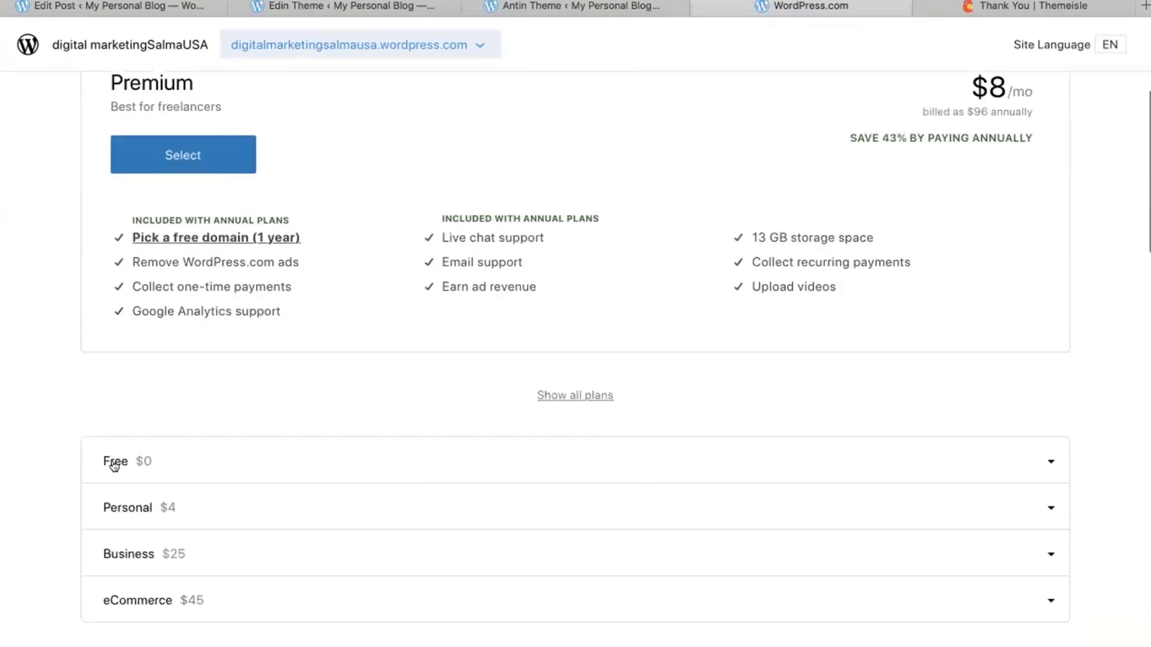
pyautogui.scroll(-1, 487, 583)
pyautogui.scroll(-2, 488, 581)
pyautogui.scroll(-1, 490, 581)
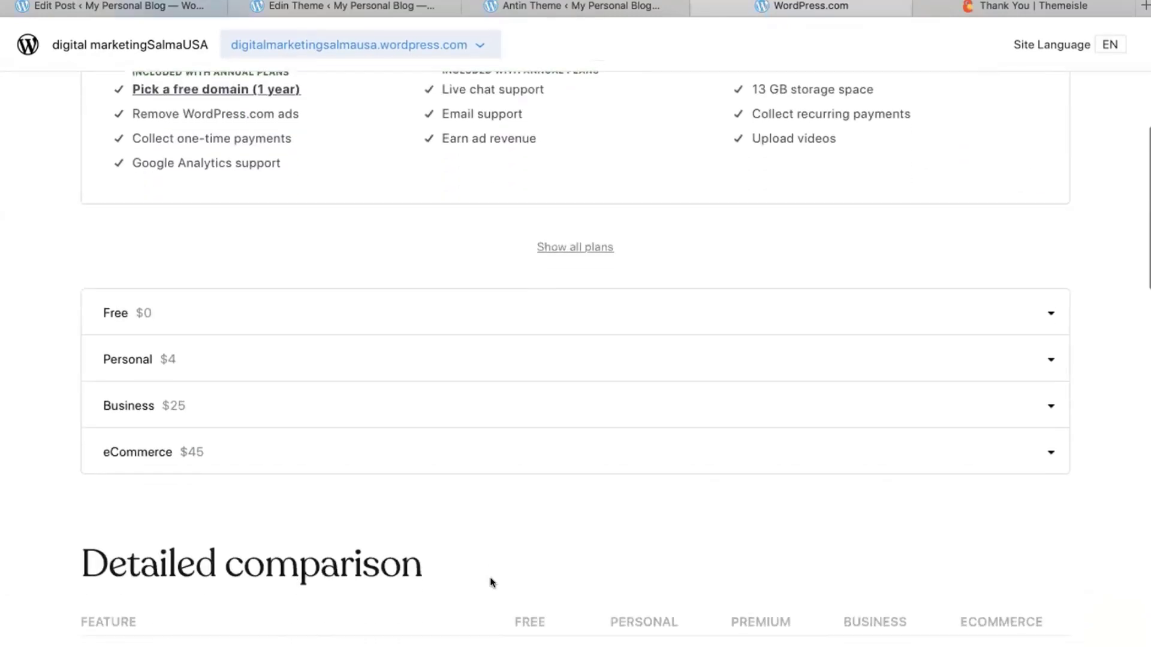
pyautogui.click(142, 310)
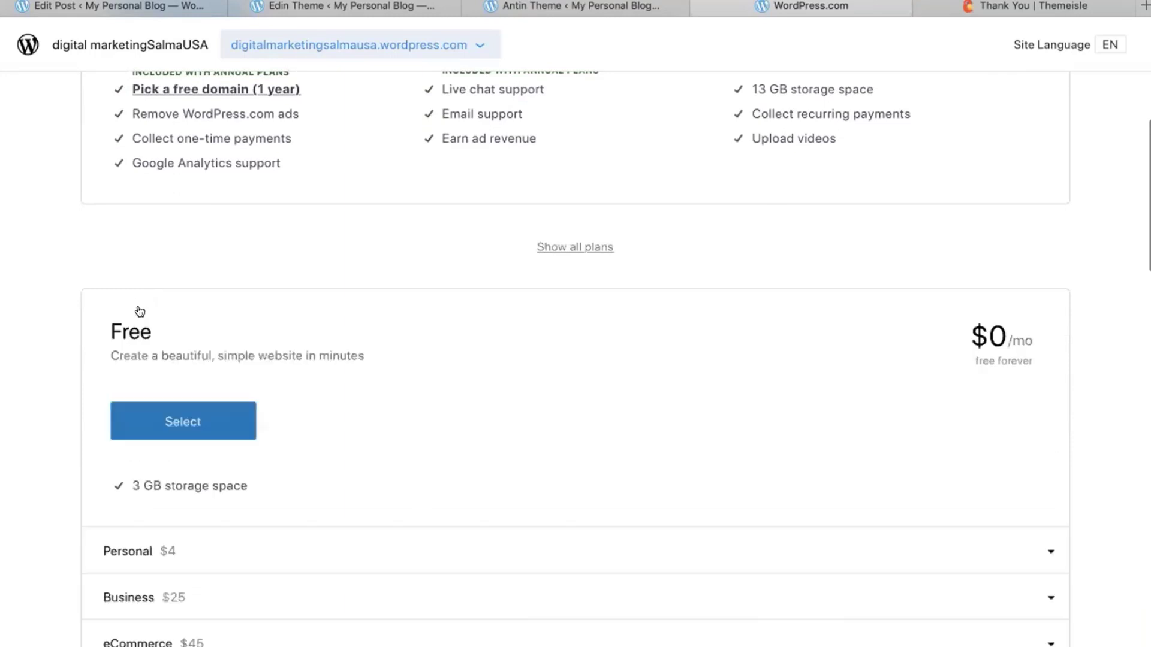
pyautogui.click(195, 427)
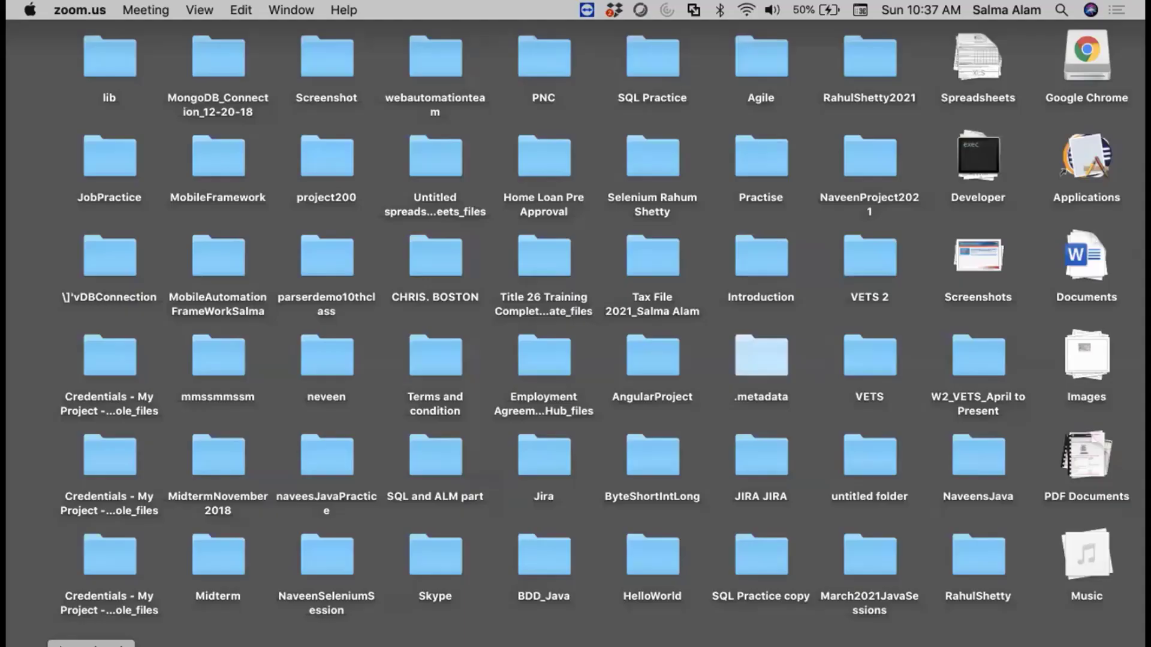
# In the site dashboard, go to Appearance > Themes and customize the current Alves theme.
pyautogui.hotkey('ctrl', 'Right')
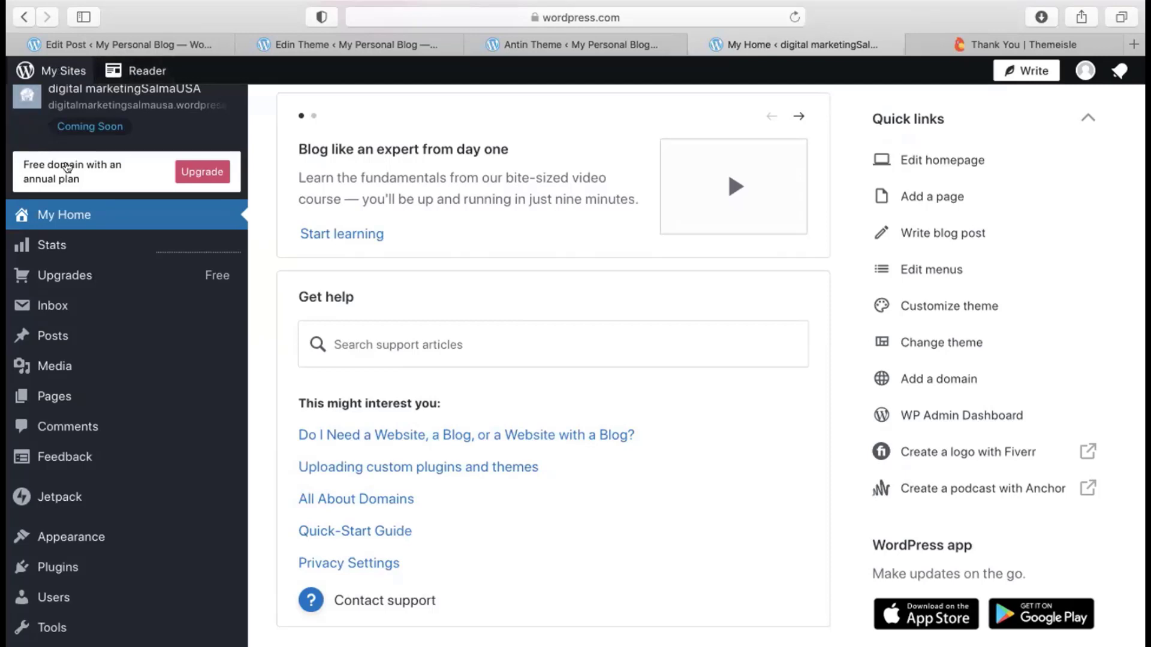
pyautogui.scroll(-3, 114, 419)
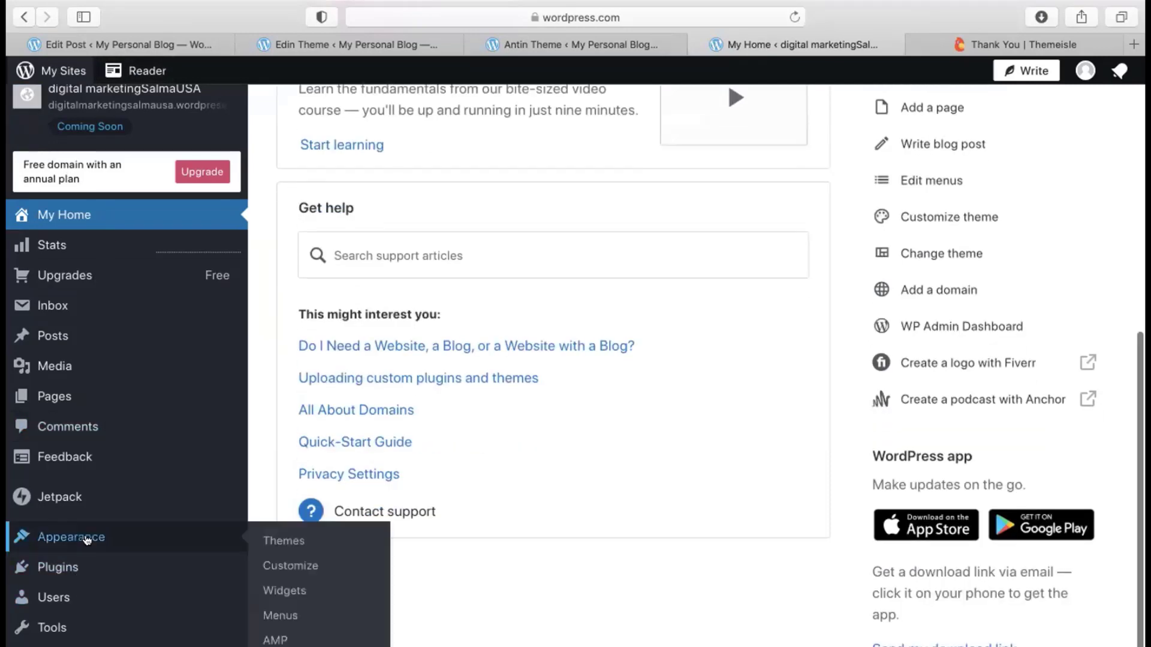
pyautogui.click(87, 537)
pyautogui.click(61, 596)
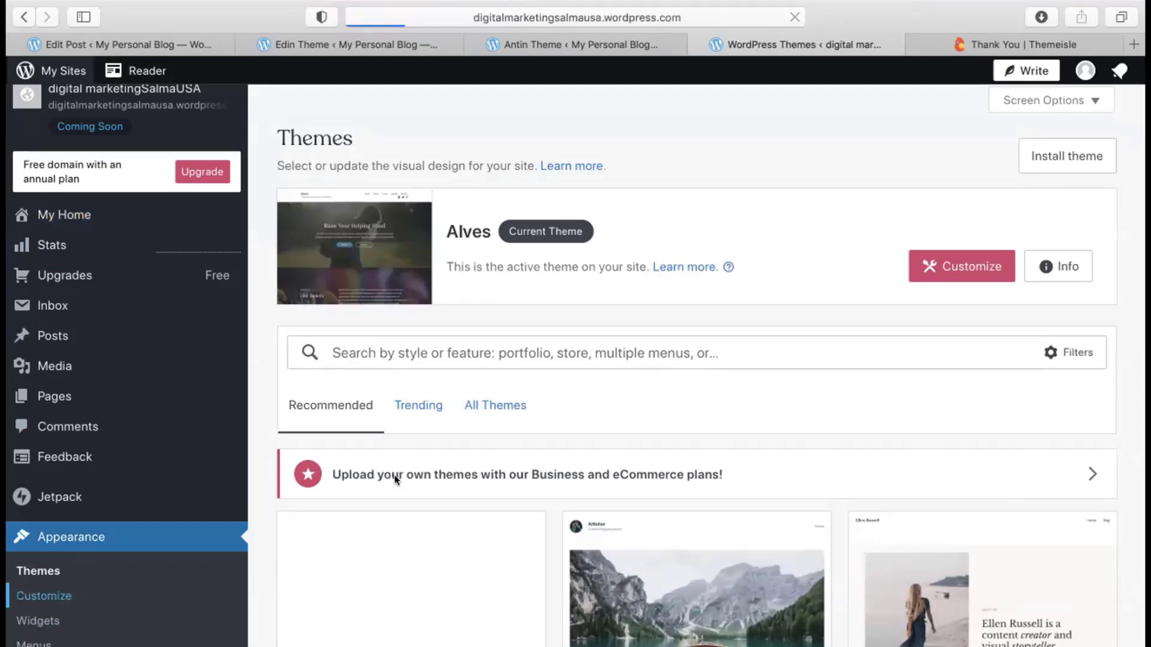
pyautogui.scroll(-4, 383, 626)
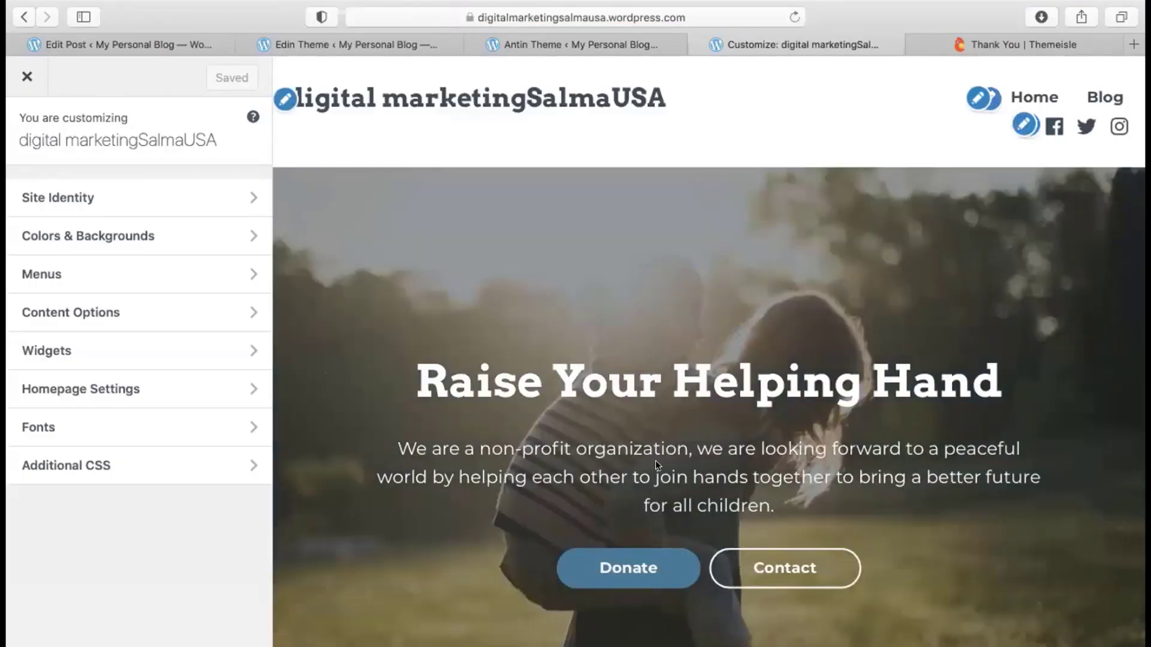
pyautogui.scroll(-2, 656, 462)
pyautogui.scroll(-4, 656, 461)
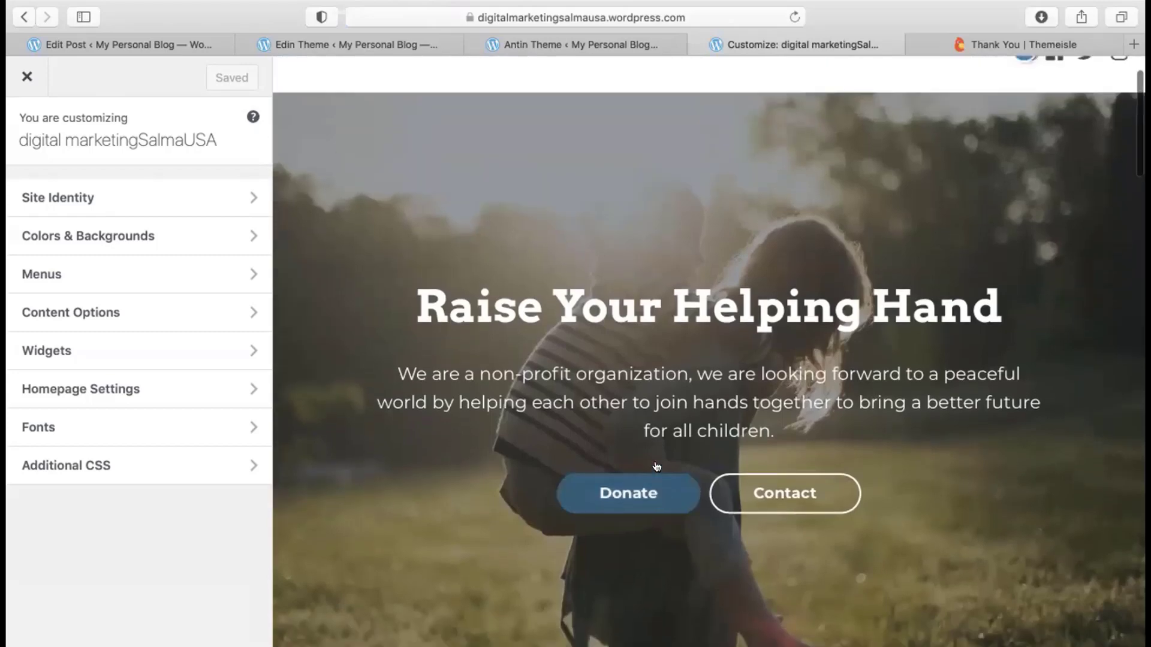
pyautogui.scroll(-12, 655, 461)
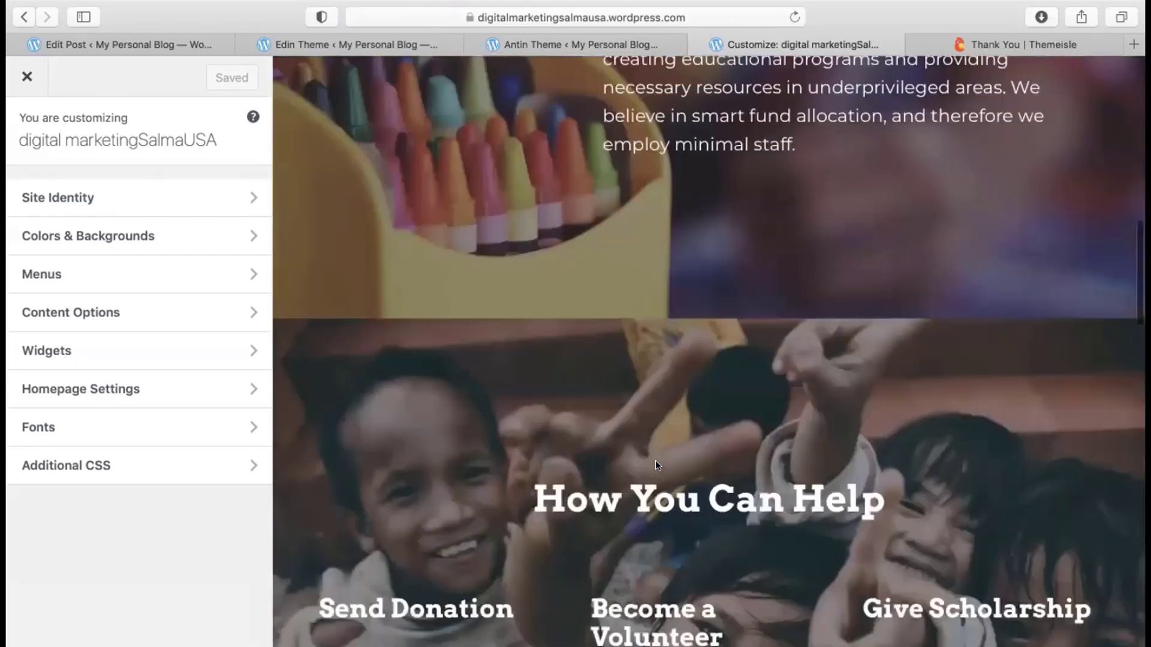
pyautogui.scroll(-8, 656, 460)
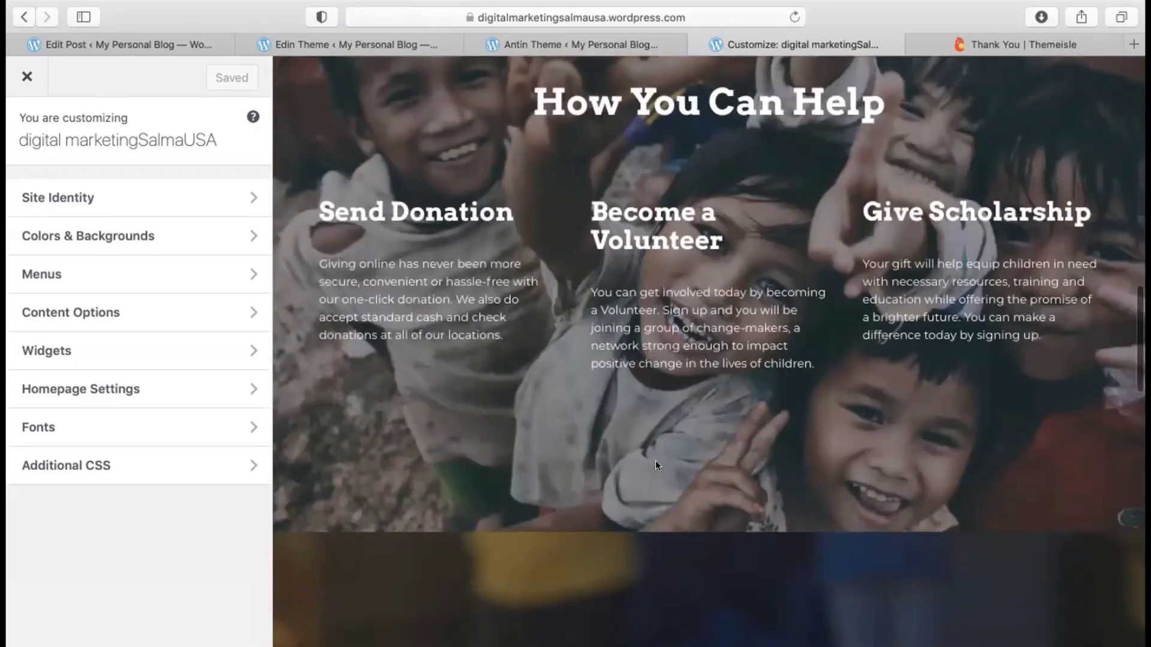
pyautogui.scroll(-1, 657, 465)
pyautogui.scroll(7, 655, 460)
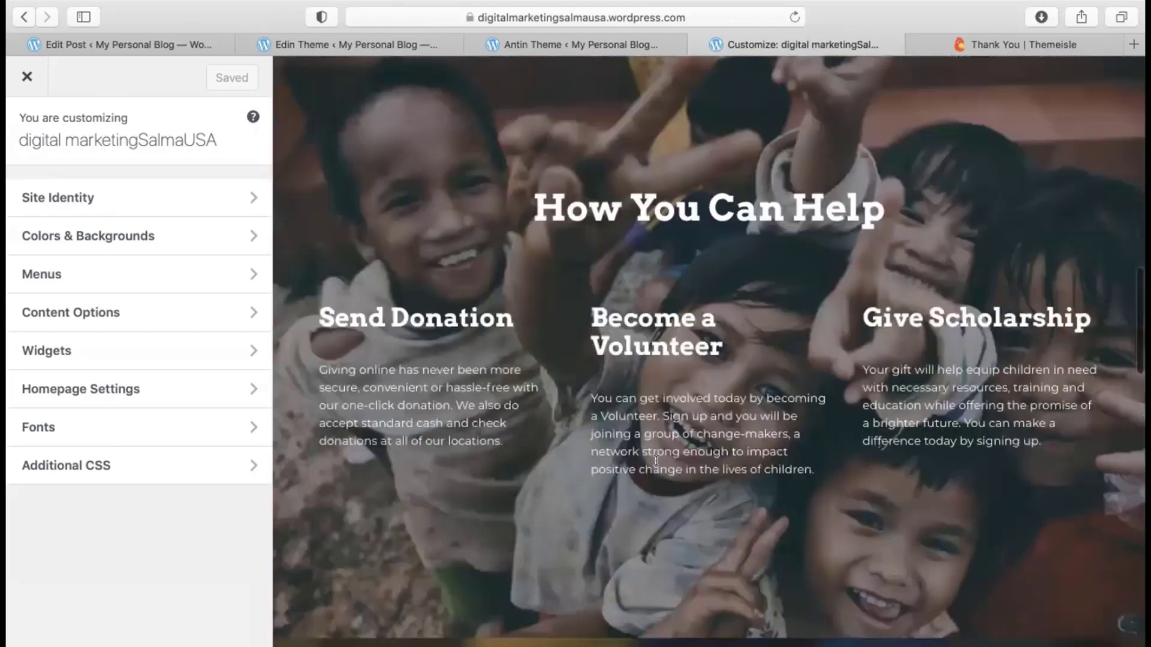
pyautogui.scroll(1, 656, 461)
pyautogui.scroll(5, 655, 460)
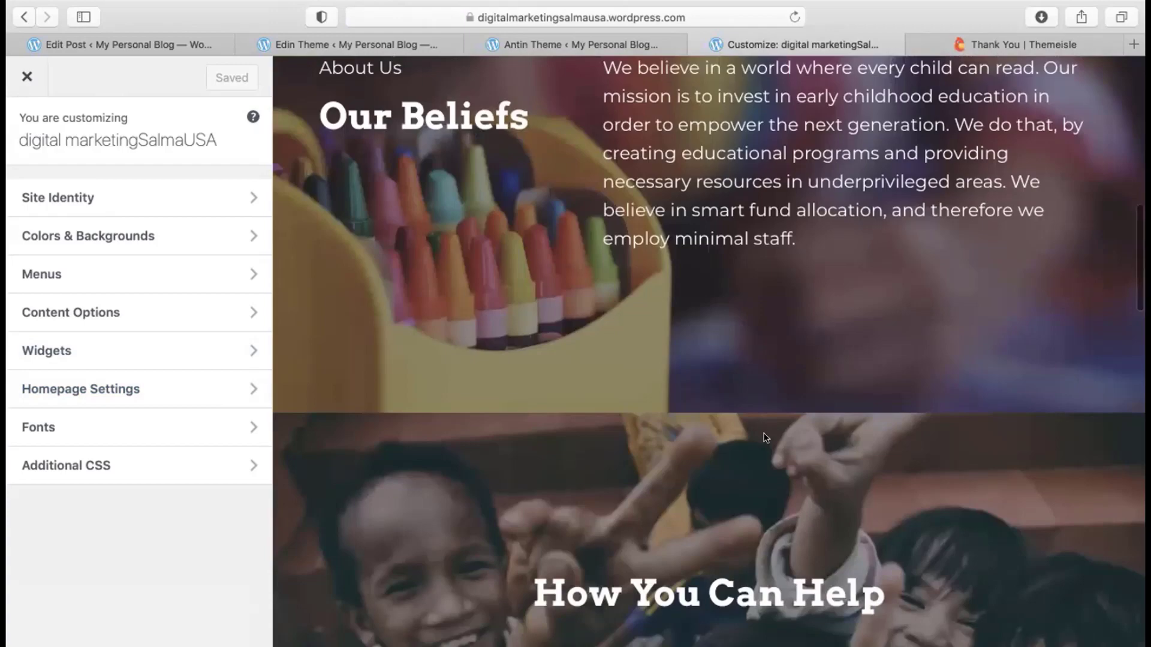
pyautogui.scroll(-1, 765, 438)
pyautogui.scroll(10, 765, 438)
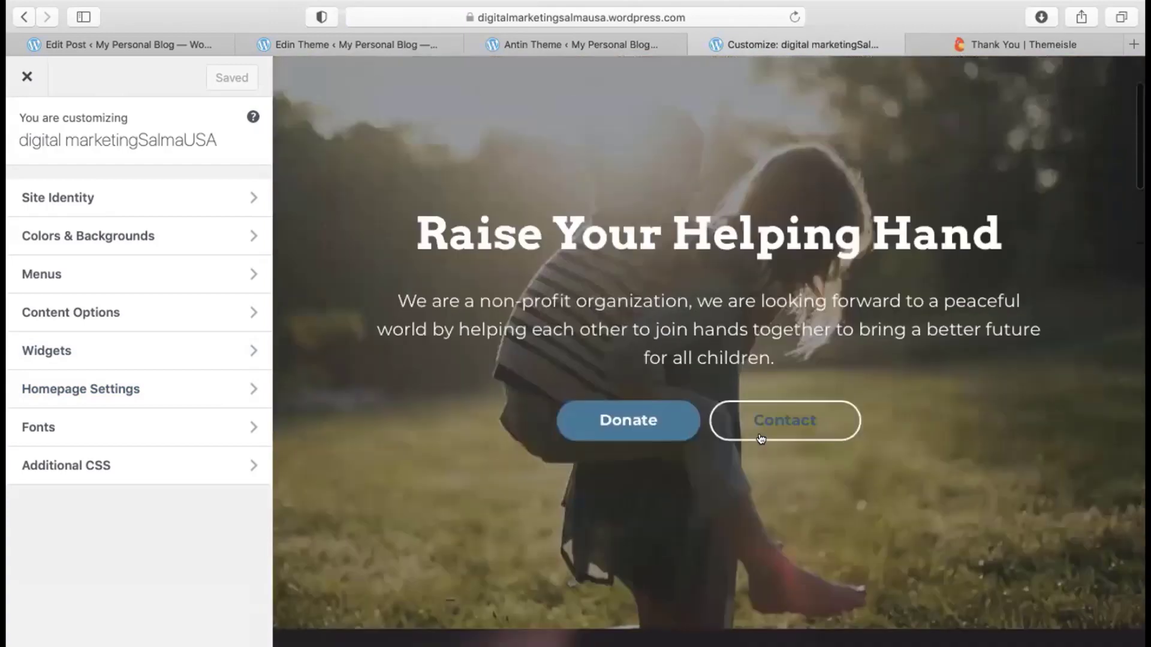
pyautogui.scroll(3, 760, 439)
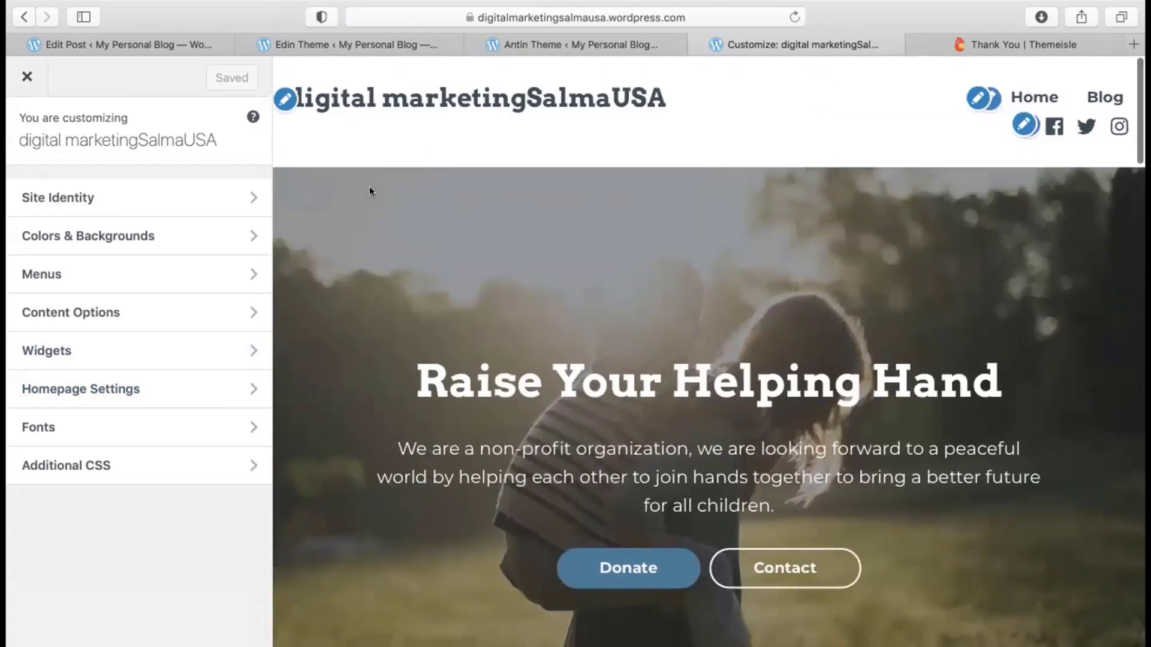
pyautogui.scroll(-1, 591, 391)
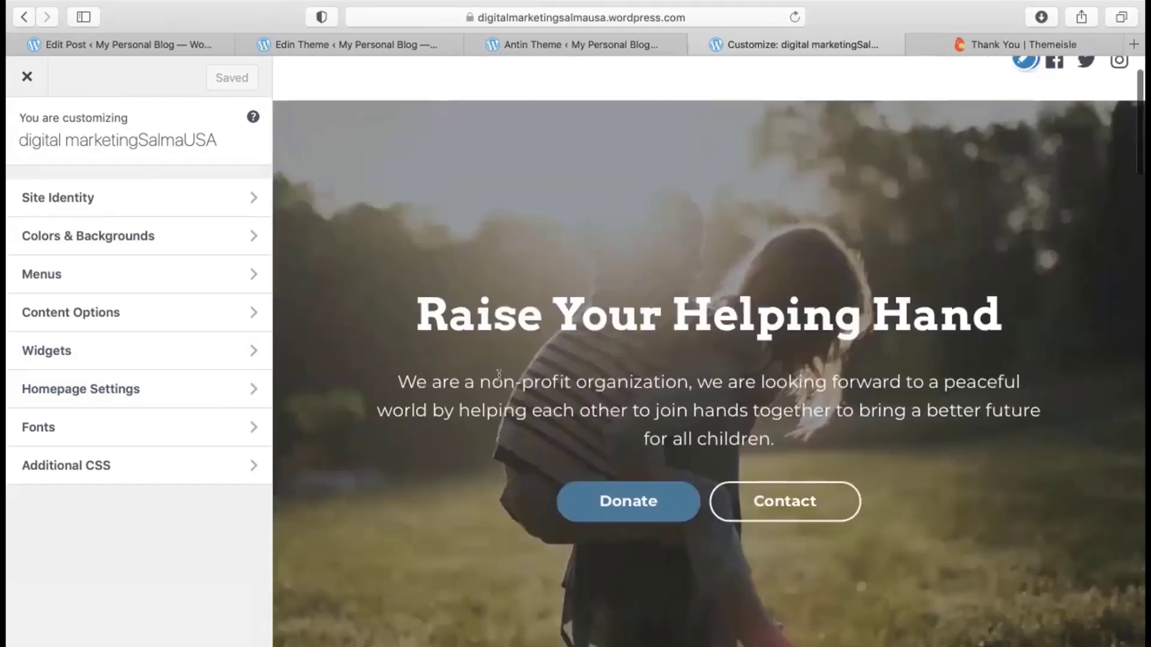
# Close the customizer and return to the My Home dashboard.
pyautogui.click(26, 73)
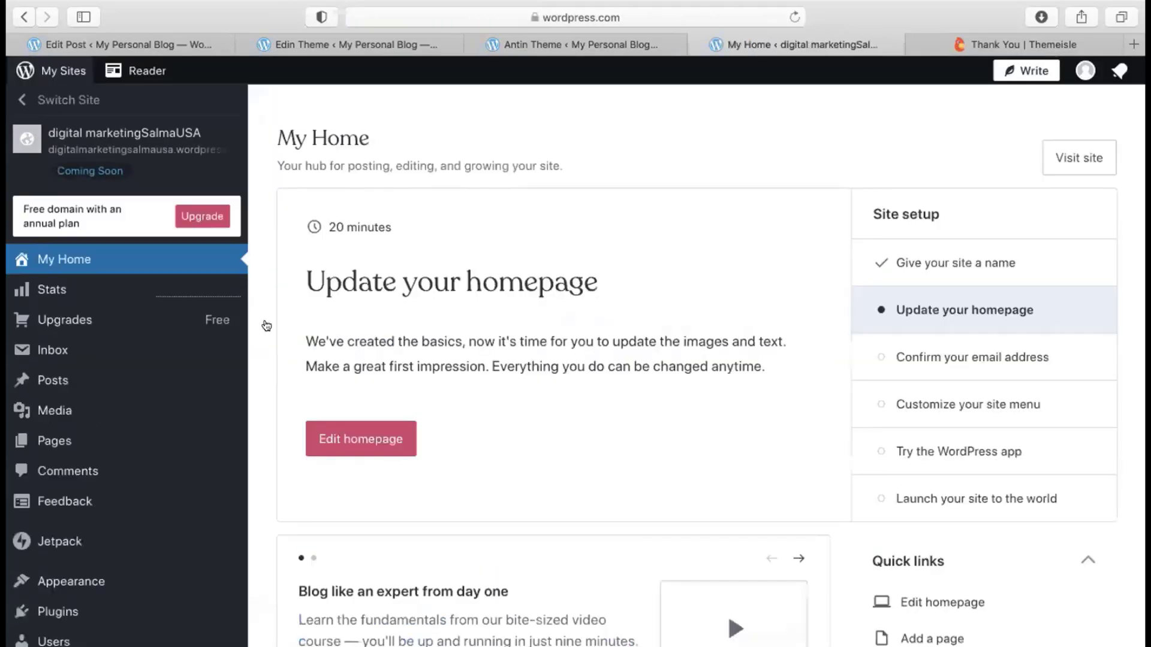
pyautogui.scroll(-2, 190, 483)
pyautogui.scroll(-1, 190, 483)
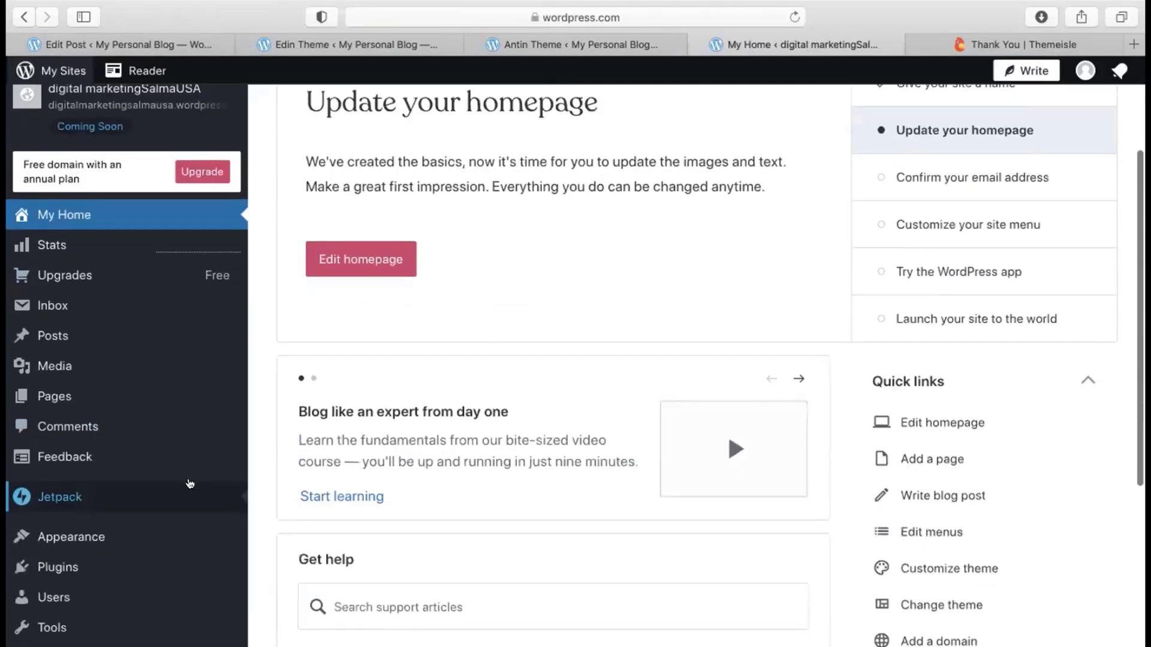
pyautogui.scroll(1, 151, 453)
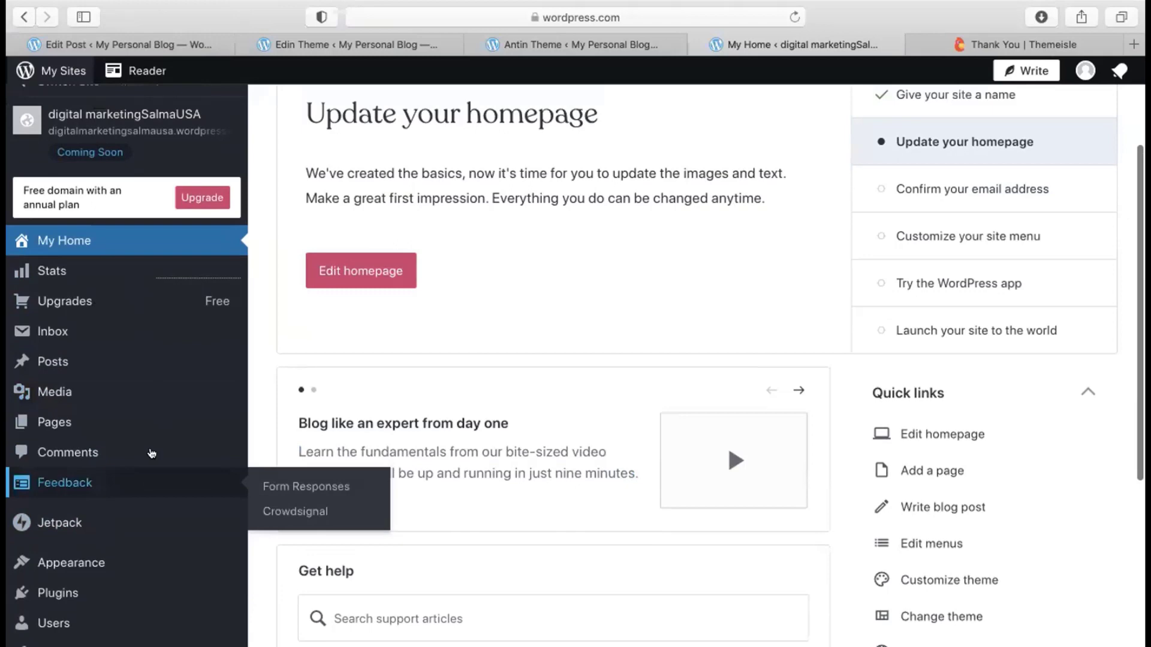
pyautogui.scroll(3, 152, 454)
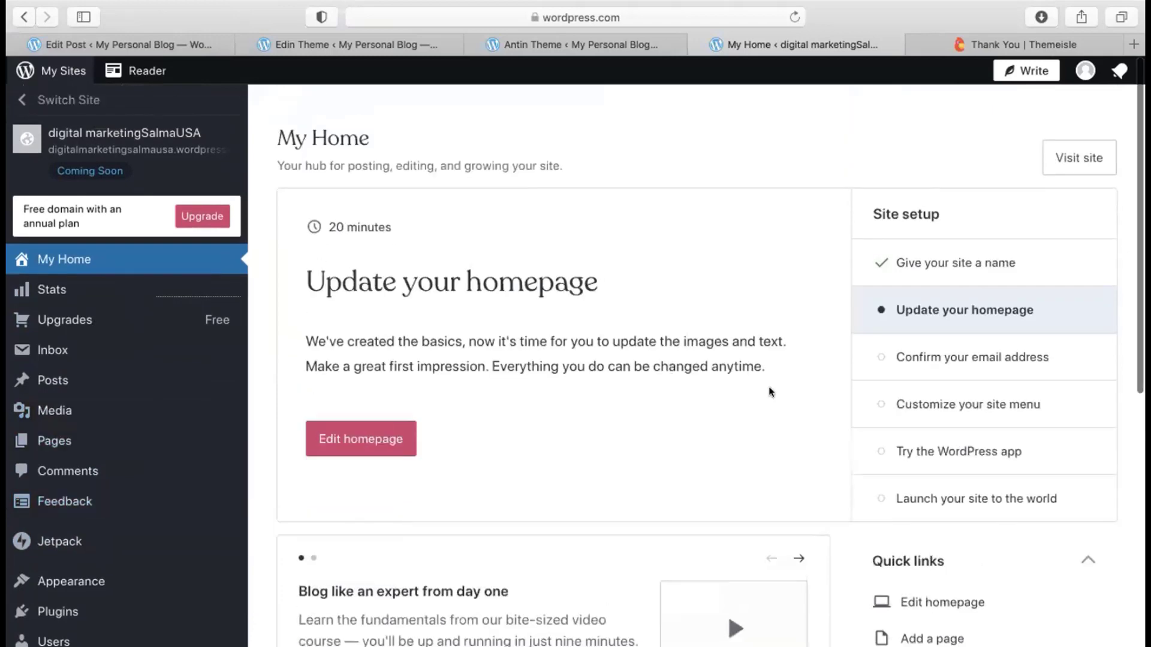
# Show the 'Confirm your email address' task in the Site setup list.
pyautogui.scroll(-1, 771, 392)
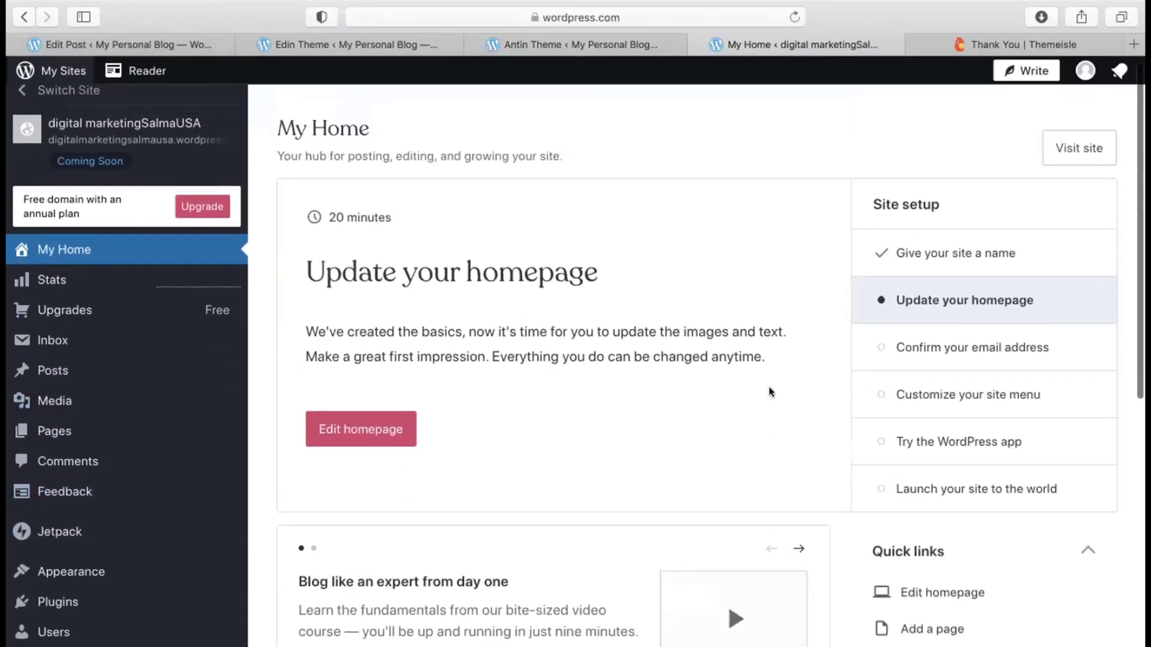
pyautogui.scroll(1, 771, 392)
pyautogui.scroll(-1, 771, 392)
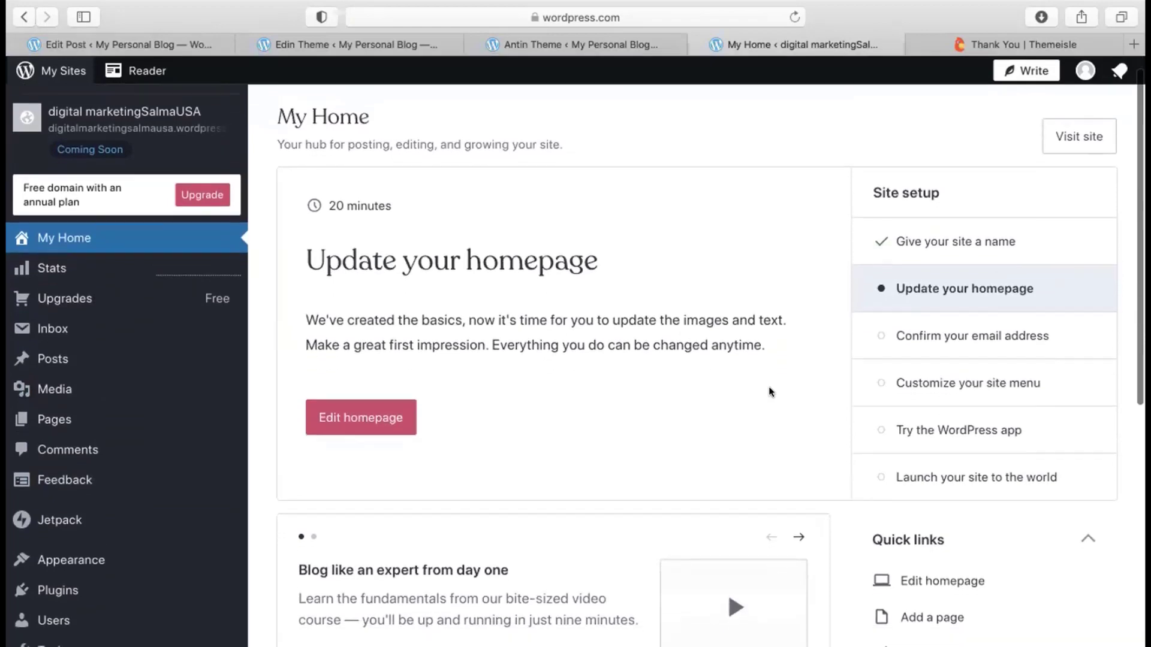
pyautogui.scroll(1, 1032, 231)
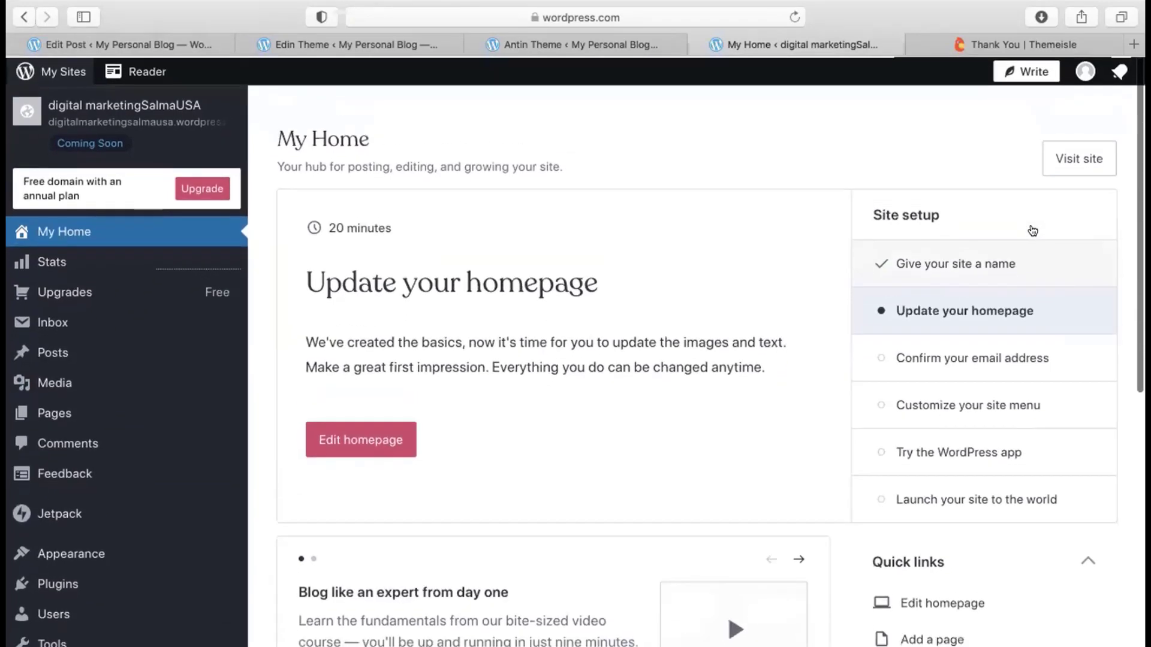
pyautogui.scroll(1, 1035, 174)
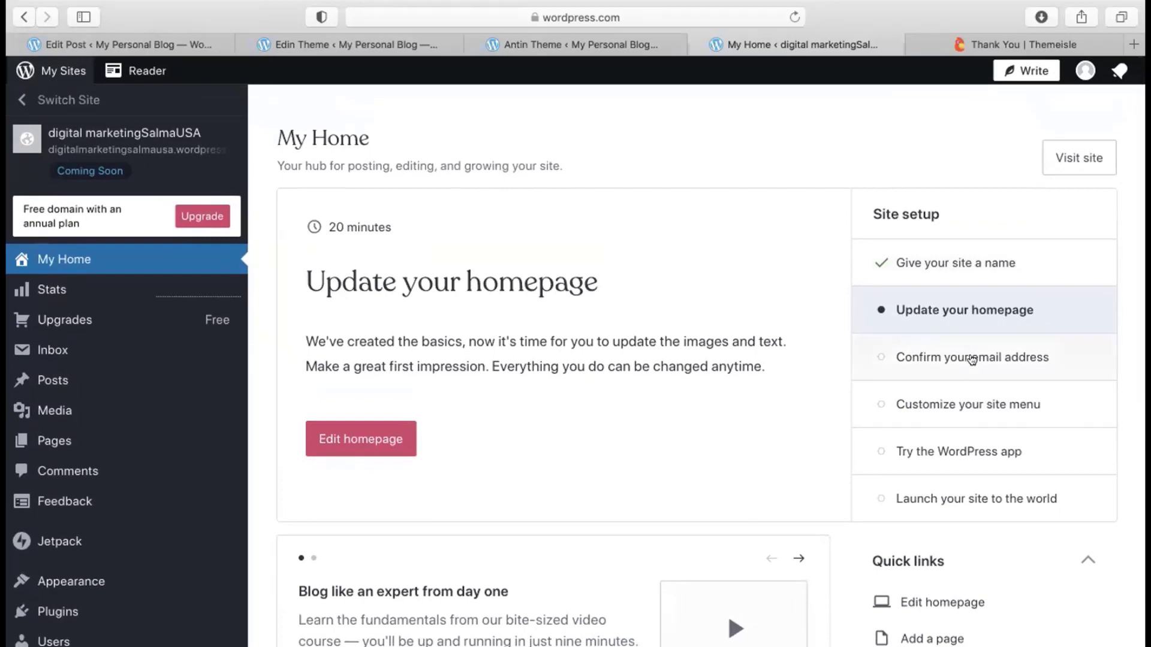
pyautogui.click(971, 359)
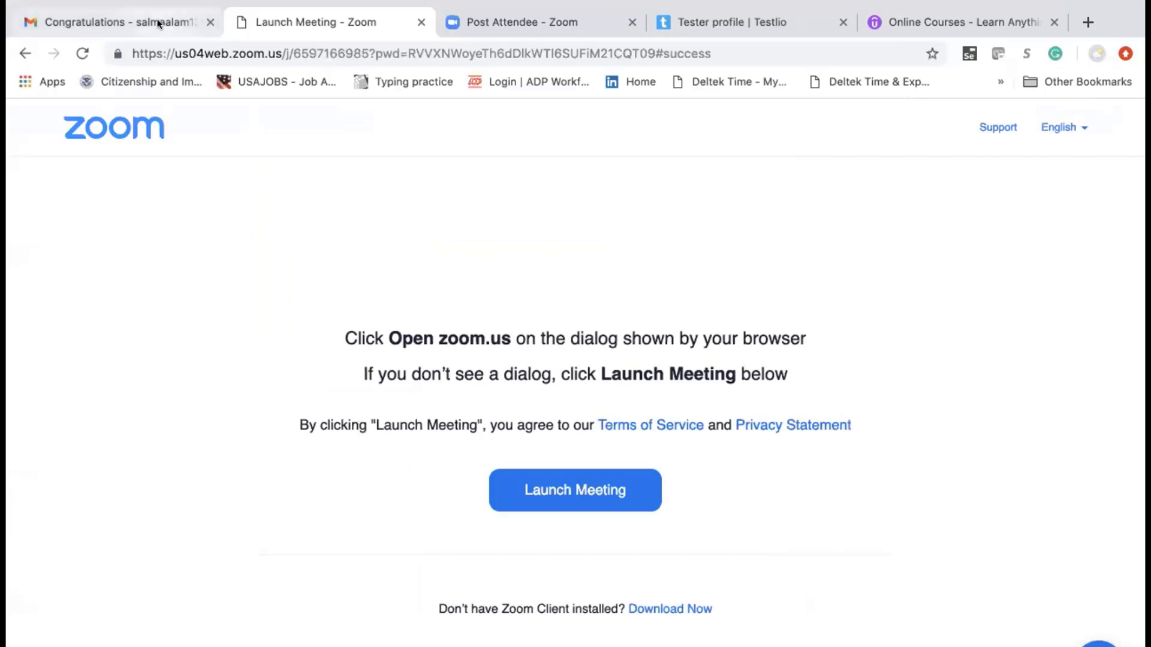
# In Gmail, switch to the second Google account's inbox.
pyautogui.click(159, 24)
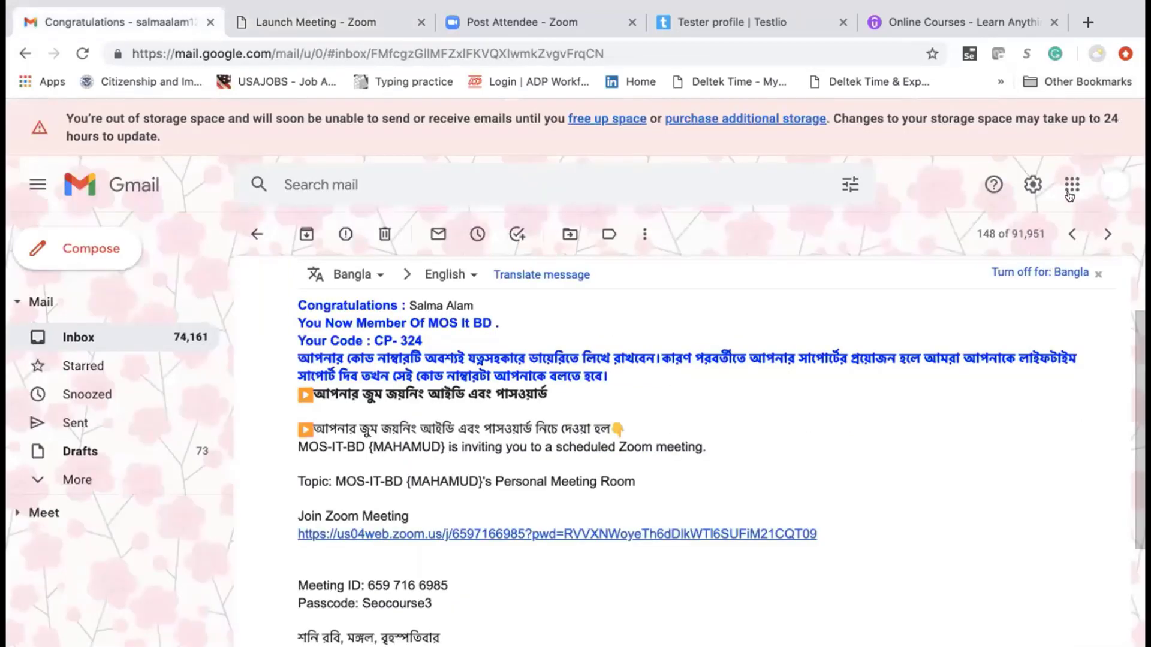
pyautogui.click(1114, 184)
pyautogui.click(935, 436)
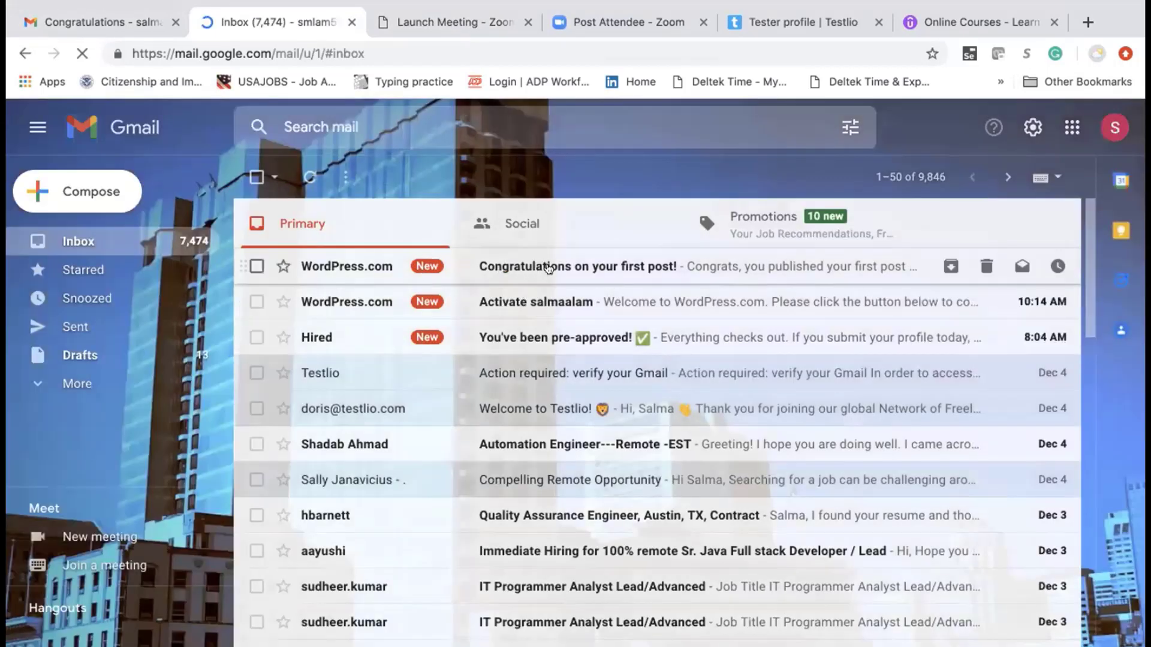
# Open the 'Congratulations on your first post!' email, try Start a New Post, then close that page.
pyautogui.click(549, 281)
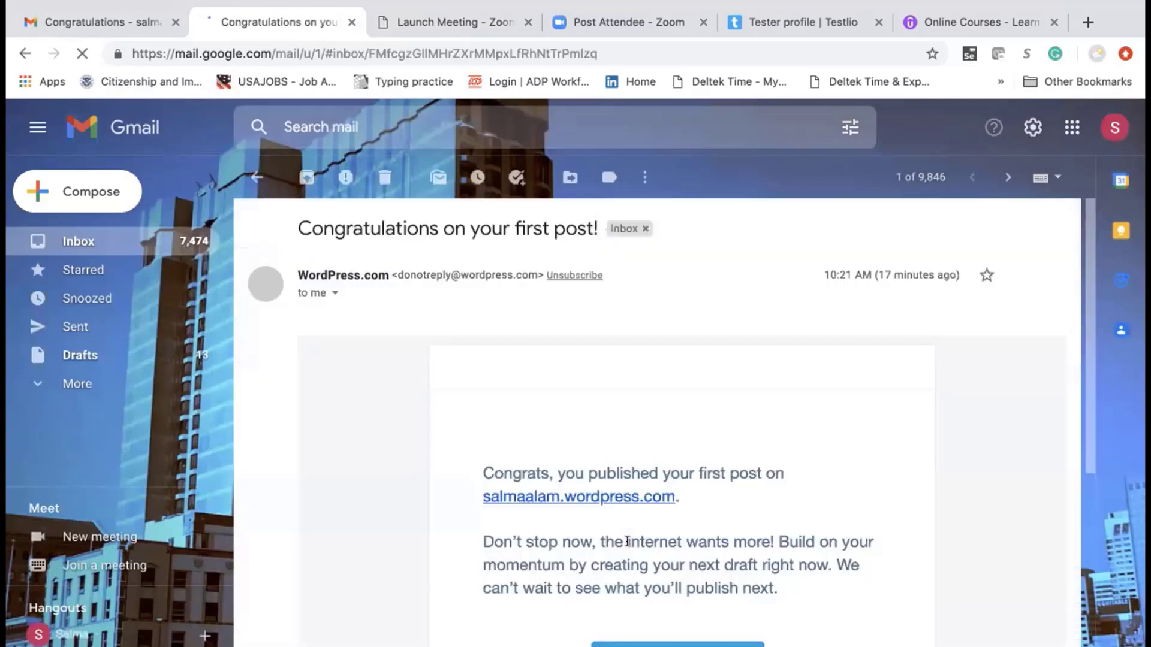
pyautogui.scroll(-5, 648, 552)
pyautogui.scroll(-2, 648, 553)
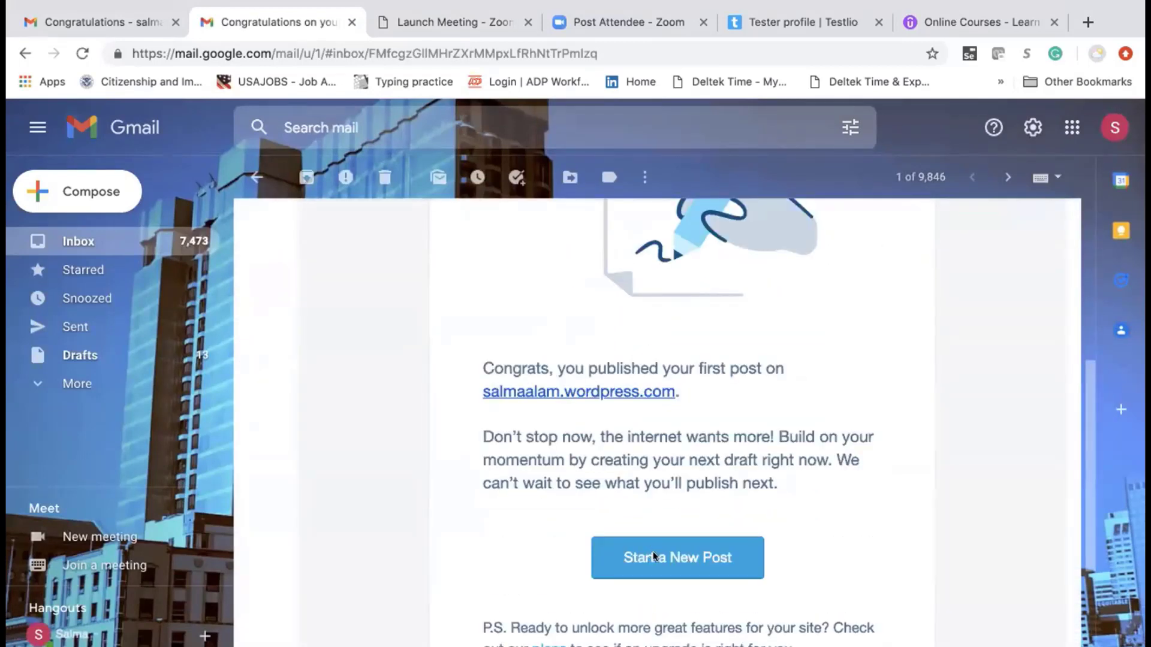
pyautogui.click(653, 555)
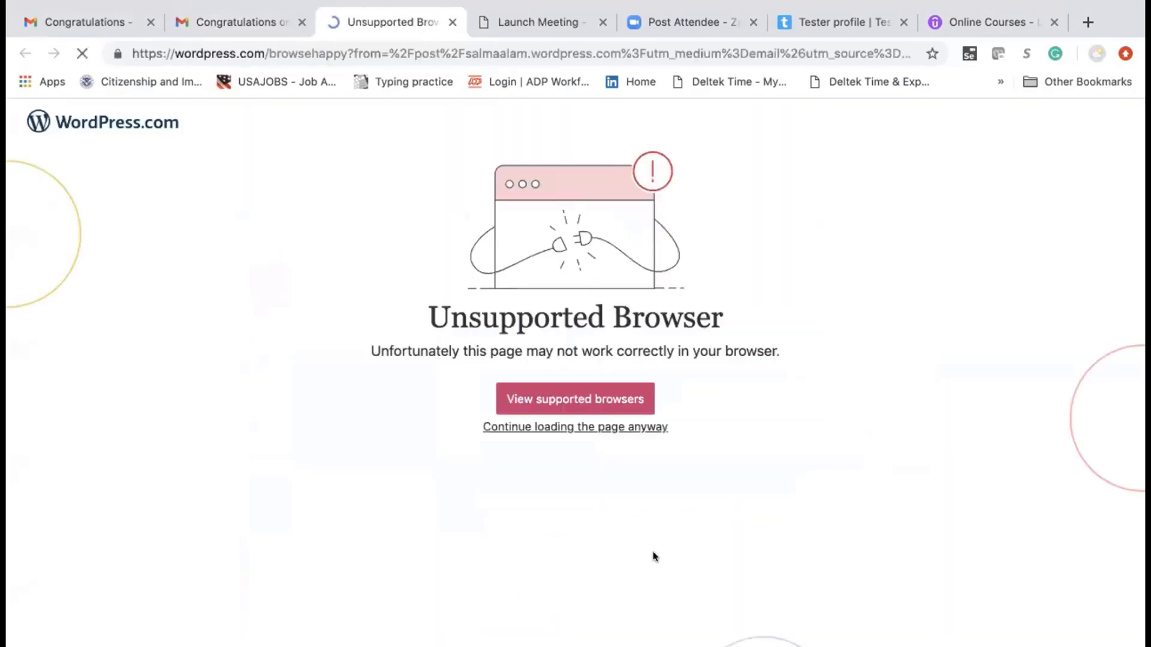
pyautogui.click(452, 22)
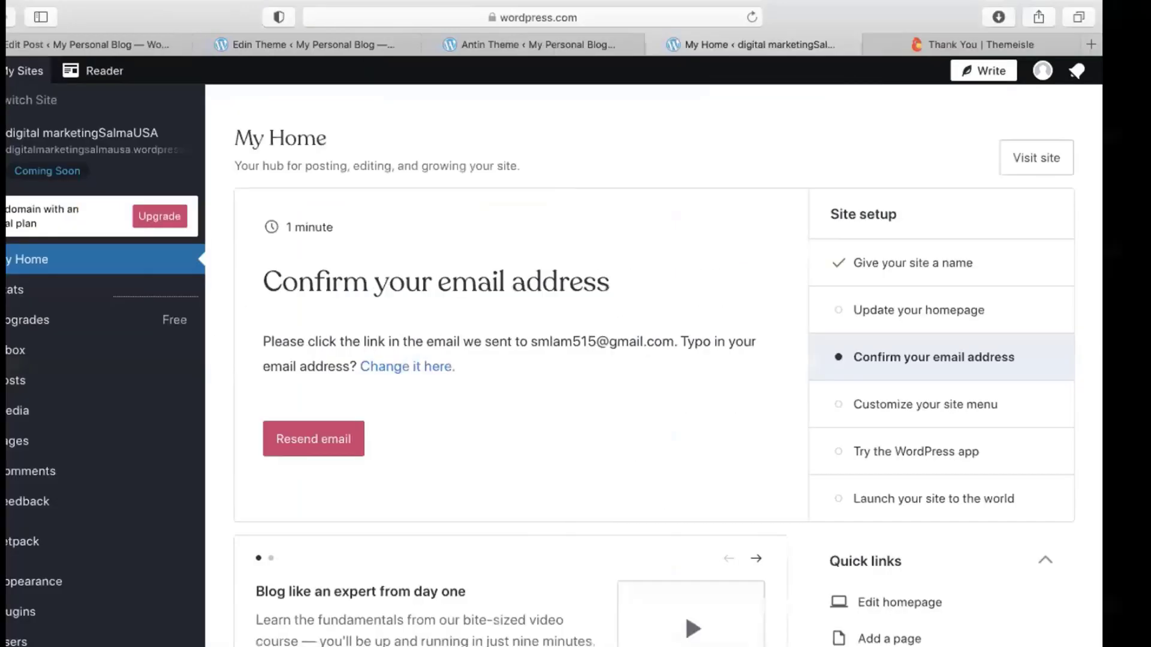
# Open the Home page in the block editor from the Update your homepage setup task.
pyautogui.moveTo(89, 646)
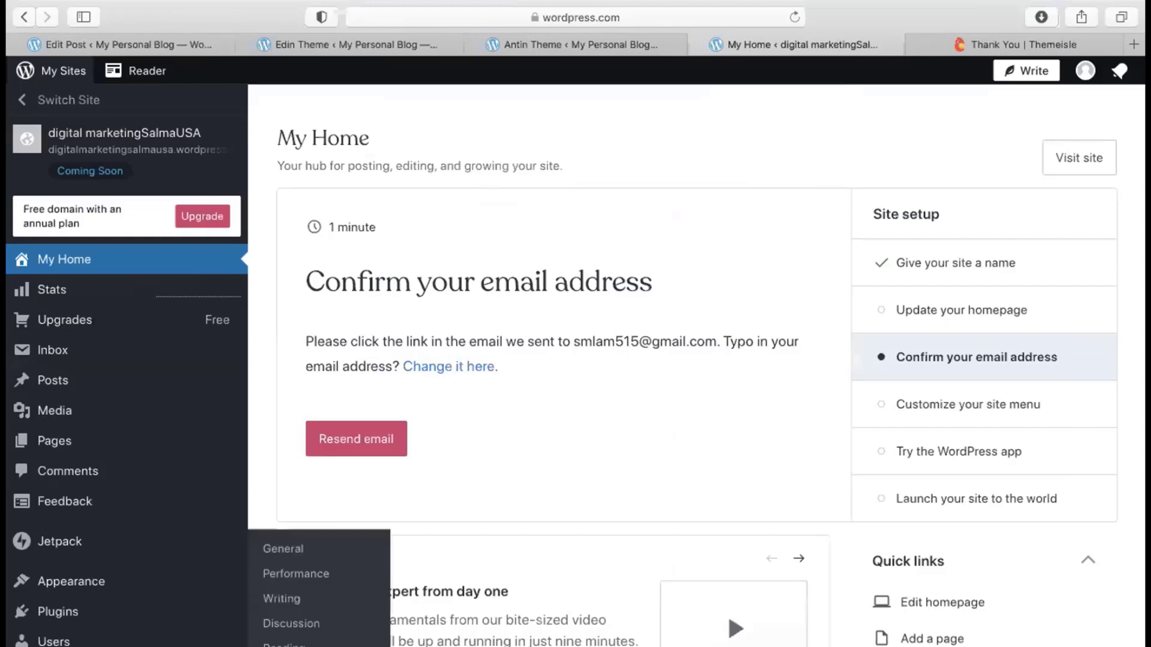
pyautogui.click(954, 406)
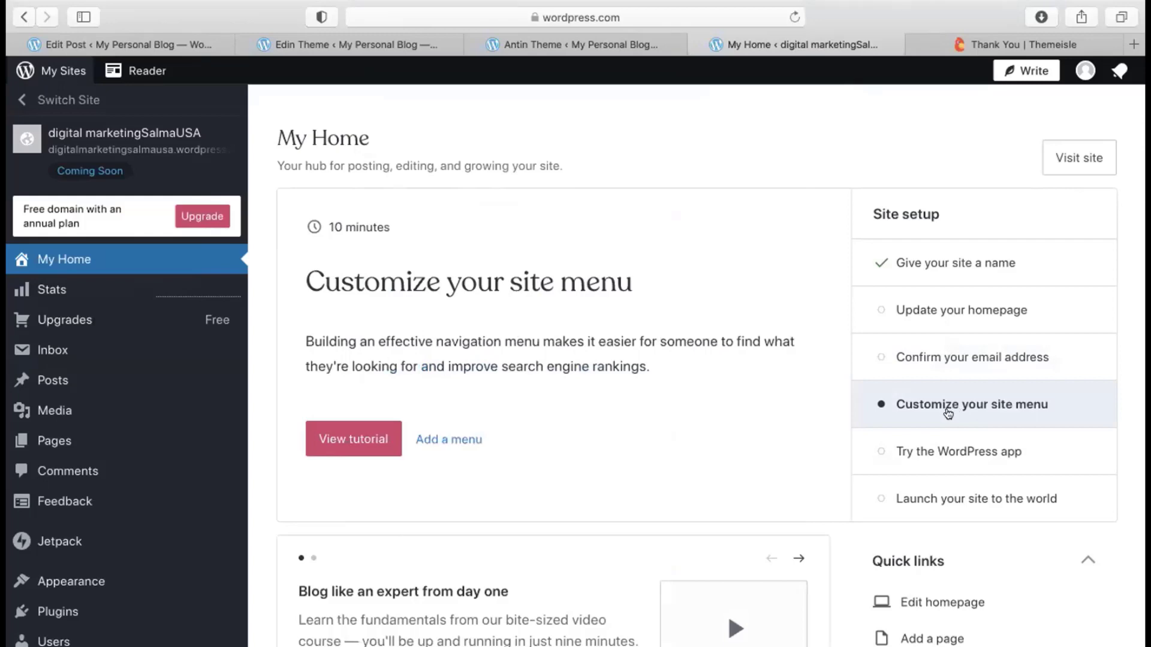
pyautogui.click(969, 308)
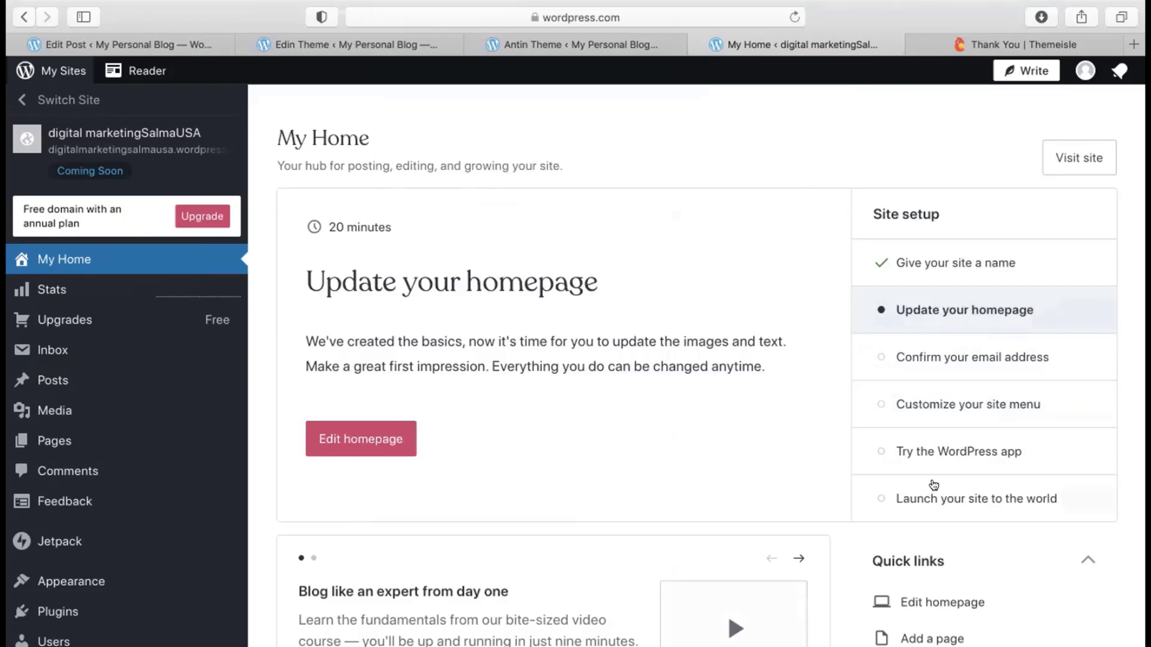
pyautogui.scroll(-3, 933, 485)
pyautogui.scroll(3, 940, 475)
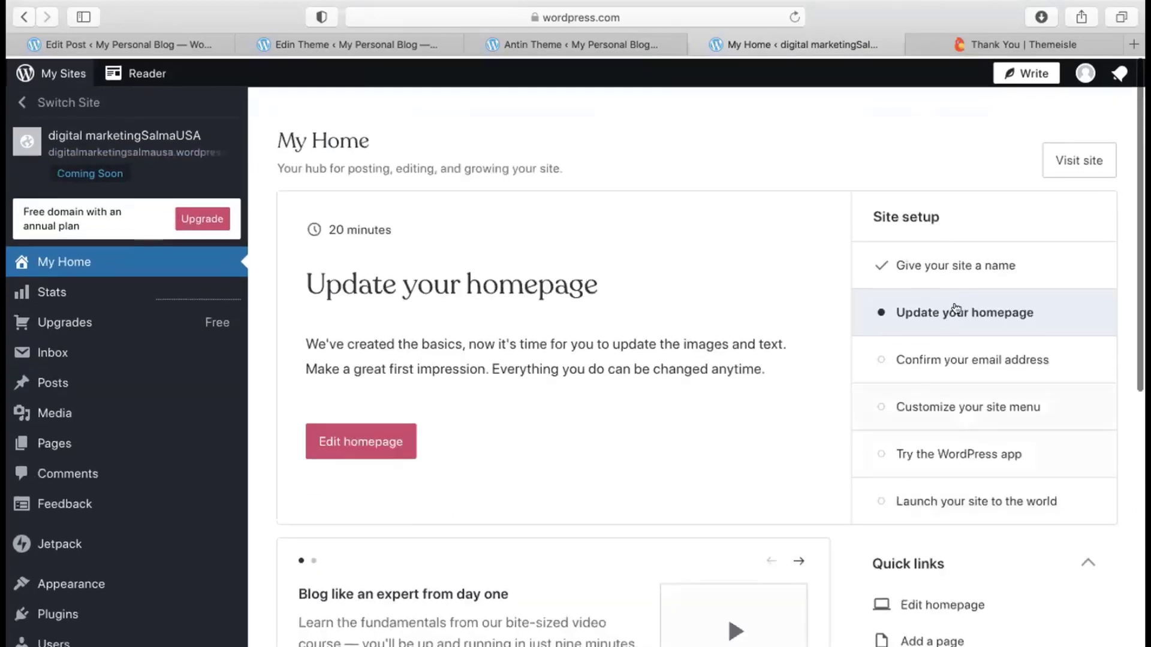
pyautogui.scroll(-1, 939, 521)
pyautogui.scroll(1, 947, 432)
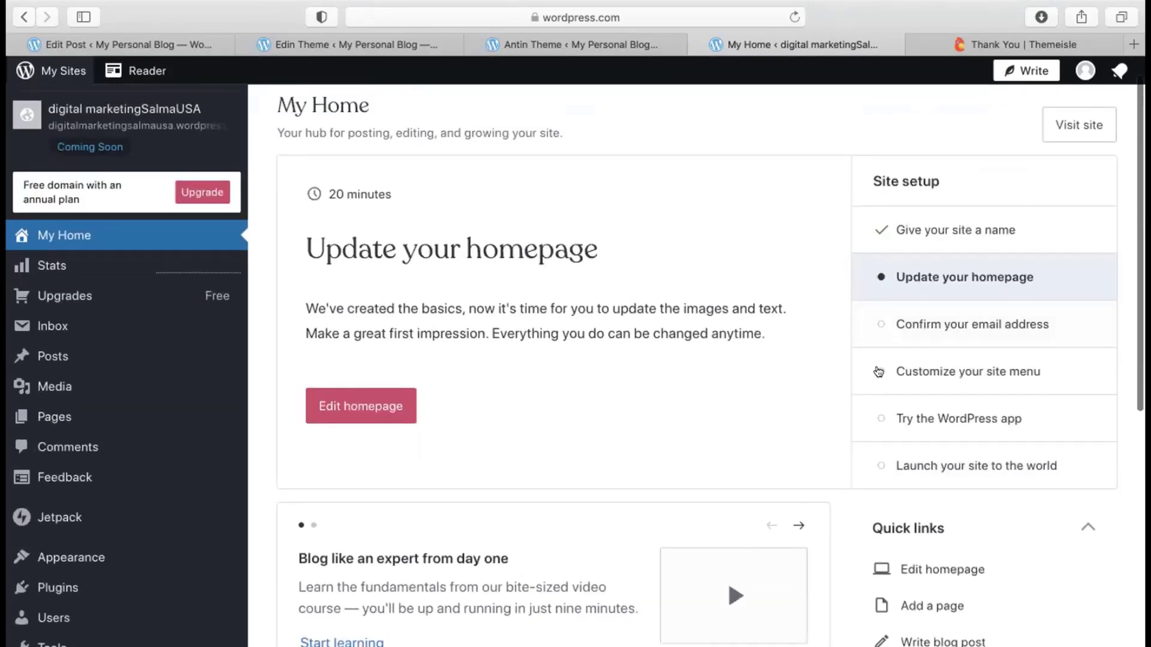
pyautogui.click(387, 400)
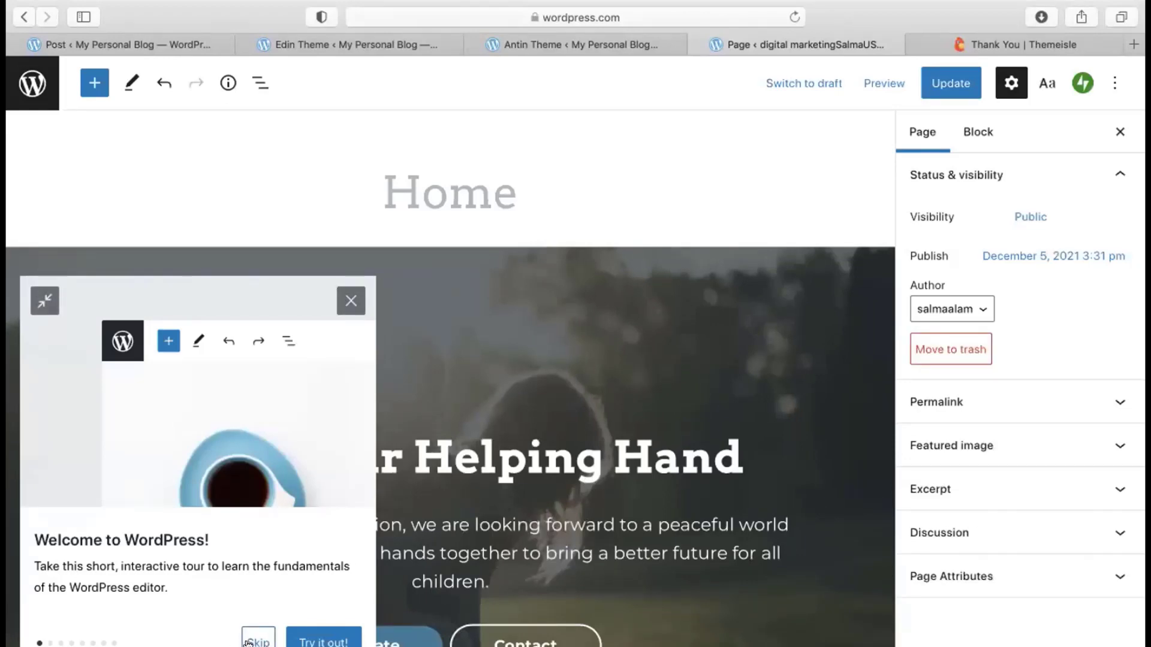
# Step through every welcome tour tip to Congratulations! and close the tour.
pyautogui.click(317, 640)
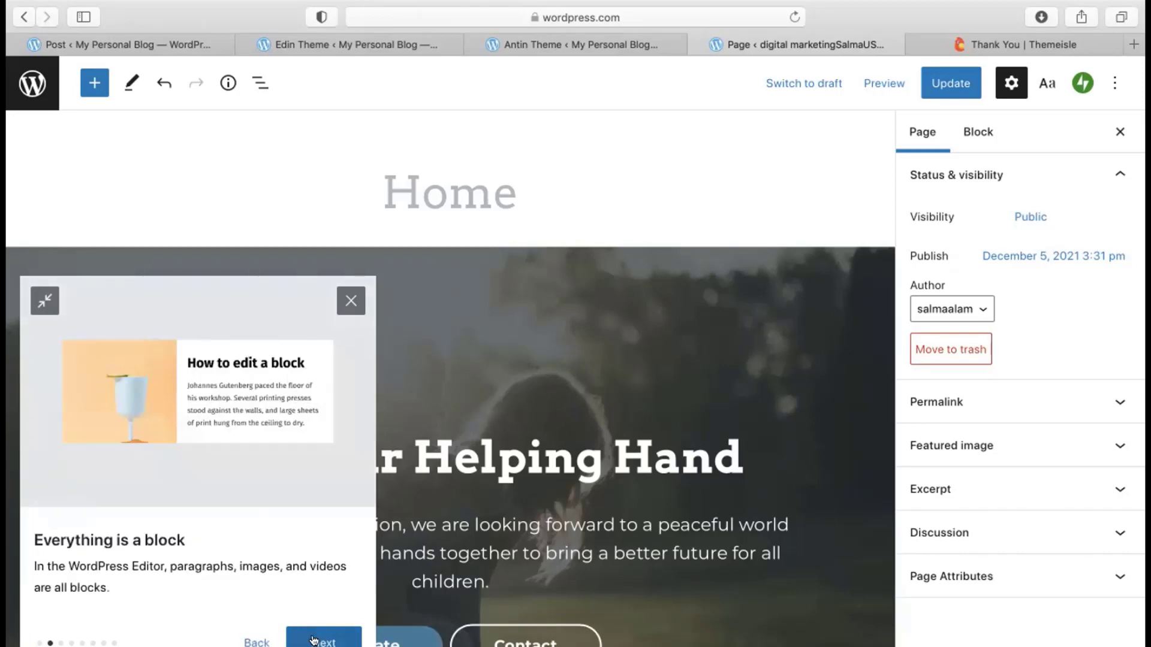
pyautogui.click(321, 641)
pyautogui.click(324, 640)
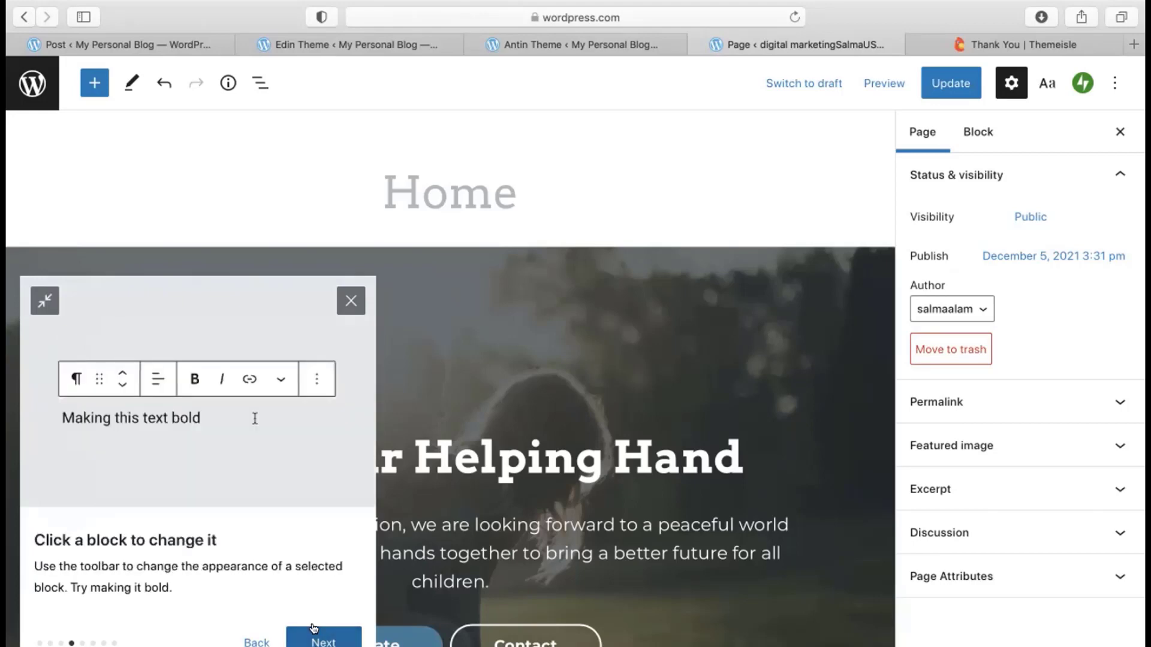
pyautogui.click(328, 640)
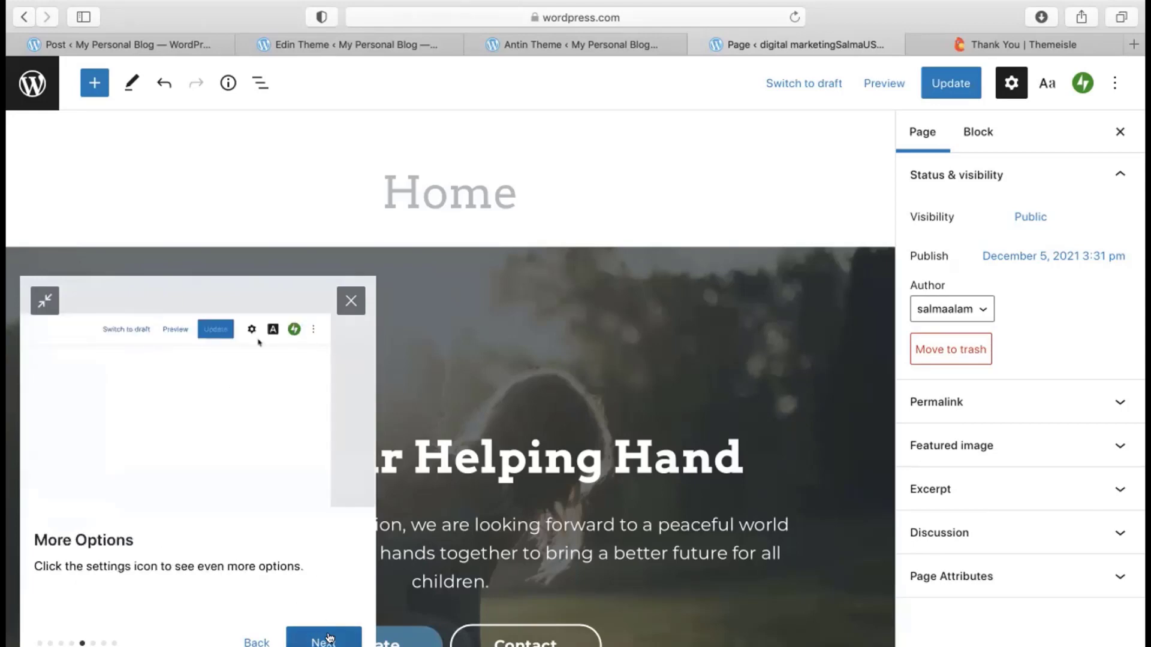
pyautogui.click(329, 639)
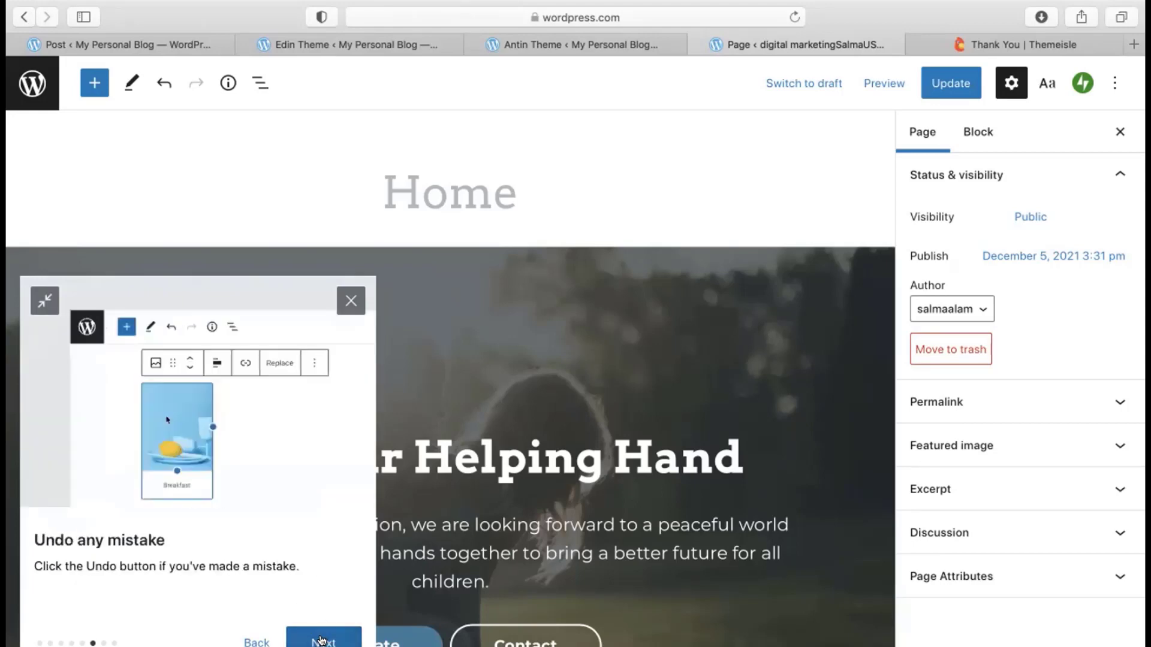
pyautogui.click(329, 641)
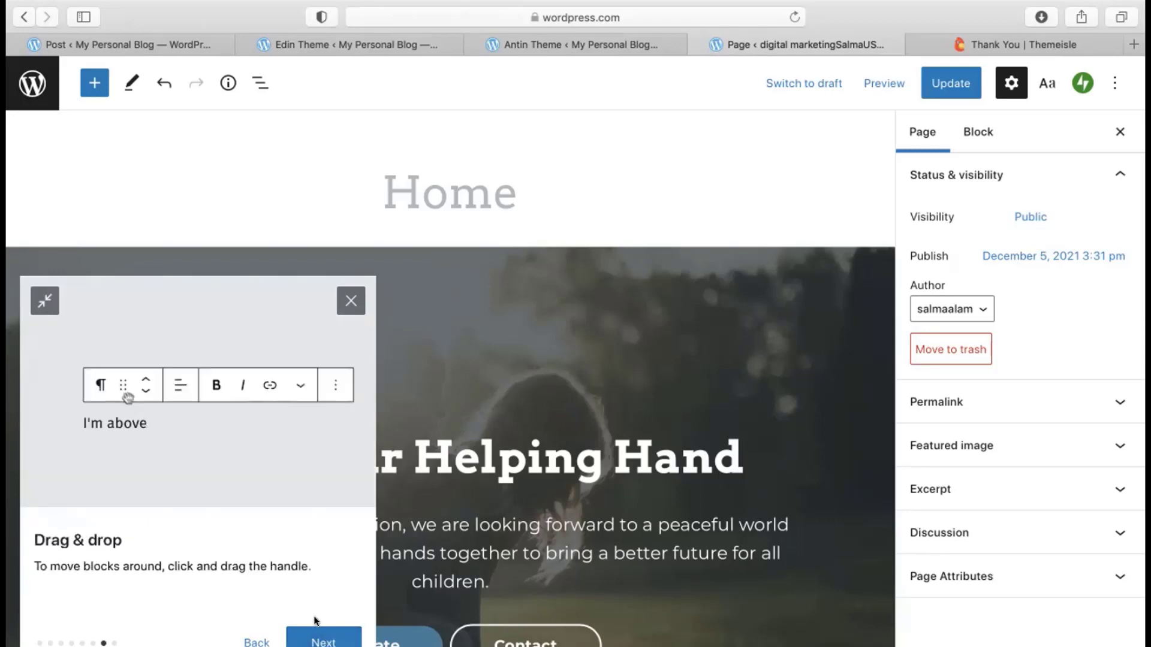
pyautogui.click(323, 643)
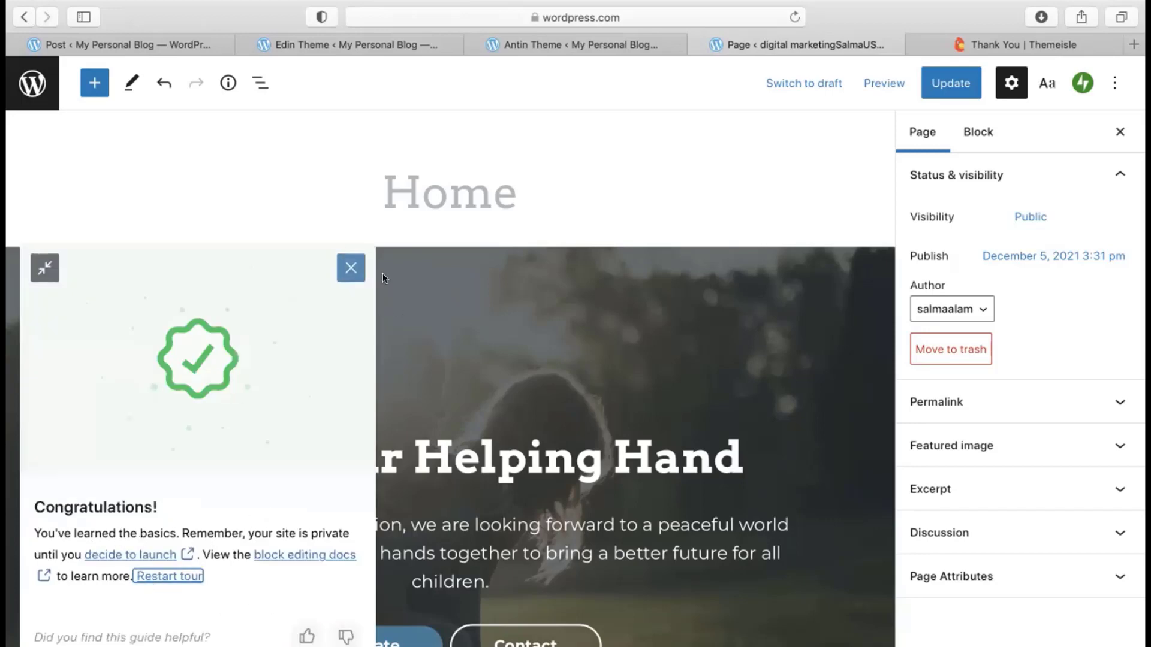
pyautogui.click(347, 268)
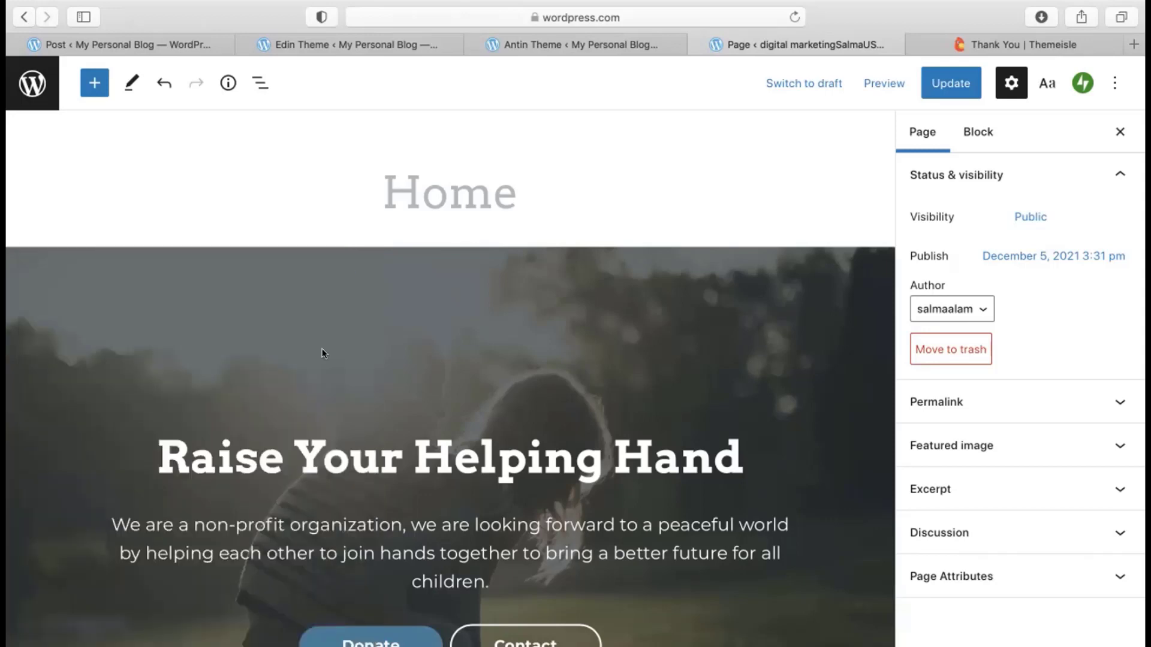
# Scroll the Home page to review its 'Raise Your Helping Hand' hero in the editor.
pyautogui.scroll(-5, 322, 348)
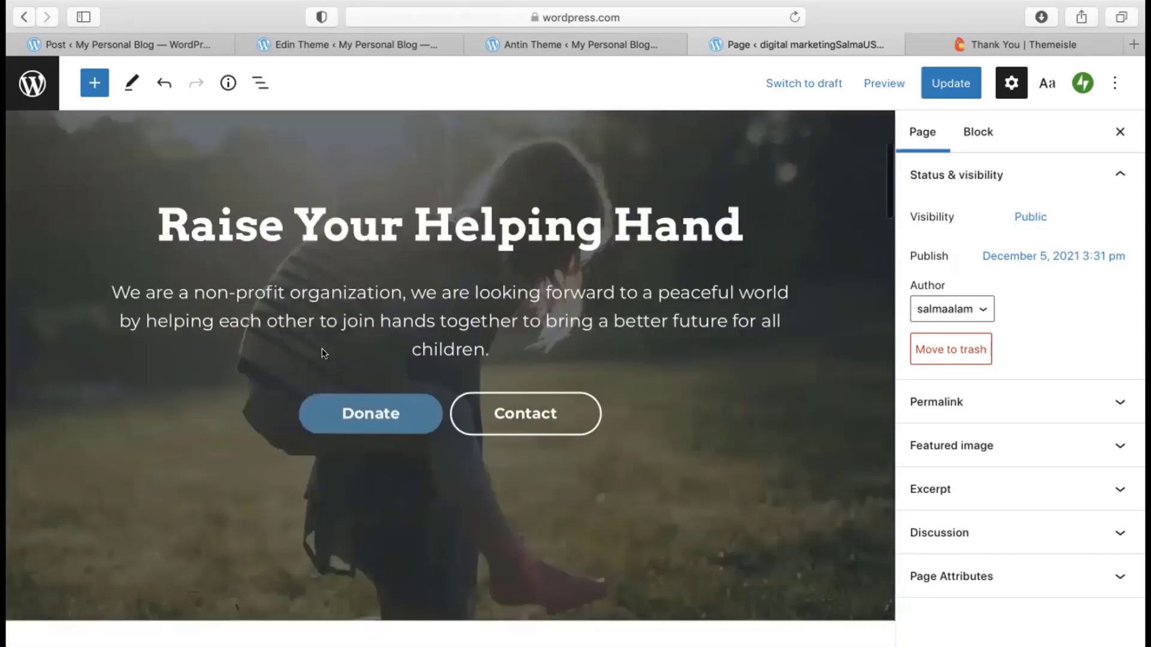
pyautogui.scroll(-1, 320, 341)
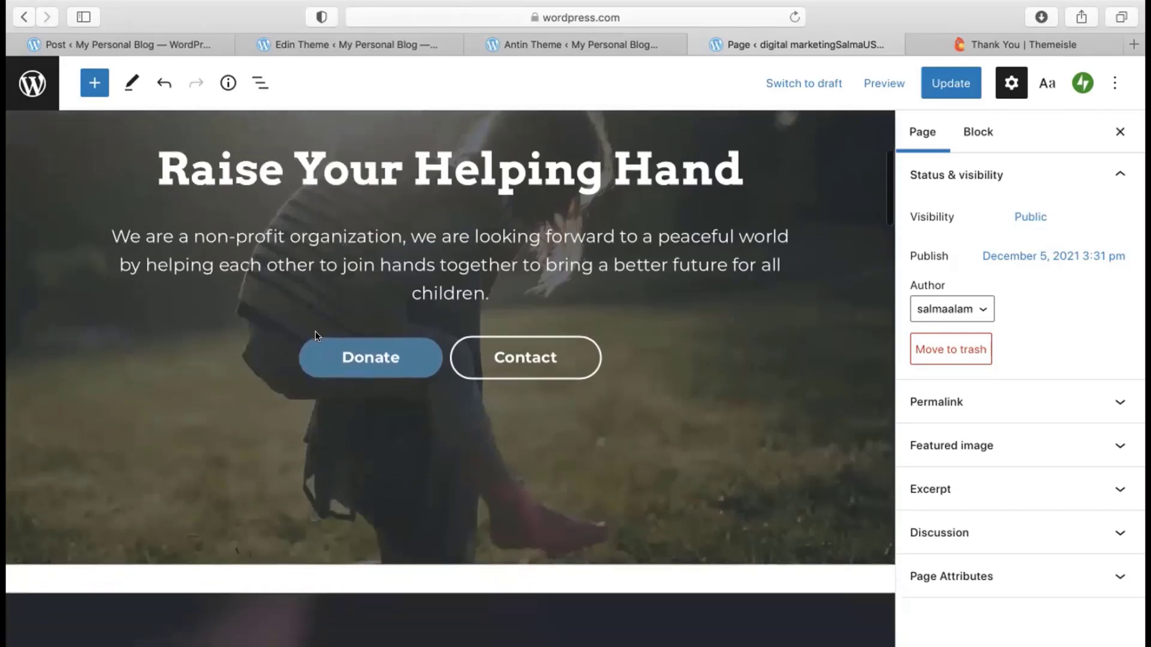
pyautogui.scroll(5, 316, 331)
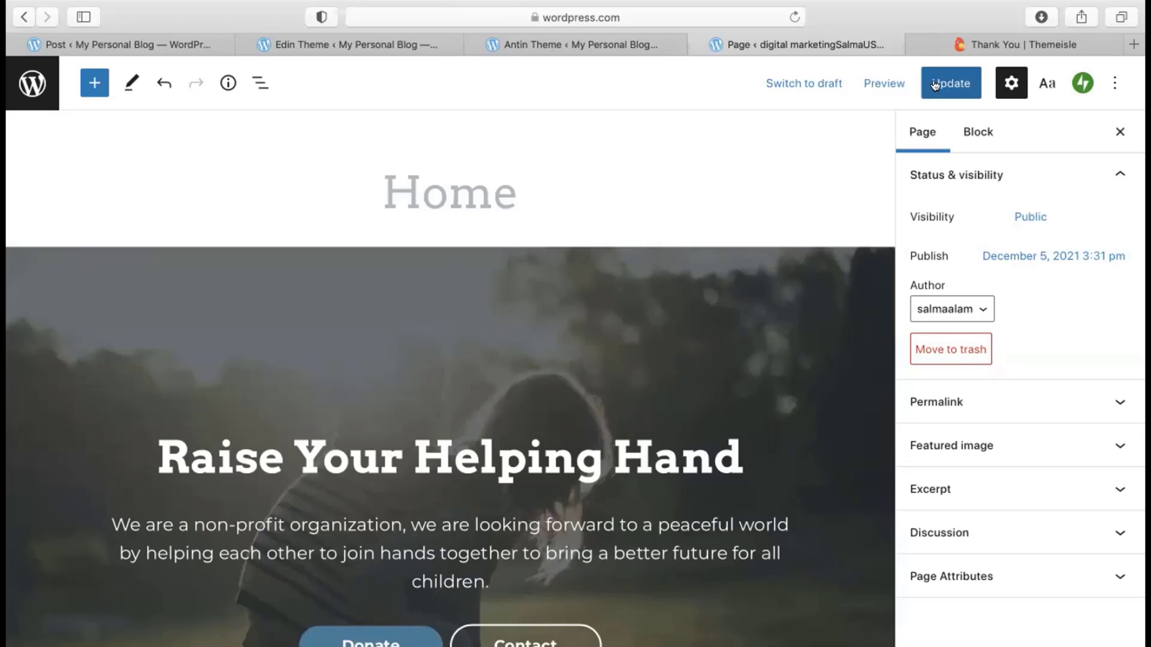
# Replace the old hero heading 'Raise Your Helping Hand' with 'Digital Marketing'.
pyautogui.scroll(-2, 511, 510)
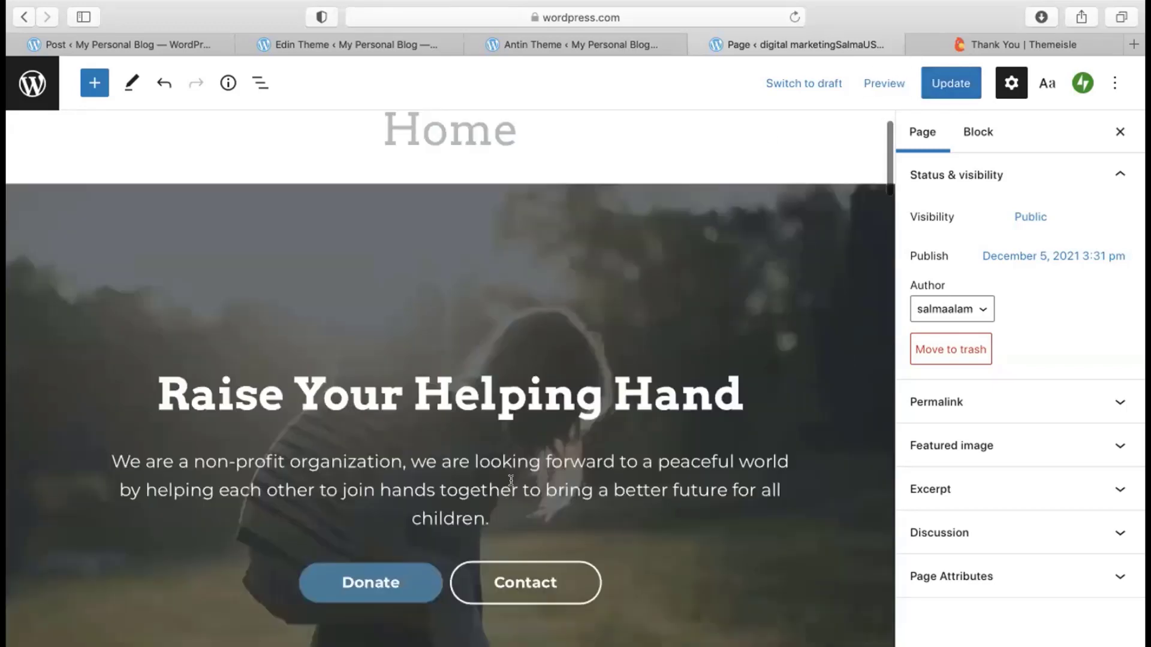
pyautogui.click(433, 468)
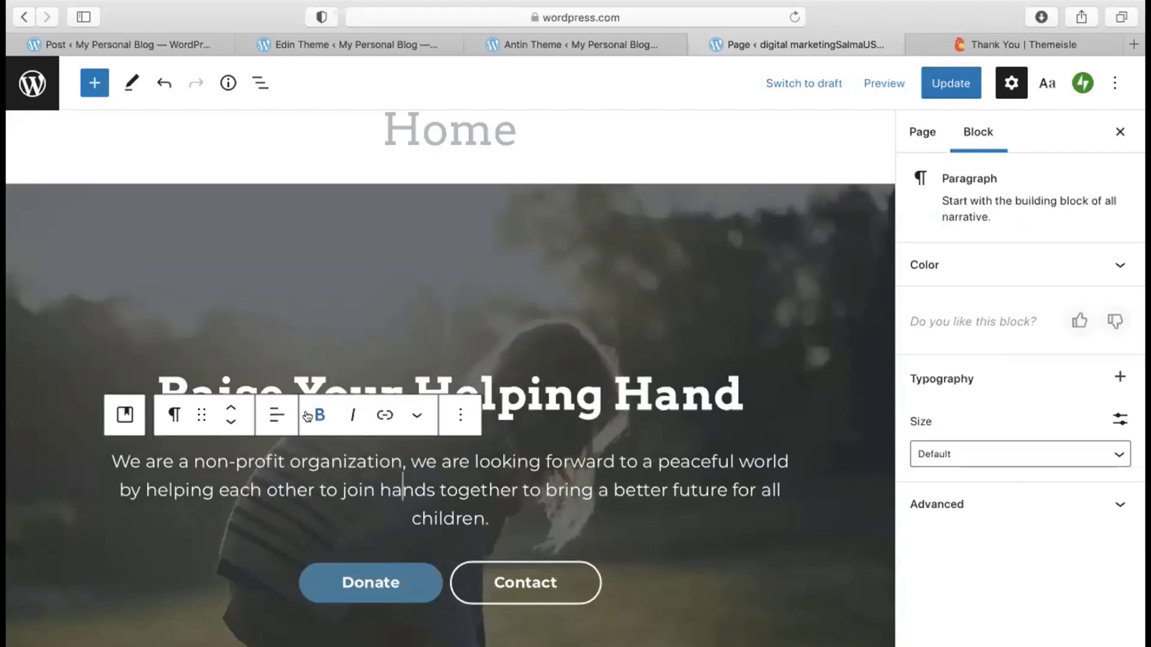
pyautogui.click(456, 415)
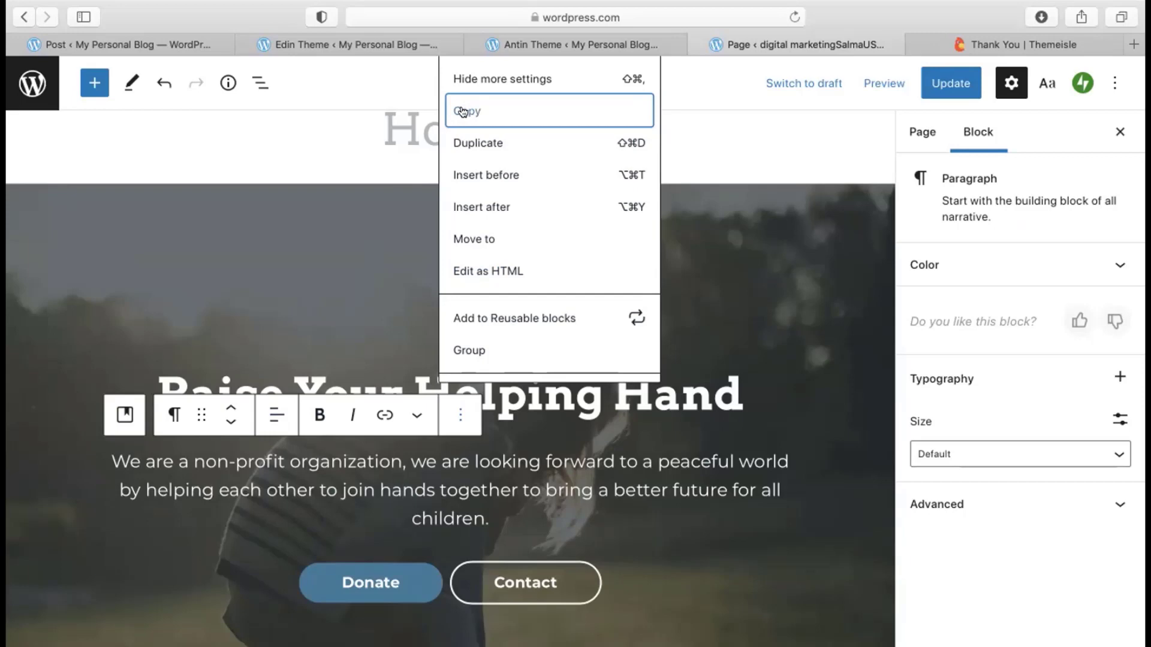
pyautogui.click(743, 393)
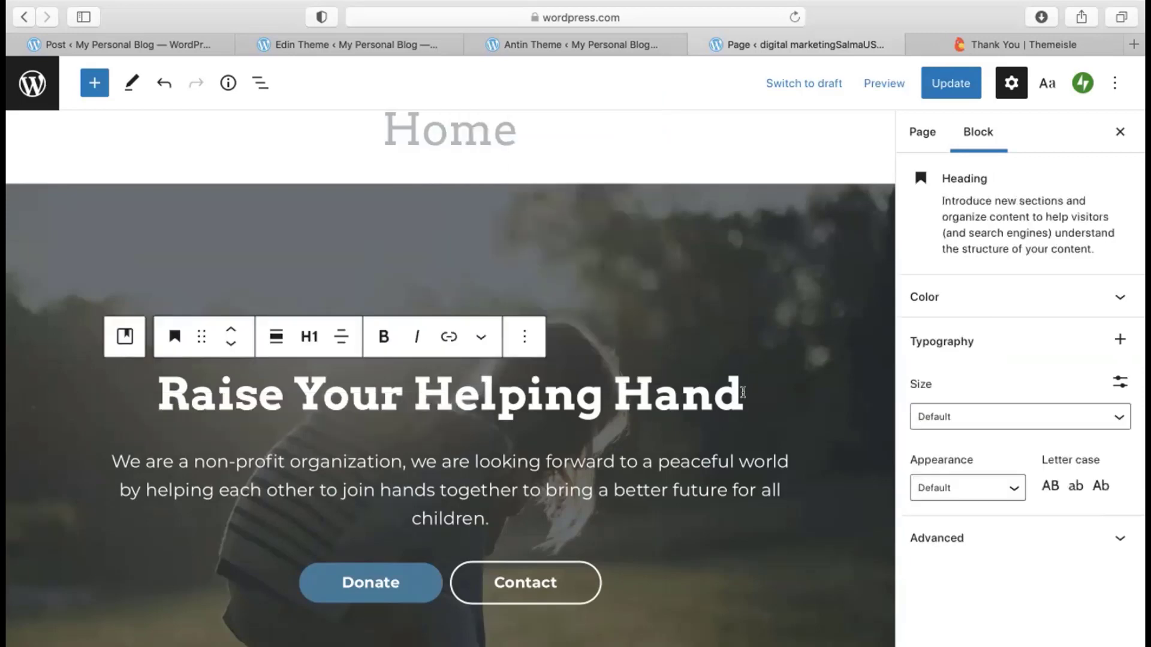
pyautogui.press('BackSpace')
pyautogui.press('BackSpace')
pyautogui.press('BackSpace')
pyautogui.press('BackSpace')
pyautogui.press('BackSpace')
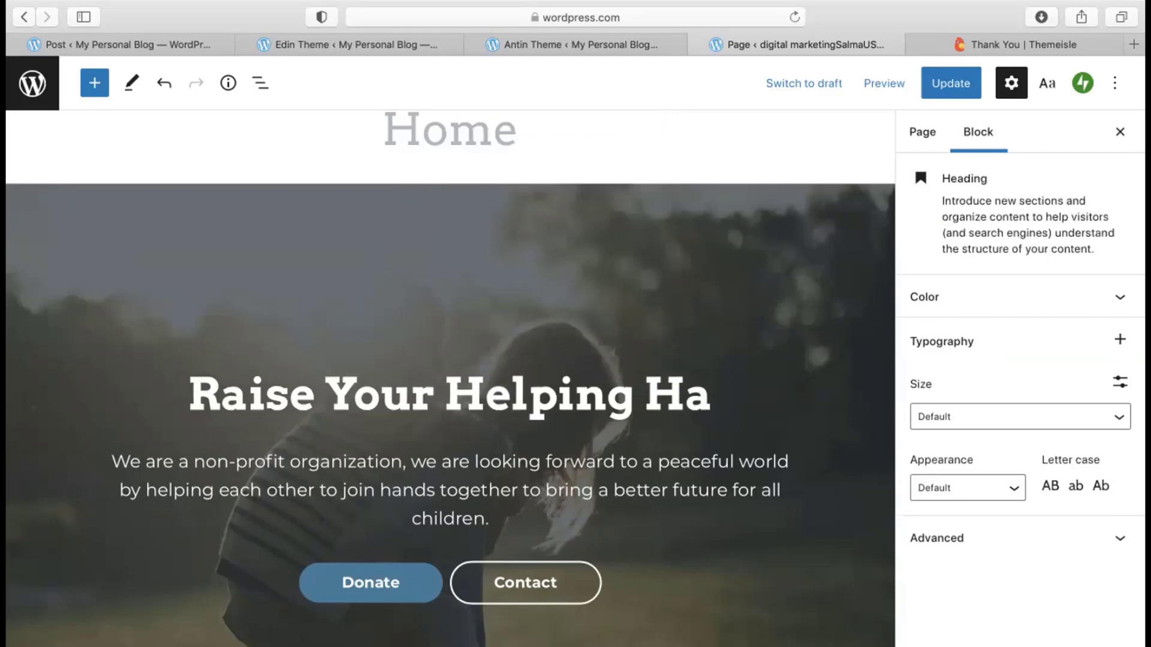
pyautogui.press('BackSpace')
pyautogui.press('BackSpace')
pyautogui.press('BackSpace')
pyautogui.press('BackSpace')
pyautogui.press('BackSpace')
pyautogui.press('BackSpace')
pyautogui.press('BackSpace')
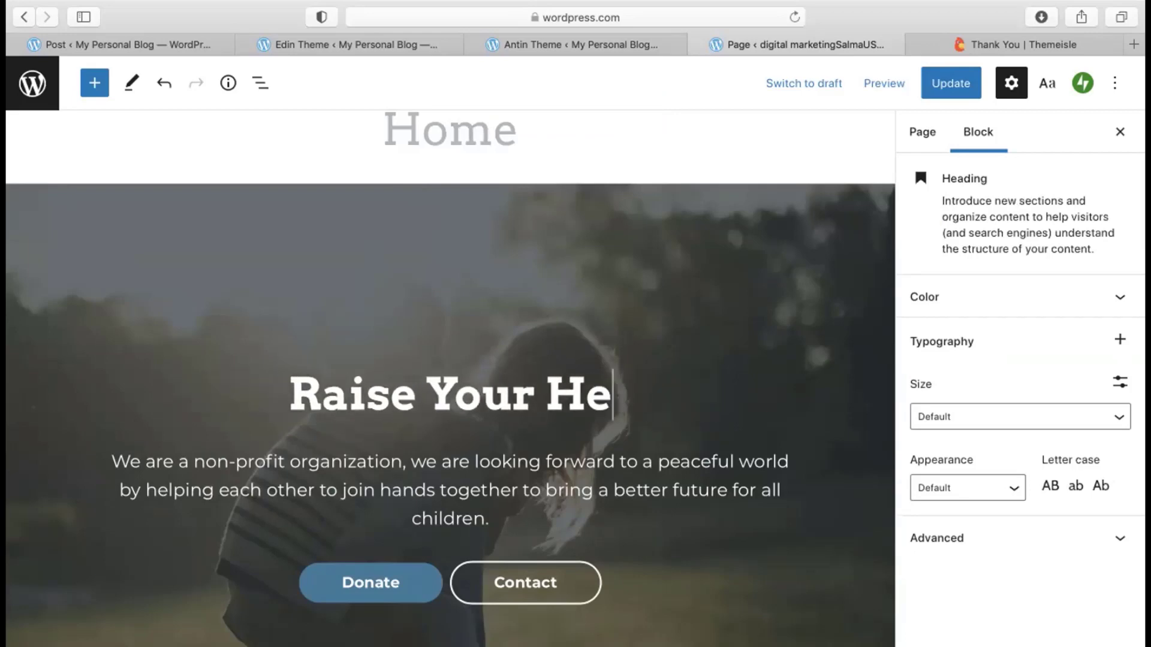
pyautogui.press('BackSpace')
pyautogui.press('BackSpace')
pyautogui.press('BackSpace')
pyautogui.press('BackSpace')
pyautogui.press('BackSpace')
pyautogui.press('BackSpace')
pyautogui.press('BackSpace')
pyautogui.press('BackSpace')
pyautogui.press('BackSpace')
pyautogui.press('BackSpace')
pyautogui.press('BackSpace')
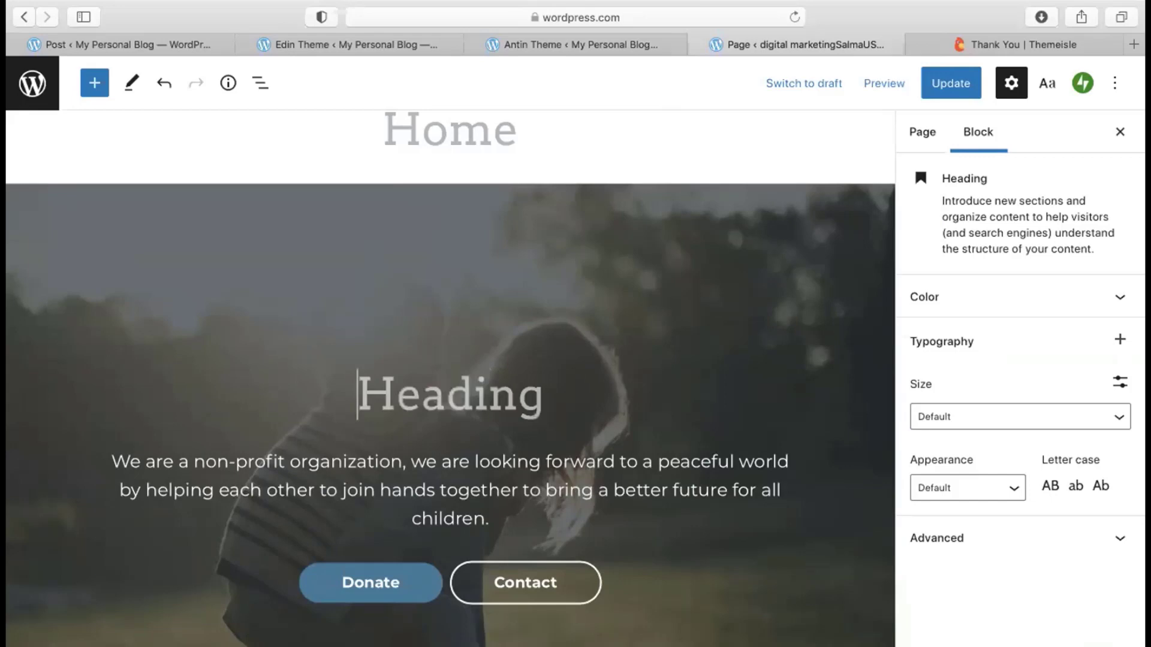
pyautogui.write('Digital')
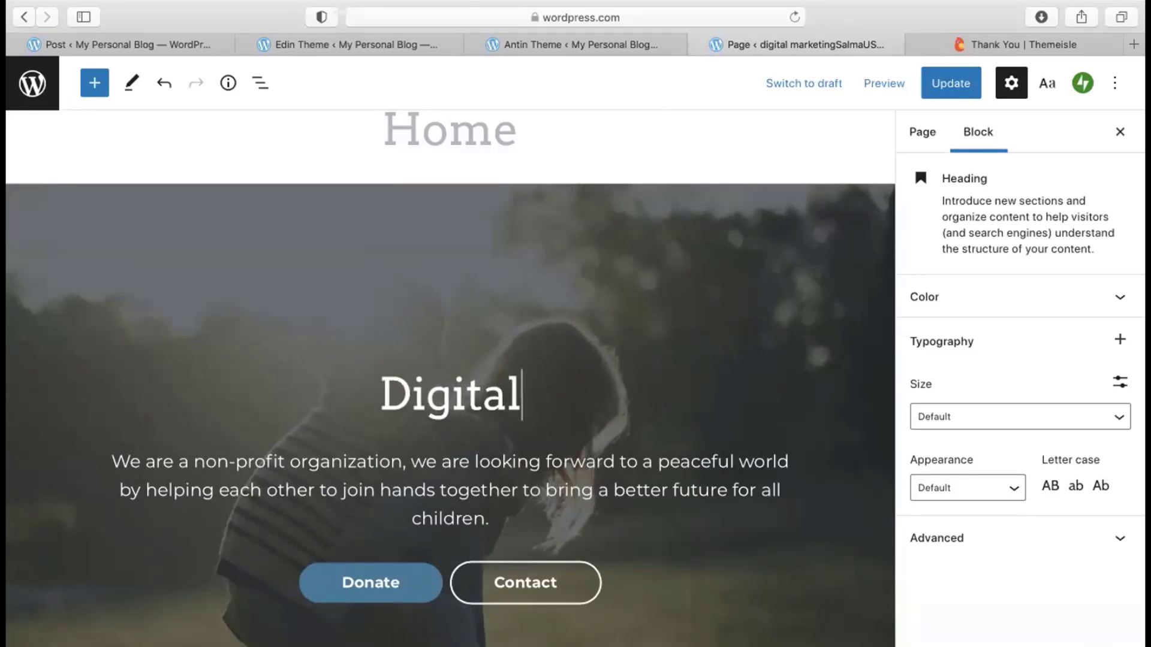
pyautogui.write(' MArketing')
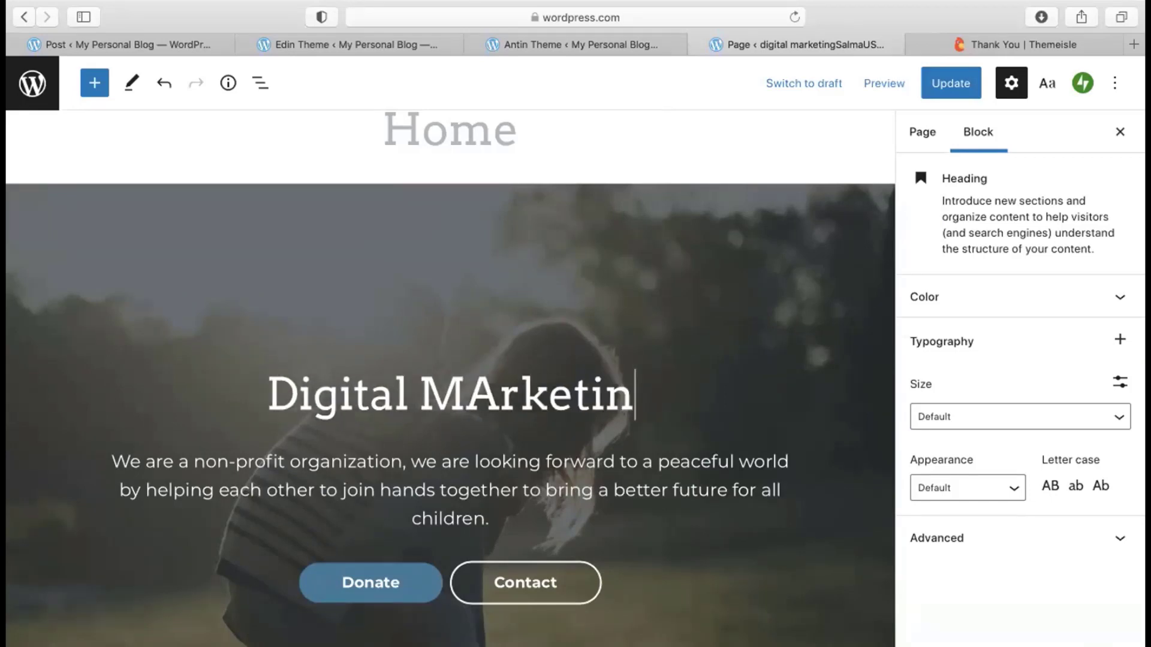
pyautogui.press('BackSpace')
pyautogui.press('BackSpace')
pyautogui.press('BackSpace')
pyautogui.press('BackSpace')
pyautogui.press('BackSpace')
pyautogui.press('BackSpace')
pyautogui.press('BackSpace')
pyautogui.press('BackSpace')
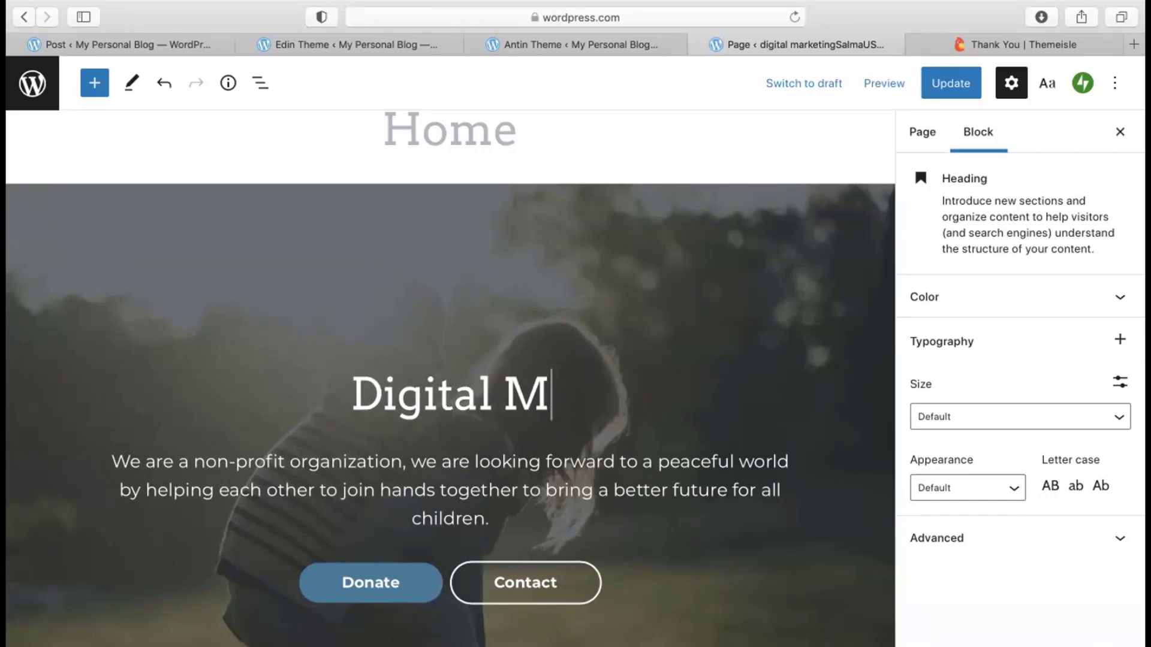
pyautogui.write('arketing')
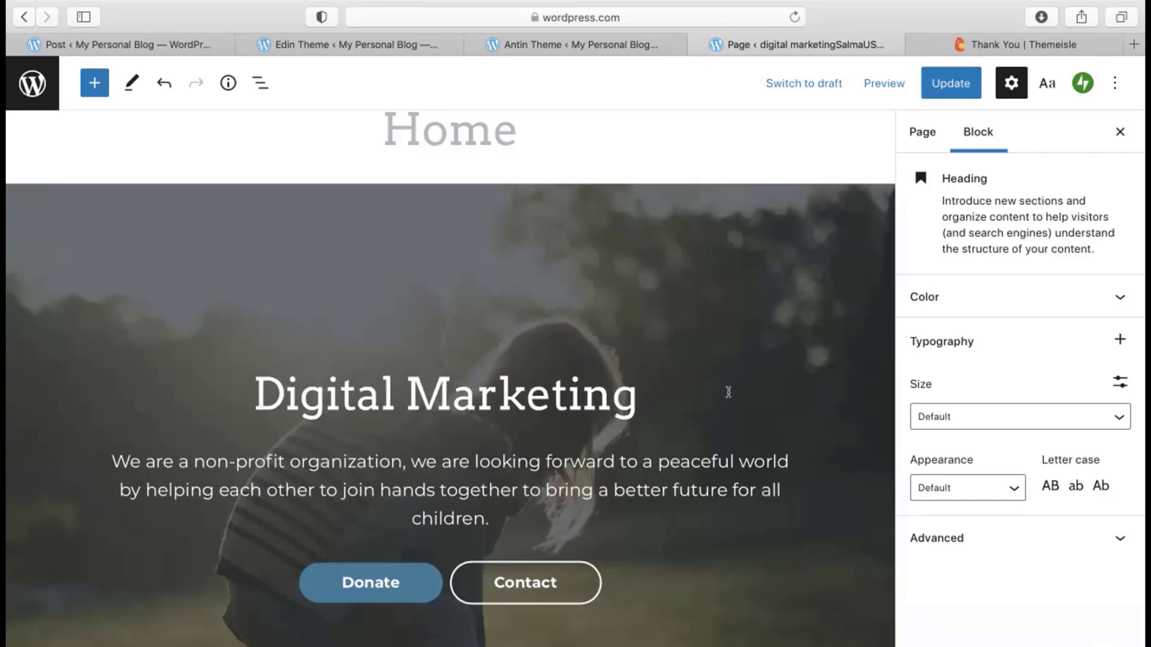
# Prefix the heading with 'Expert in' and lowercase 'Digital' to read 'Expert in digital Marketing'.
pyautogui.press('super+Left')
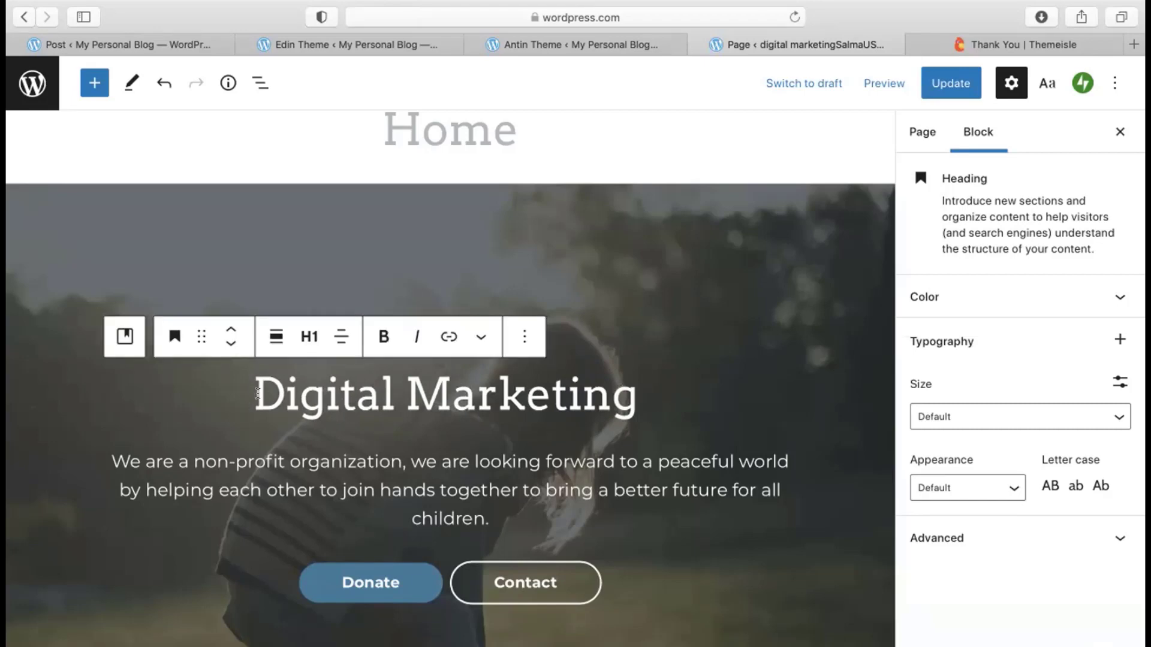
pyautogui.write('Exper')
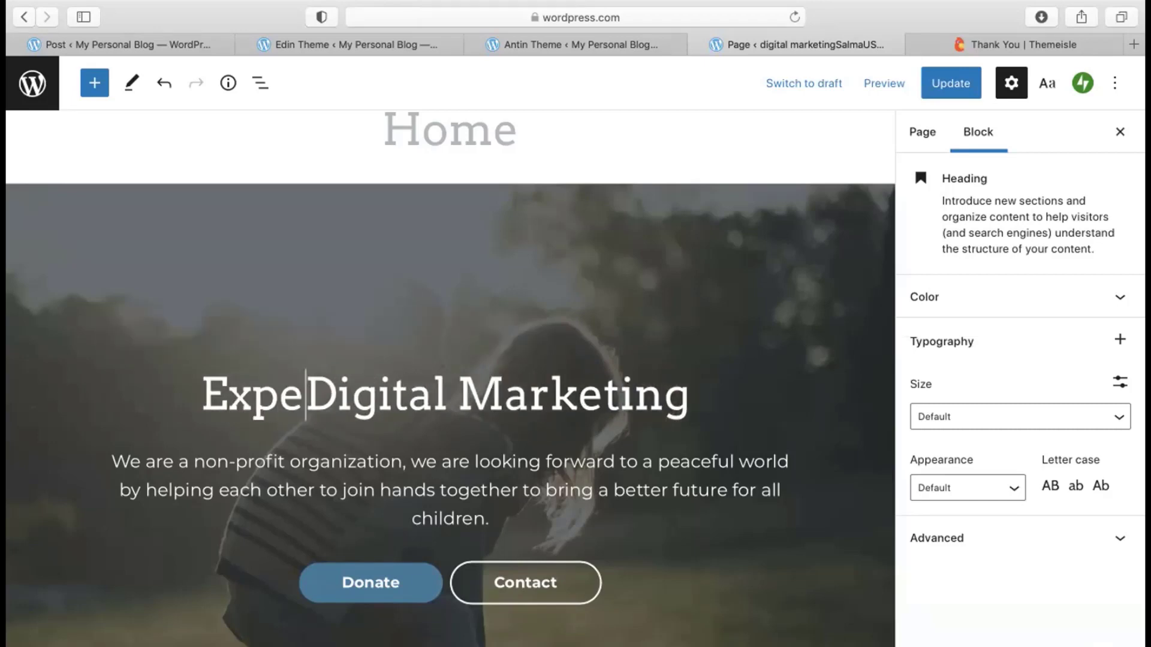
pyautogui.write('t in')
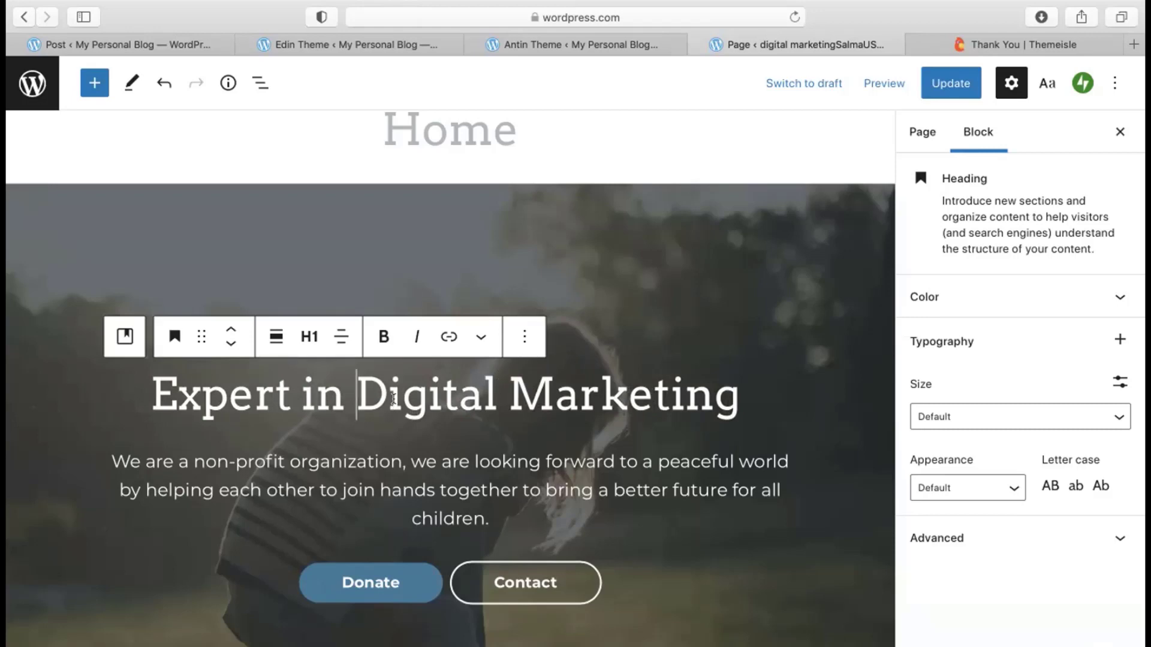
pyautogui.click(386, 396)
pyautogui.press('BackSpace')
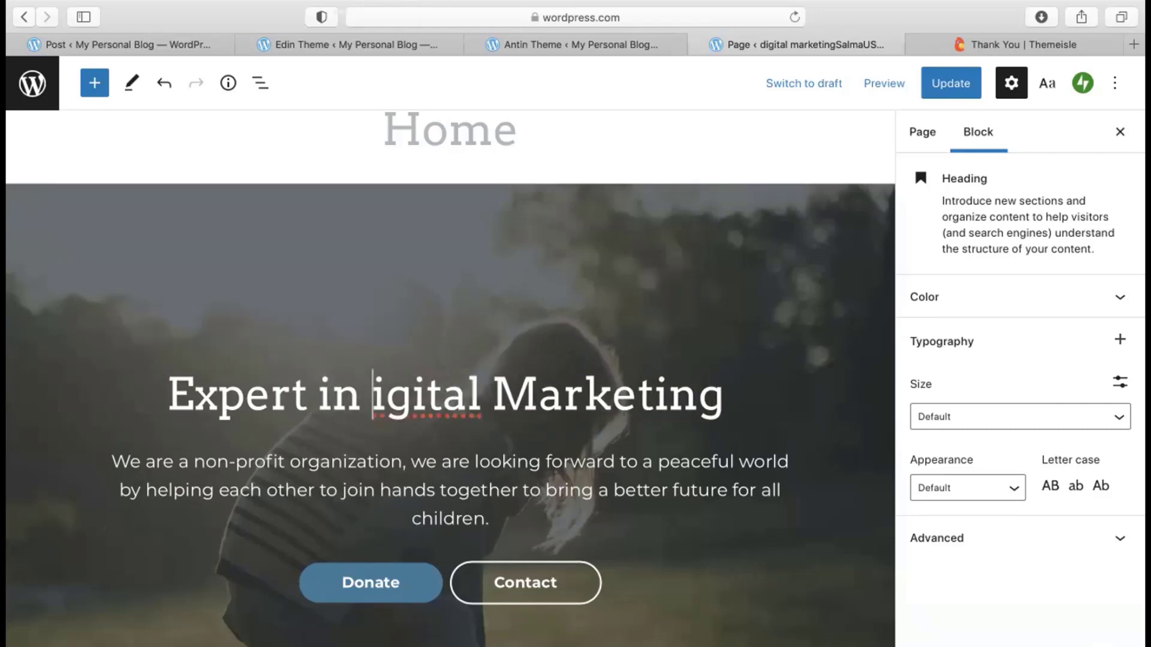
pyautogui.write('g')
pyautogui.press('BackSpace')
pyautogui.write('d')
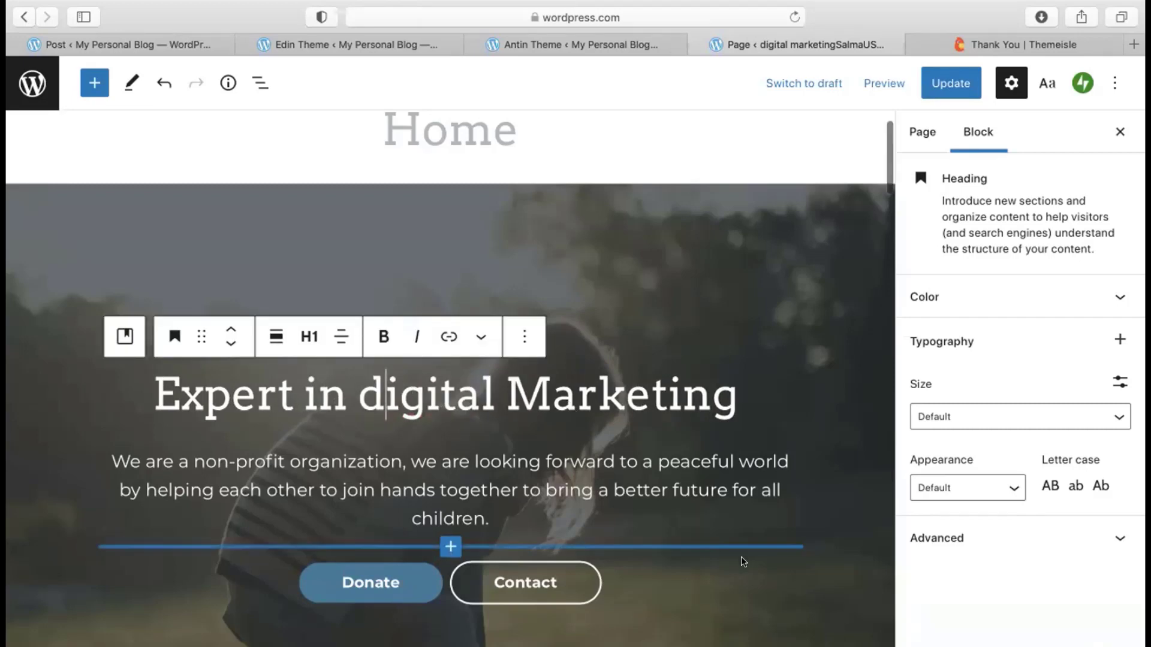
pyautogui.scroll(-2, 742, 560)
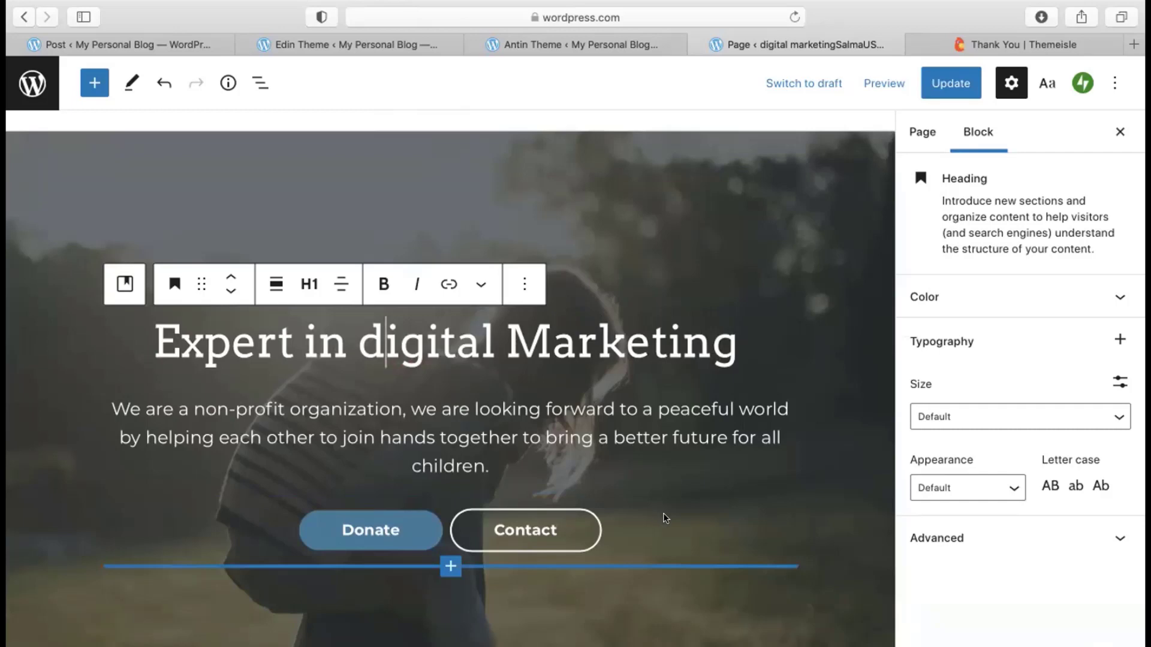
pyautogui.scroll(3, 740, 252)
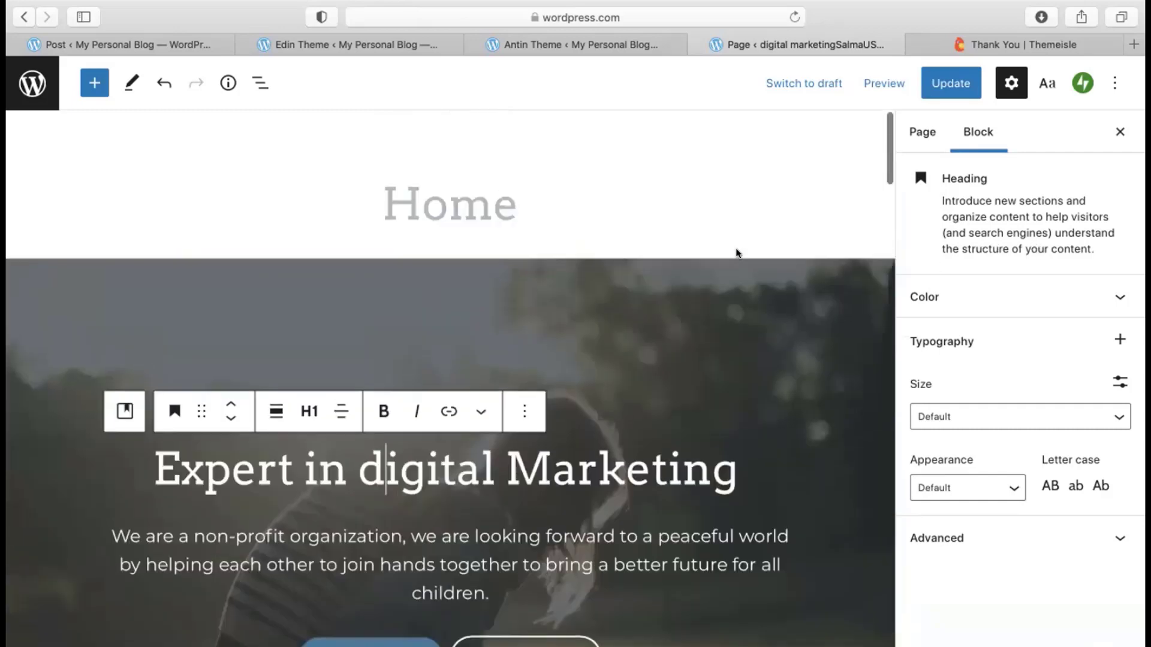
# Update the Home page and return from the editor to the My Home dashboard.
pyautogui.click(951, 83)
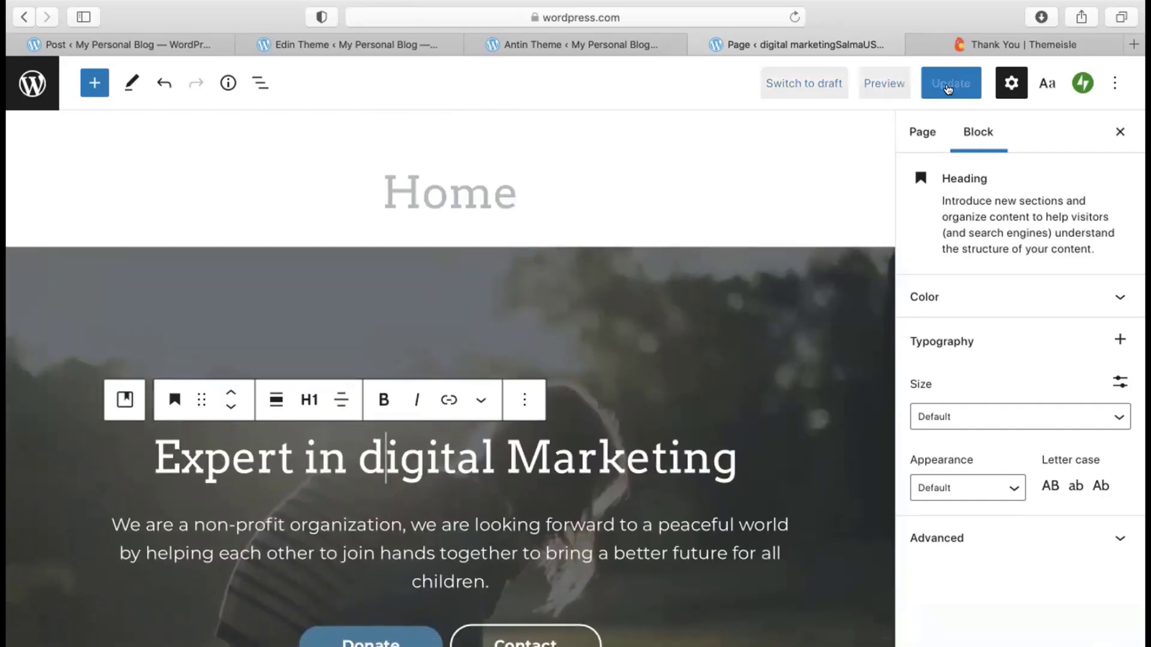
pyautogui.click(948, 87)
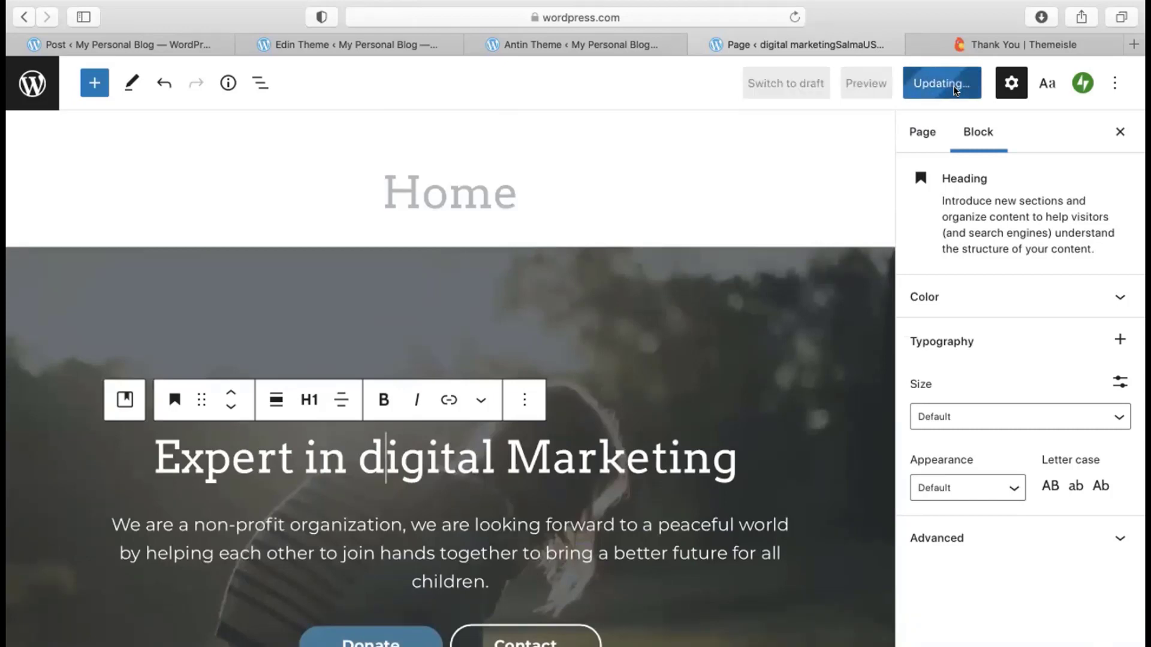
pyautogui.scroll(-2, 767, 426)
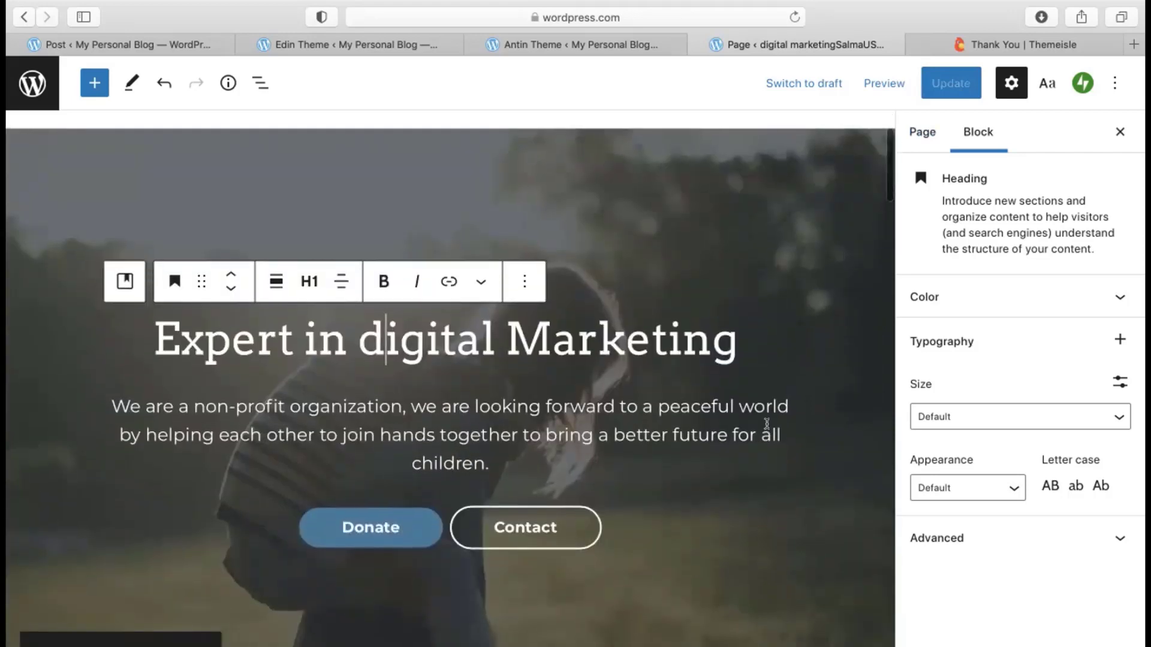
pyautogui.scroll(2, 767, 424)
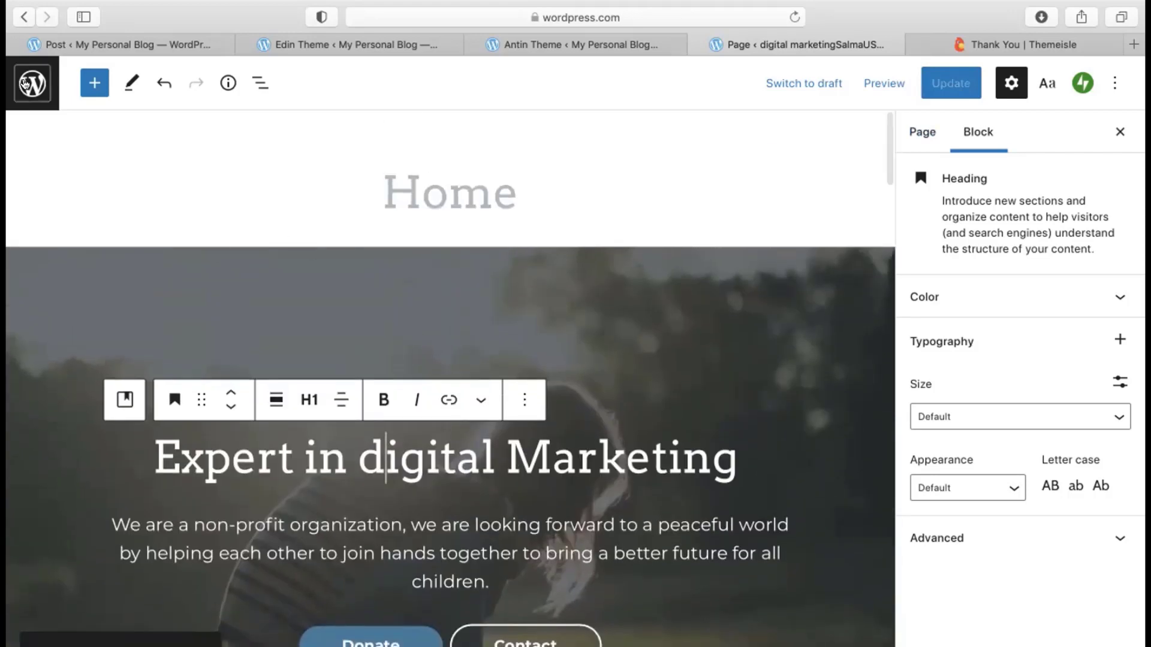
pyautogui.click(24, 82)
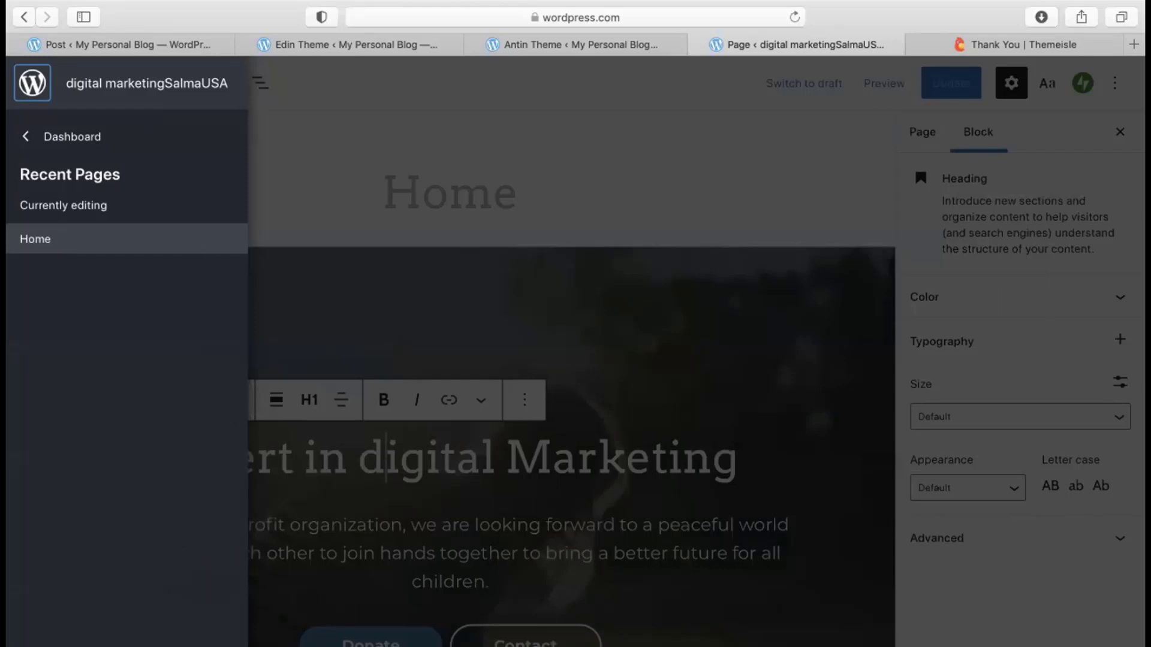
pyautogui.click(94, 137)
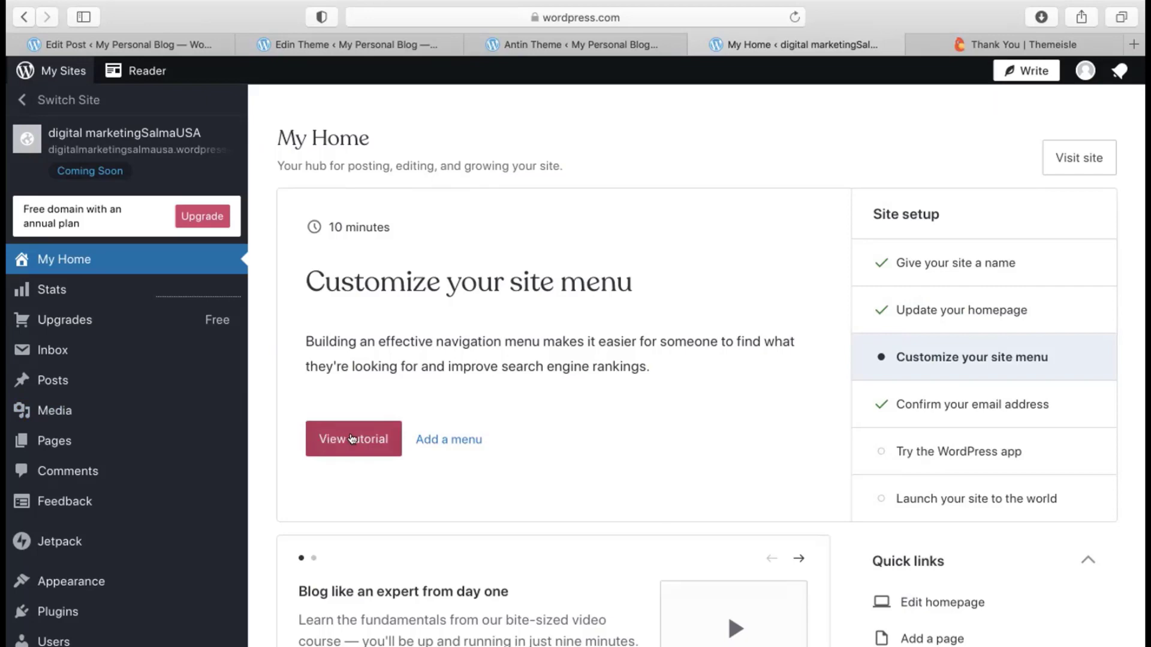
# Start the site menu task, dismiss the Customizer tour, and reach the Menus section.
pyautogui.click(438, 440)
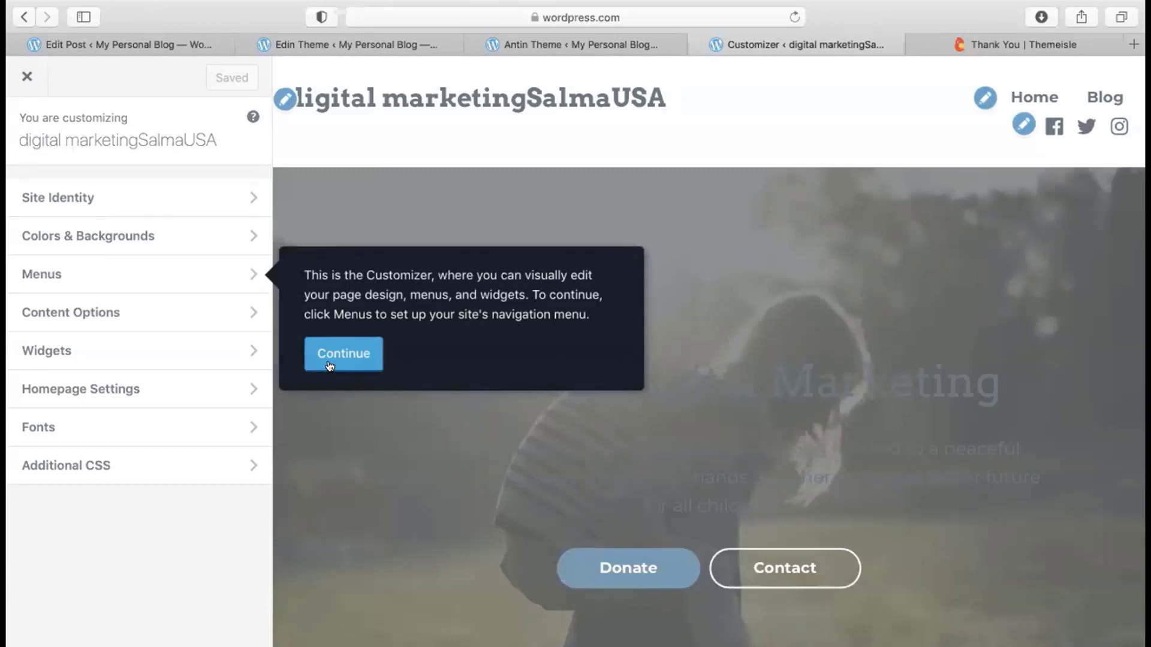
pyautogui.click(329, 366)
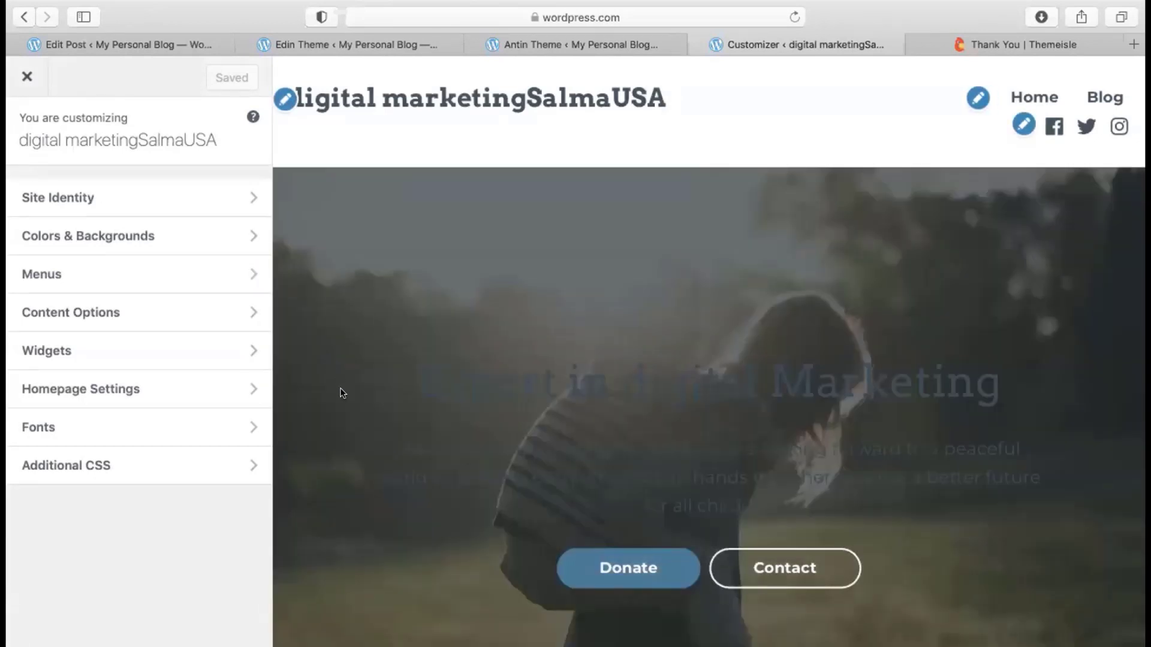
pyautogui.scroll(-3, 426, 413)
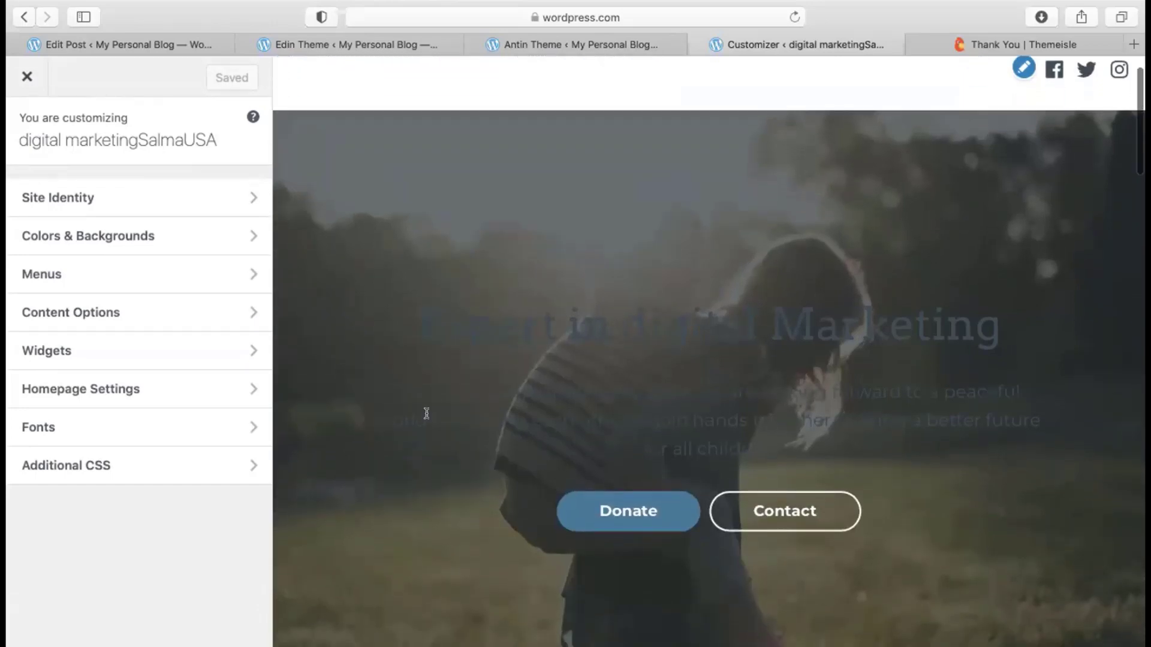
pyautogui.click(67, 273)
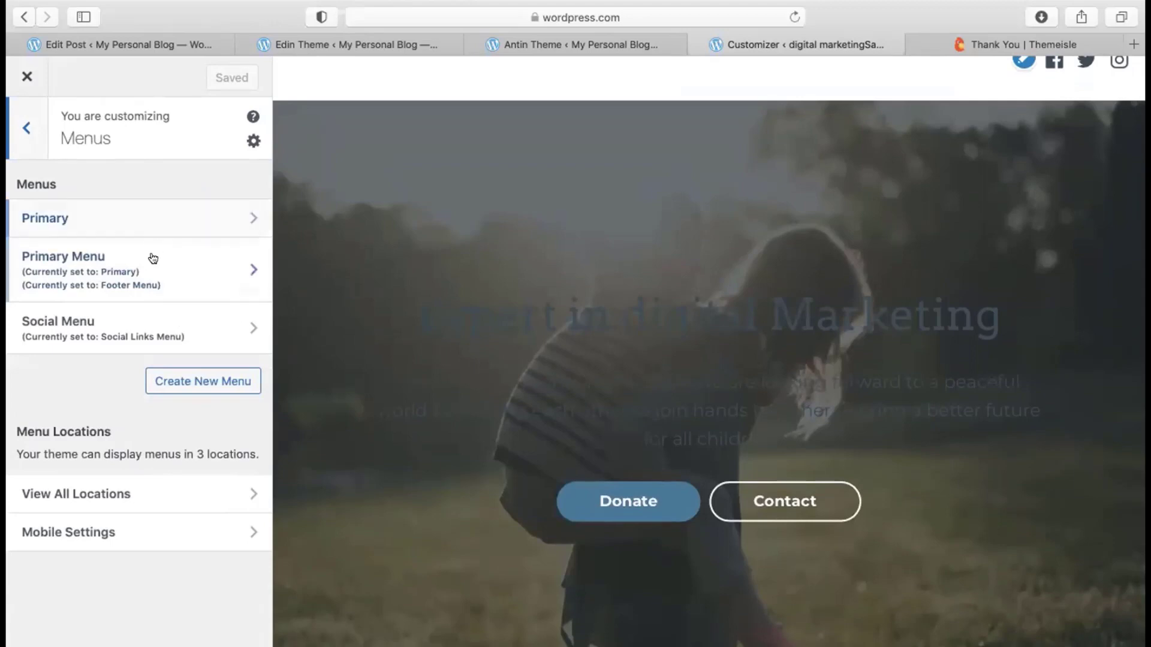
# Drop a new menu draft and open the existing Primary Menu instead.
pyautogui.click(192, 387)
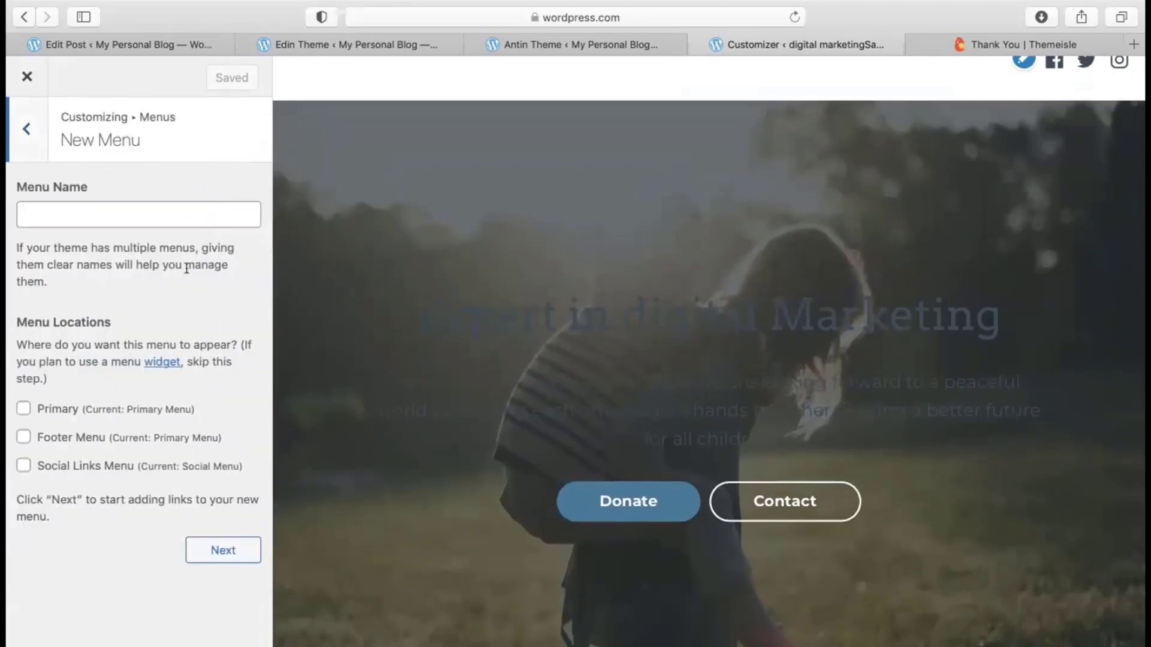
pyautogui.click(168, 216)
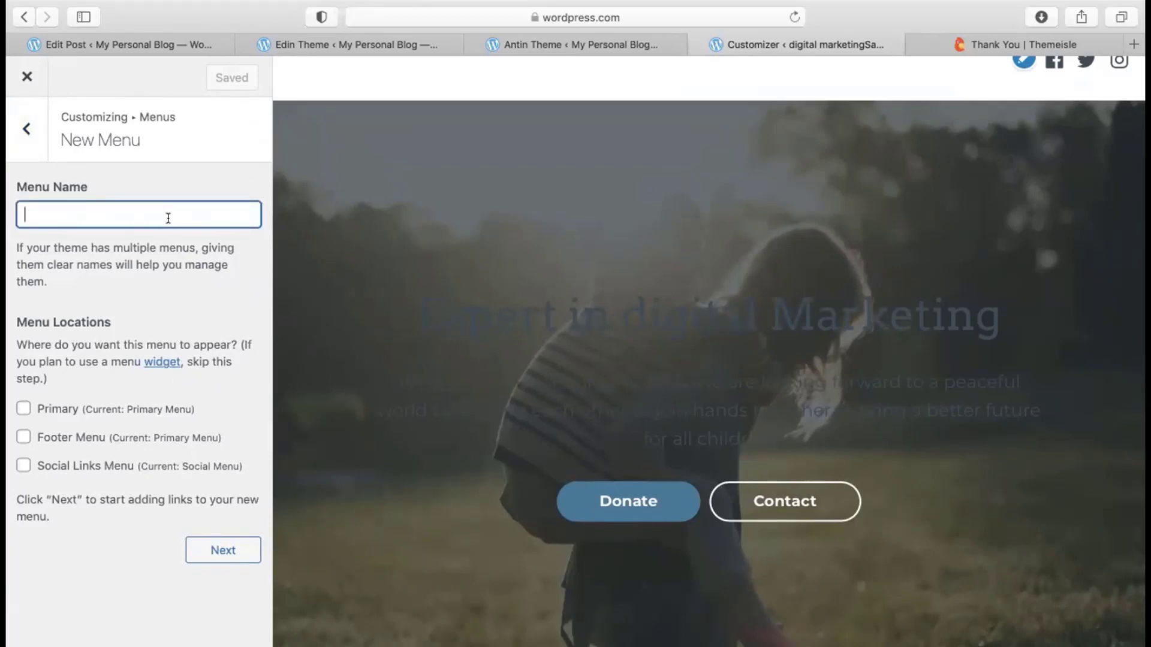
pyautogui.click(27, 123)
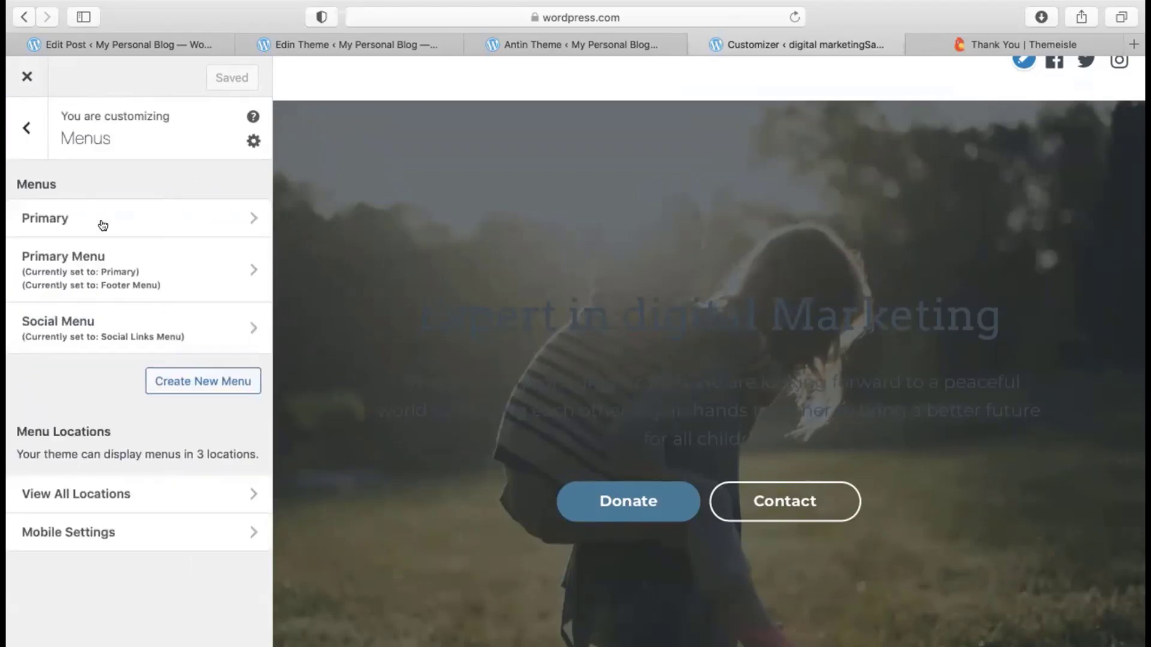
pyautogui.click(135, 273)
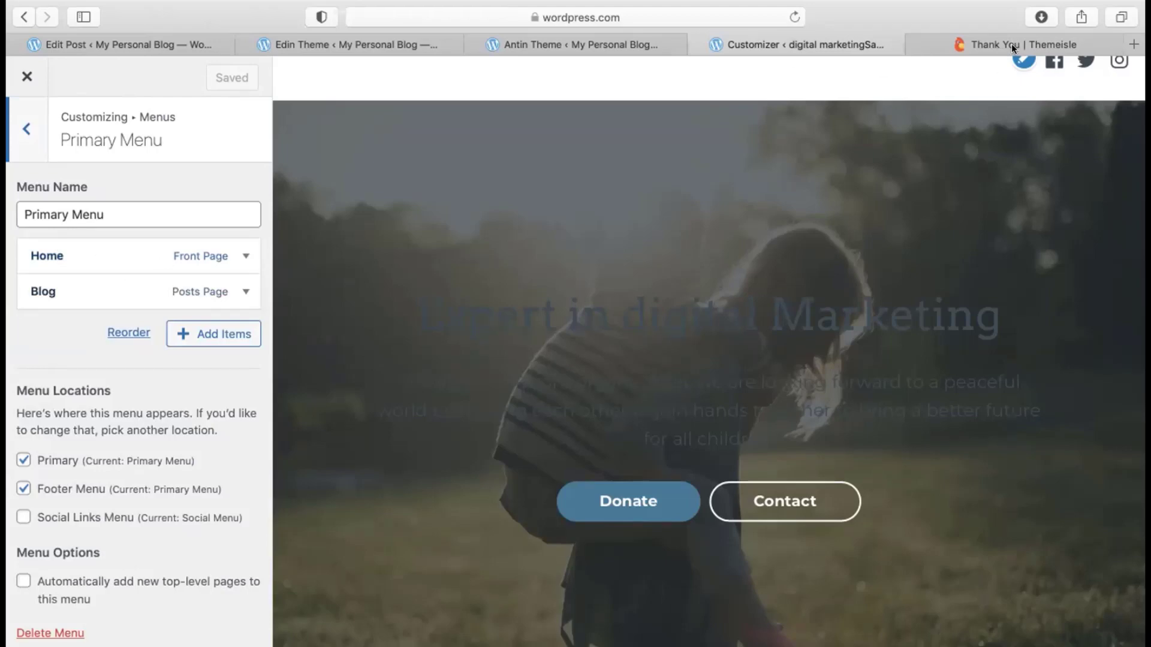
pyautogui.scroll(2, 839, 190)
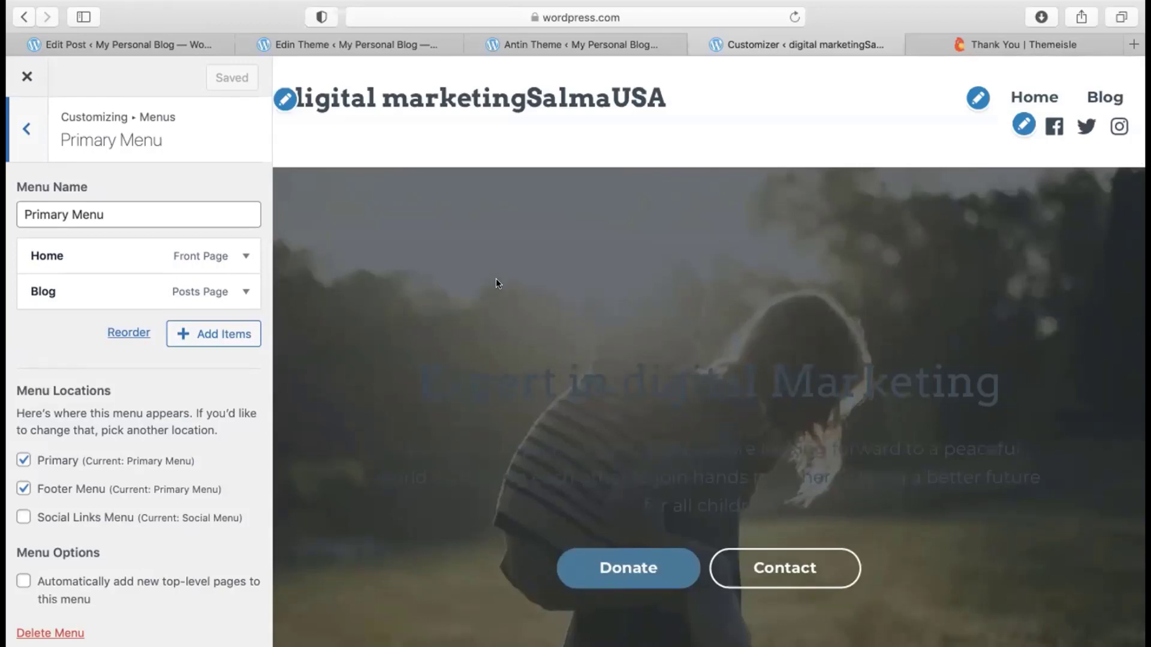
# Create a new 'Contact' page as a Primary Menu item and save the menu.
pyautogui.click(216, 342)
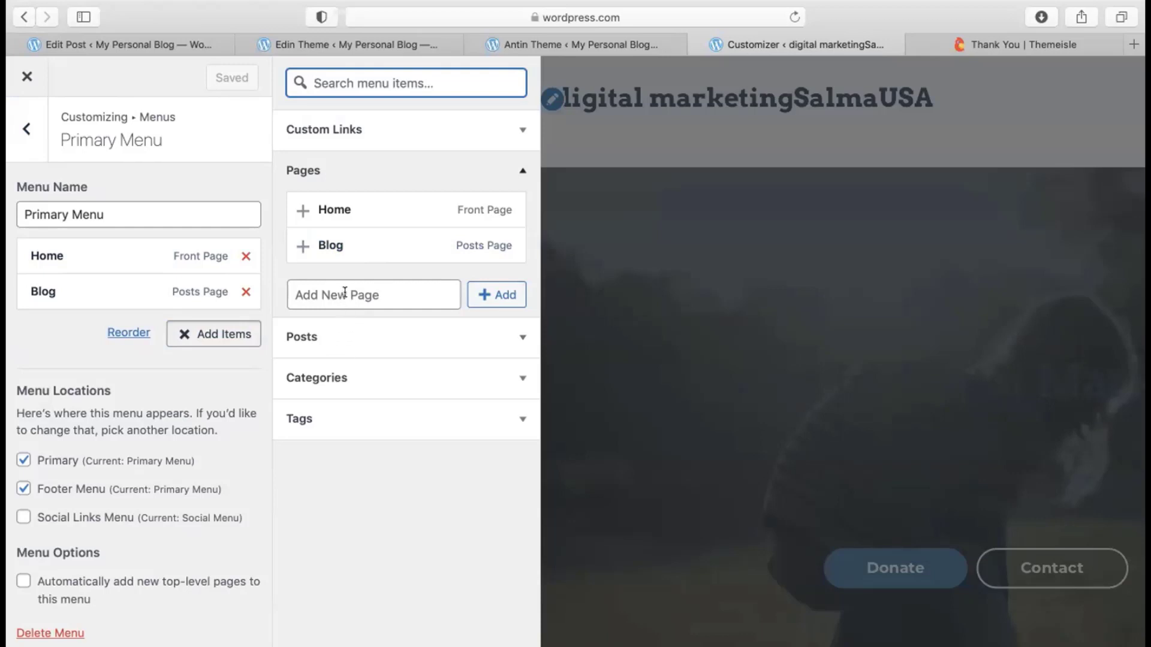
pyautogui.click(504, 296)
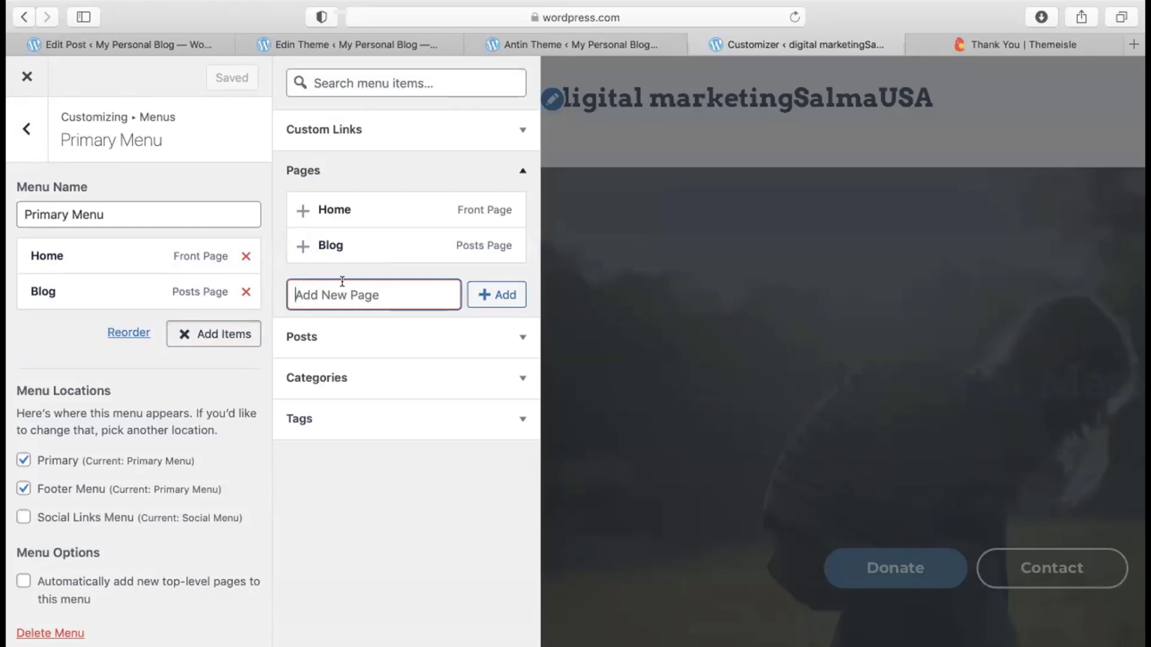
pyautogui.write('Contact')
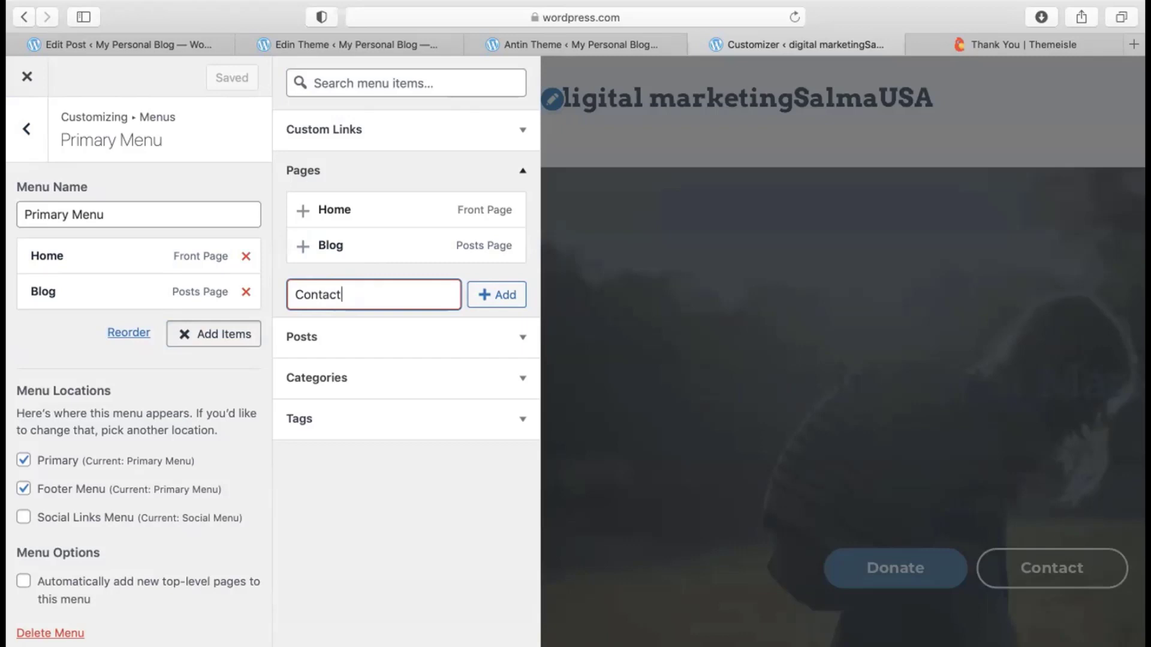
pyautogui.click(500, 296)
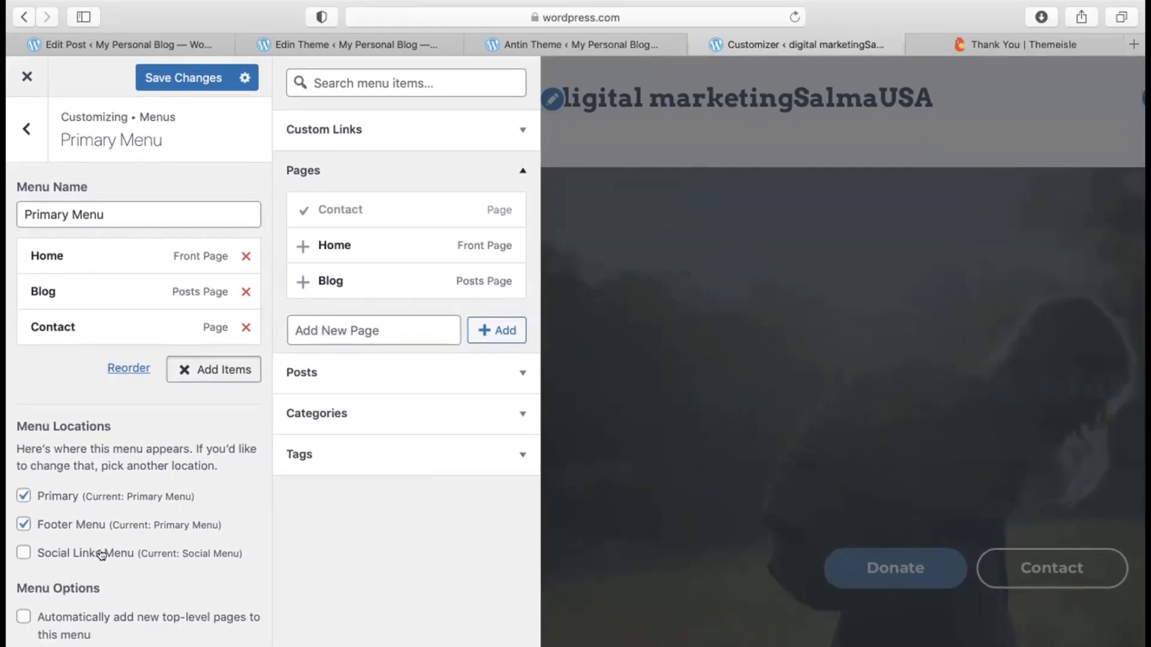
pyautogui.scroll(-1, 100, 548)
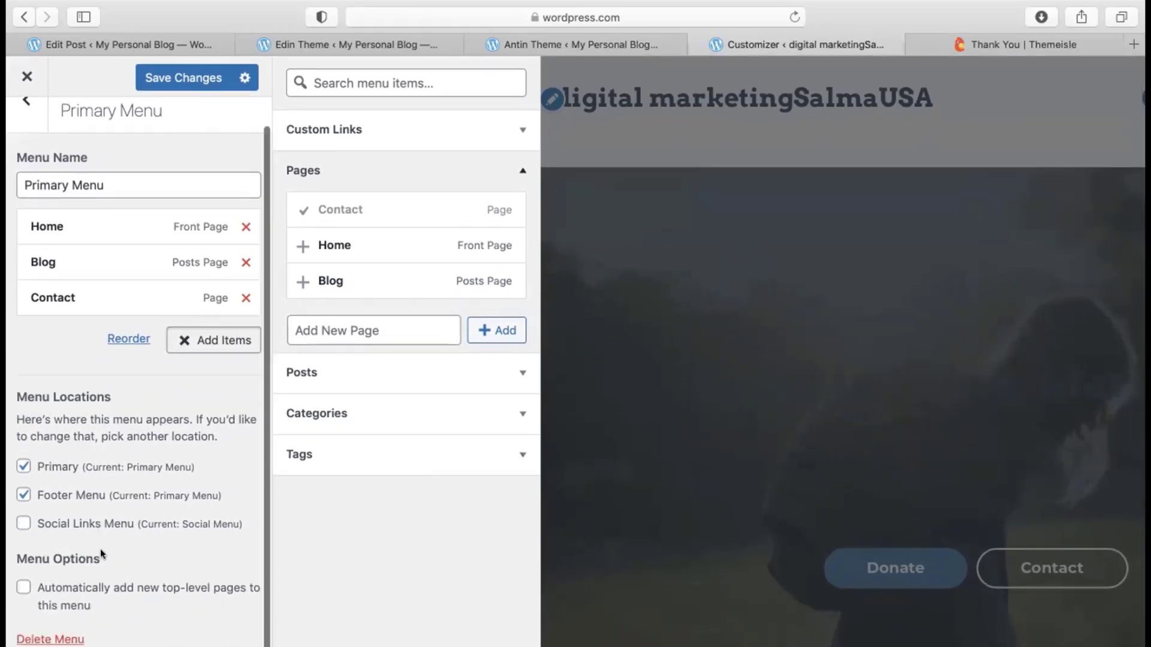
pyautogui.click(188, 72)
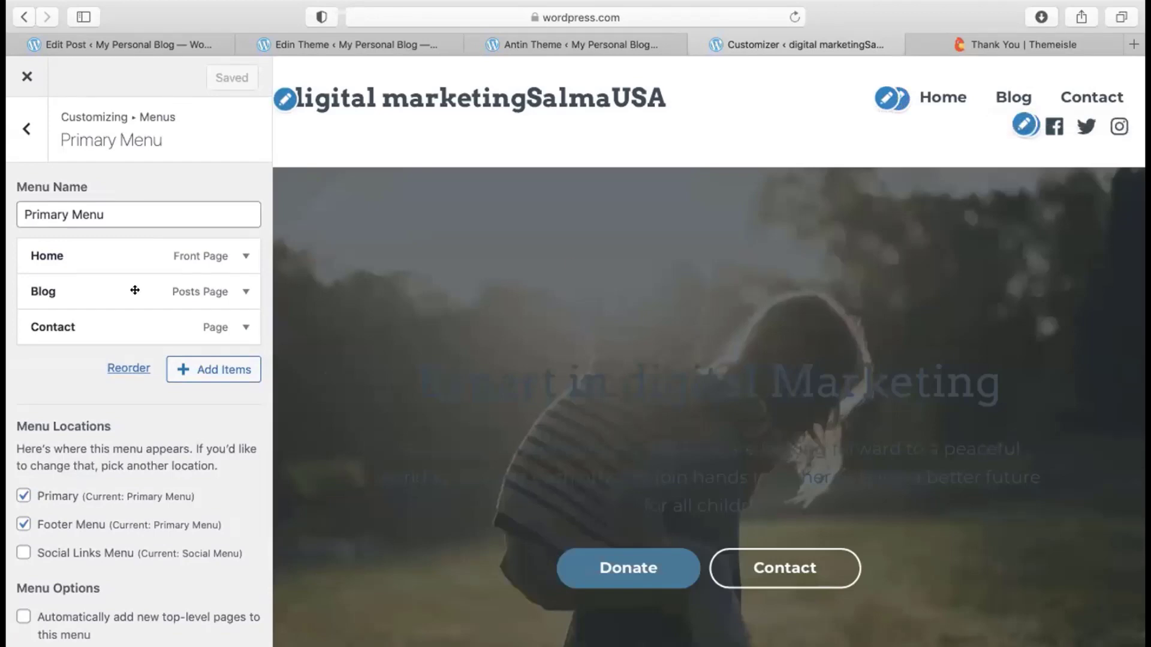
# Create a new 'About us' page as a Primary Menu item and save the menu.
pyautogui.click(206, 371)
pyautogui.click(365, 330)
pyautogui.write('A')
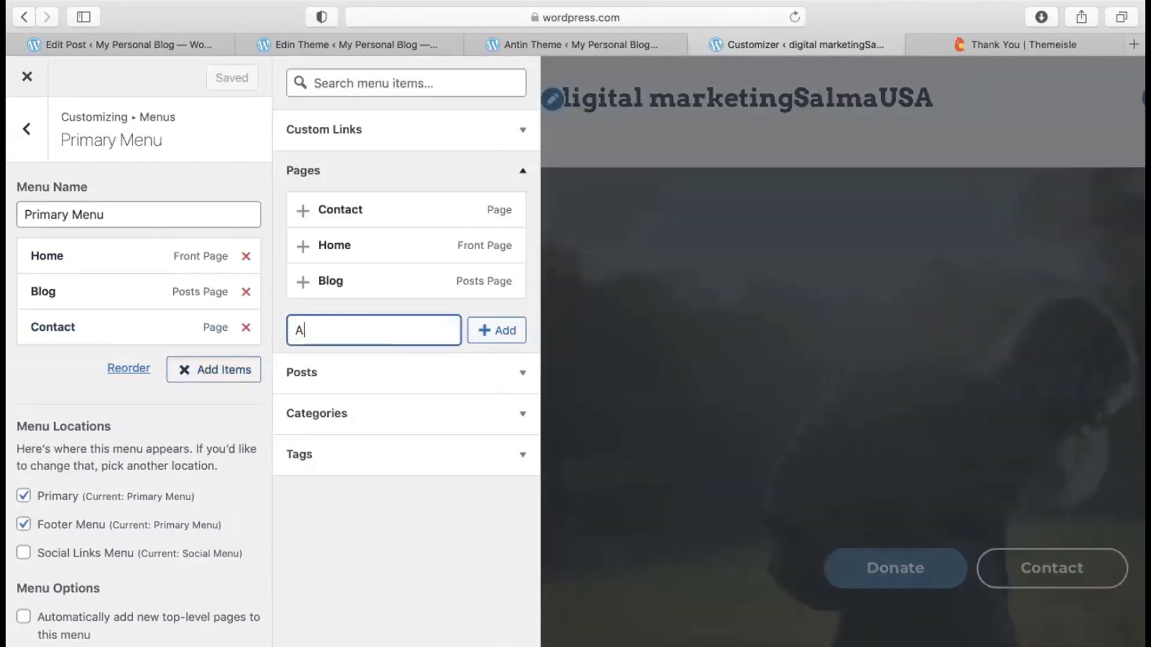
pyautogui.write('bout Us')
pyautogui.press('BackSpace')
pyautogui.press('BackSpace')
pyautogui.click(494, 331)
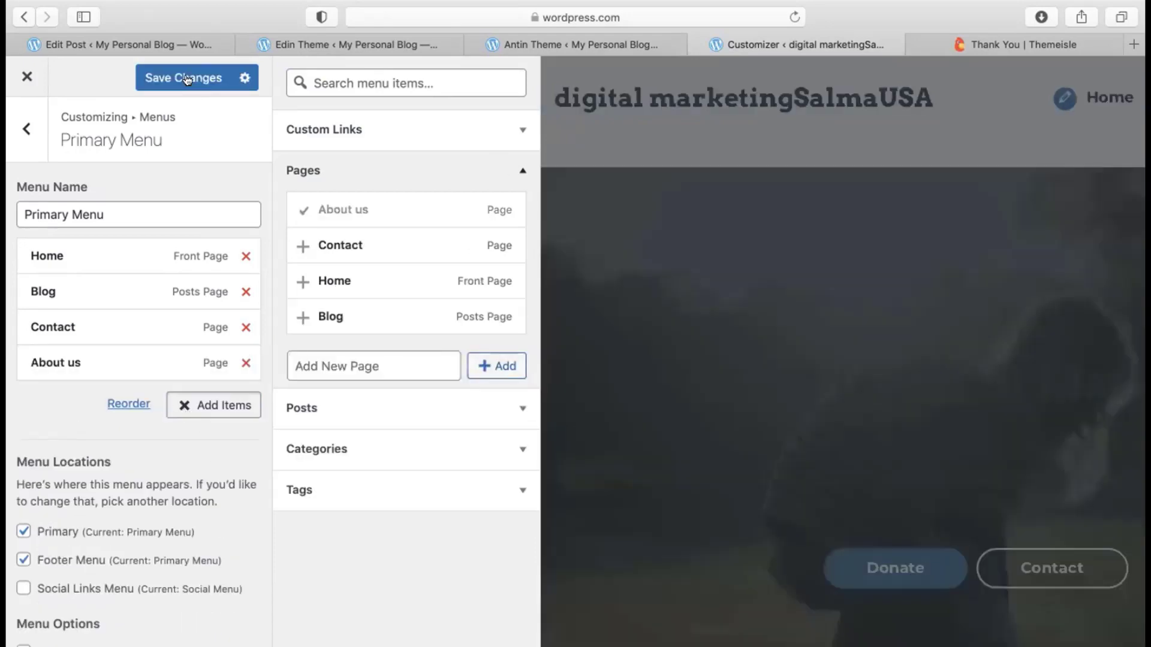
pyautogui.click(188, 78)
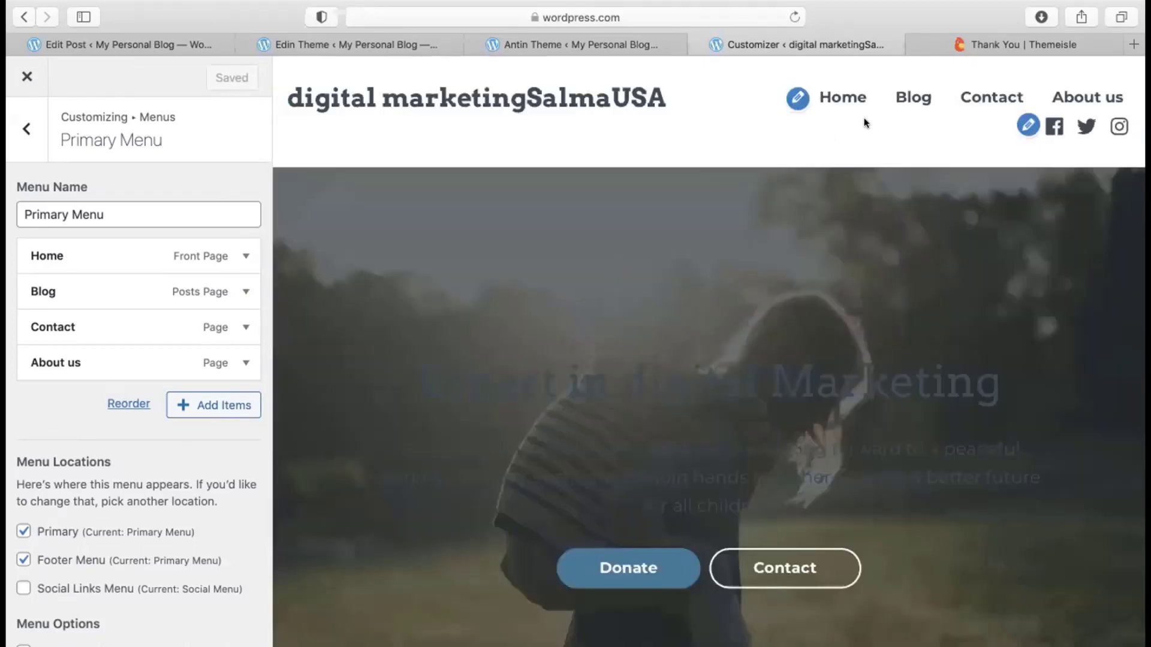
# Preview the Blog and Contact pages, then go back to the main Customizer panel.
pyautogui.click(911, 96)
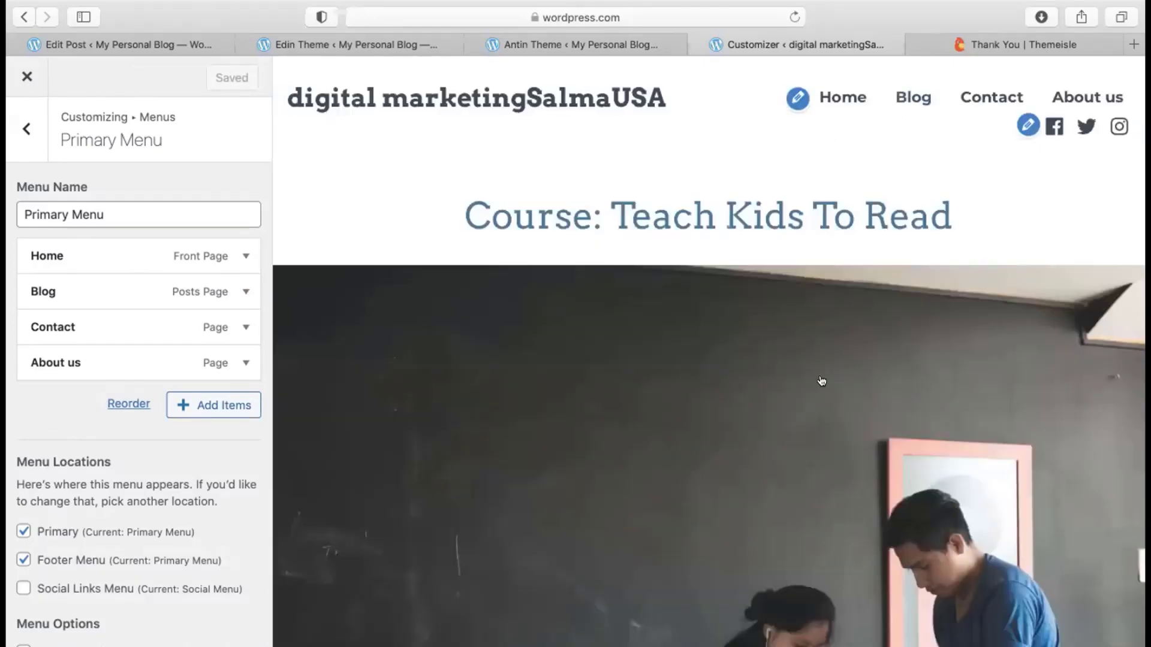
pyautogui.scroll(-1, 818, 384)
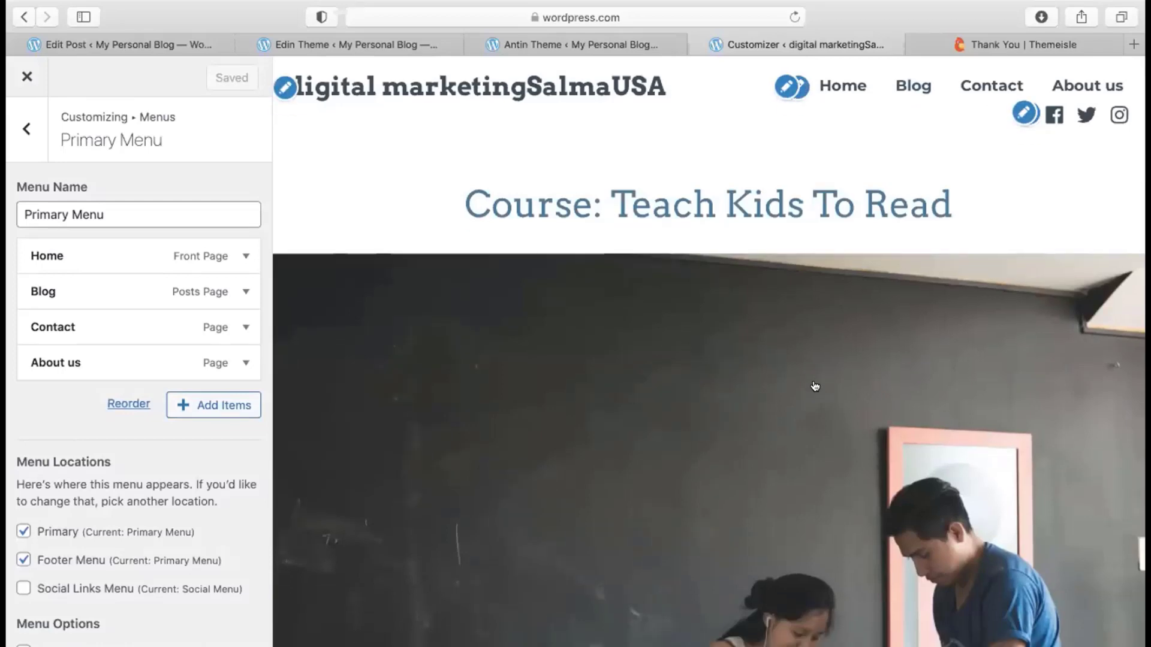
pyautogui.click(985, 81)
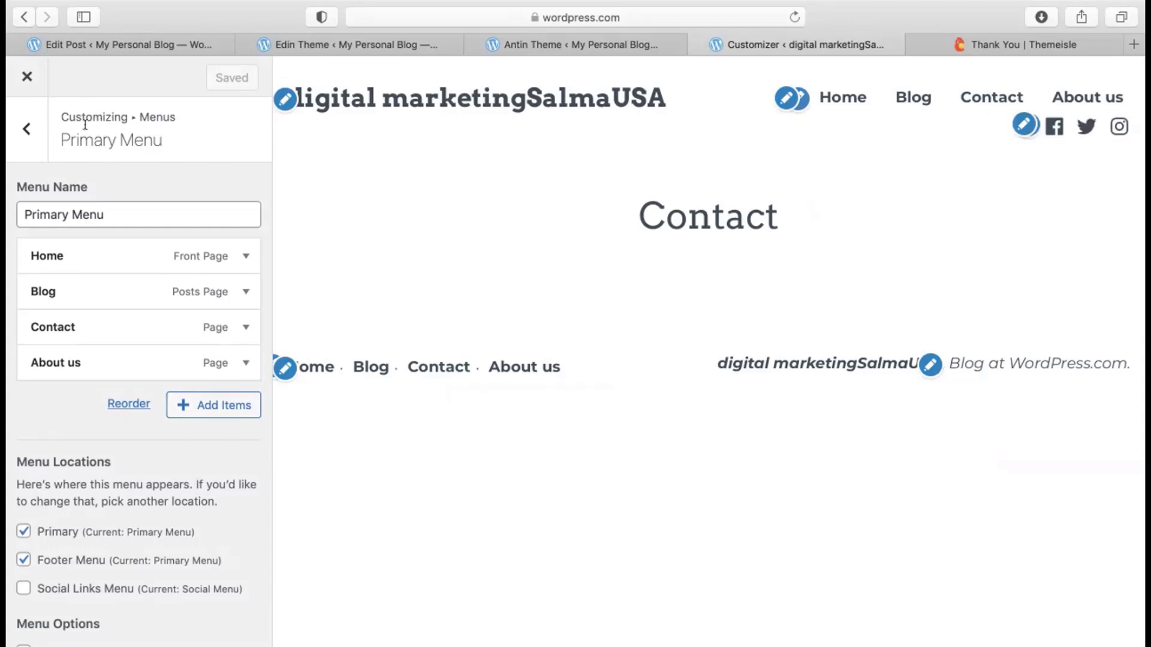
pyautogui.click(28, 128)
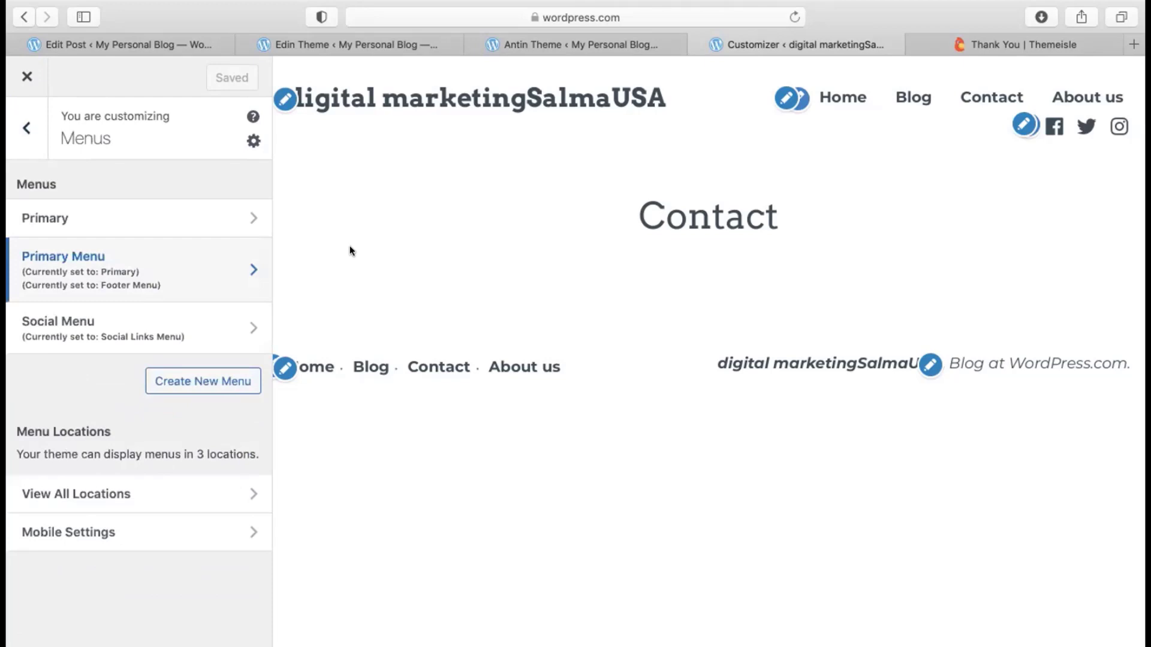
pyautogui.click(26, 129)
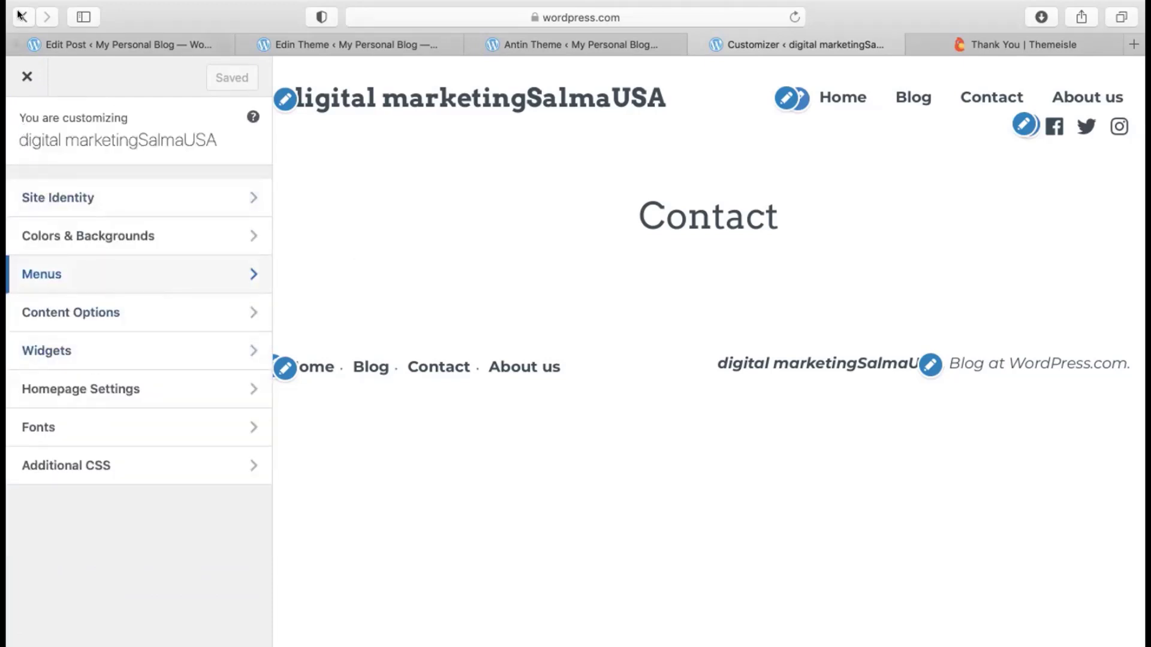
# Close the Customizer and add a new page from the dashboard's Pages menu.
pyautogui.click(27, 78)
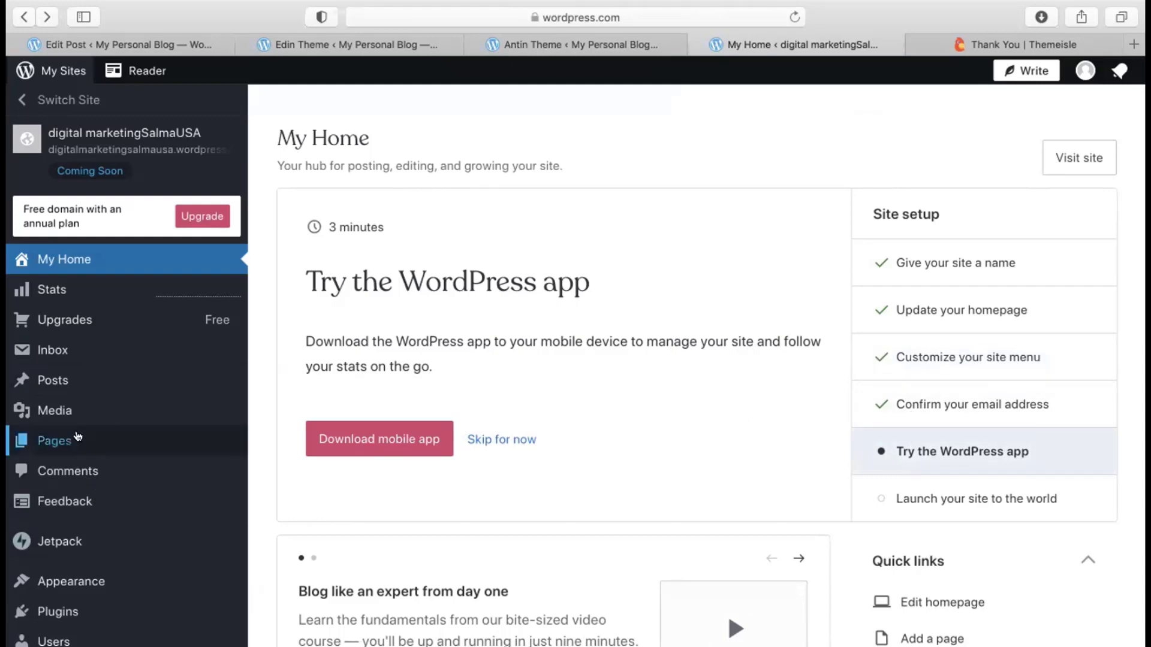
pyautogui.moveTo(72, 437)
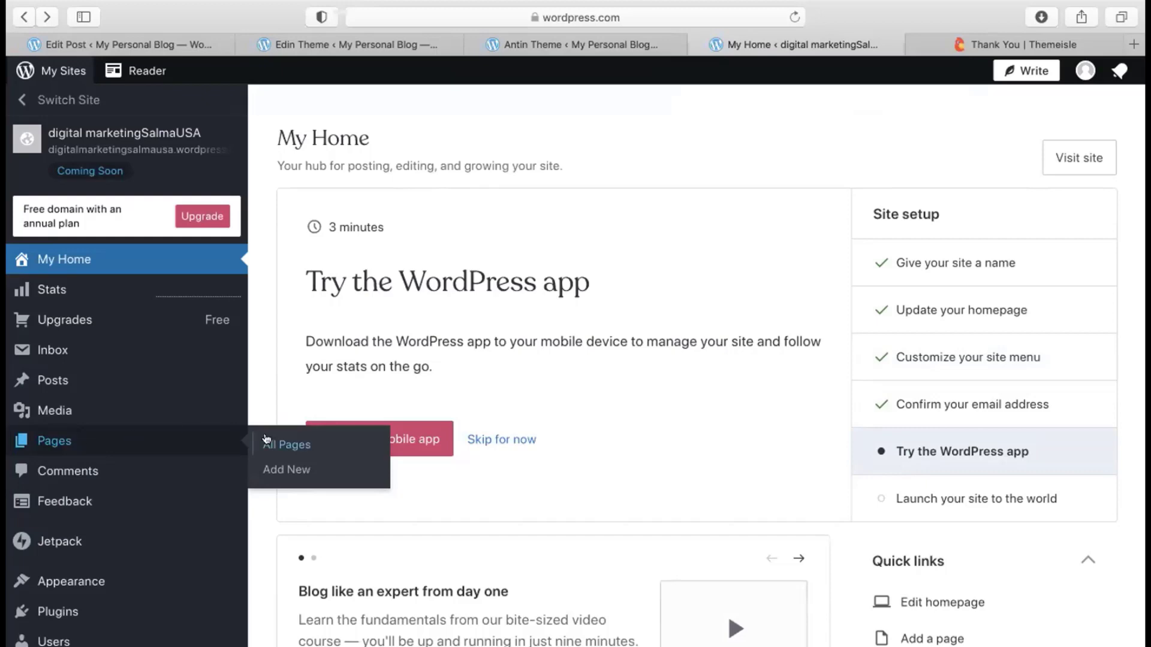
pyautogui.click(285, 470)
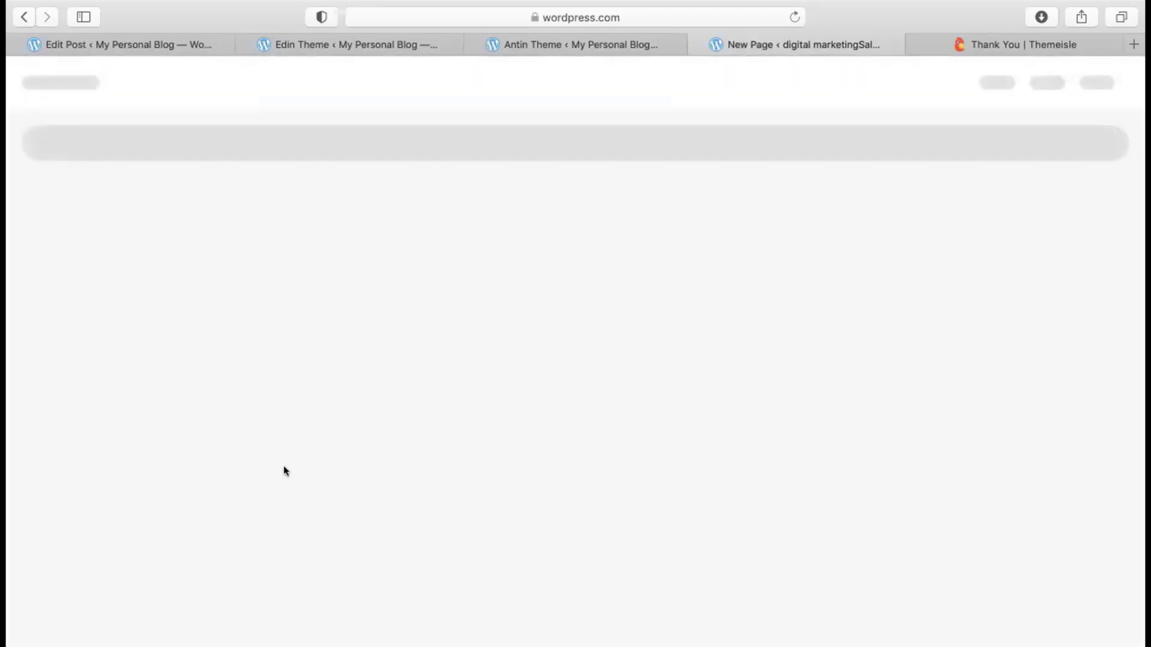
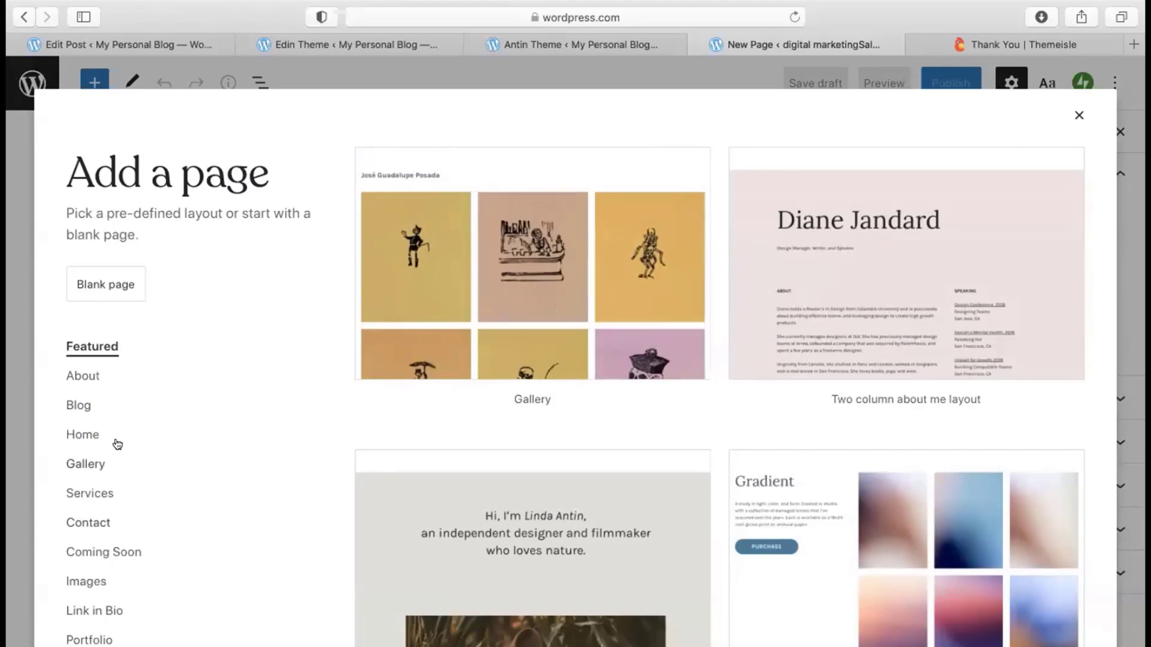
# Insert the 'Contact form with address' layout from the Contact pattern category.
pyautogui.click(87, 524)
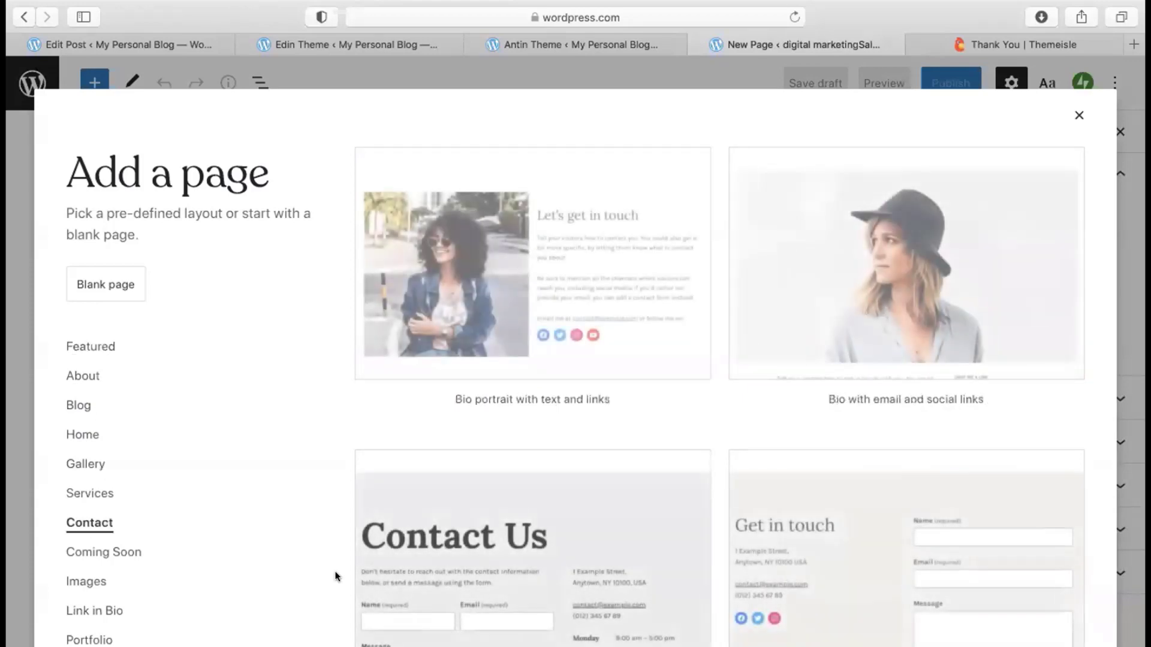
pyautogui.scroll(-3, 503, 508)
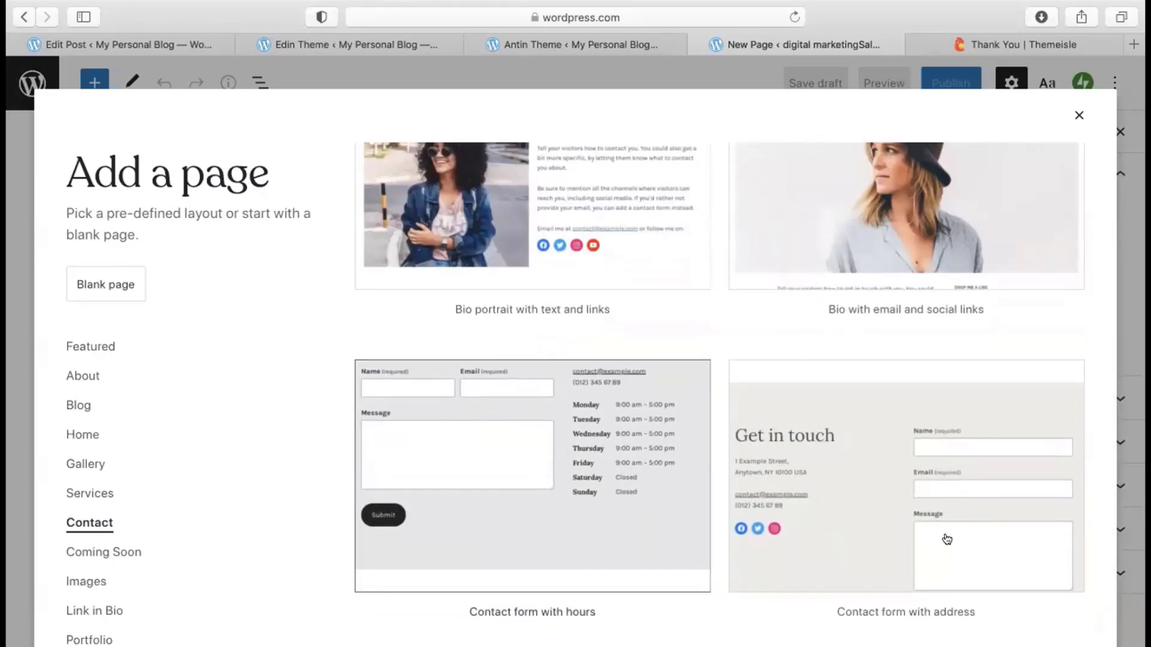
pyautogui.scroll(2, 833, 512)
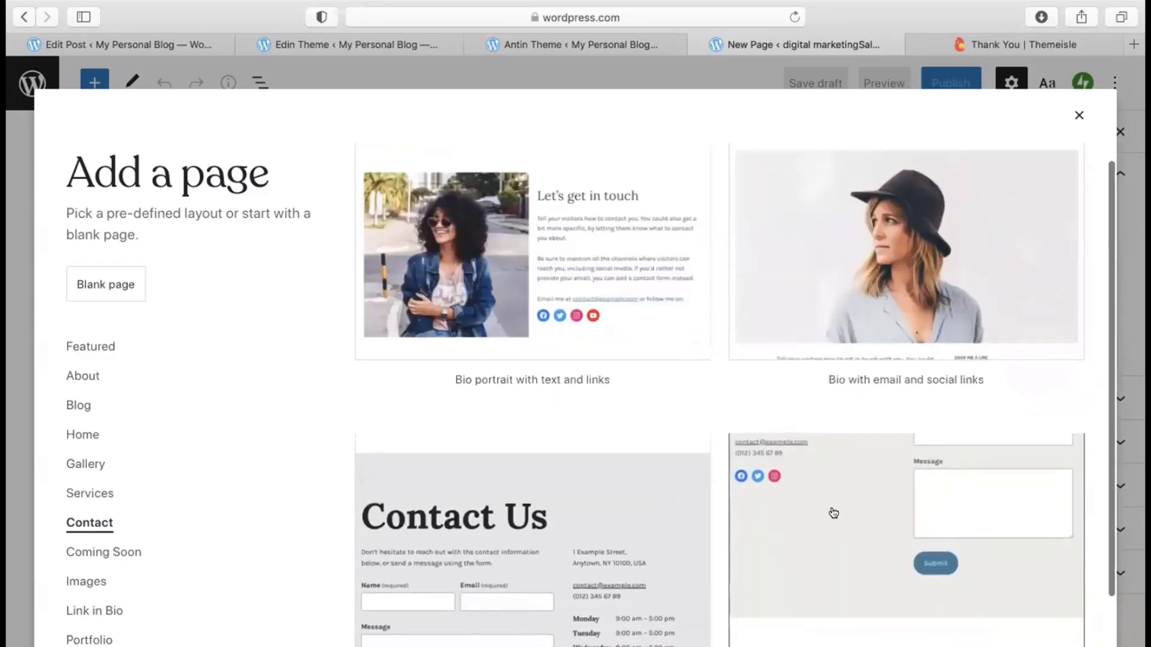
pyautogui.scroll(-1, 630, 550)
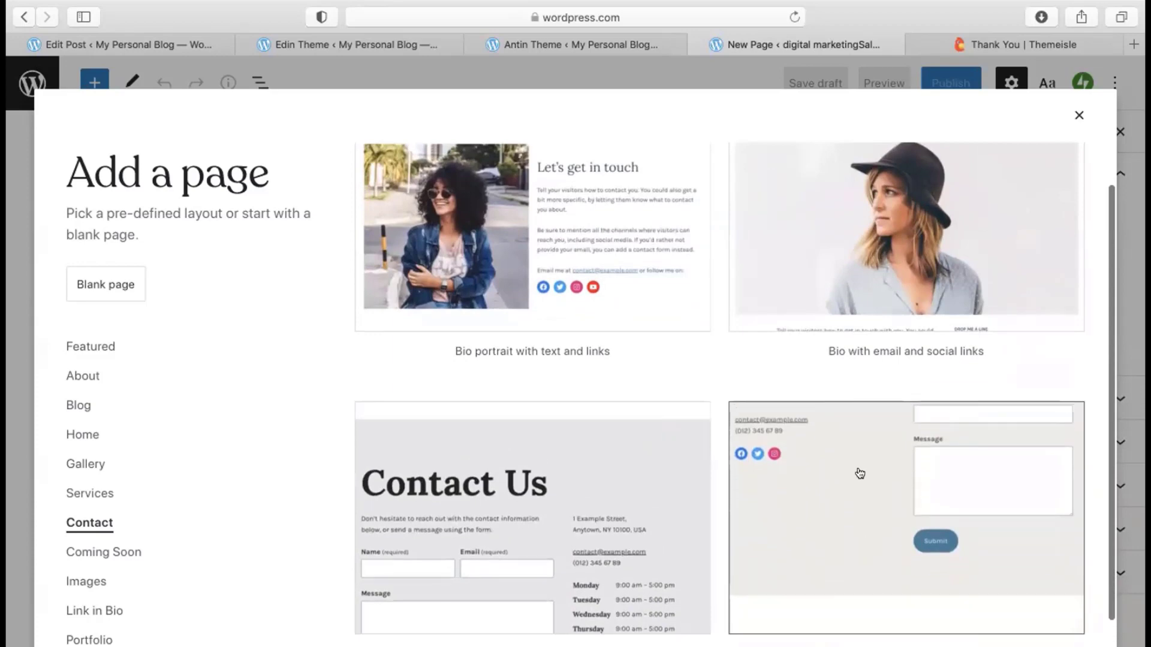
pyautogui.scroll(-1, 855, 501)
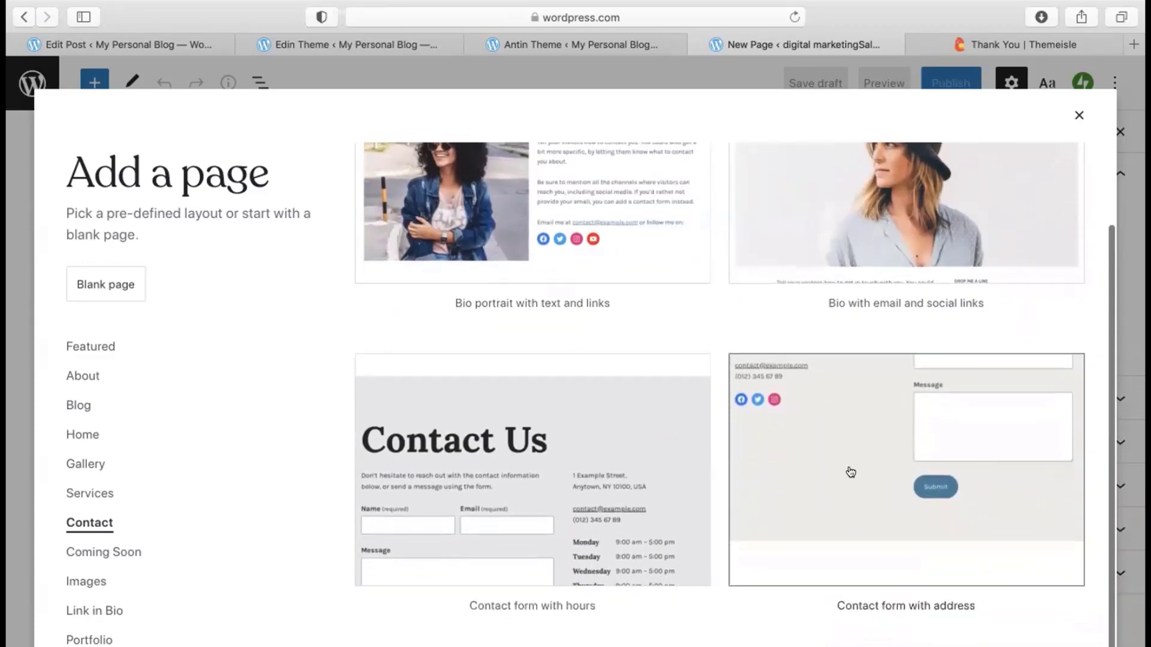
pyautogui.click(853, 465)
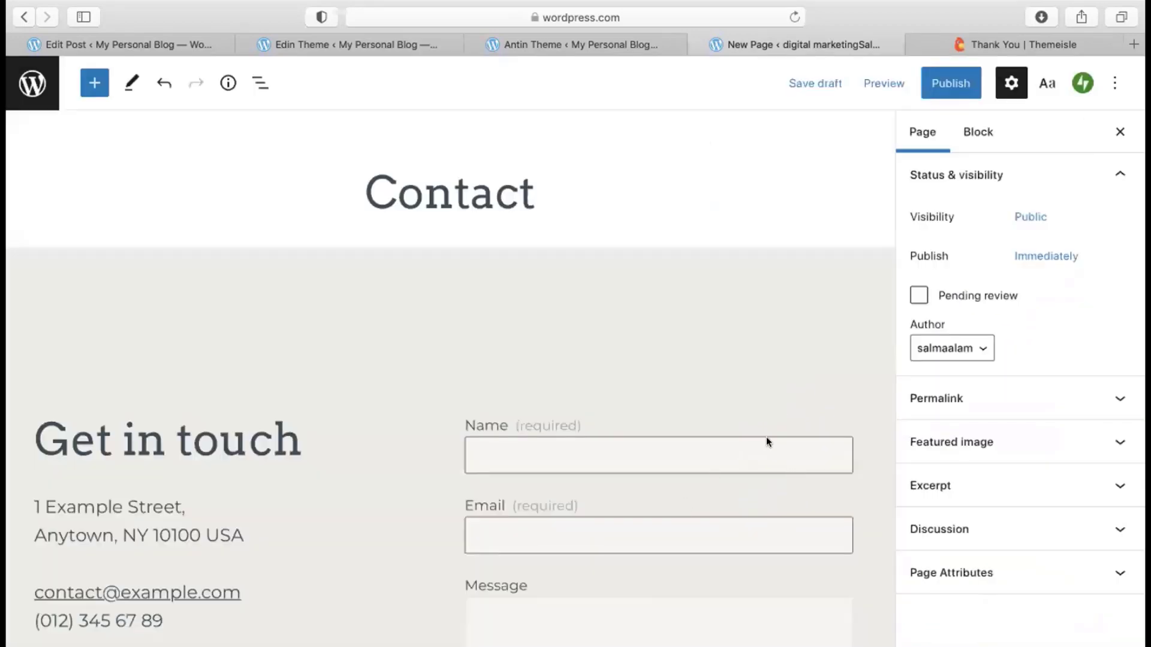
# Publish the Contact page and confirm it in the pre-publish panel.
pyautogui.scroll(-2, 614, 349)
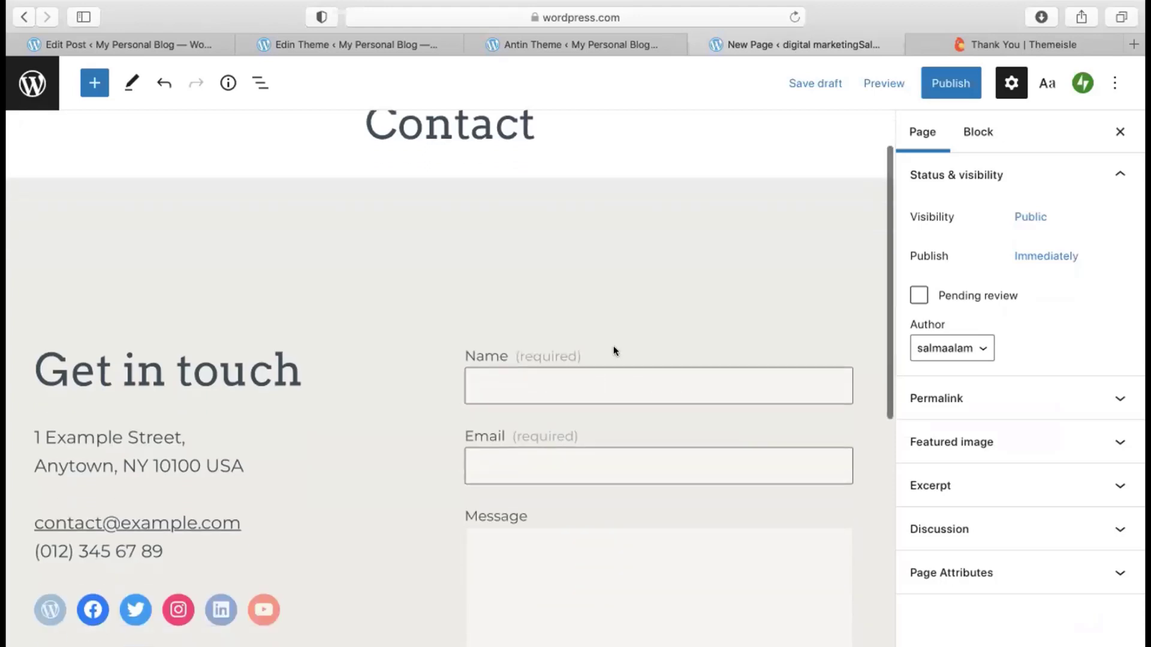
pyautogui.click(542, 390)
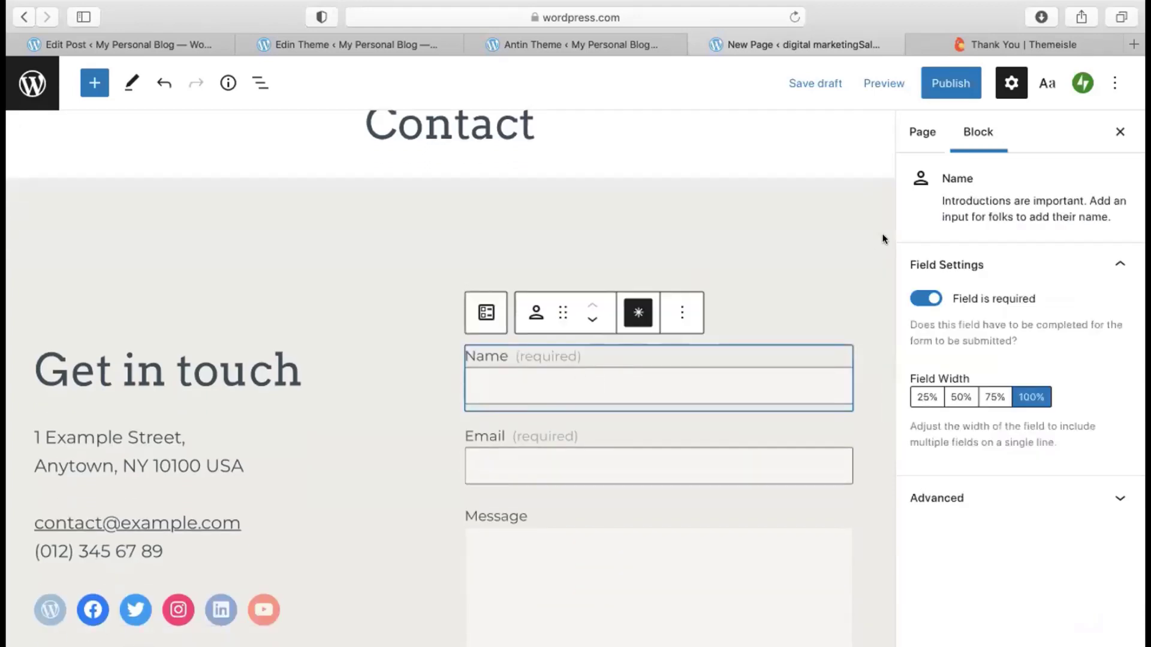
pyautogui.click(942, 83)
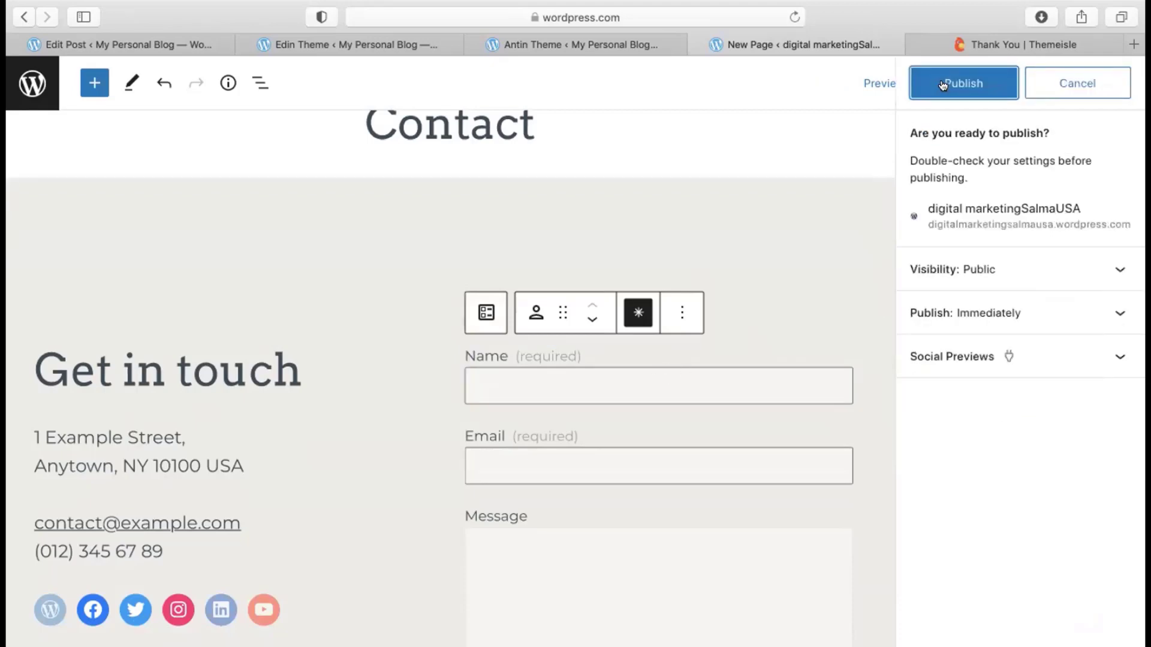
pyautogui.click(942, 84)
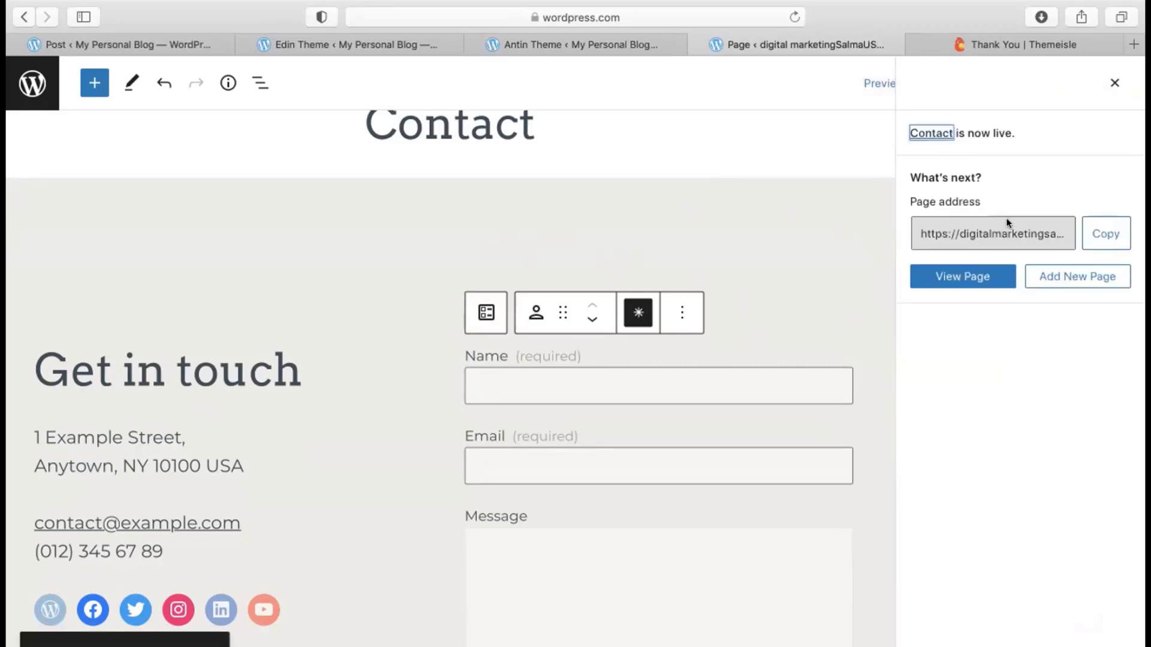
# Copy the live Contact page's address and bring up the site navigation panel.
pyautogui.click(1103, 234)
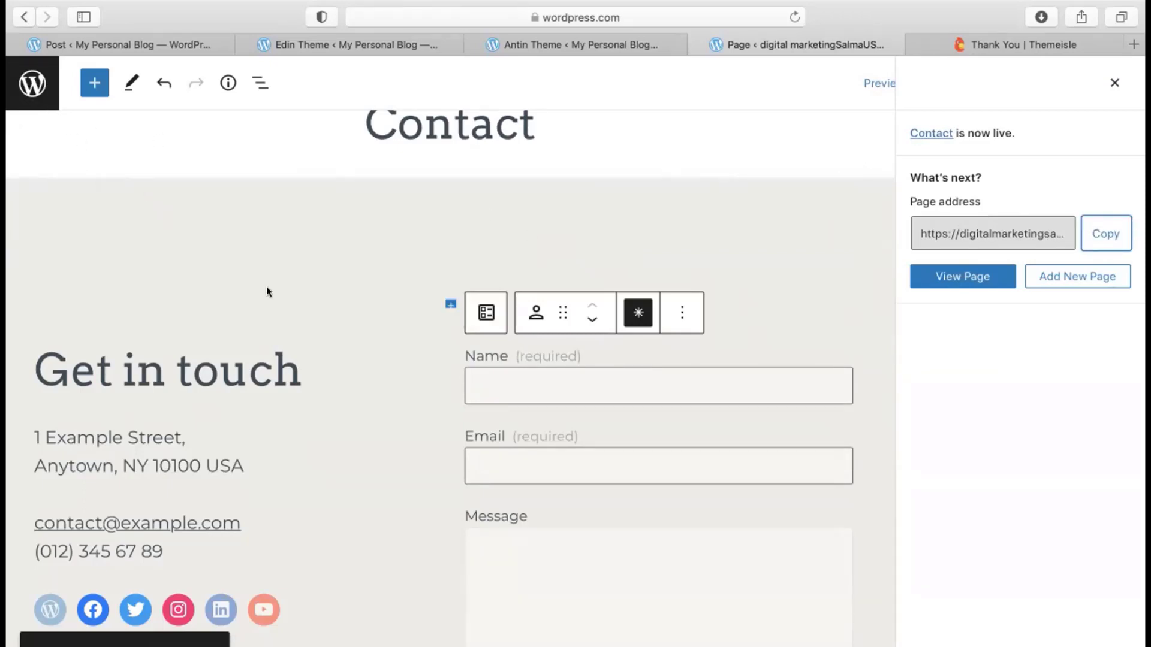
pyautogui.scroll(2, 267, 290)
pyautogui.scroll(-3, 738, 196)
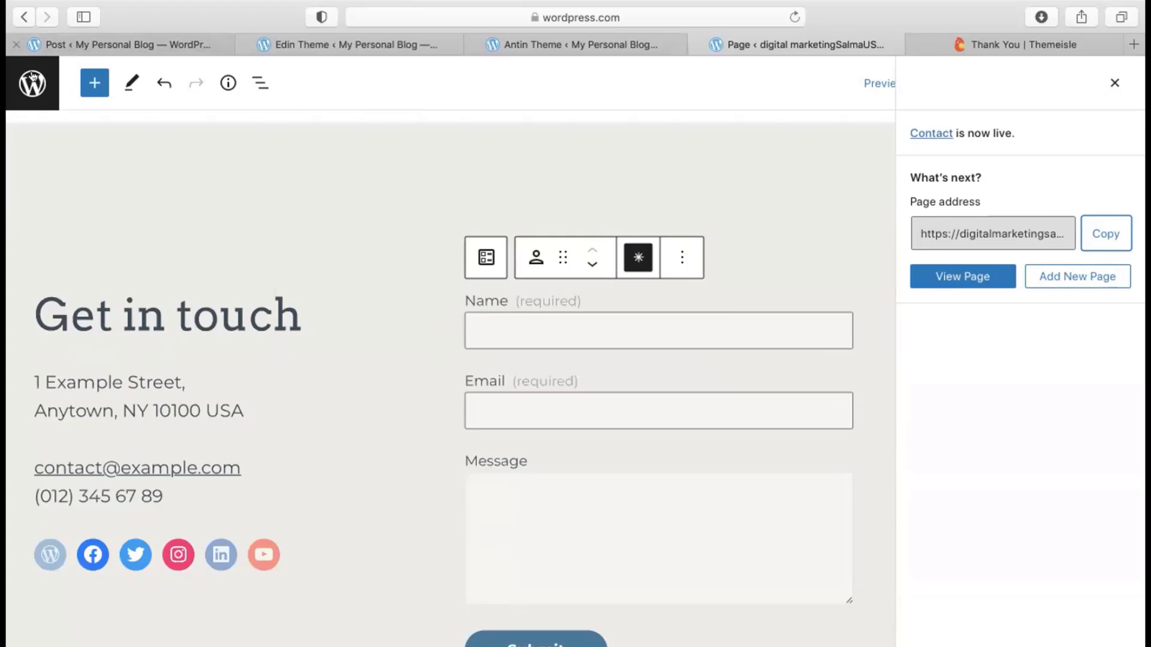
pyautogui.click(51, 89)
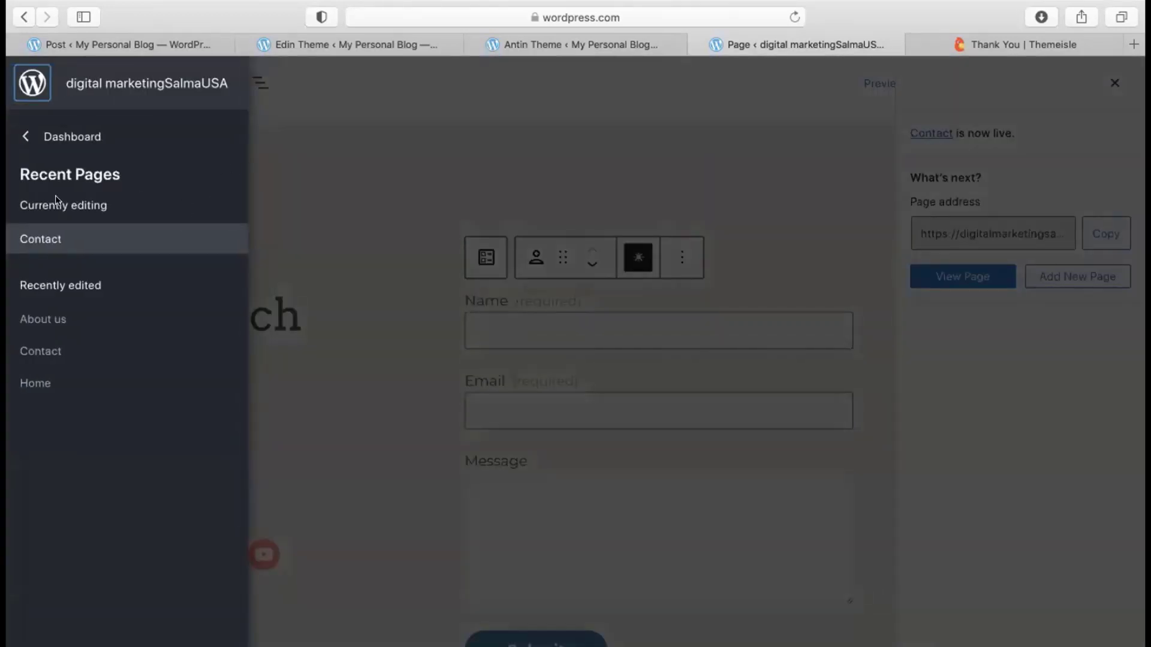
# Go from the editor to the dashboard, through Themes showing Alves, to Appearance > Menus.
pyautogui.click(88, 137)
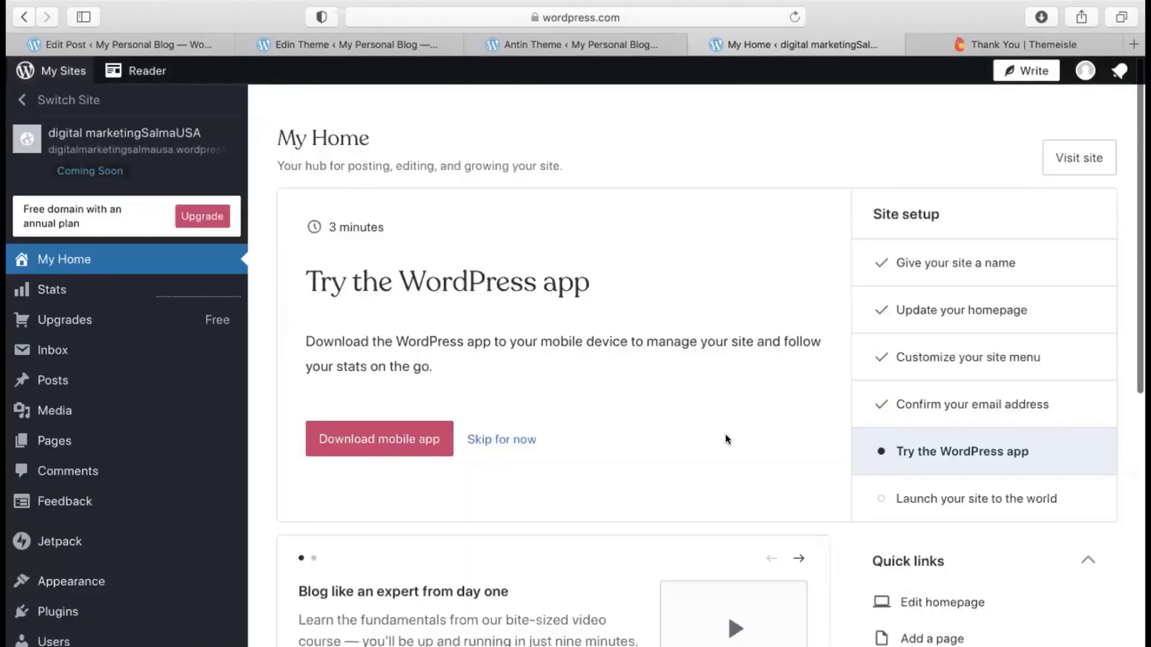
pyautogui.scroll(-1, 725, 439)
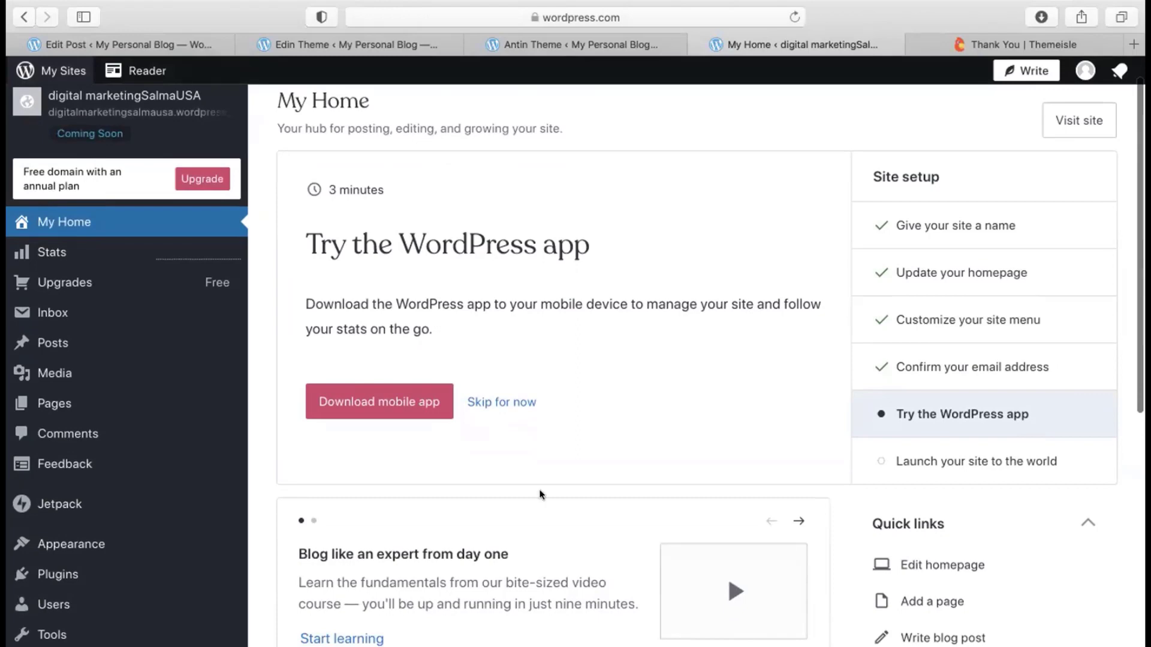
pyautogui.moveTo(63, 543)
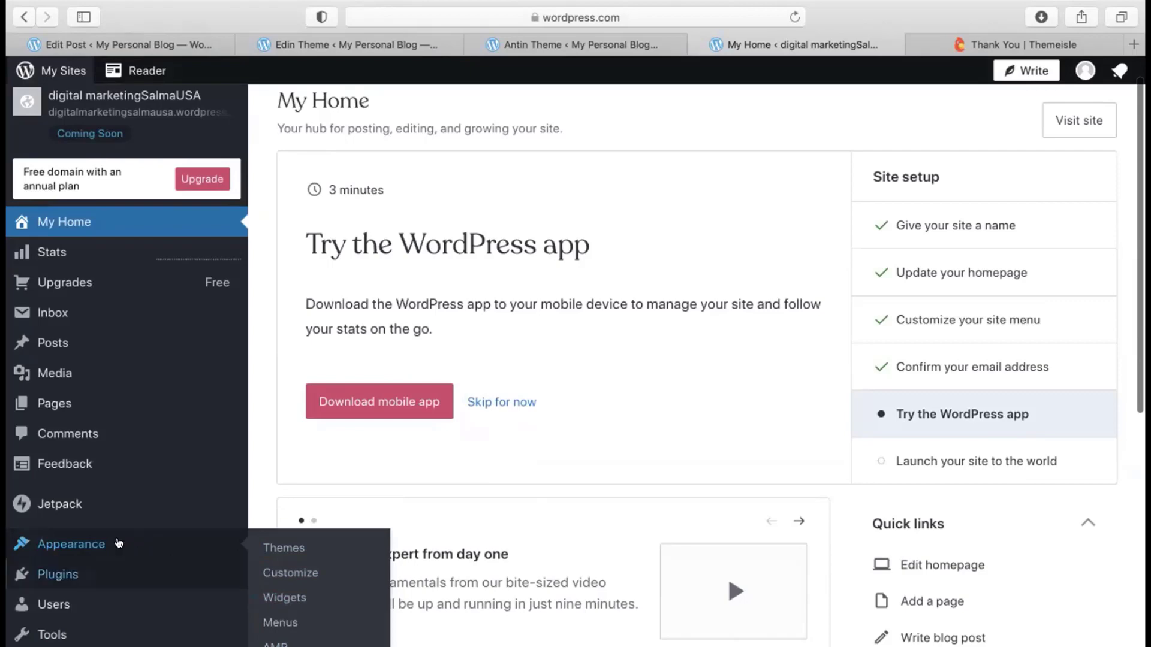
pyautogui.scroll(-1, 78, 626)
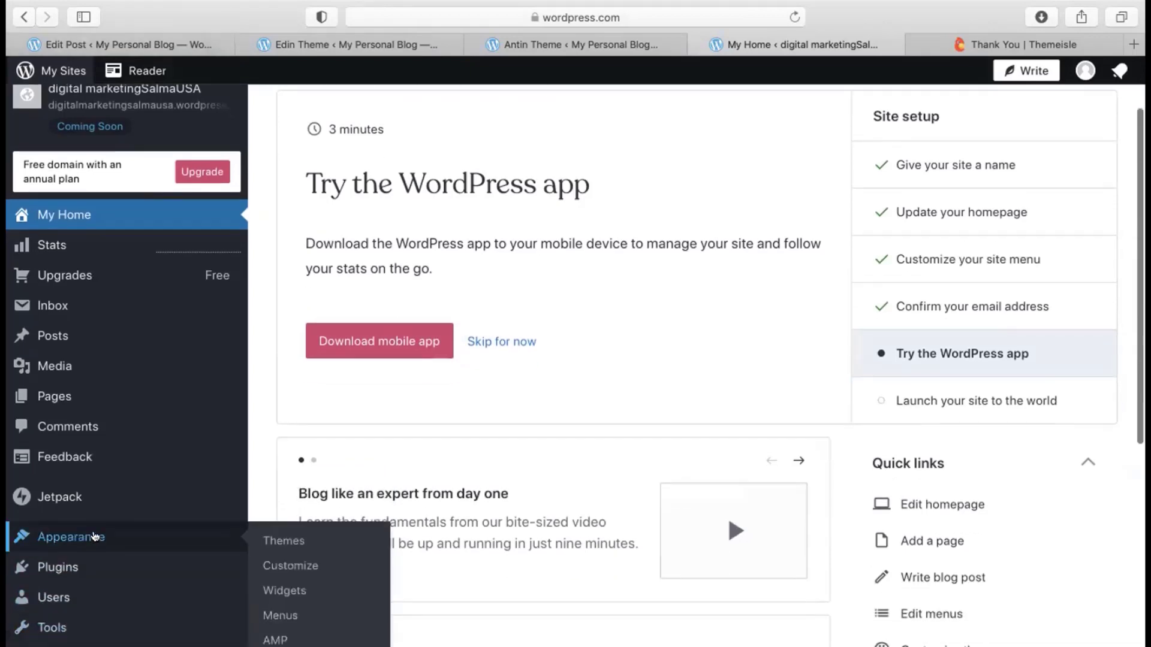
pyautogui.click(149, 538)
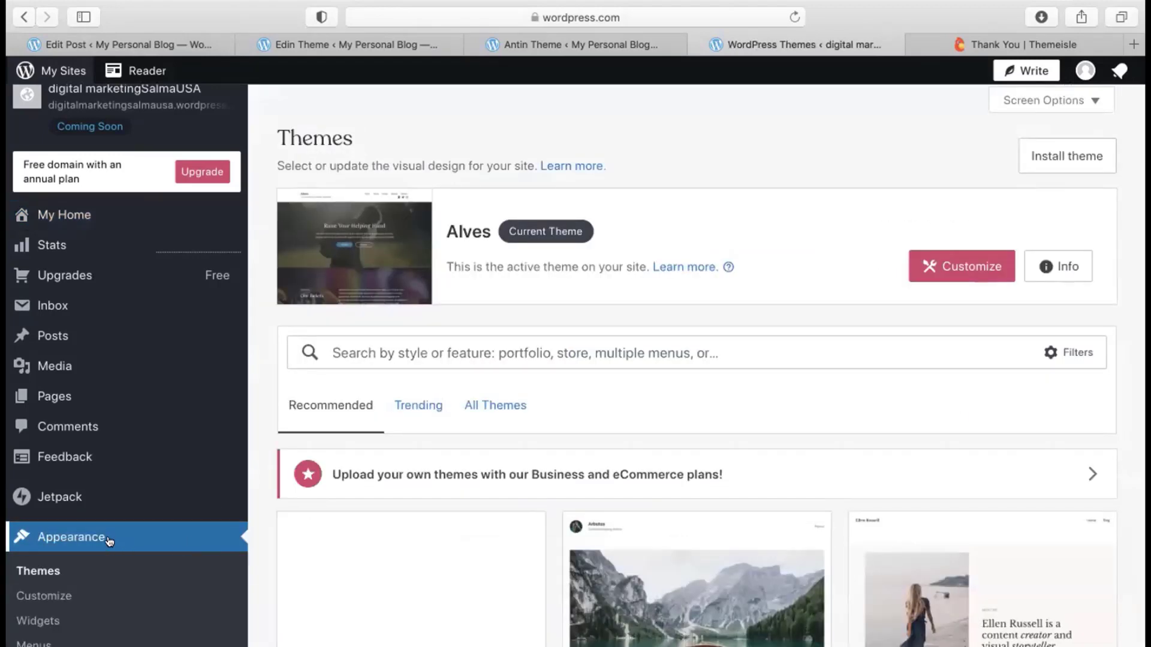
pyautogui.click(60, 621)
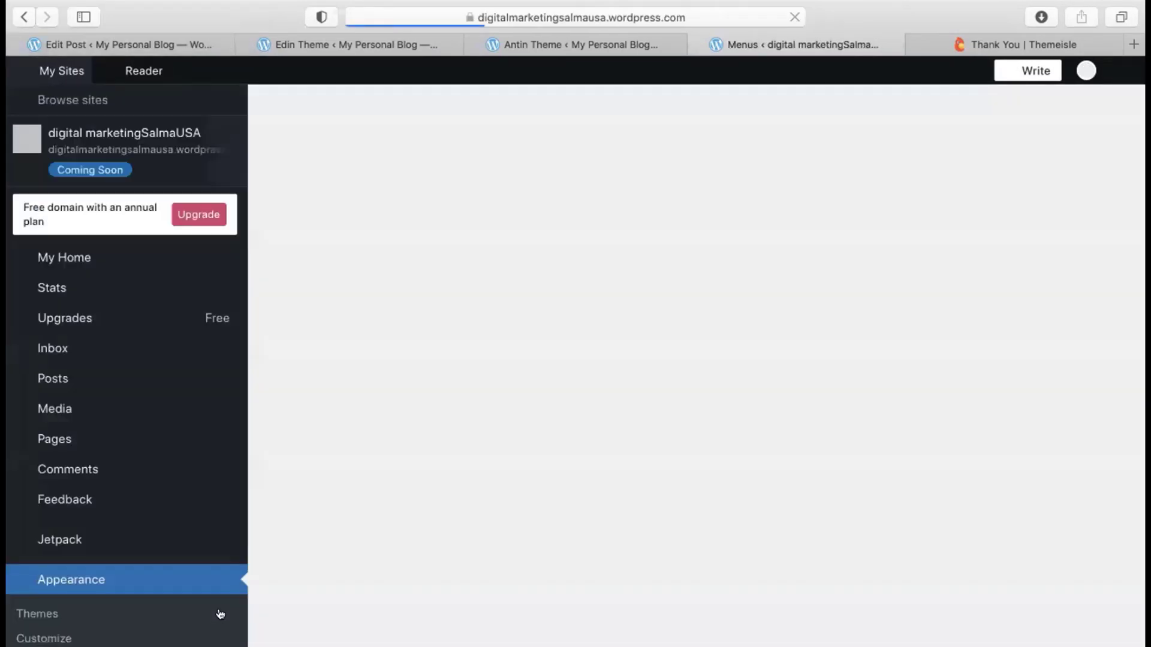
# Add the Contact page to the Primary menu.
pyautogui.scroll(-1, 642, 247)
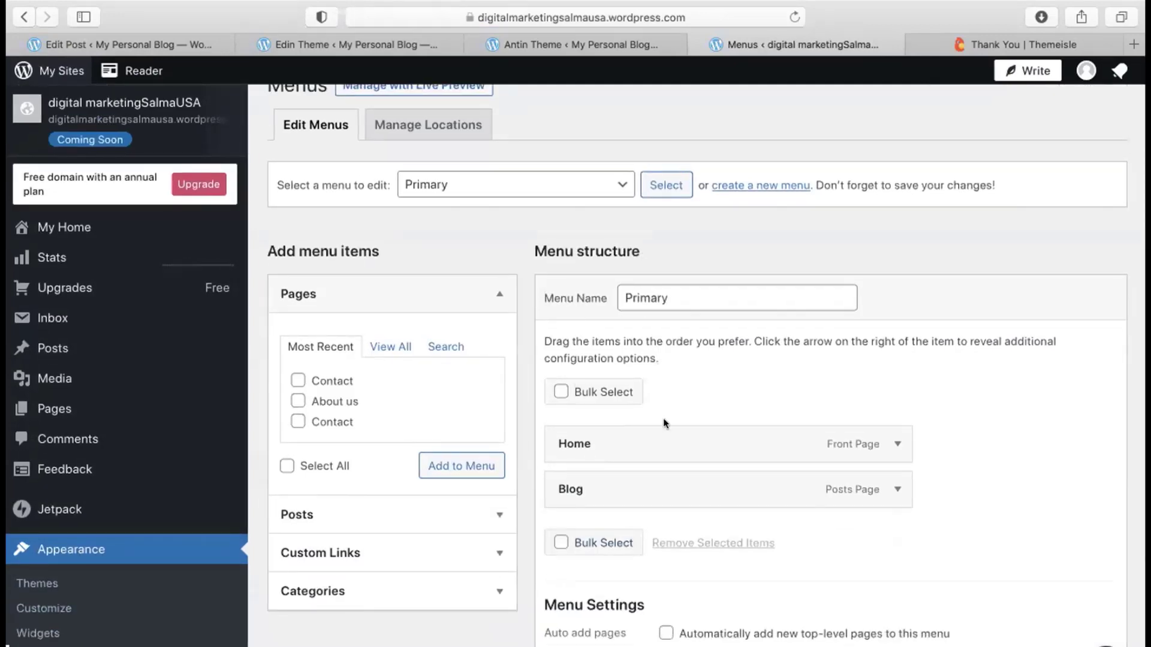
pyautogui.scroll(-2, 663, 424)
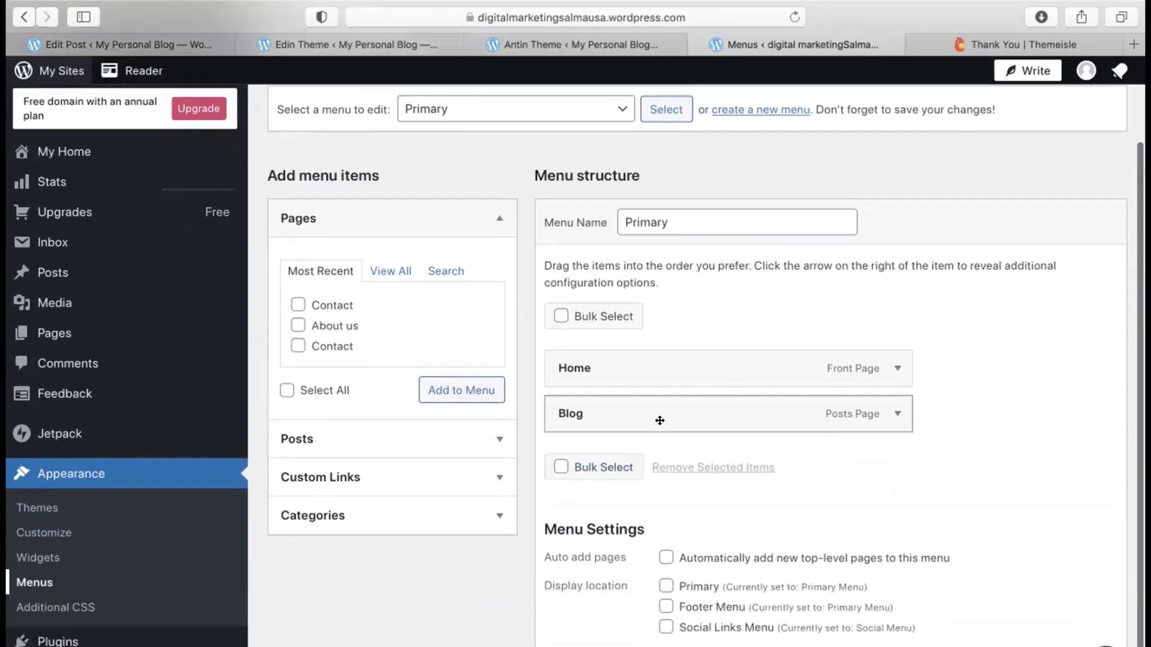
pyautogui.scroll(1, 297, 382)
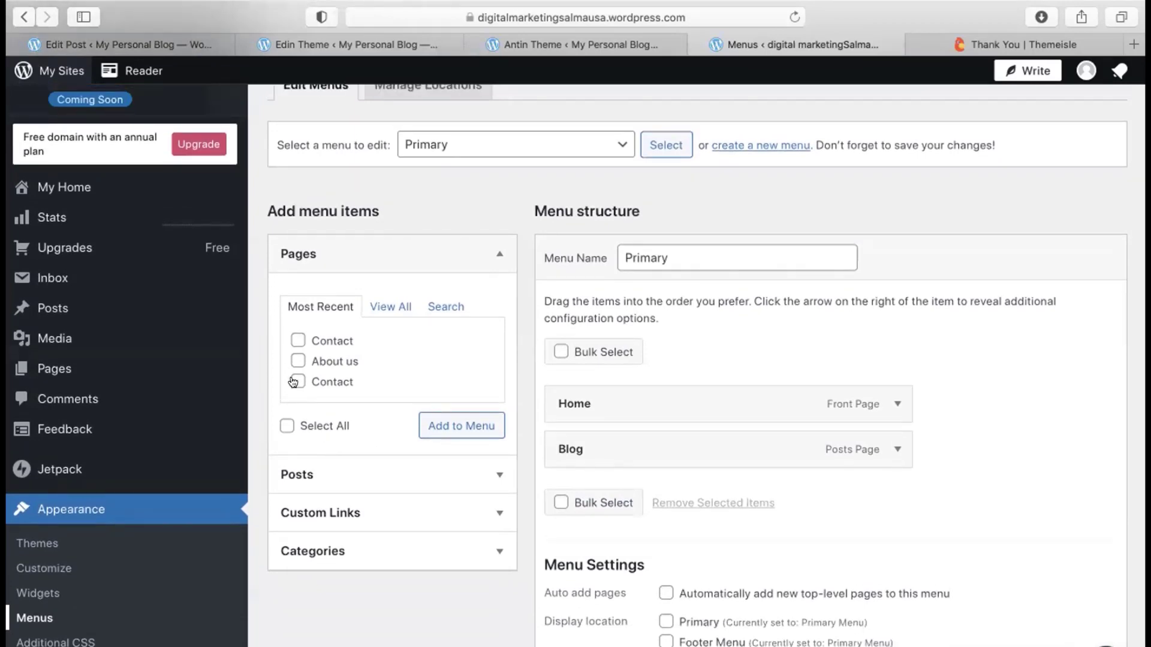
pyautogui.click(298, 381)
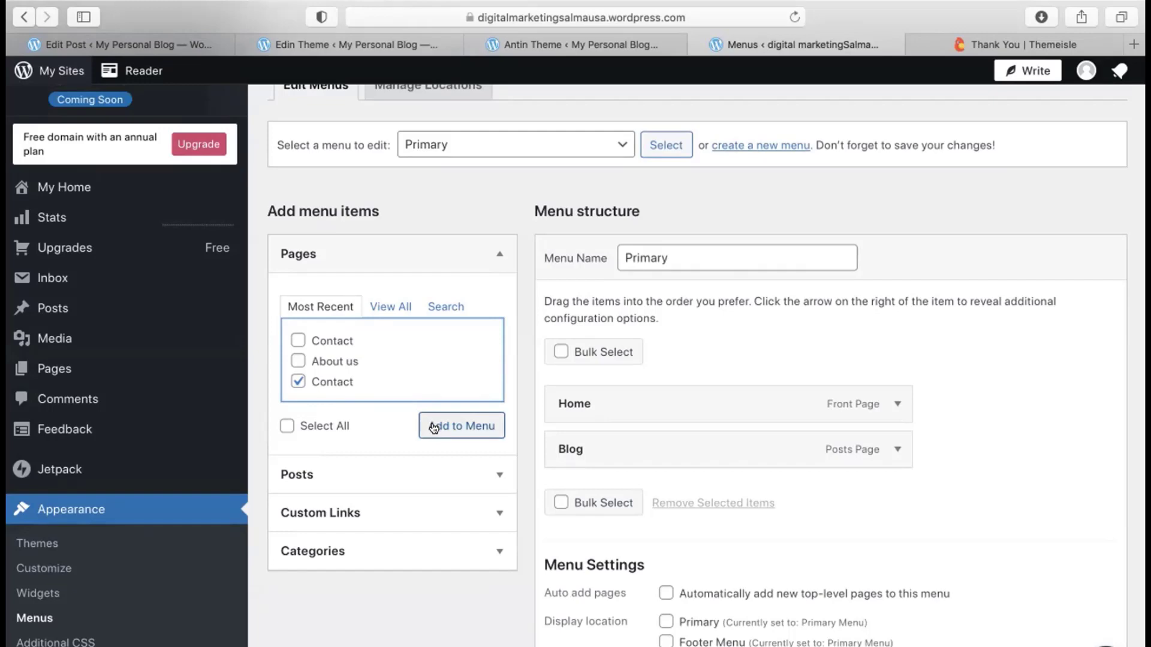
pyautogui.scroll(2, 437, 430)
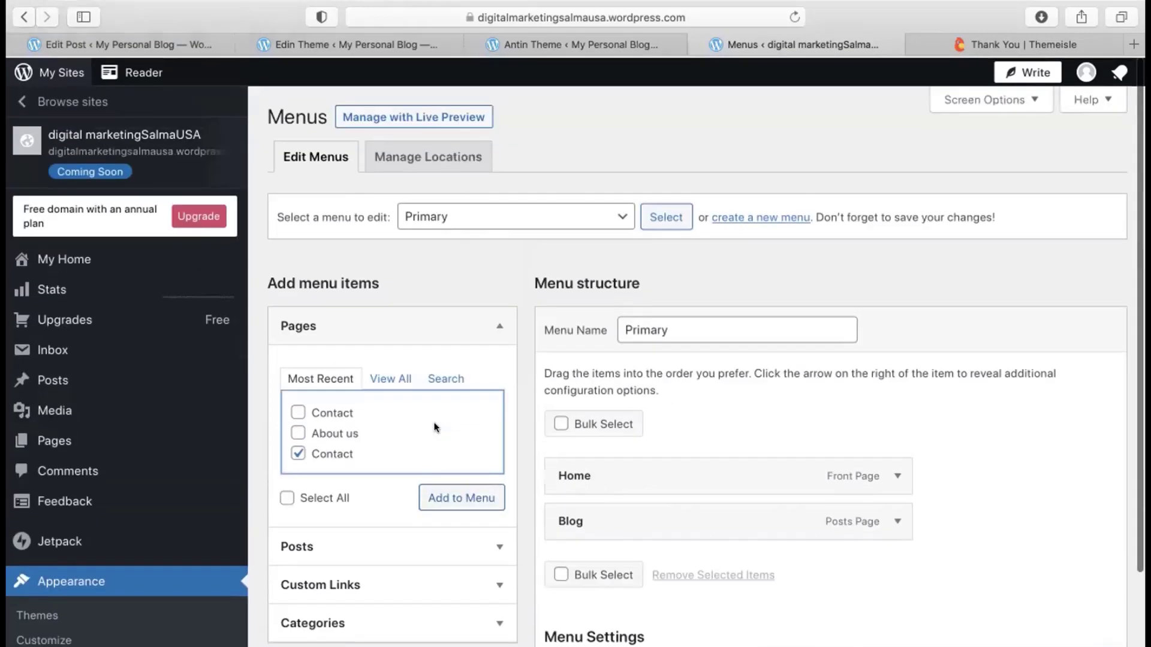
pyautogui.scroll(-2, 432, 427)
pyautogui.click(441, 416)
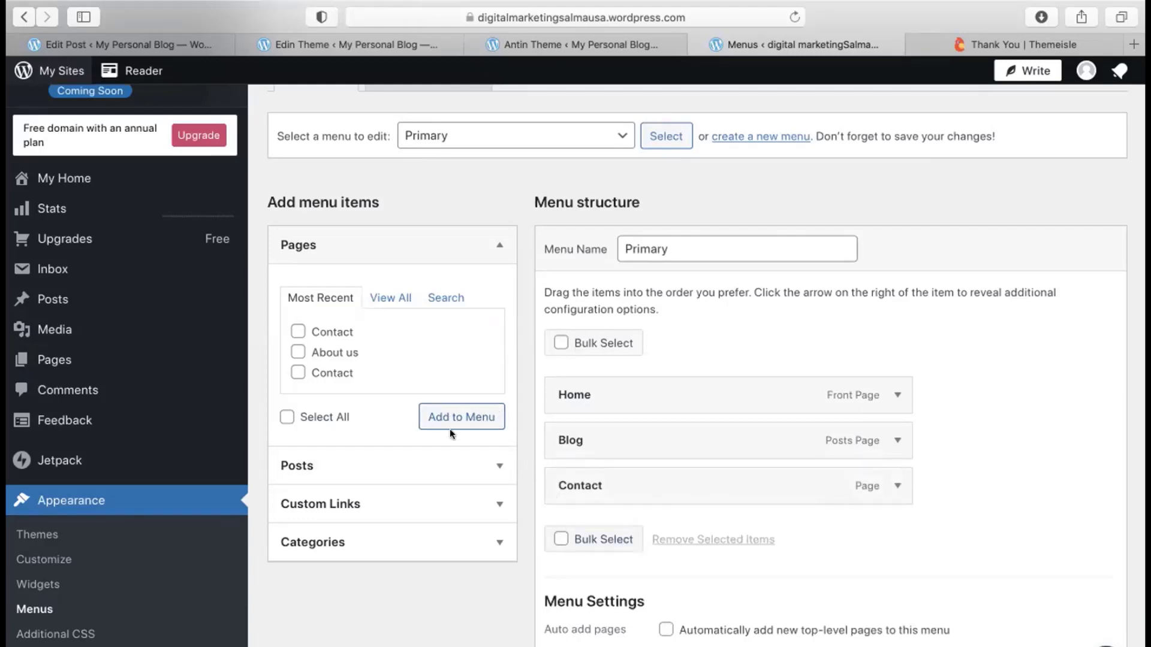
# Save the Primary menu and review its Home, Blog and Contact items.
pyautogui.scroll(2, 386, 351)
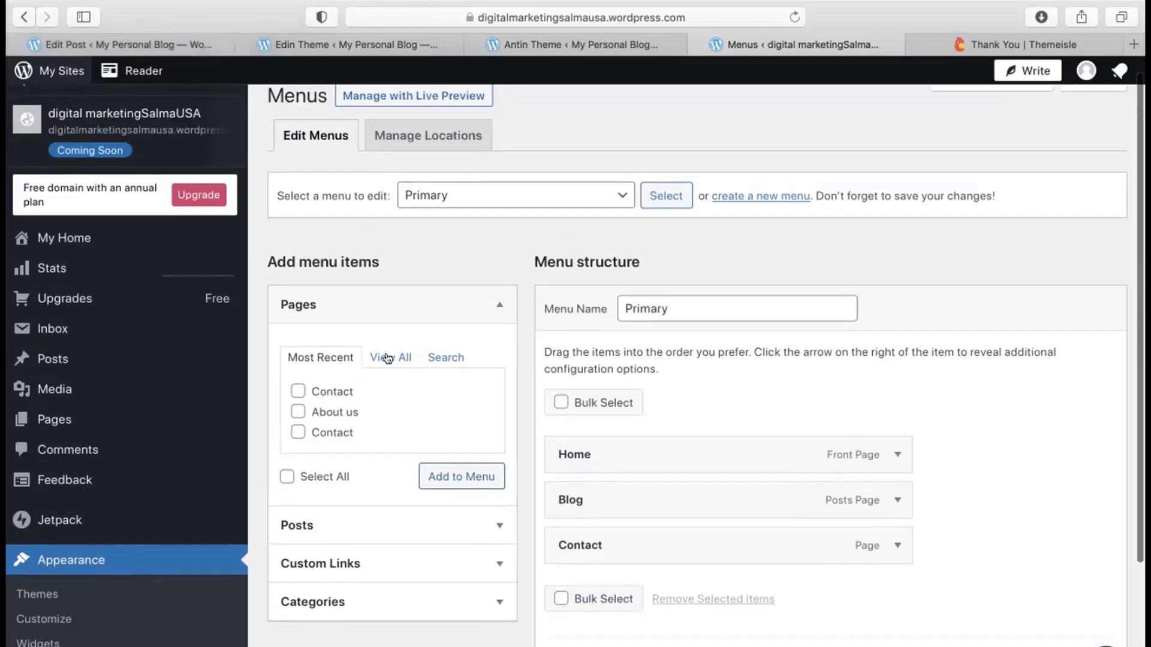
pyautogui.scroll(-5, 386, 358)
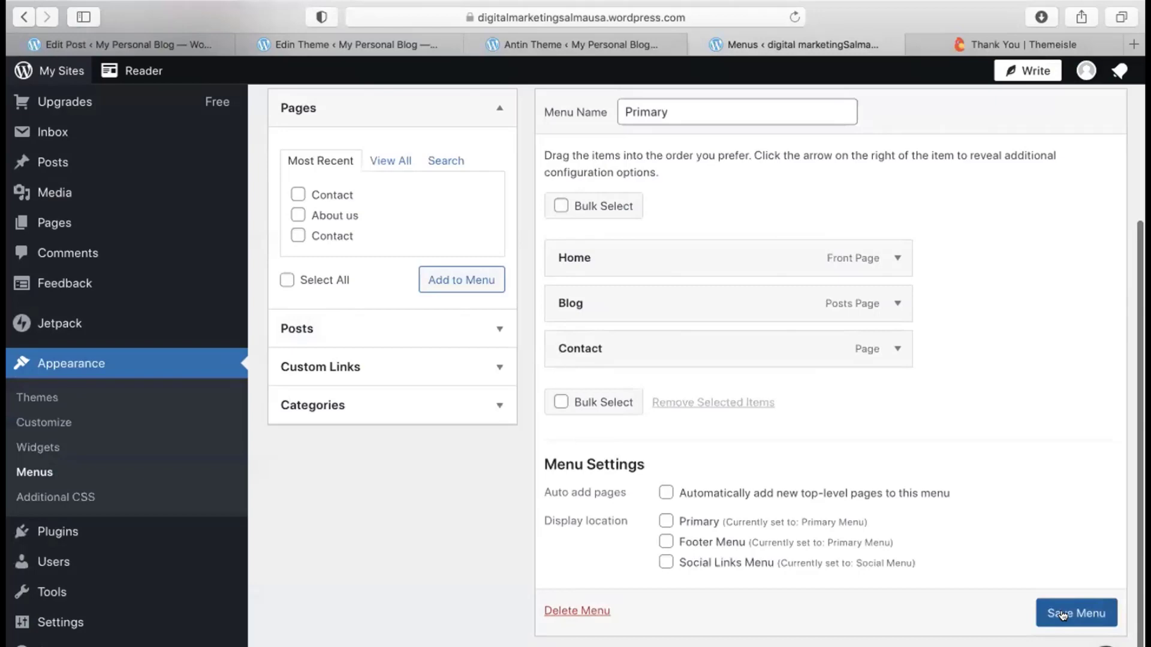
pyautogui.click(1062, 615)
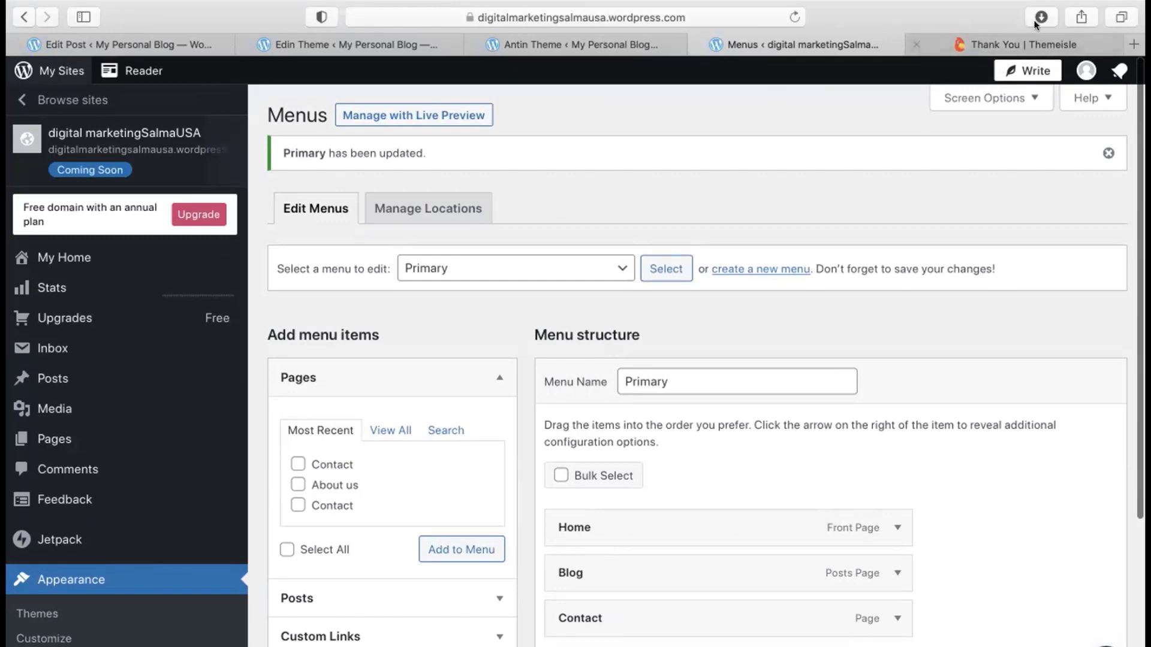
pyautogui.scroll(-3, 480, 426)
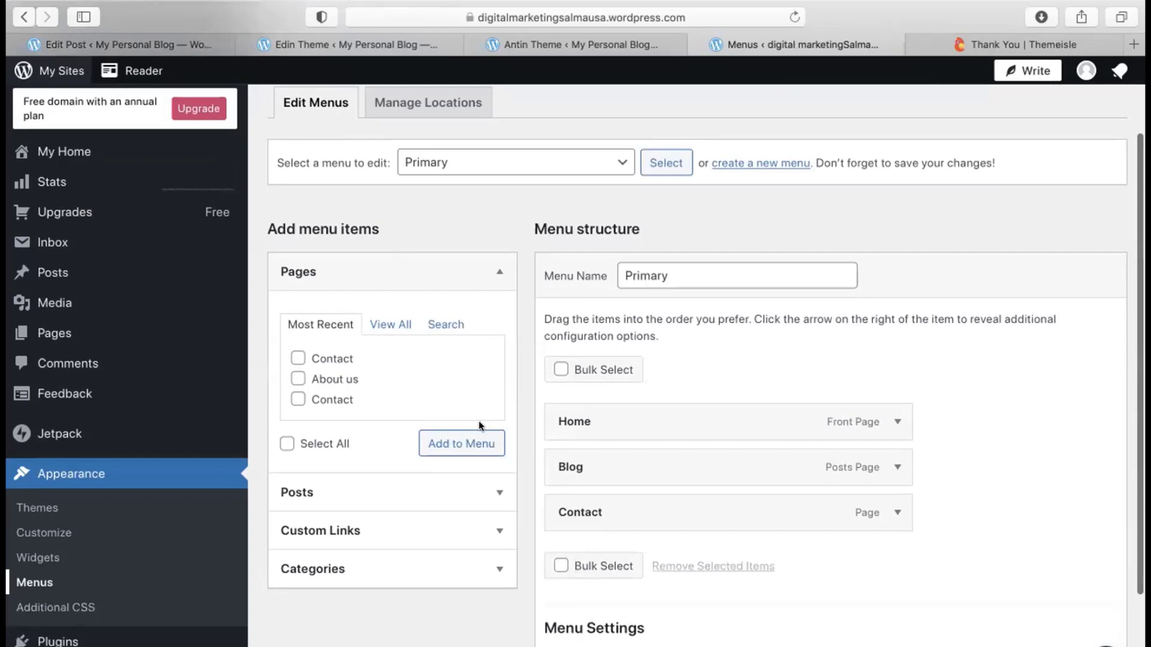
pyautogui.scroll(3, 478, 420)
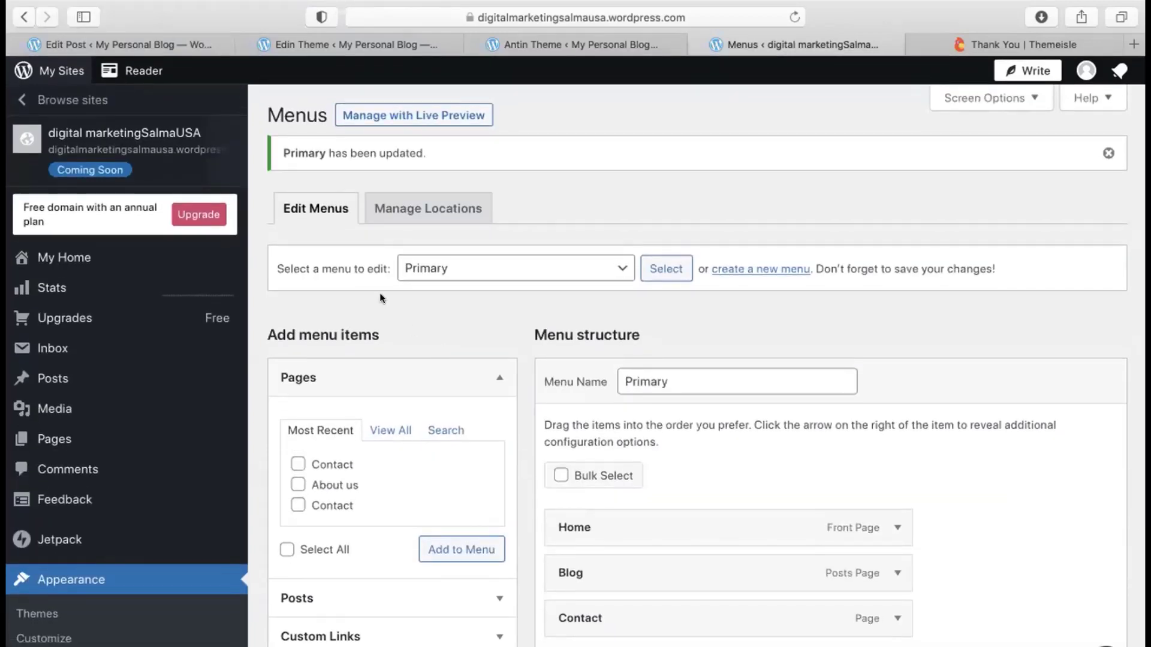
# Open the live site in a new tab and view its Contact page.
pyautogui.rightClick(115, 132)
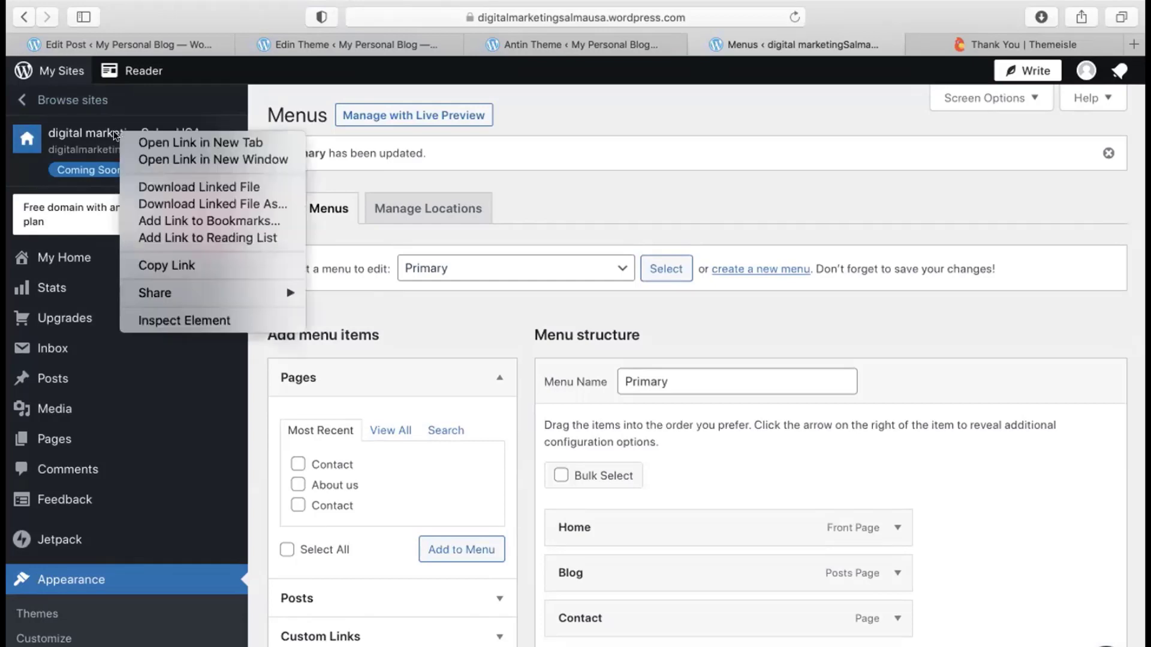
pyautogui.click(167, 142)
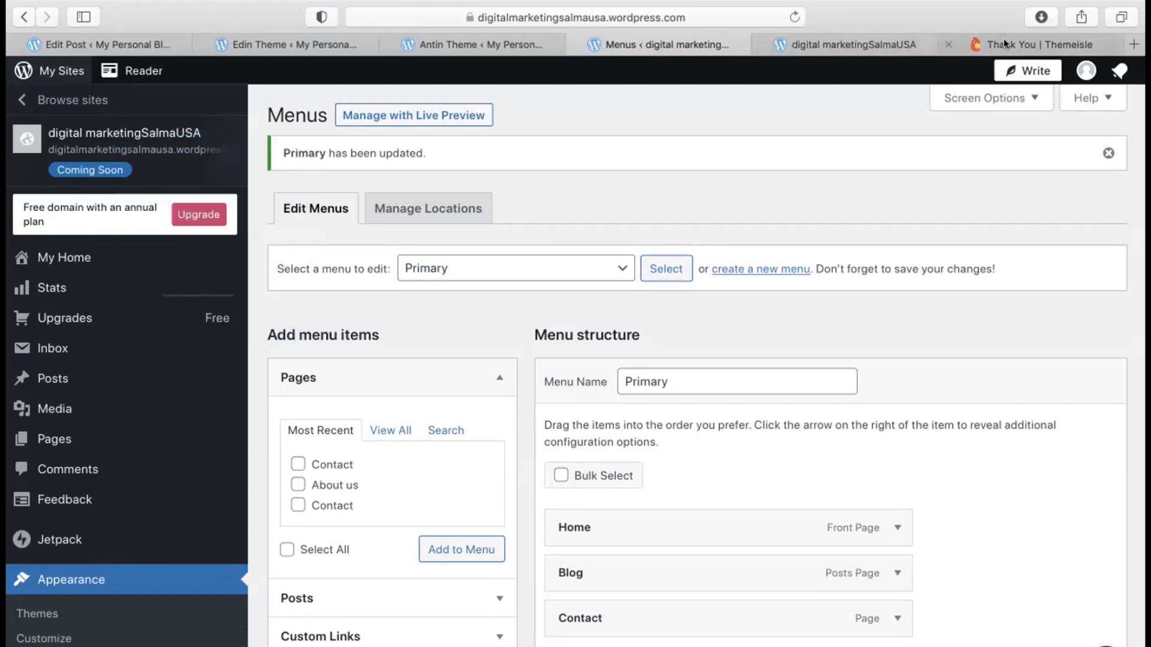
pyautogui.click(869, 39)
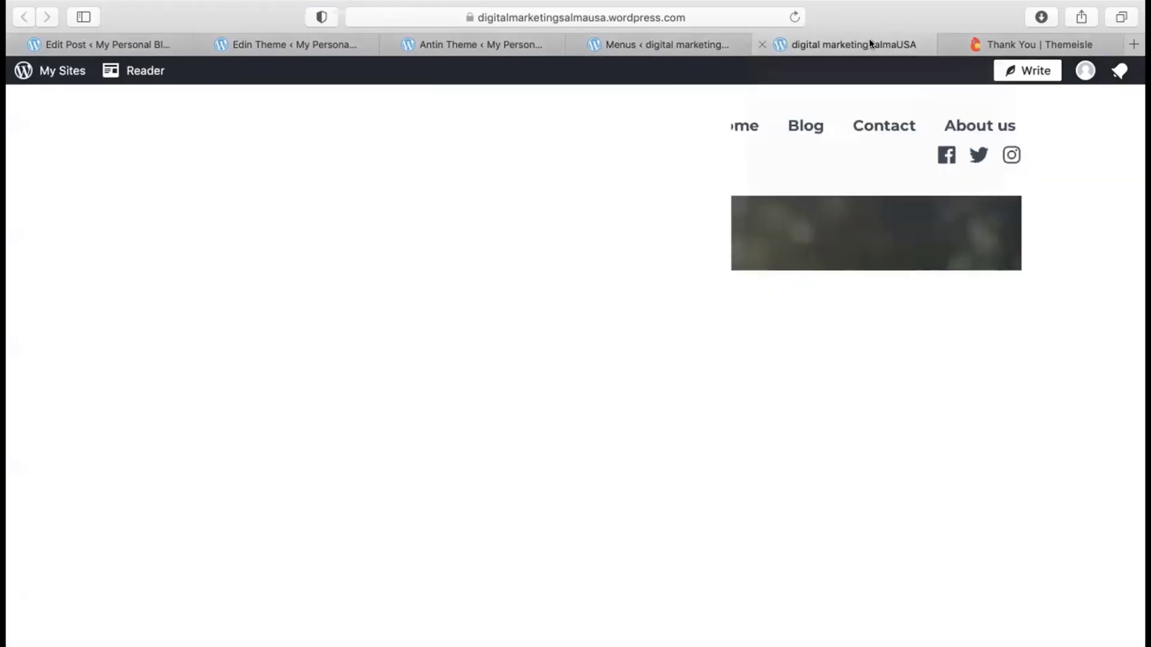
pyautogui.scroll(-5, 810, 278)
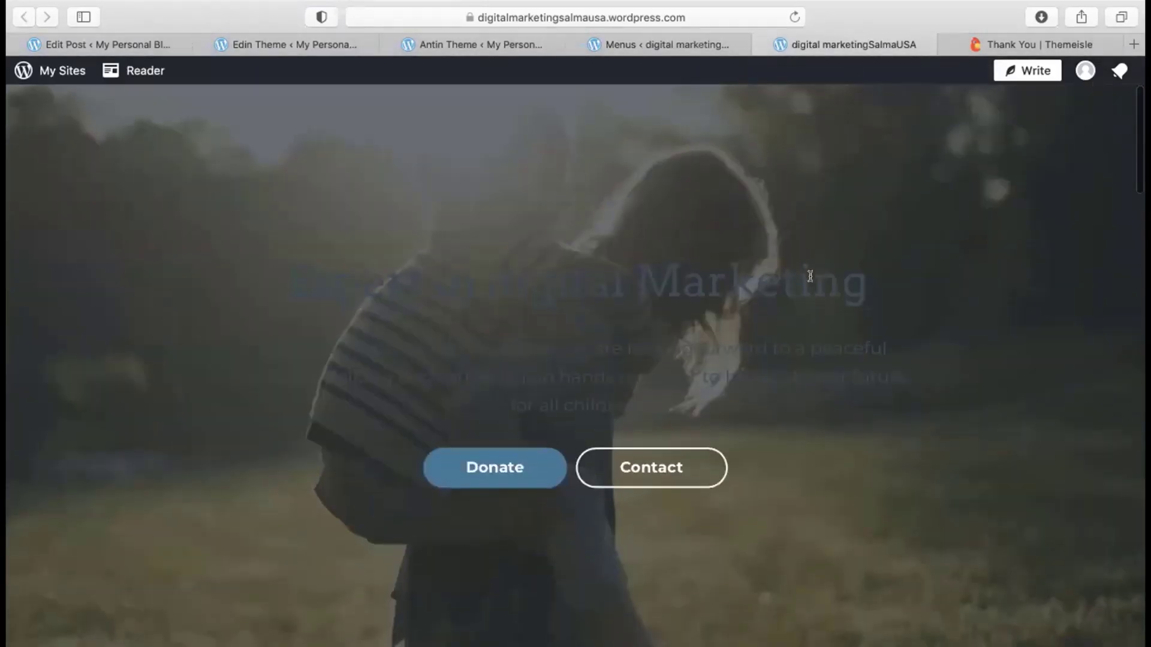
pyautogui.scroll(5, 885, 172)
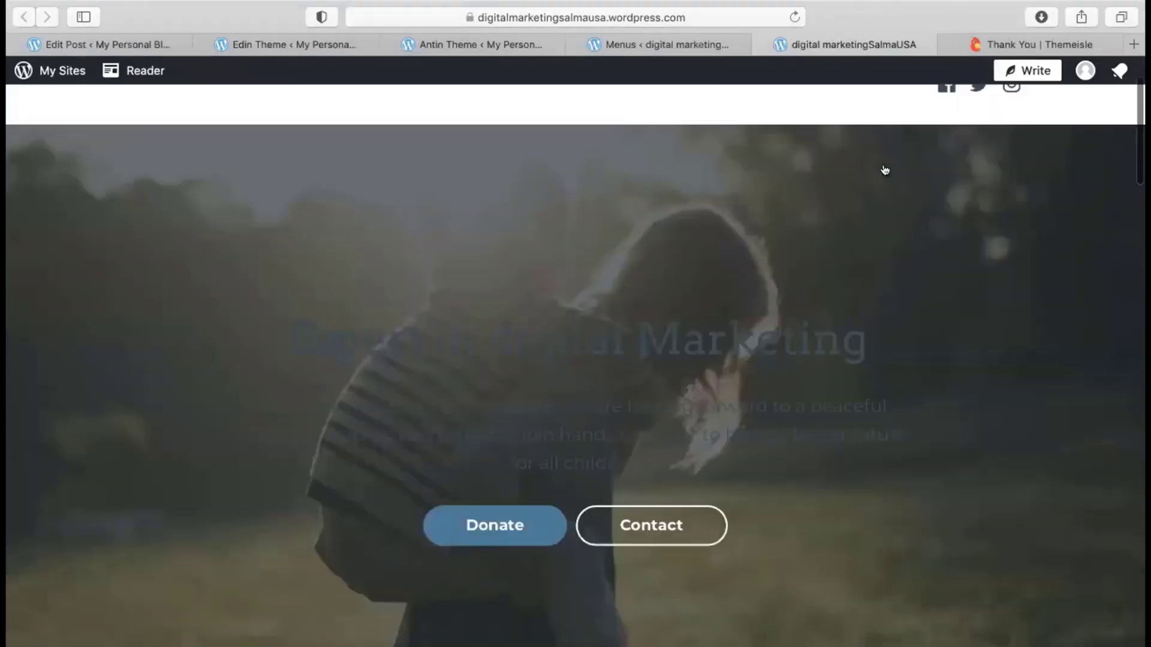
pyautogui.click(885, 170)
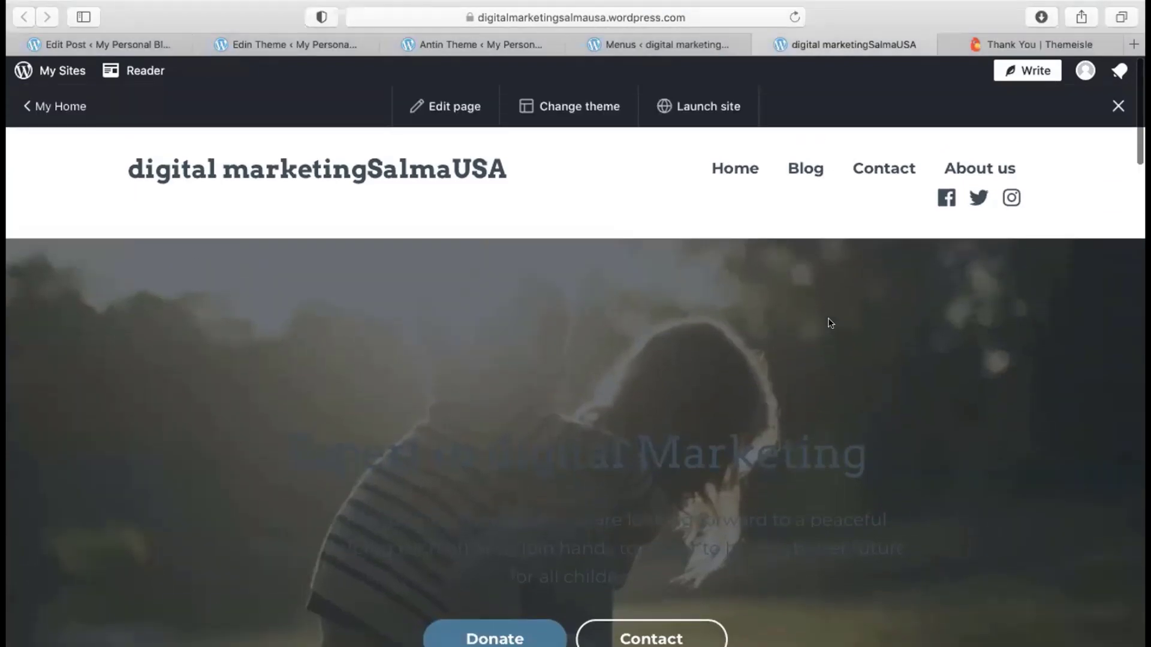
pyautogui.scroll(-1, 828, 323)
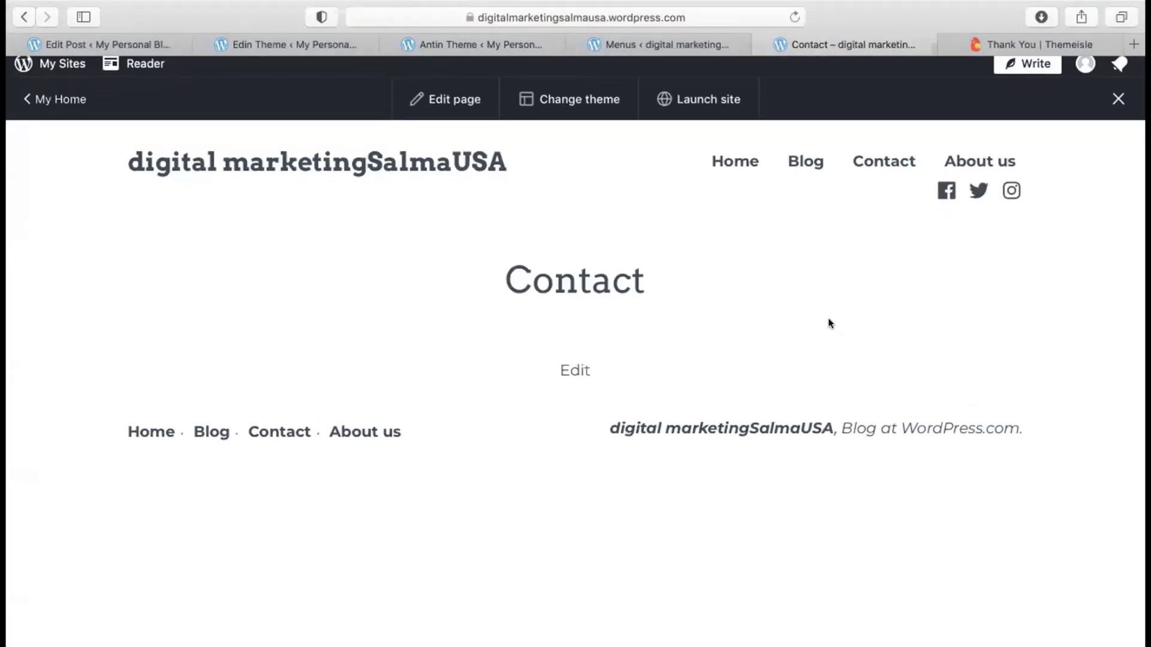
pyautogui.scroll(1, 830, 321)
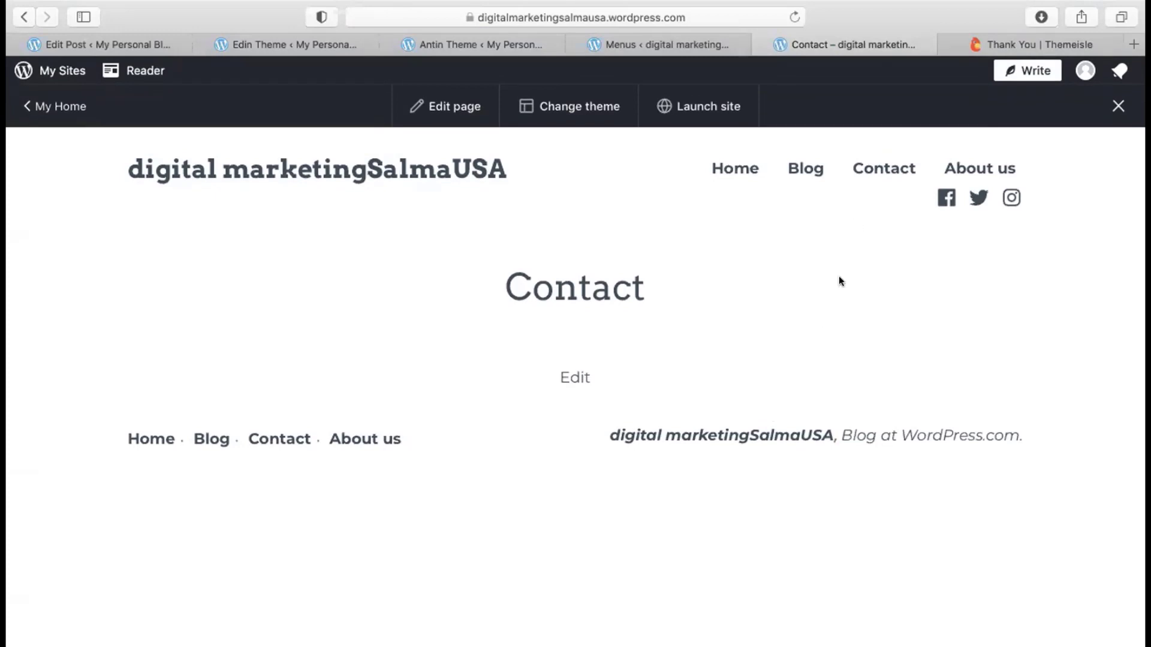
# Return to the Menus admin tab and launch the Customizer from Appearance.
pyautogui.click(961, 43)
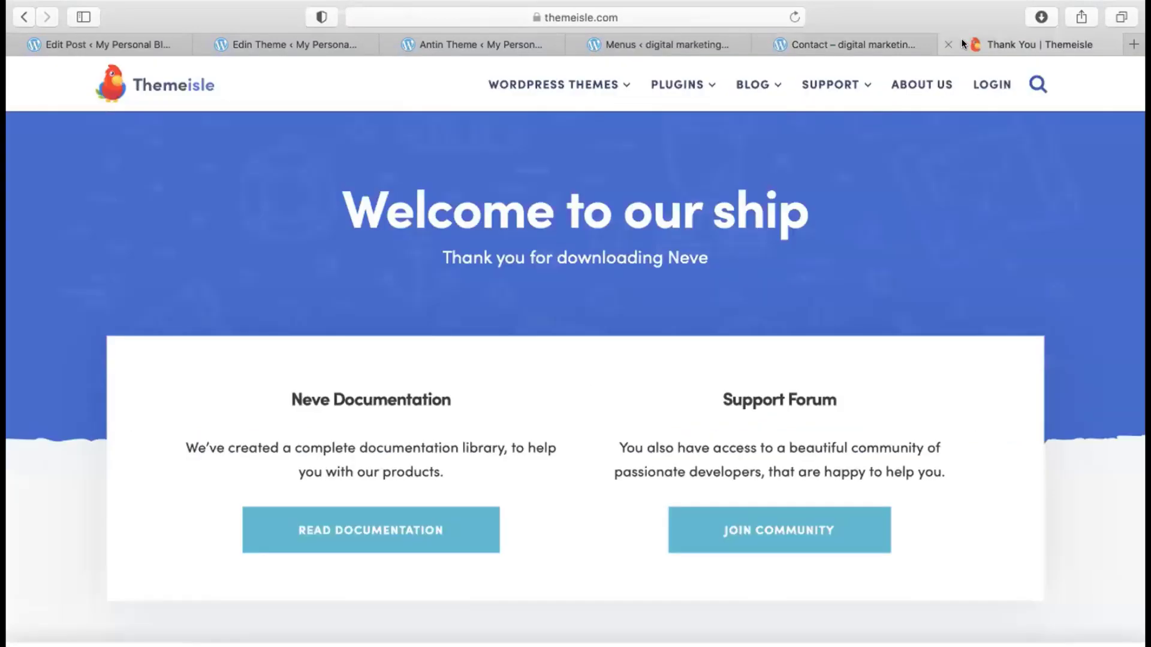
pyautogui.click(851, 34)
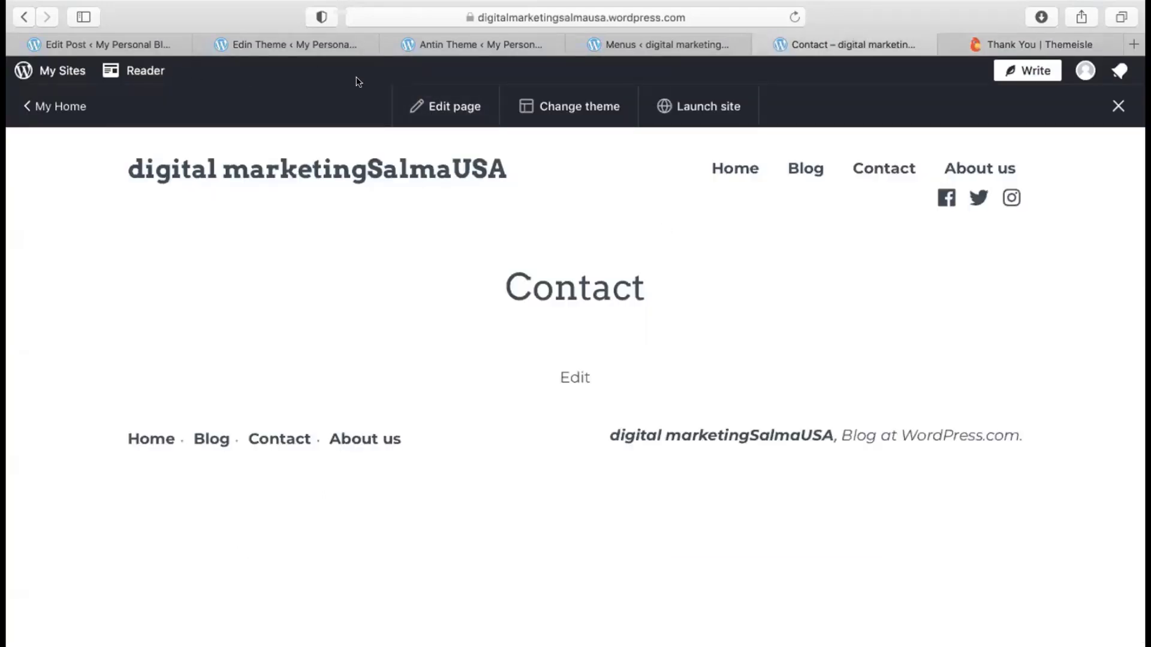
pyautogui.click(696, 40)
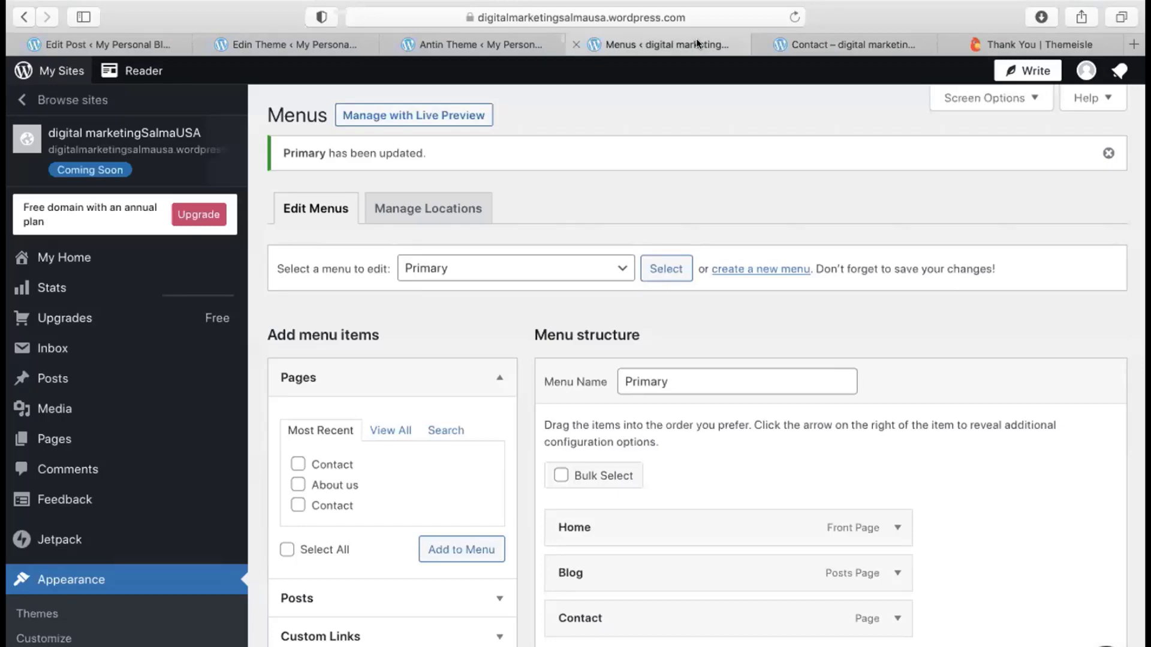
pyautogui.click(798, 40)
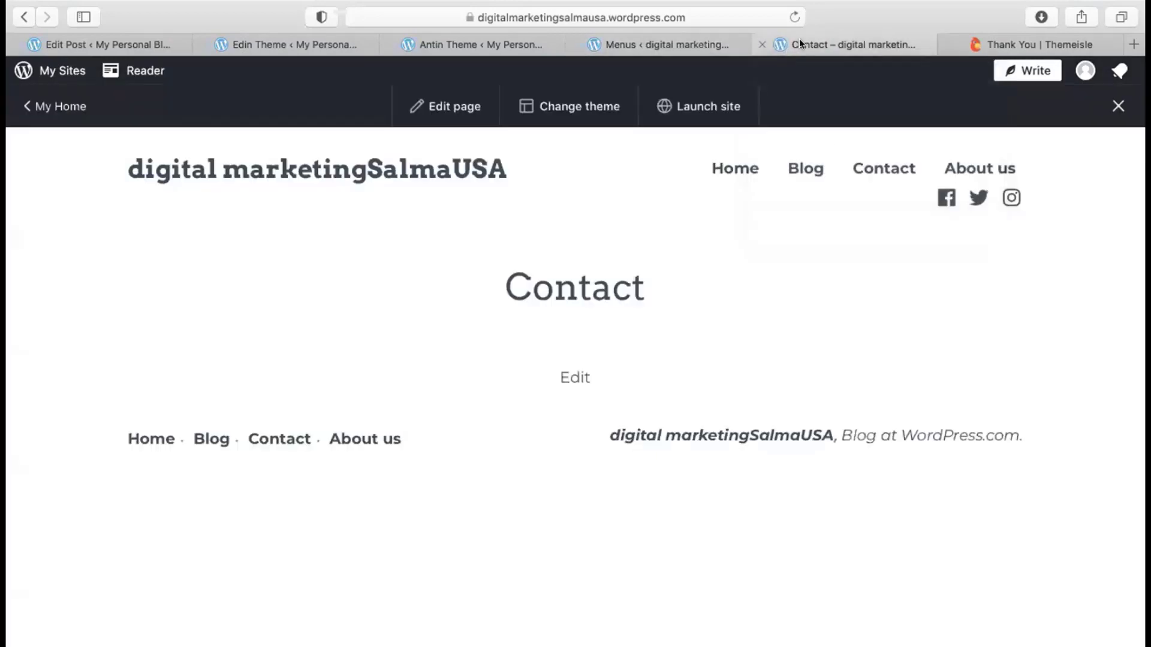
pyautogui.click(682, 37)
pyautogui.scroll(-3, 92, 614)
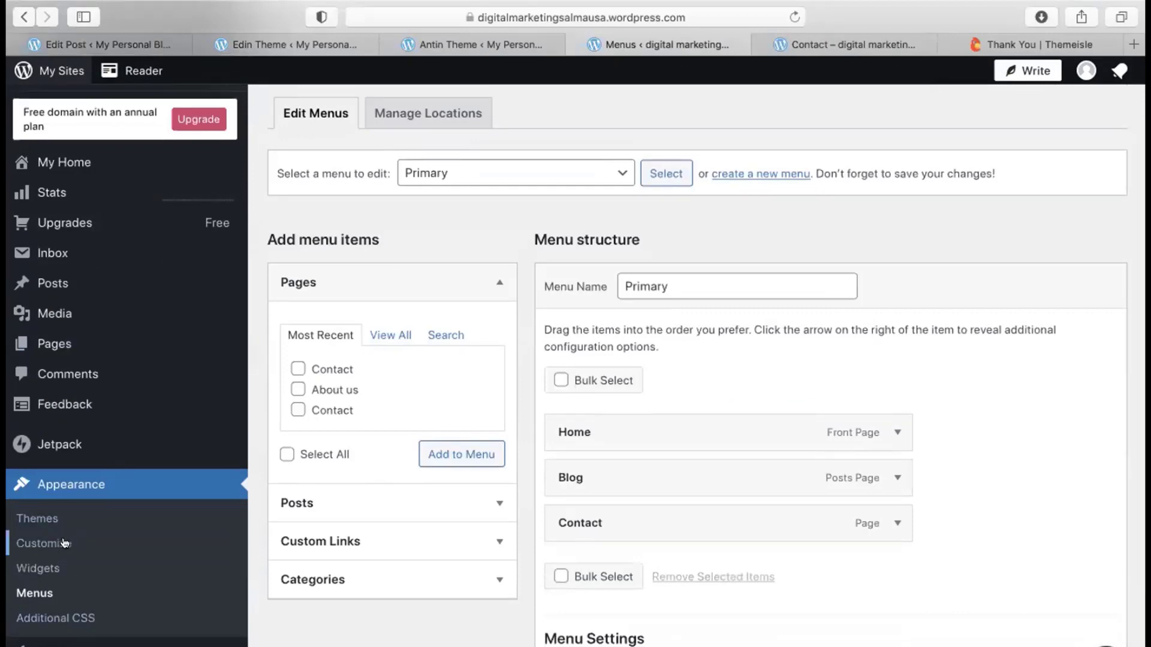
pyautogui.click(64, 542)
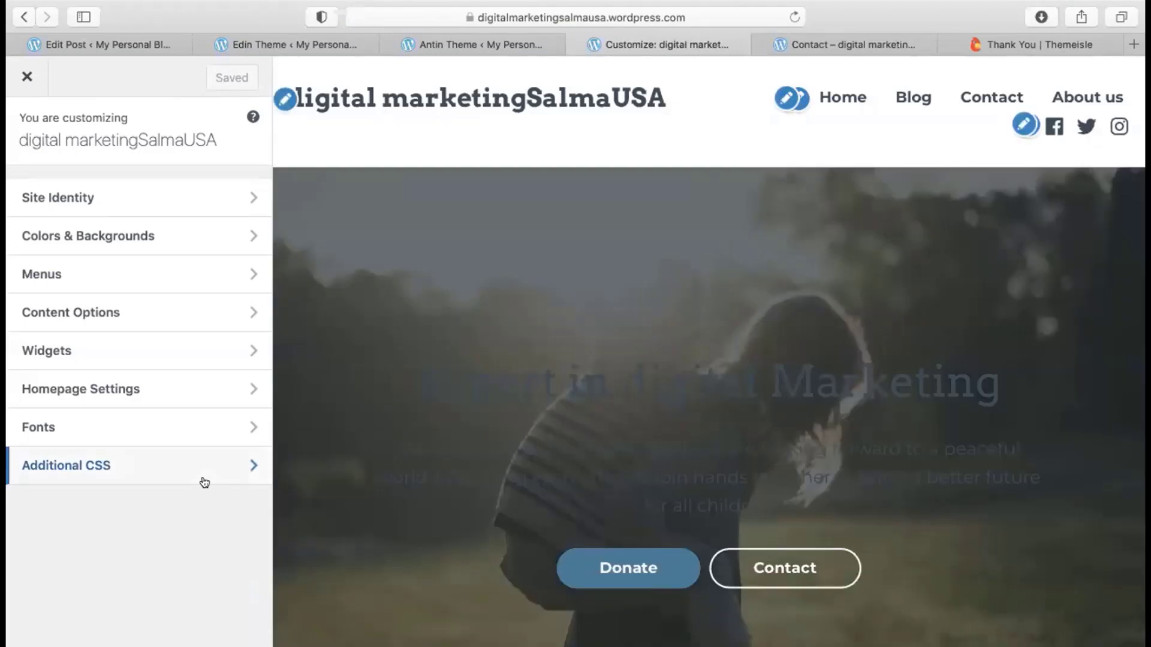
# Open the Customizer's Primary Menu and inspect the Contact item's label and linked page.
pyautogui.click(78, 275)
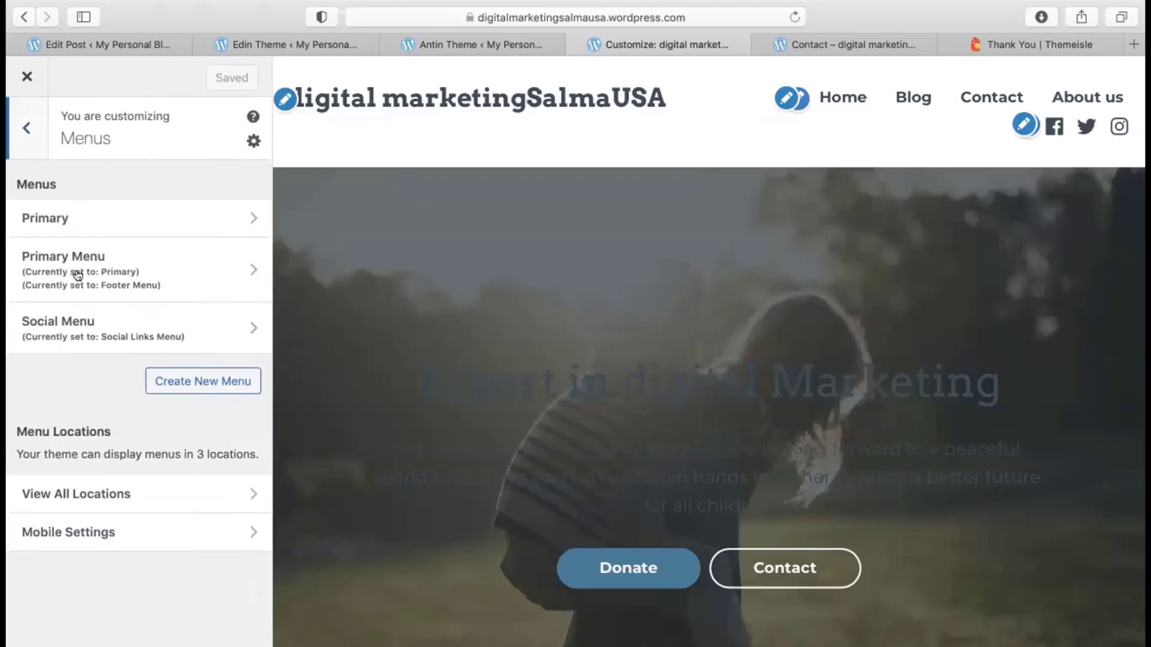
pyautogui.click(136, 257)
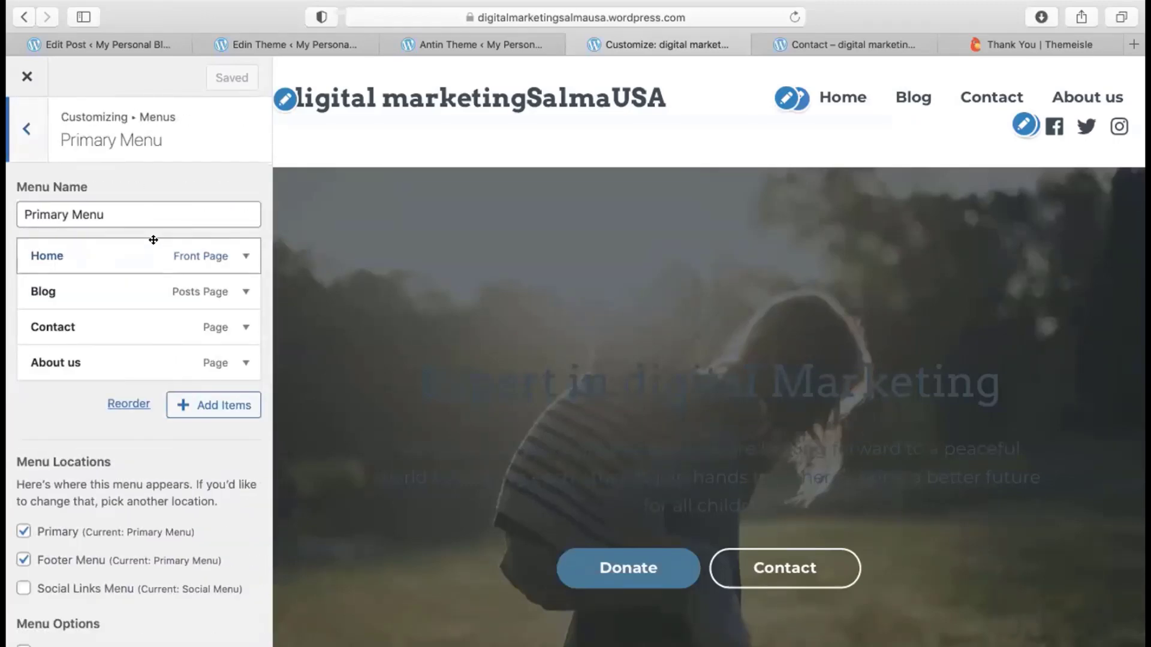
pyautogui.click(127, 327)
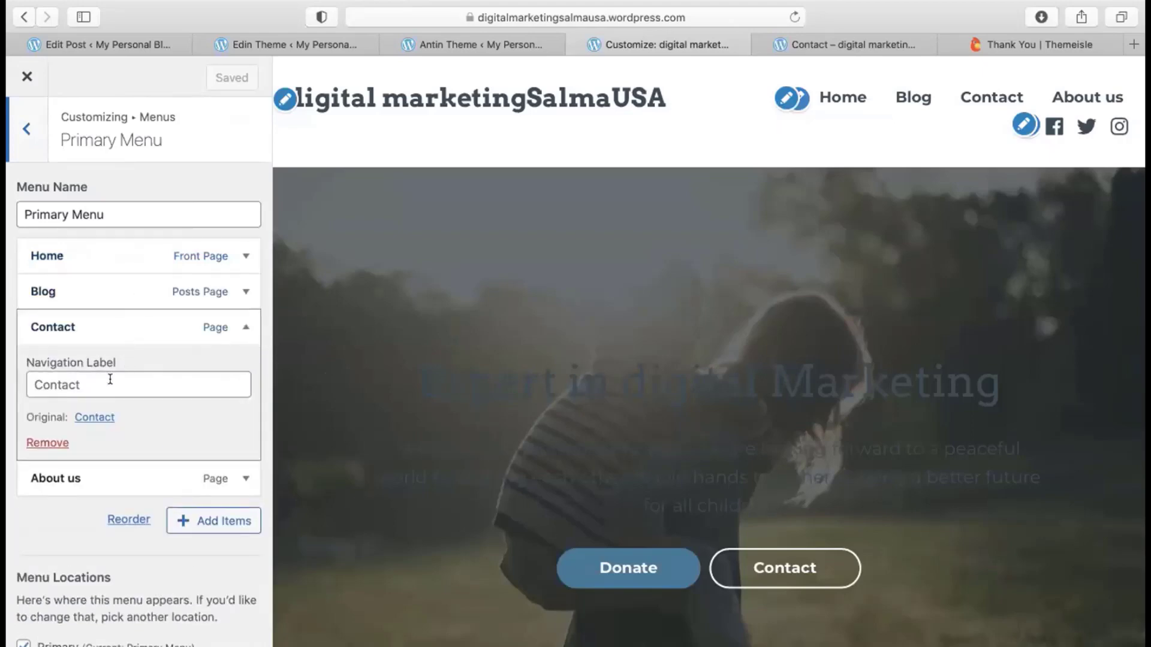
pyautogui.click(111, 380)
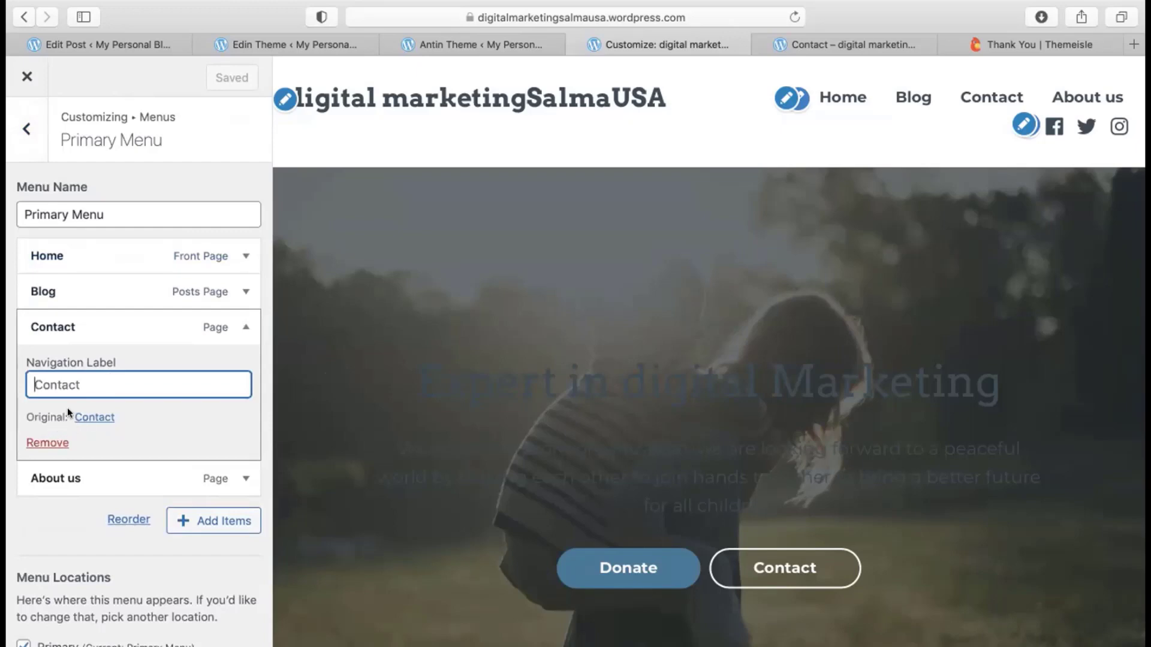
pyautogui.scroll(-3, 150, 467)
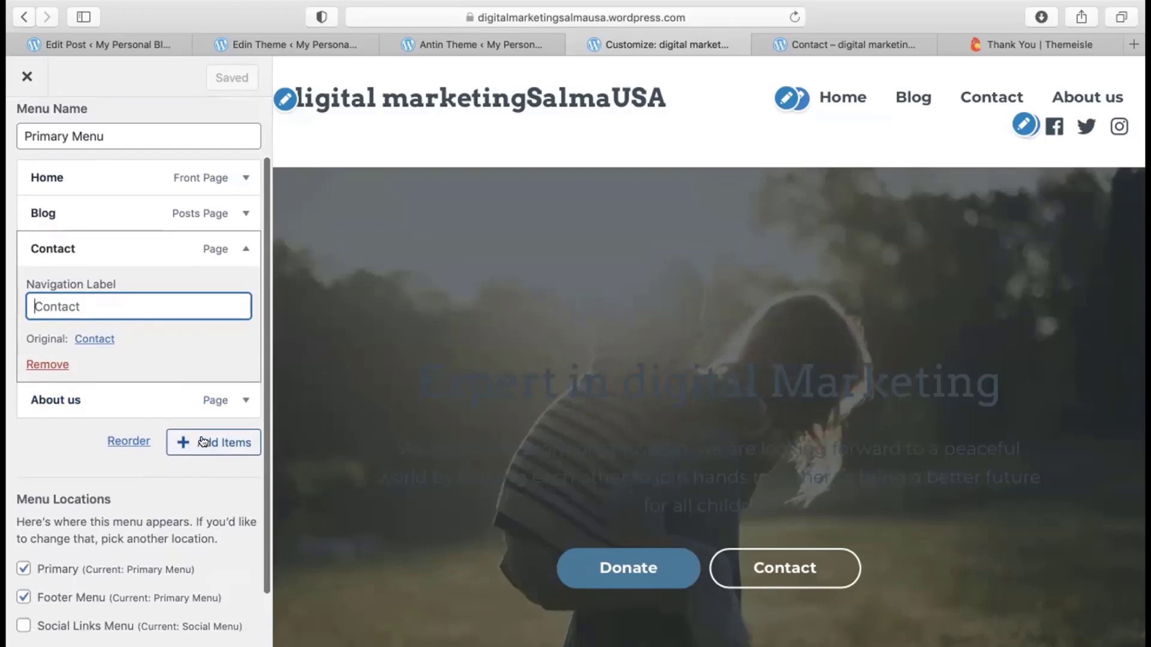
pyautogui.scroll(-3, 180, 440)
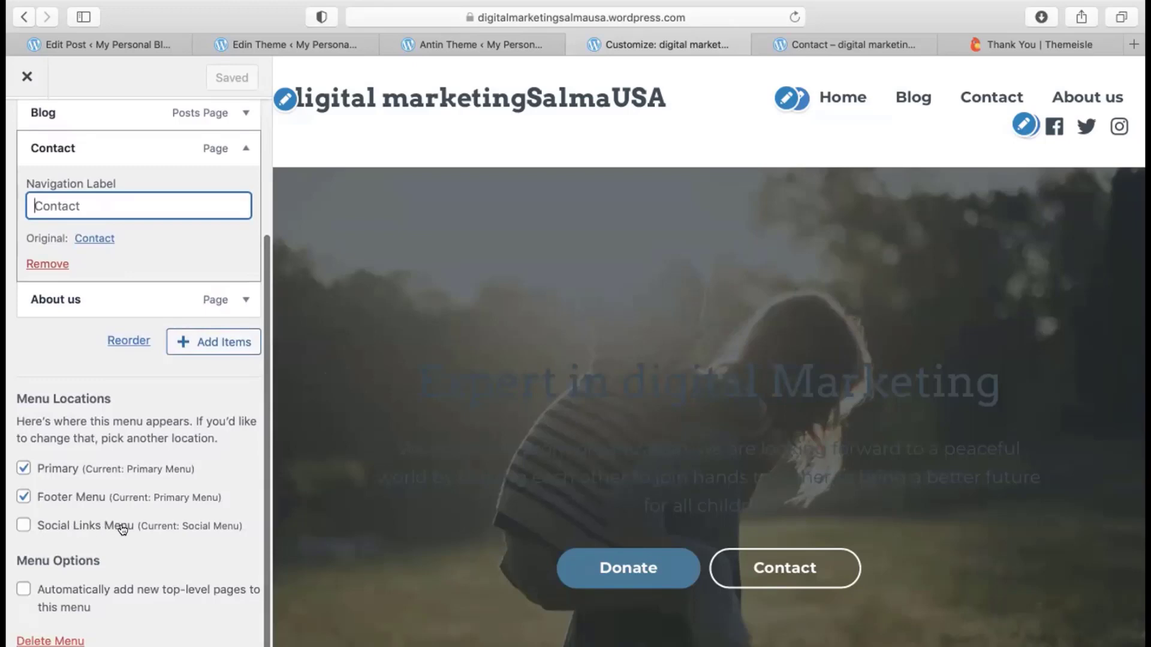
pyautogui.scroll(5, 122, 529)
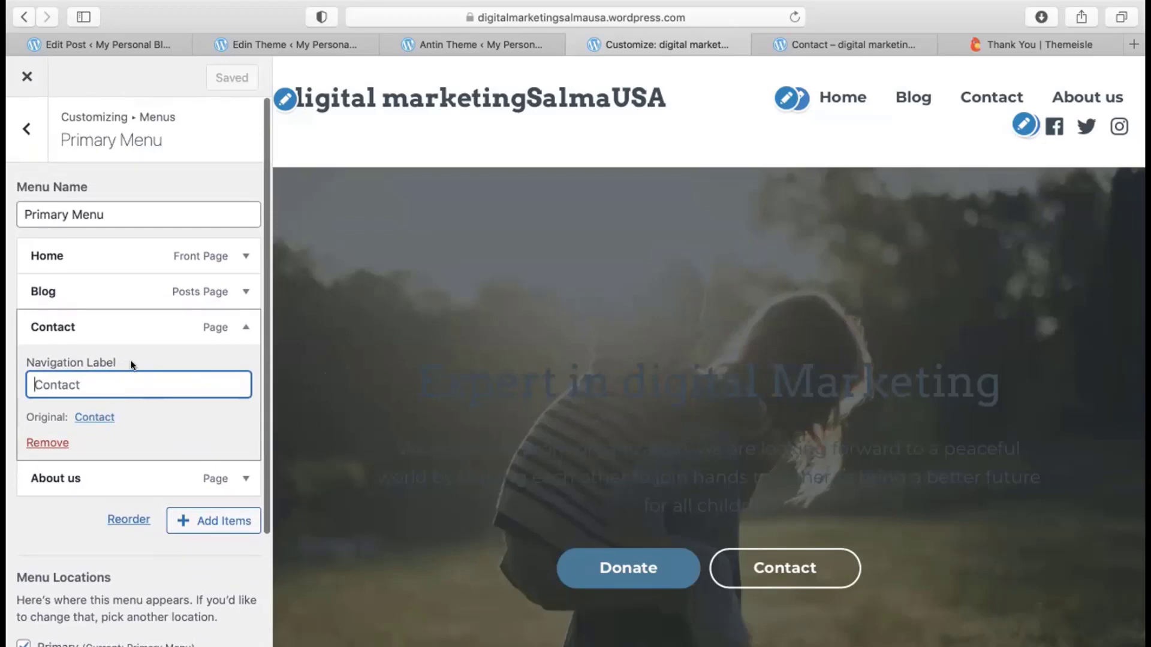
pyautogui.click(93, 417)
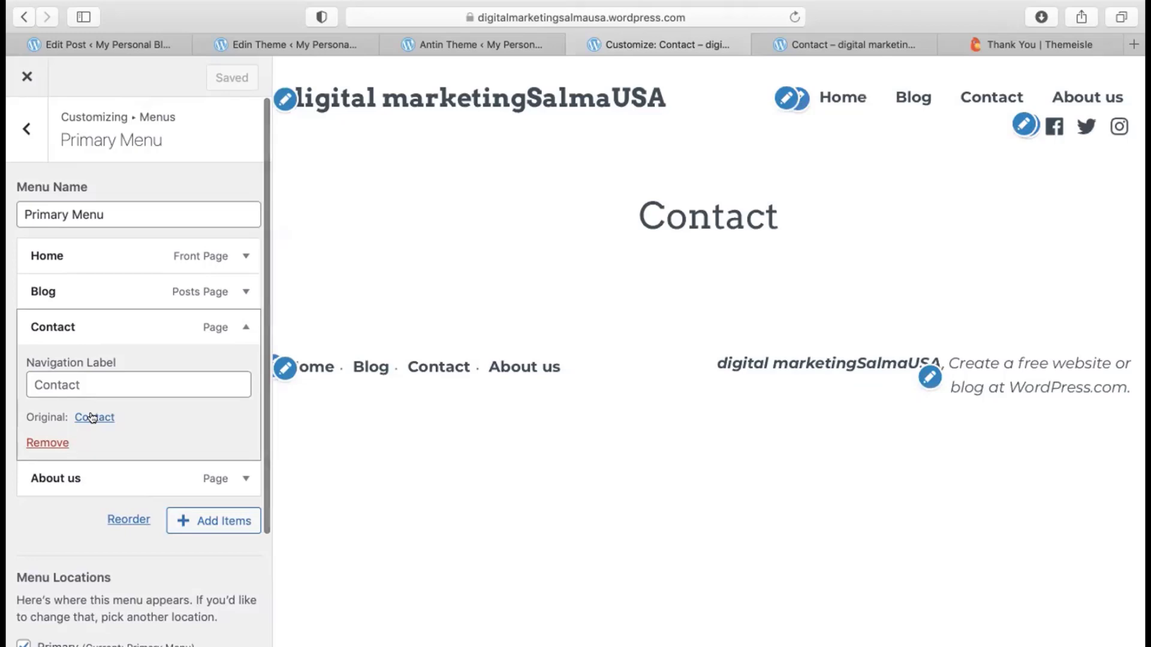
# Remove Contact and About us from the Primary Menu, save, and exit the Customizer.
pyautogui.click(60, 441)
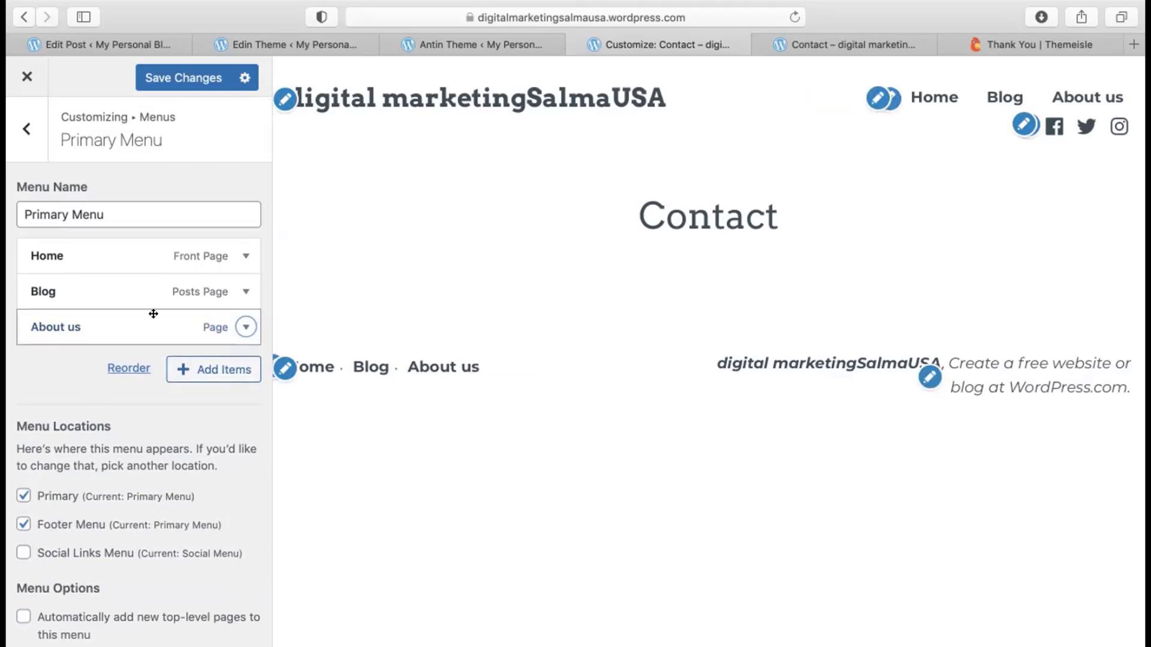
pyautogui.click(215, 324)
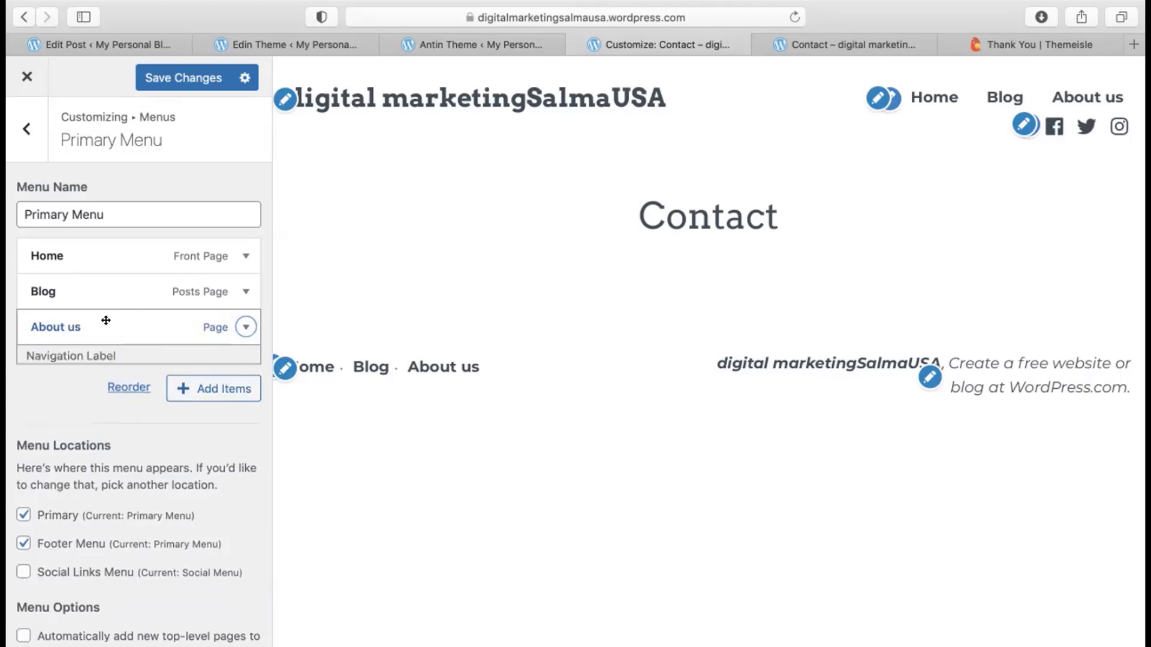
pyautogui.click(45, 438)
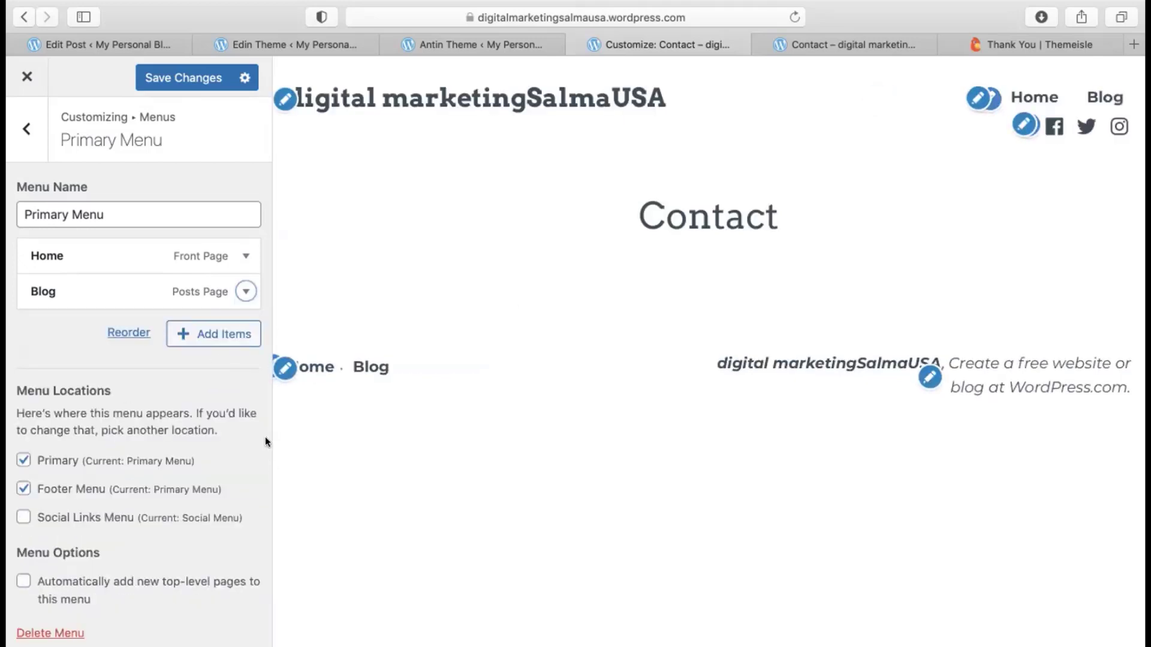
pyautogui.click(202, 75)
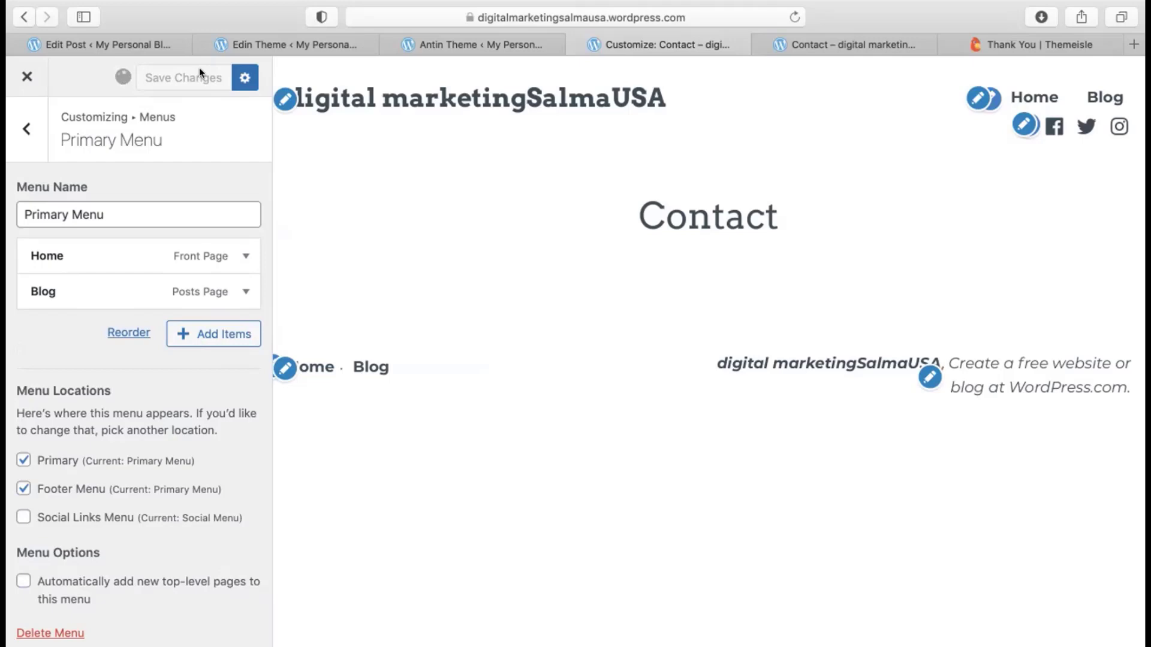
pyautogui.click(24, 73)
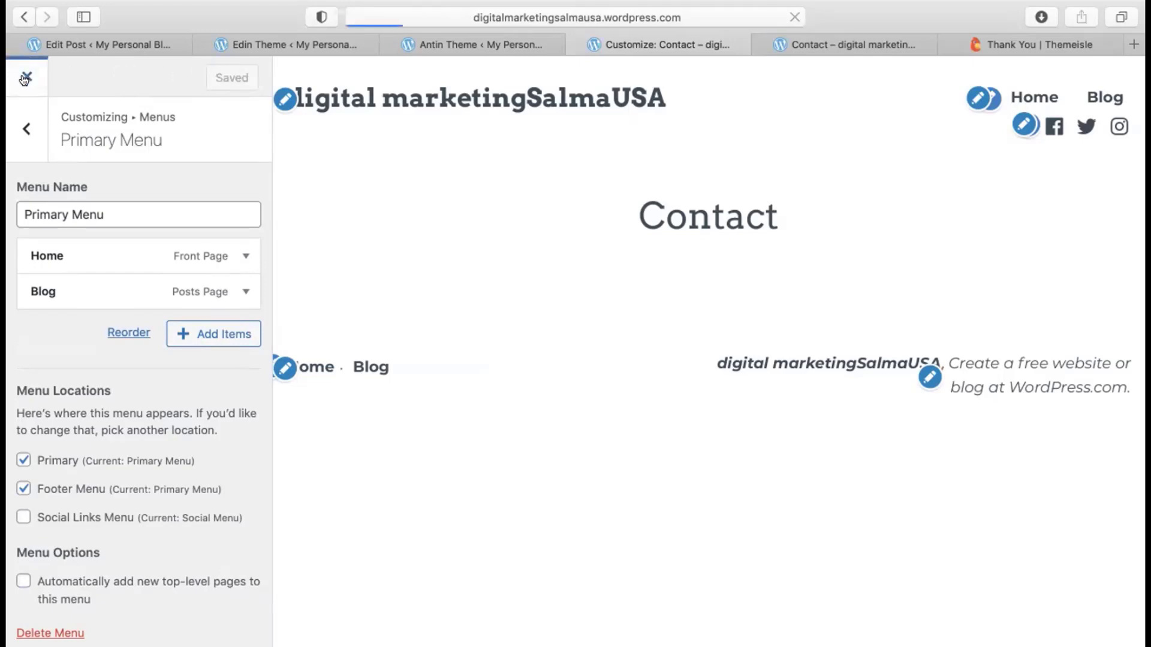
# Choose Primary Menu (Primary, Footer Menu) as the menu to edit on Appearance > Menus.
pyautogui.scroll(-5, 237, 299)
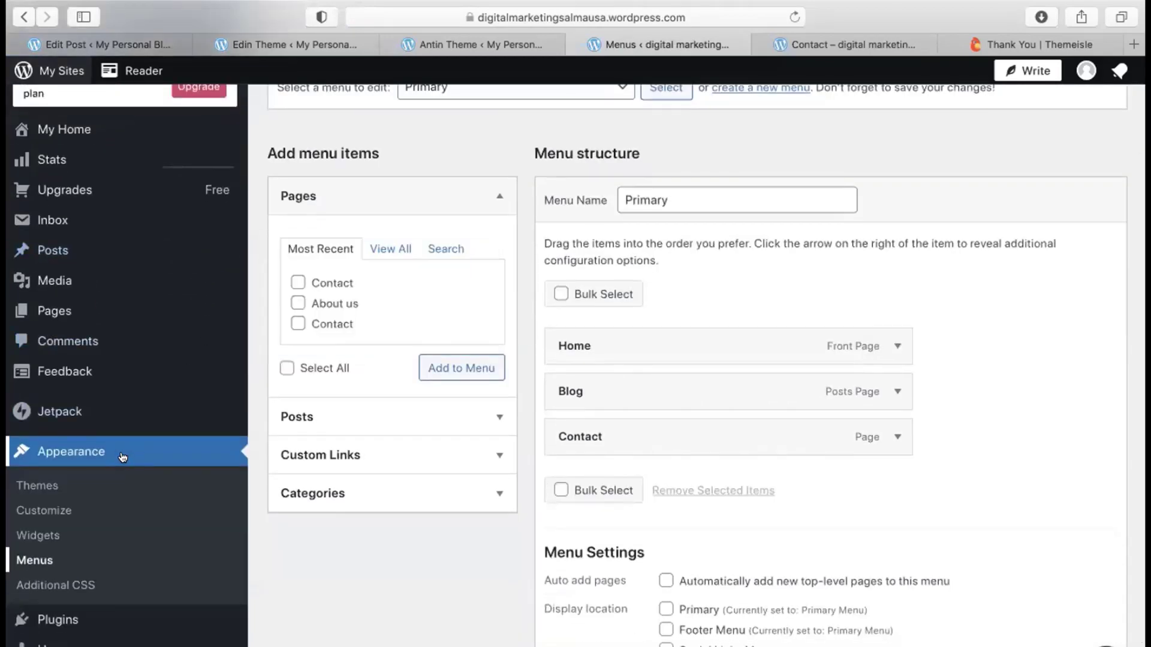
pyautogui.click(42, 561)
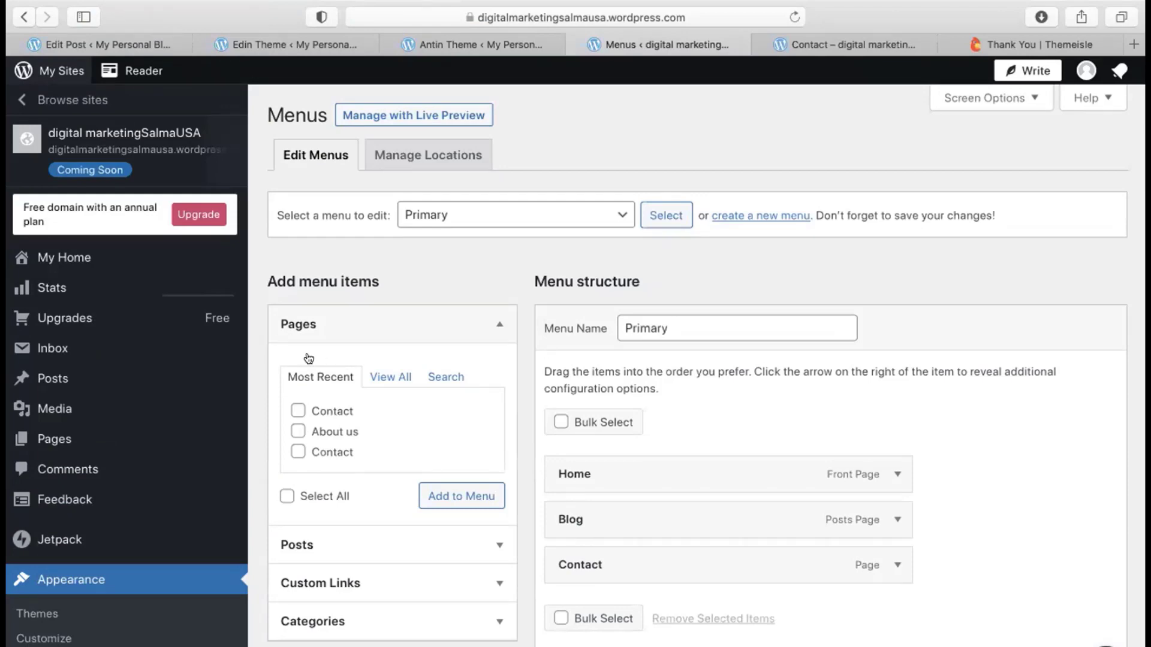
pyautogui.click(491, 216)
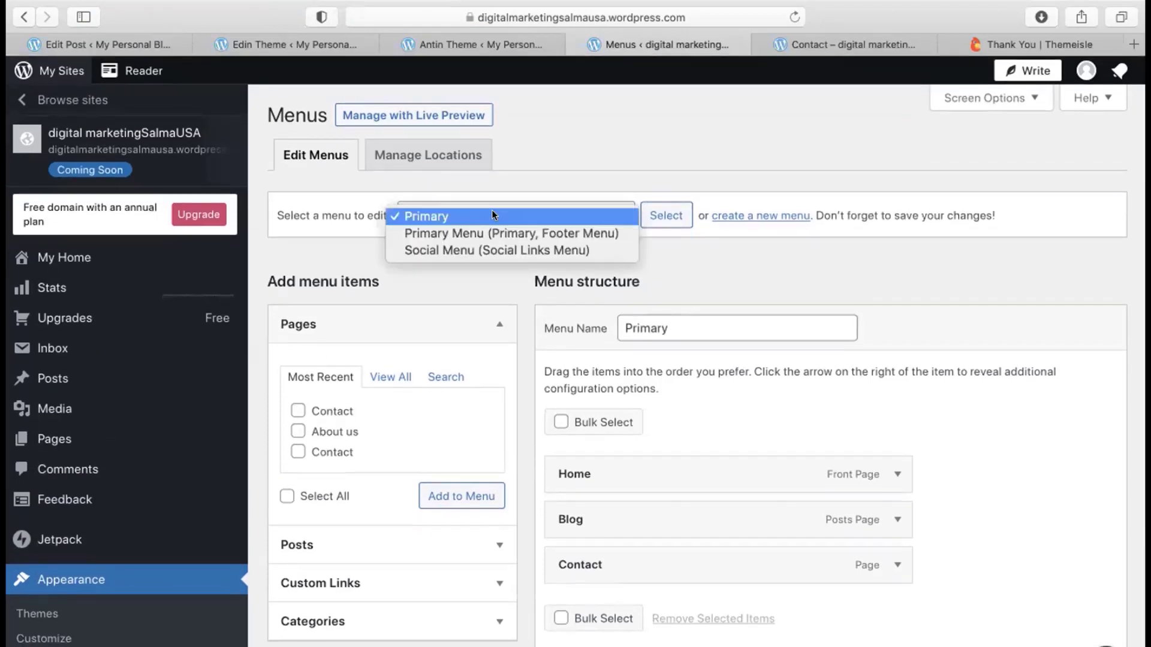
pyautogui.click(469, 233)
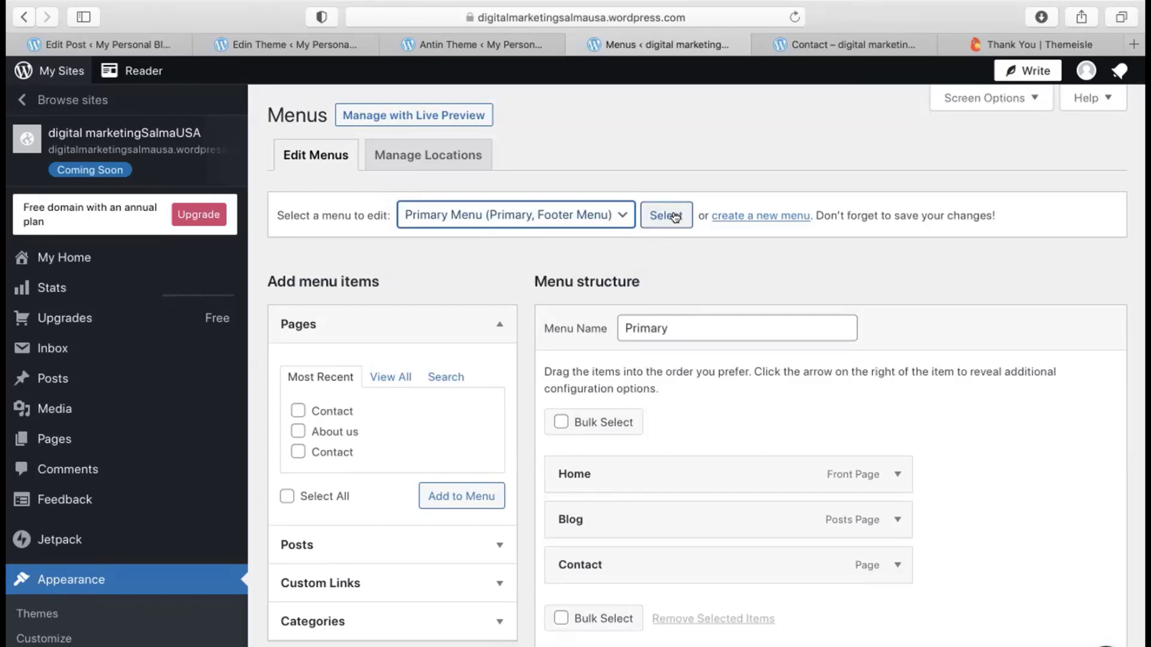
pyautogui.scroll(-4, 119, 455)
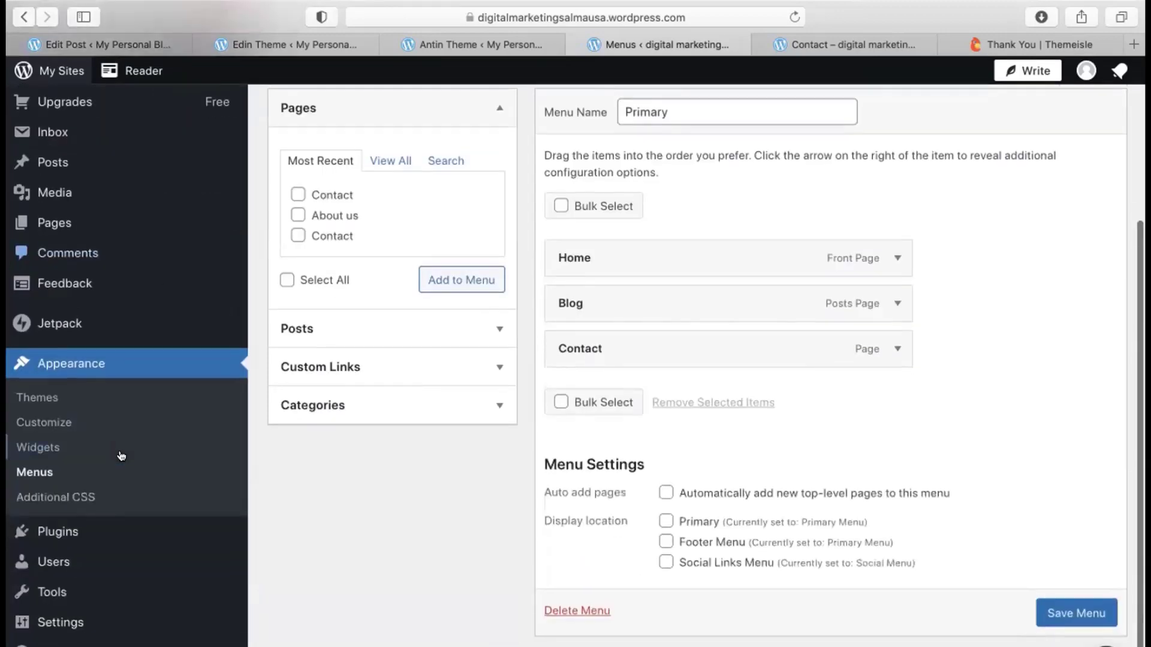
pyautogui.click(62, 623)
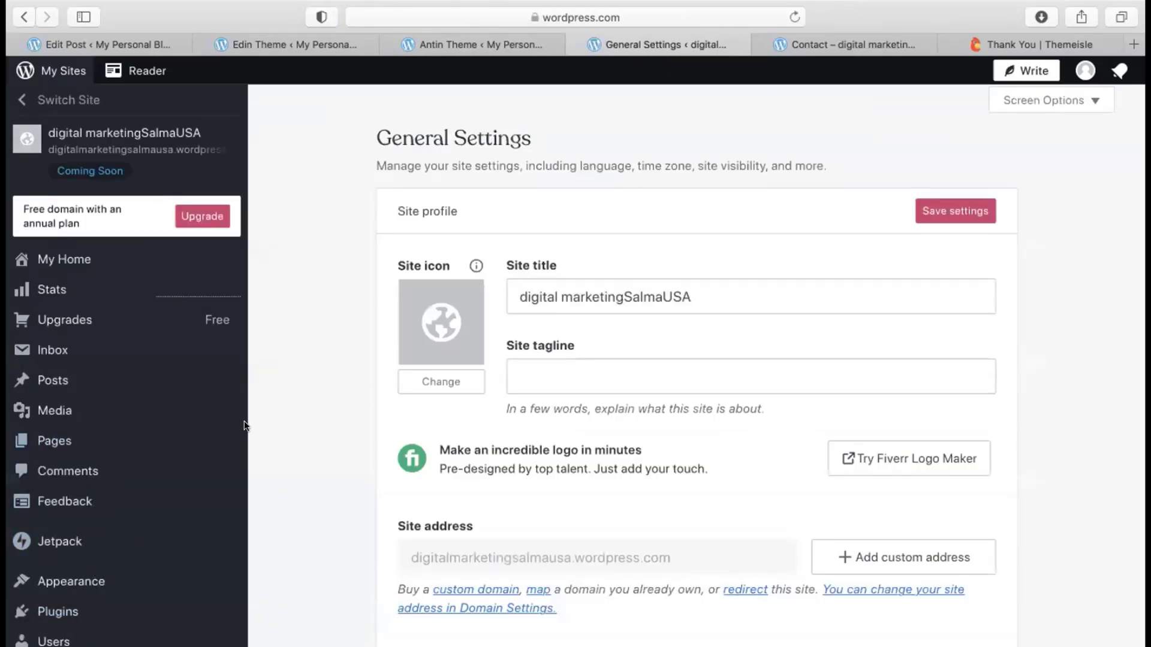
# Scroll through General Settings to review launch status, footer credit and site tools.
pyautogui.scroll(-10, 464, 487)
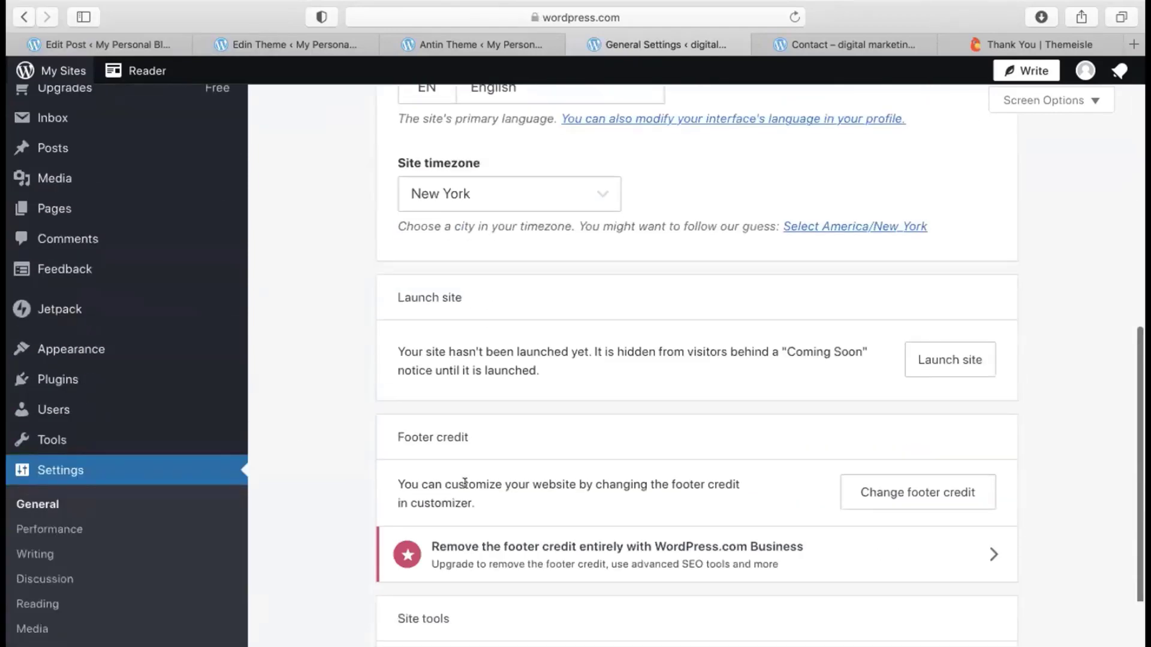
pyautogui.scroll(-5, 465, 483)
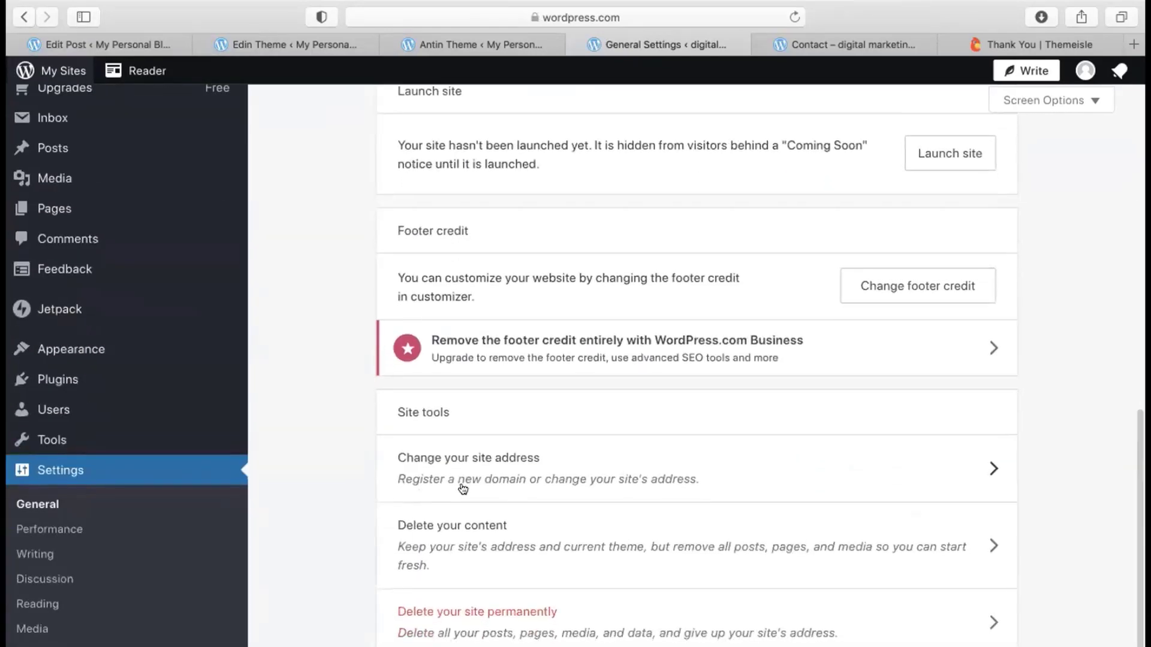
pyautogui.scroll(-2, 462, 488)
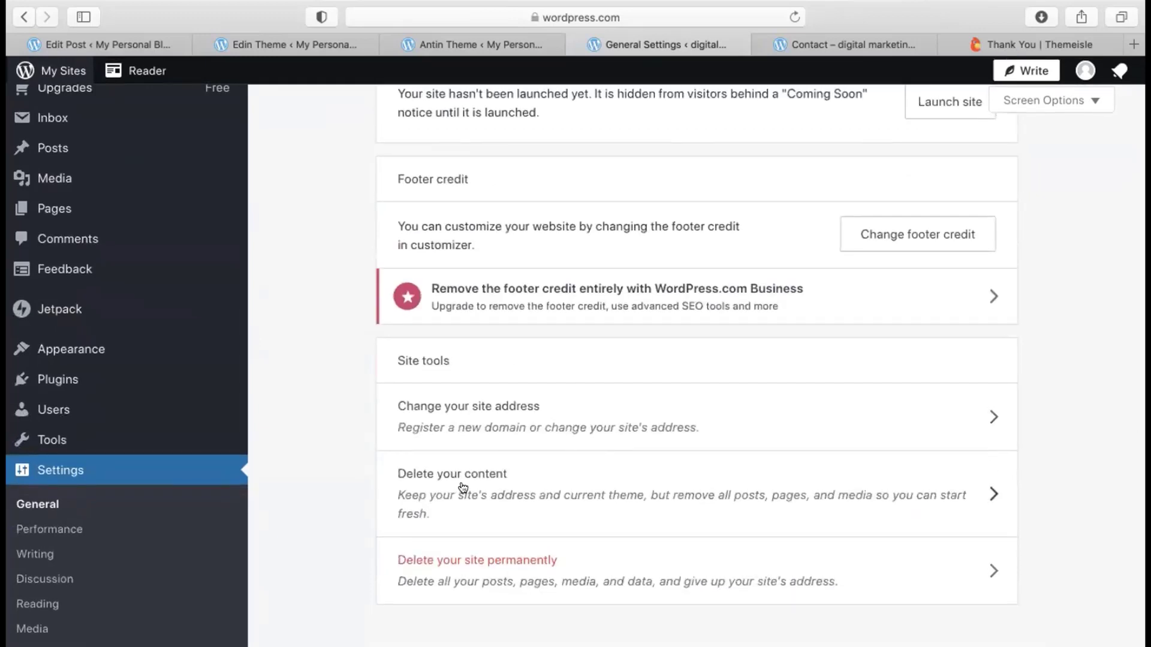
pyautogui.scroll(2, 462, 486)
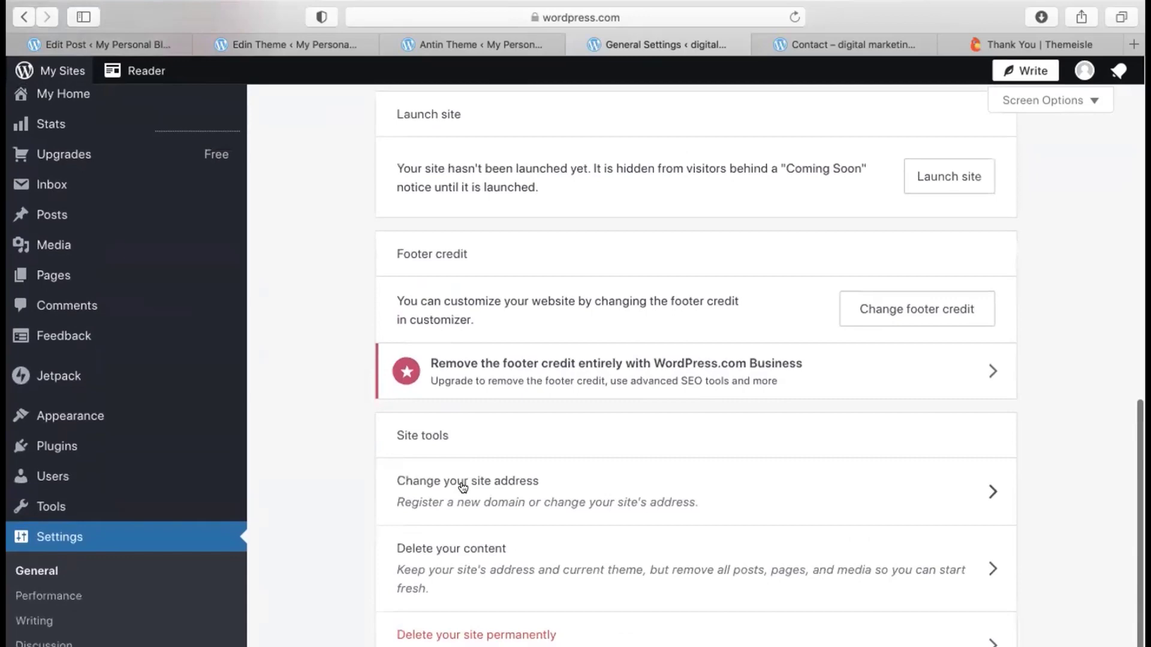
pyautogui.scroll(9, 463, 487)
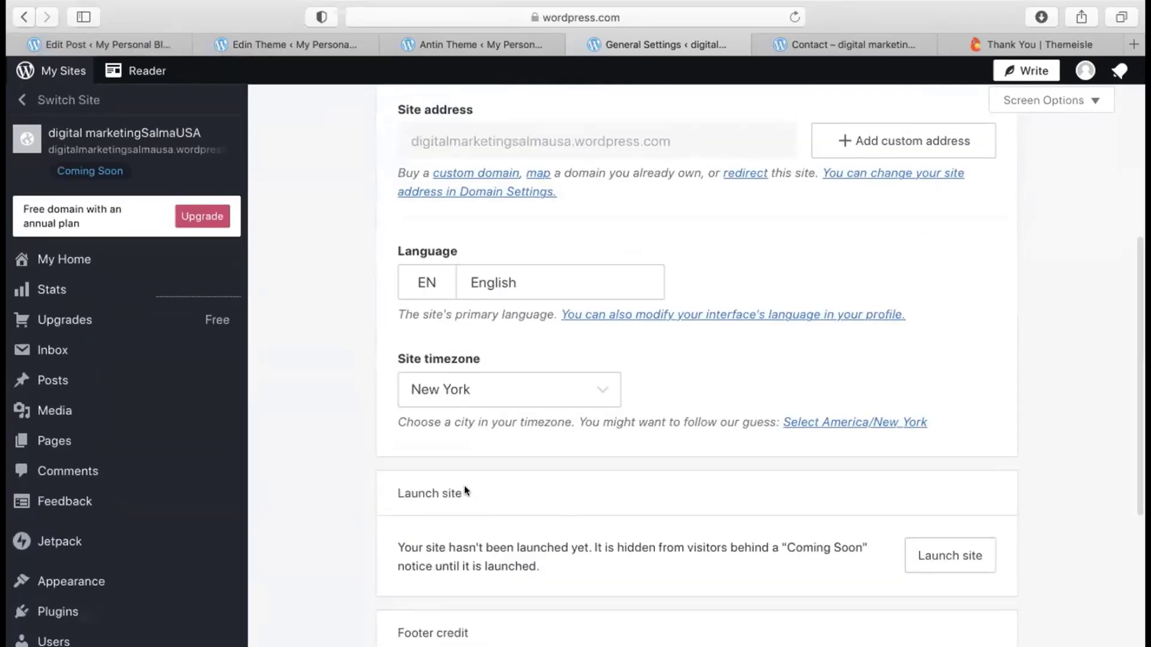
pyautogui.scroll(10, 464, 489)
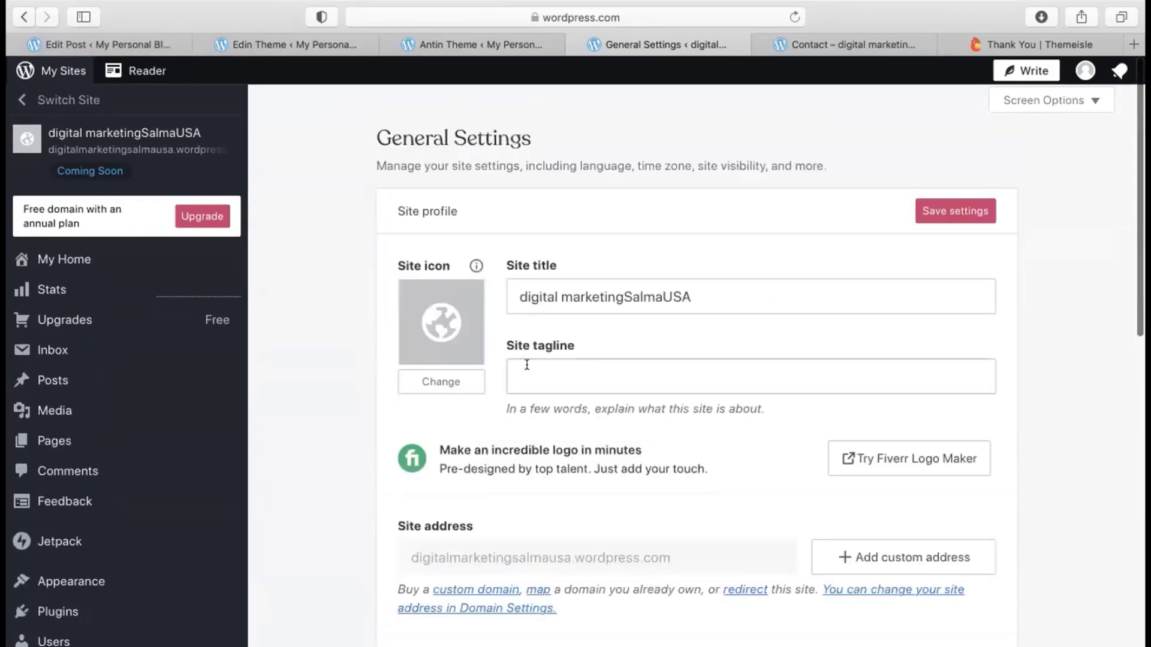
pyautogui.scroll(-1, 516, 396)
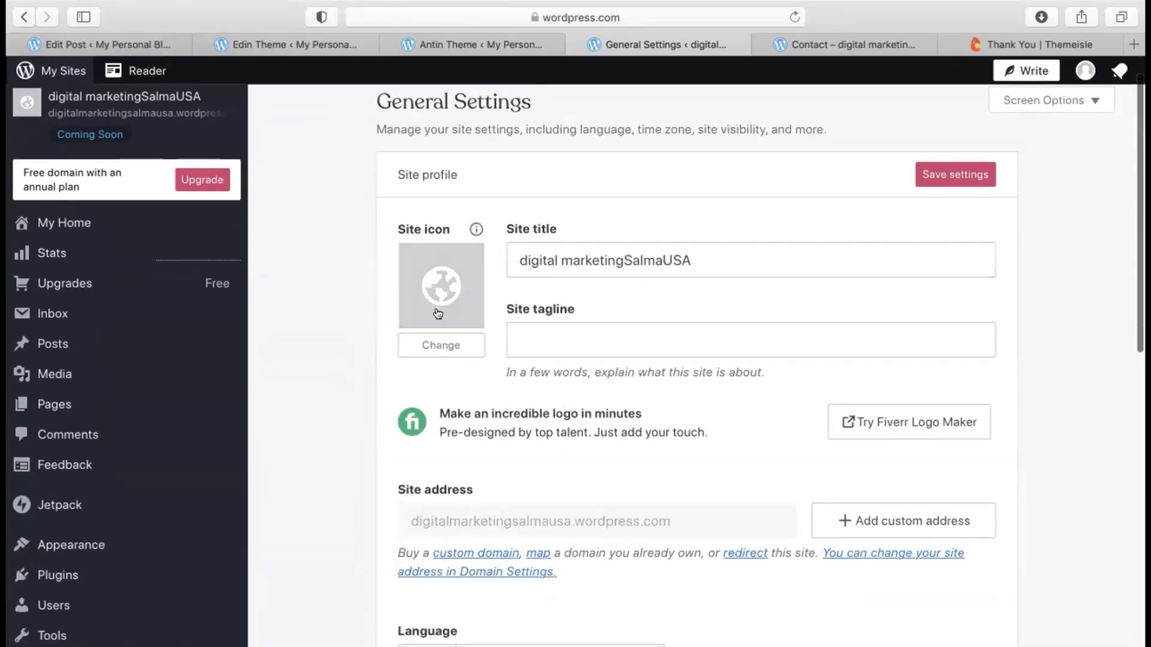
# Set the site icon to a square crop of the yellow bus beach photo.
pyautogui.click(441, 344)
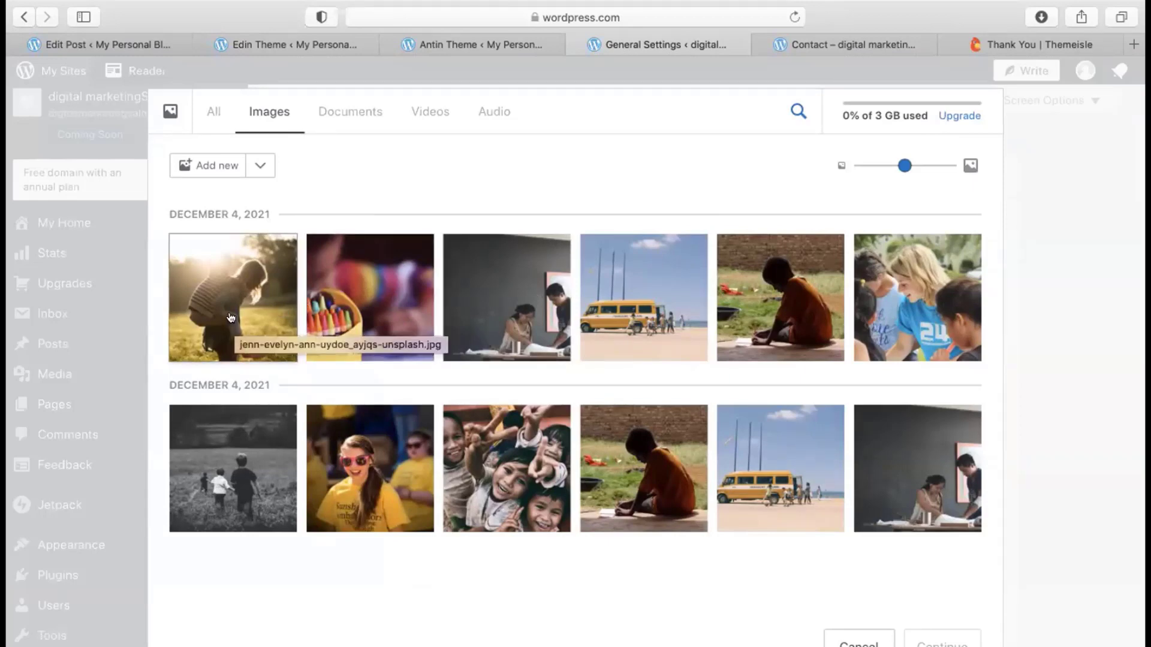
pyautogui.click(663, 328)
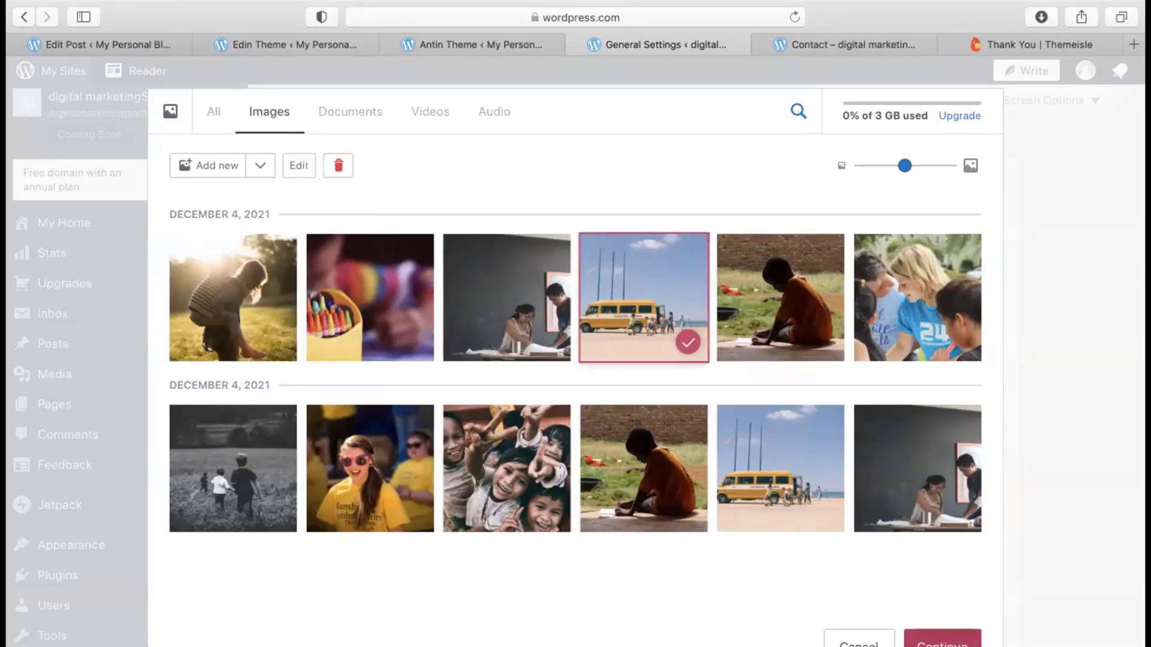
pyautogui.click(942, 640)
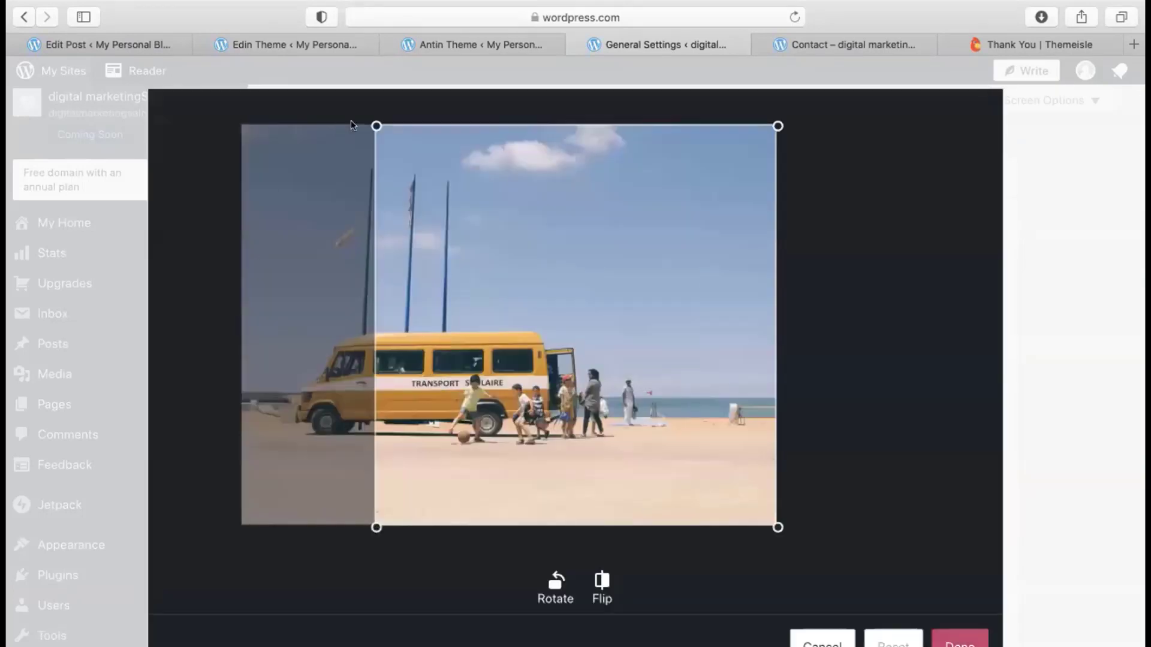
pyautogui.moveTo(372, 121); pyautogui.dragTo(293, 112)
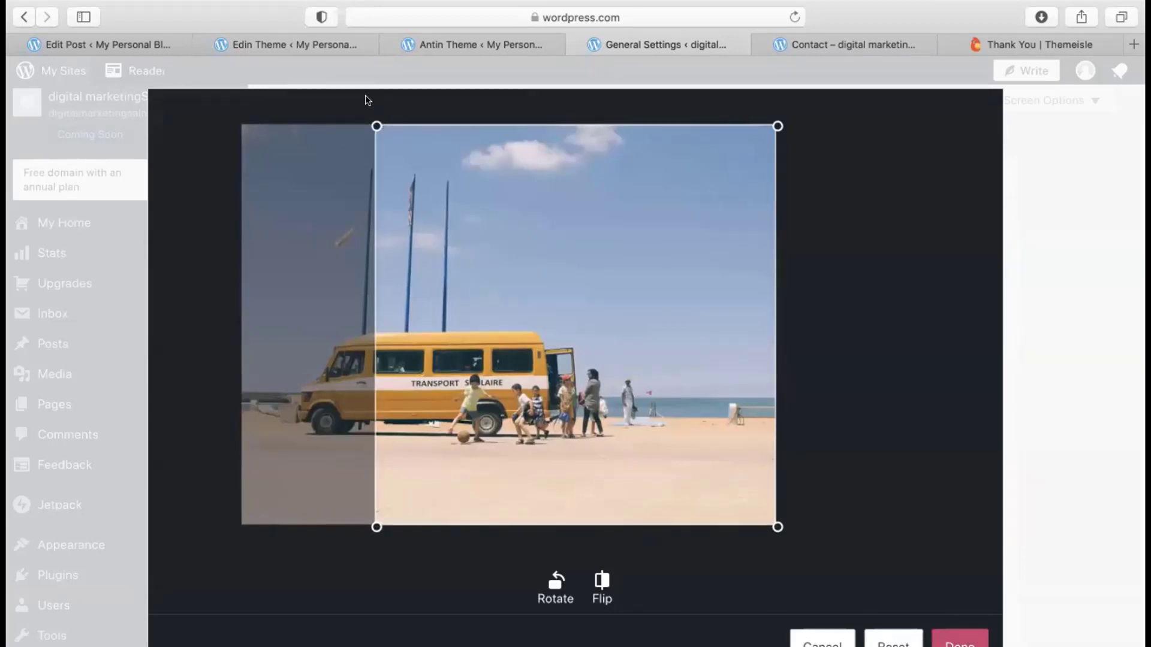
pyautogui.moveTo(369, 120); pyautogui.dragTo(384, 139)
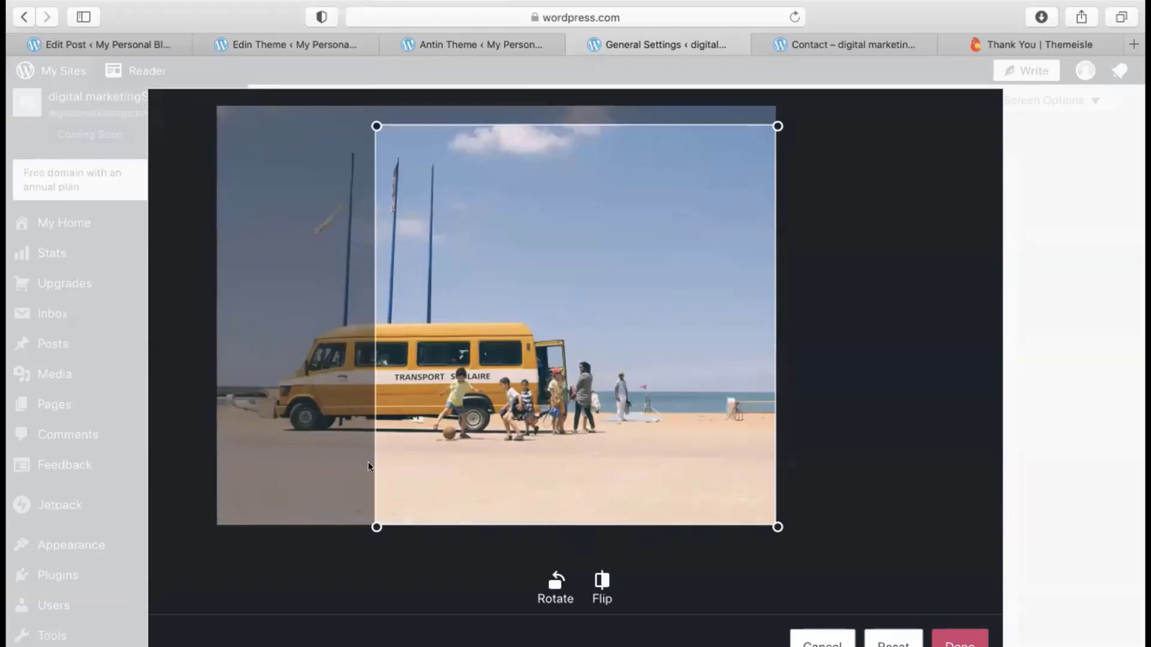
pyautogui.moveTo(377, 531); pyautogui.dragTo(408, 510)
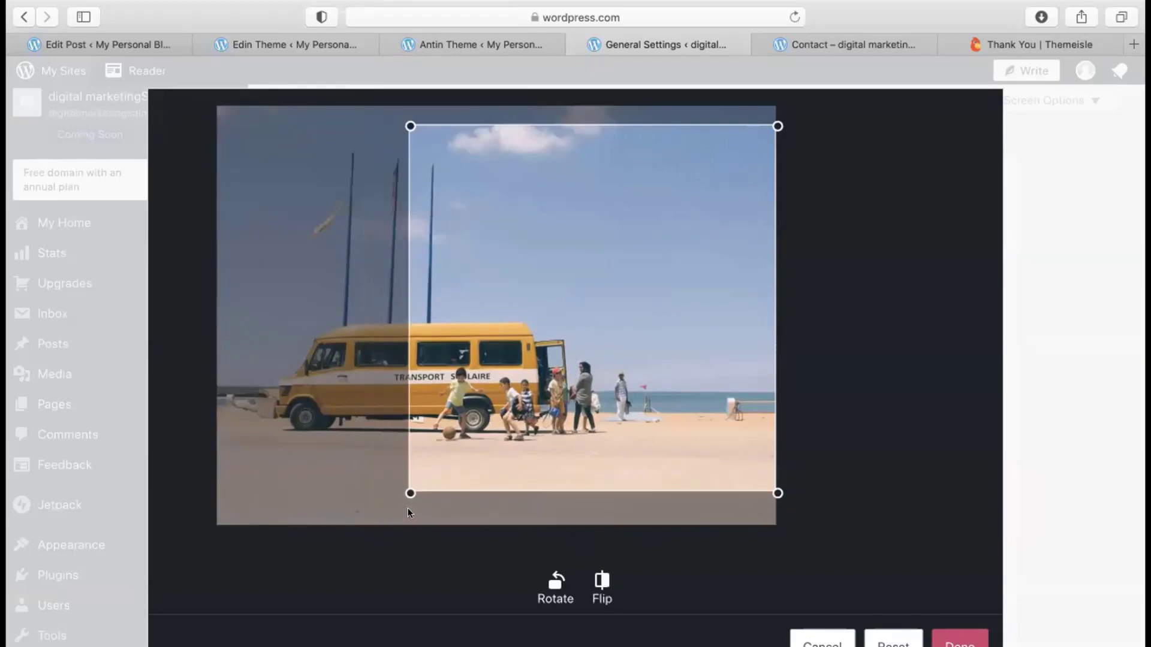
pyautogui.moveTo(295, 505); pyautogui.dragTo(214, 545)
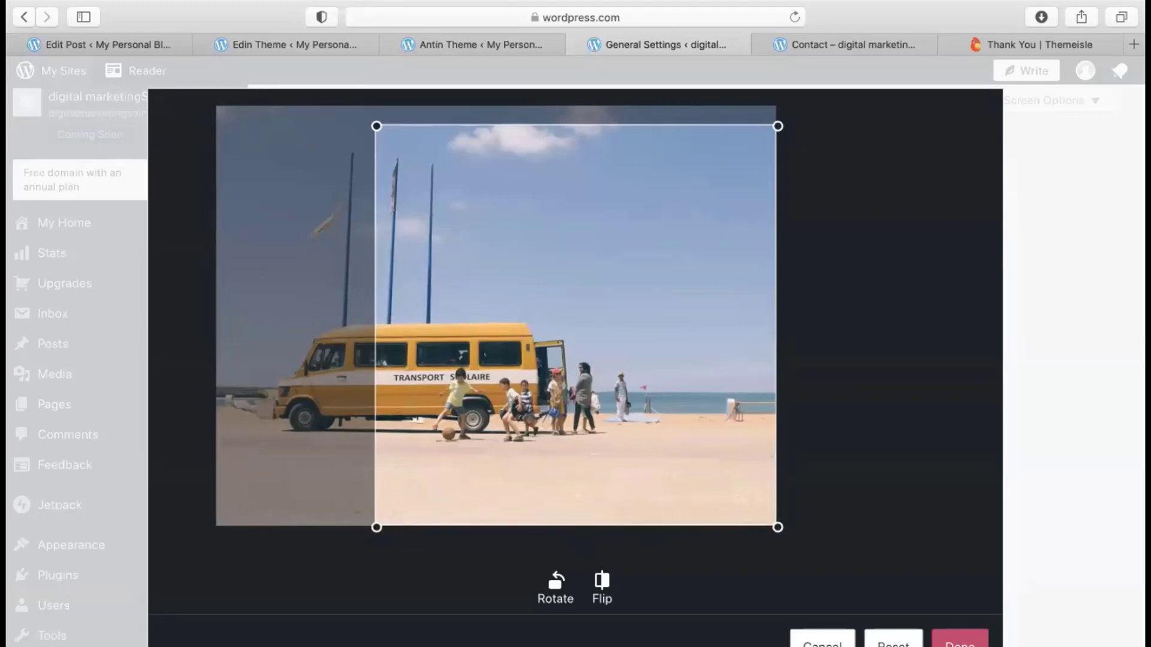
pyautogui.click(959, 642)
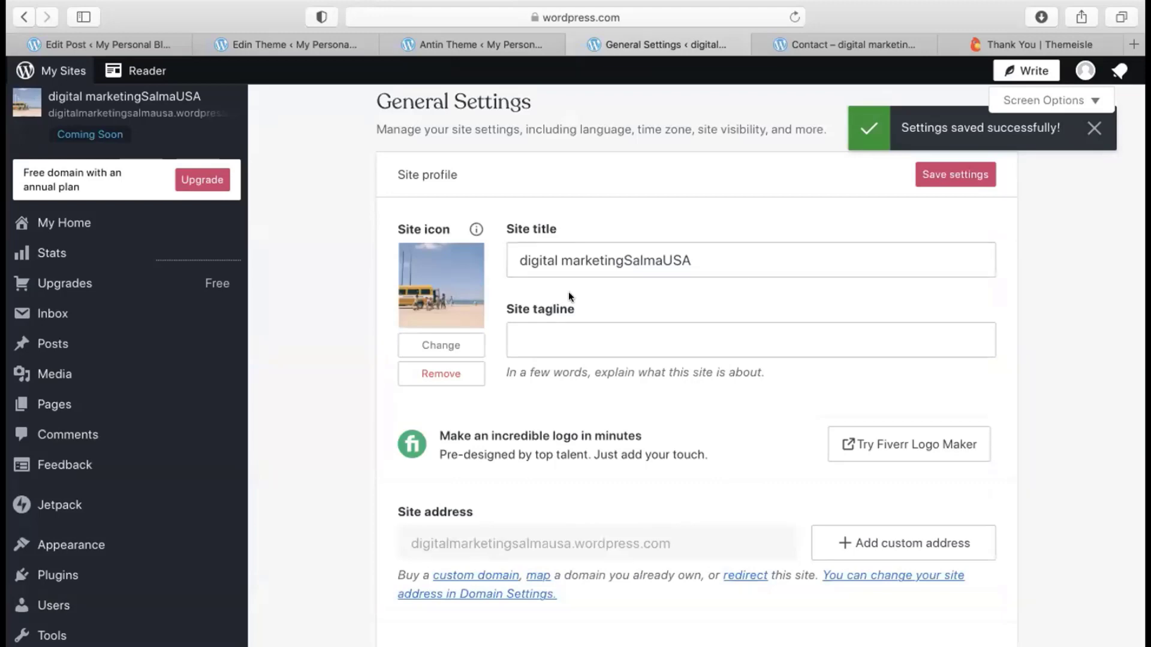
# Set the site tagline to 'Expert in digital marketing' and save the settings.
pyautogui.scroll(-2, 593, 362)
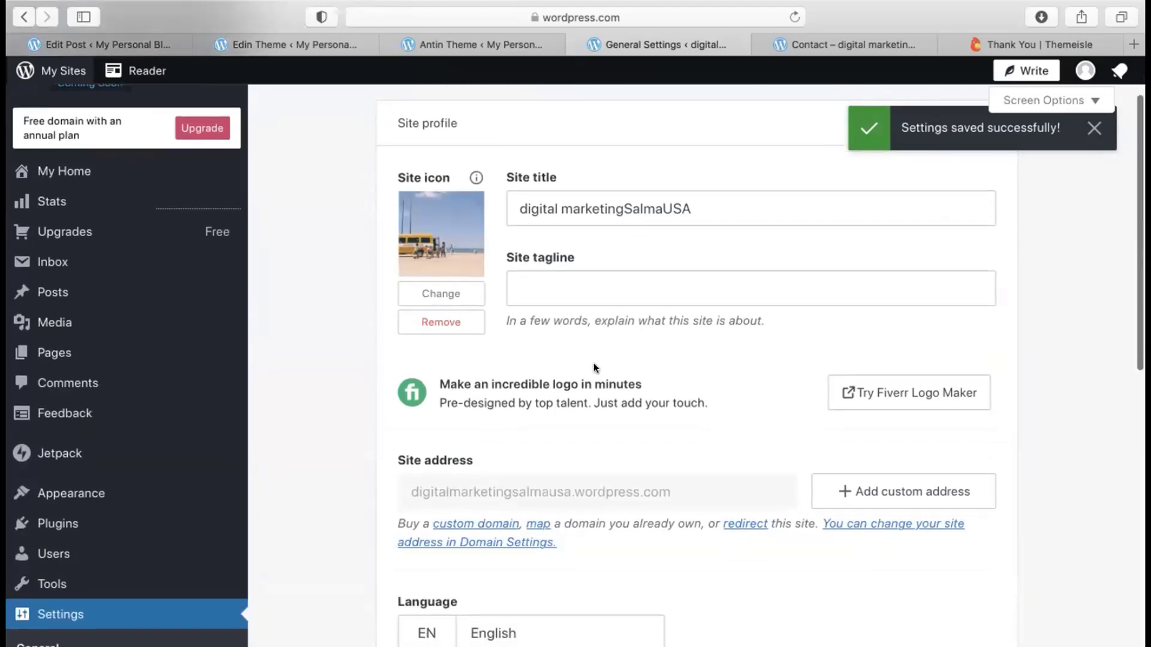
pyautogui.click(570, 282)
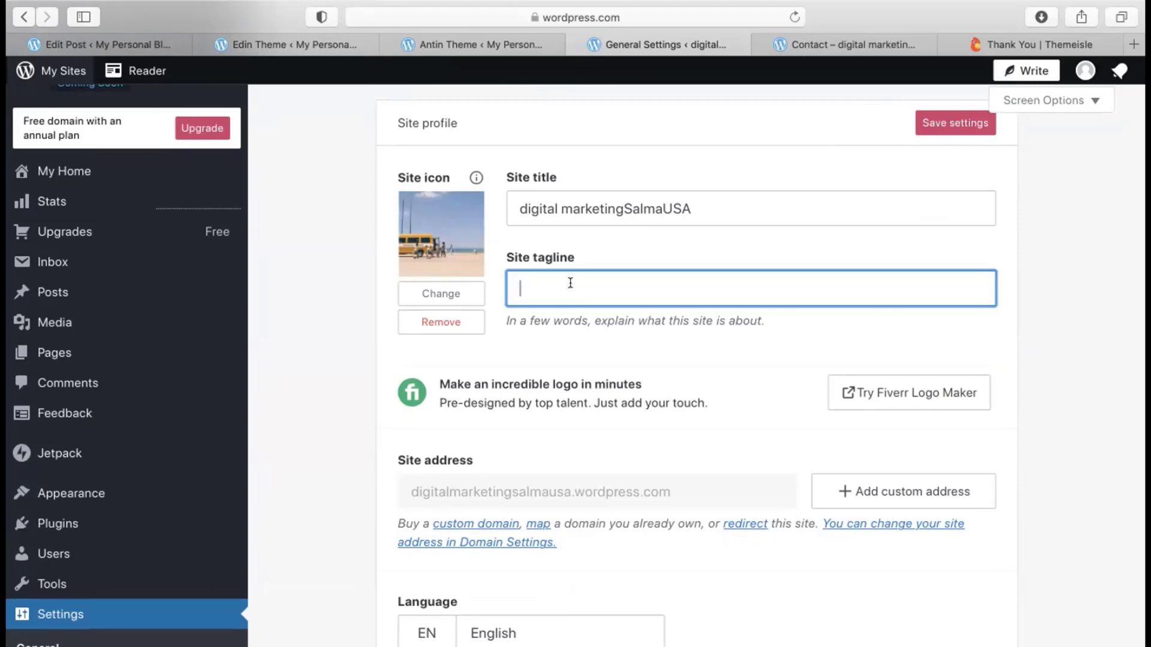
pyautogui.write('Exper')
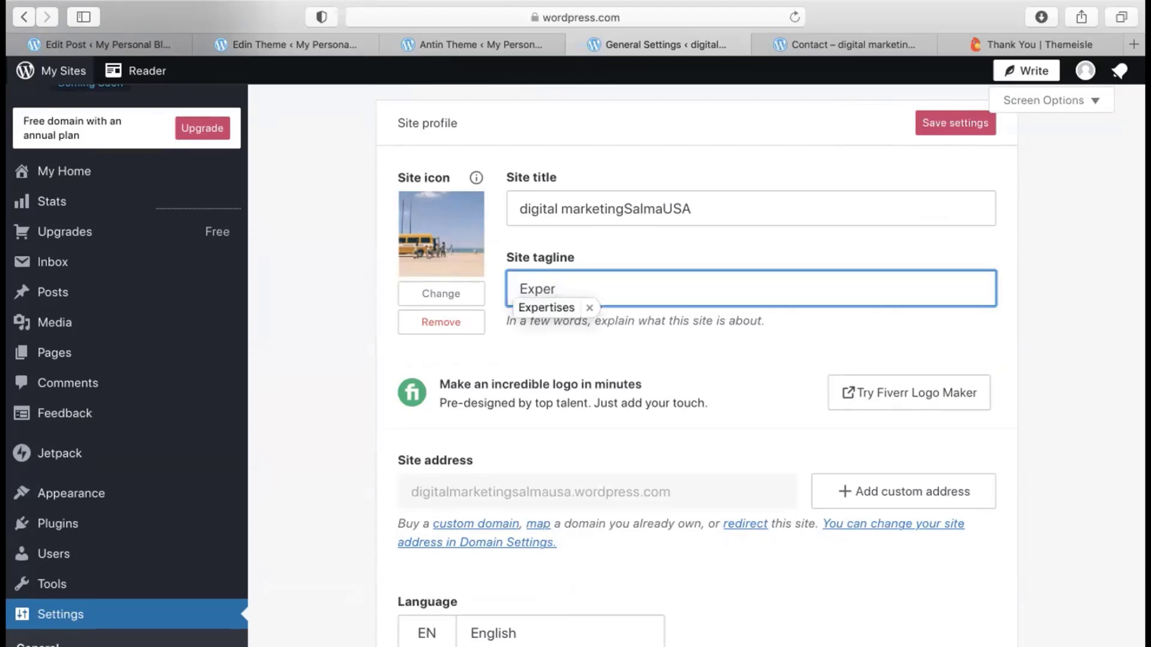
pyautogui.write('t in di')
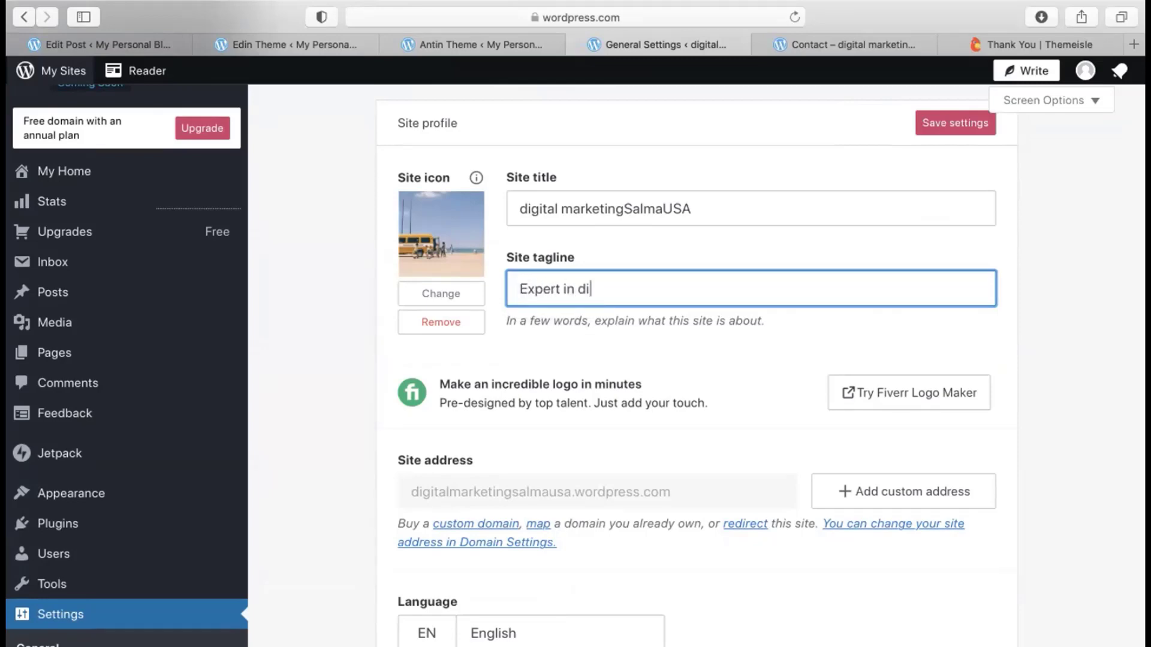
pyautogui.write('gital marketing')
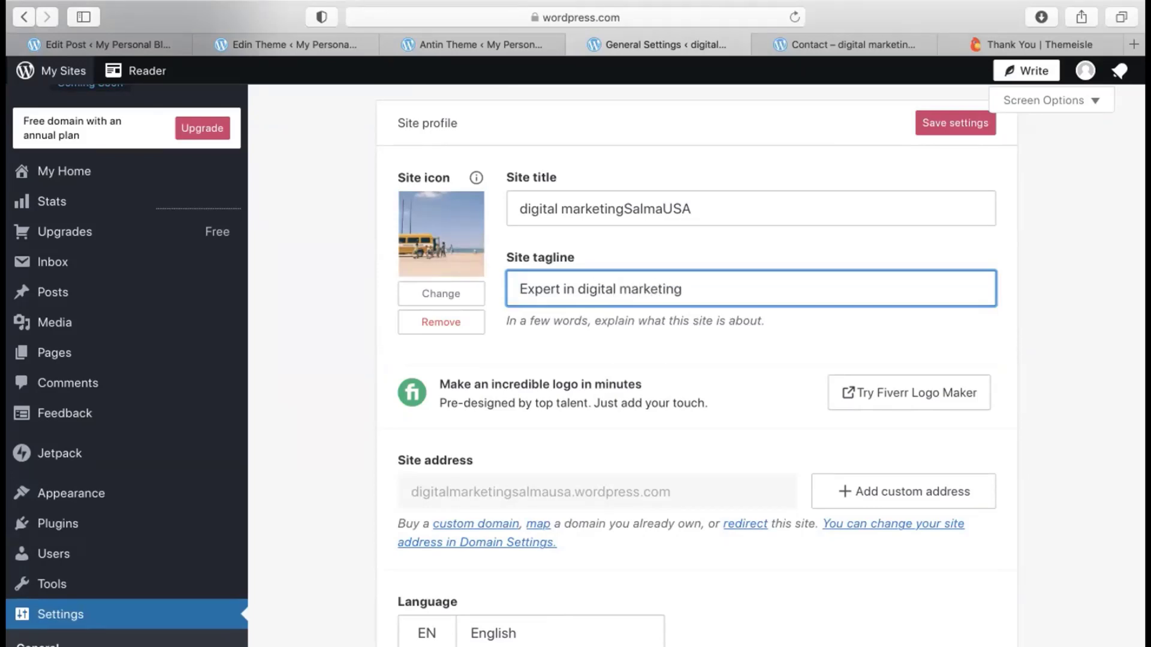
pyautogui.scroll(-3, 711, 364)
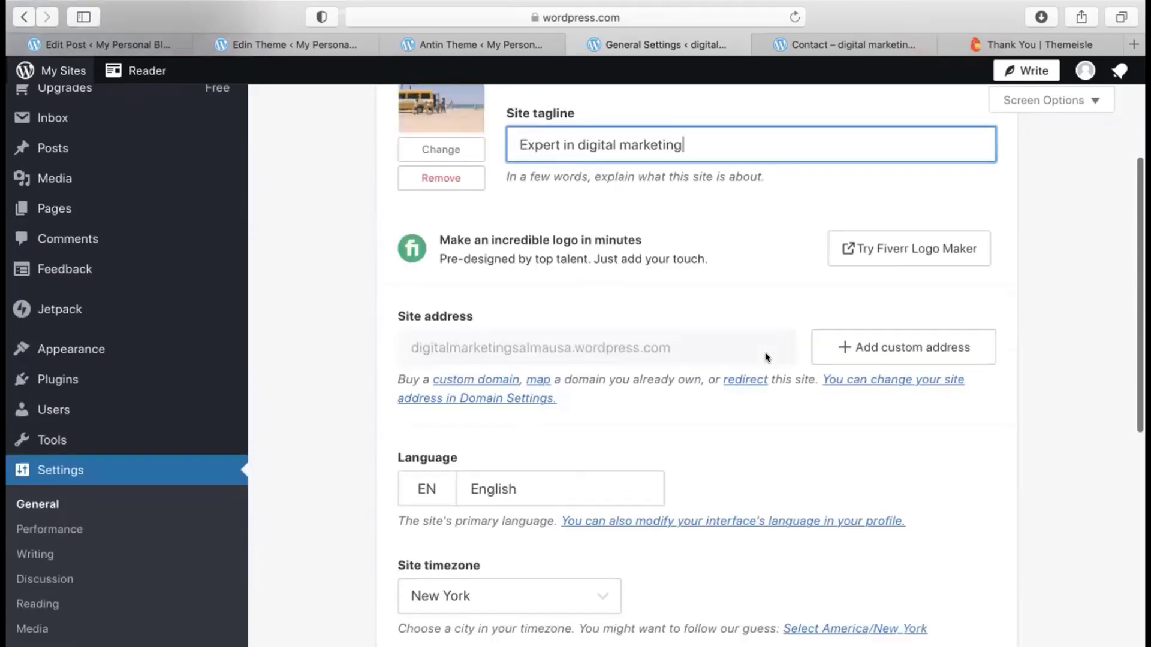
pyautogui.scroll(-1, 765, 358)
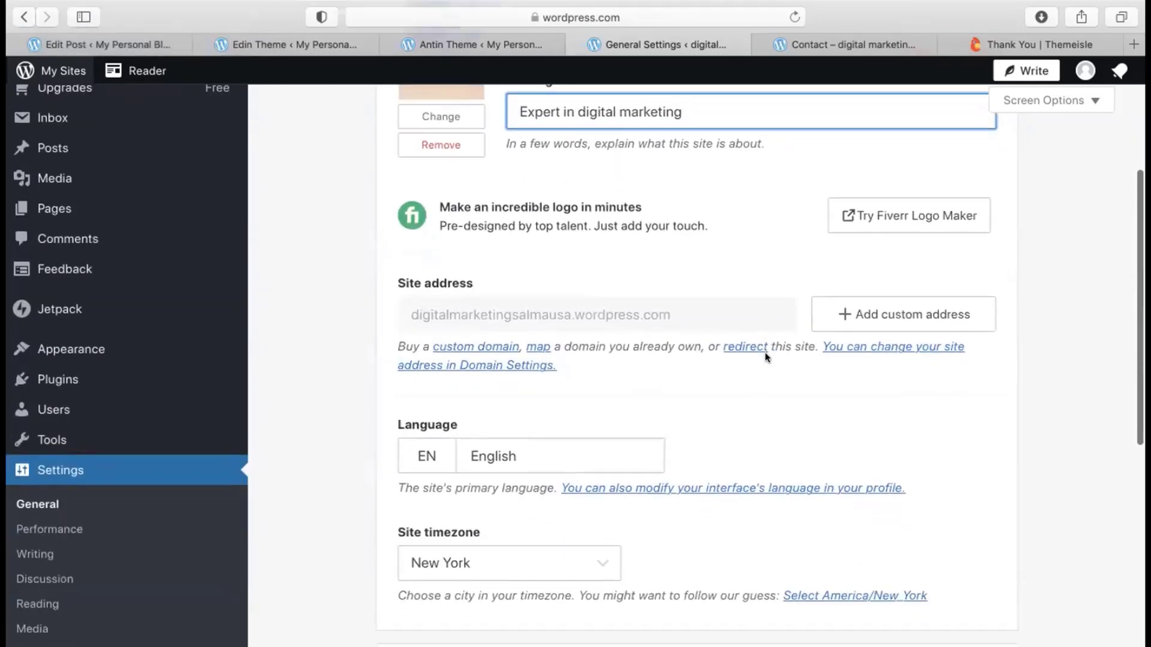
pyautogui.scroll(5, 766, 358)
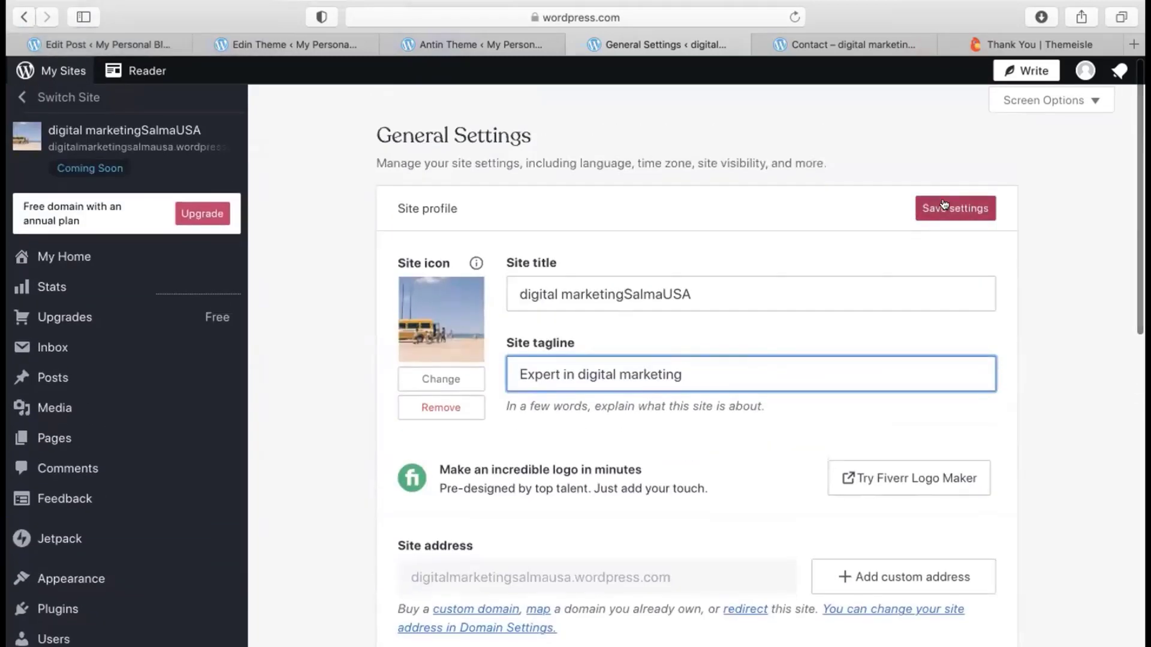
pyautogui.click(943, 204)
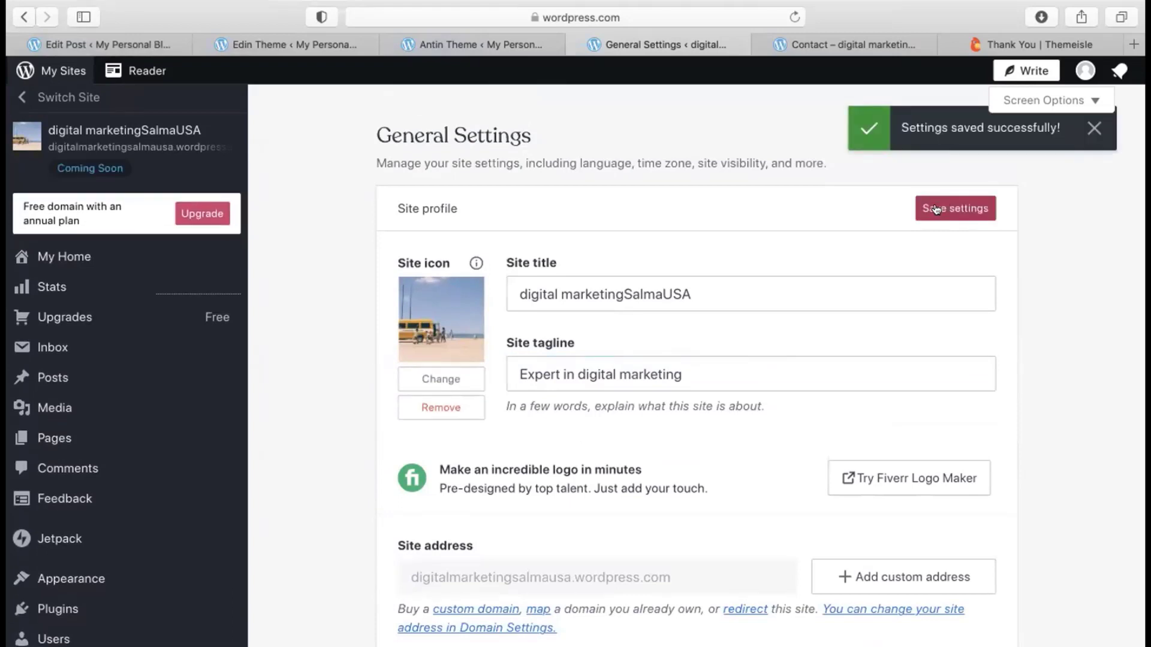
# Go to the My Home dashboard with its site setup checklist.
pyautogui.scroll(-1, 750, 266)
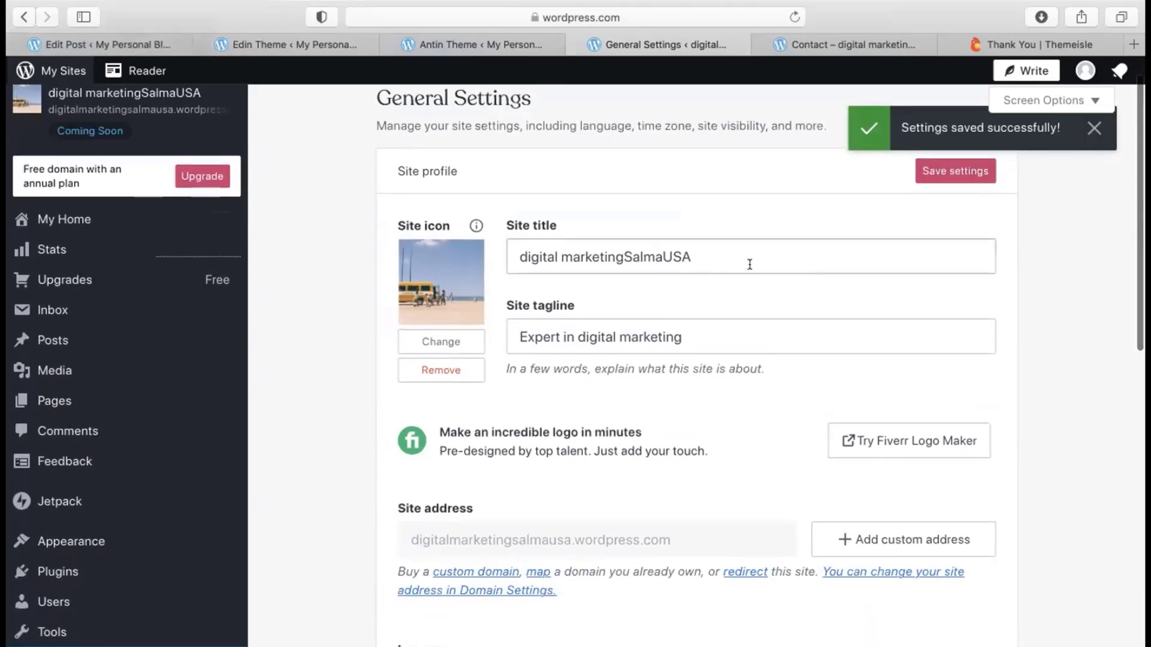
pyautogui.scroll(1, 750, 265)
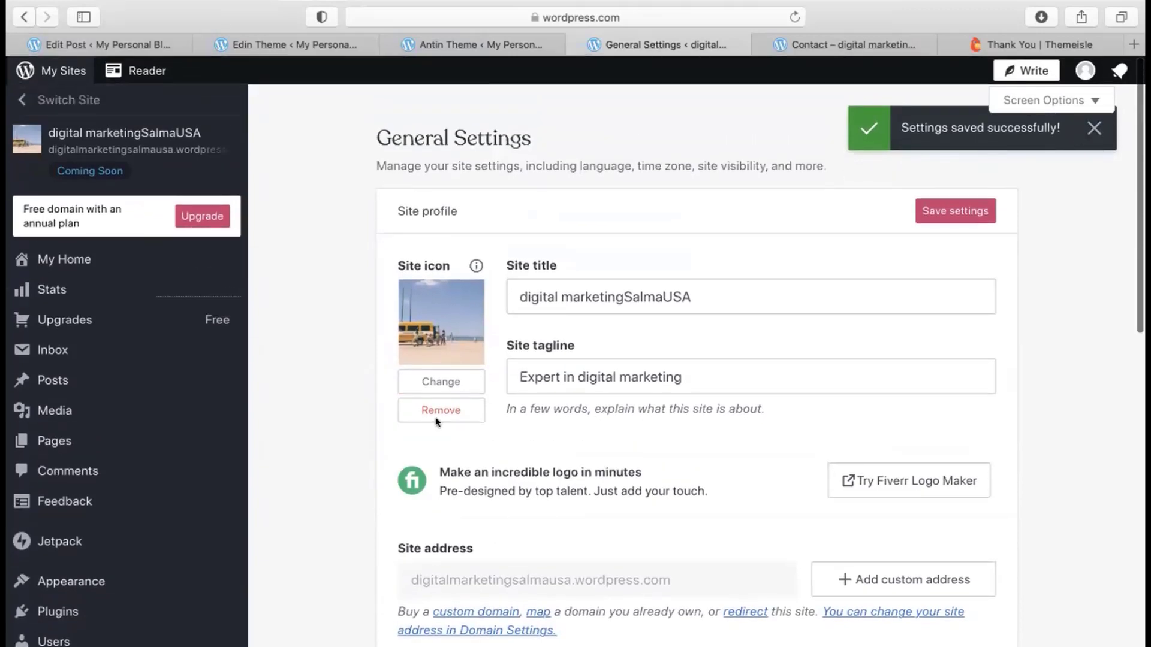
pyautogui.moveTo(90, 313)
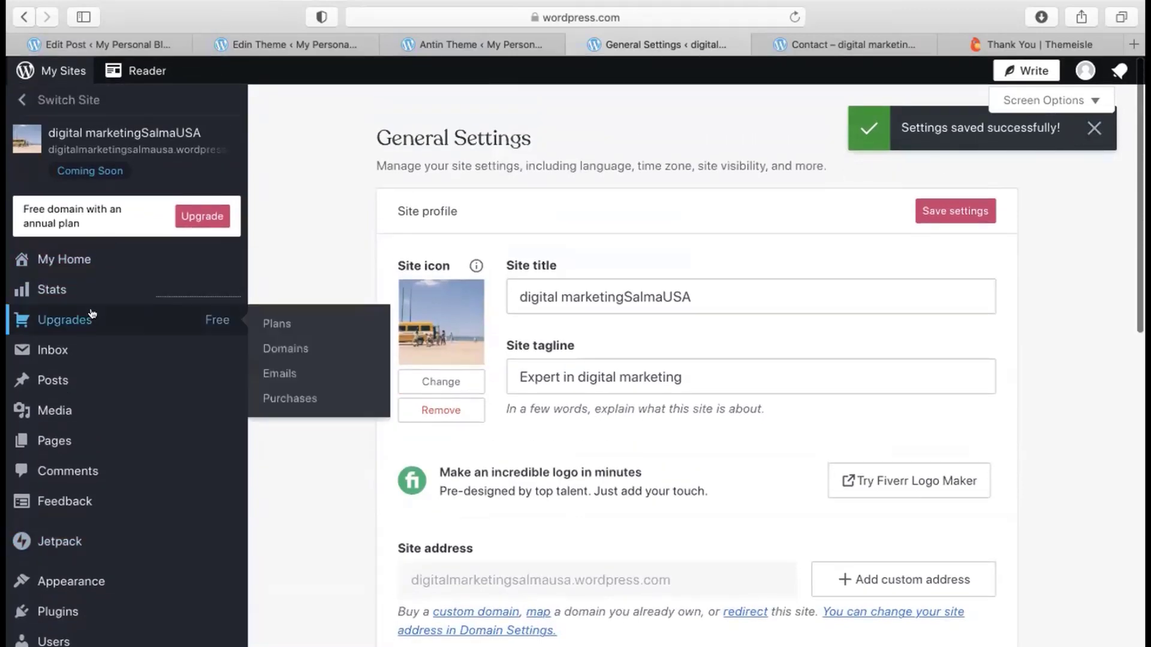
pyautogui.scroll(-1, 91, 313)
pyautogui.scroll(1, 78, 270)
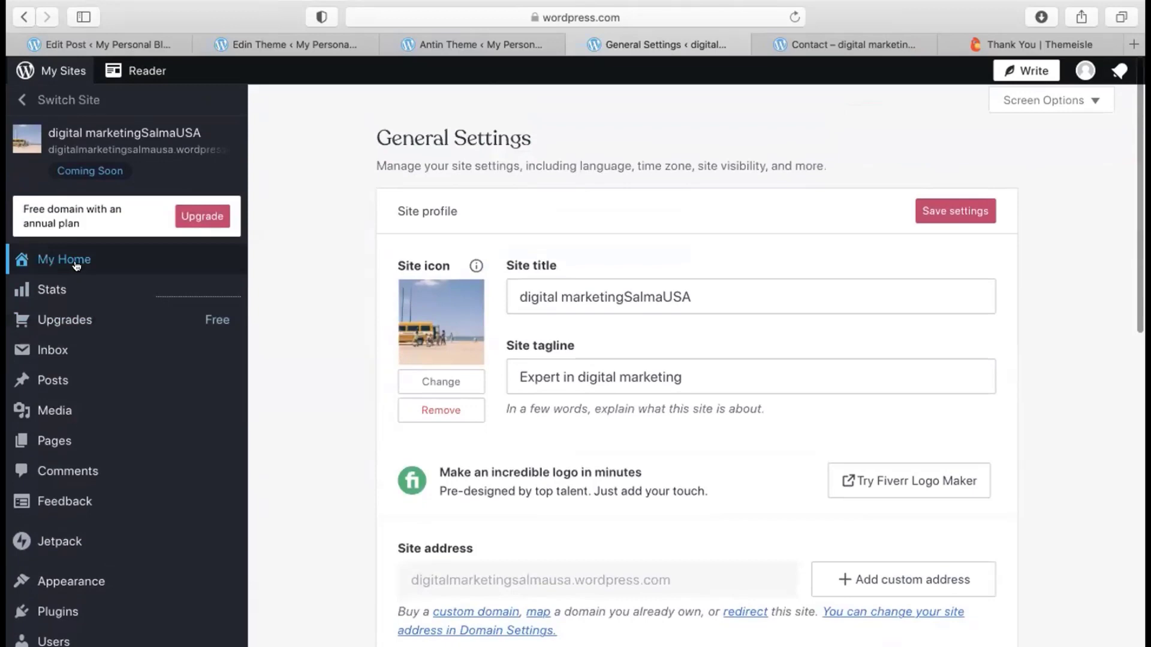
pyautogui.click(76, 265)
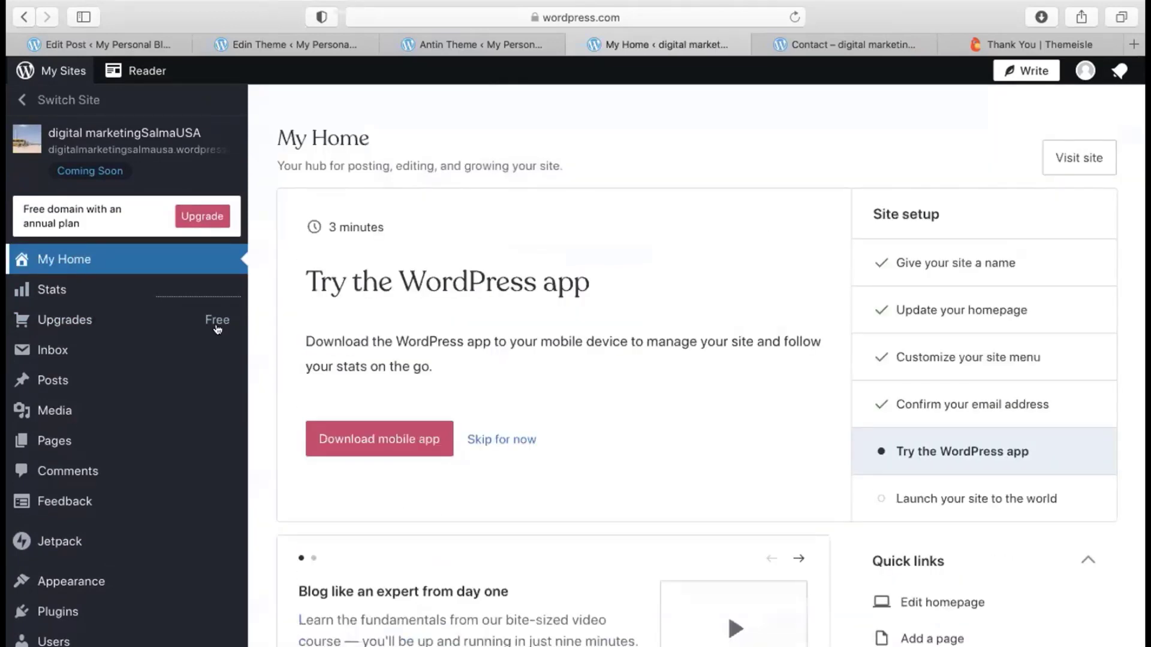
# Start the site's Launch site task, then go back to My Sites and open Followed Sites in Reader.
pyautogui.scroll(-2, 487, 501)
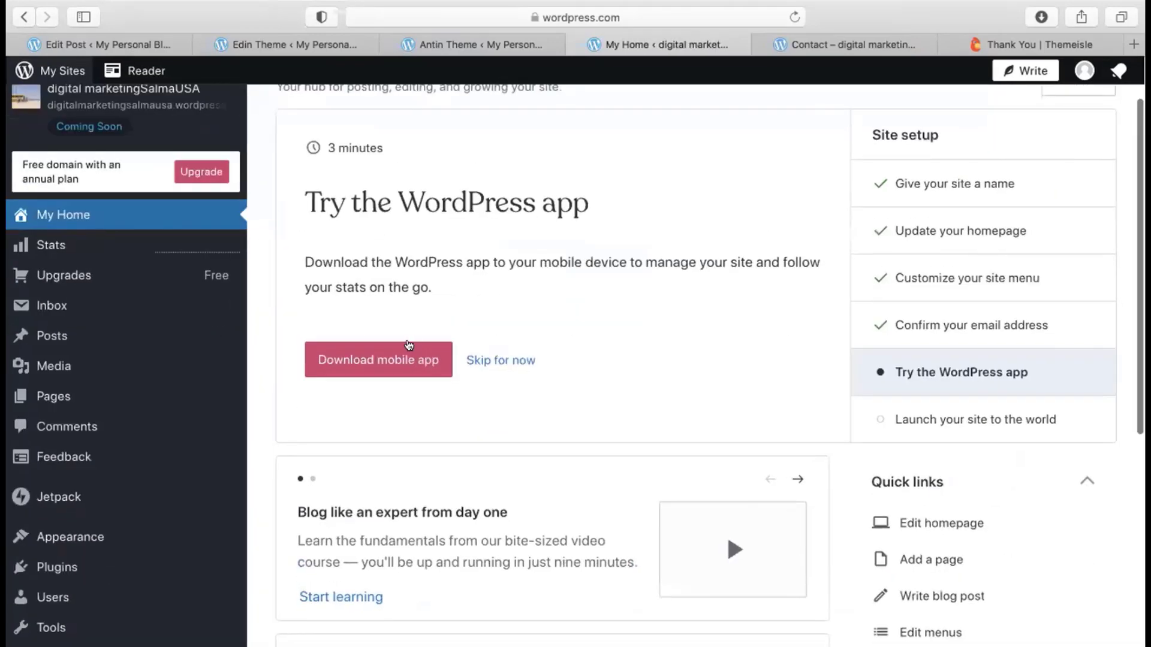
pyautogui.click(945, 426)
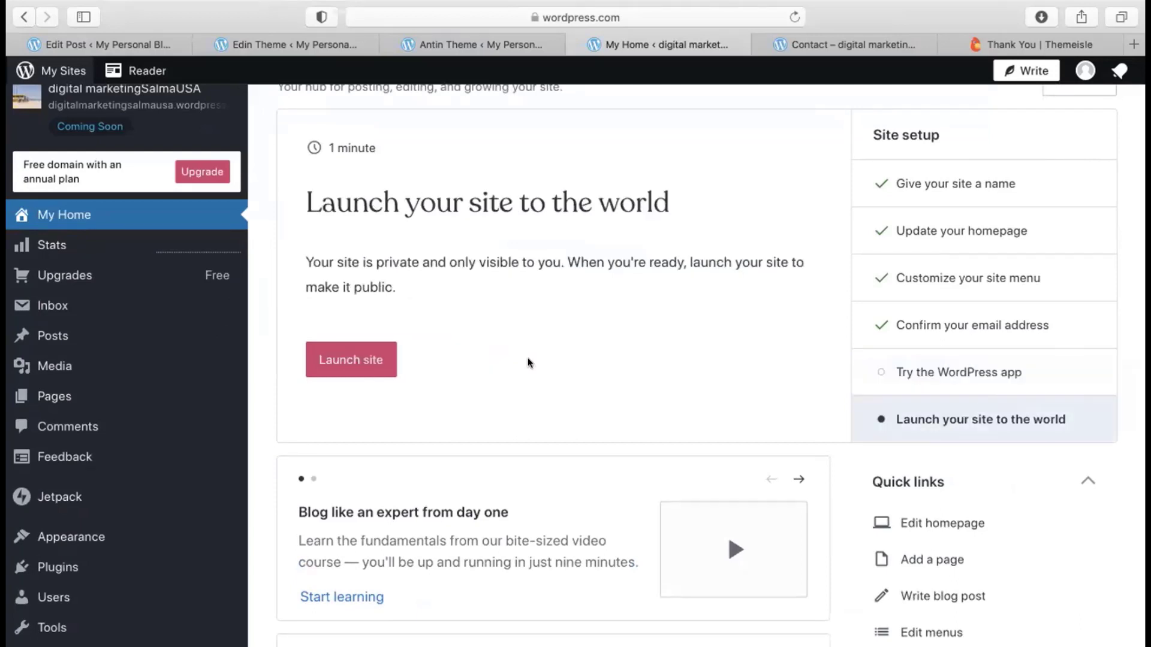
pyautogui.click(337, 357)
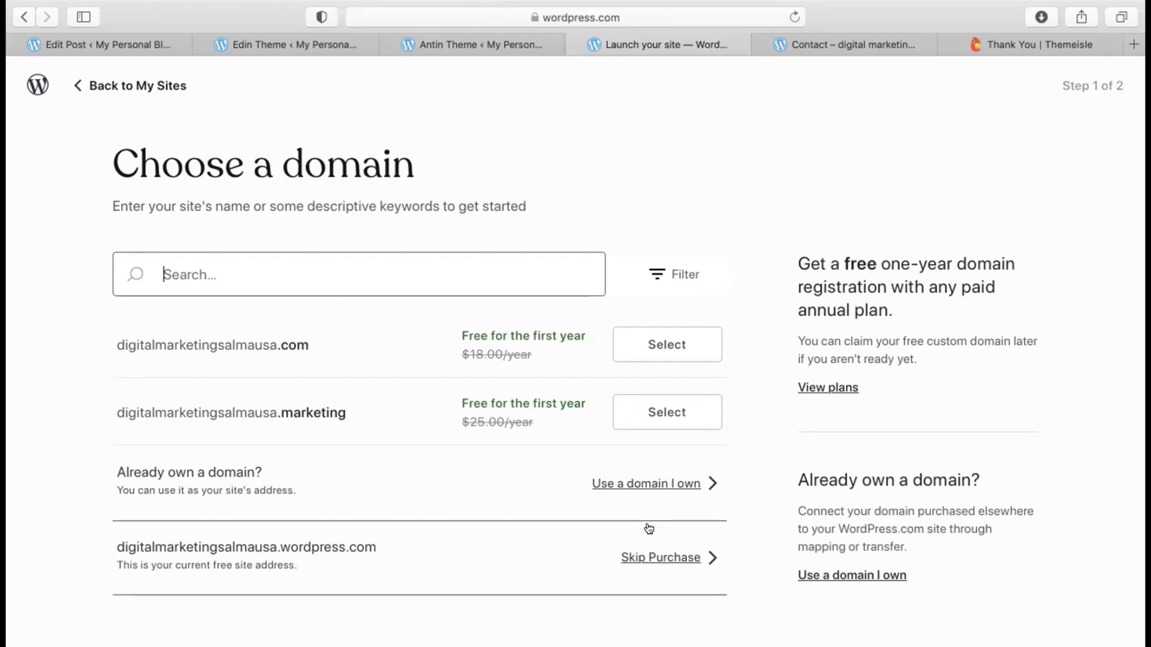
pyautogui.click(78, 87)
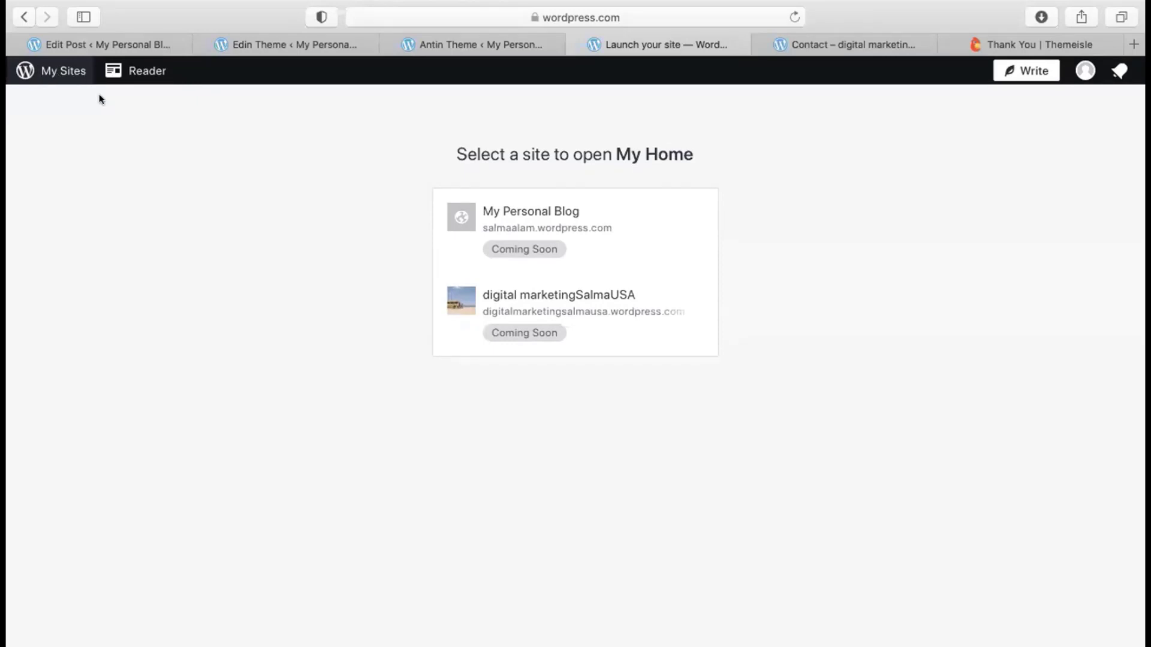
pyautogui.click(130, 72)
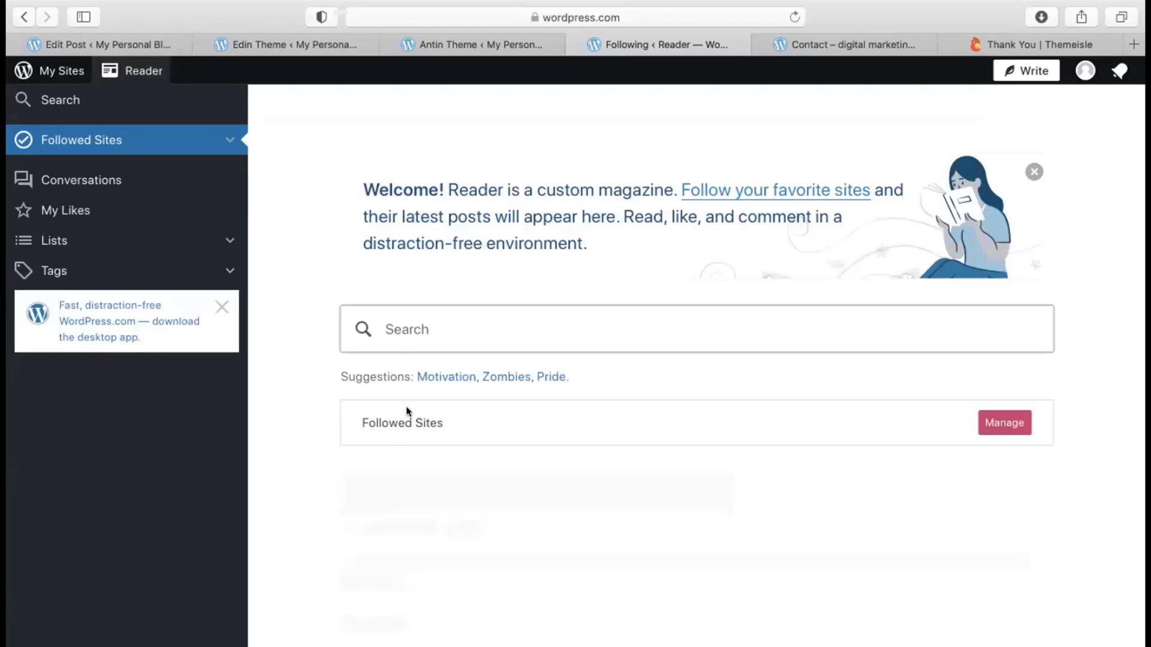
# Launch My Personal Blog on its free address without a domain, and close the cart notice.
pyautogui.scroll(-3, 462, 479)
pyautogui.scroll(-5, 462, 479)
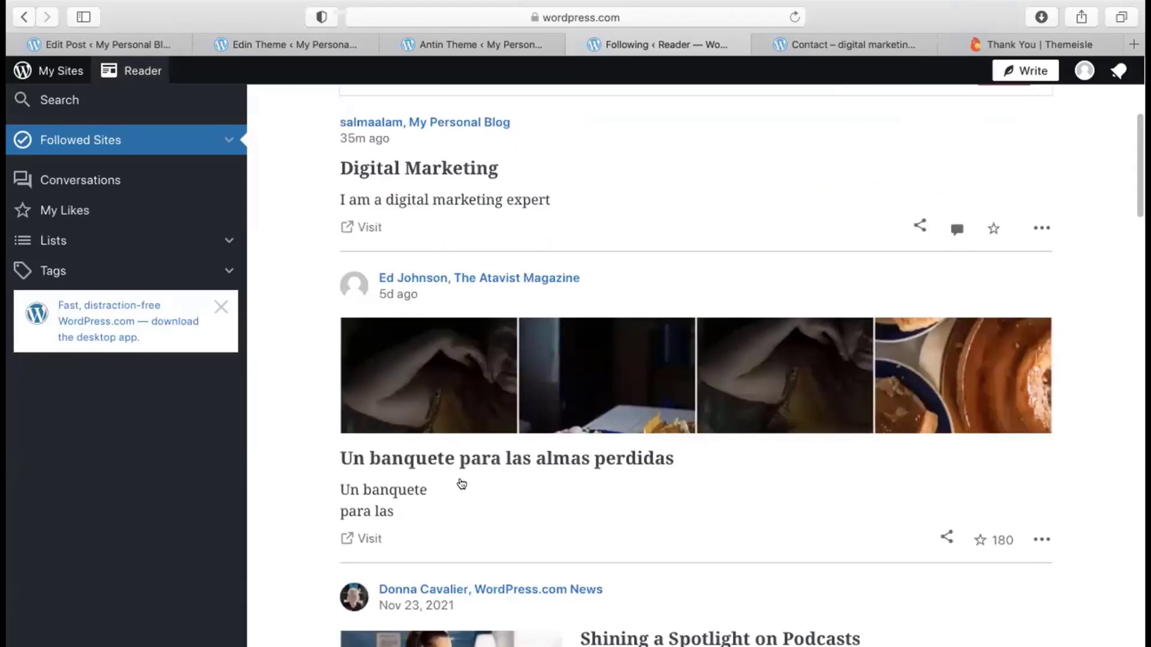
pyautogui.scroll(8, 161, 283)
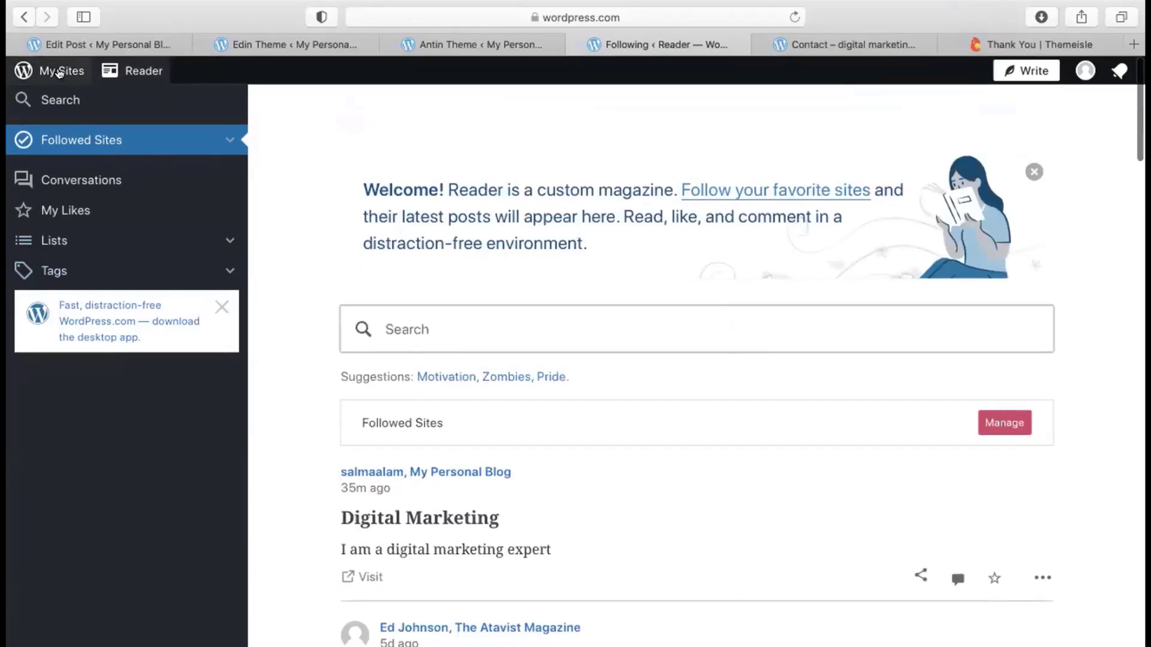
pyautogui.click(59, 73)
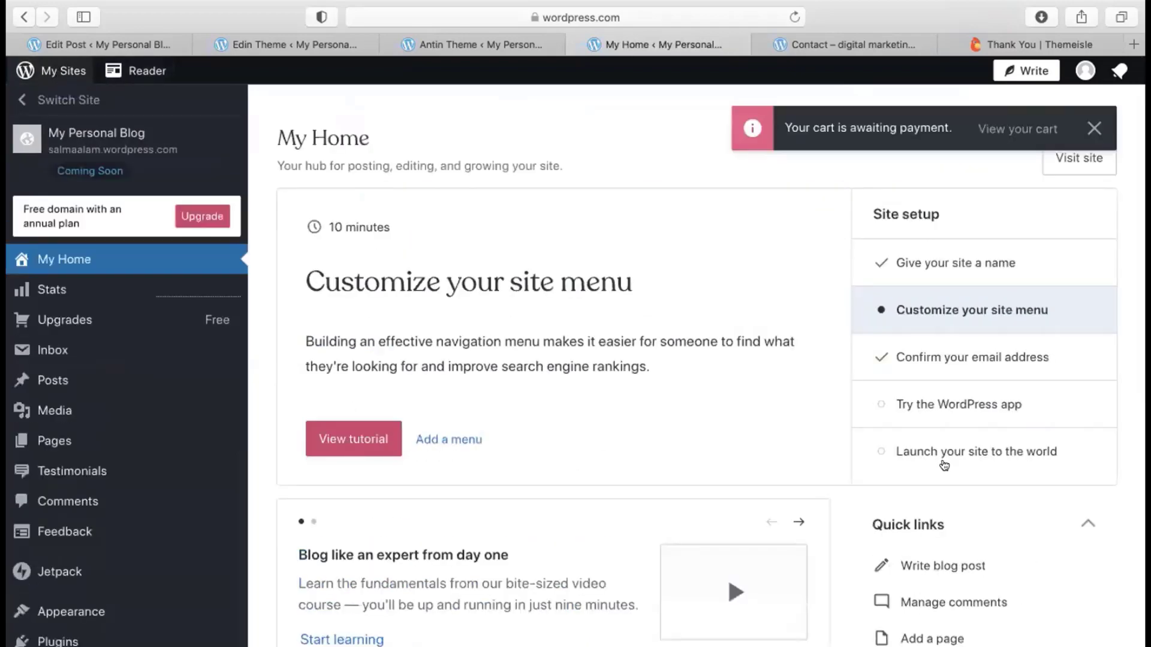
pyautogui.click(945, 462)
pyautogui.click(358, 437)
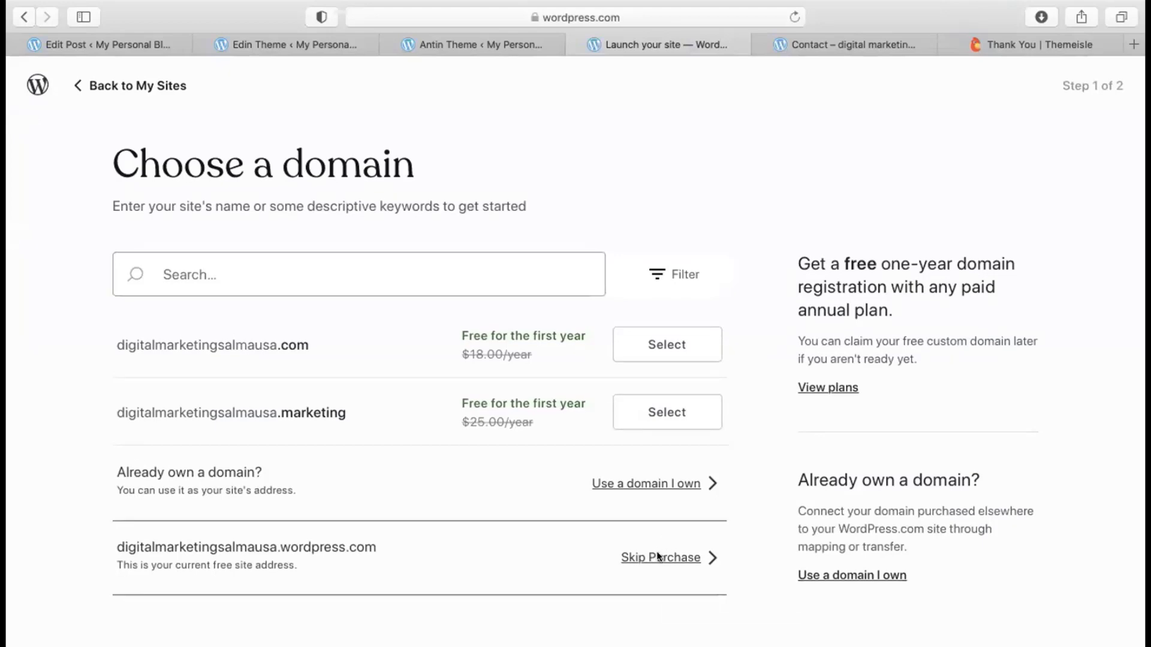
pyautogui.click(659, 557)
pyautogui.scroll(-2, 582, 566)
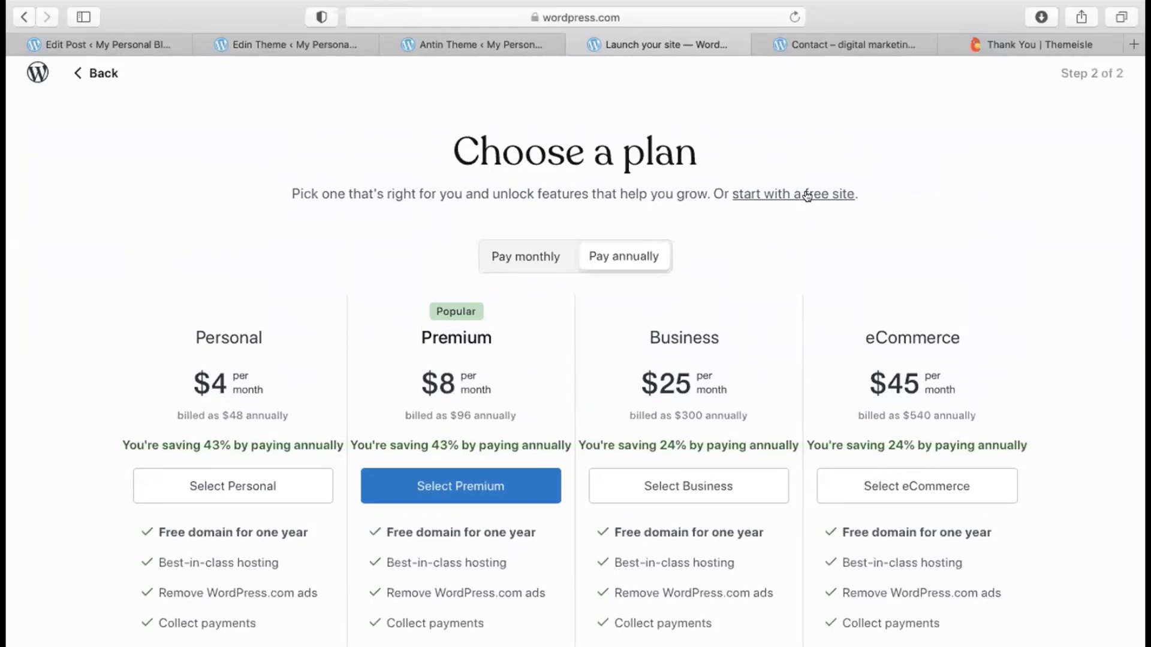
pyautogui.click(809, 193)
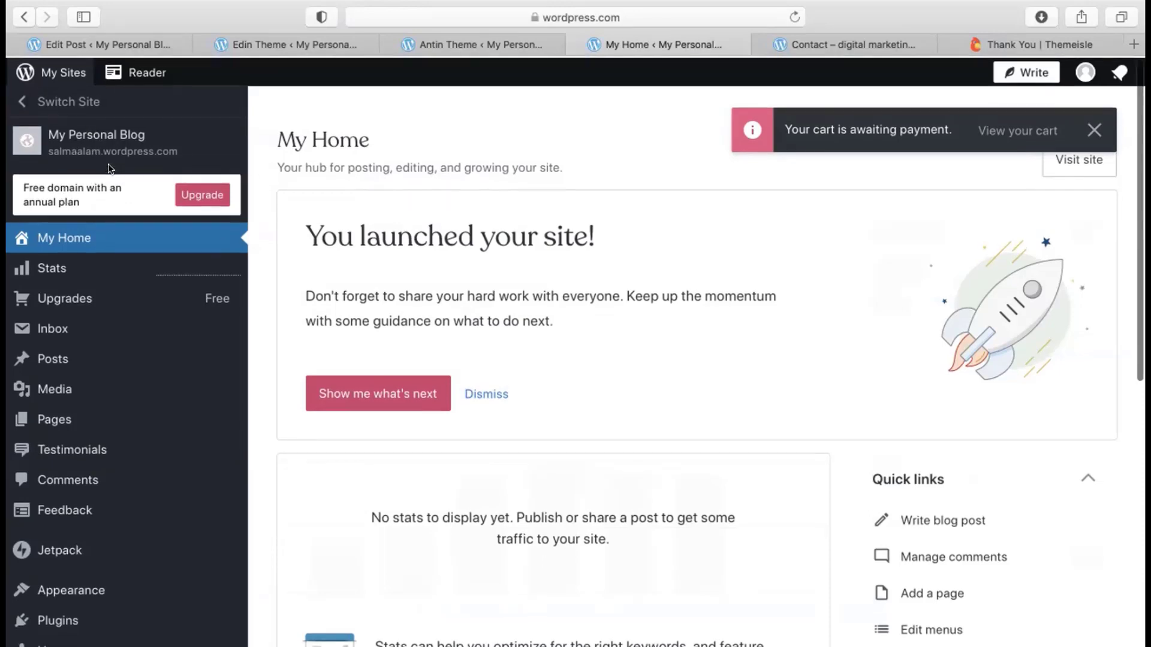
pyautogui.click(1093, 127)
pyautogui.scroll(-2, 756, 391)
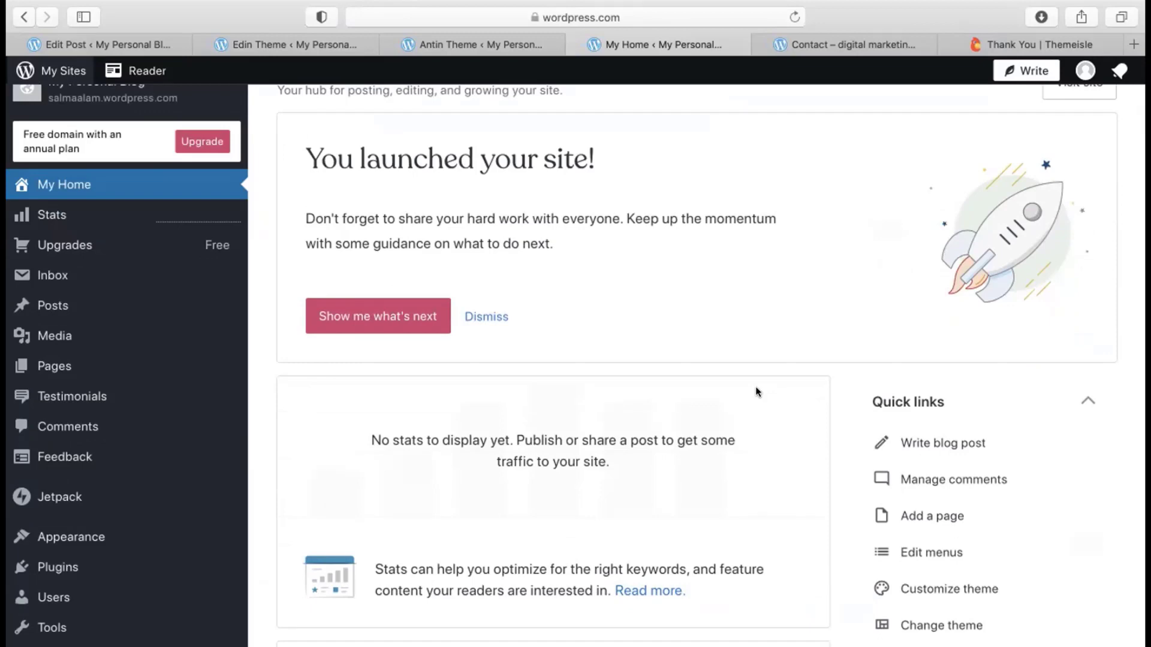
# View My Personal Blog live, then return to the WordPress.com dashboard.
pyautogui.scroll(2, 755, 387)
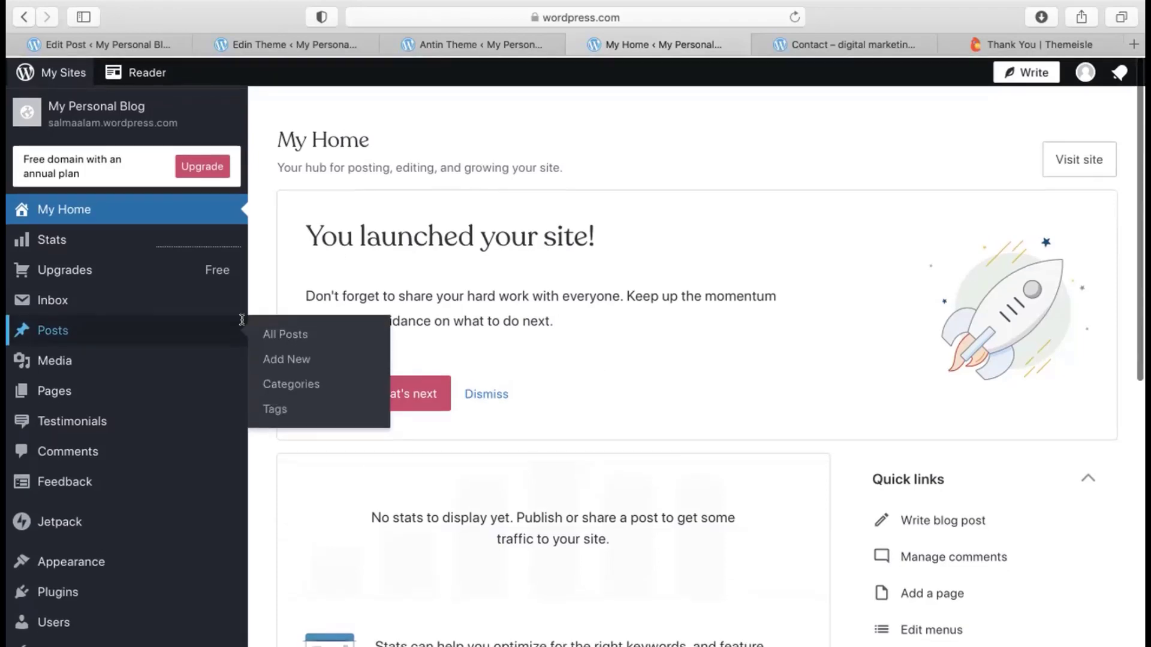
pyautogui.click(1063, 167)
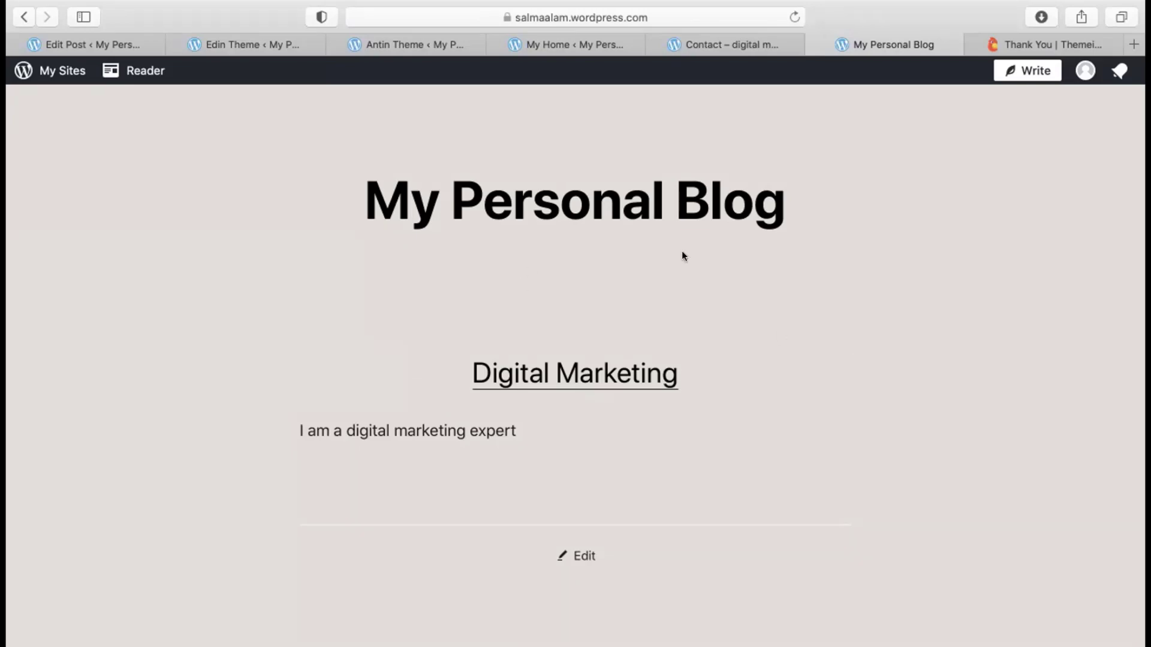
pyautogui.click(42, 67)
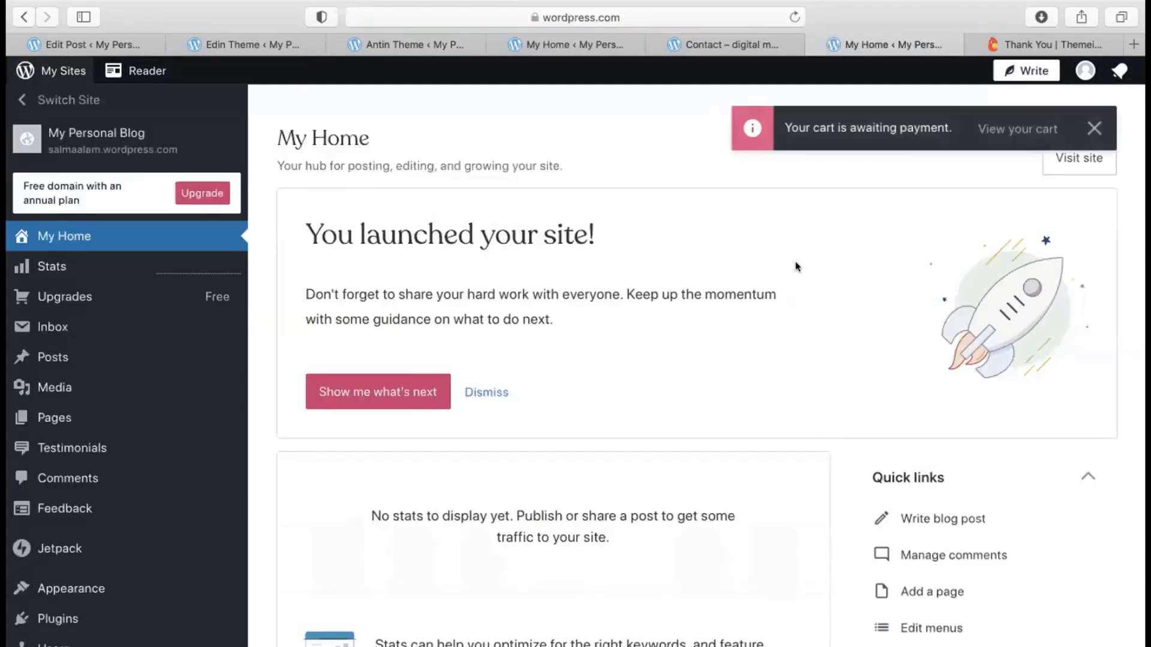
# Dismiss the cart notice, preview the digital marketing site, and bring up its Contact page.
pyautogui.scroll(1, 950, 264)
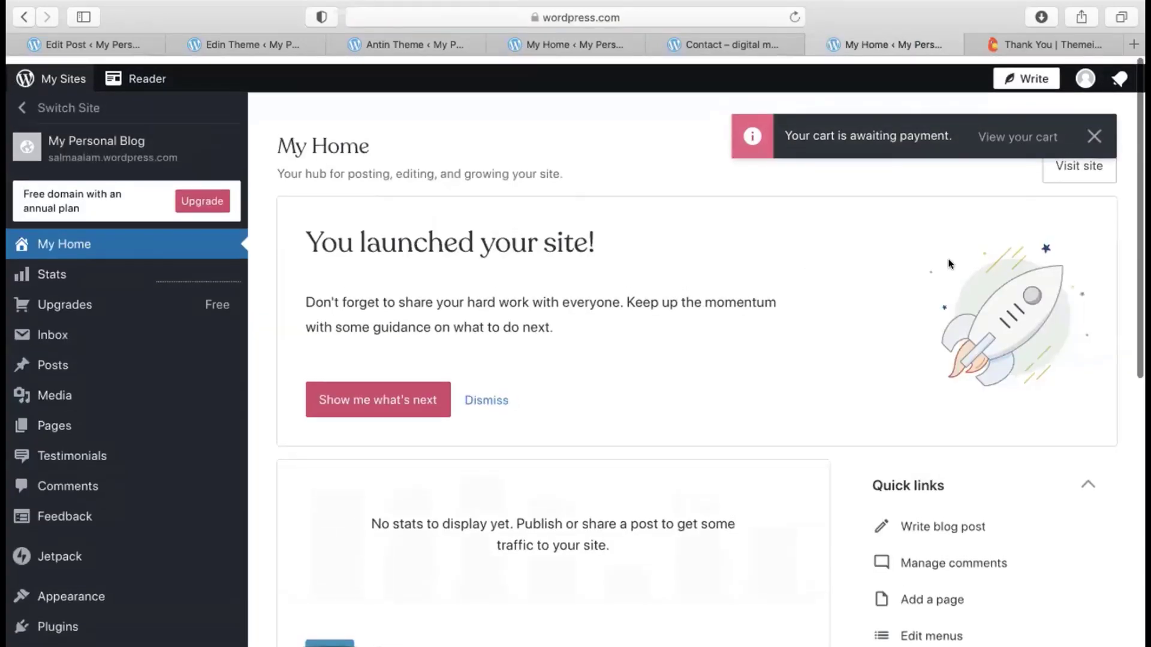
pyautogui.click(1092, 128)
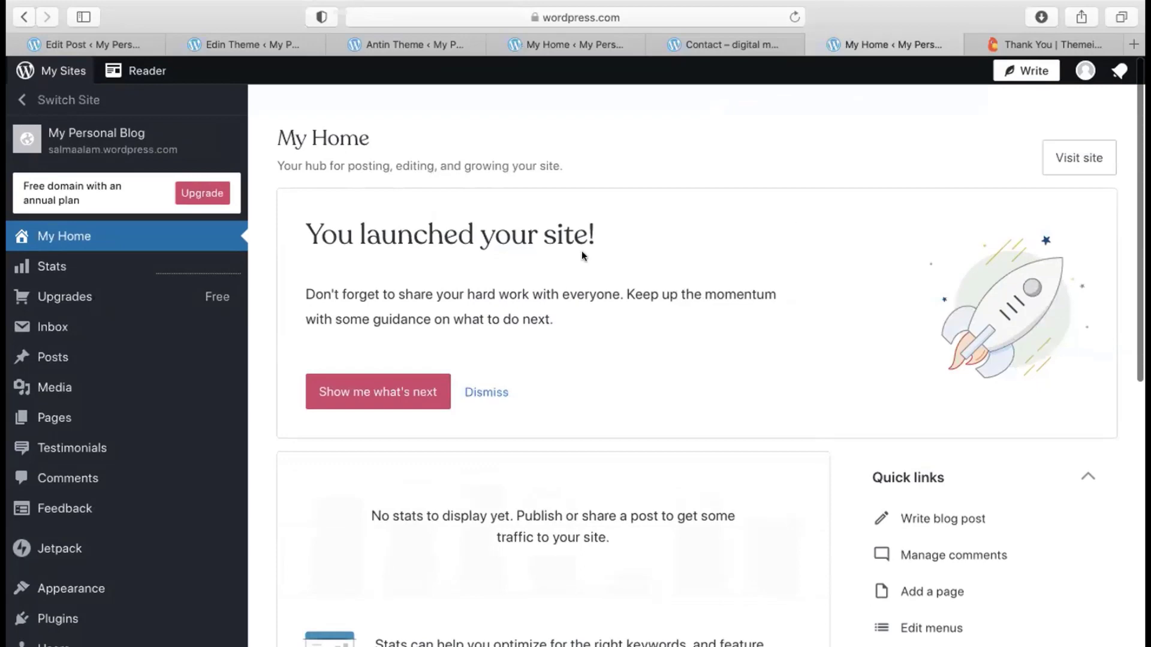
pyautogui.click(134, 142)
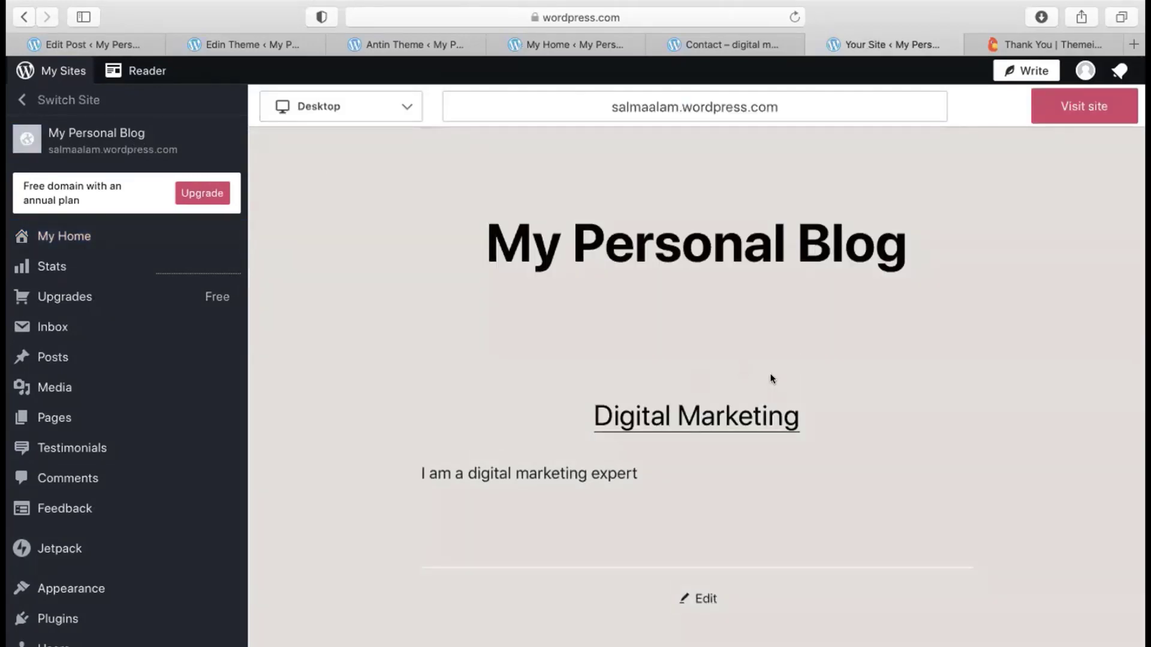
pyautogui.click(148, 236)
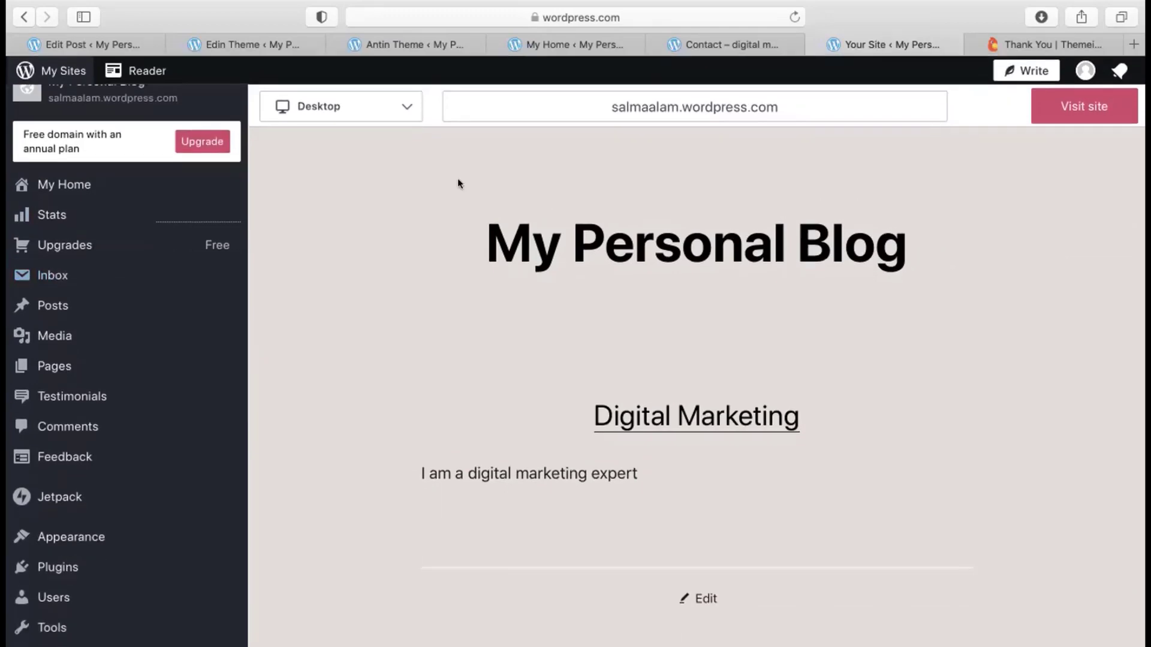
pyautogui.click(735, 42)
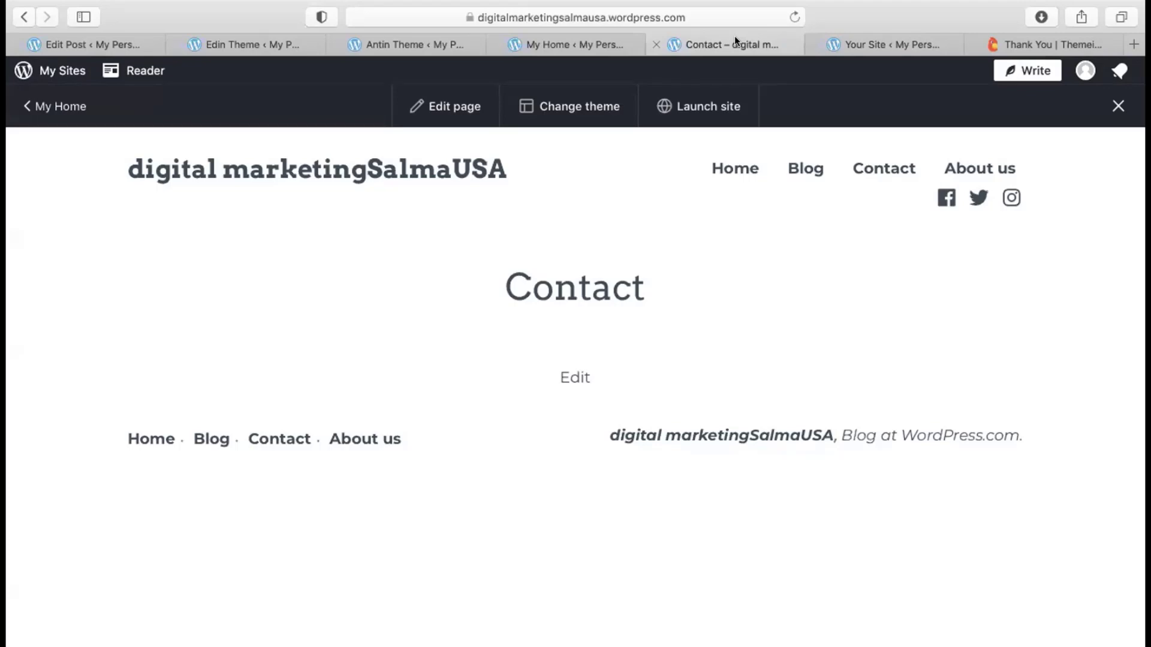
# Close the duplicate My Home dashboard tab, keeping the Contact page open.
pyautogui.click(854, 34)
pyautogui.click(711, 35)
pyautogui.click(580, 36)
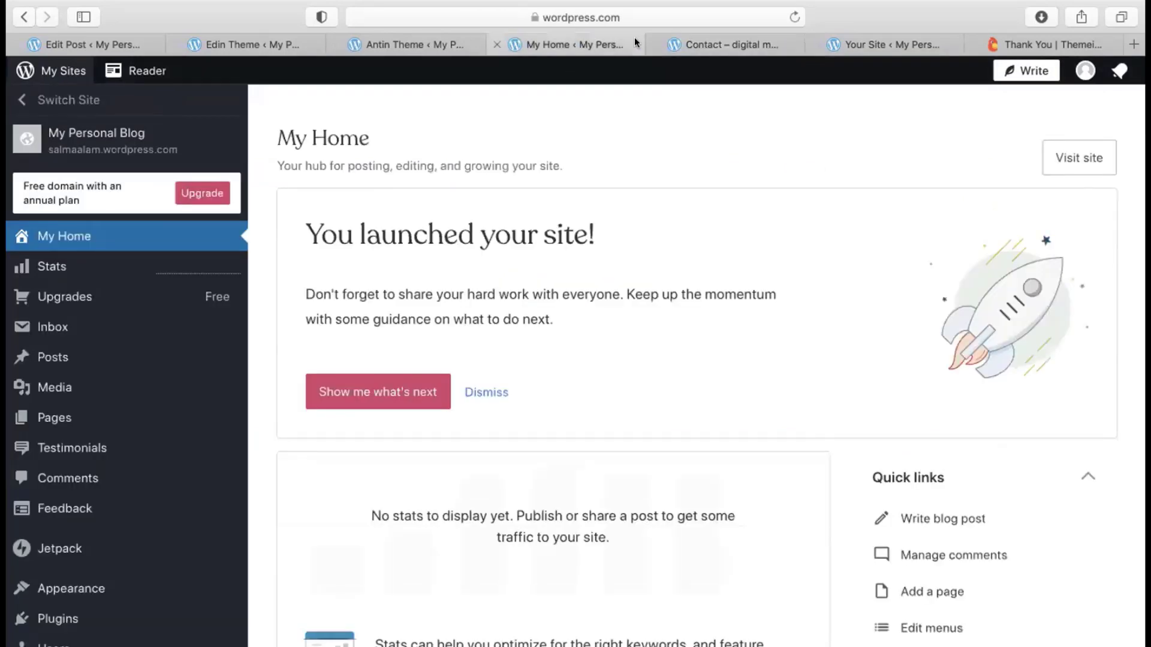
pyautogui.click(494, 39)
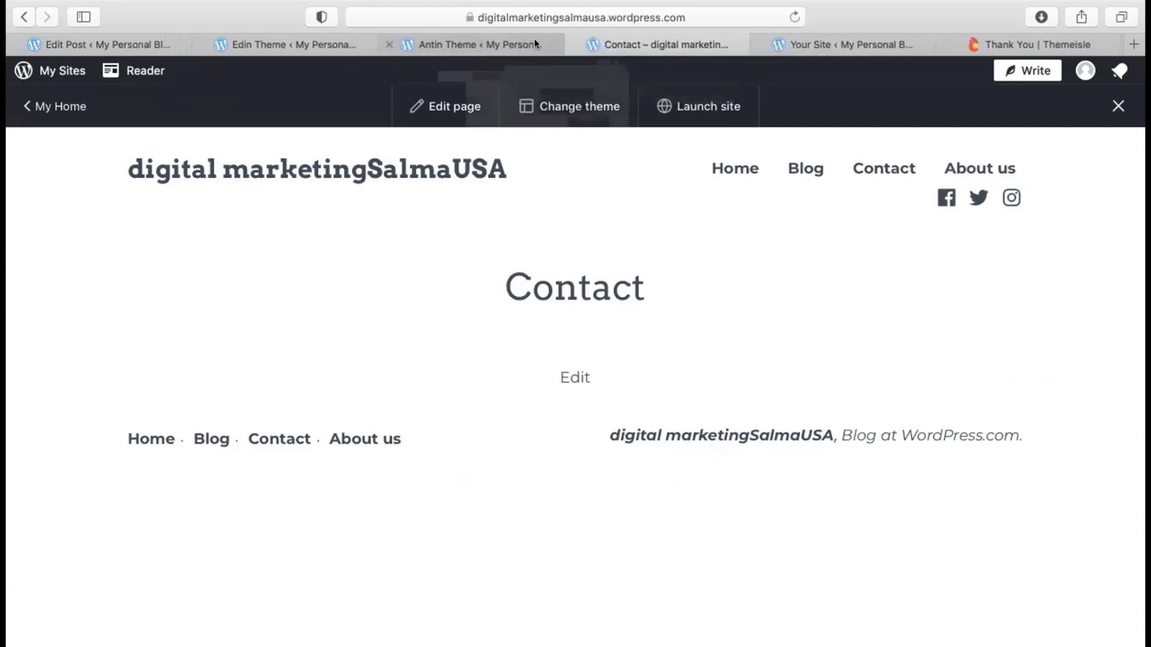
pyautogui.moveTo(527, 41)
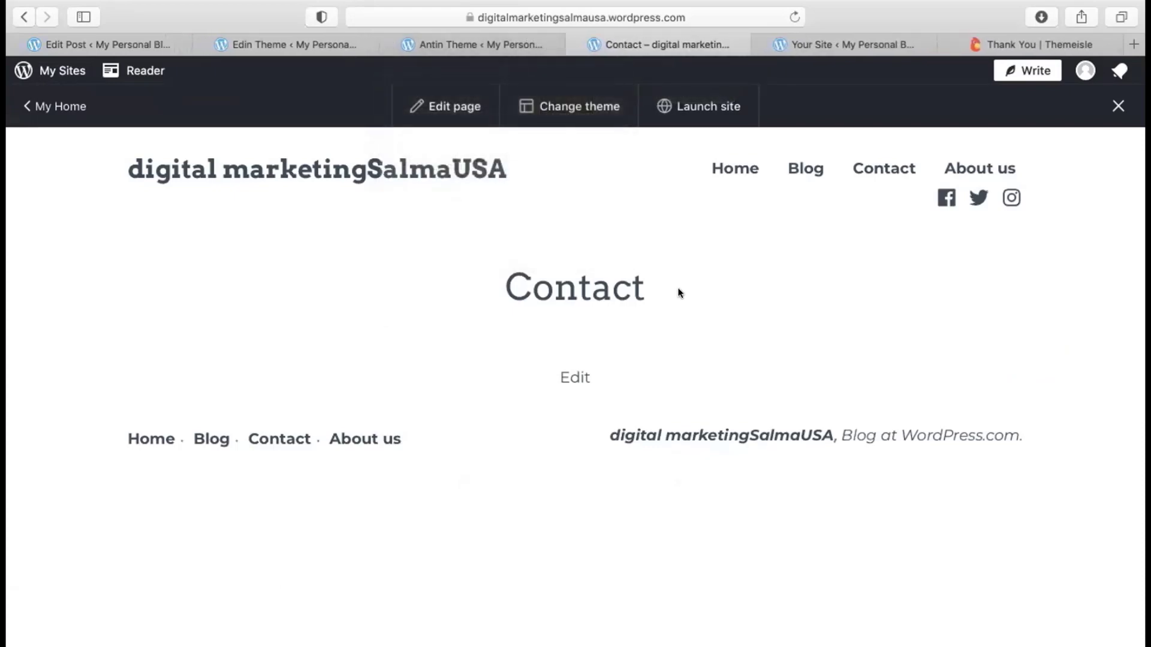
# Return to the digital marketing site's My Home, preview the site, then reopen its setup checklist.
pyautogui.click(57, 106)
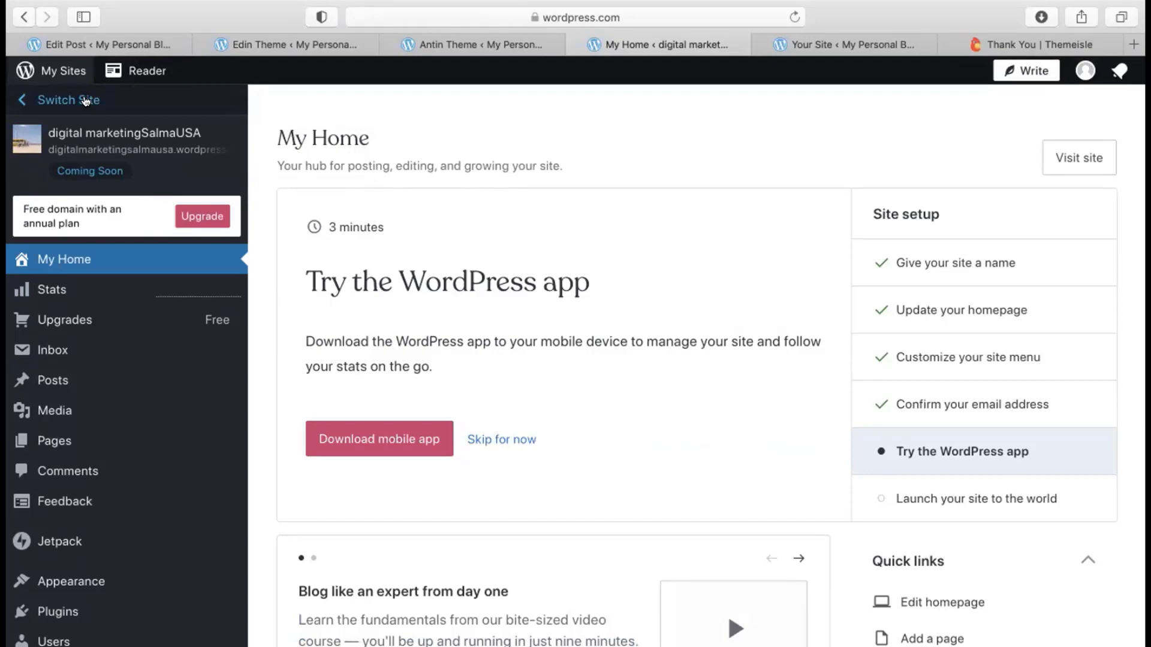
pyautogui.click(150, 144)
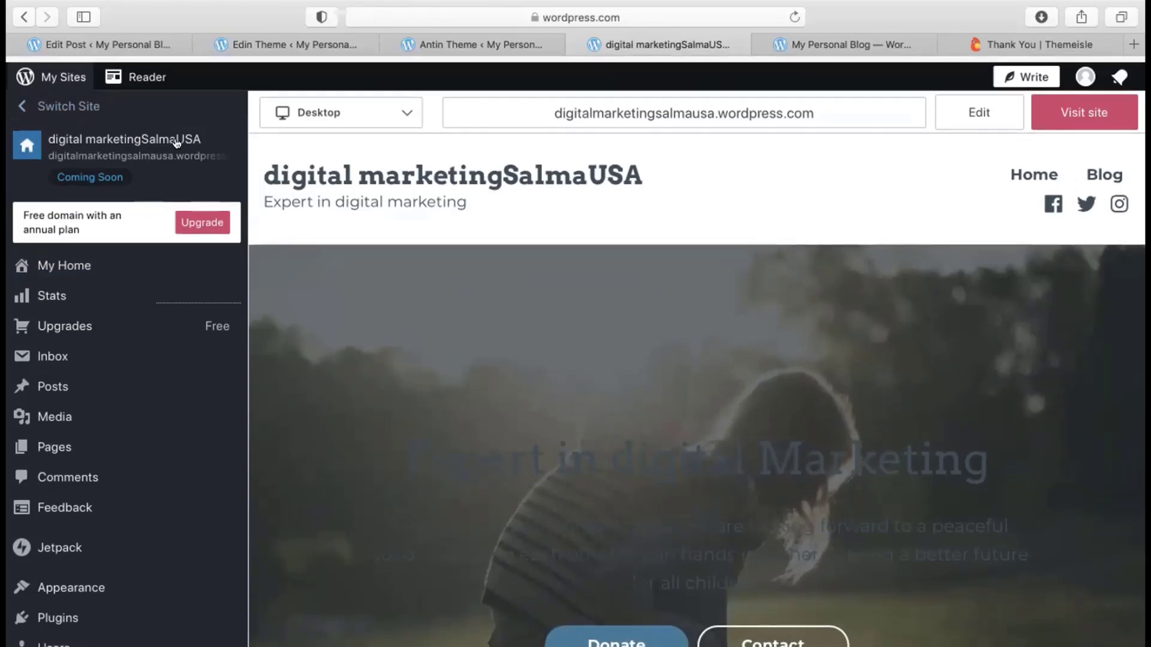
pyautogui.scroll(-2, 179, 144)
pyautogui.click(107, 211)
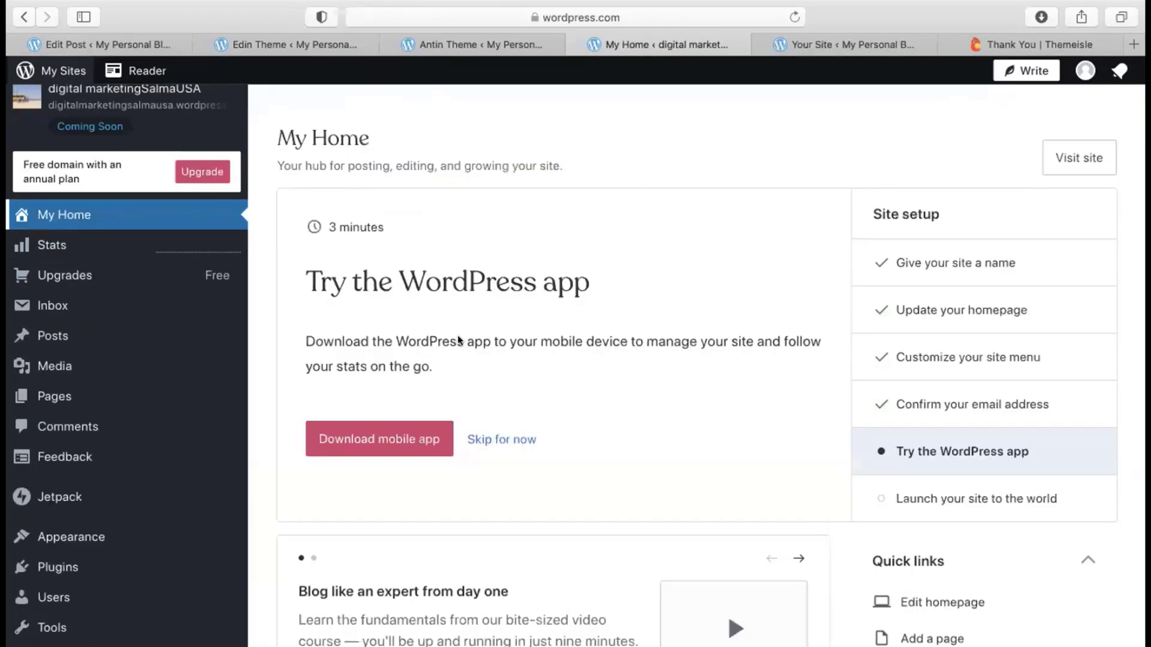
# Launch the digital marketing site on its free wordpress.com address, skipping the custom domain.
pyautogui.scroll(-1, 890, 488)
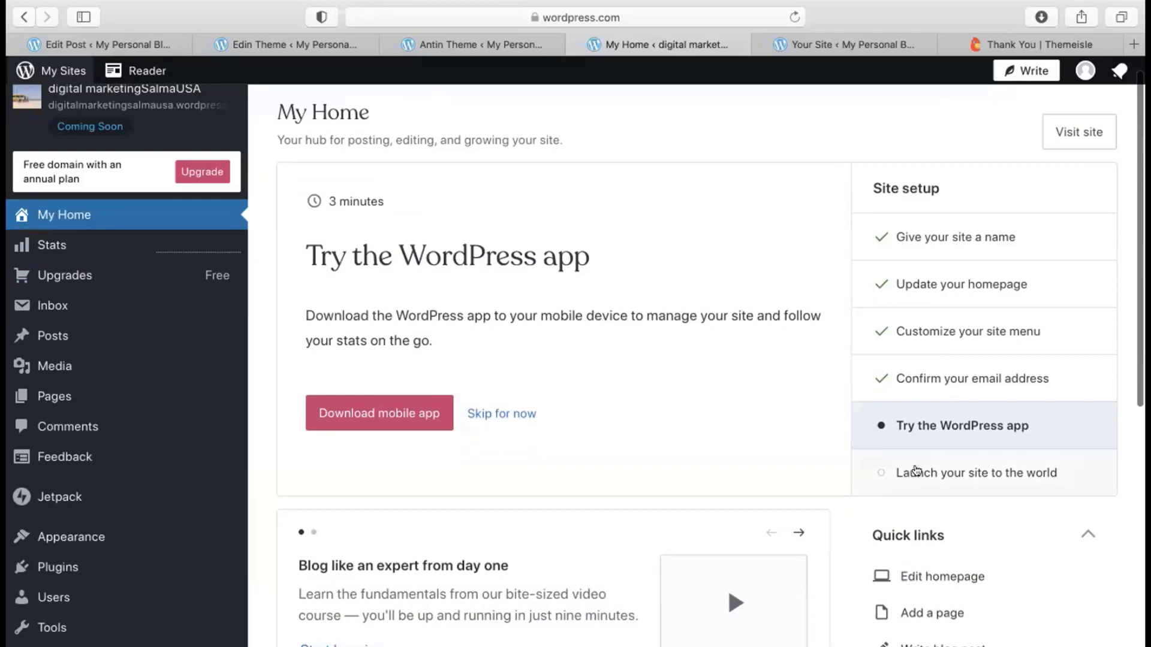
pyautogui.click(915, 471)
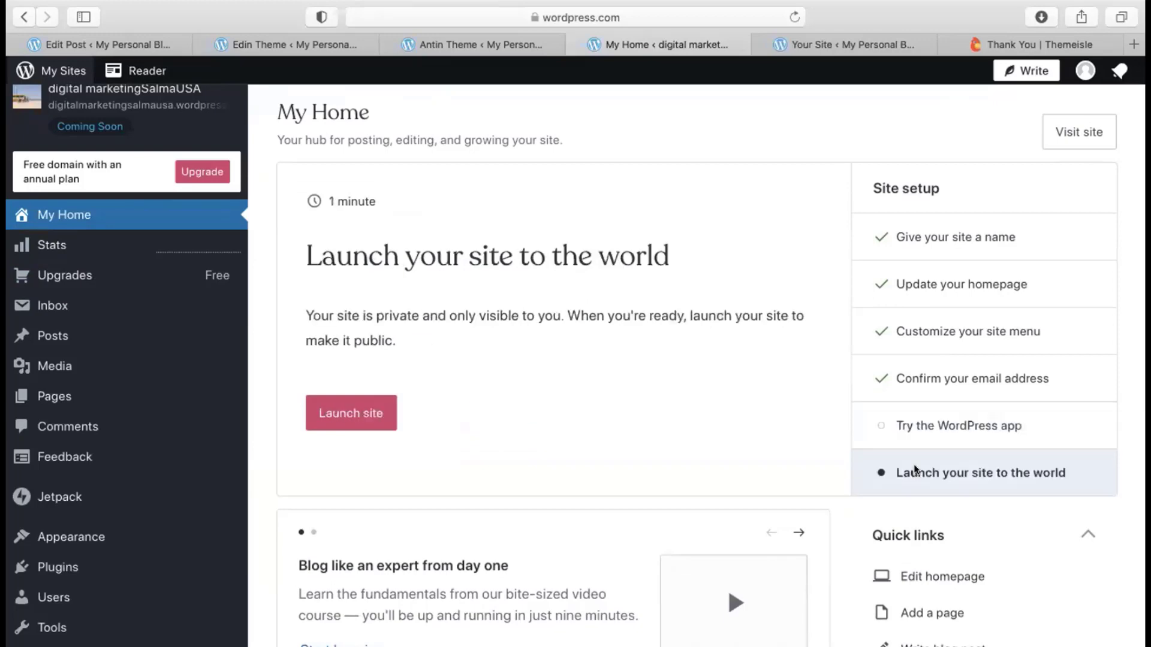
pyautogui.click(371, 413)
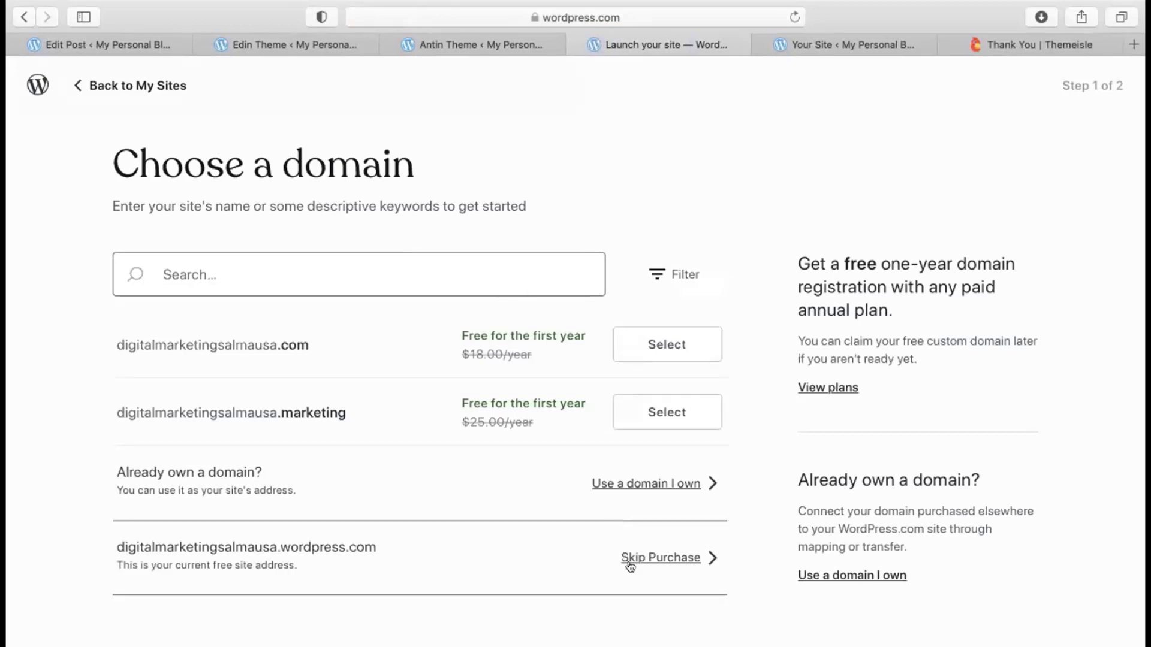
pyautogui.click(628, 559)
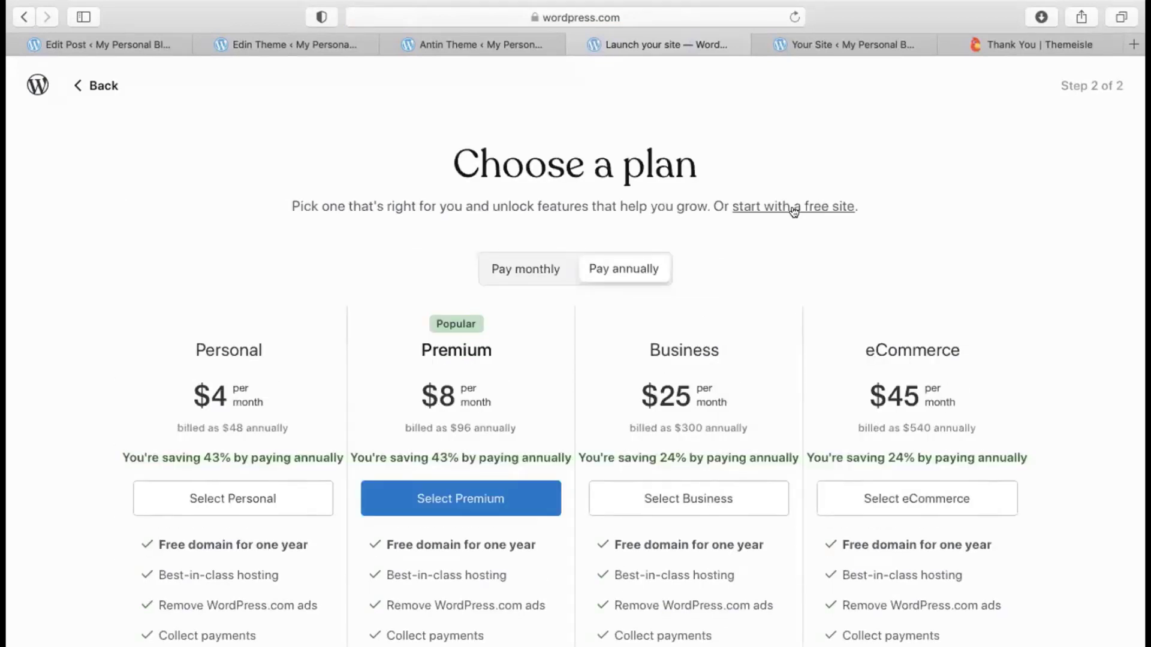
pyautogui.click(794, 207)
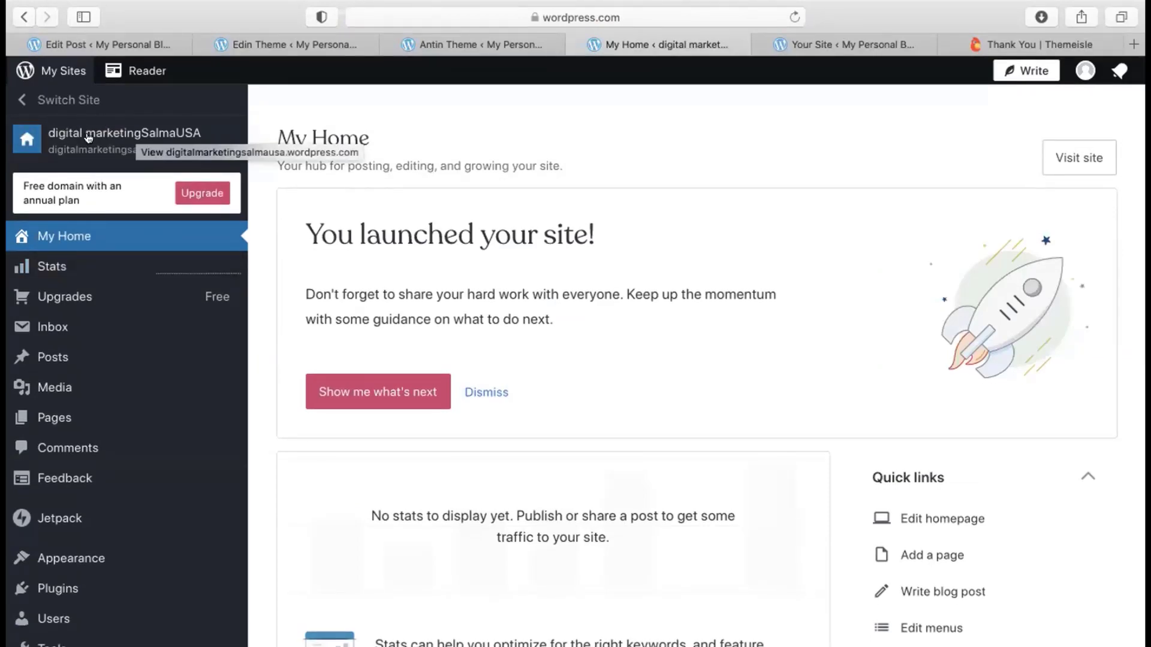
# Switch to My Personal Blog's dashboard and reopen the site list.
pyautogui.click(68, 100)
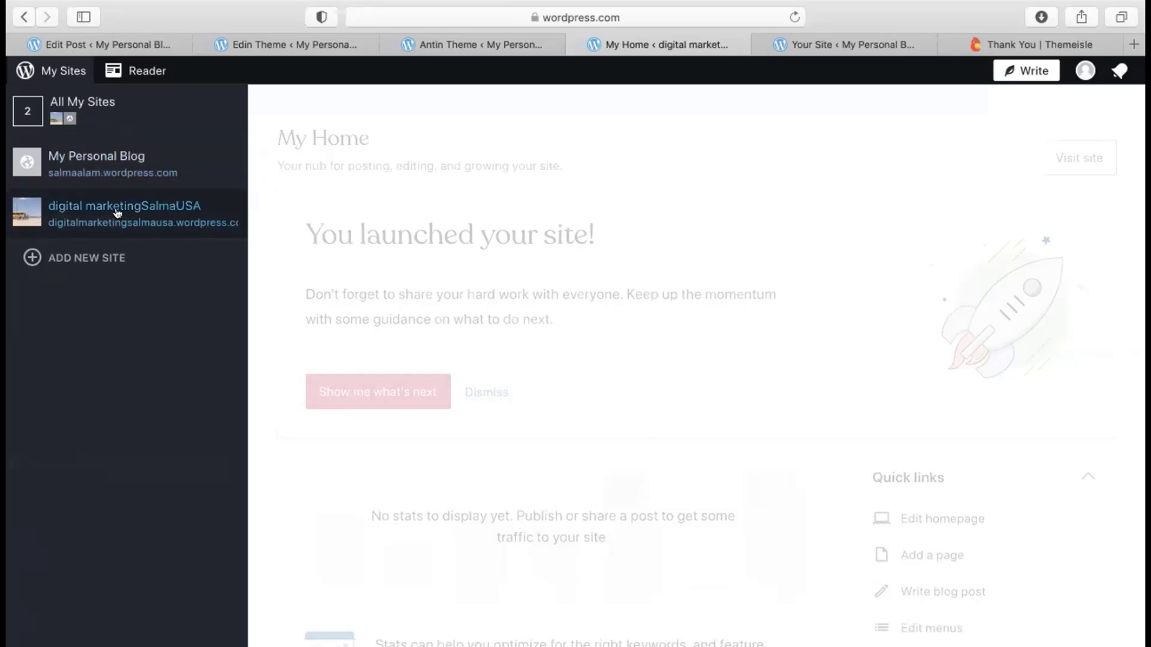
pyautogui.click(127, 169)
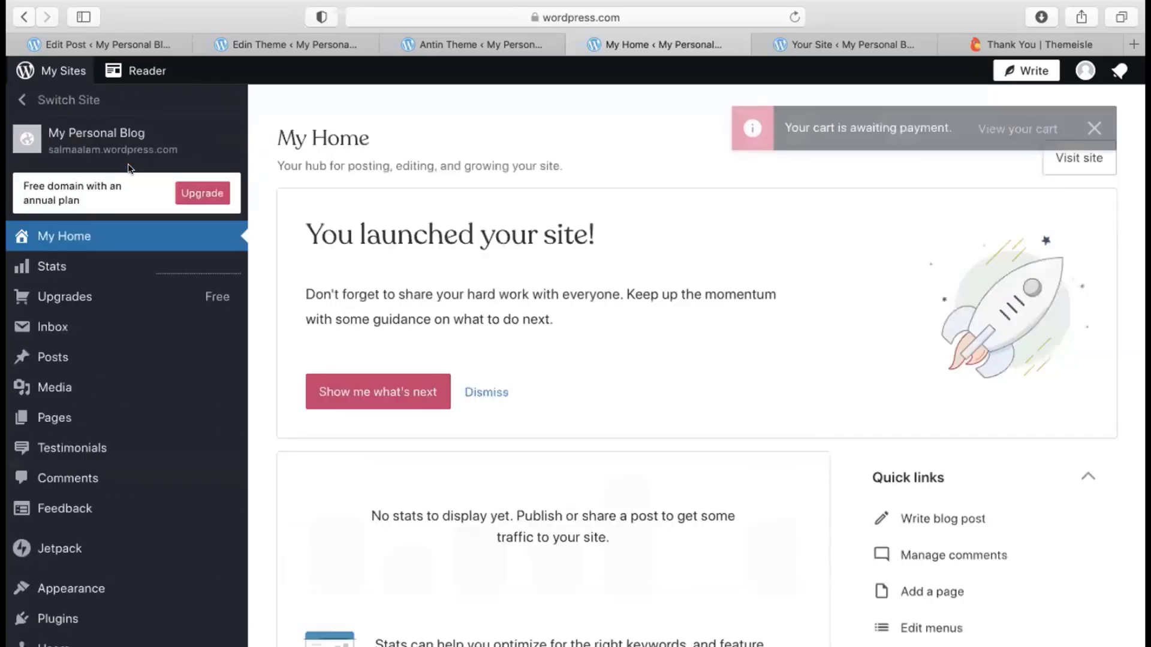
pyautogui.click(35, 99)
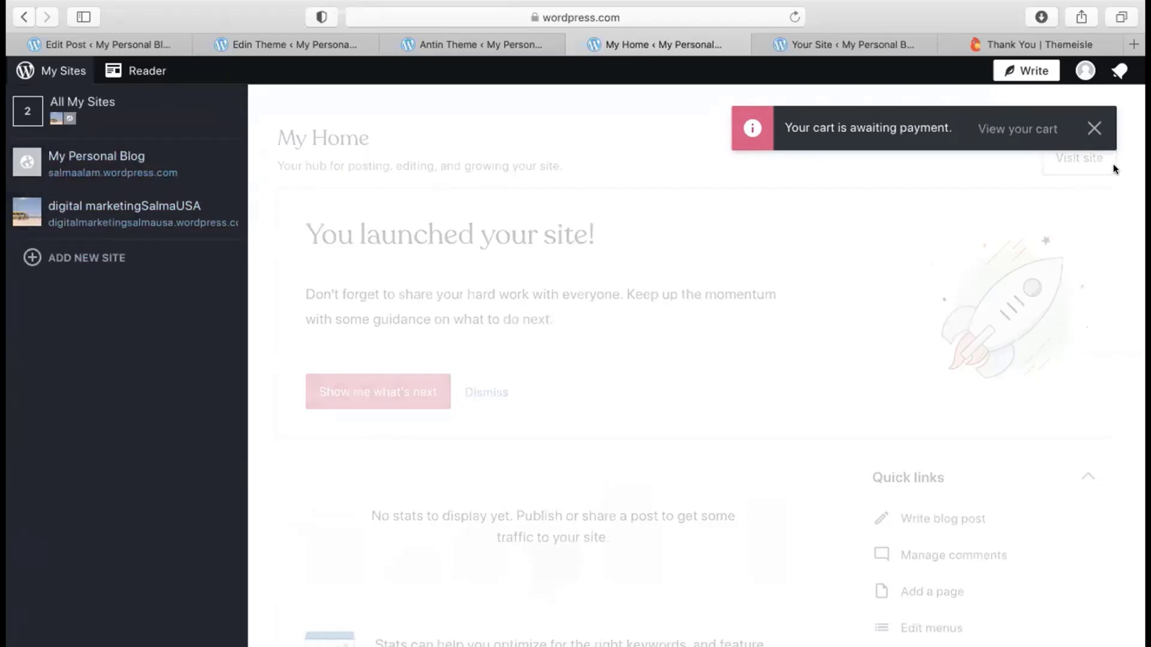
# Dismiss the cart payment notice and scroll through My Personal Blog's My Home page.
pyautogui.click(1094, 128)
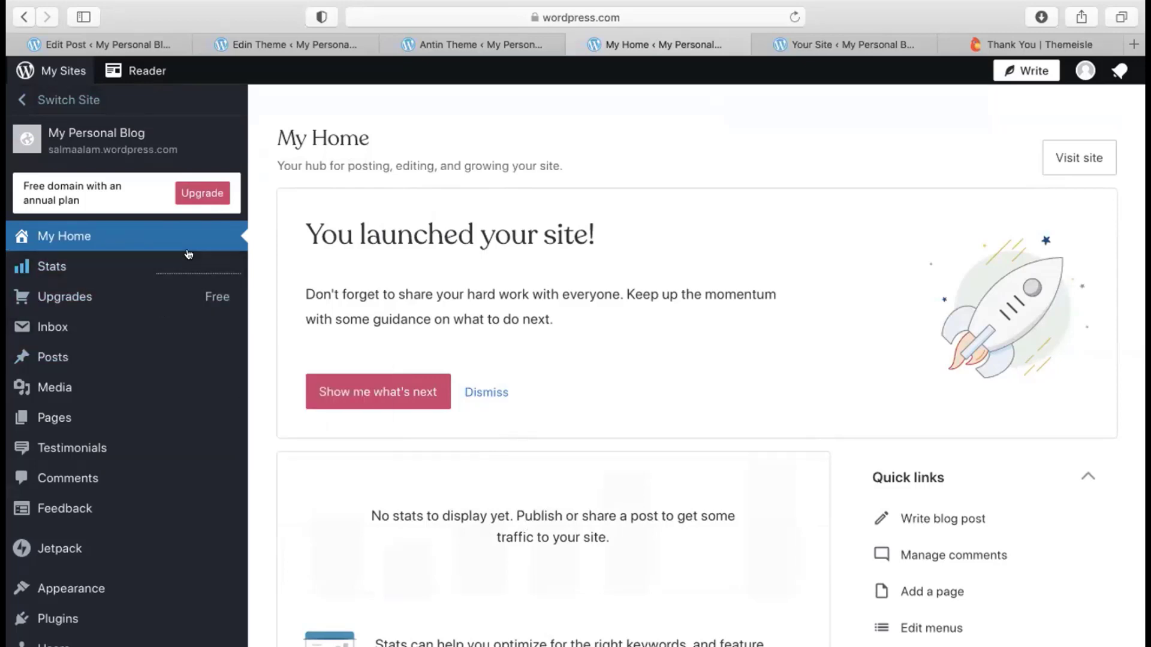
pyautogui.scroll(-3, 363, 285)
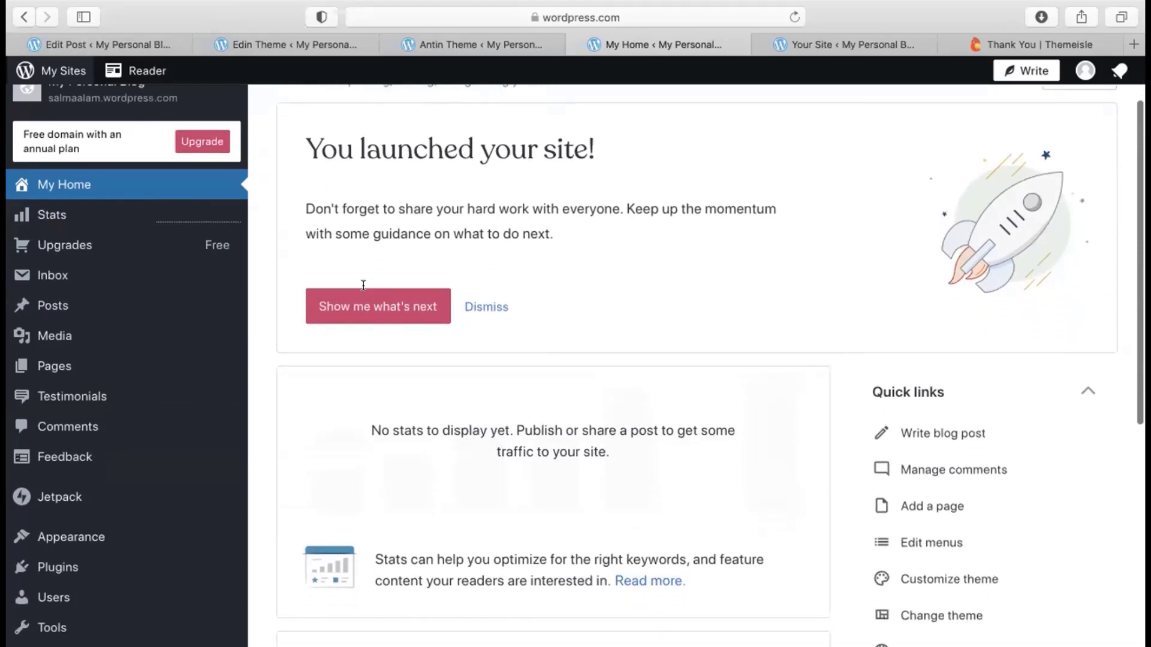
pyautogui.scroll(3, 363, 285)
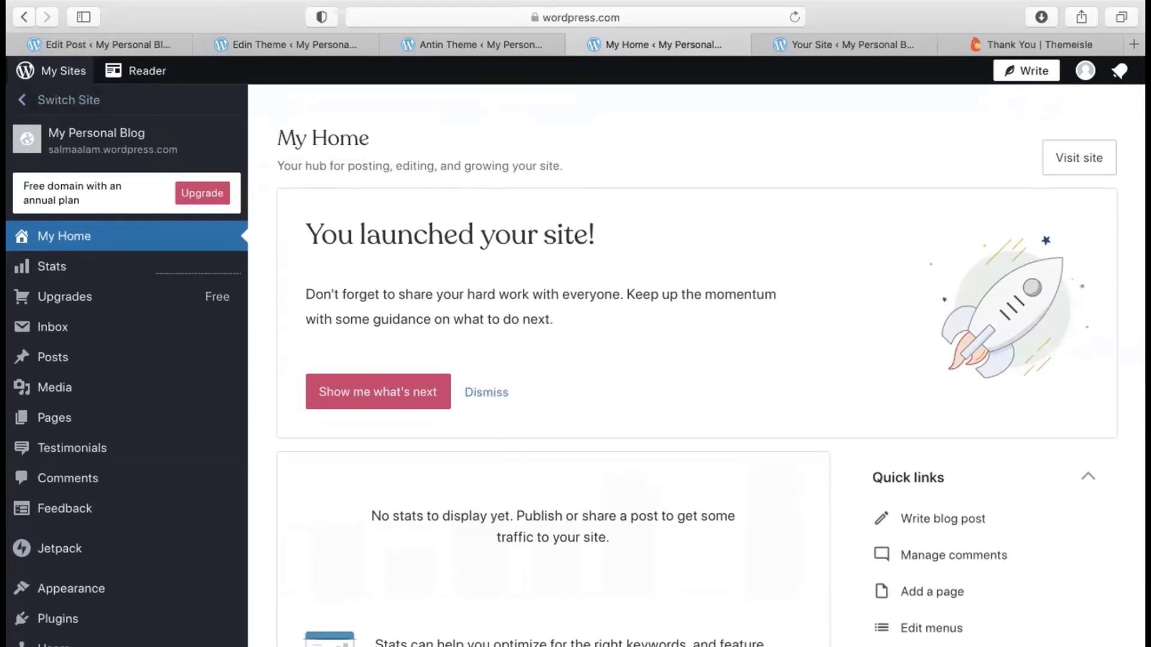
pyautogui.scroll(-5, 60, 623)
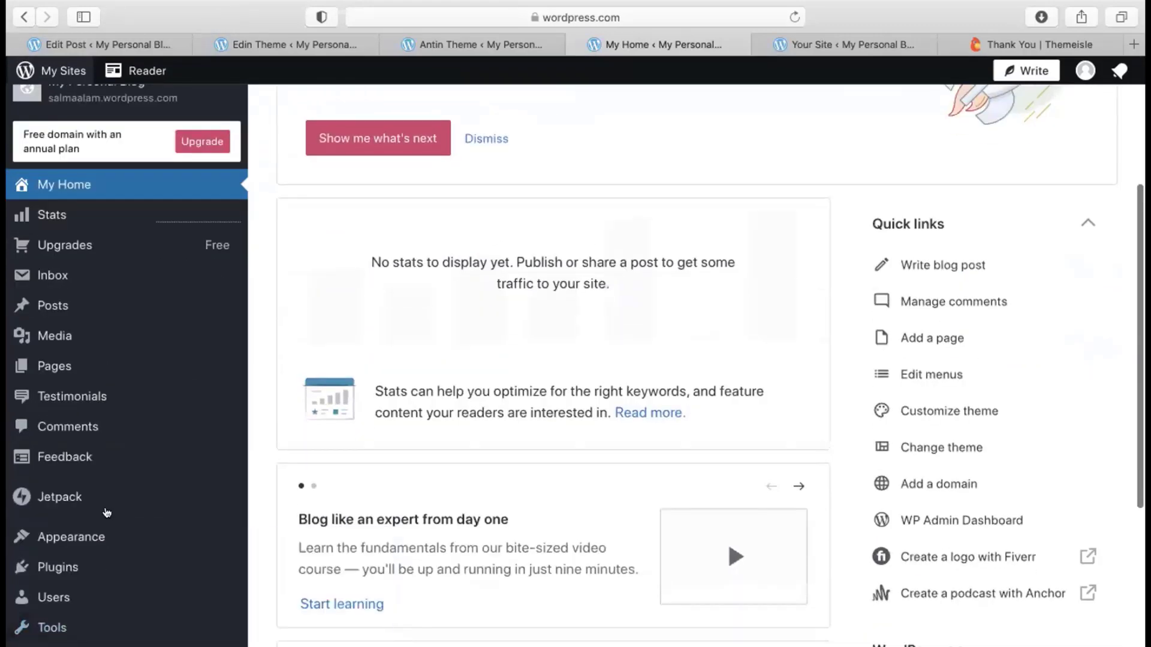
pyautogui.scroll(-5, 107, 512)
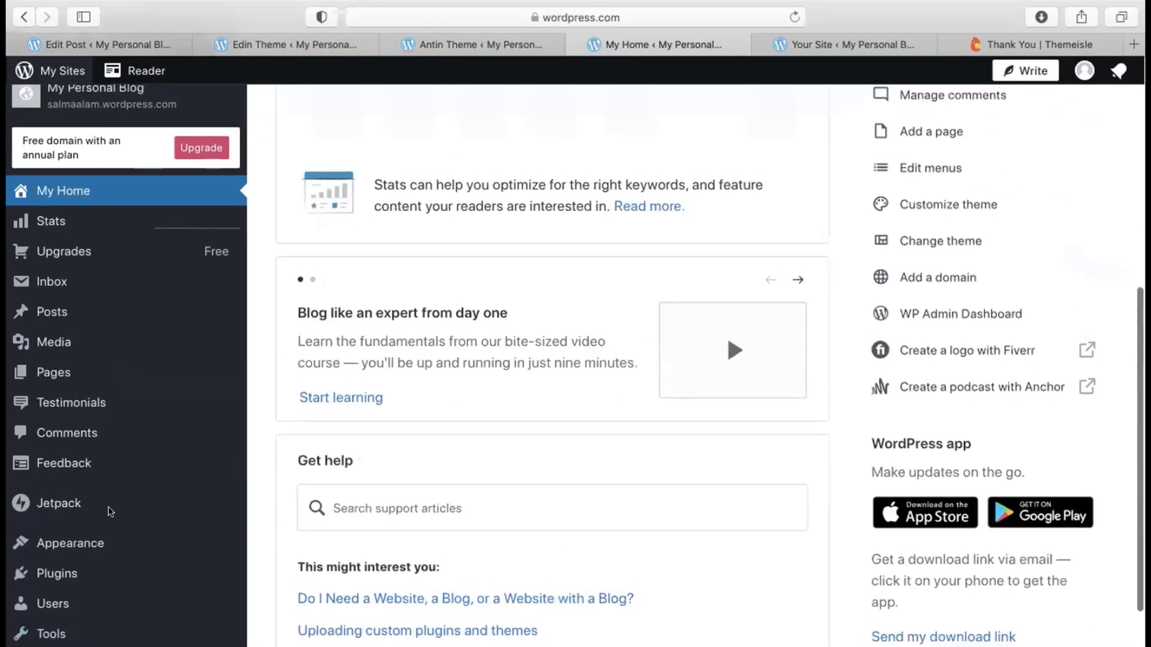
pyautogui.scroll(5, 110, 512)
pyautogui.scroll(4, 109, 495)
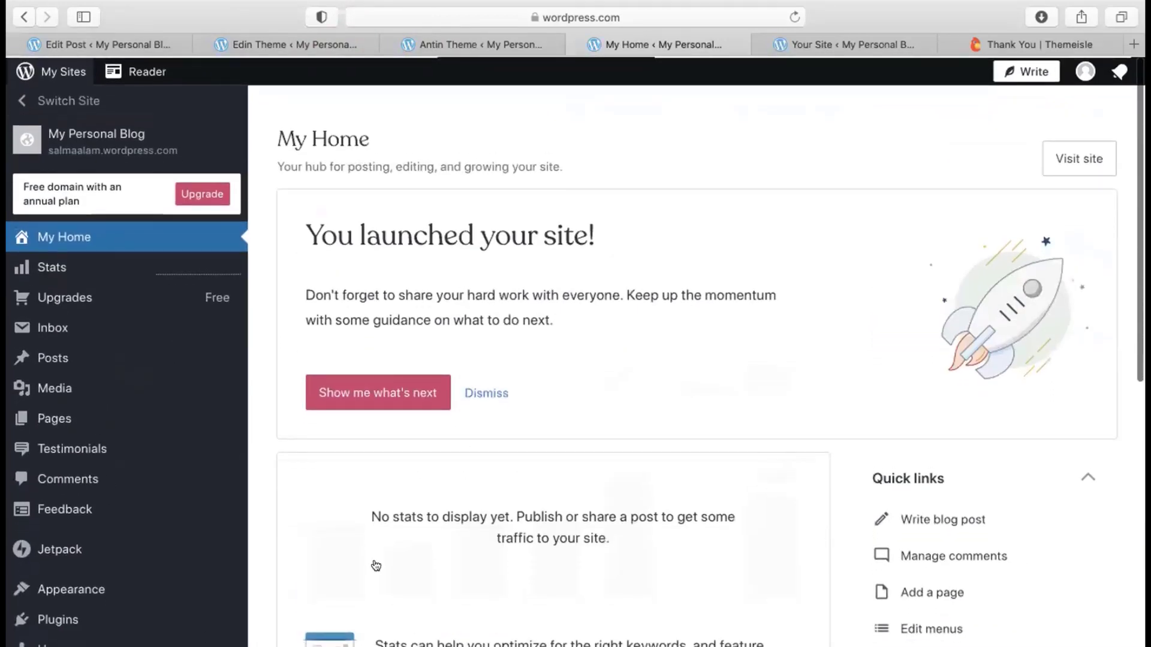
pyautogui.scroll(-3, 480, 393)
pyautogui.scroll(4, 480, 393)
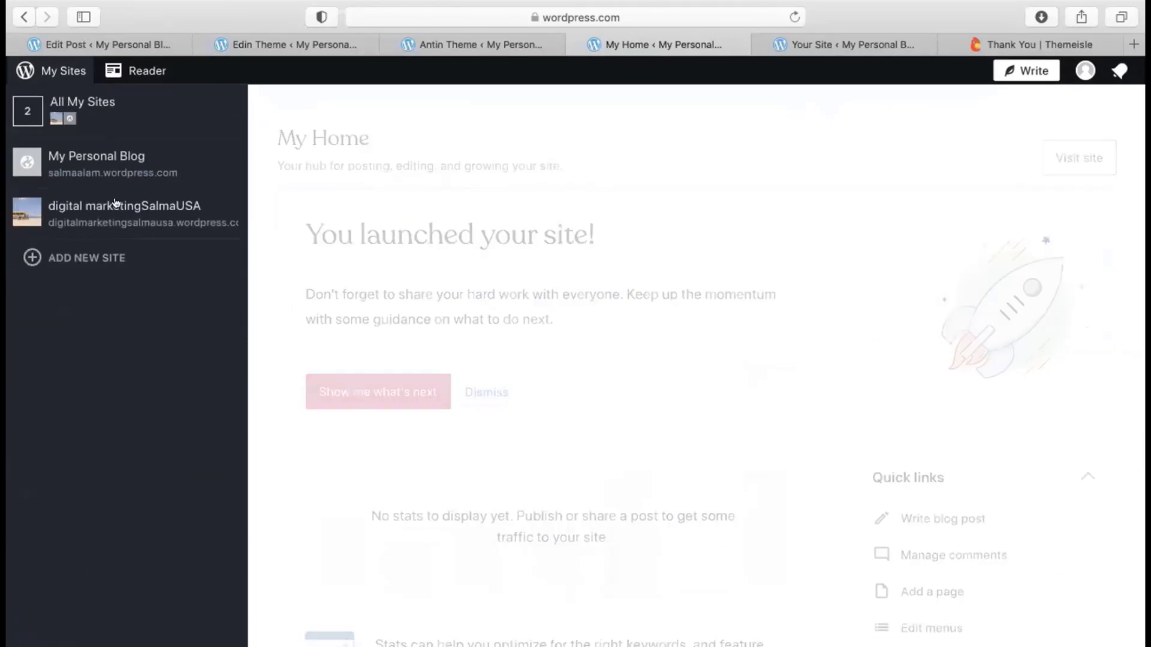
# Show All My Sites together, then open the Reader feed.
pyautogui.click(113, 119)
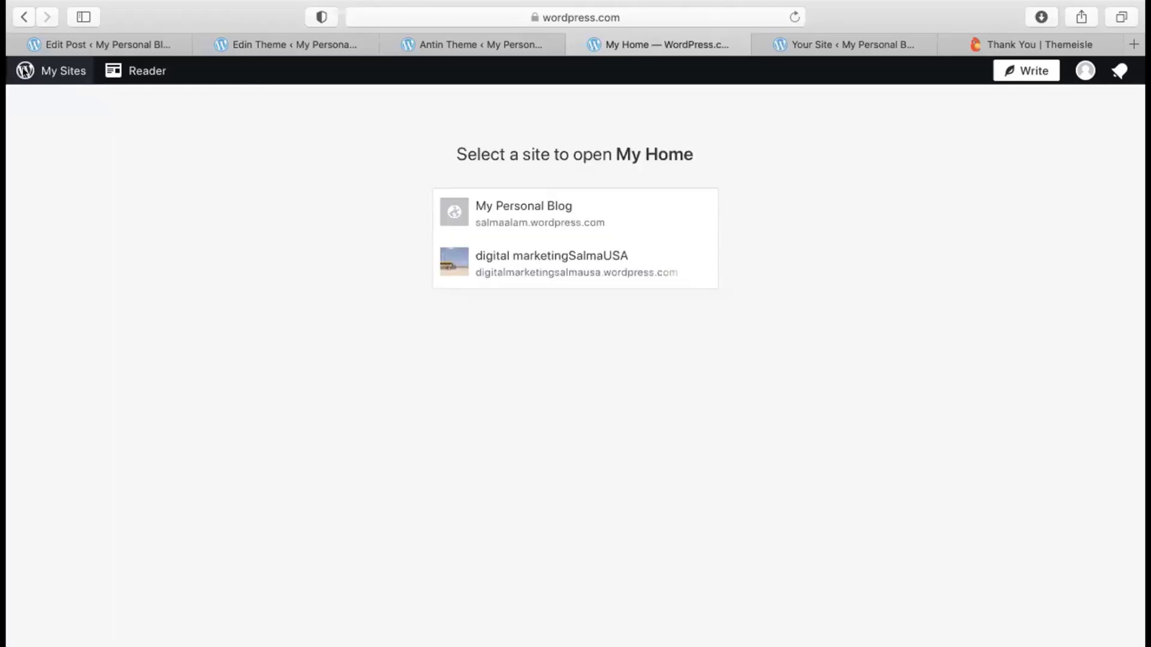
pyautogui.scroll(2, 253, 256)
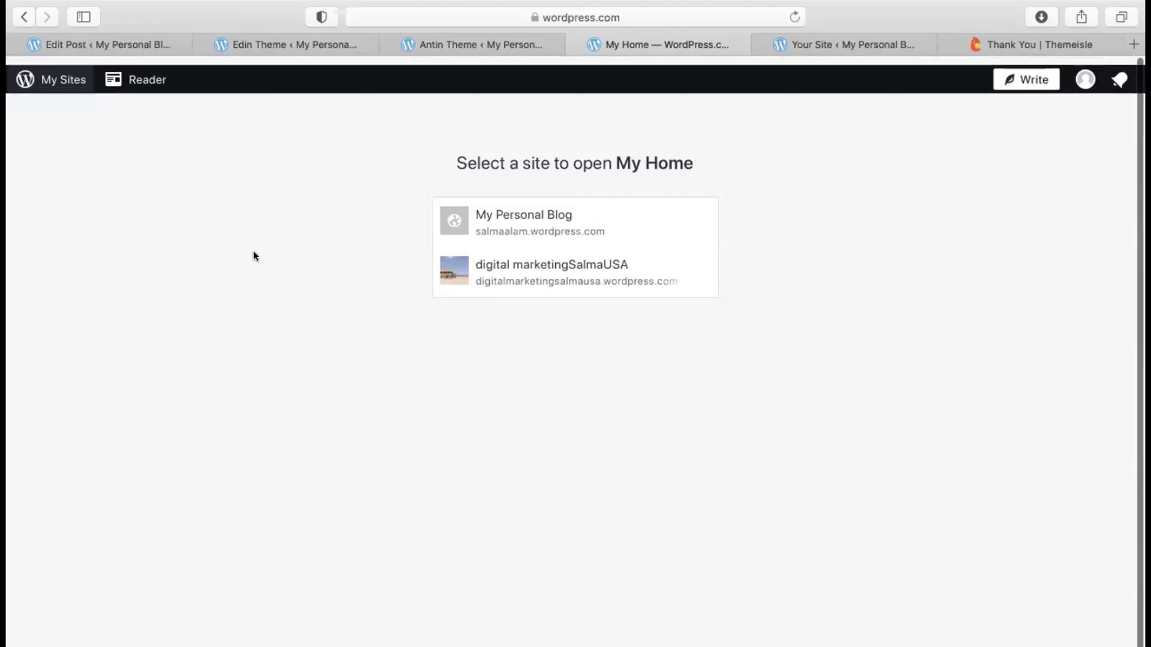
pyautogui.click(162, 71)
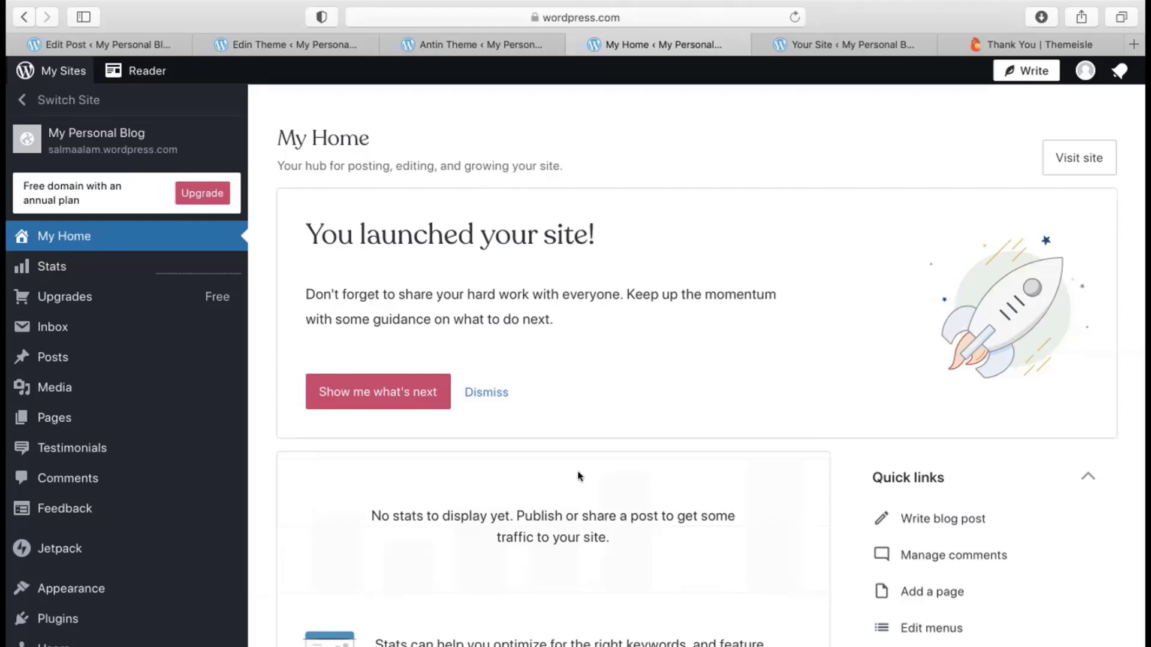
# Open My Personal Blog's theme in the Customizer, then close it back to My Home.
pyautogui.scroll(-2, 284, 581)
pyautogui.click(106, 537)
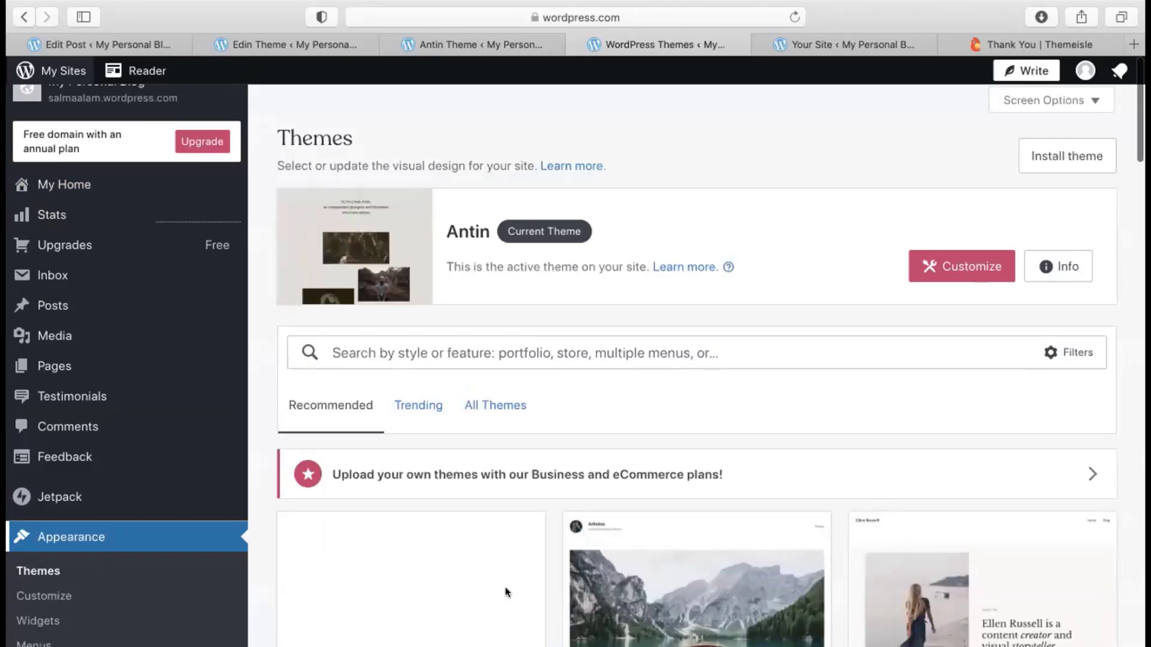
pyautogui.click(44, 596)
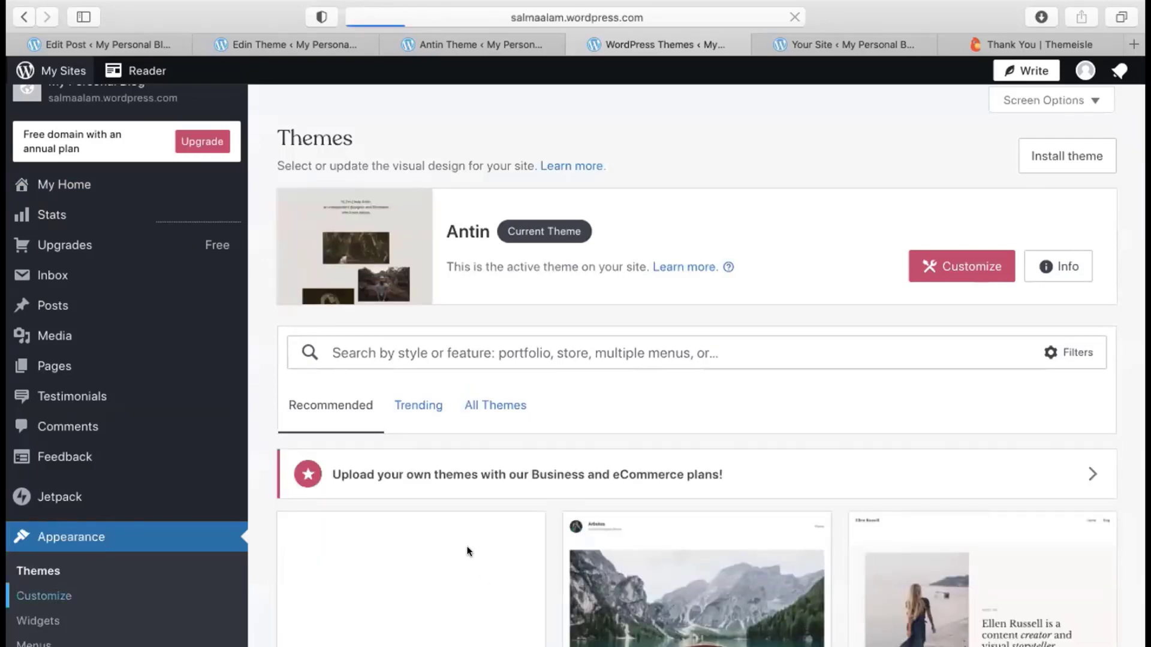
pyautogui.scroll(-3, 467, 550)
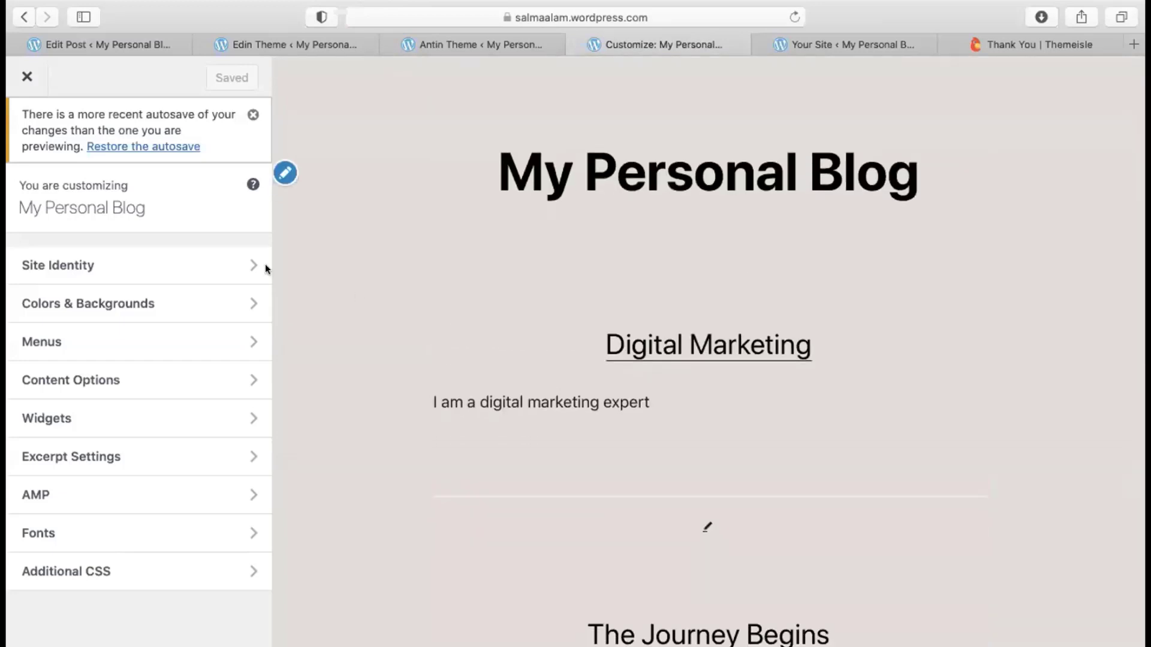
pyautogui.click(26, 78)
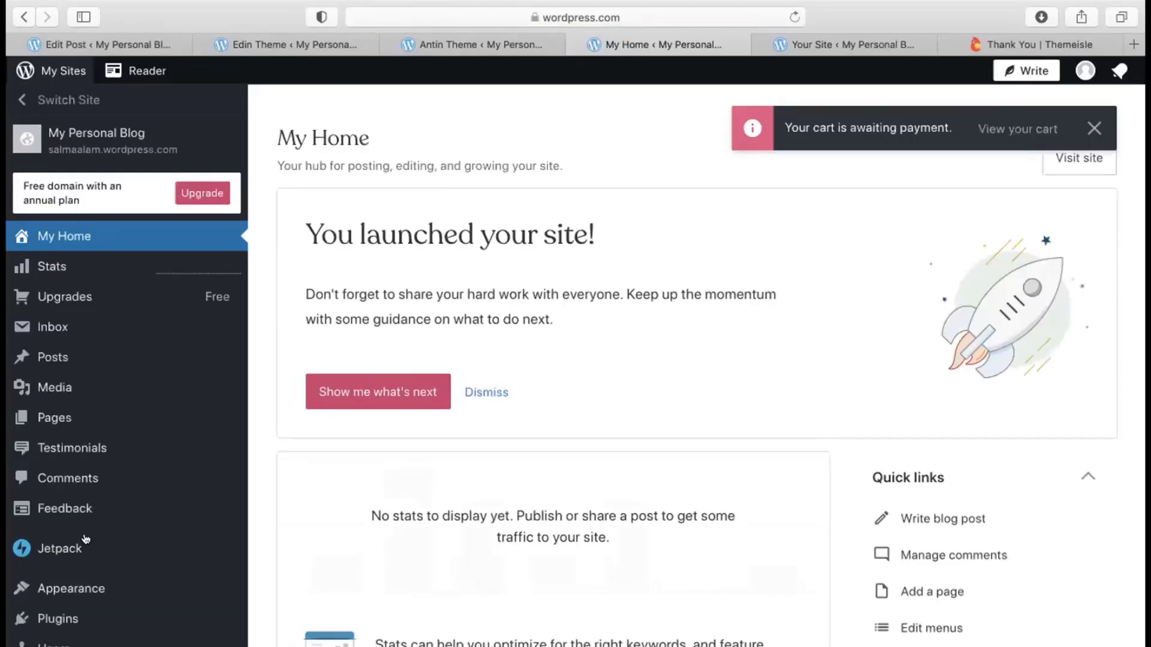
pyautogui.scroll(-2, 86, 538)
pyautogui.moveTo(86, 538)
pyautogui.scroll(2, 118, 145)
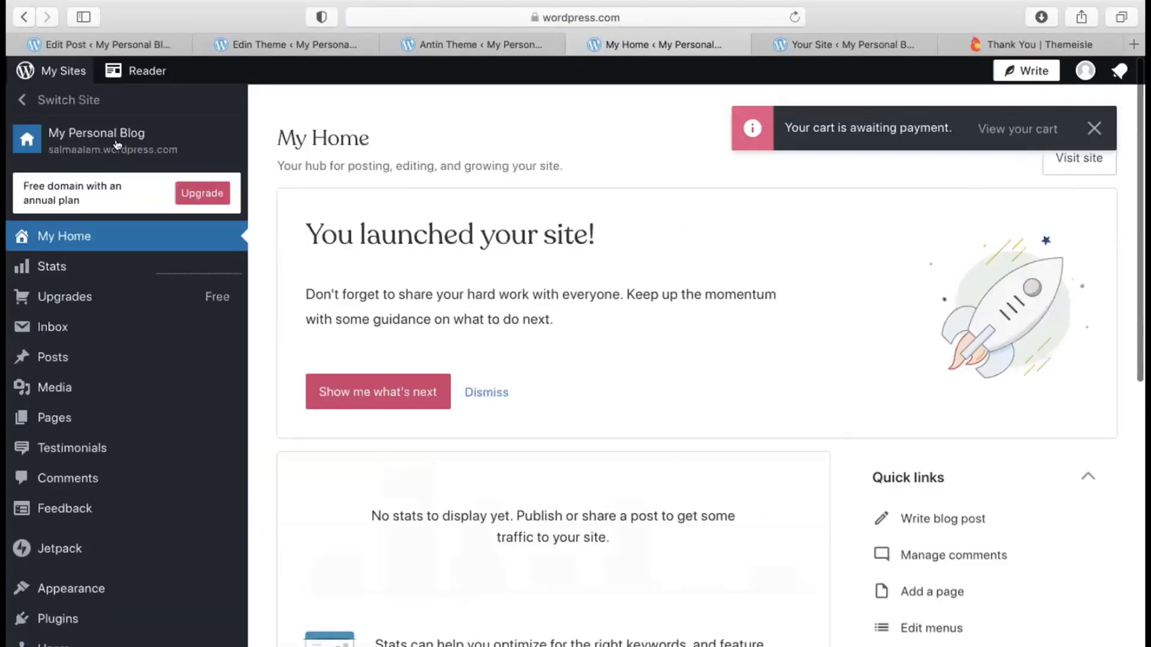
# Switch to the digital marketing site, open its Customizer, and scroll the homepage preview.
pyautogui.click(82, 102)
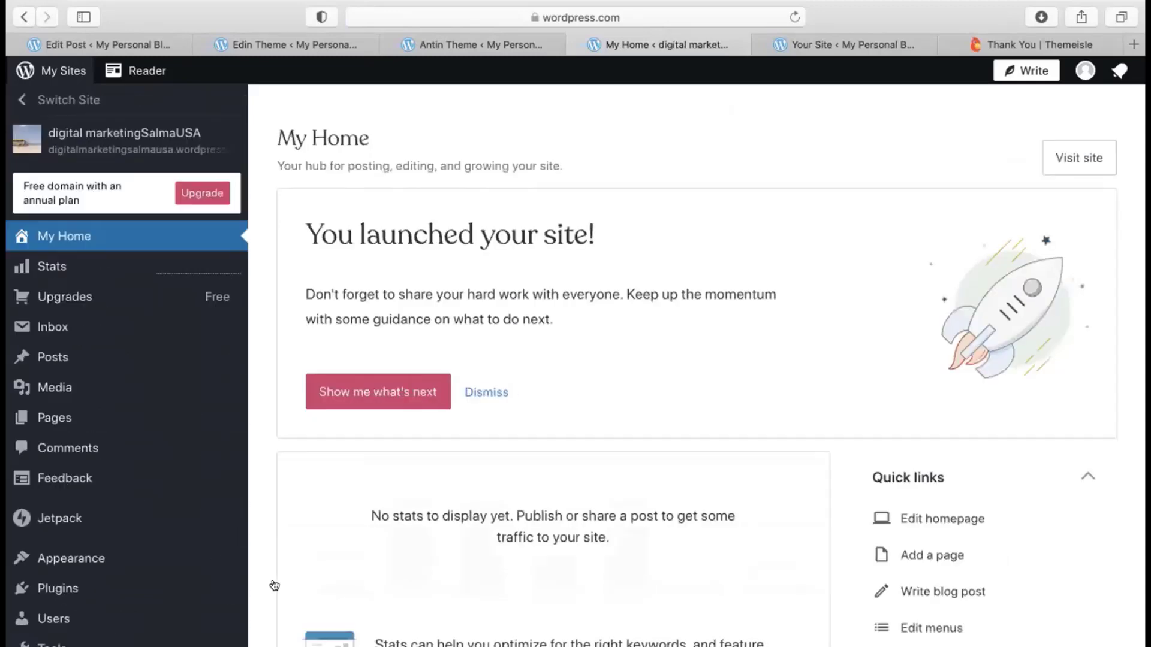
pyautogui.moveTo(234, 560)
pyautogui.click(273, 585)
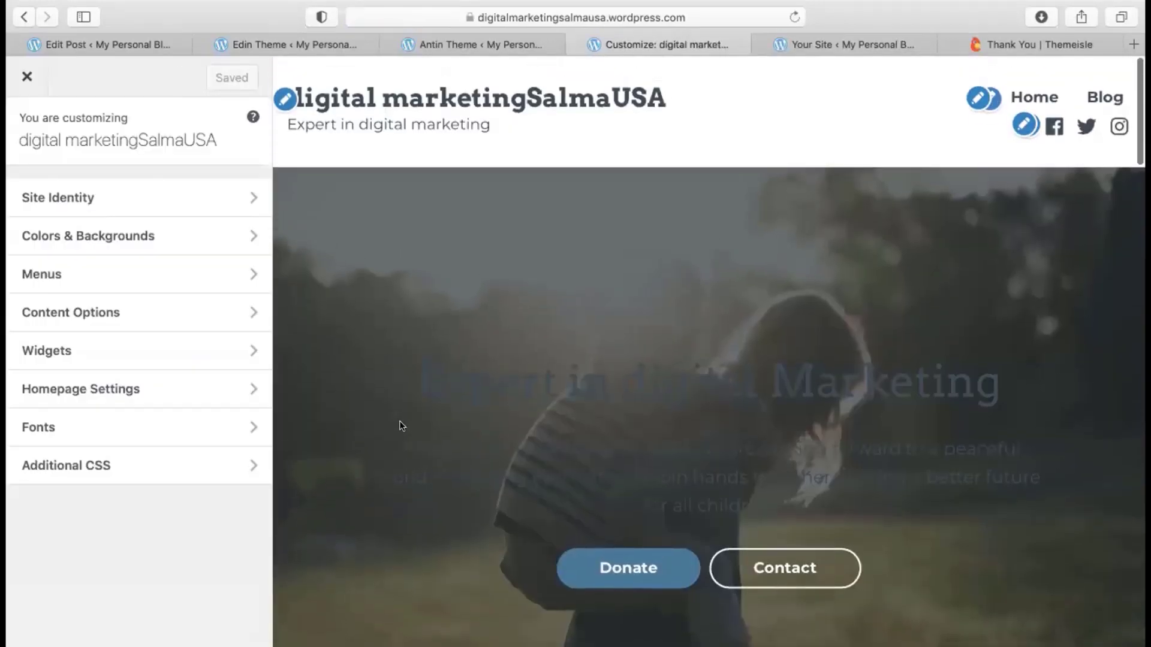
pyautogui.scroll(-3, 501, 502)
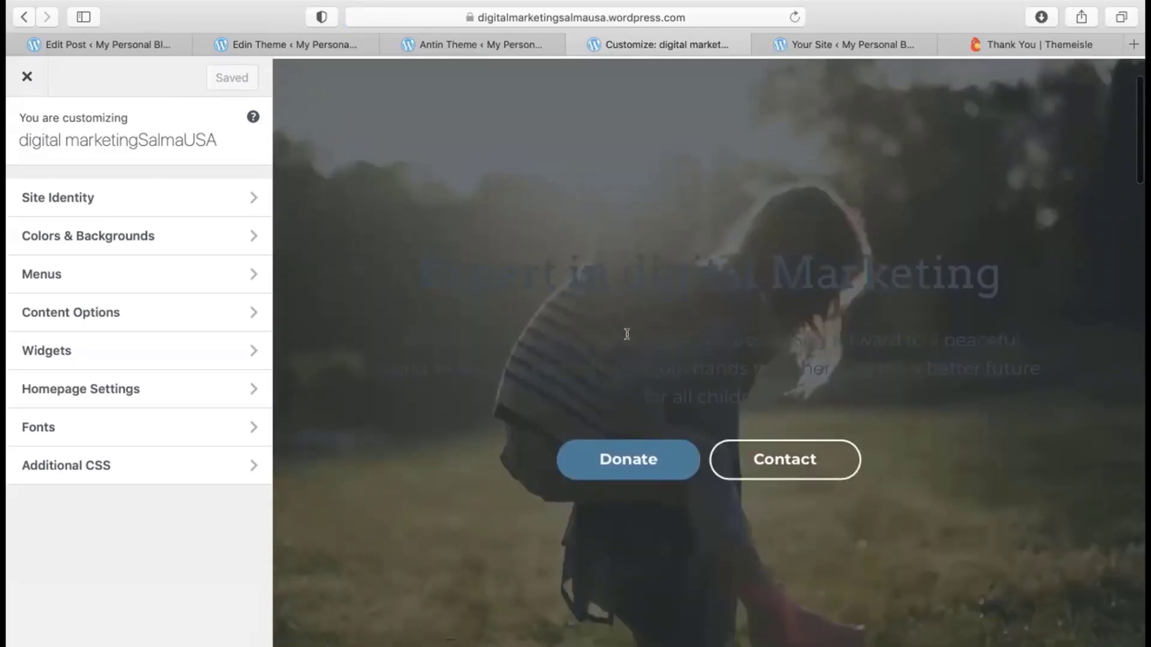
pyautogui.scroll(1, 525, 337)
pyautogui.scroll(3, 525, 337)
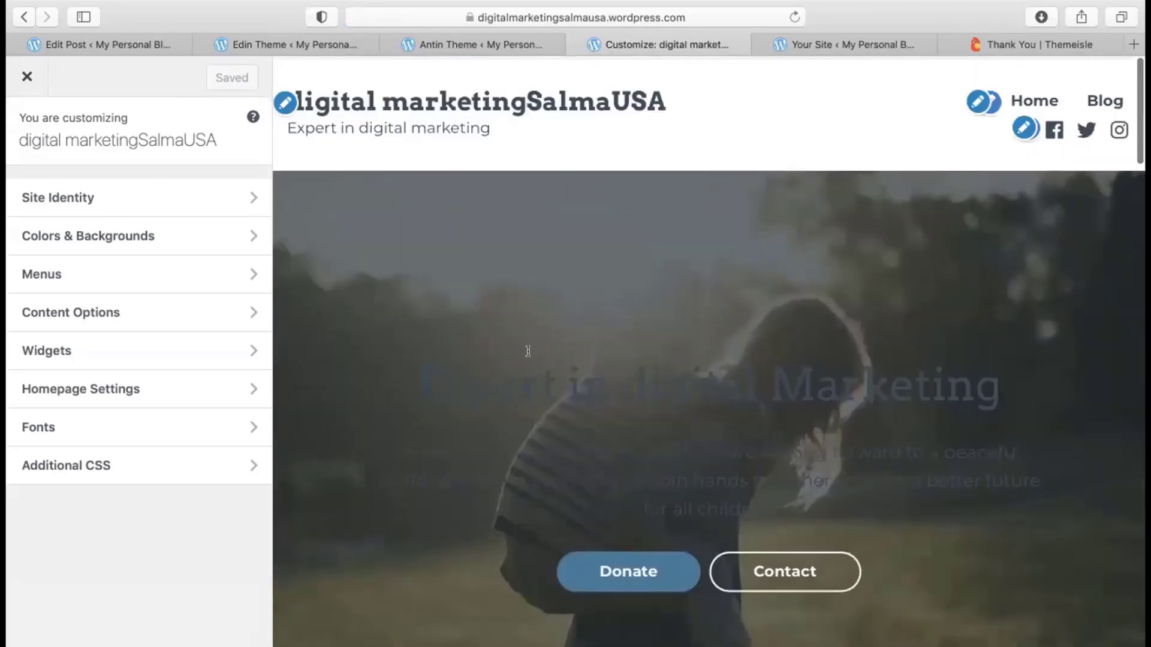
pyautogui.scroll(-1, 613, 294)
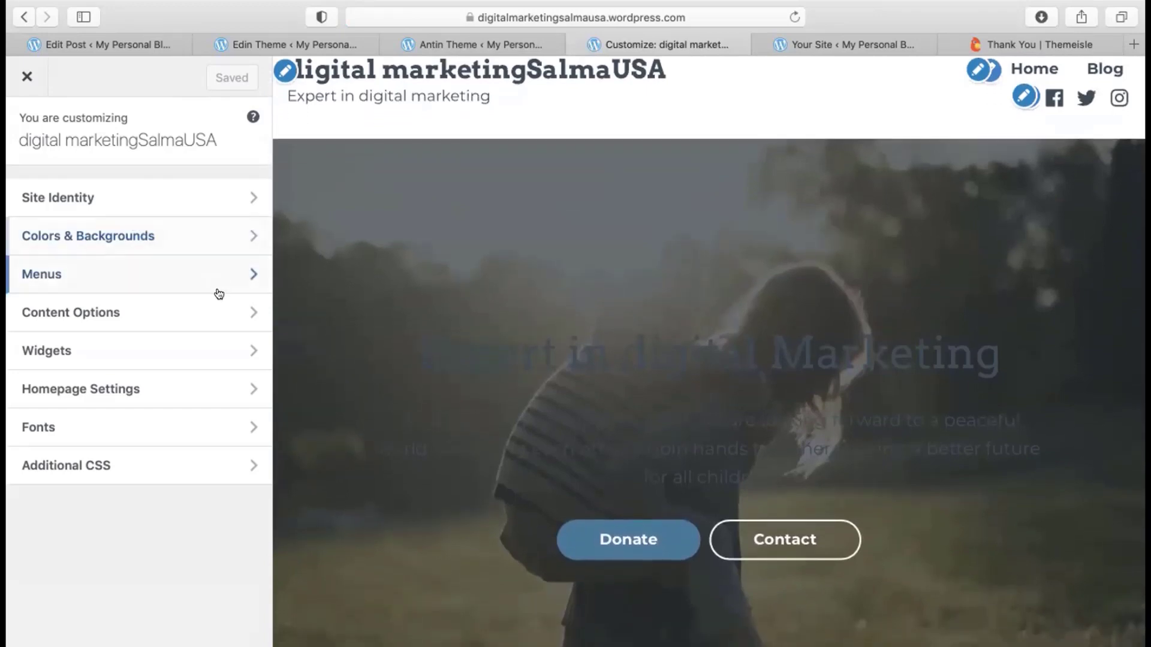
pyautogui.scroll(2, 557, 312)
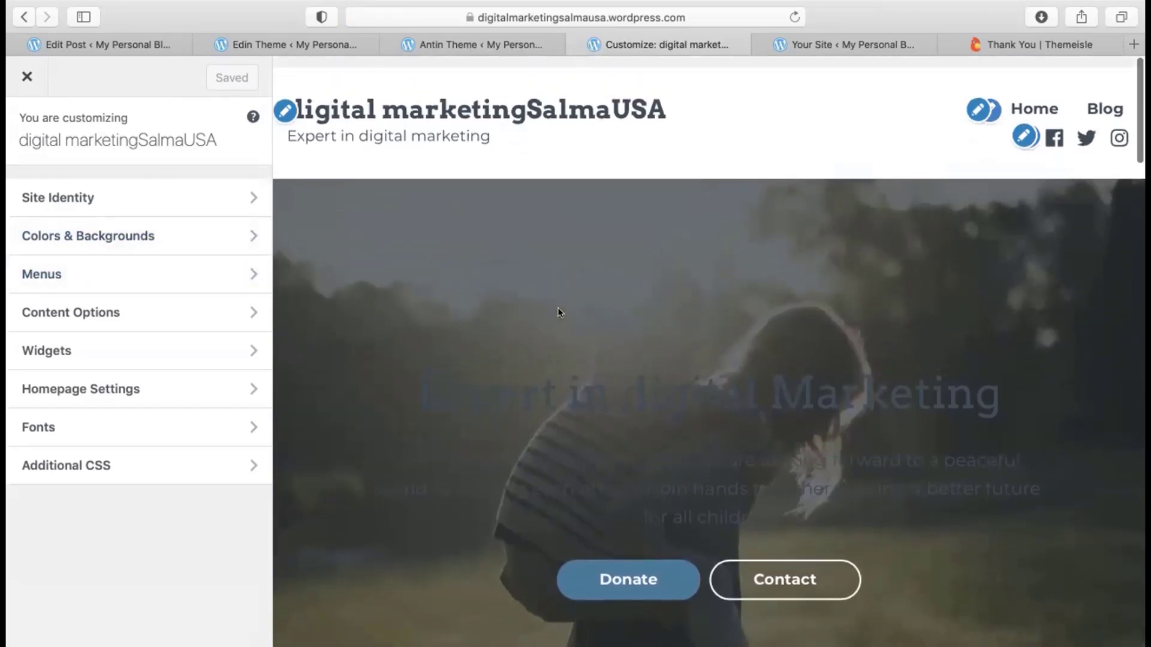
pyautogui.scroll(-1, 557, 312)
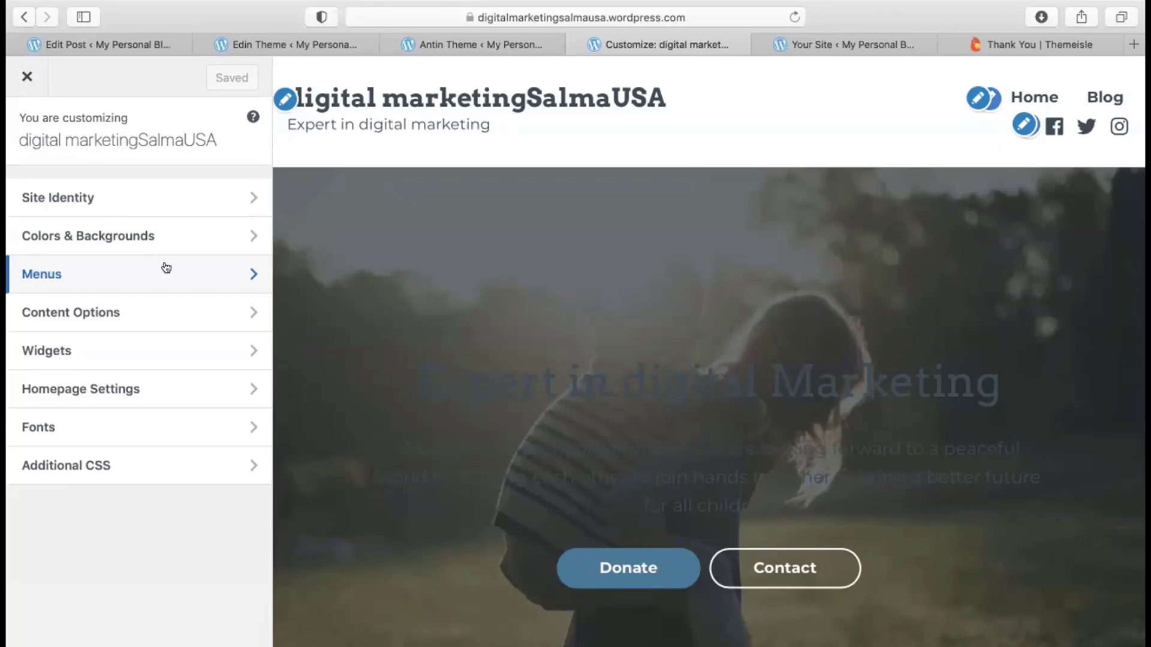
pyautogui.click(152, 387)
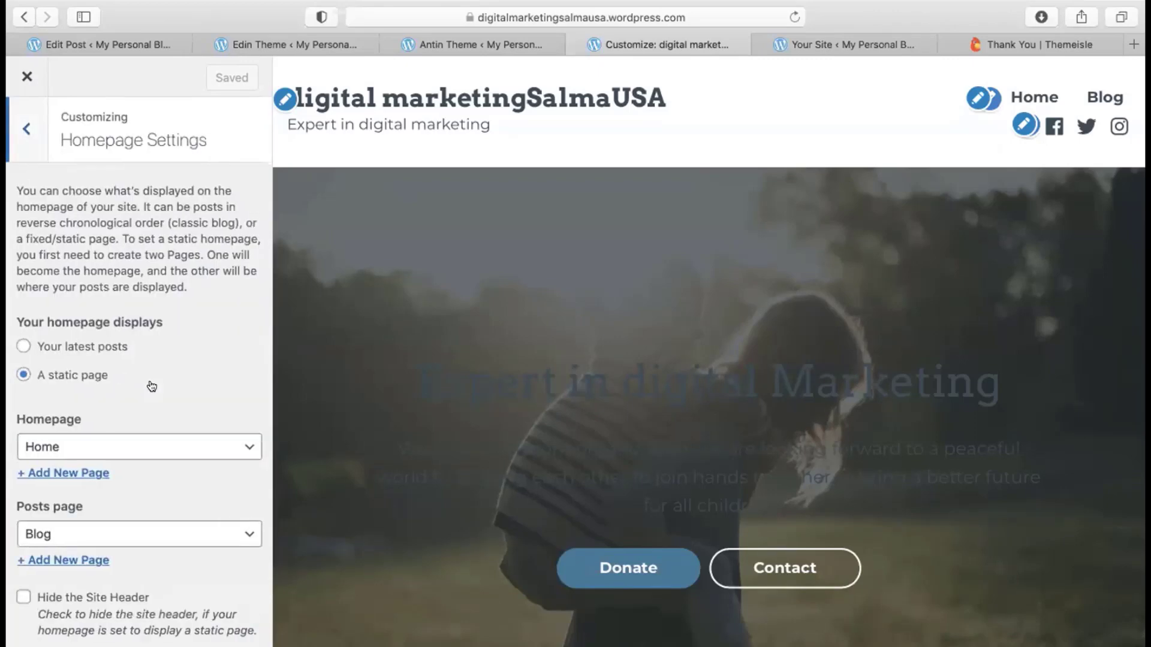
pyautogui.click(26, 130)
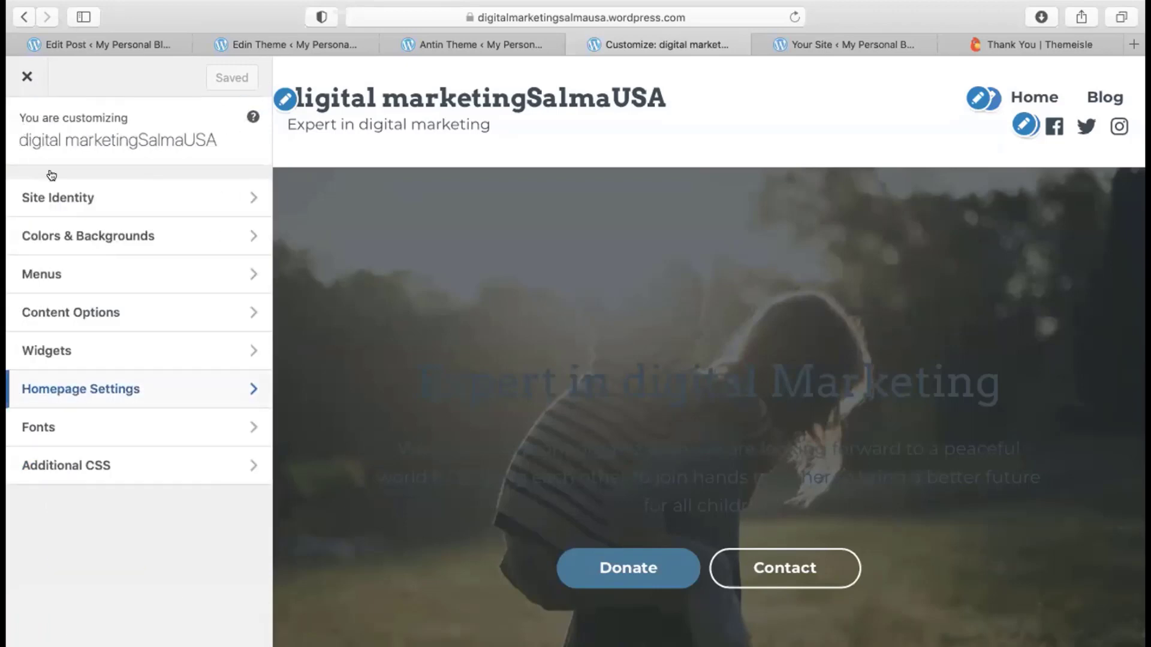
pyautogui.click(92, 431)
pyautogui.click(27, 126)
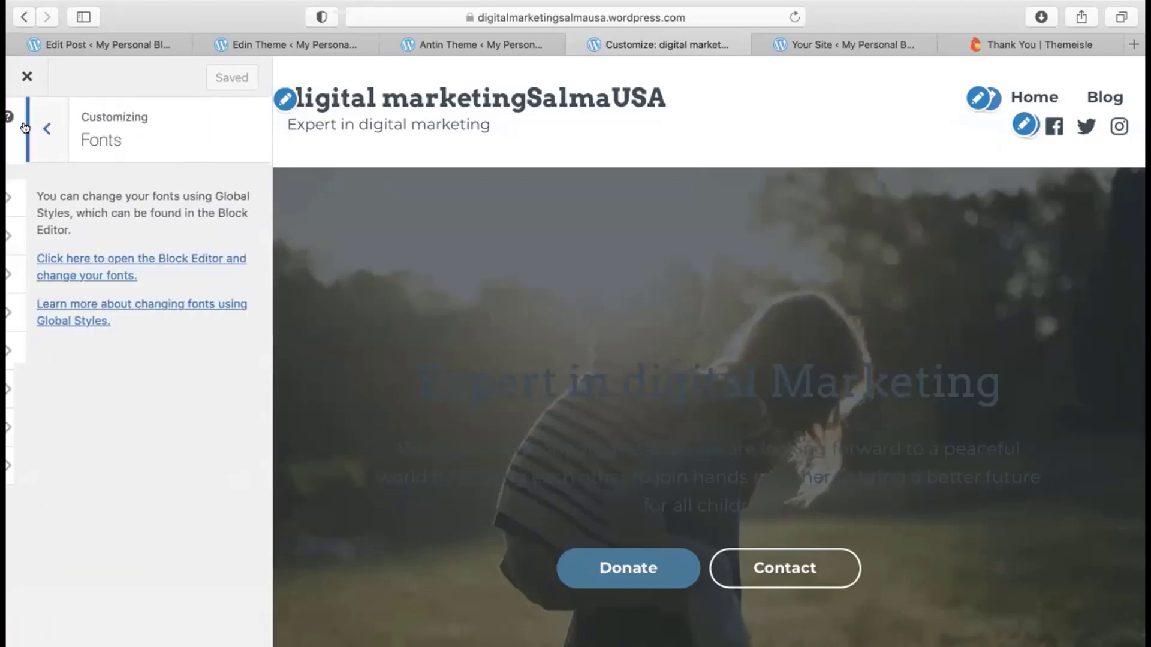
pyautogui.click(134, 462)
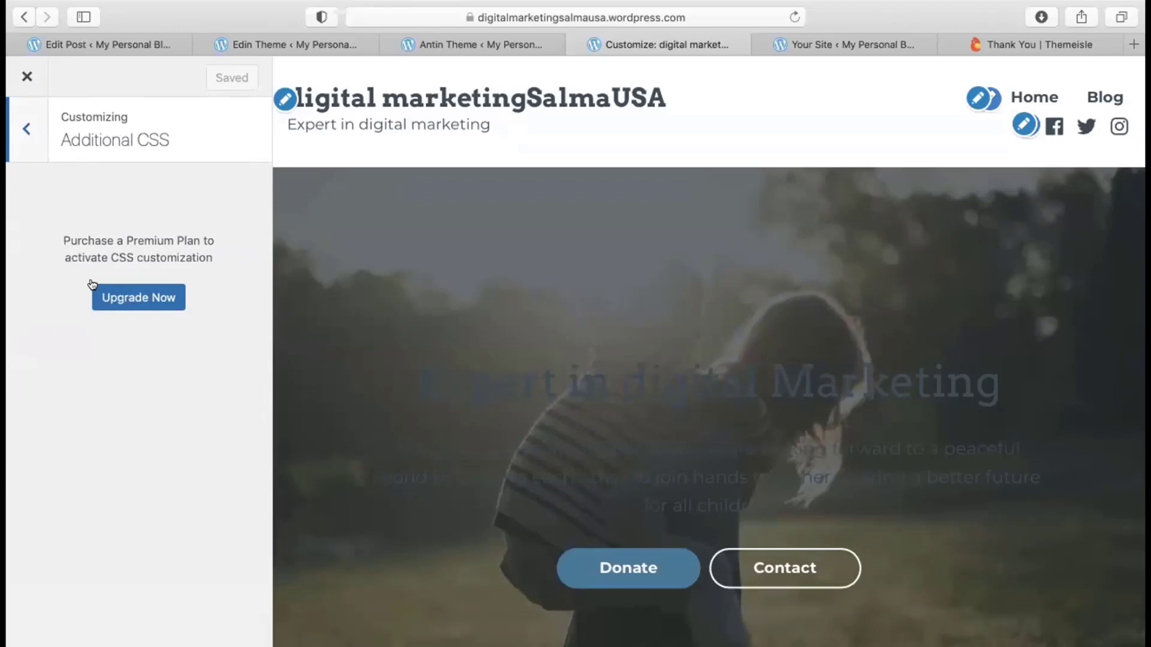
pyautogui.click(25, 130)
pyautogui.click(81, 187)
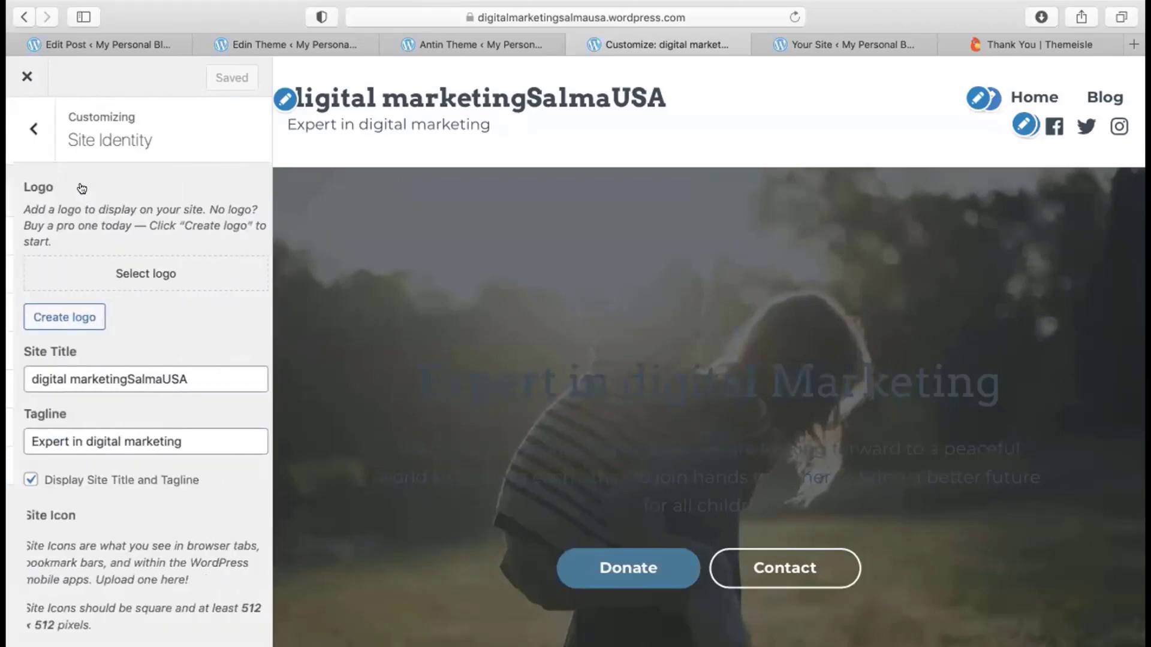
pyautogui.scroll(-3, 138, 359)
pyautogui.scroll(3, 138, 360)
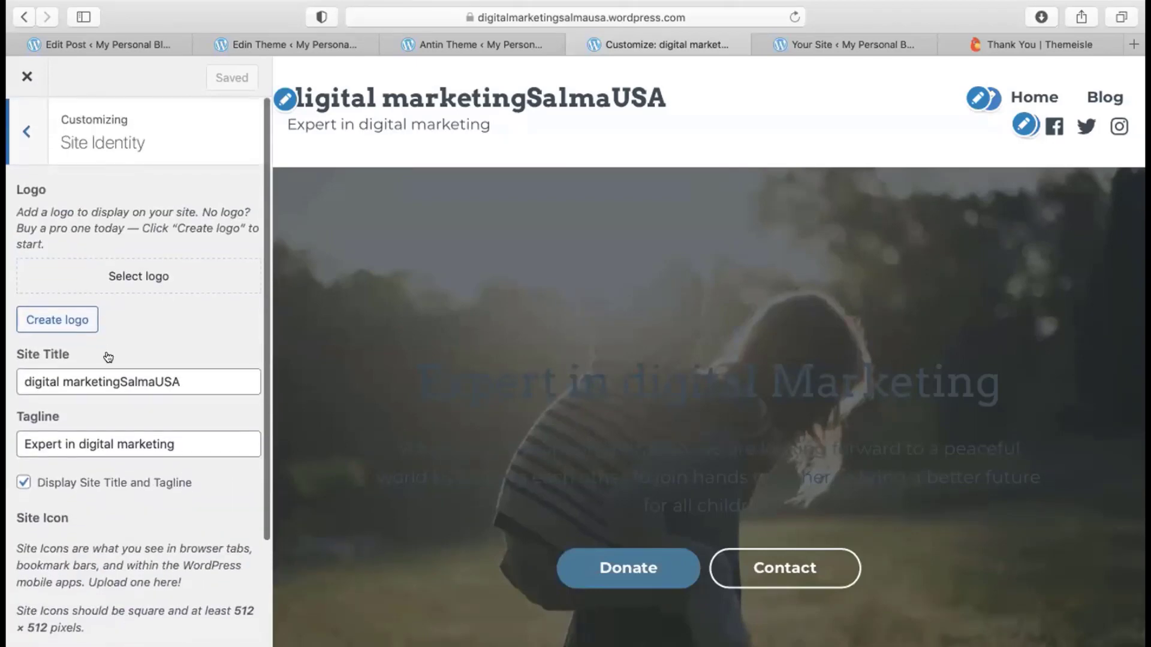
pyautogui.click(25, 129)
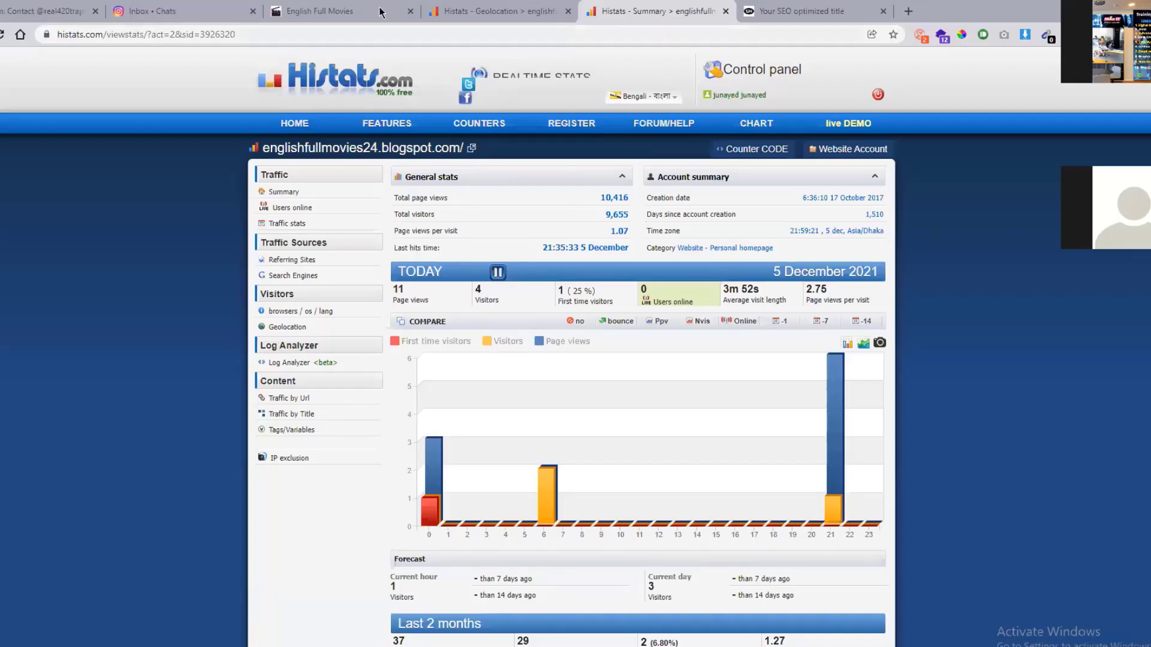
# Bring the English Full Movies Blogspot site to the front, replacing the Histats summary.
pyautogui.click(352, 8)
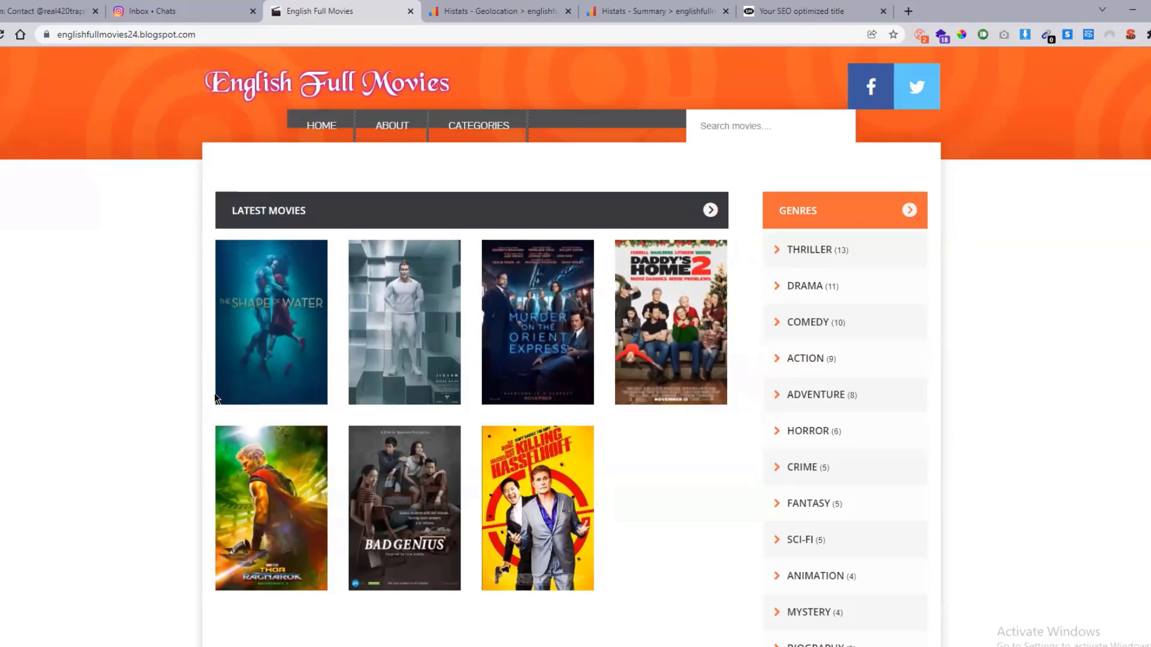
# Copy 'englishfullmovies24' from the movie site's address and paste it into a new tab.
pyautogui.scroll(-1, 292, 395)
pyautogui.scroll(1, 321, 173)
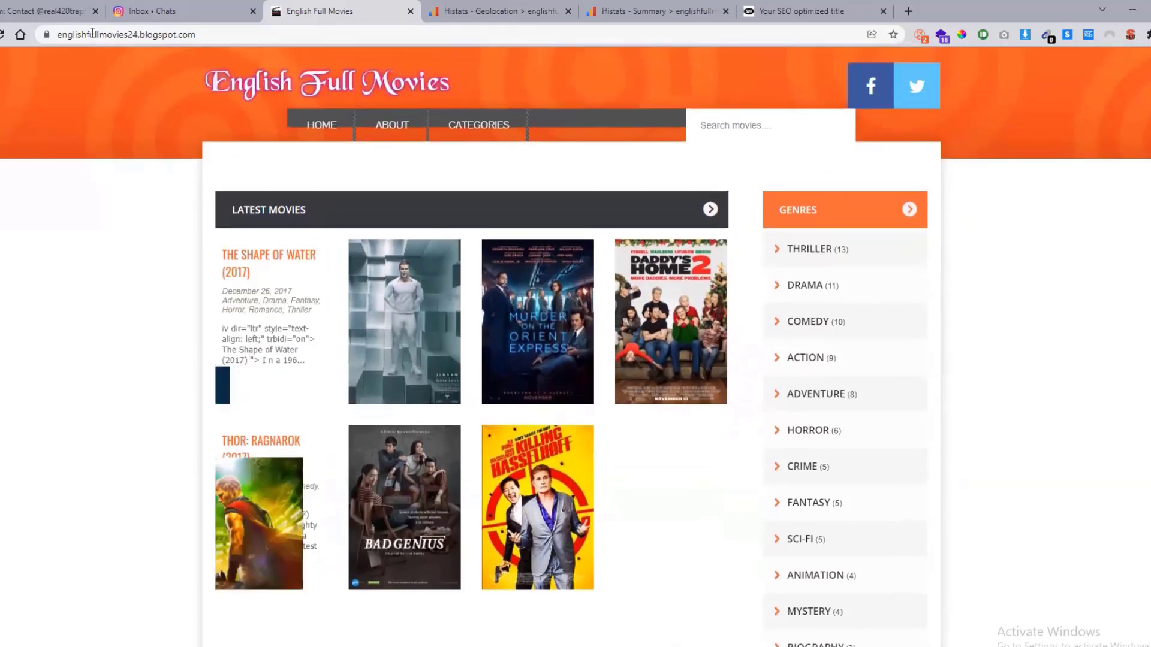
pyautogui.doubleClick(96, 35)
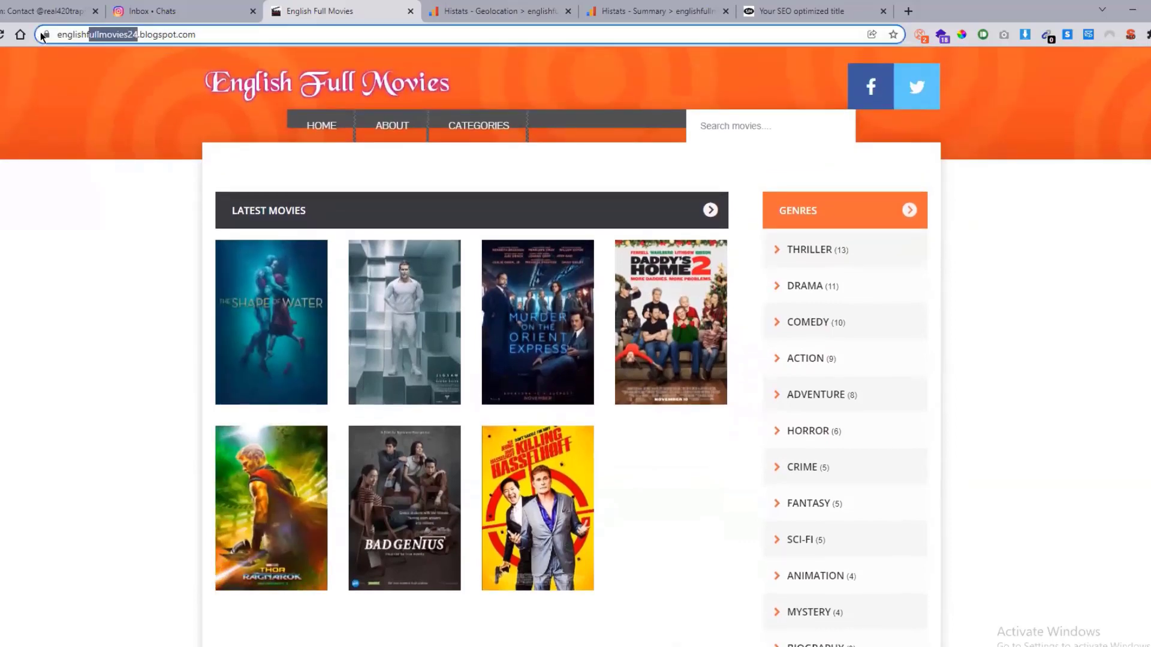
pyautogui.rightClick(118, 34)
pyautogui.click(168, 103)
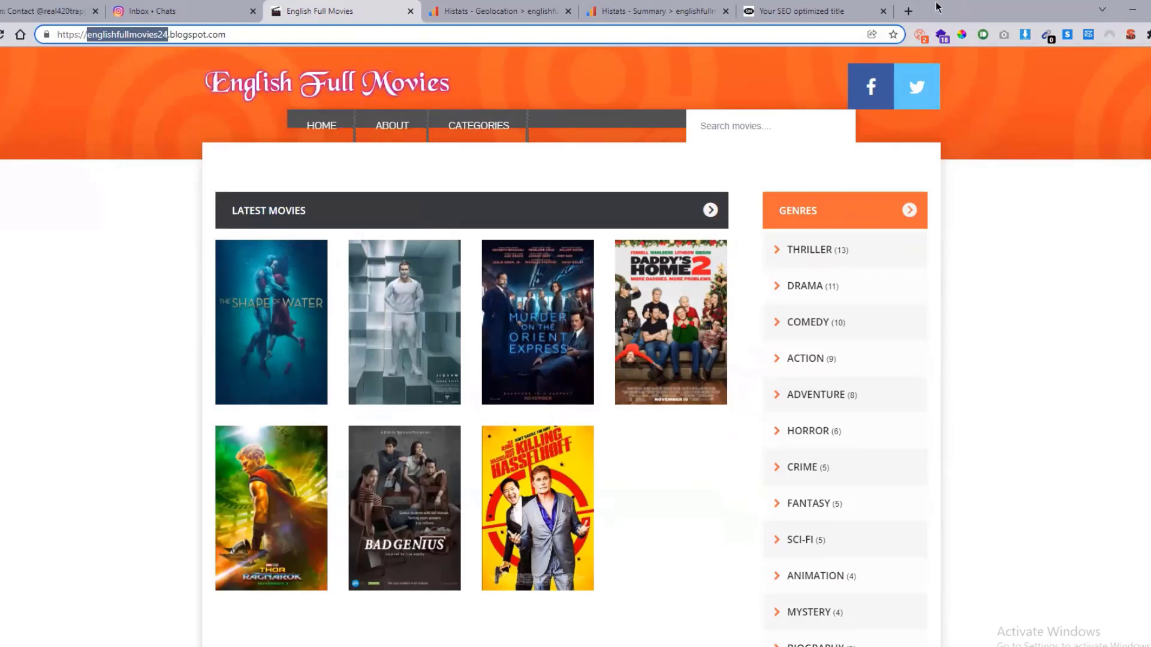
pyautogui.click(910, 12)
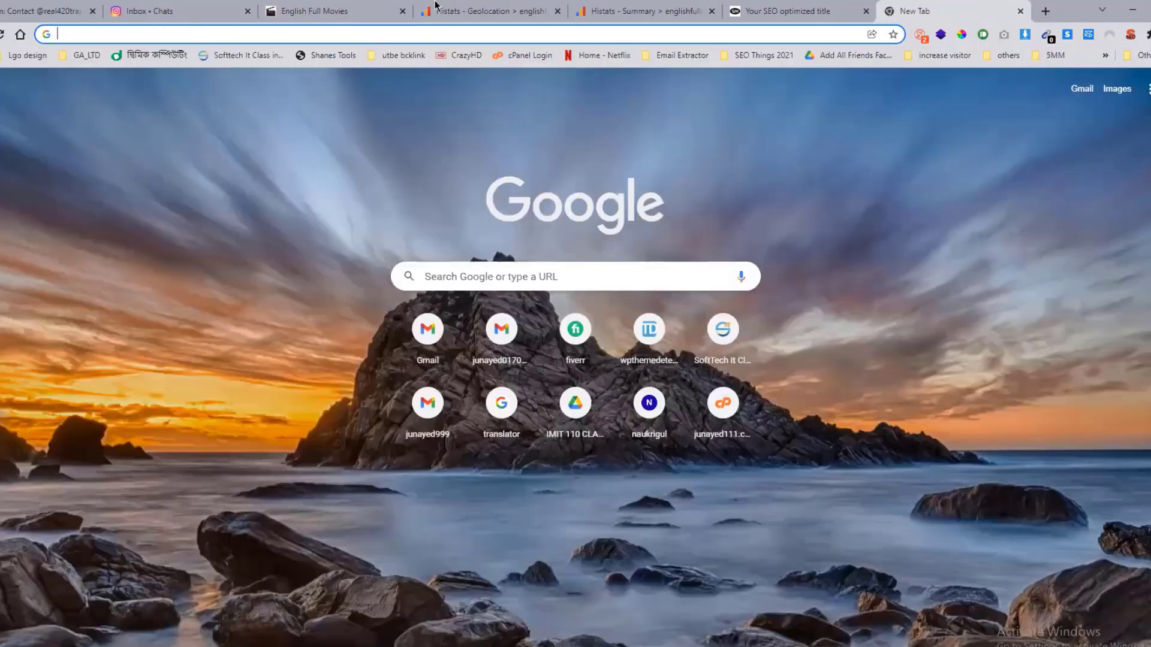
pyautogui.hotkey('ctrl', 'v')
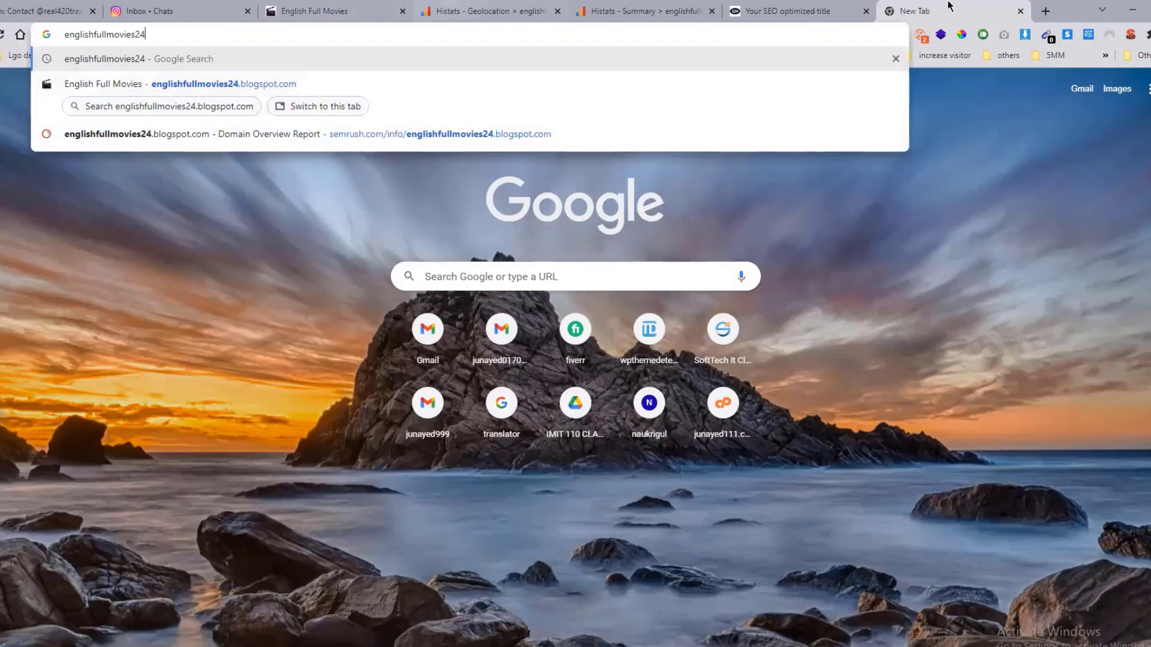
# Switch between the Histats and movie-site tabs, returning to the new tab holding the site name.
pyautogui.click(492, 10)
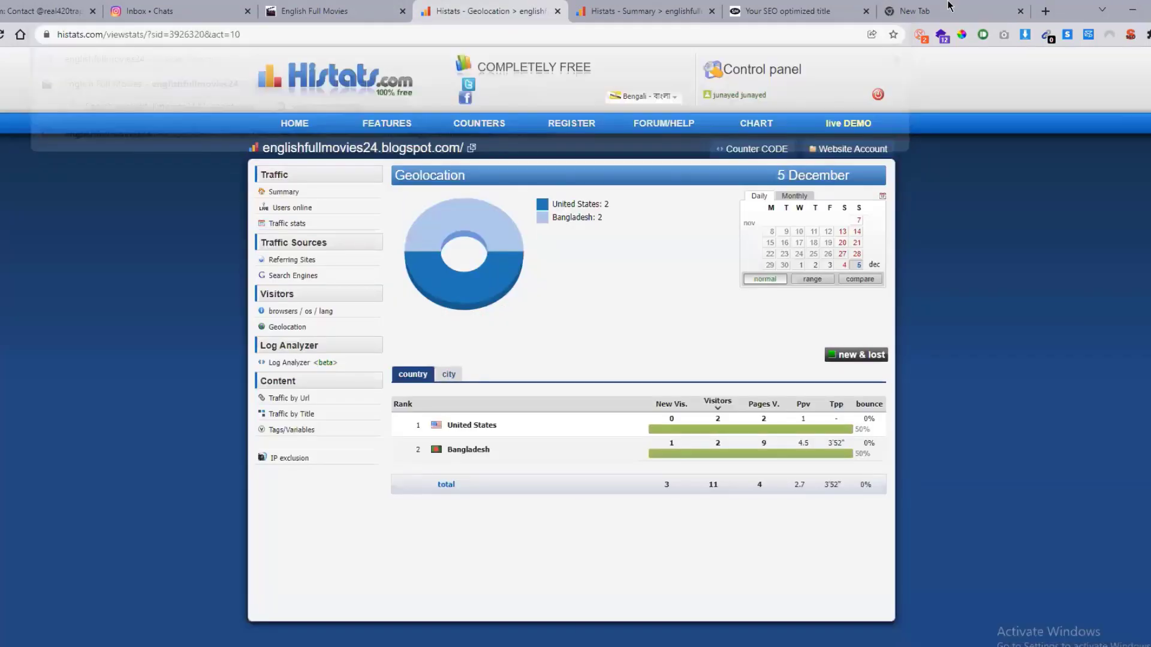
pyautogui.hotkey('ctrl', 'shift', 'Tab')
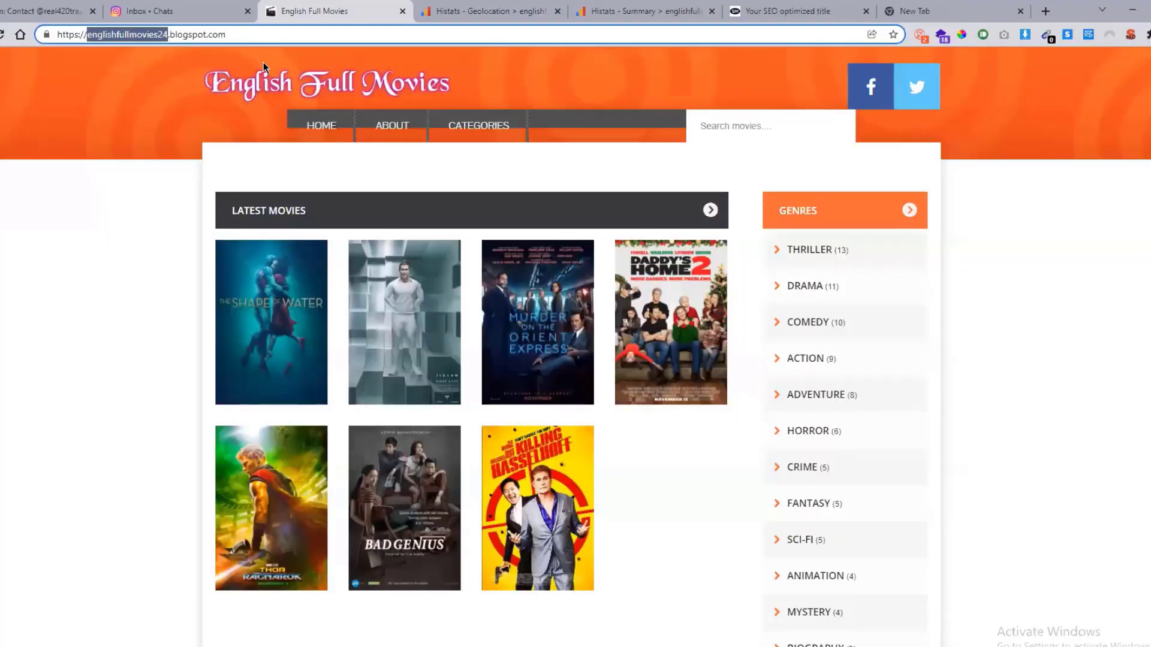
pyautogui.click(1045, 11)
pyautogui.hotkey('ctrl', 'v')
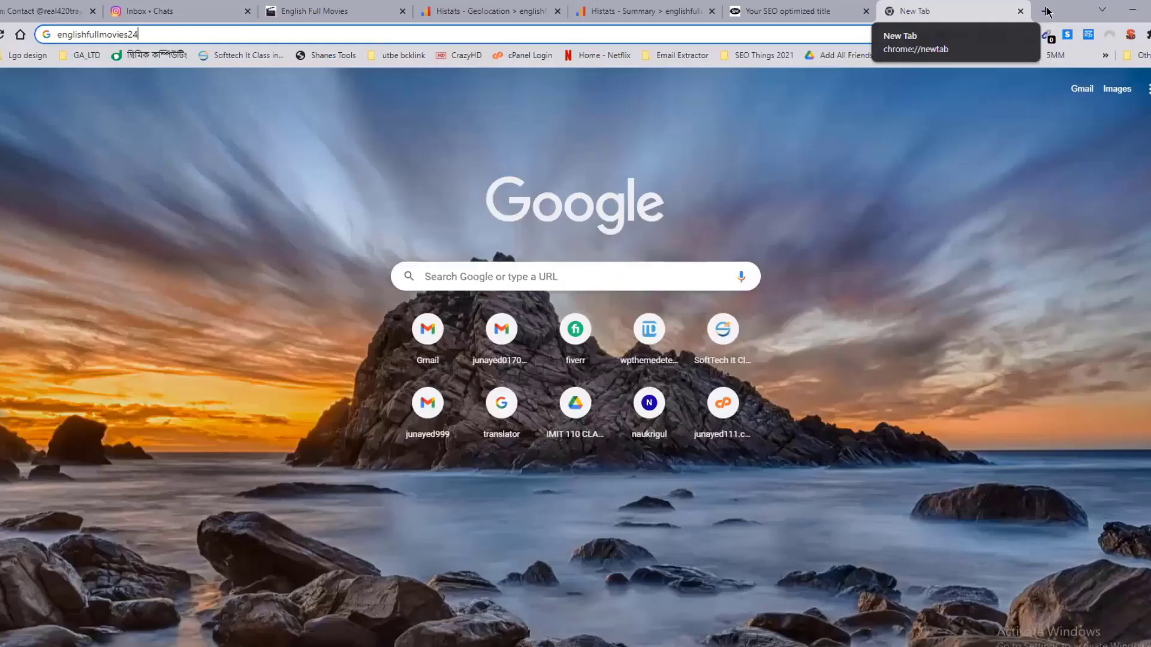
pyautogui.hotkey('ctrl', 'shift', 'a')
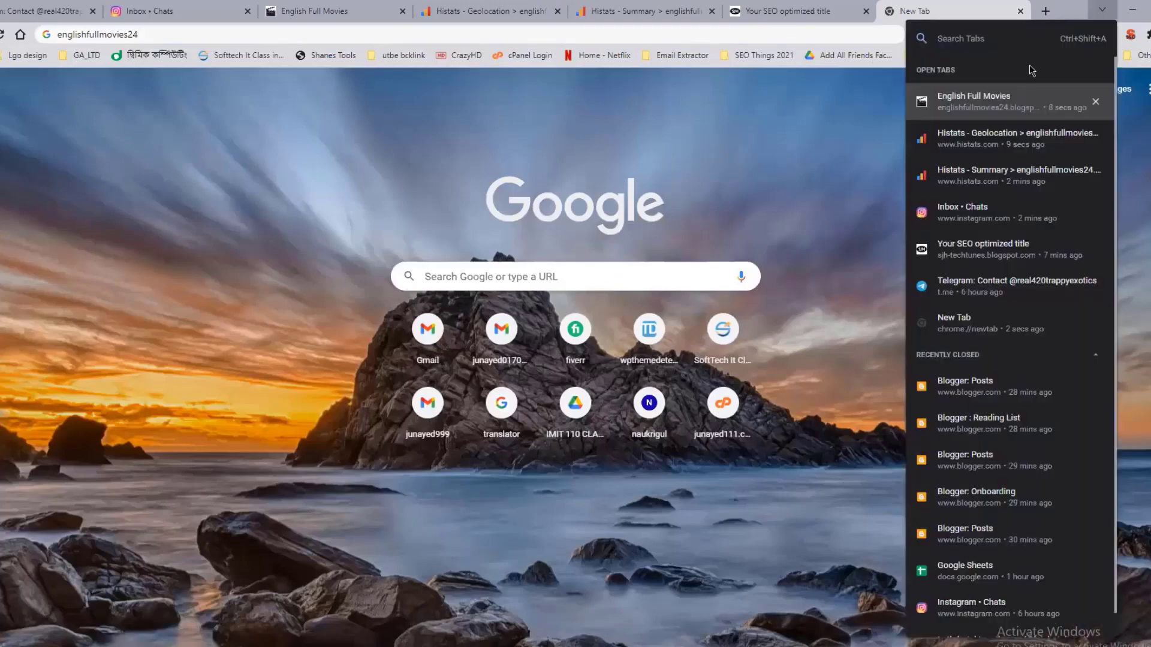
# Load the Google home page in another new tab and focus its search box.
pyautogui.hotkey('ctrl', 't')
pyautogui.write('google.com')
pyautogui.press('Return')
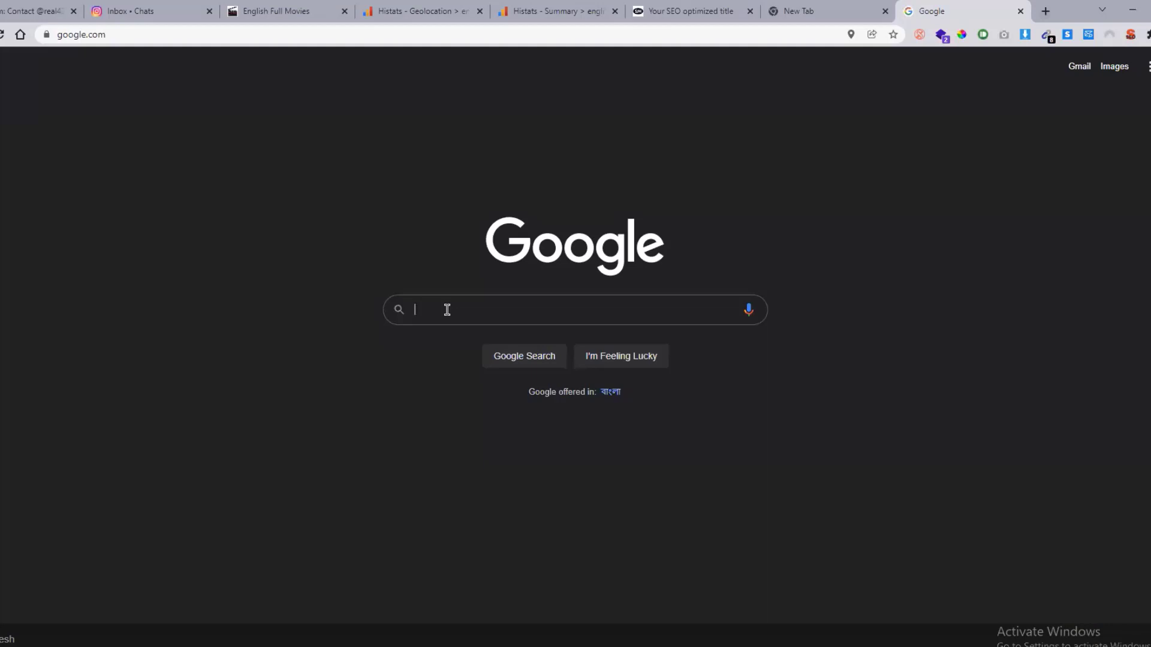
pyautogui.click(447, 310)
pyautogui.click(321, 30)
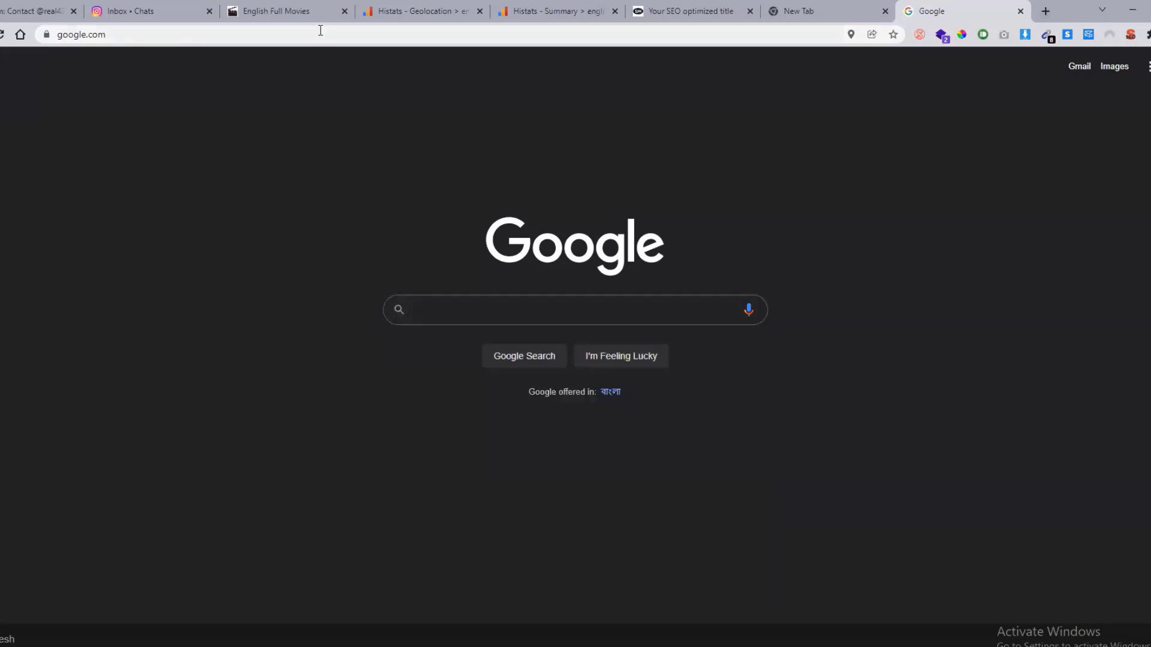